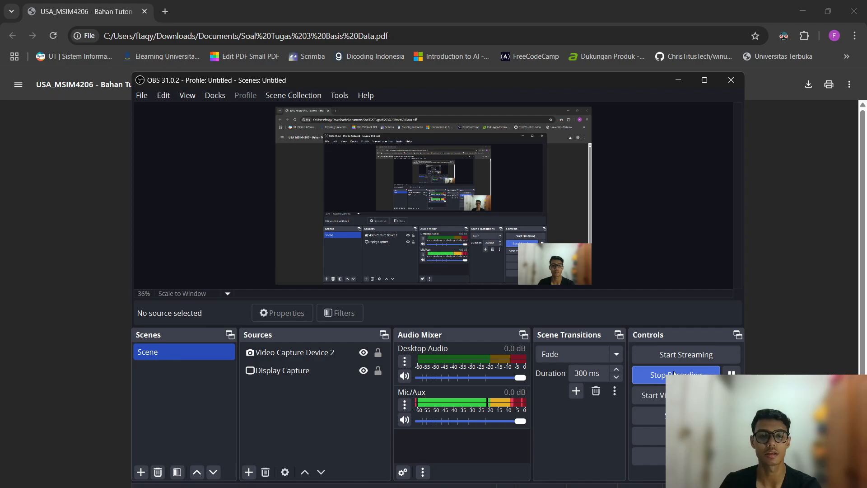
Minimize OBS Studio so the Tugas 3 assignment PDF in Chrome fills the screen.
click(674, 373)
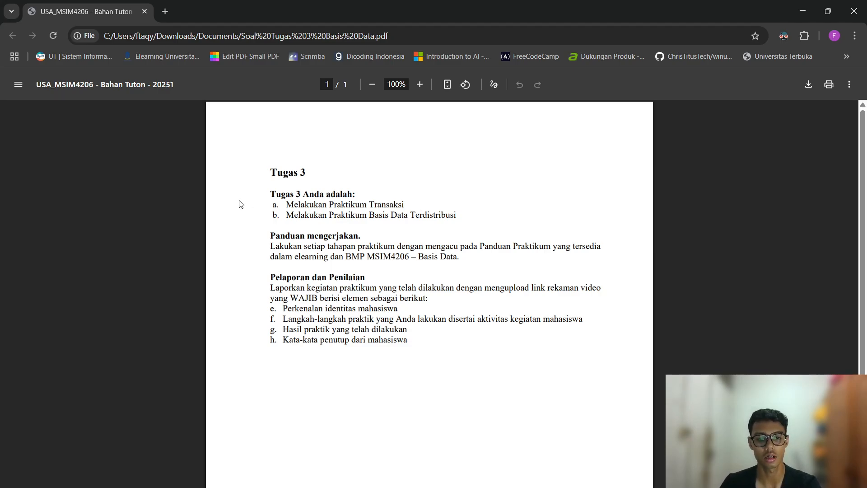
drag(274, 205, 424, 200)
click(424, 201)
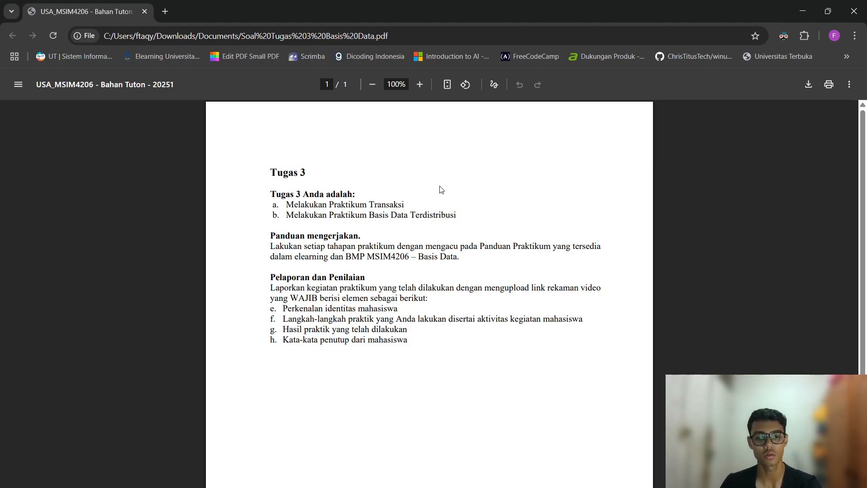
Launch XAMPP Control Panel and start the Apache and MySQL services.
key(super)
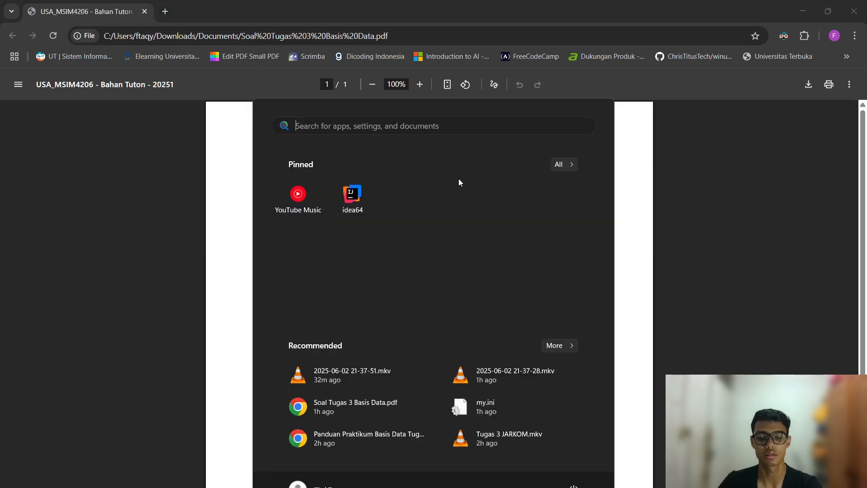
text(xamp)
key(Return)
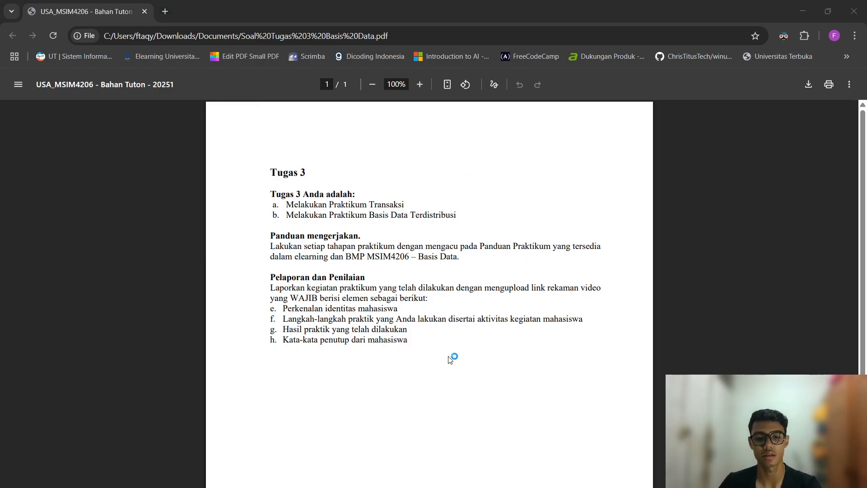
click(441, 142)
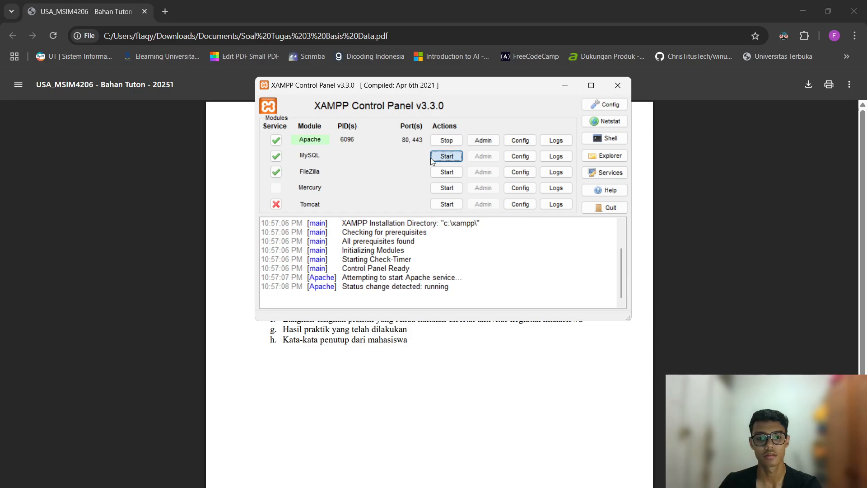
click(436, 156)
Load phpMyAdmin at localhost in a new browser tab.
click(177, 209)
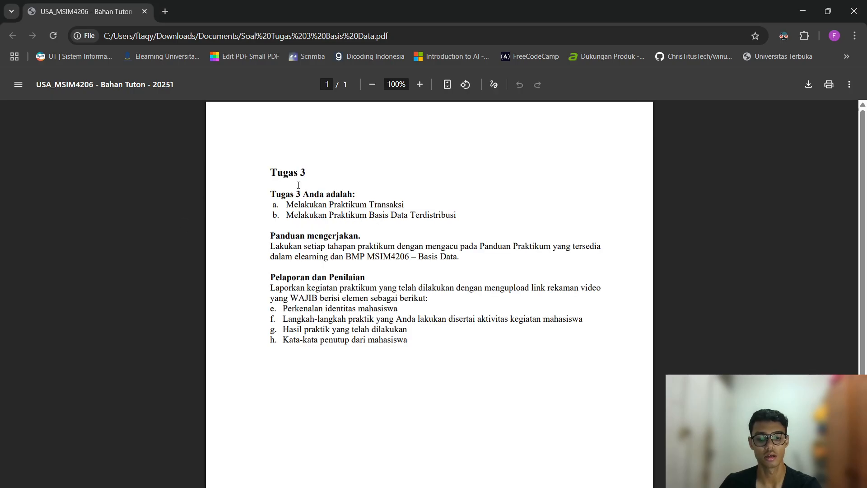
key(ctrl+t)
text(loca)
key(Return)
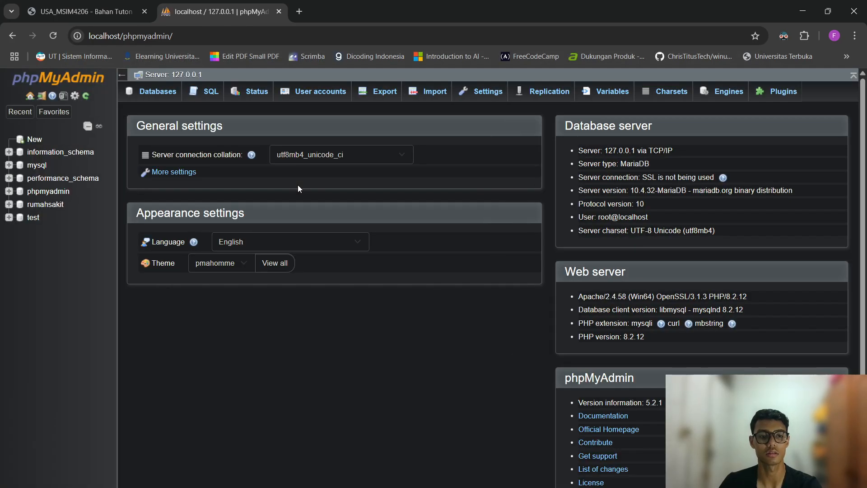
Open the rumahsakit database's Routines tab and start a new routine.
click(9, 204)
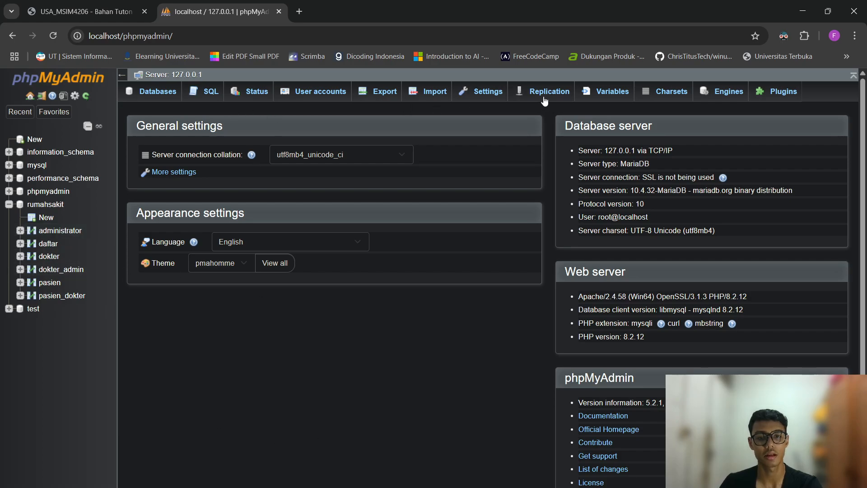
click(45, 204)
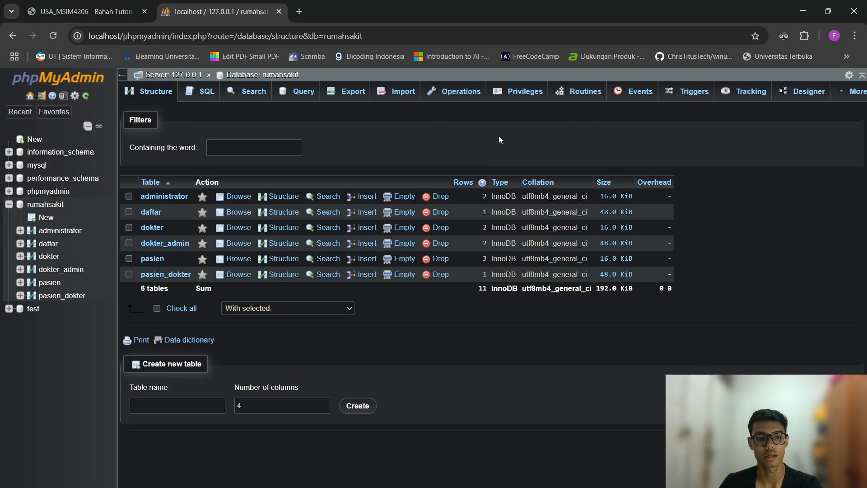
click(583, 96)
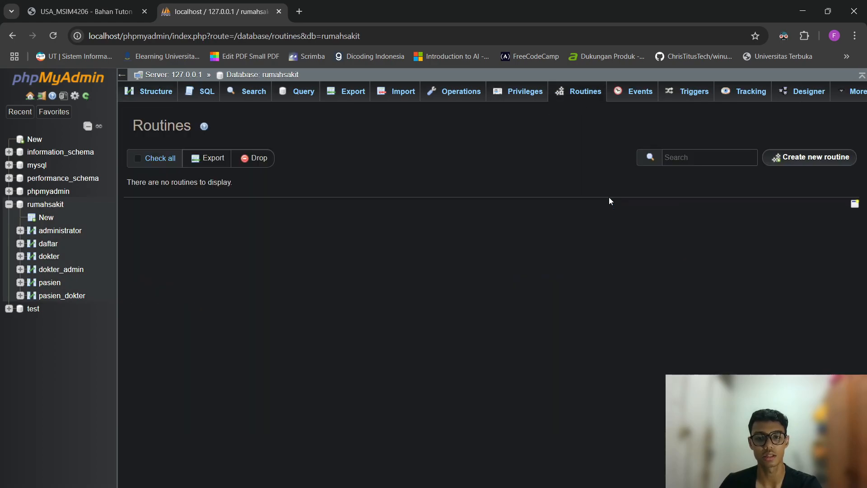
click(802, 159)
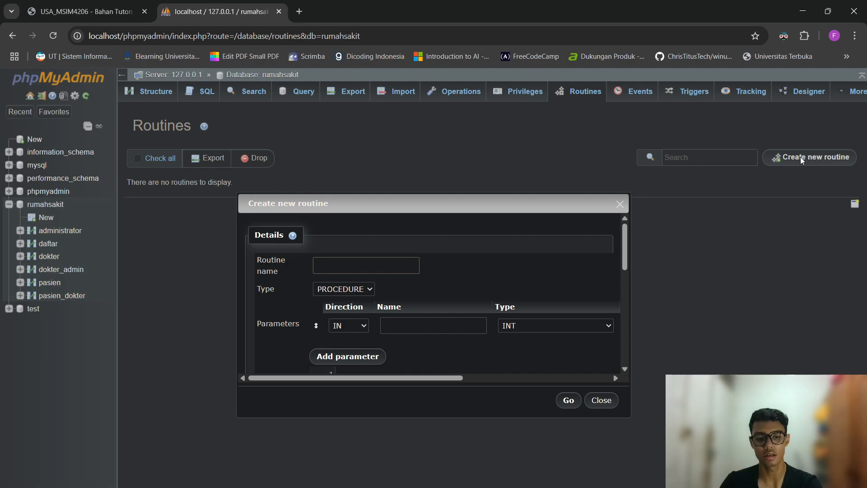
Name the procedure transaksi1, drop its empty parameter row, keep PROCEDURE, and begin with BEGIN.
text(transa)
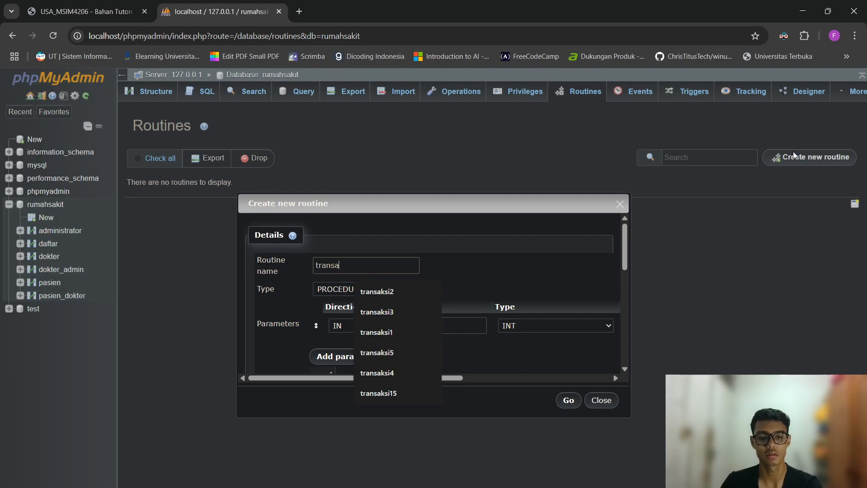
text(ksi1)
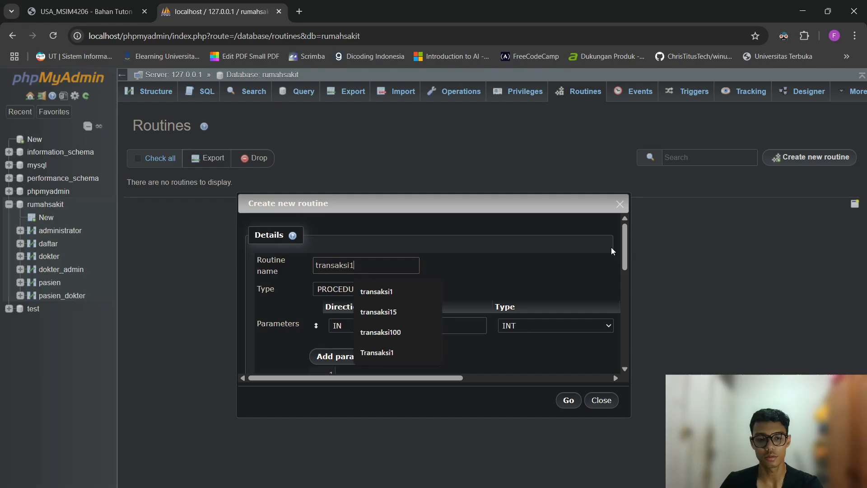
drag(402, 379, 568, 350)
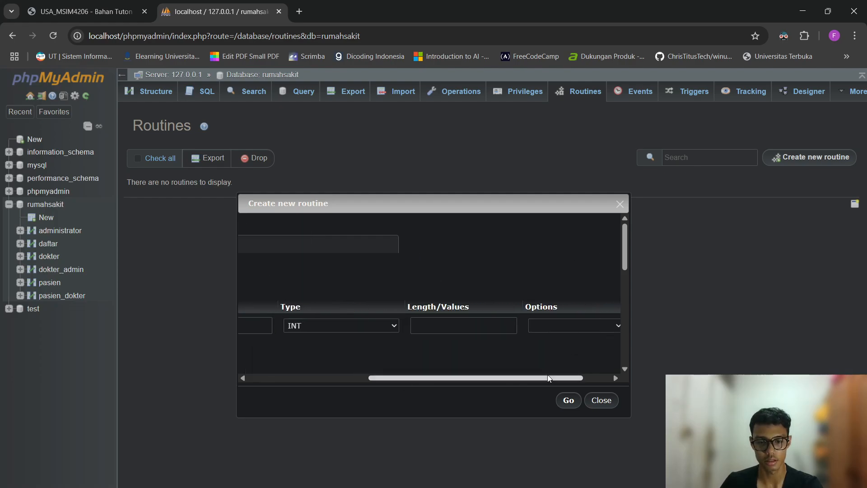
drag(549, 378, 618, 378)
click(591, 325)
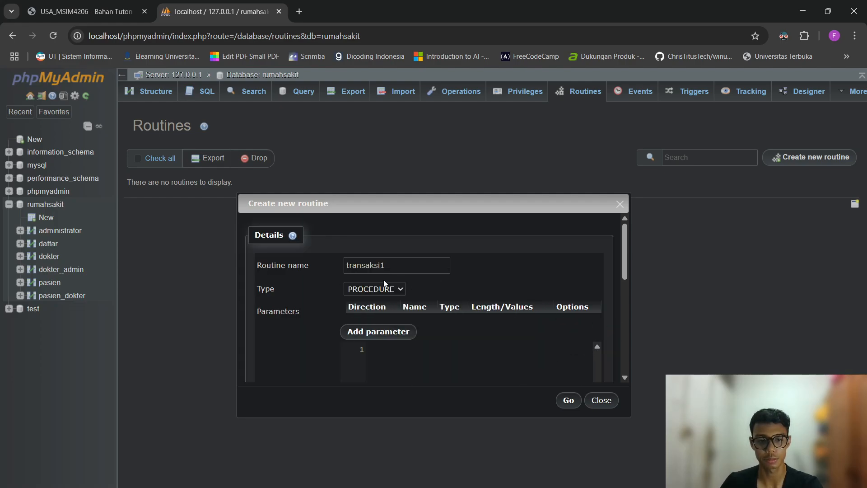
scroll(406, 294, down, 1)
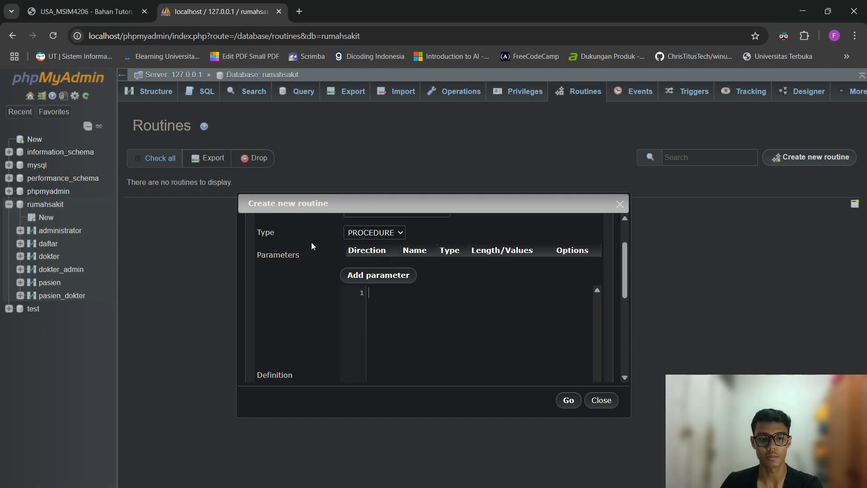
click(384, 232)
click(399, 243)
click(446, 290)
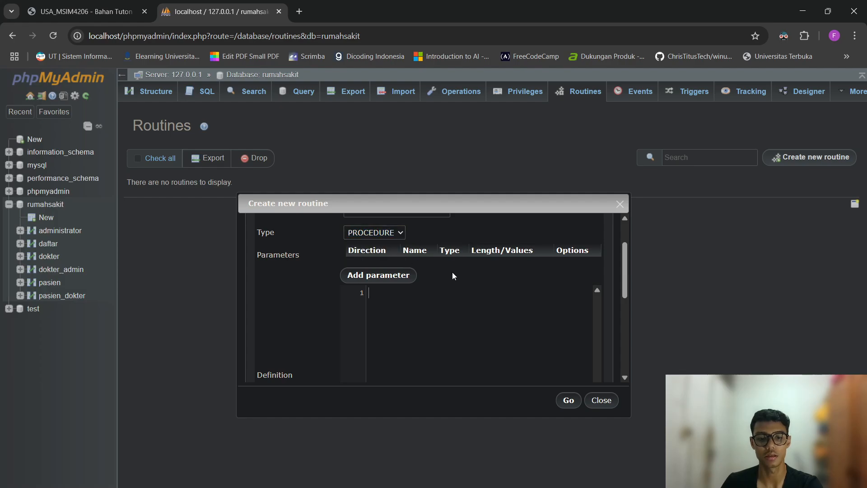
text(BEGIN)
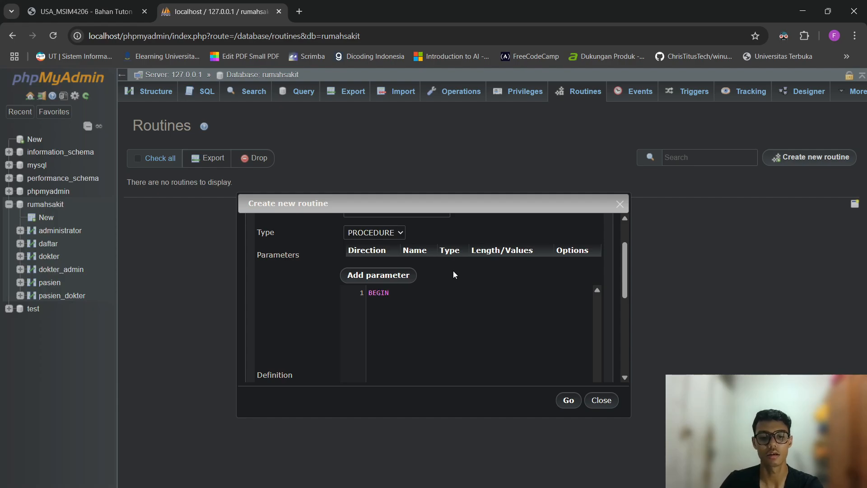
Add a START TRANSACTION; line after BEGIN.
key(Return)
text(START TR)
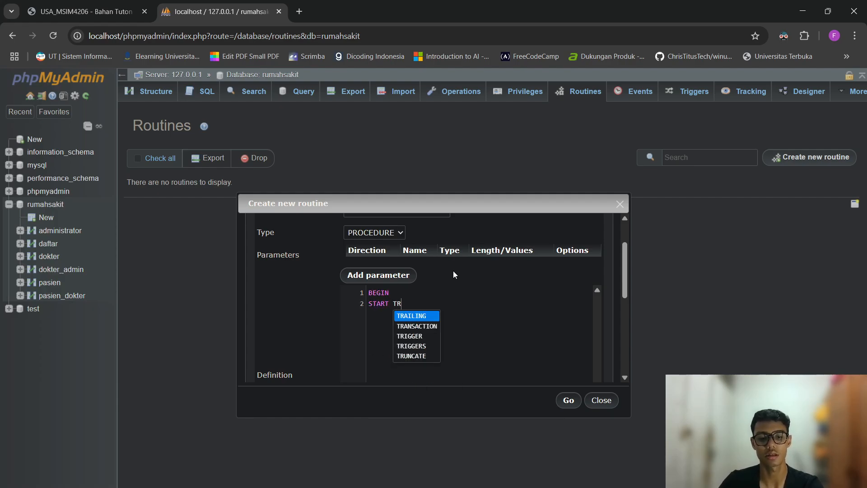
text(ANSA)
key(Return)
text(;)
key(Return)
key(Return)
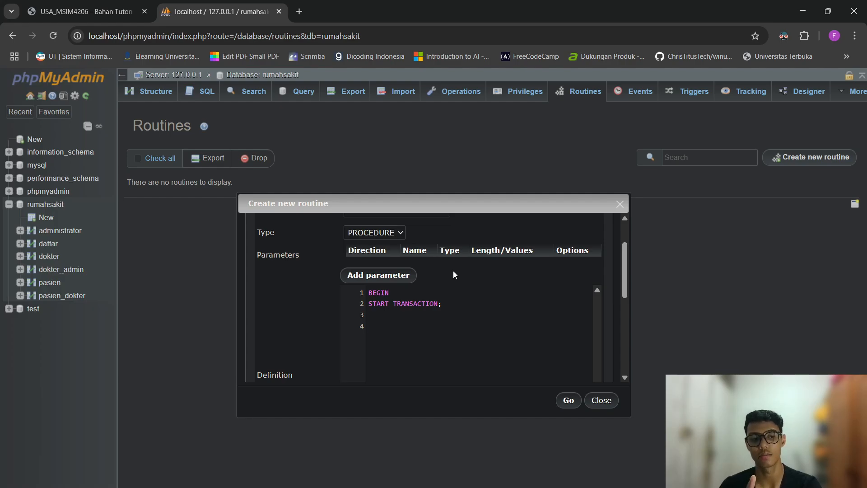
Write INSERT INTO pasien with its four columns and start VALUES with id 4 and a patient name.
text(INSEERT)
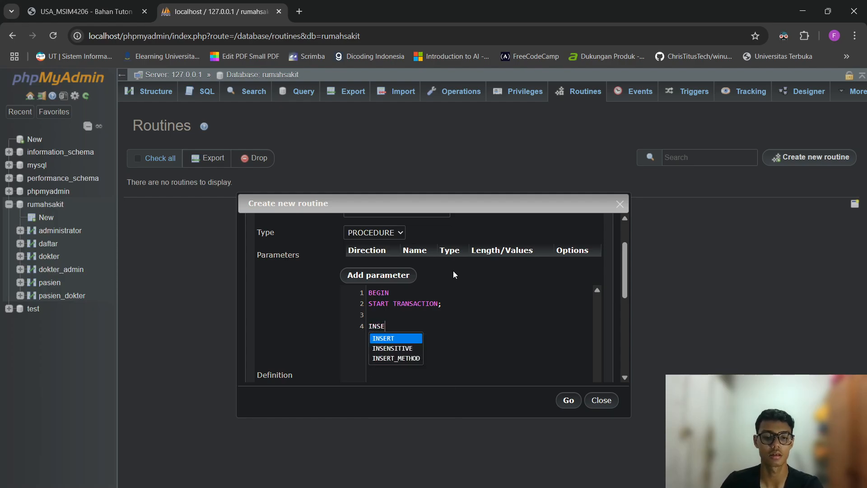
key(BackSpace)
key(BackSpace)
key(BackSpace)
text(RT I)
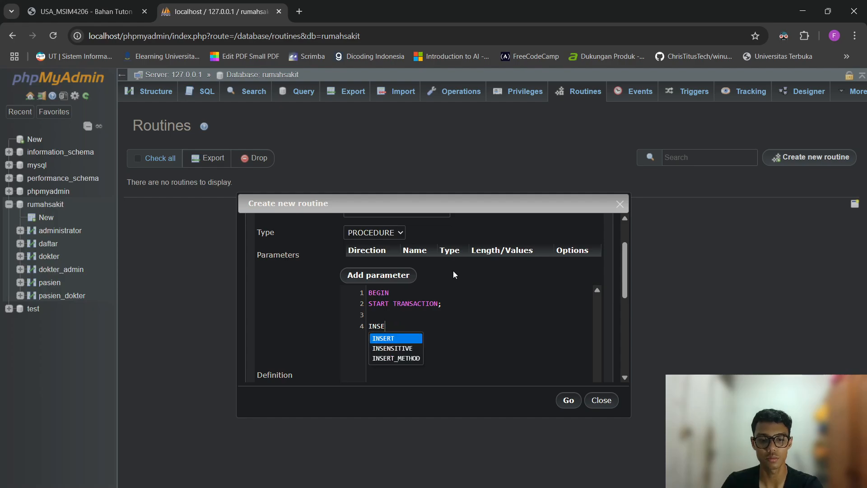
text(NTO )
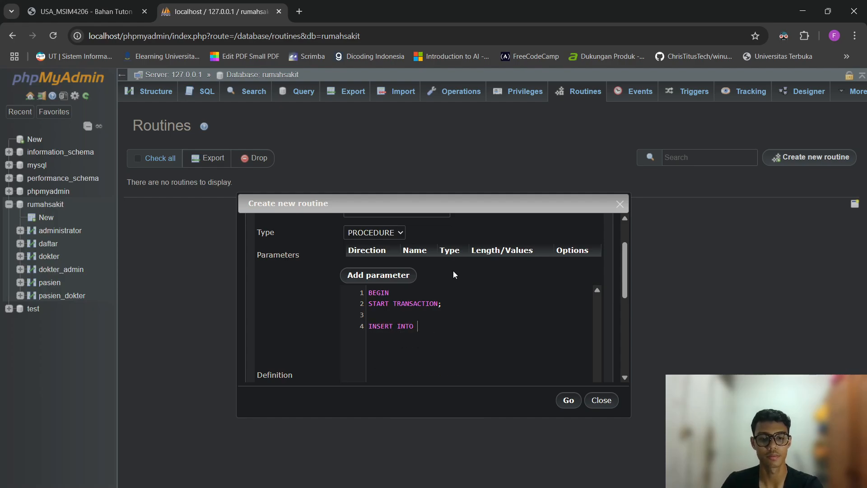
text(pasien ())
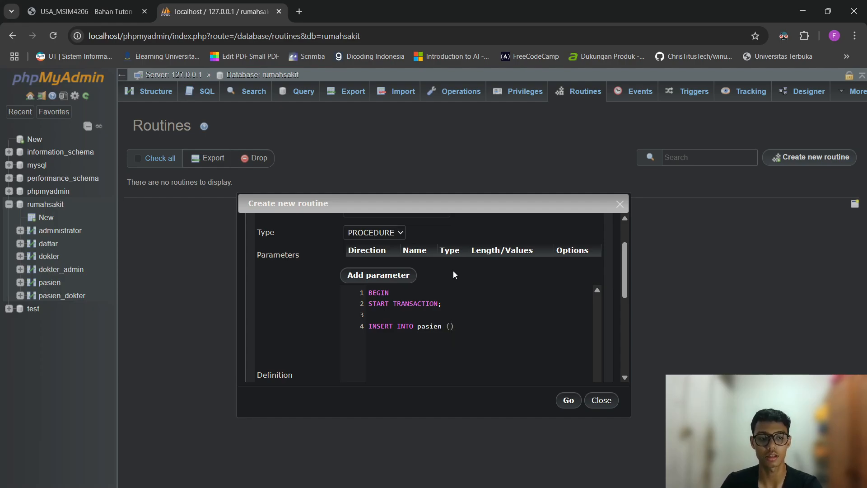
text(id_)
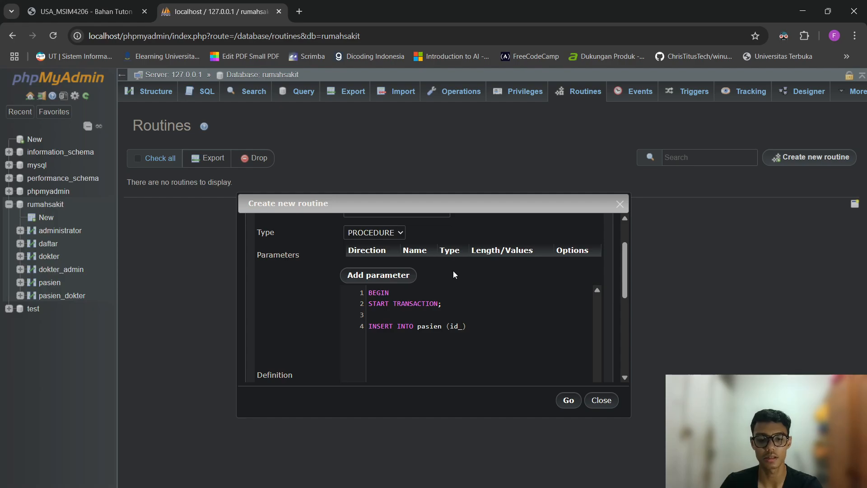
text(pasien, na)
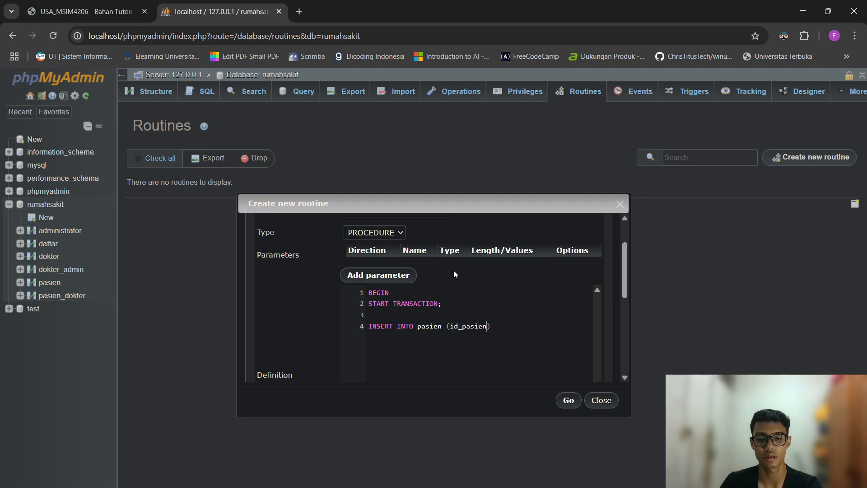
text(ma_pasien, )
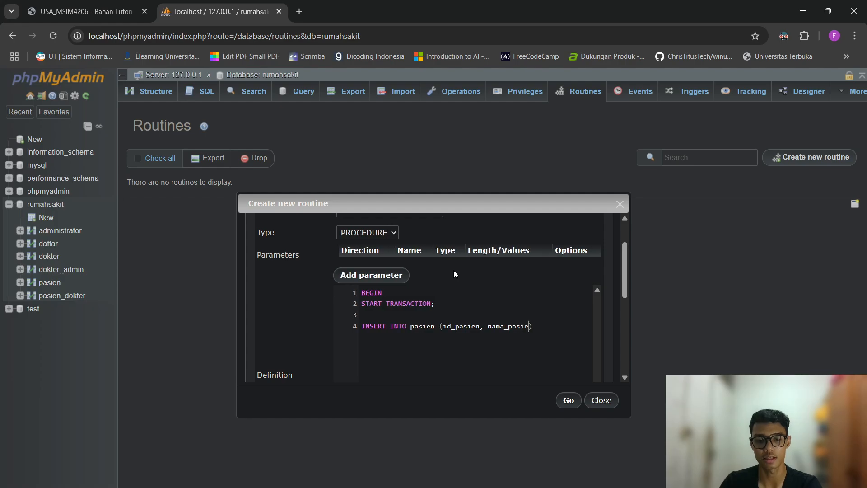
text(alamat,pasi)
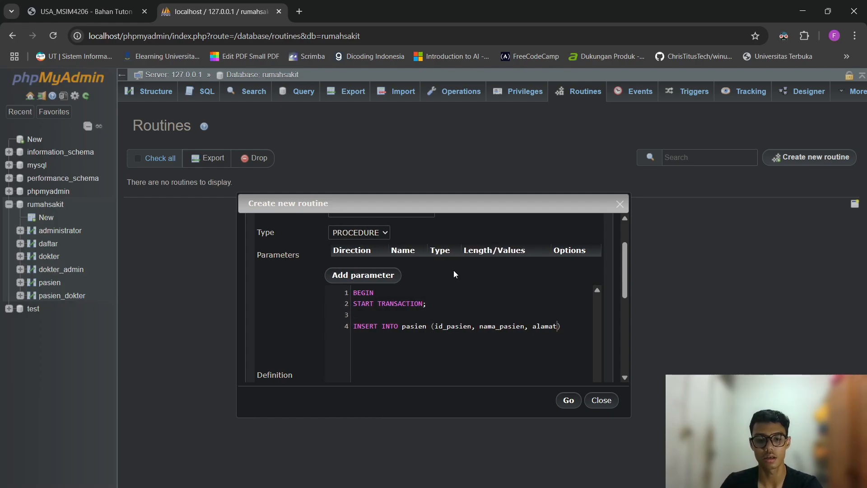
key(BackSpace)
key(BackSpace)
key(BackSpace)
key(BackSpace)
key(BackSpace)
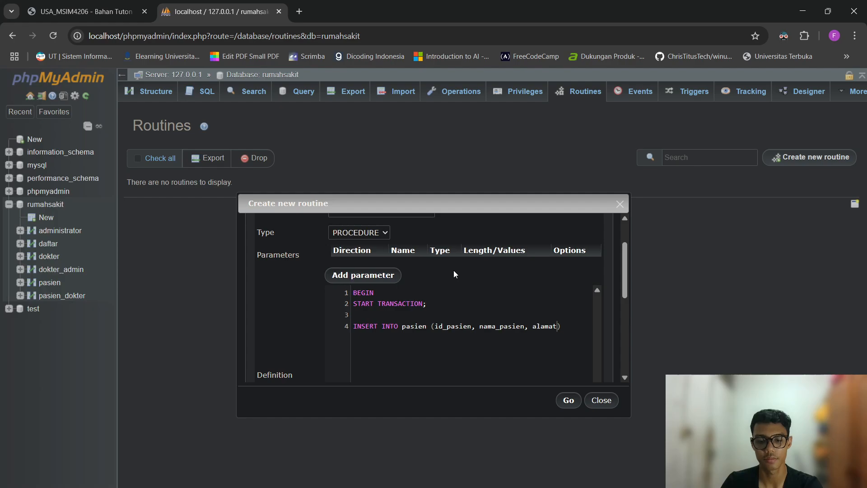
text(_pasien)
text(, jenis_ke)
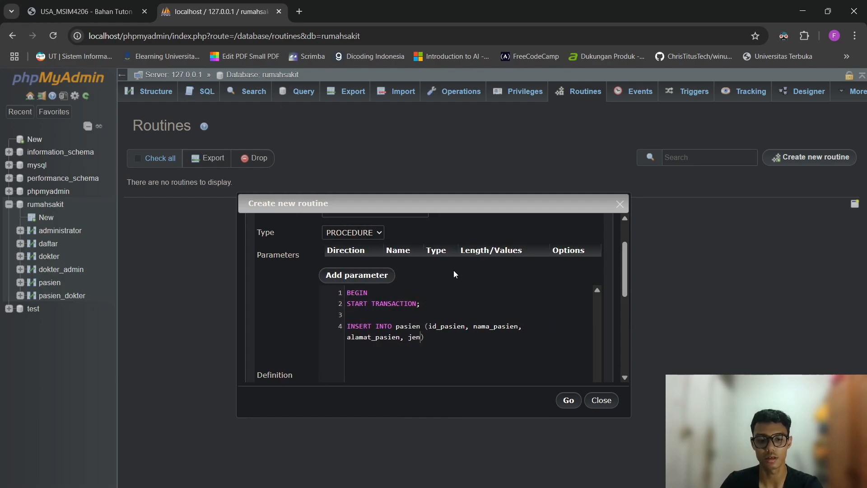
text(lamin)
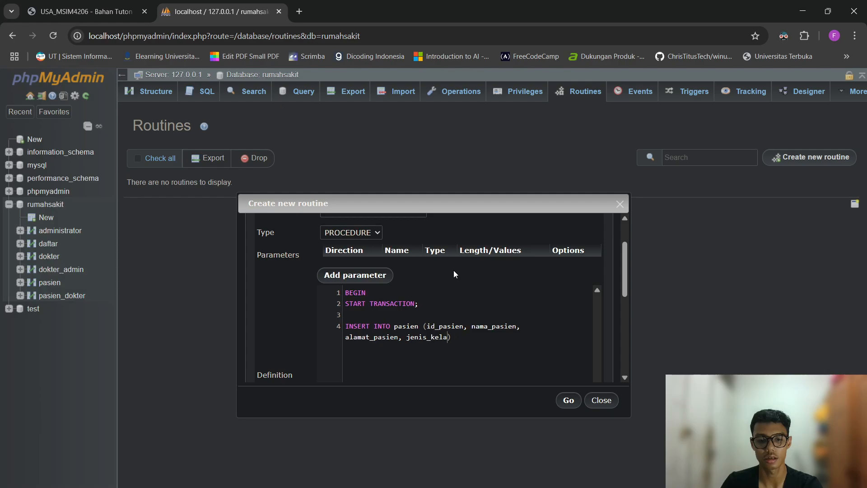
text(VALUES ())
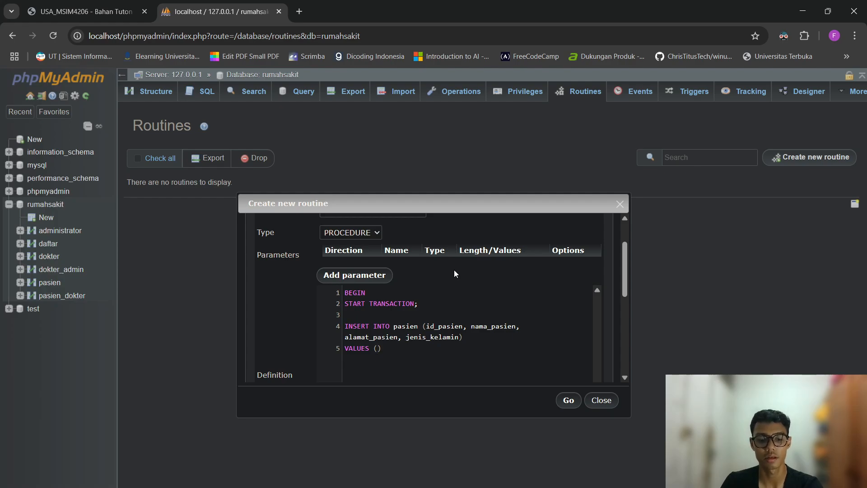
text(4, )
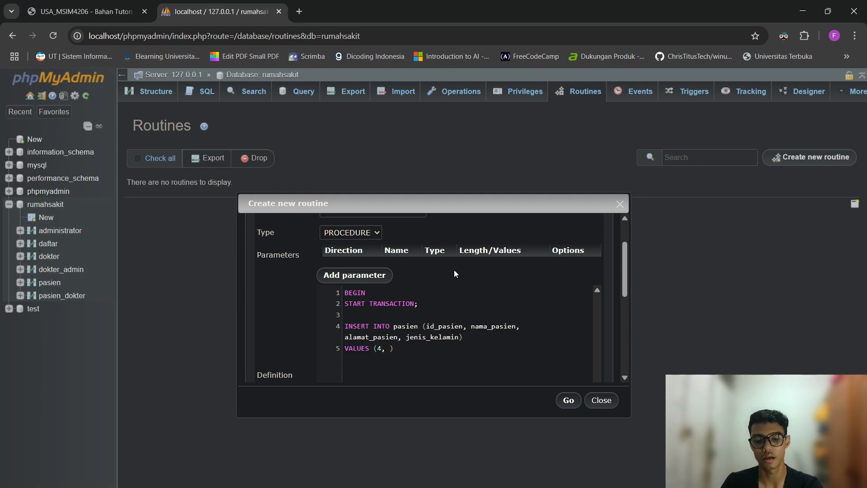
text(''Lindra')
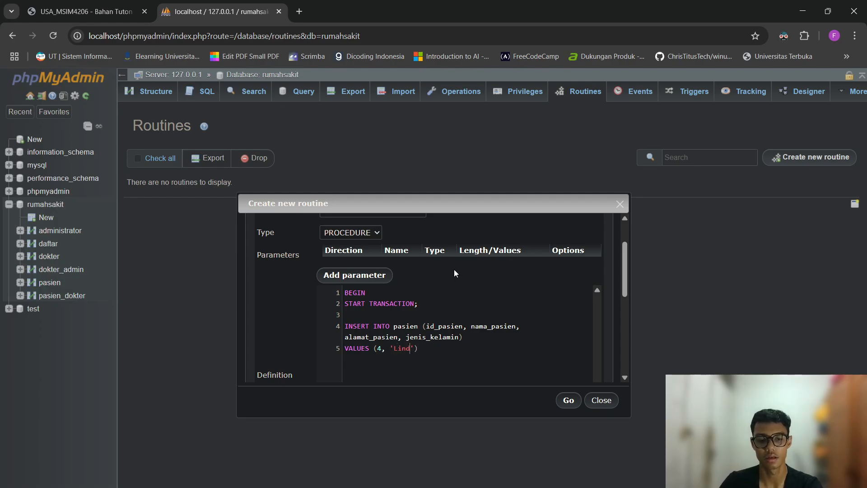
text(,)
Finish the VALUES list with address 'Jogja' and gender 'L', ending the statement with a semicolon.
key(Return)
key(Return)
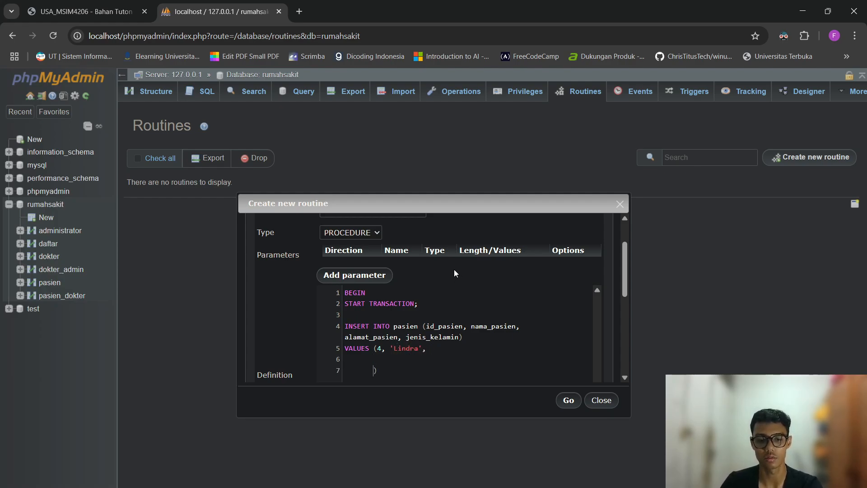
key(BackSpace)
key(BackSpace)
key(BackSpace)
key(BackSpace)
key(BackSpace)
key(BackSpace)
key(BackSpace)
key(BackSpace)
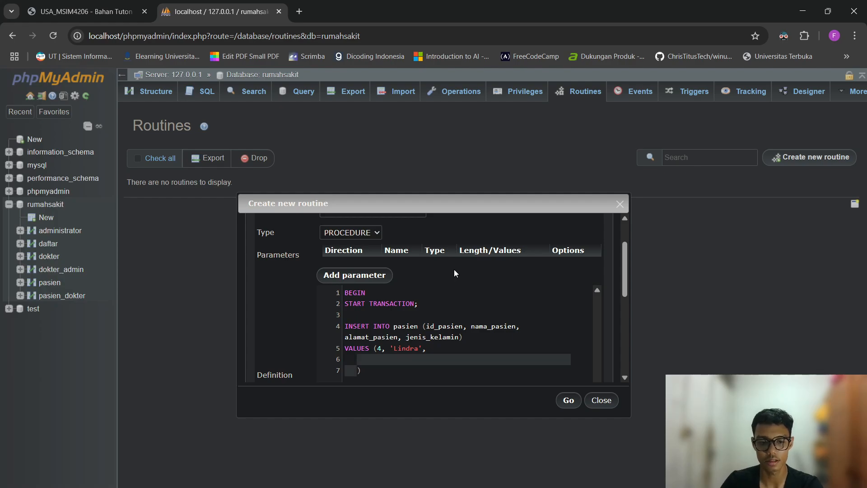
key(BackSpace)
text(')
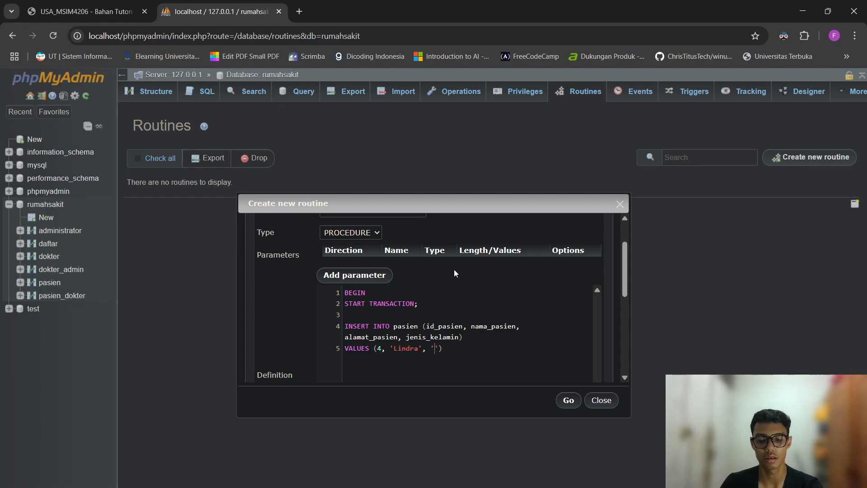
text(Jogja', )
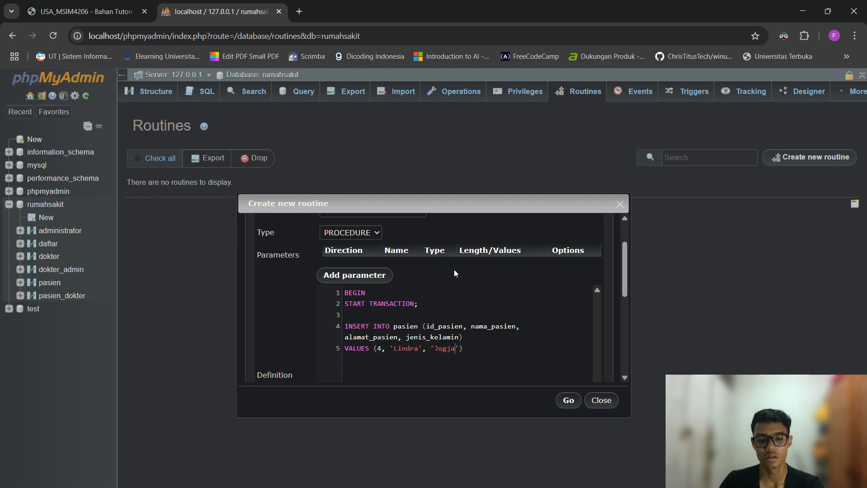
text(':L)
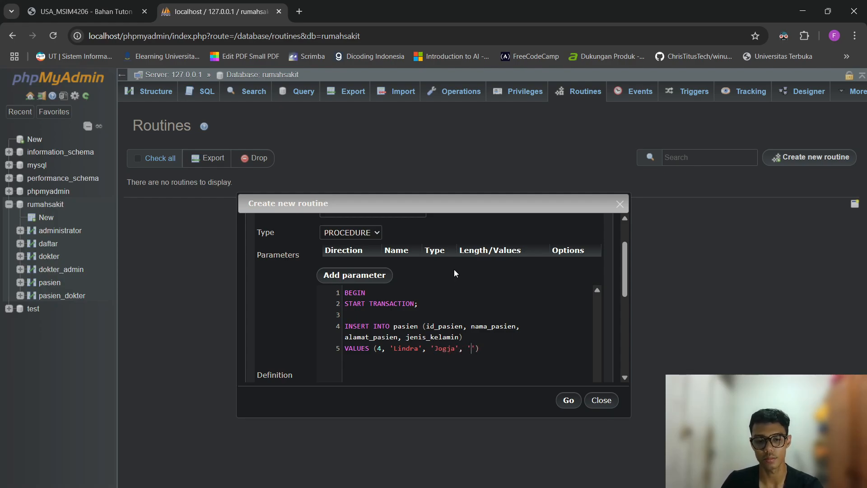
key(BackSpace)
key(BackSpace)
text(L)
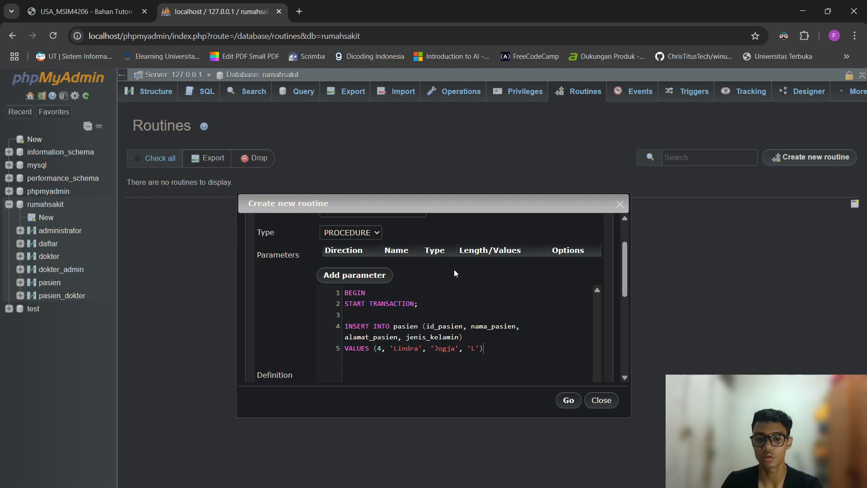
key(End)
text(;)
key(Return)
key(Return)
scroll(448, 267, down, 1)
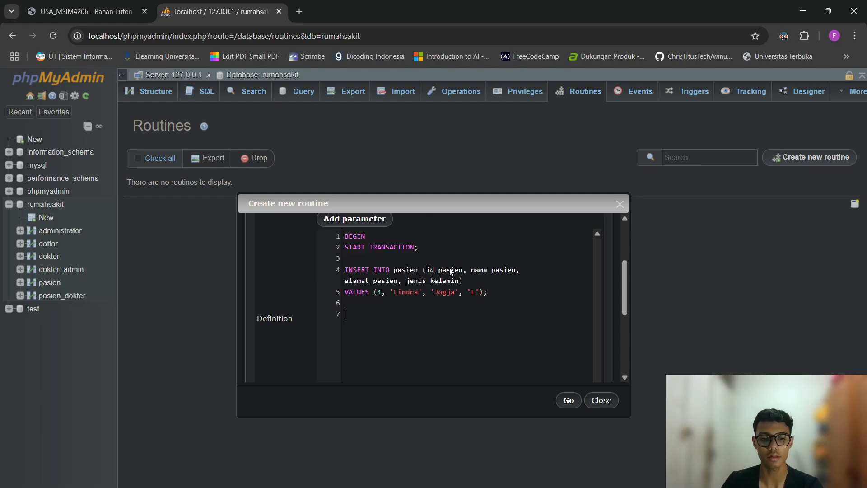
Close the body with COMMIT;, SELECT * FROM pasien; and END, then create the routine.
text(COMMIT;)
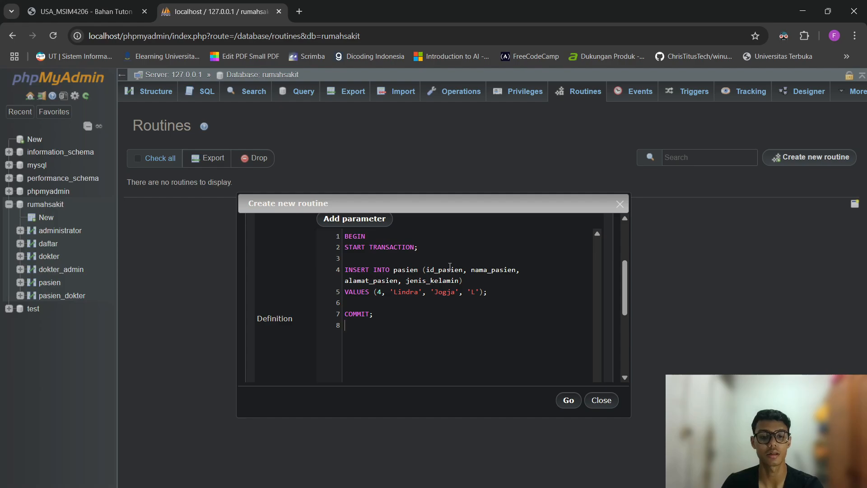
text(SELECT )
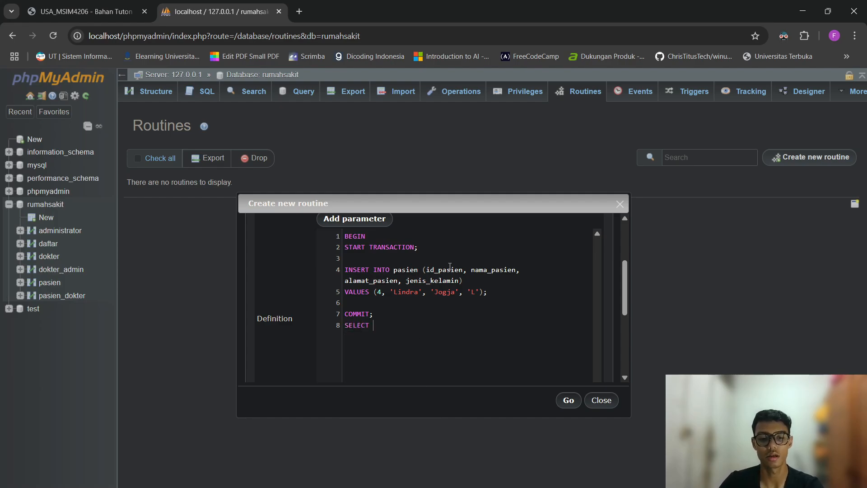
text(* FROM pasie)
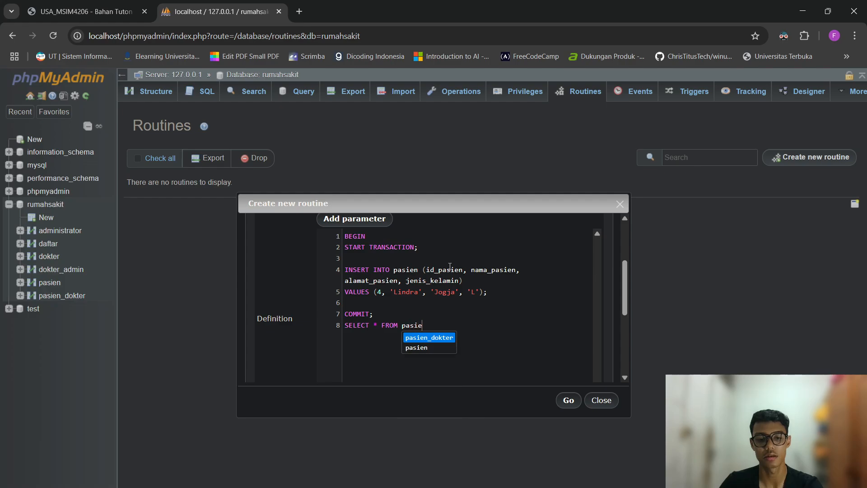
text(n;)
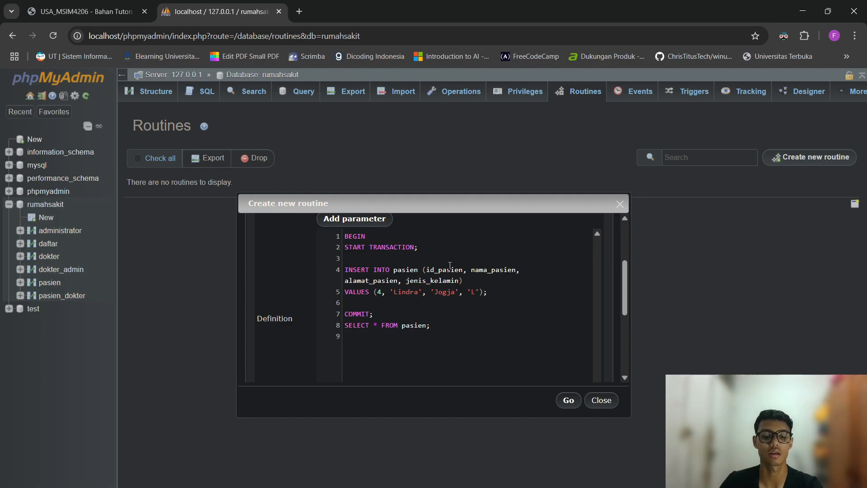
text(END)
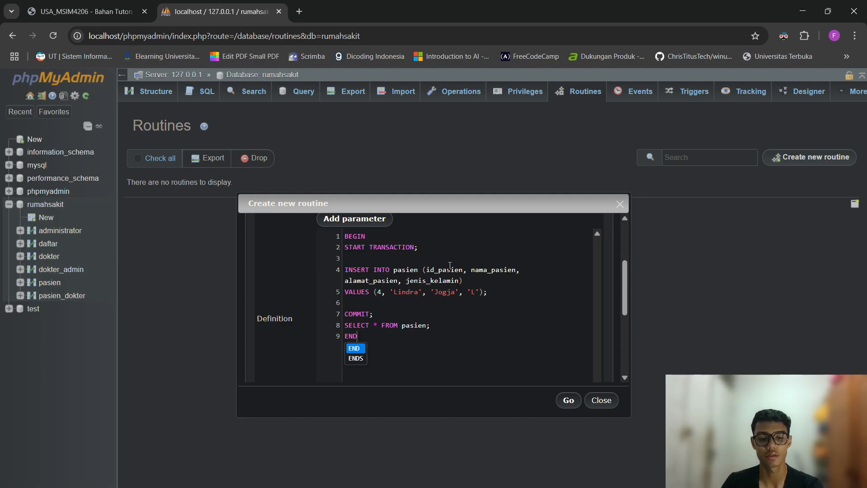
key(Escape)
click(566, 405)
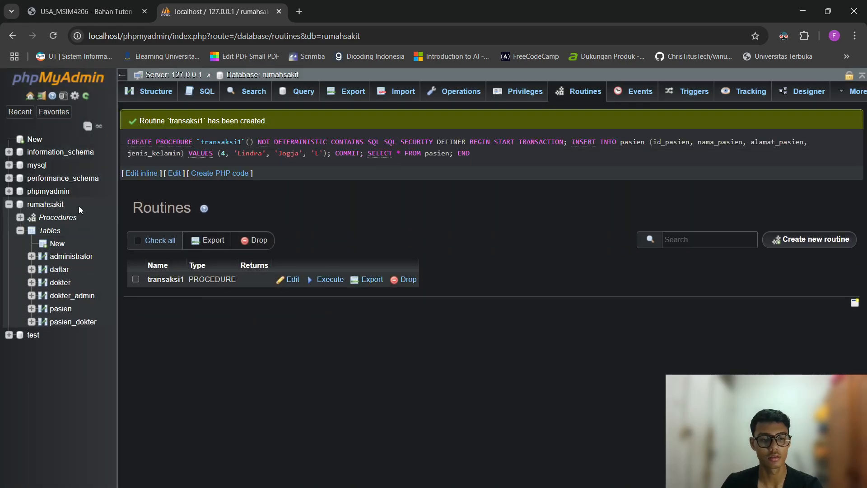
Run CALL transaksi1; in the SQL tab, getting duplicate entry '4' error #1062.
double_click(165, 279)
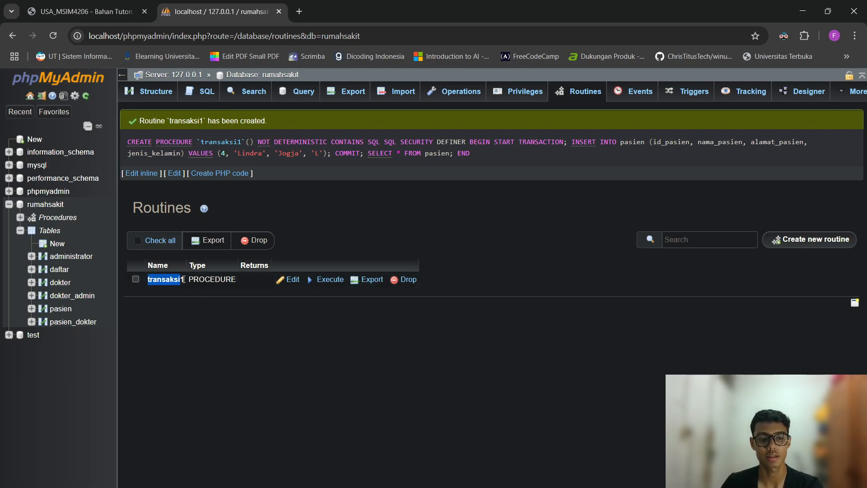
click(205, 95)
click(482, 119)
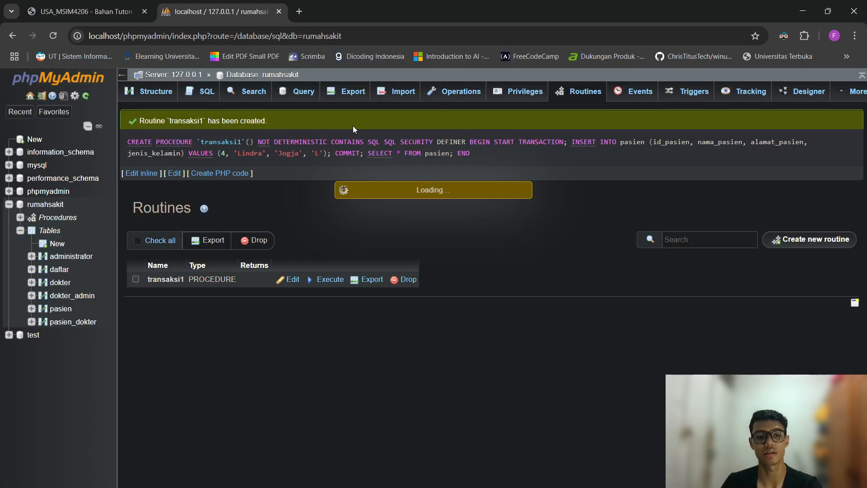
text(CALL )
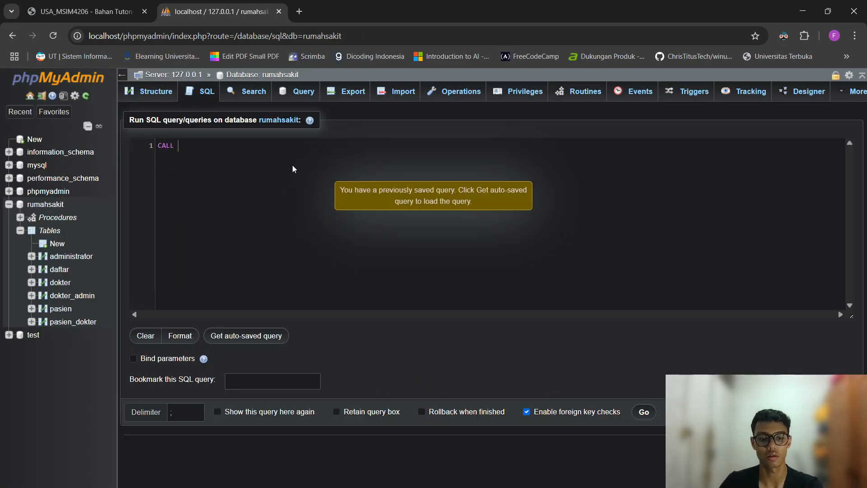
text(transaksi1;)
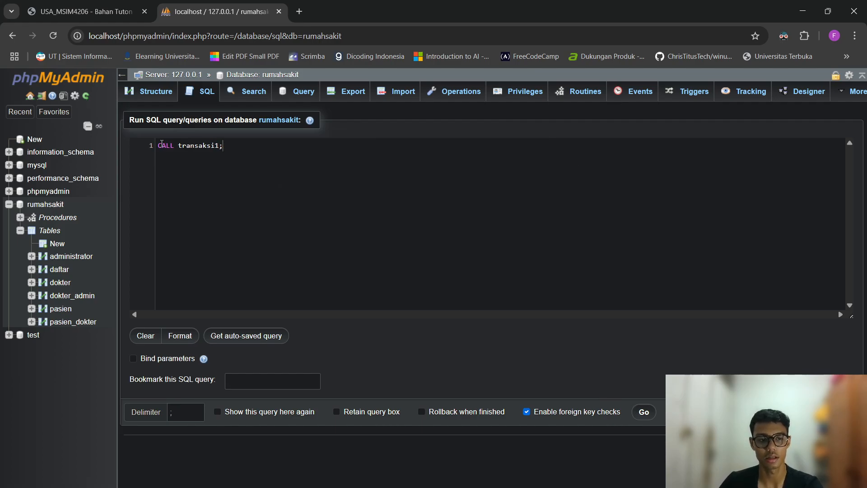
drag(178, 145, 219, 147)
click(245, 175)
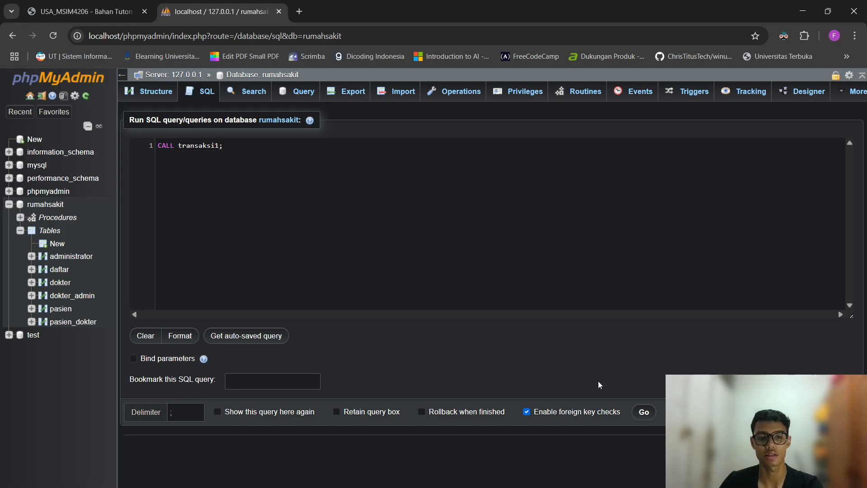
click(644, 412)
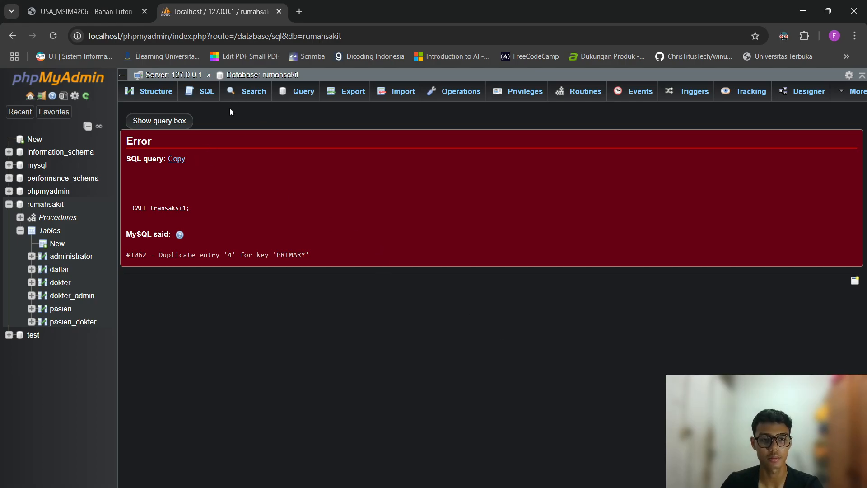
Edit transaksi1 so its INSERT uses id 11 instead of 4, and save it.
click(580, 92)
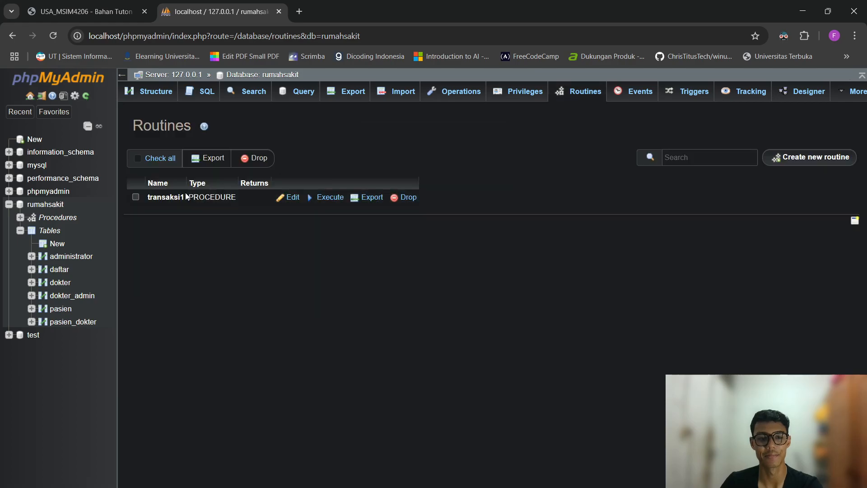
click(290, 197)
scroll(404, 253, down, 1)
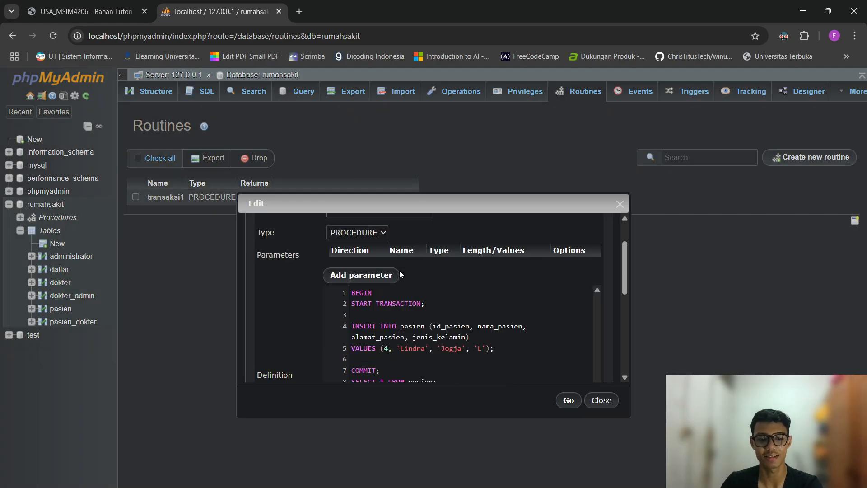
click(388, 351)
key(BackSpace)
text(5)
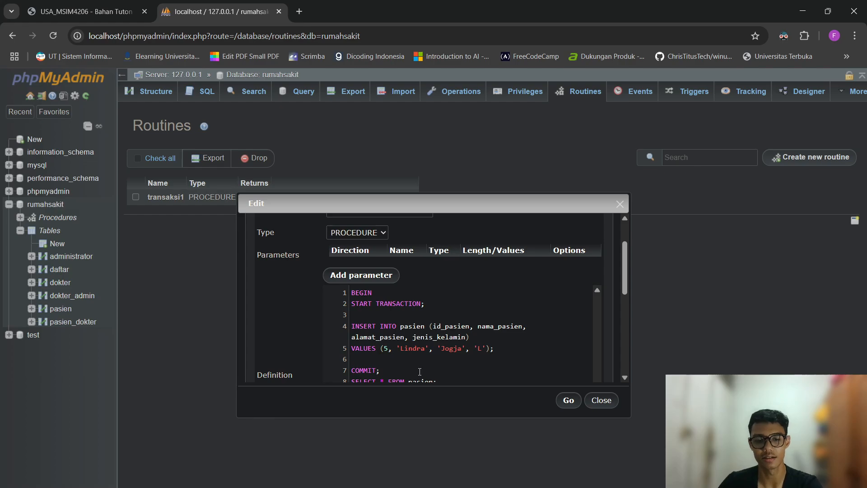
key(BackSpace)
text(10)
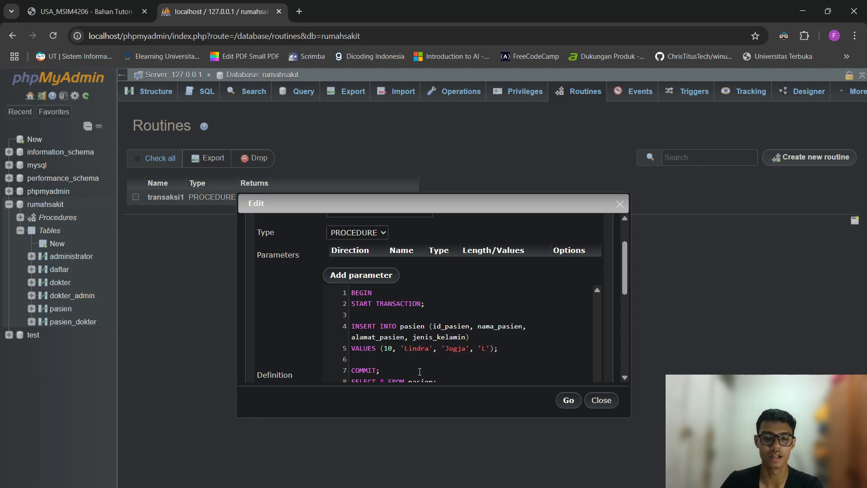
key(BackSpace)
text(1)
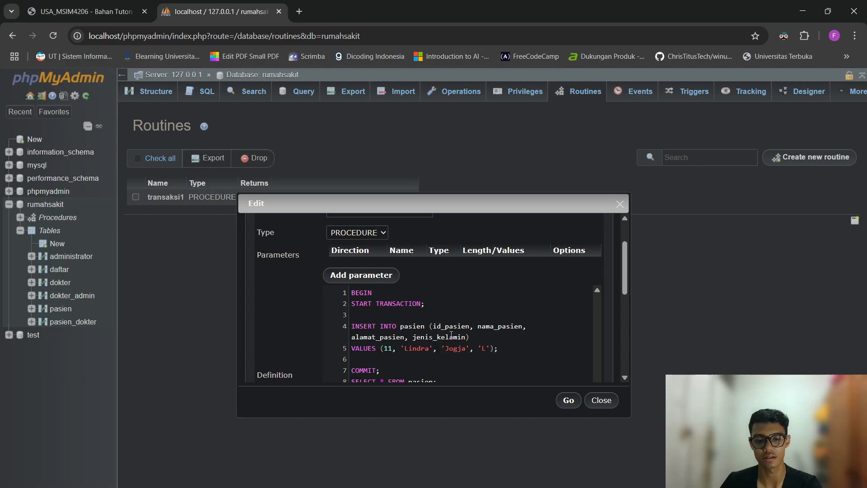
scroll(519, 362, down, 1)
click(571, 401)
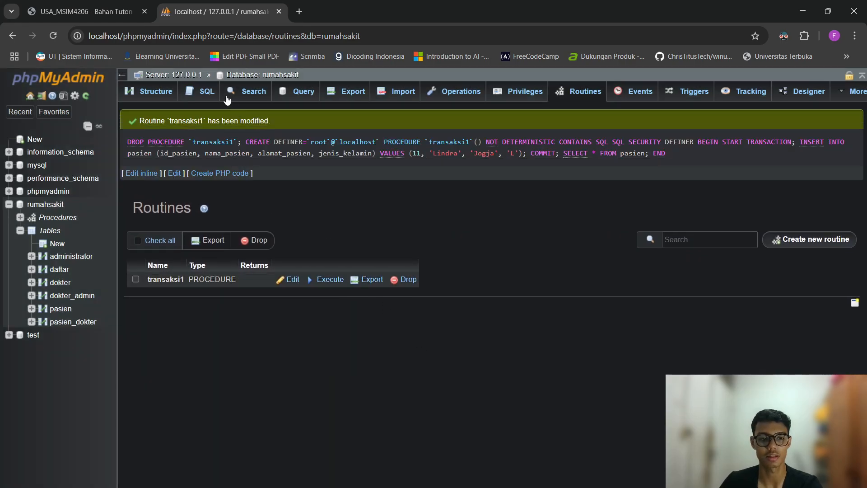
click(199, 96)
key(Return)
text(C)
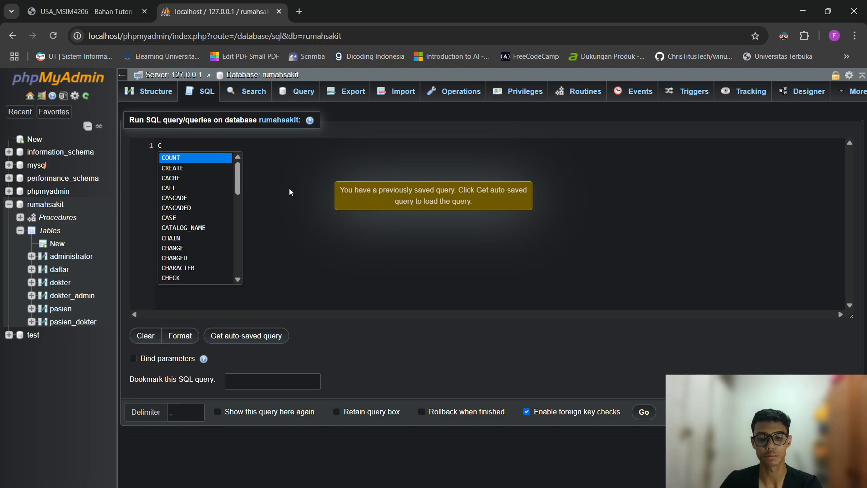
text(ALL trana)
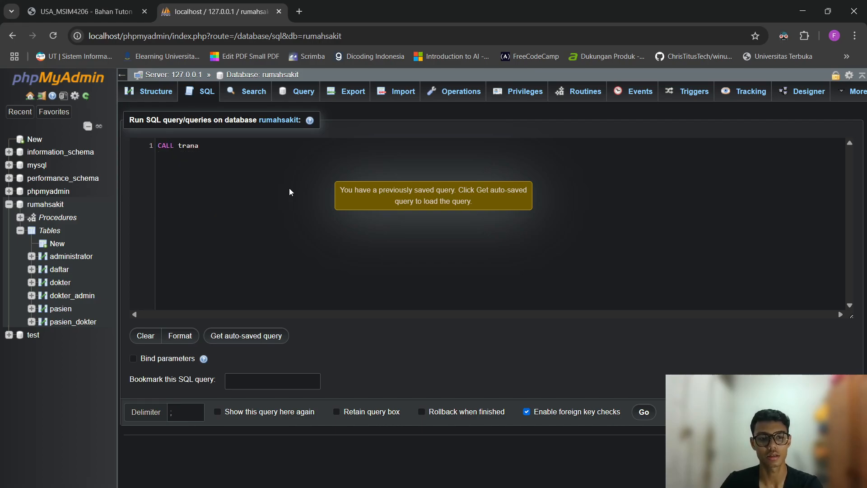
key(BackSpace)
text(saksi1;)
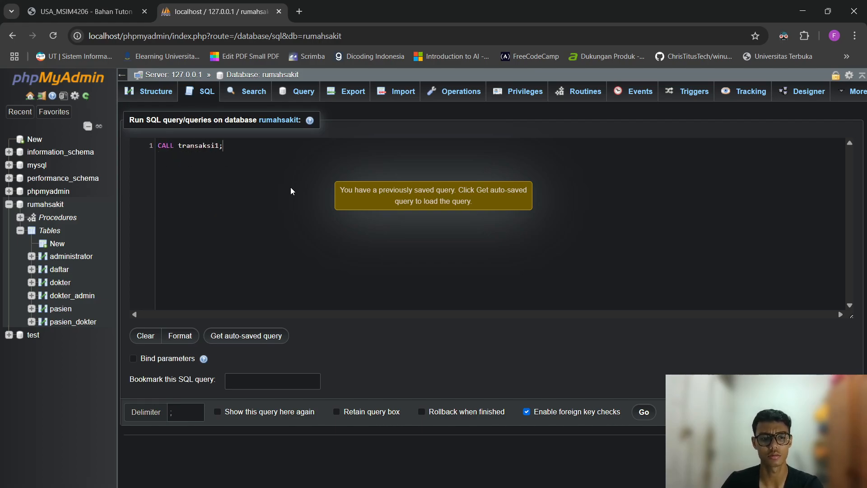
click(642, 412)
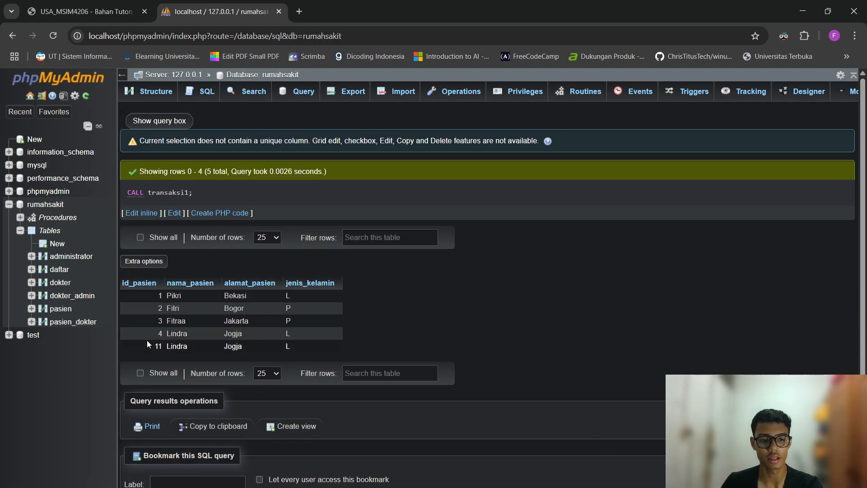
drag(148, 338, 351, 337)
click(383, 337)
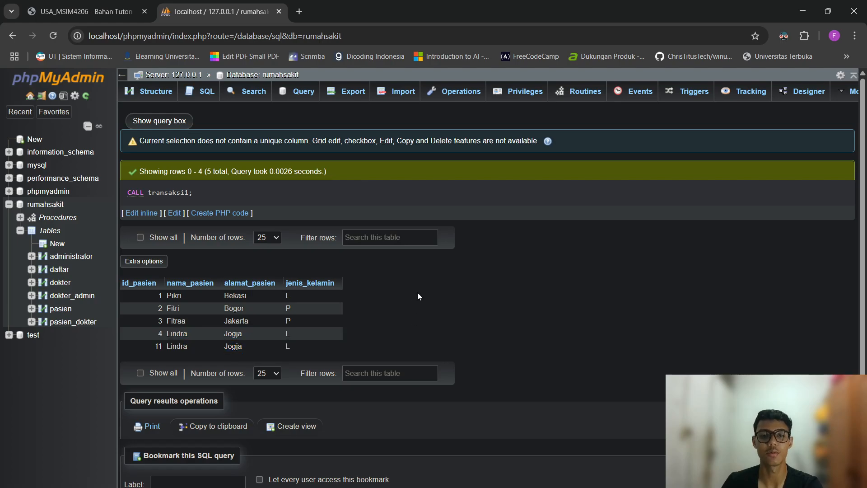
right_click(399, 321)
click(377, 334)
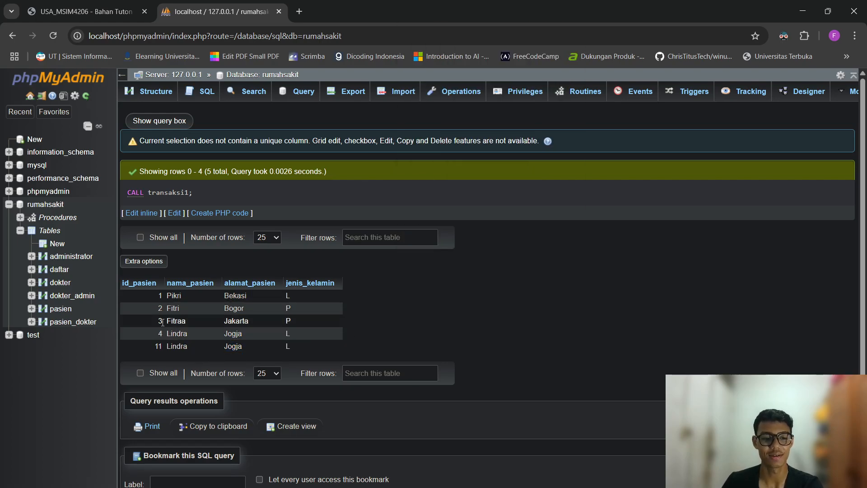
drag(151, 337, 370, 340)
click(251, 316)
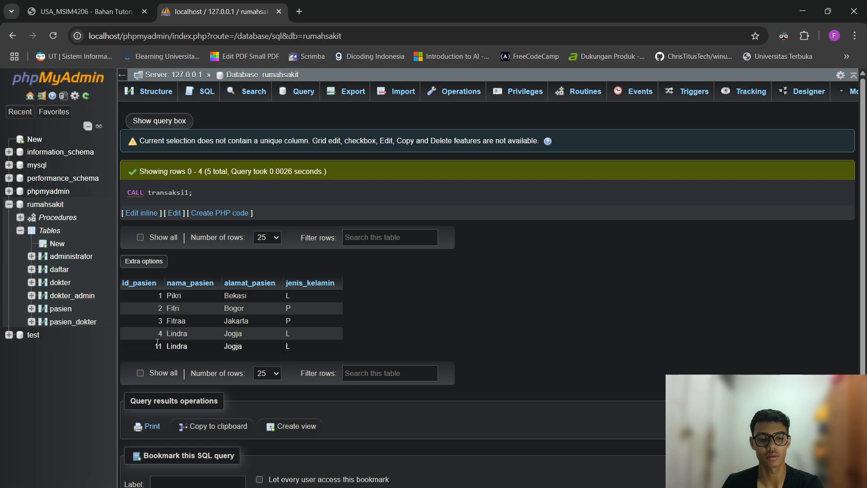
drag(159, 337, 346, 340)
click(408, 308)
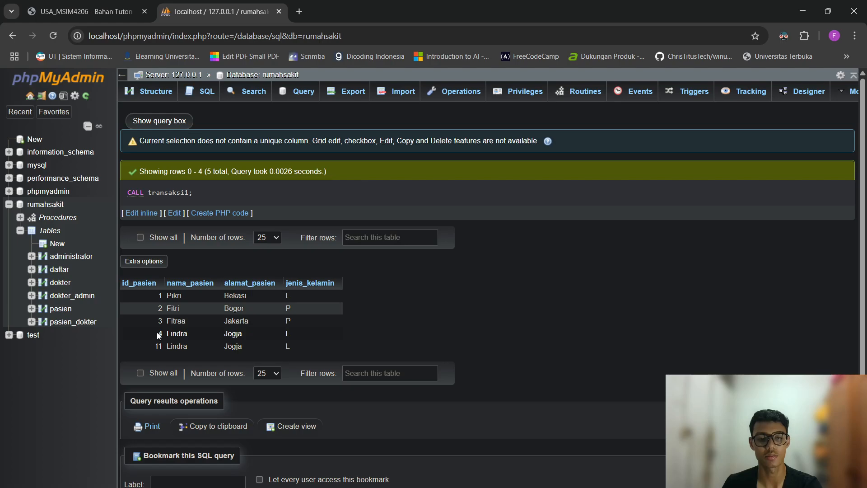
drag(324, 348, 137, 322)
click(498, 269)
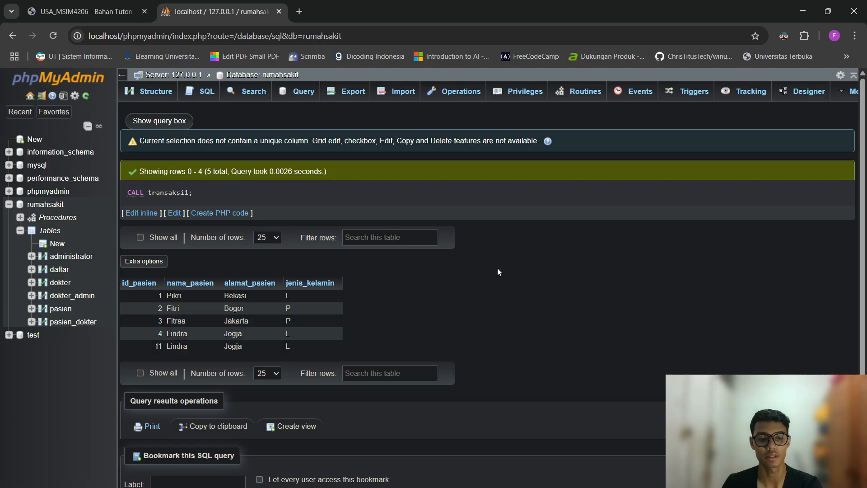
Draft routine transaksi2 without parameters, starting with BEGIN and START TRANSACTION;.
click(587, 93)
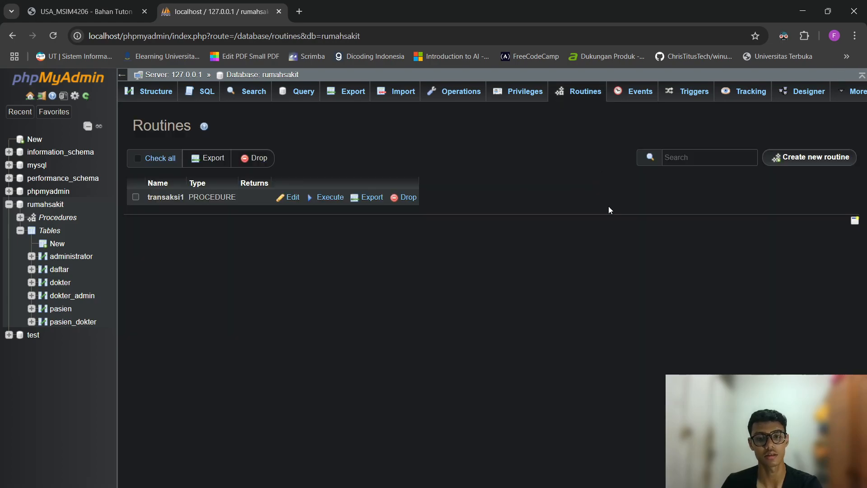
click(795, 157)
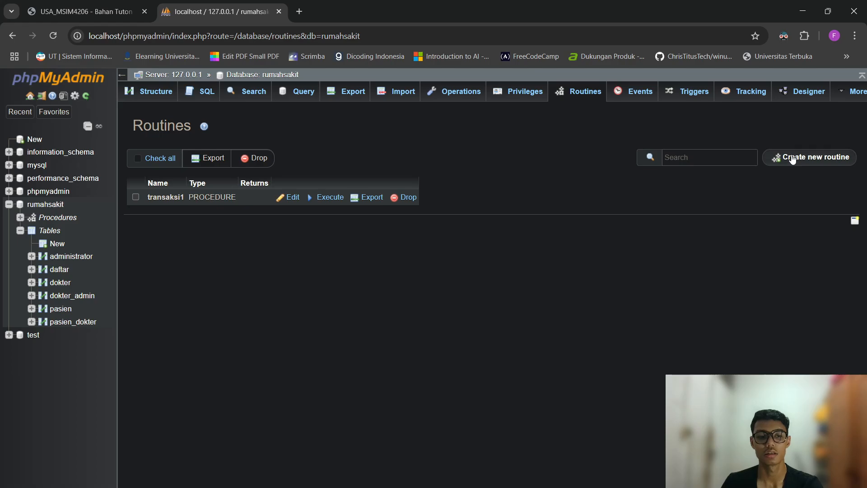
text(transa)
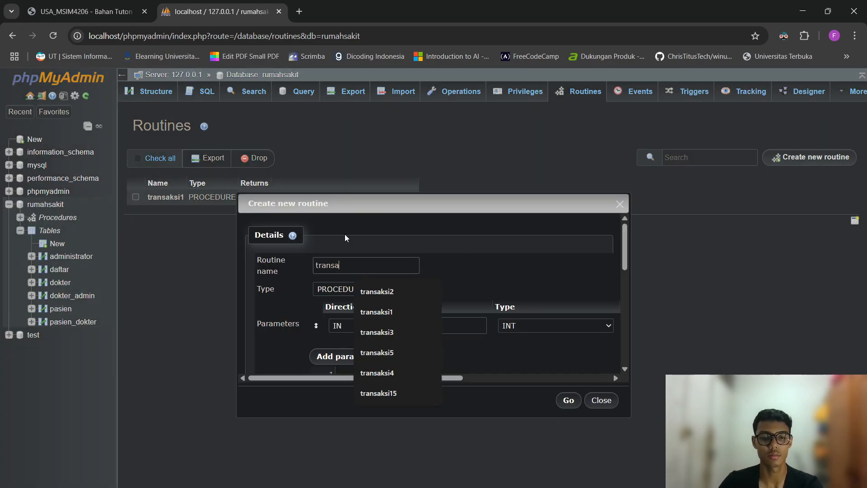
text(ksi2)
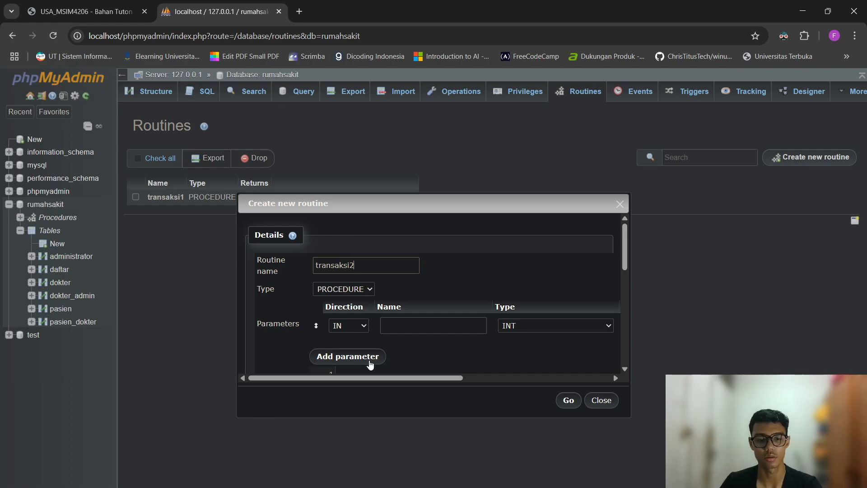
drag(367, 376, 621, 307)
click(607, 326)
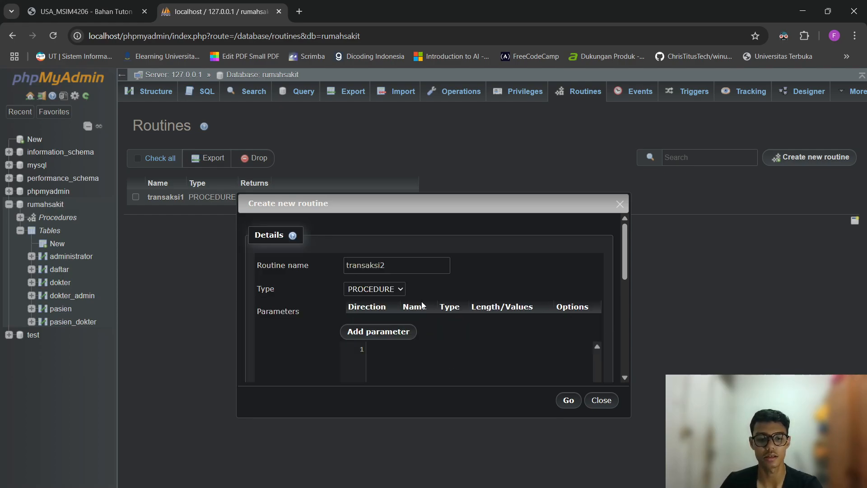
scroll(482, 293, down, 1)
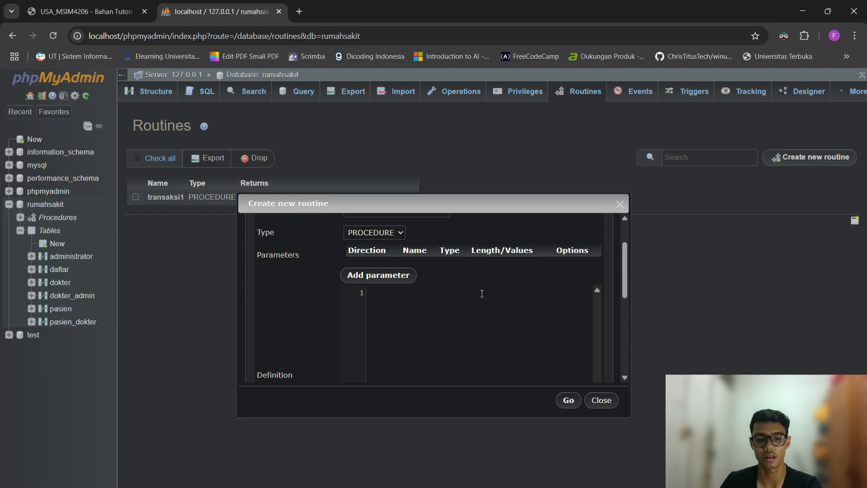
text(BEGIN)
key(Return)
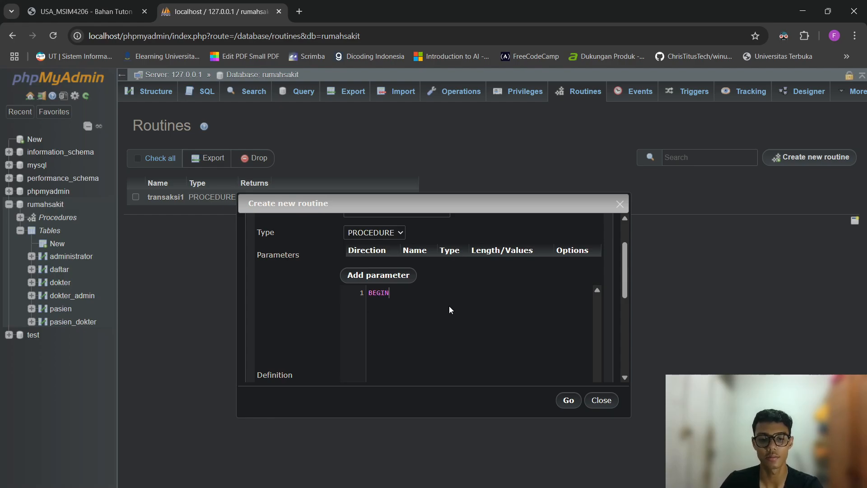
text(START TRAN)
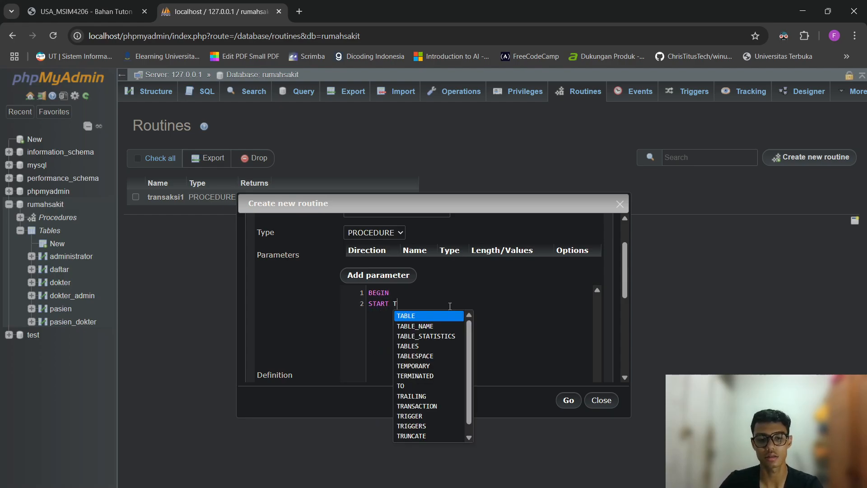
key(Return)
text(;)
key(Return)
key(Return)
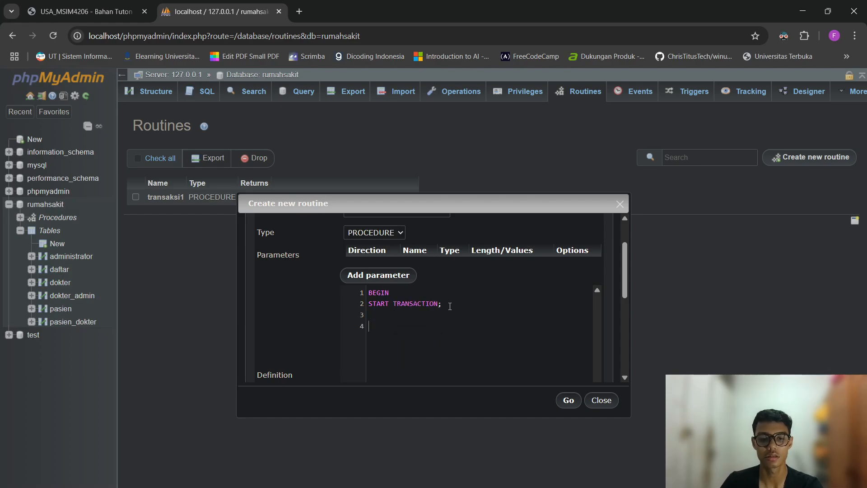
Discard that draft, view transaksi1's body, then restart transaksi2 with its parameter row dropped.
click(601, 399)
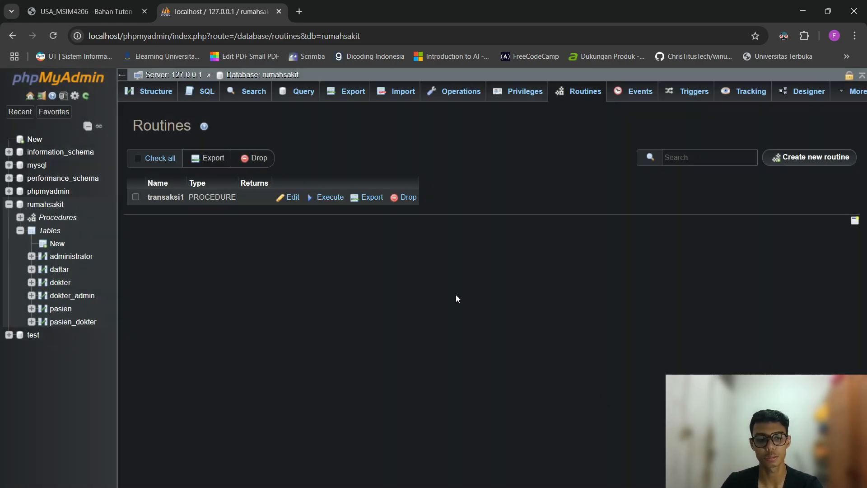
click(289, 197)
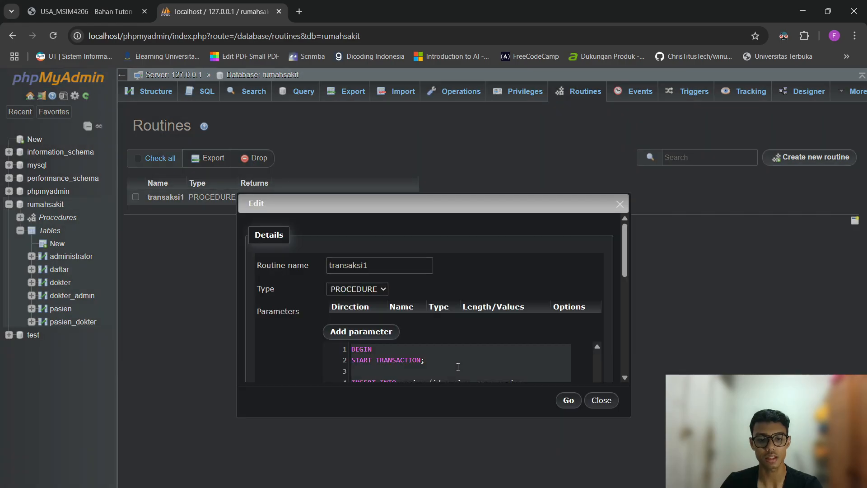
click(589, 400)
click(802, 158)
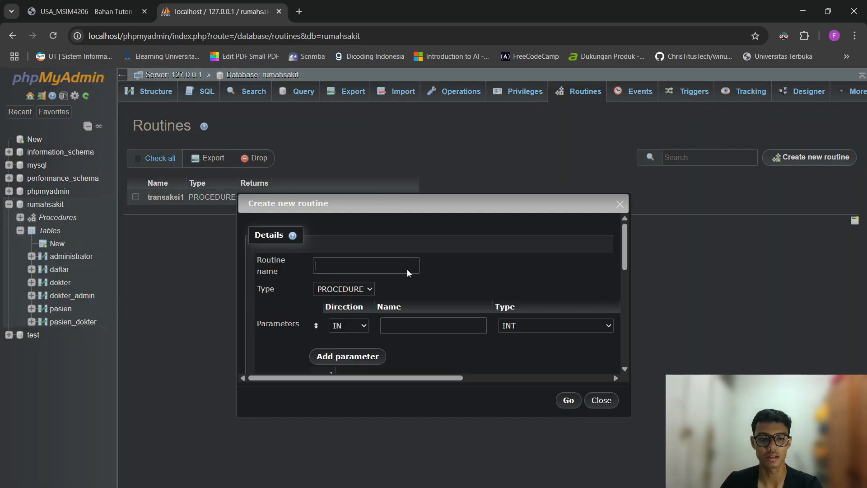
click(380, 264)
text(transaksi)
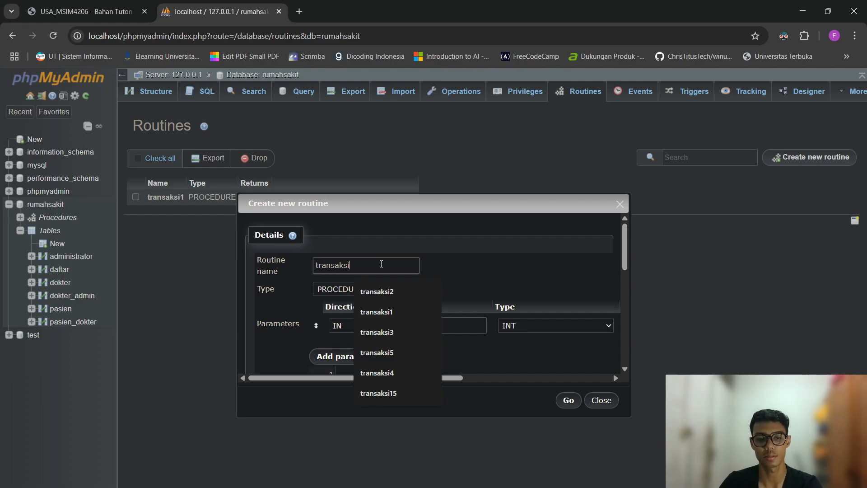
text(22)
key(BackSpace)
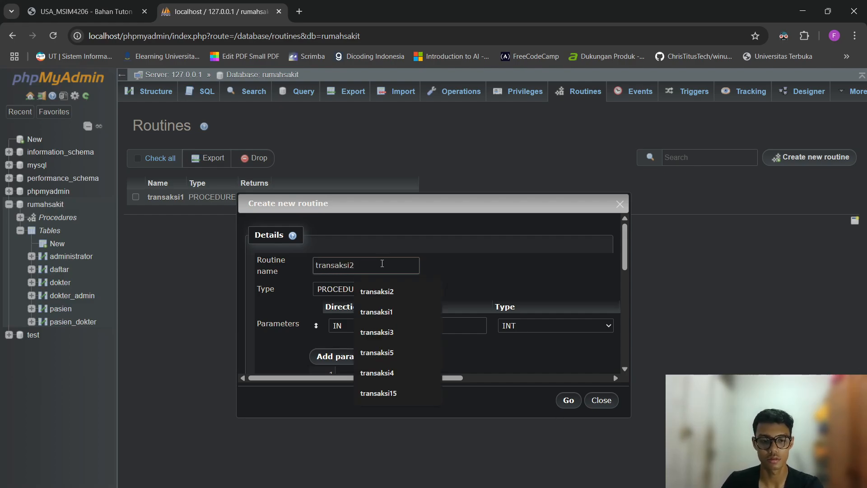
click(459, 291)
drag(392, 378, 576, 358)
right_click(578, 360)
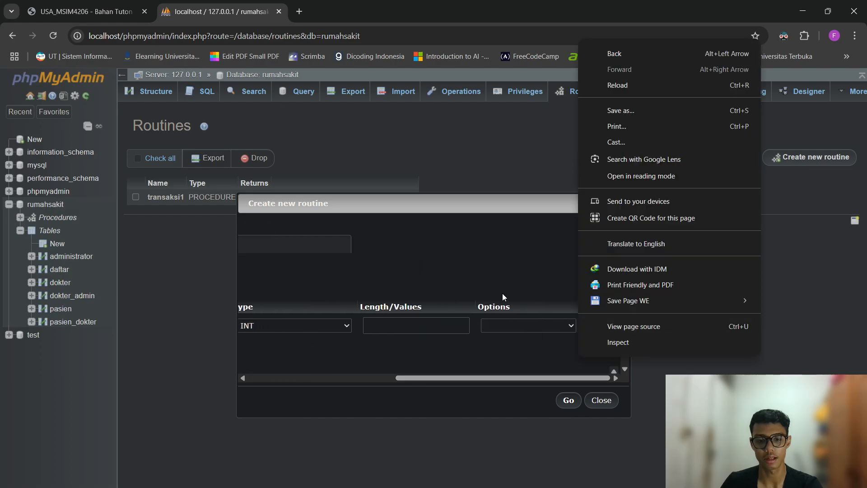
click(502, 294)
click(606, 328)
scroll(499, 283, down, 2)
Paste the procedure body and change the values to a new patient name, 'Semarang' and 'P'.
click(437, 276)
text(BEGIN START TRANSACTION;  INSERT INTO pasien (id_pasien, nama_pasien, alamat_pasien, jenis_kelamin) VALUES (11, 'Lindra', 'Jogja', 'L');  COMMIT; SELECT * FROM pasien; END)
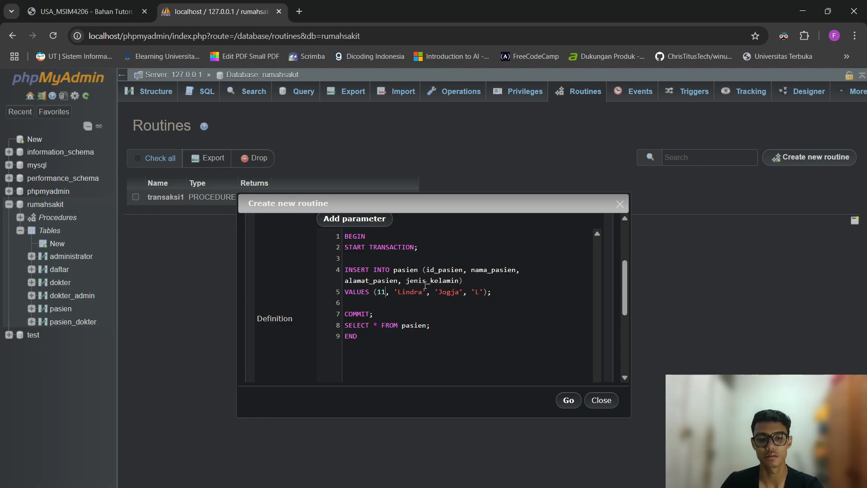
key(ctrl+shift+Left)
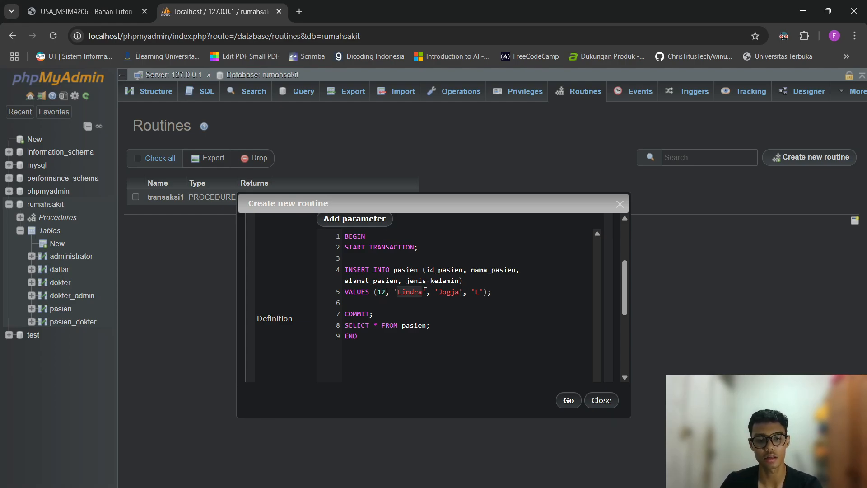
text(Linda)
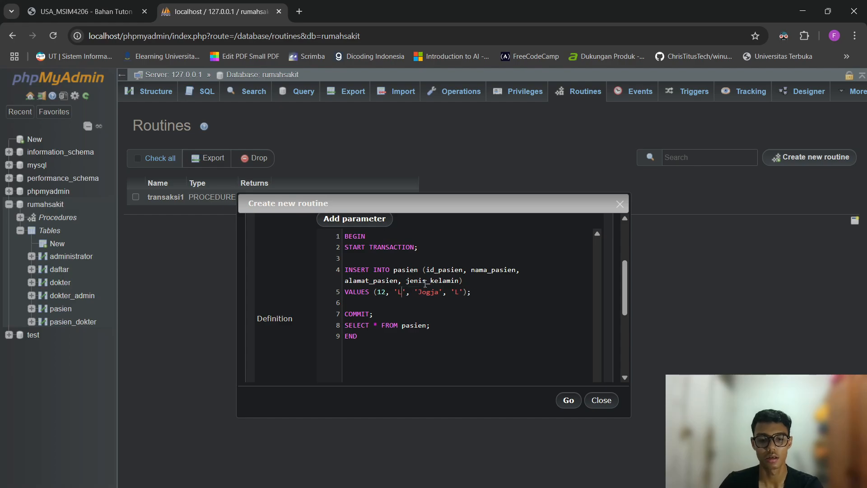
key(ctrl+Right)
key(ctrl+Right)
key(ctrl+Right)
key(ctrl+shift+Left)
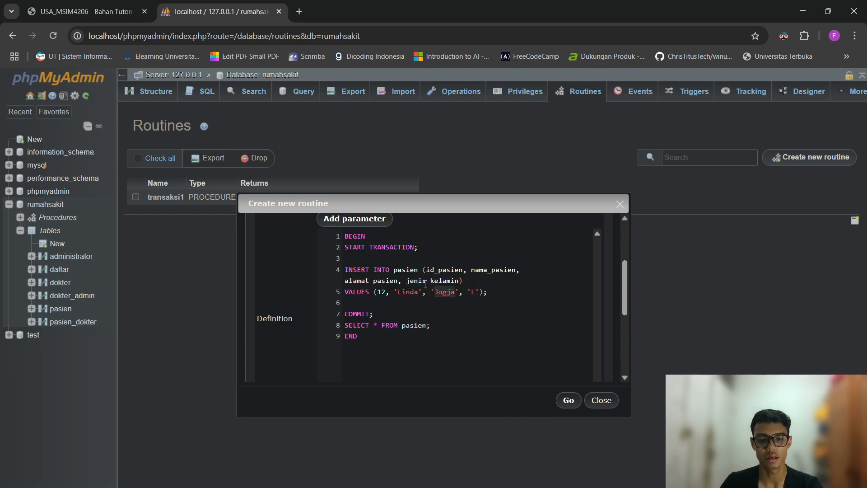
text(Semarang)
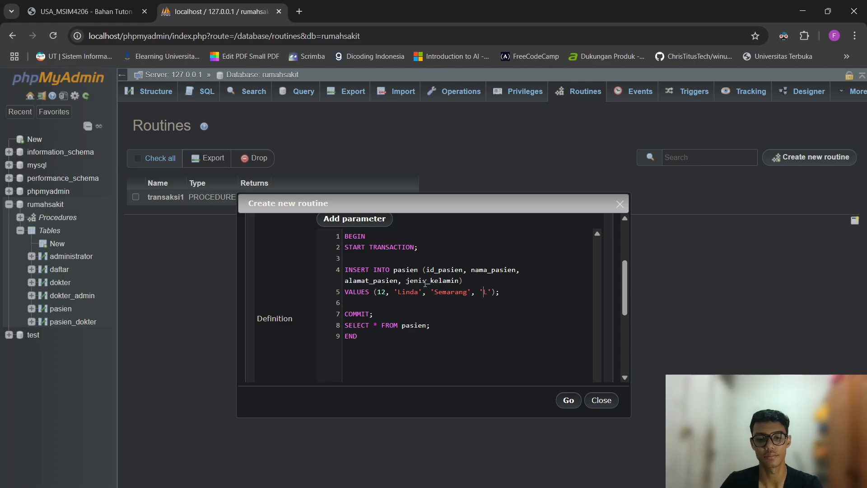
key(BackSpace)
text(P)
Add ROLLBACK; on a new line right after the INSERT statement.
key(Return)
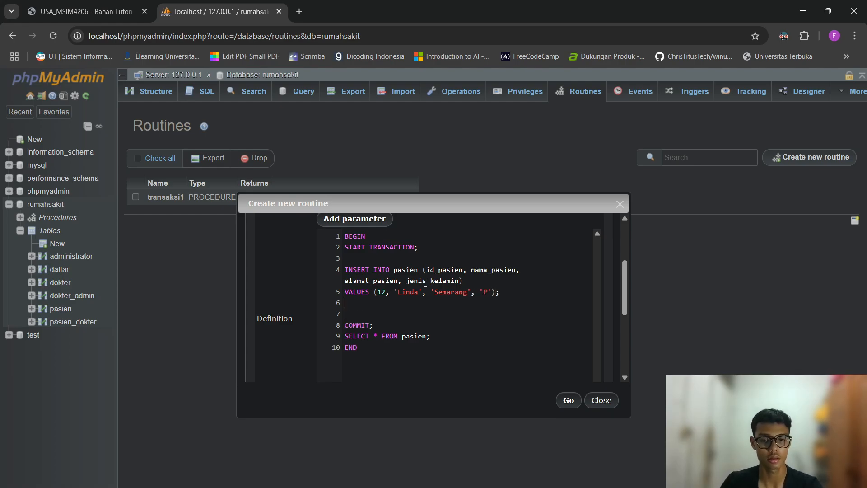
text(ROLLBACK;)
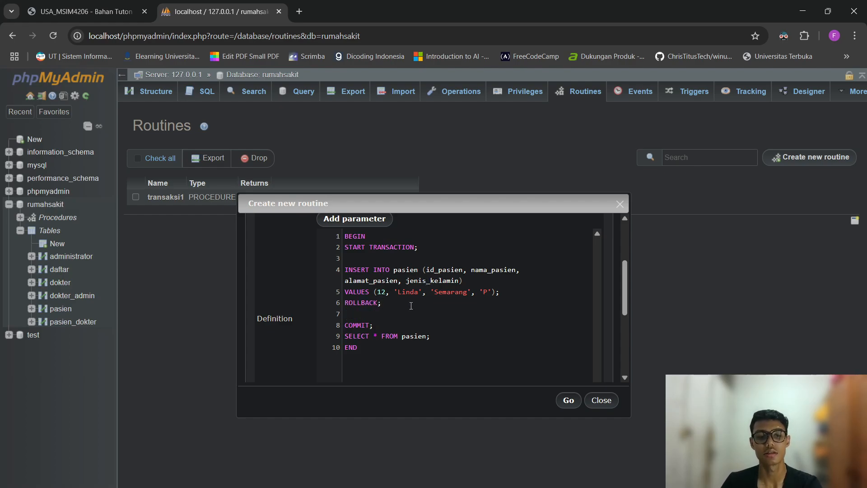
right_click(396, 305)
right_click(375, 318)
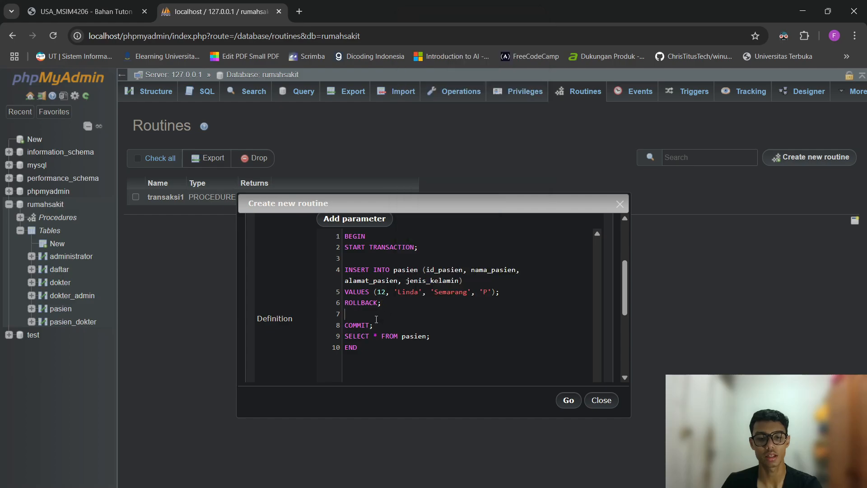
click(357, 310)
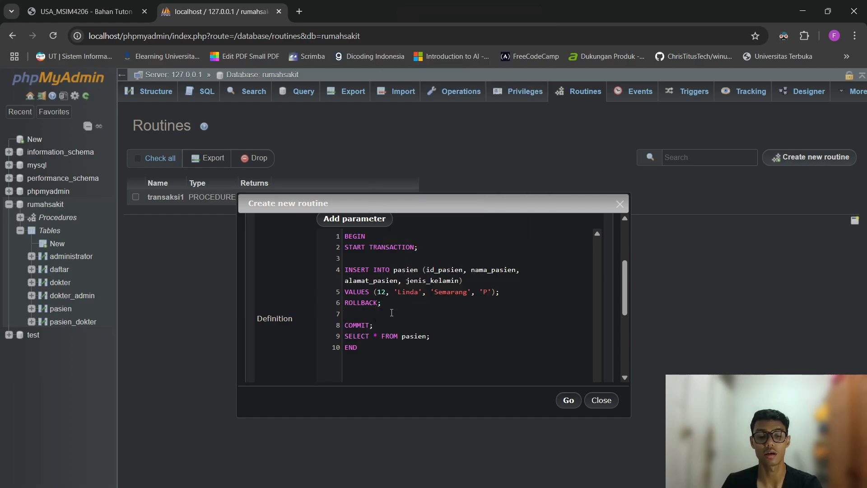
drag(391, 302, 340, 269)
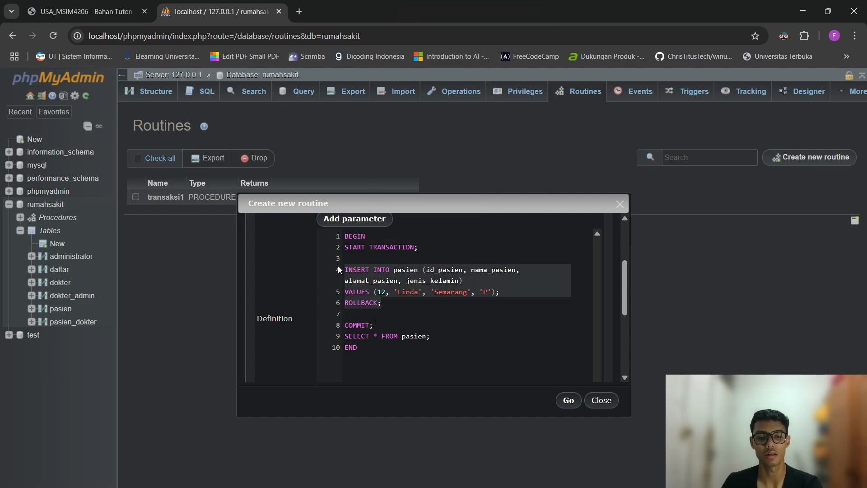
click(389, 306)
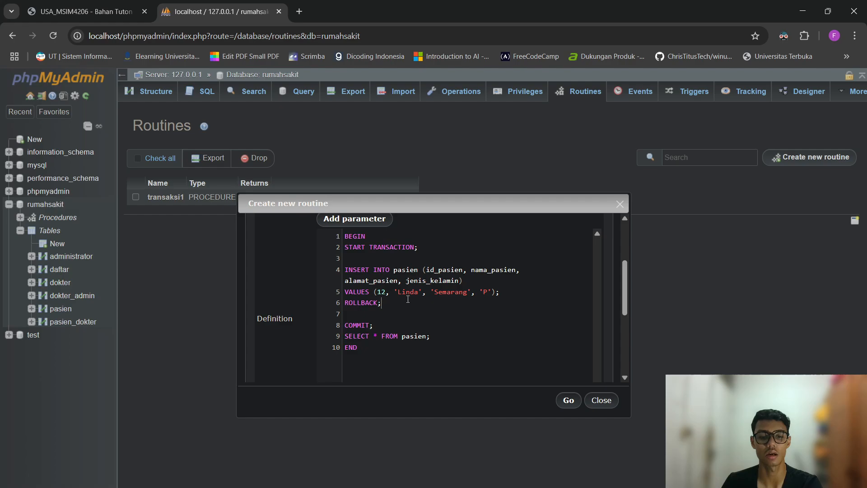
drag(393, 304, 332, 275)
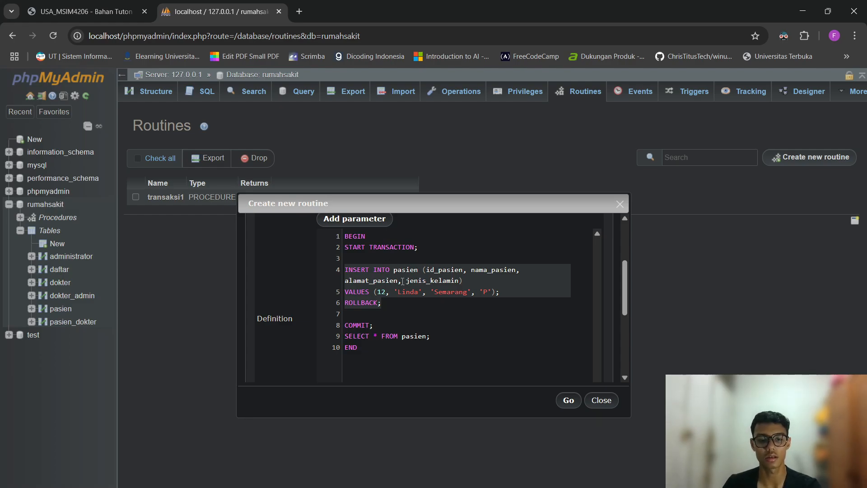
click(411, 309)
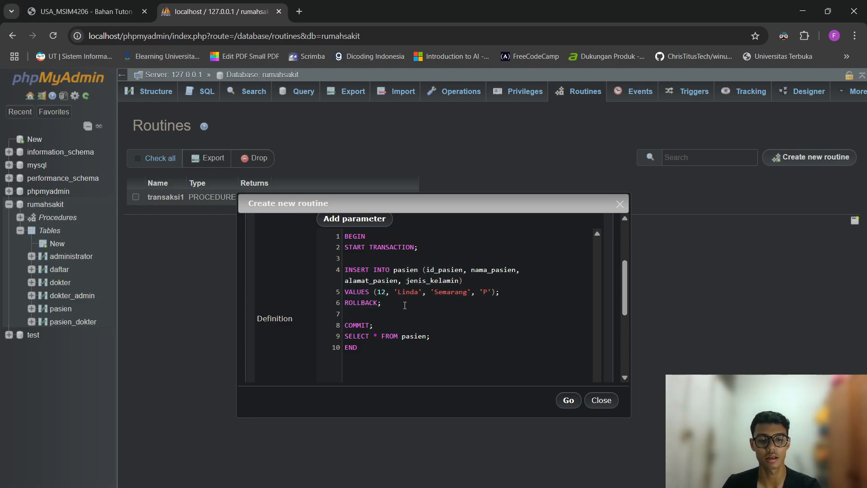
drag(385, 304, 344, 307)
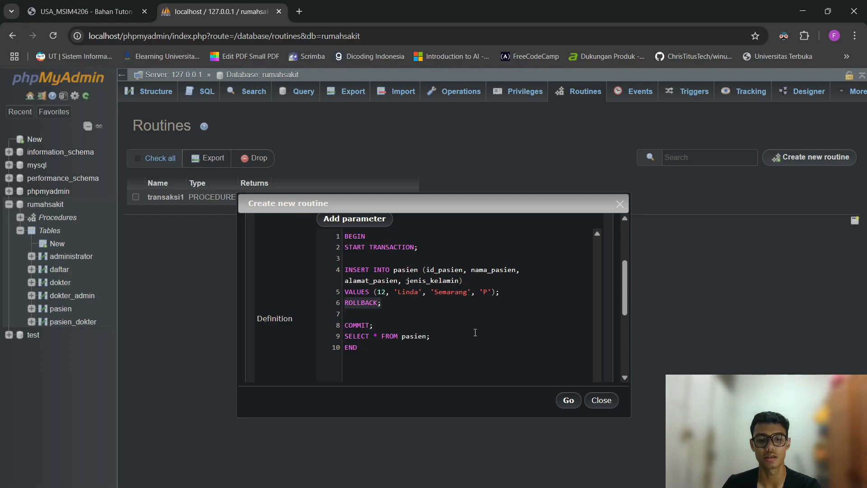
click(472, 338)
Save the transaksi2 procedure and run CALL transaksi2; from the SQL page.
click(568, 400)
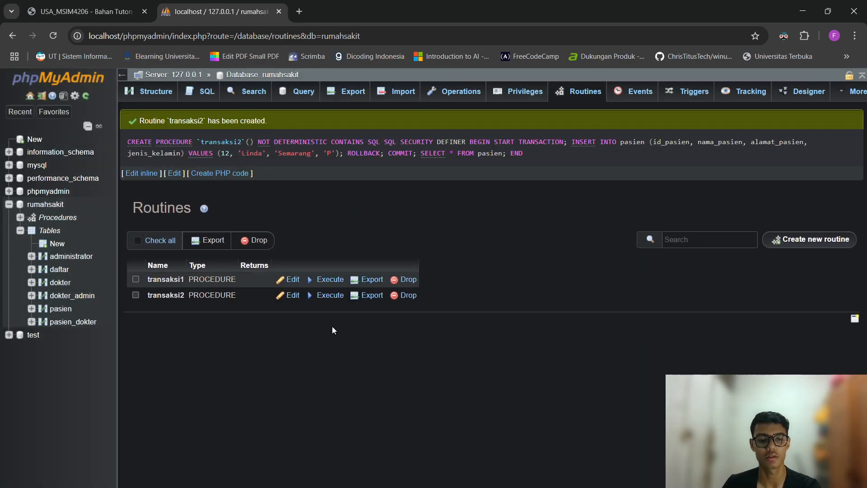
click(200, 96)
click(479, 119)
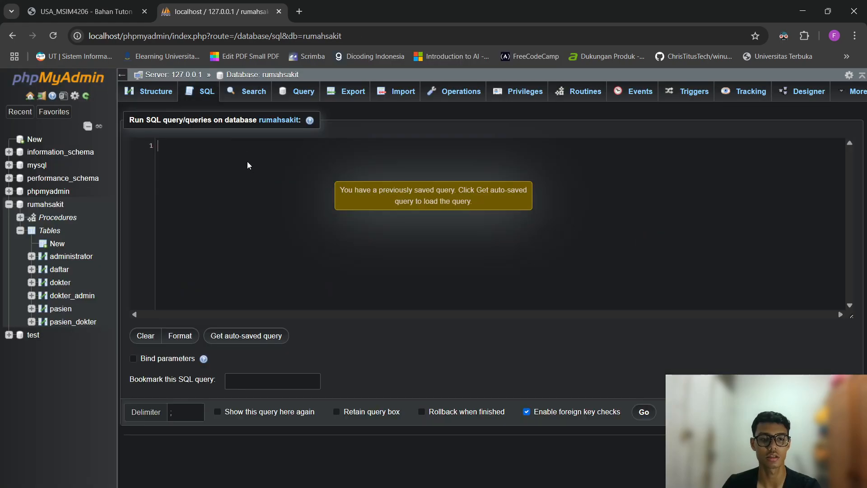
text(CALL transak)
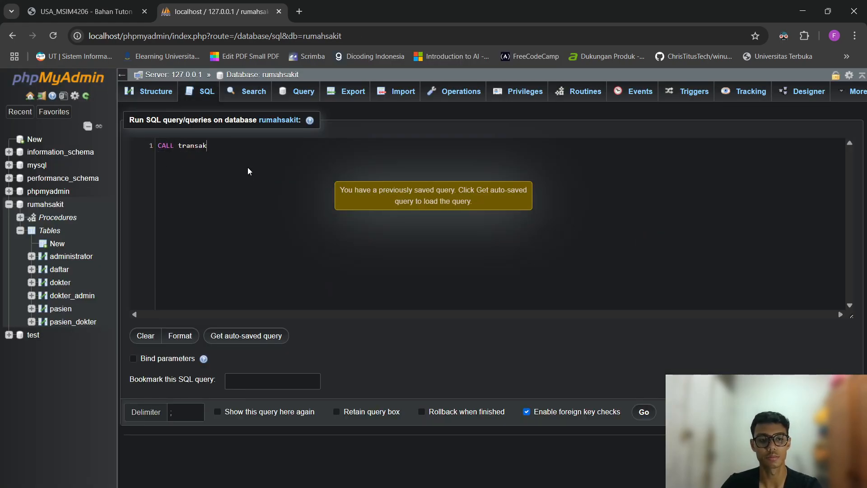
text(si2;)
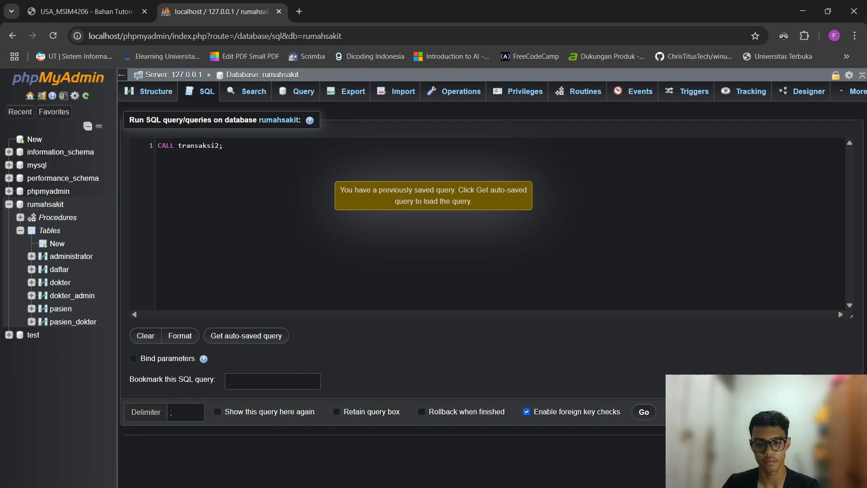
click(643, 411)
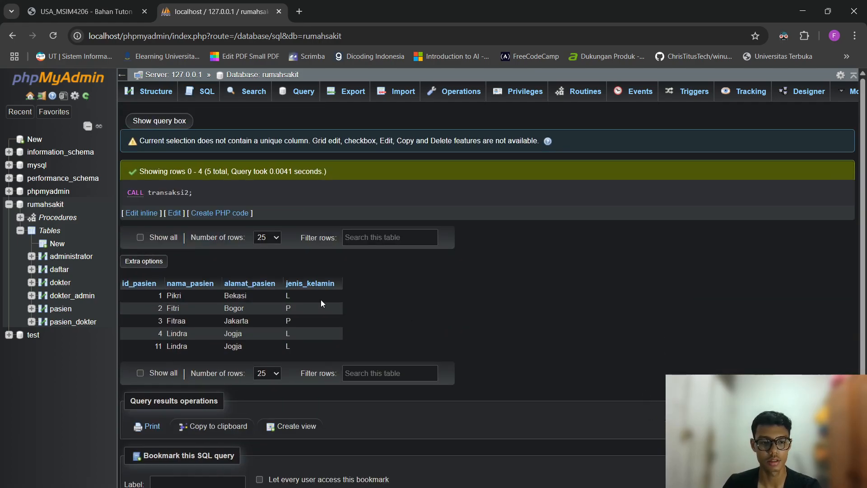
Mark the five returned pasien rows to confirm no row with id 12 exists.
drag(146, 291, 353, 338)
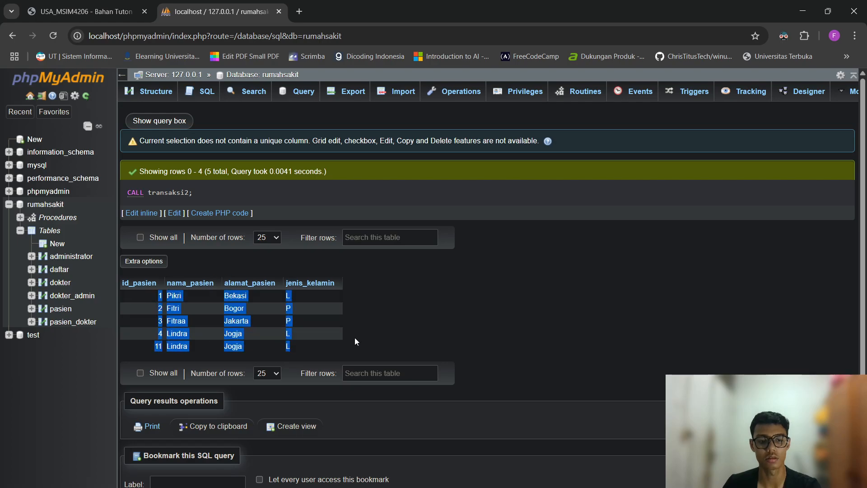
right_click(354, 337)
click(450, 349)
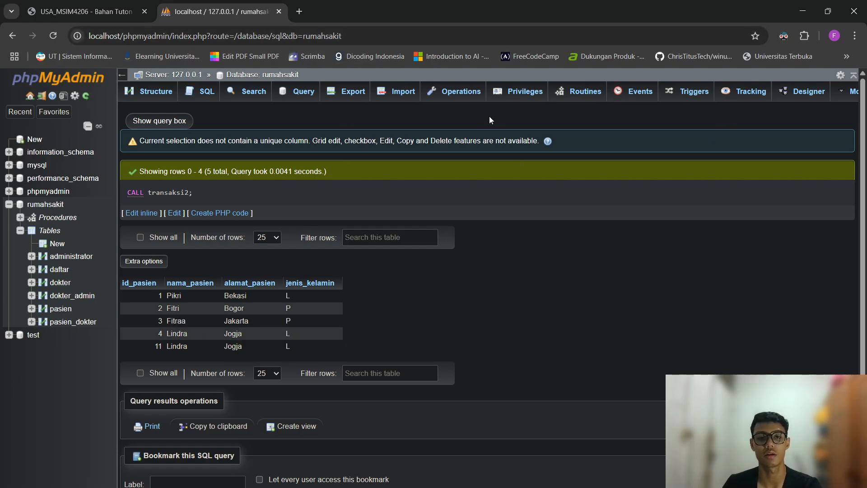
Create a routine named transaksi3, paste the saved BEGIN…END body, and drop the empty parameter row.
click(567, 93)
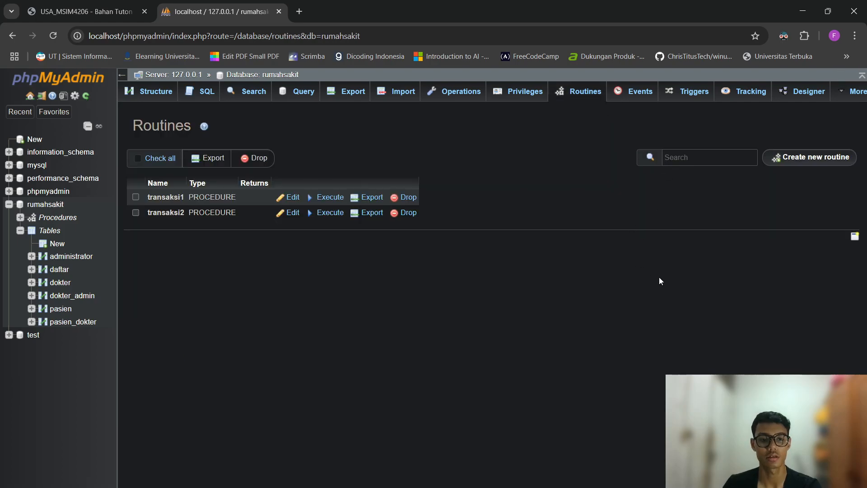
click(805, 159)
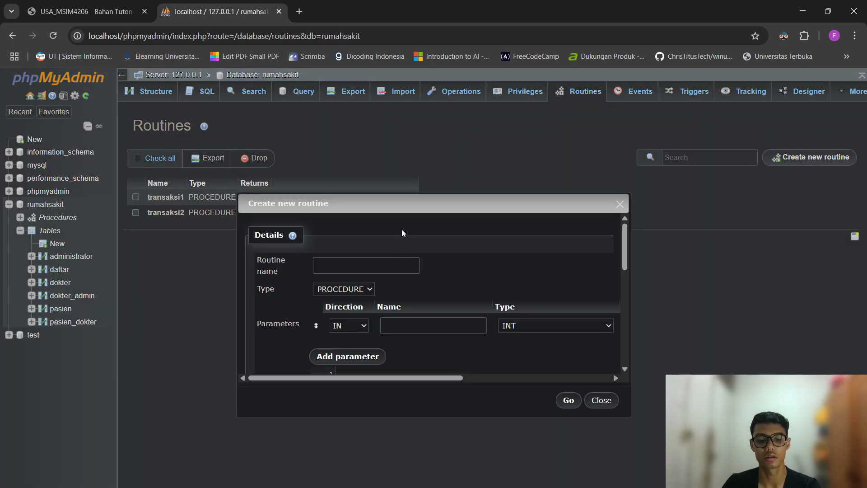
text(transaksi3)
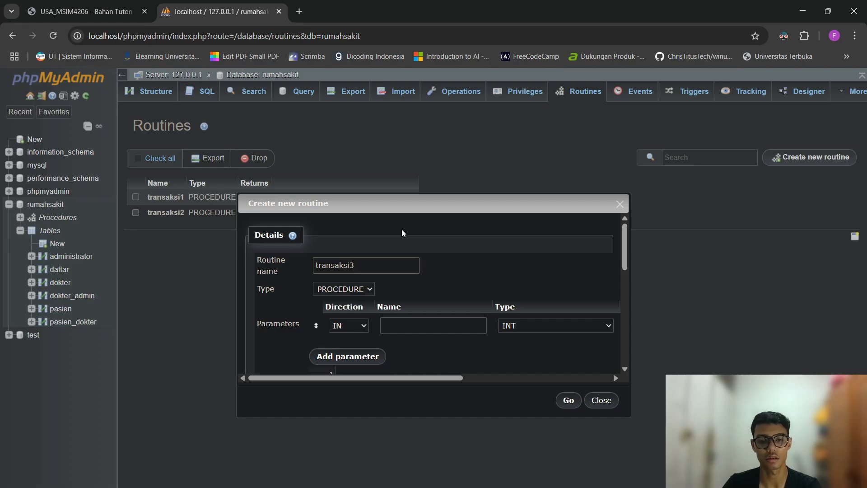
scroll(427, 247, down, 3)
click(428, 284)
key(ctrl+v)
scroll(428, 286, down, 1)
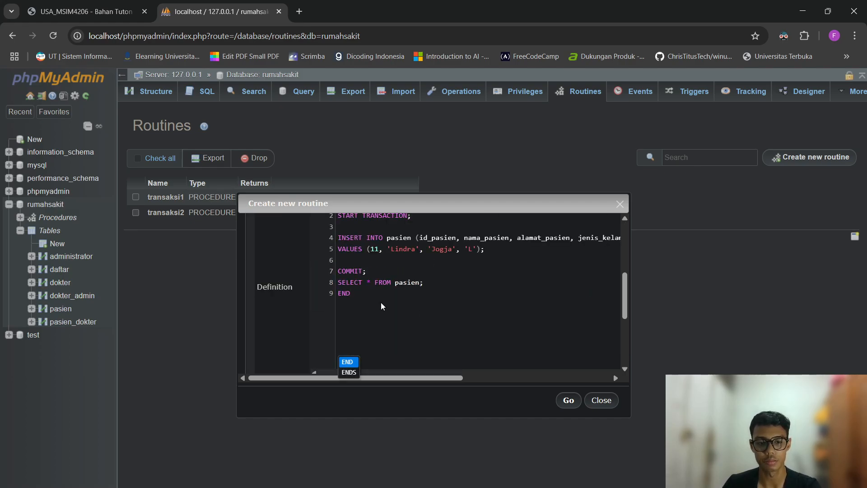
scroll(380, 306, up, 2)
scroll(406, 298, down, 3)
scroll(397, 316, up, 5)
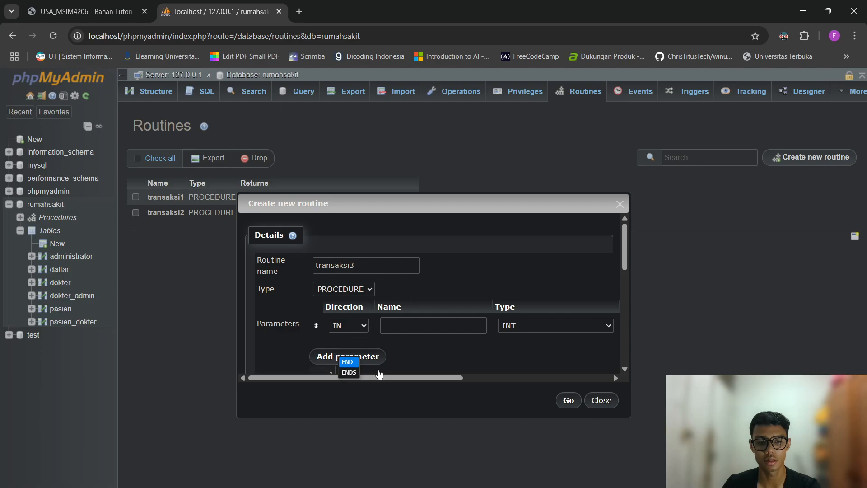
drag(429, 377, 570, 313)
click(603, 329)
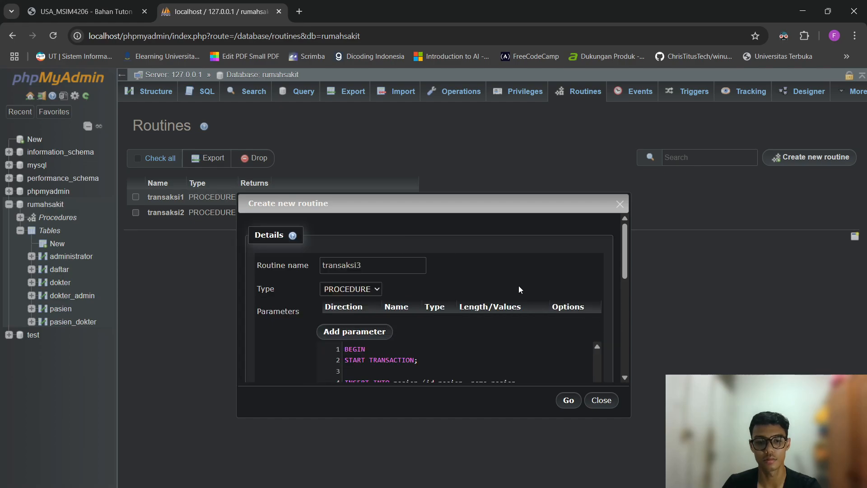
Tidy the definition, removing the semicolon after COMMIT and keeping the blank line after the insert.
scroll(519, 285, down, 2)
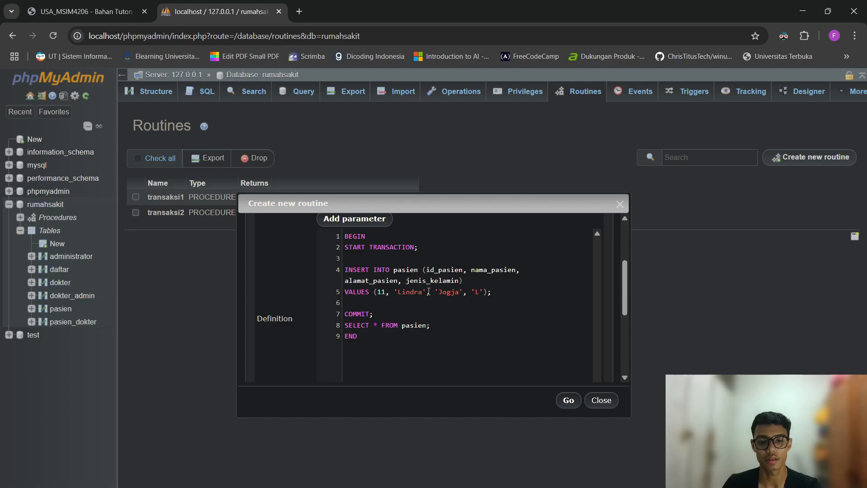
key(Up)
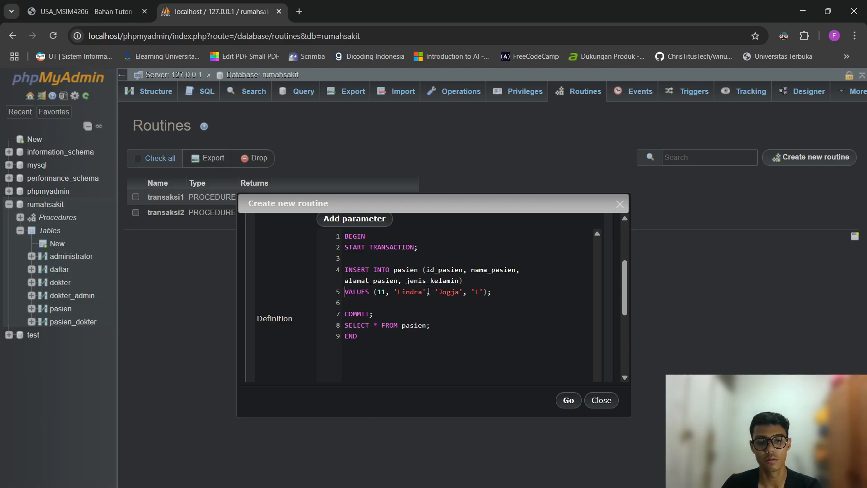
key(Down)
key(End)
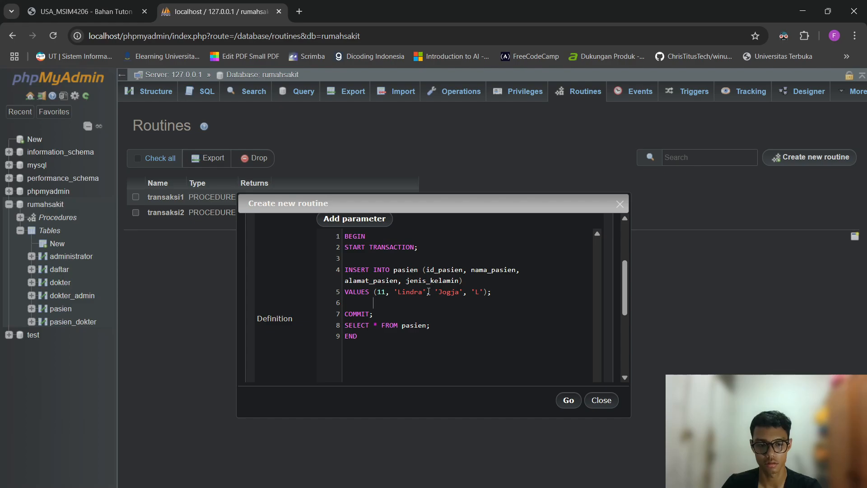
key(Down)
key(BackSpace)
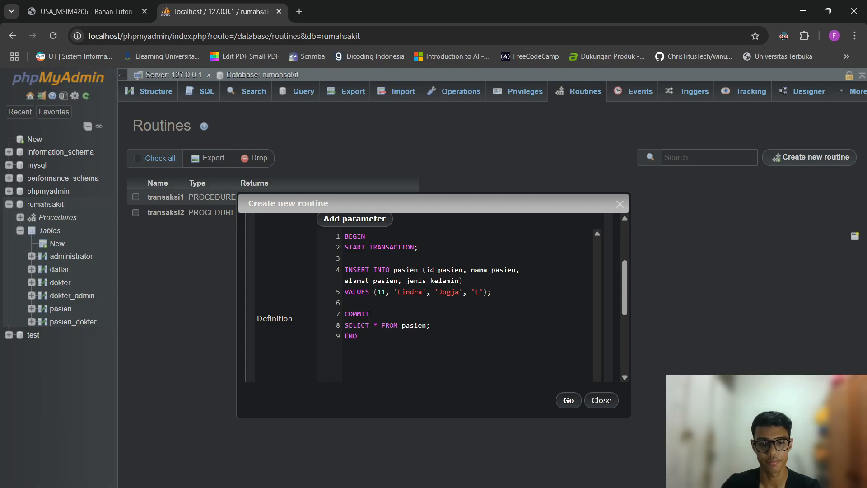
key(BackSpace)
key(Return)
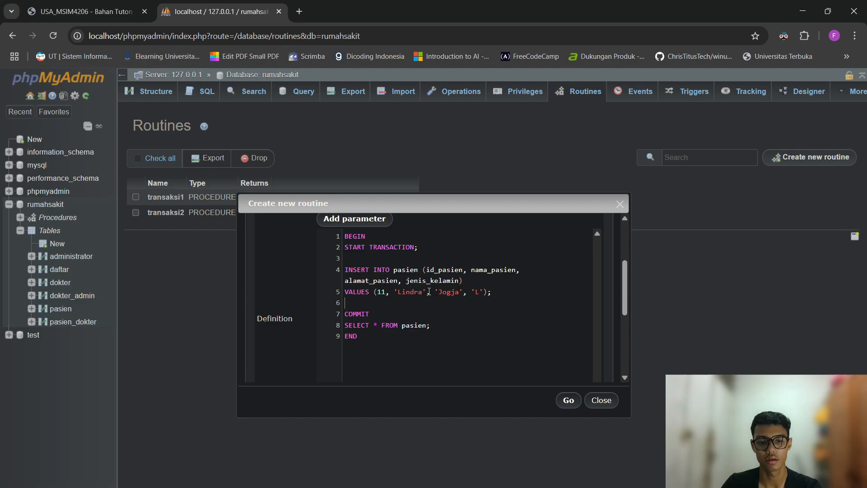
key(Up)
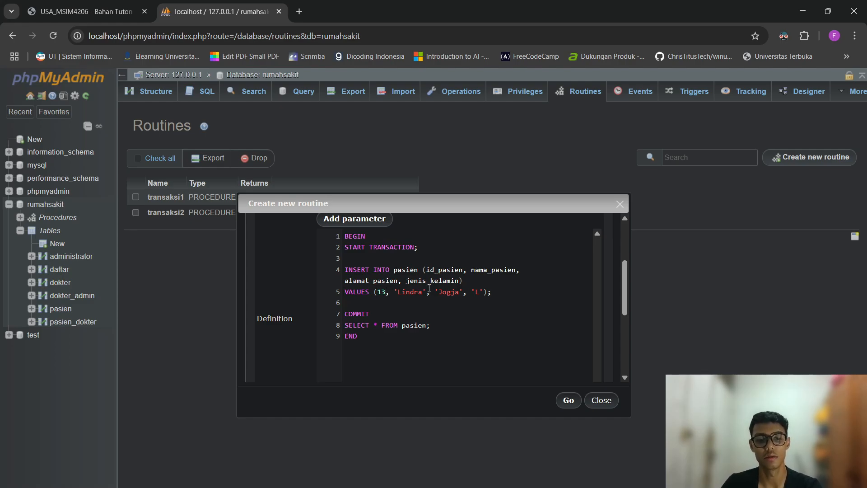
Change the insert's patient name to a new name and its city to 'Palemabang'.
key(ctrl+shift+Left)
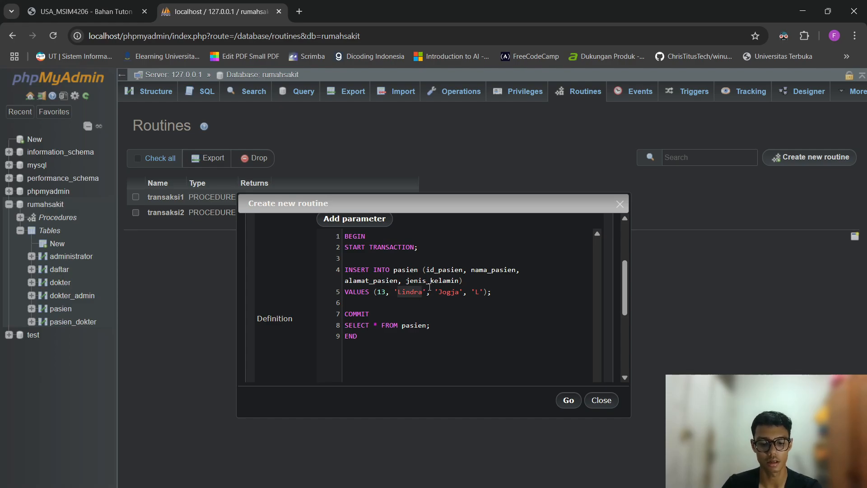
text(Jimmy)
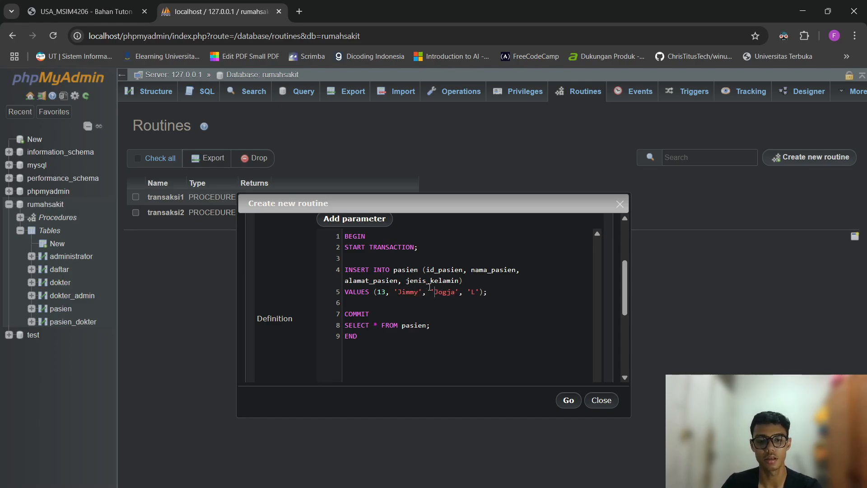
key(ctrl+shift+Right)
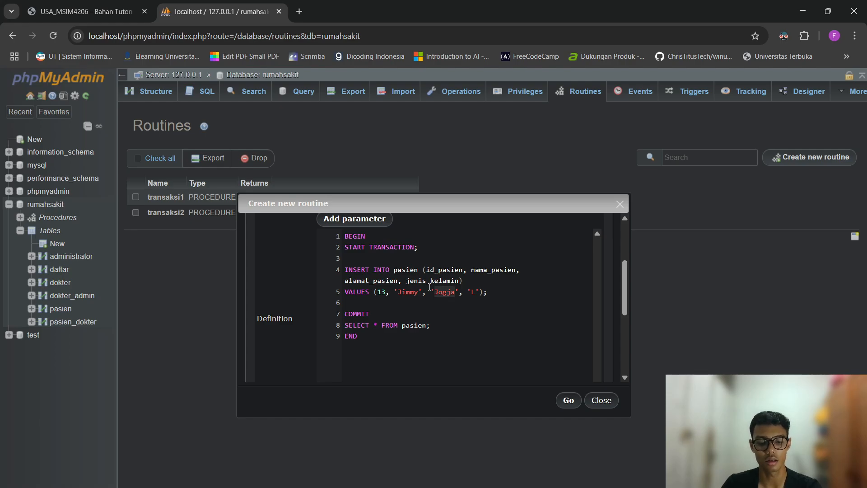
text(Palemabng)
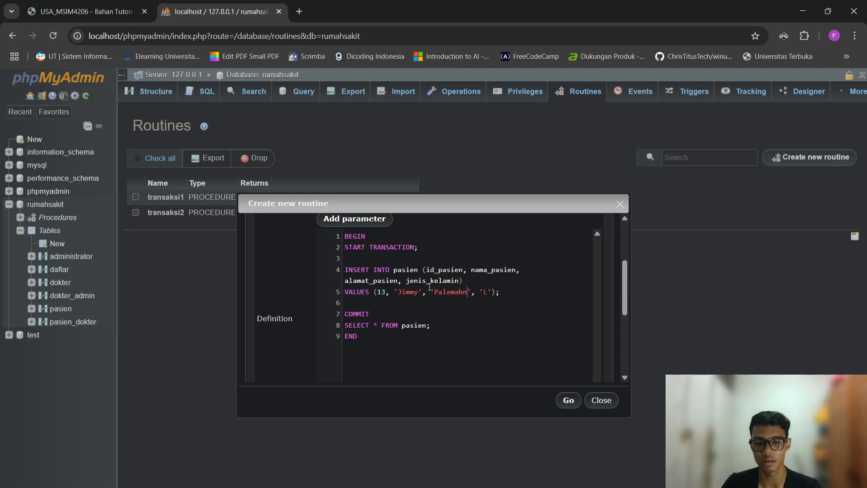
key(Left)
key(Left)
text(a)
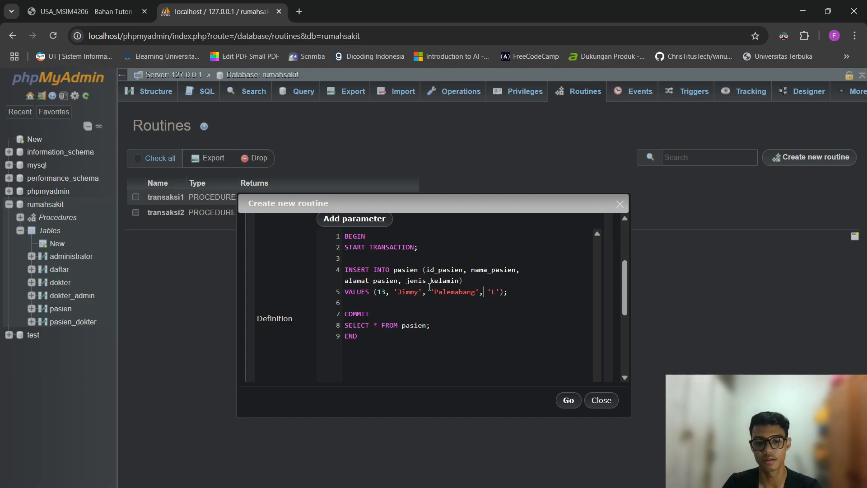
Add ROLLBACK; below the insert and begin an UPDATE line before COMMIT.
key(Down)
text(ROLLBACK;)
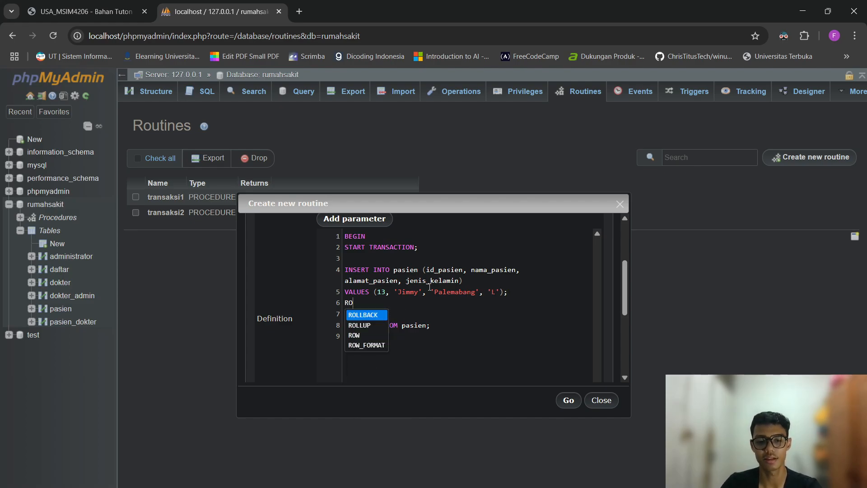
key(Return)
key(Return)
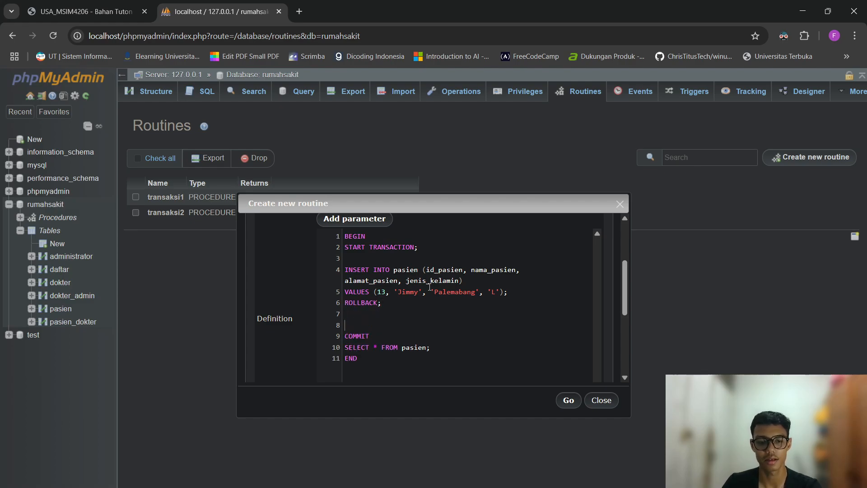
text(UPDATE )
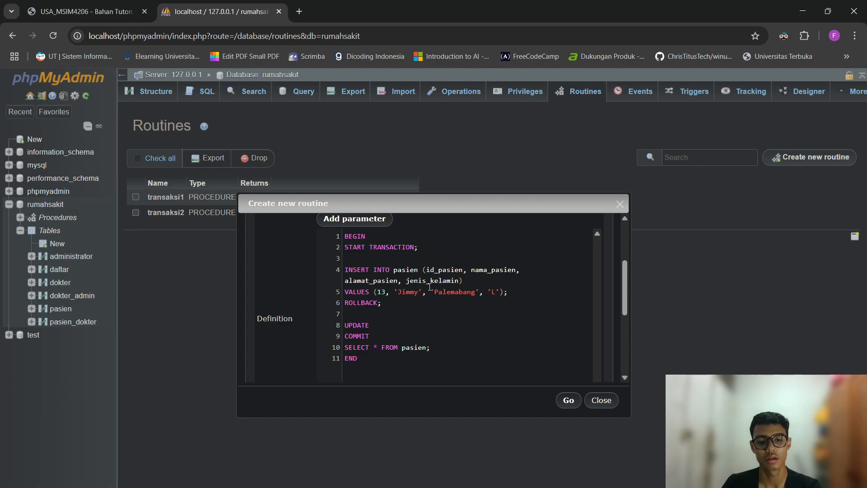
text(Nama)
Write UPDATE pasien SET nama_pasien to the new name WHERE id_pasien = 1;, leaving a blank line before COMMIT.
key(BackSpace)
key(BackSpace)
key(BackSpace)
key(BackSpace)
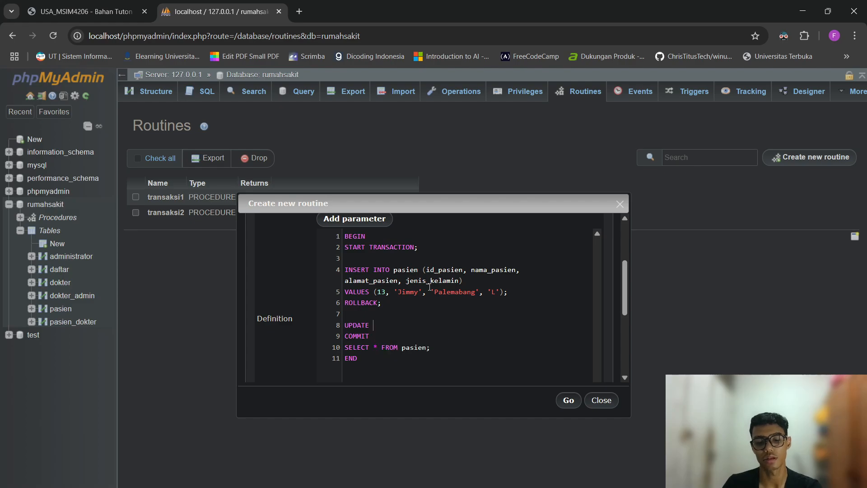
text(pasi)
key(BackSpace)
key(BackSpace)
key(BackSpace)
key(BackSpace)
text(pa)
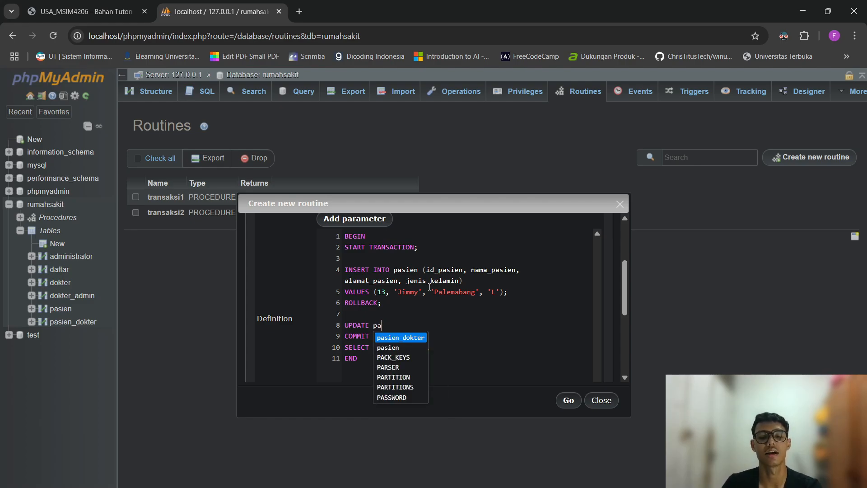
text(sien SET )
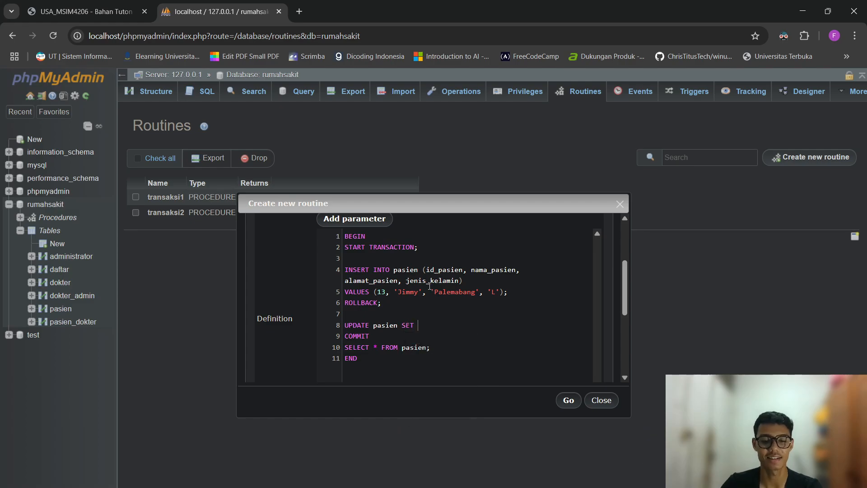
text(nama_)
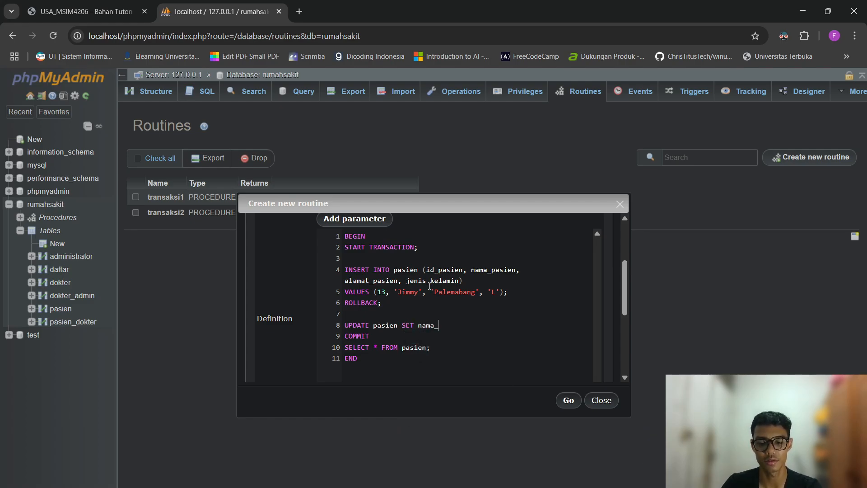
text(pasien = )
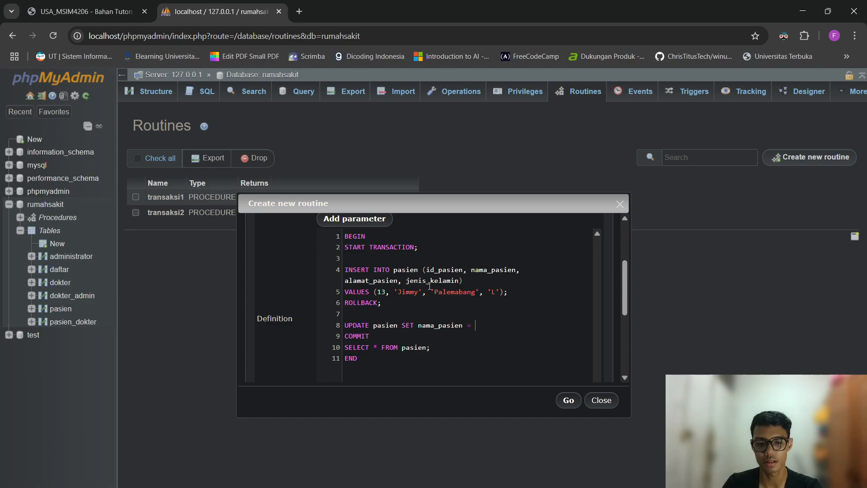
text('')
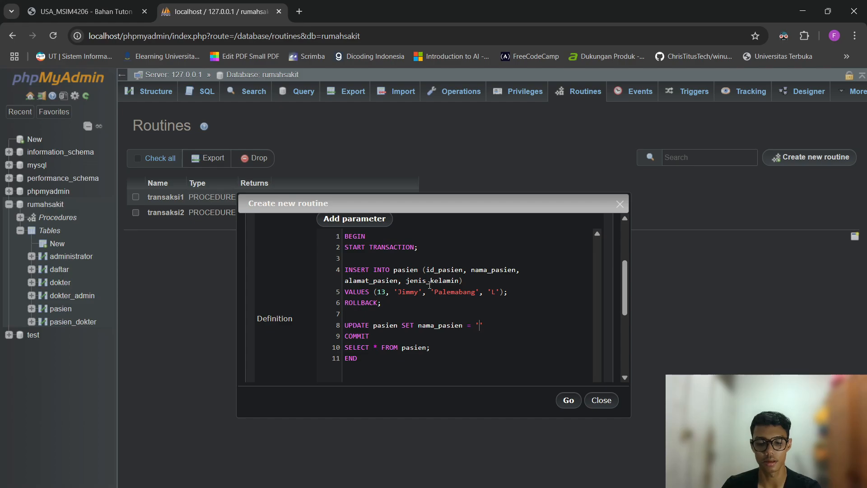
text(Jeremy)
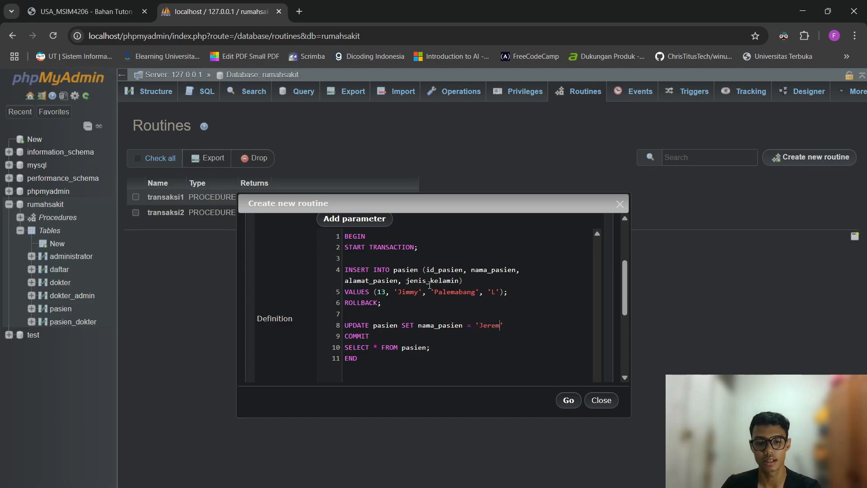
key(Return)
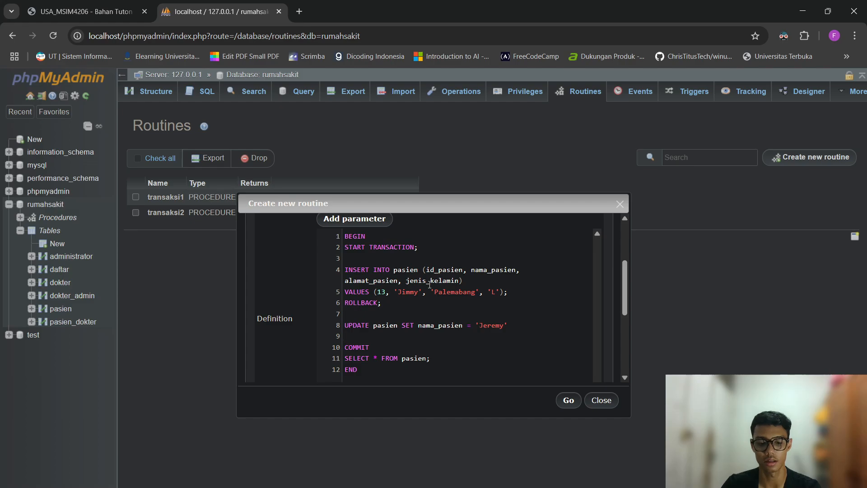
text(W)
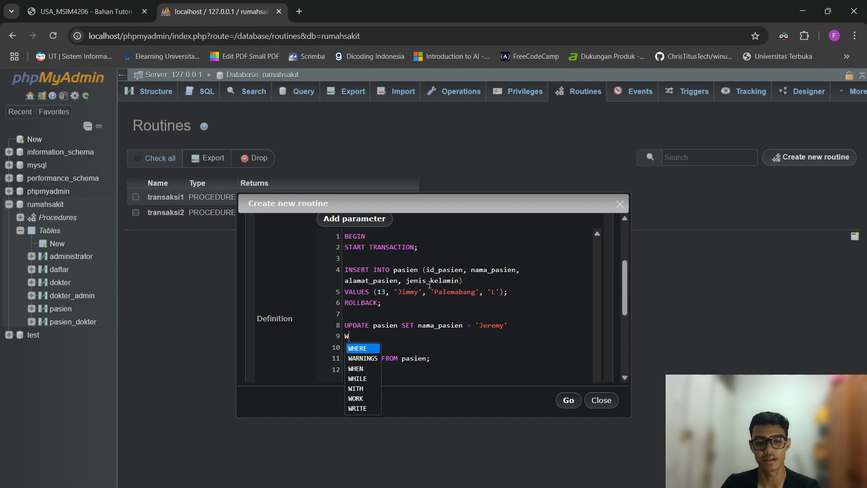
text(HERE id_p)
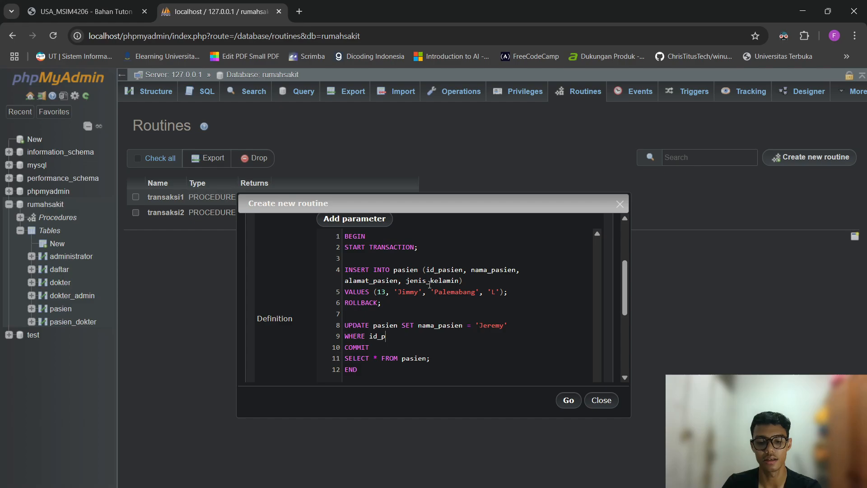
text(asien = )
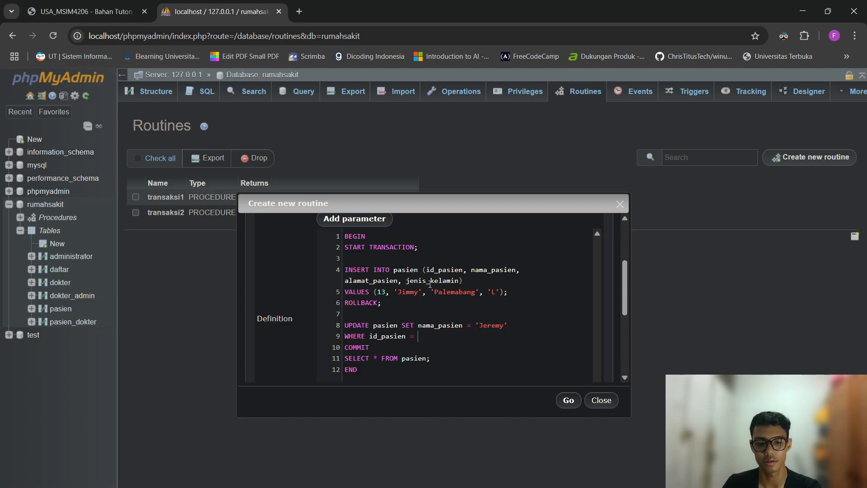
text(1;)
key(Return)
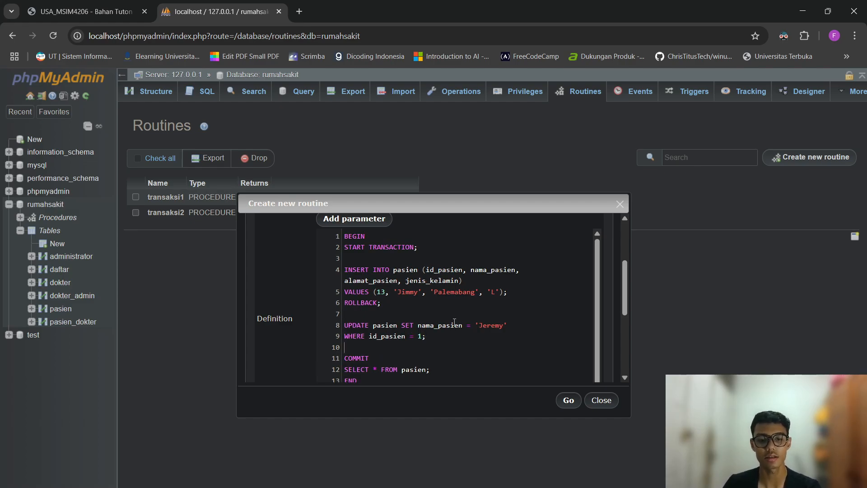
scroll(454, 323, up, 1)
scroll(451, 324, down, 1)
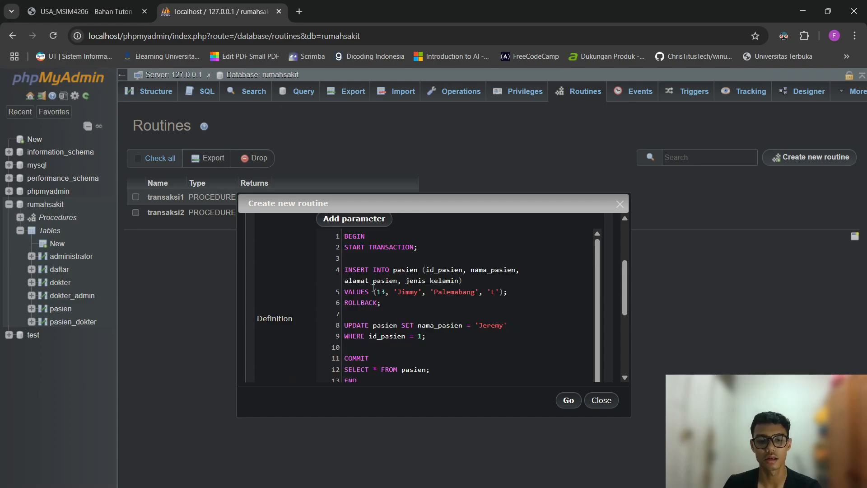
drag(395, 303, 342, 270)
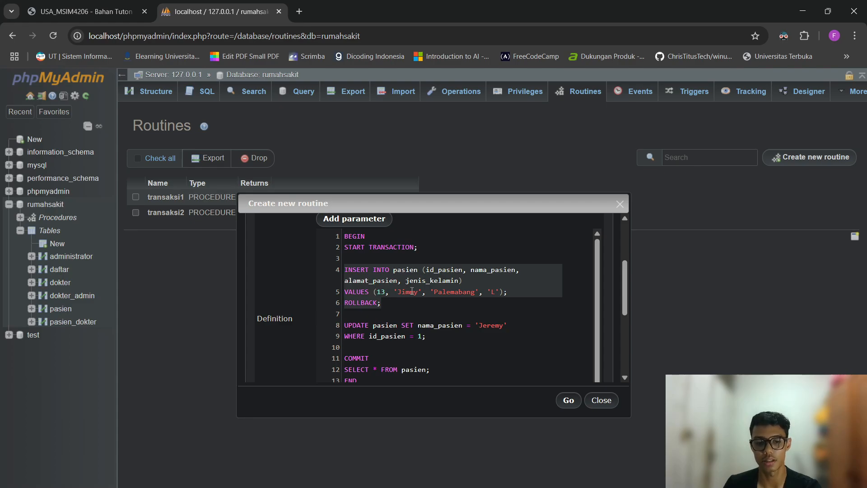
click(399, 298)
drag(399, 305, 348, 273)
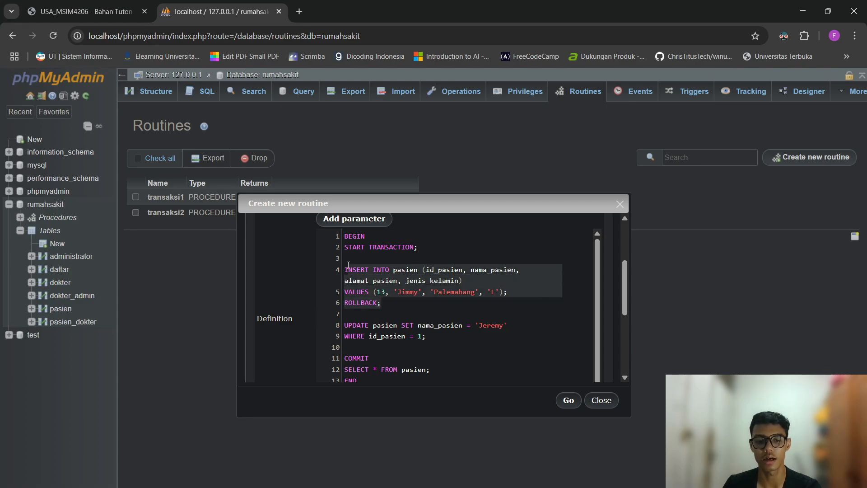
drag(450, 338, 336, 329)
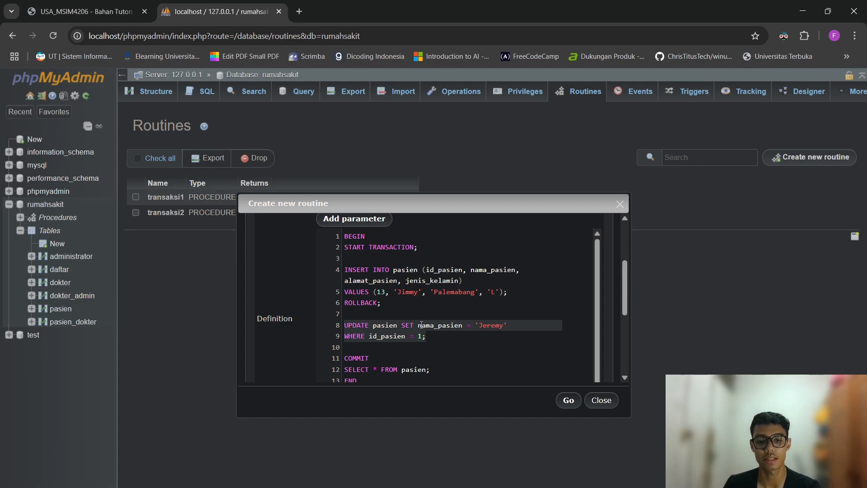
click(496, 347)
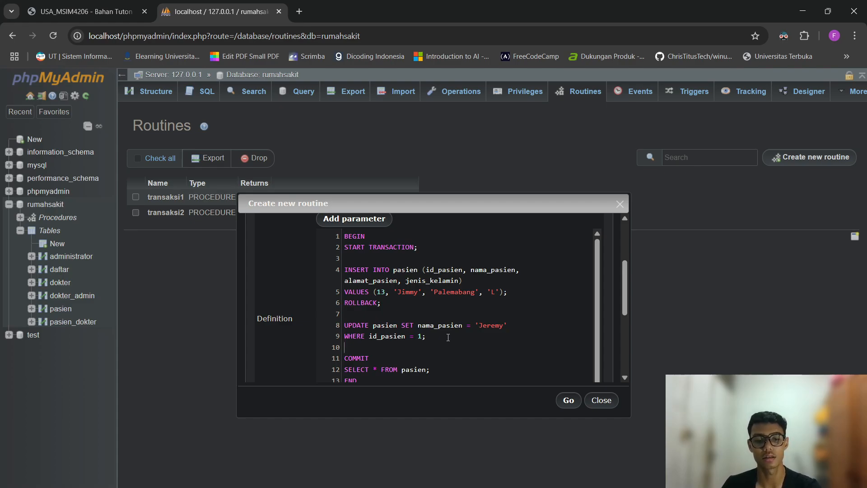
drag(442, 338, 329, 324)
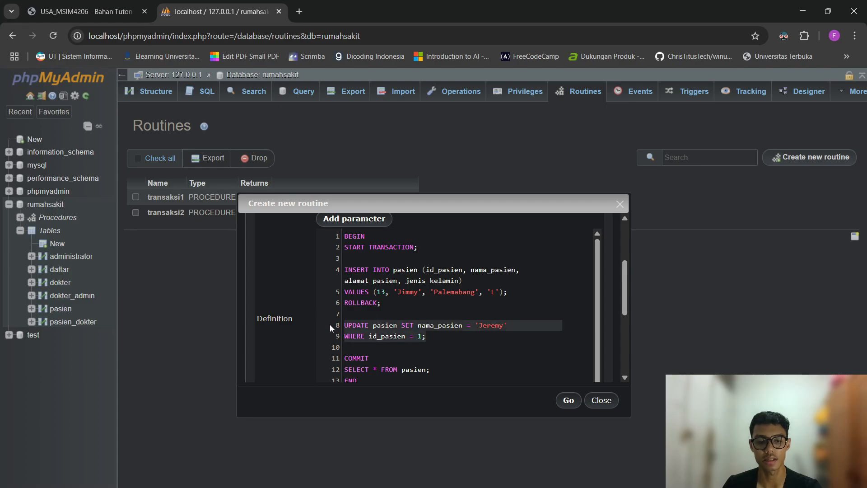
drag(390, 303, 336, 270)
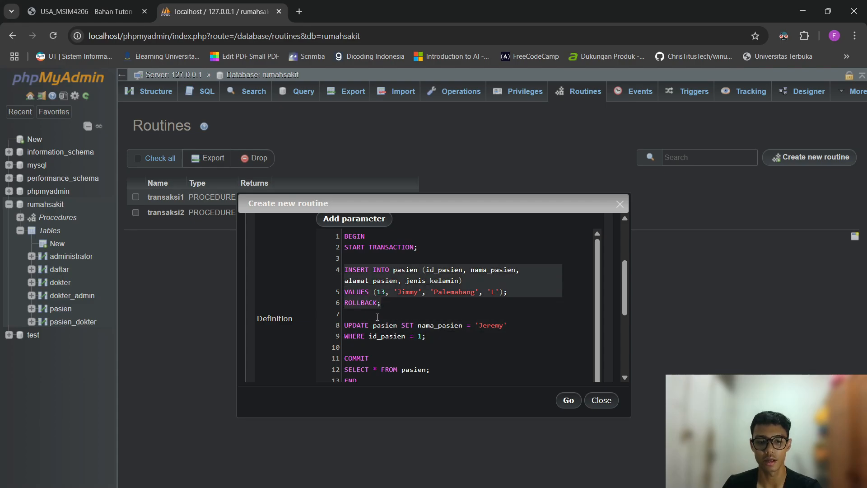
drag(345, 312, 446, 342)
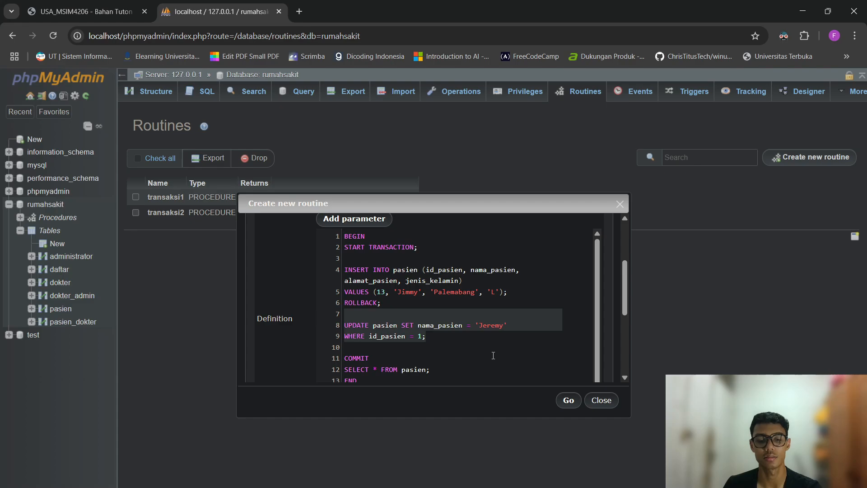
Clear the #1064 error by adding the semicolon after COMMIT, then save transaksi3.
click(566, 401)
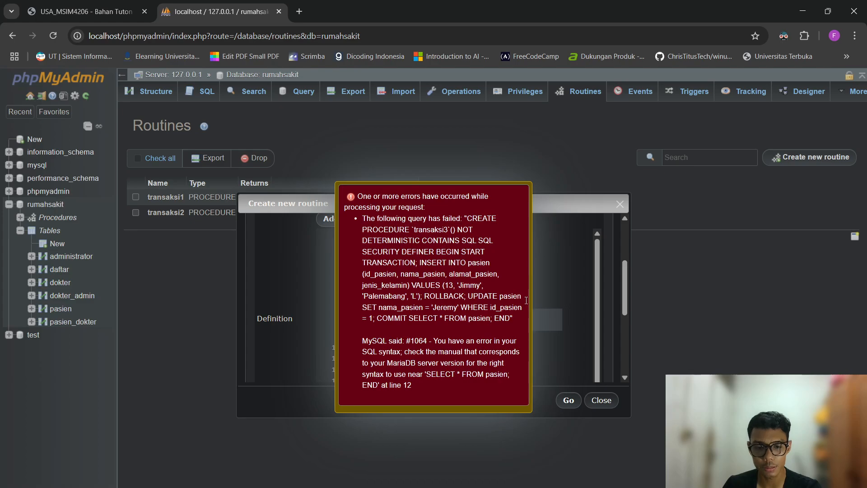
click(486, 315)
click(488, 338)
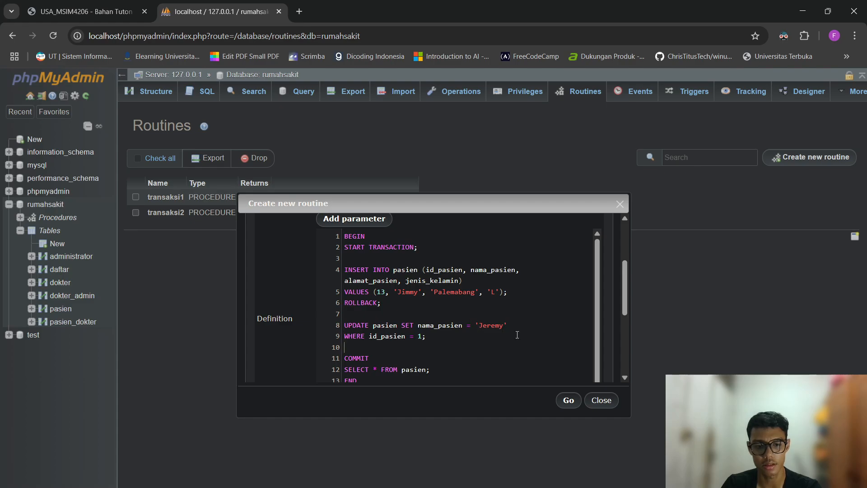
text(;)
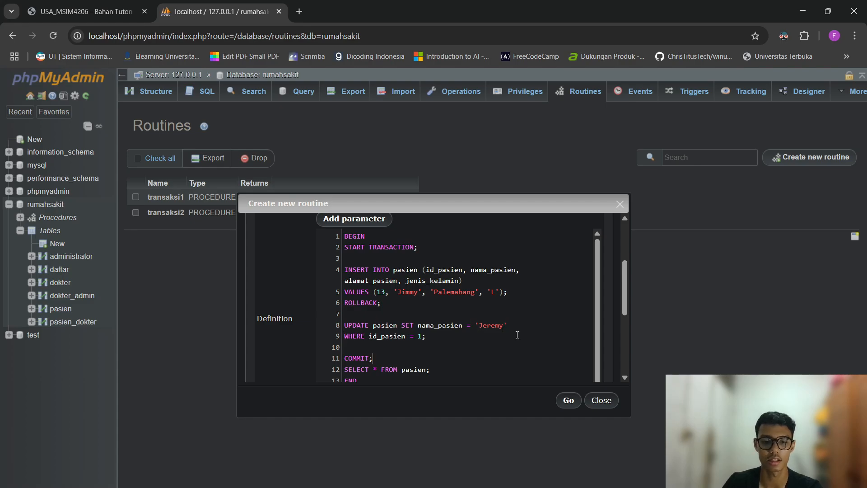
click(568, 401)
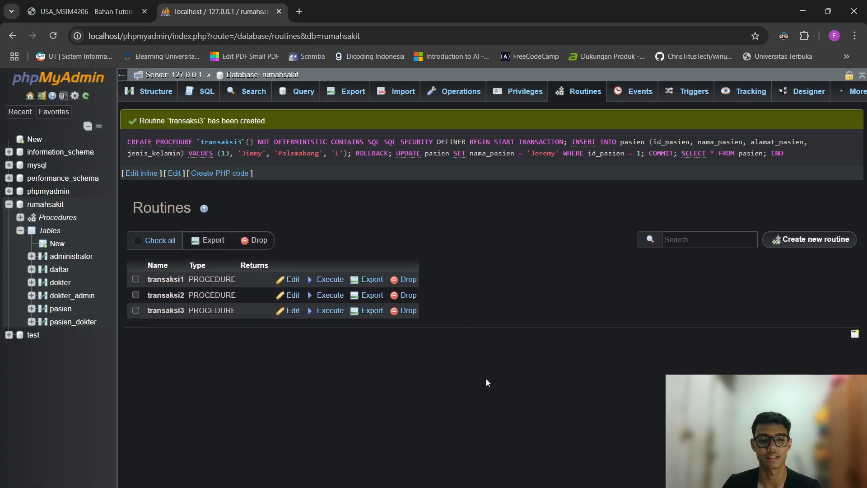
click(220, 99)
Run CALL transaksi3; on the rumahsakit SQL page.
click(495, 125)
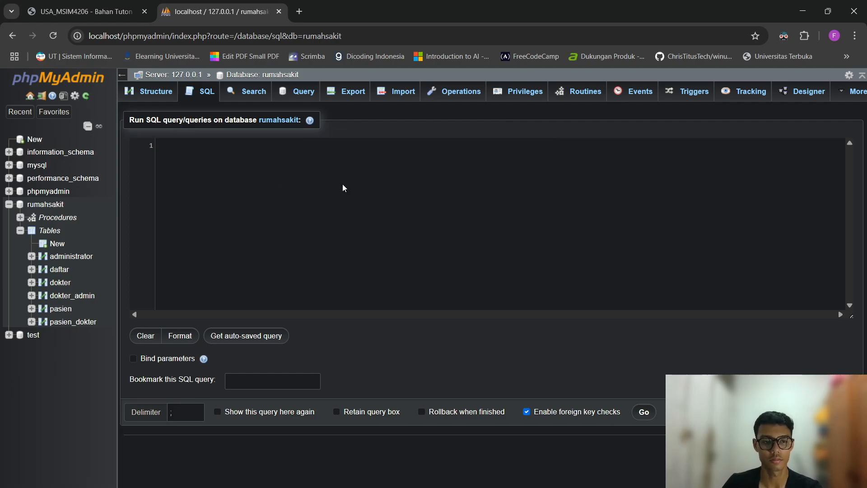
text(CALL transak)
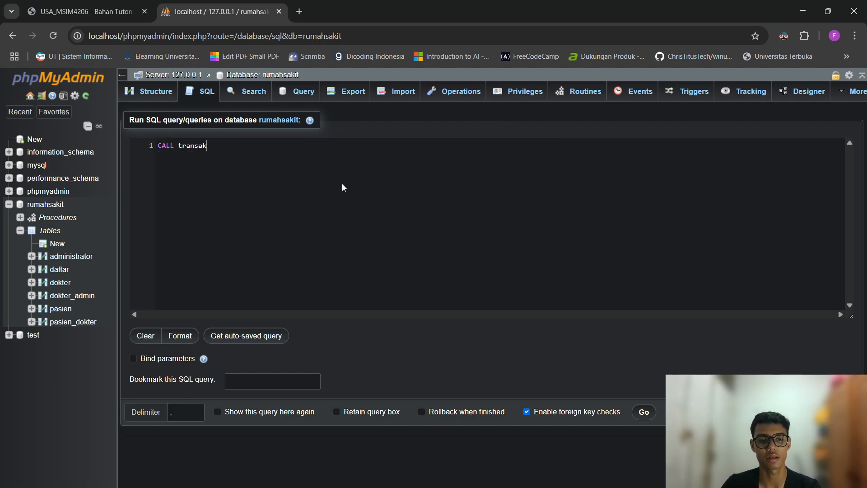
text(si3;)
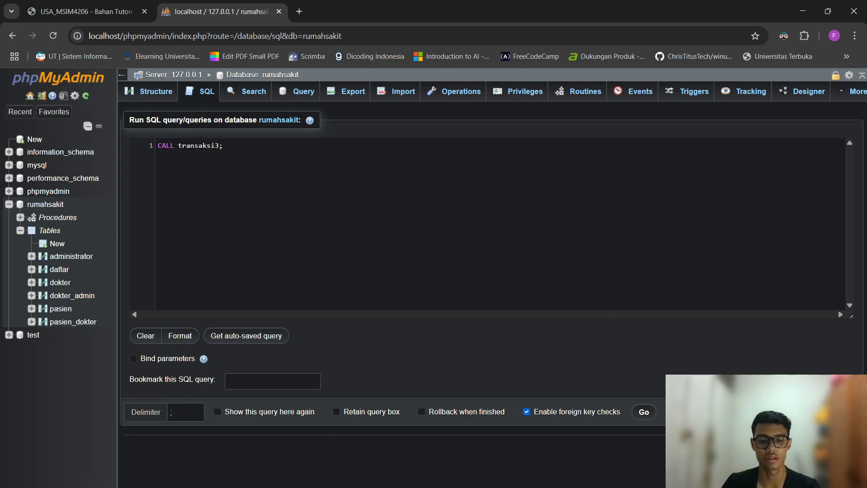
click(644, 412)
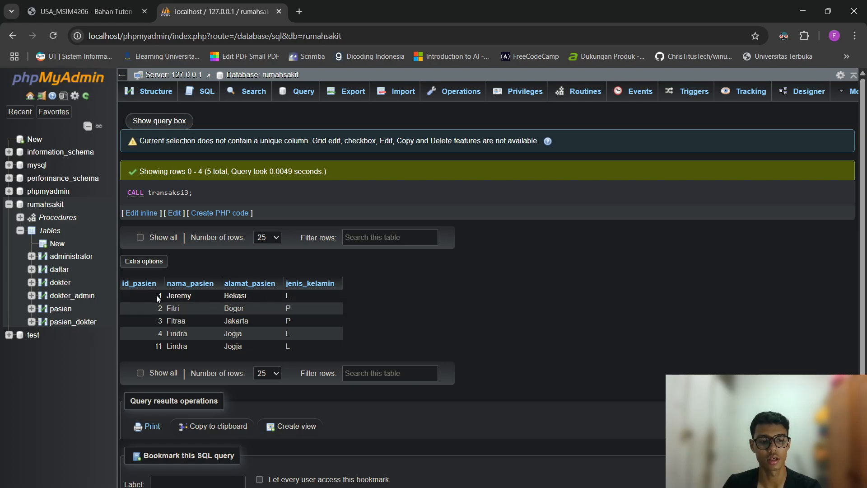
Check the result rows for patient 1's new name and no id 13, then return to Routines.
drag(155, 295, 302, 297)
click(388, 297)
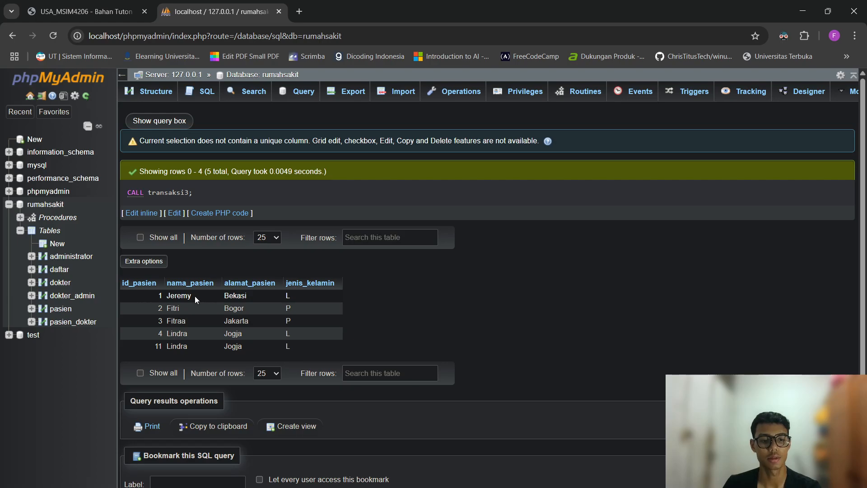
click(212, 297)
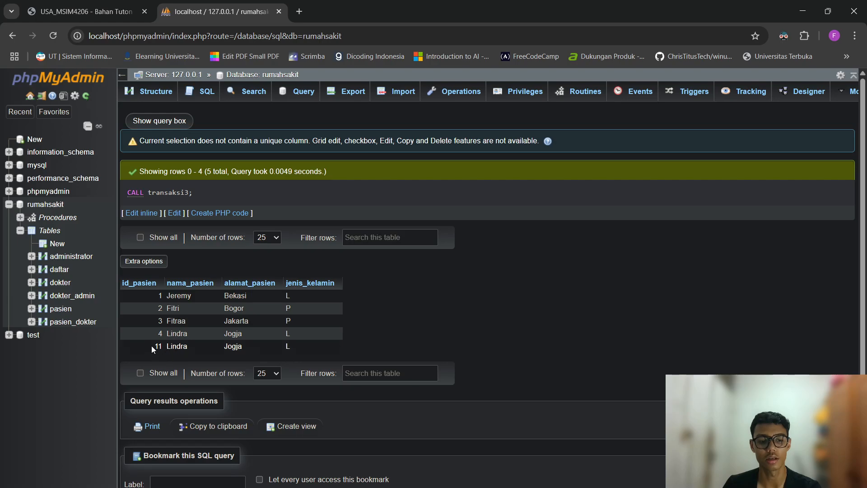
drag(151, 345, 264, 345)
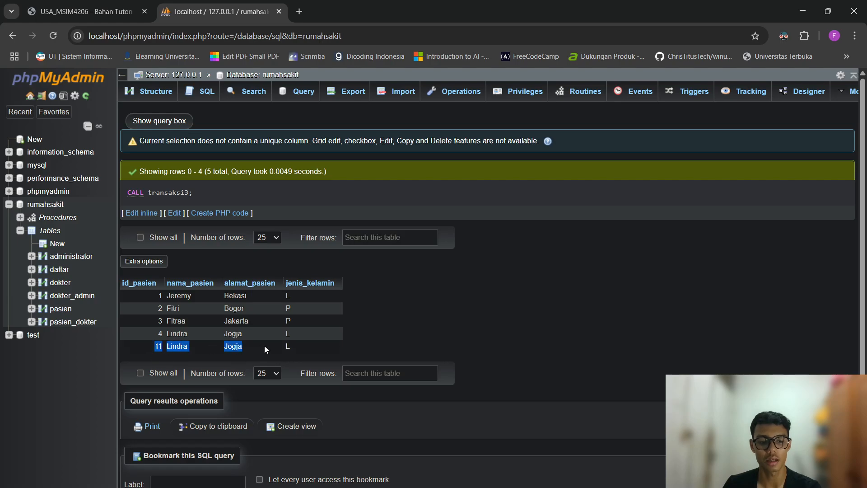
click(346, 346)
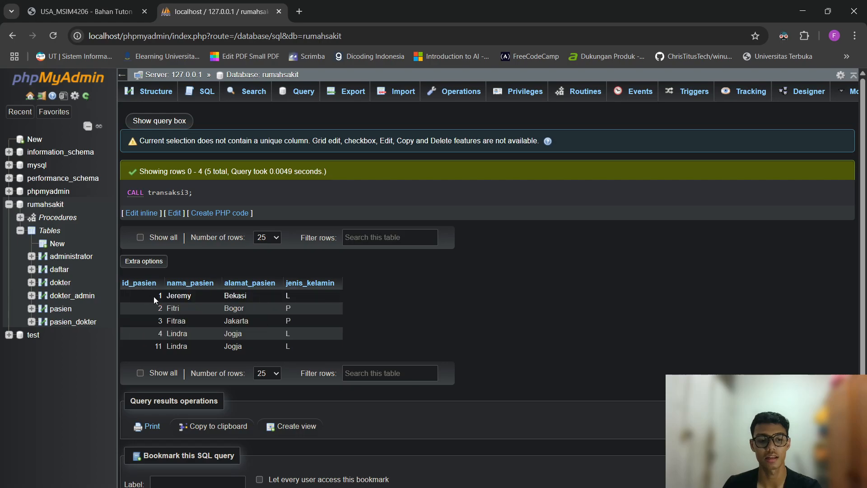
drag(155, 296, 182, 296)
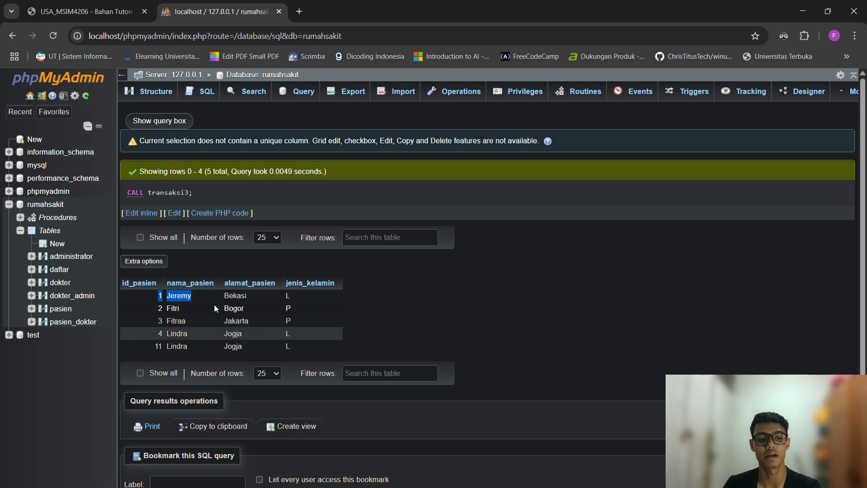
click(197, 306)
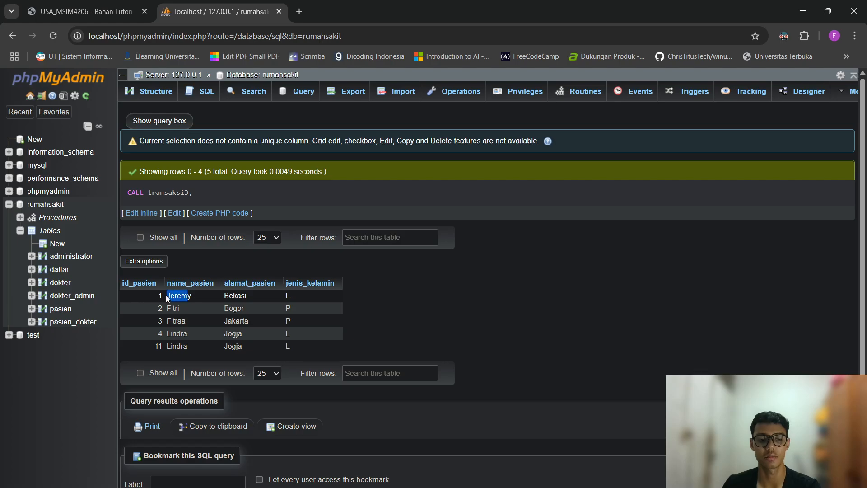
click(424, 309)
click(583, 91)
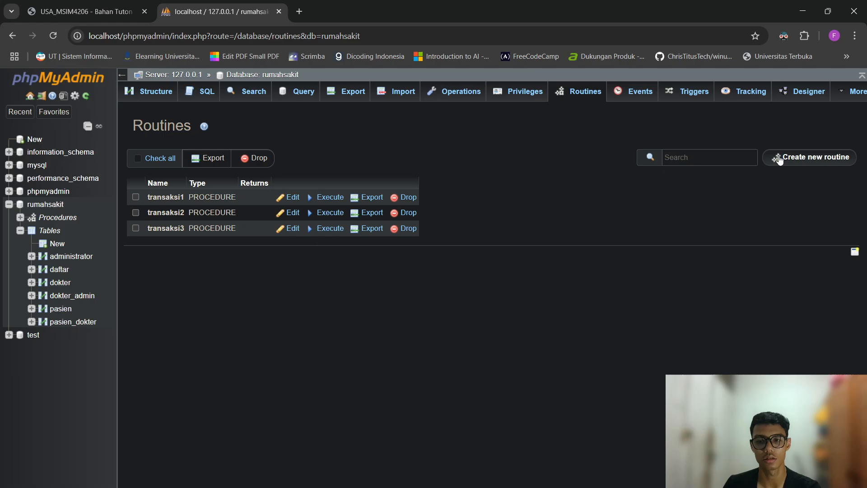
Create a routine named transaksi4, drop the parameter row, and paste the prepared definition.
click(780, 159)
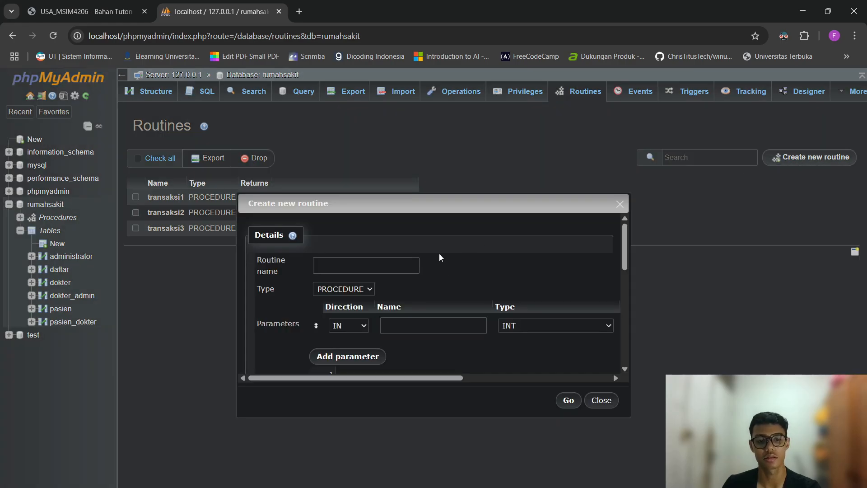
text(transaksi)
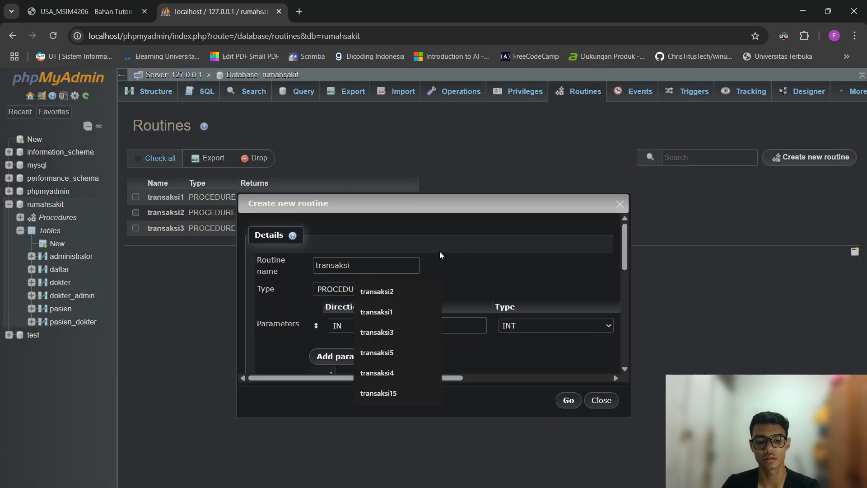
text(34)
key(BackSpace)
key(BackSpace)
text(4)
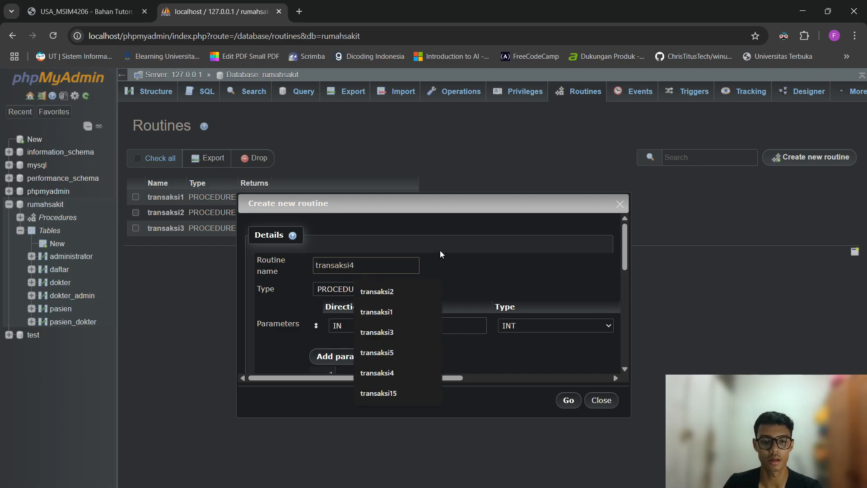
scroll(440, 250, down, 1)
key(Tab)
drag(428, 378, 576, 378)
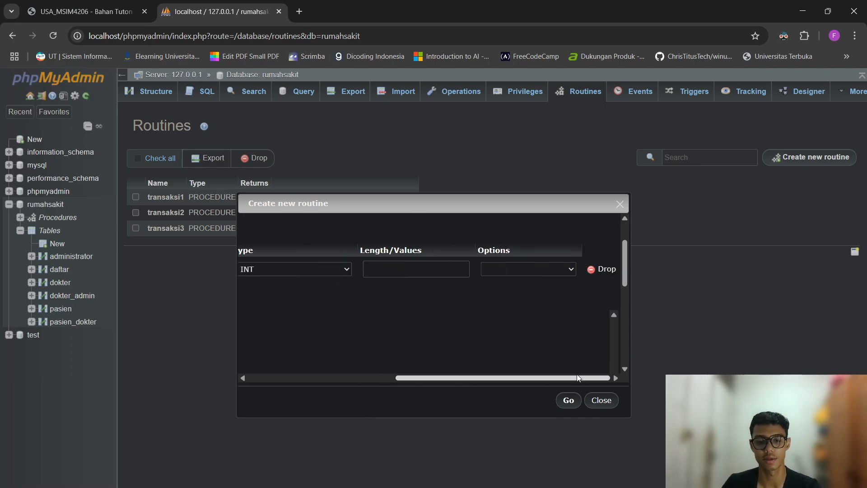
click(602, 269)
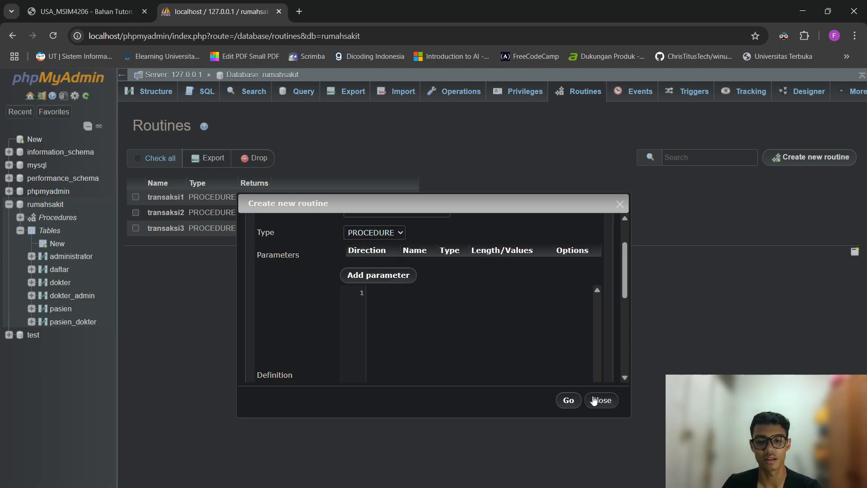
text(BEGIN START TRANSACTION;  INSERT INTO pasien (id_pasien, nama_pasien, alamat_pasien, jenis_kelamin) VALUES (11, 'Lindra', 'Jogja', 'L');  COMMIT; SELECT * FROM pasien; END)
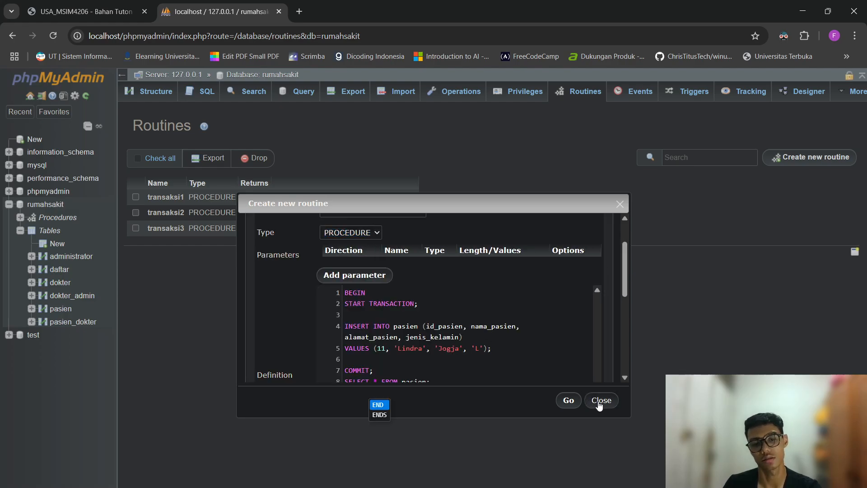
scroll(537, 326, down, 1)
Edit the insert VALUES to patient id 14, a new patient name, and city 'Bekasi'.
click(427, 296)
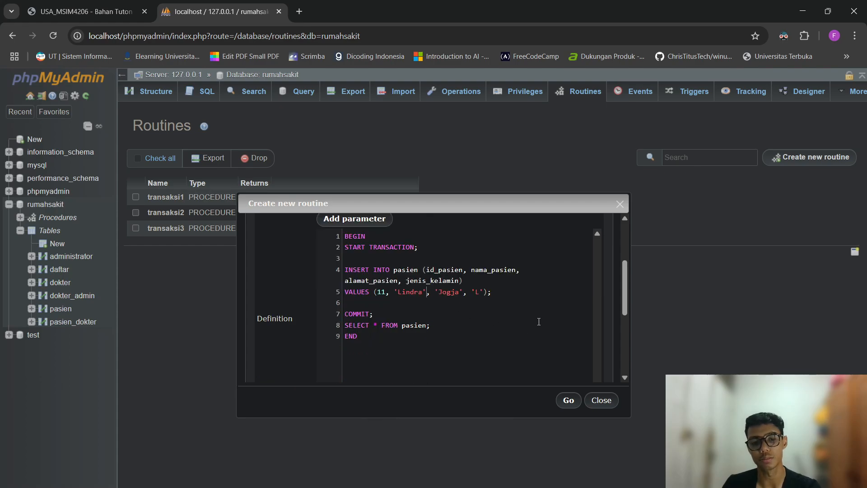
key(Down)
key(Down)
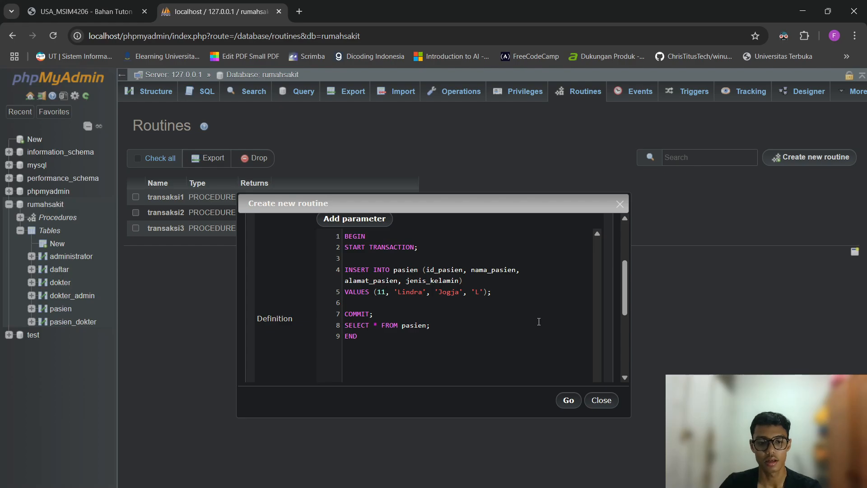
key(BackSpace)
text(4)
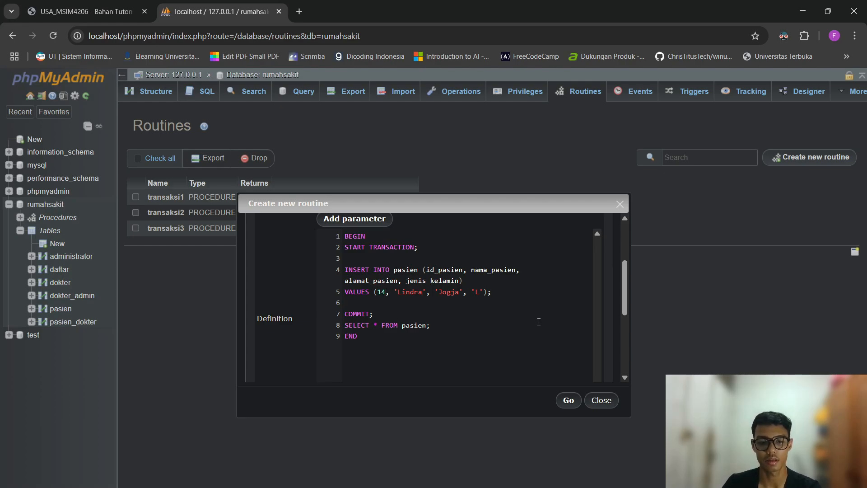
key(ctrl+shift+Left)
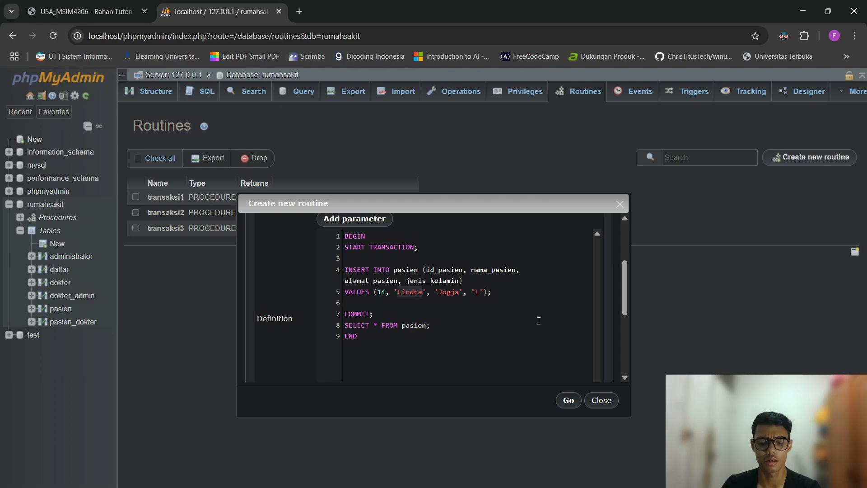
text(Taqy)
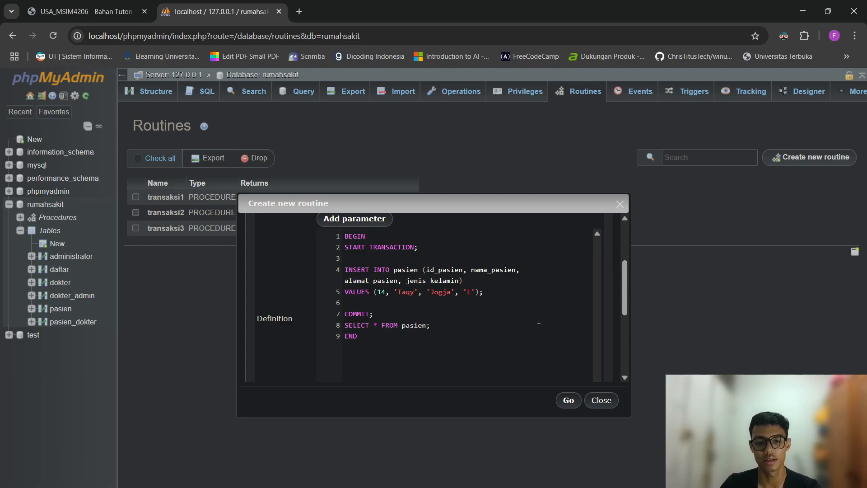
key(BackSpace)
key(BackSpace)
key(BackSpace)
key(BackSpace)
key(BackSpace)
text(BEkasi)
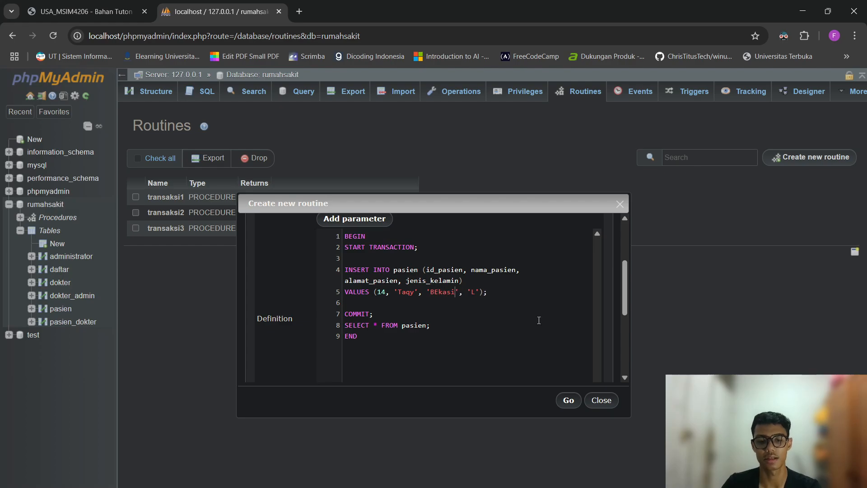
key(BackSpace)
key(BackSpace)
key(BackSpace)
key(BackSpace)
key(BackSpace)
text(ekasi)
key(Right)
key(Right)
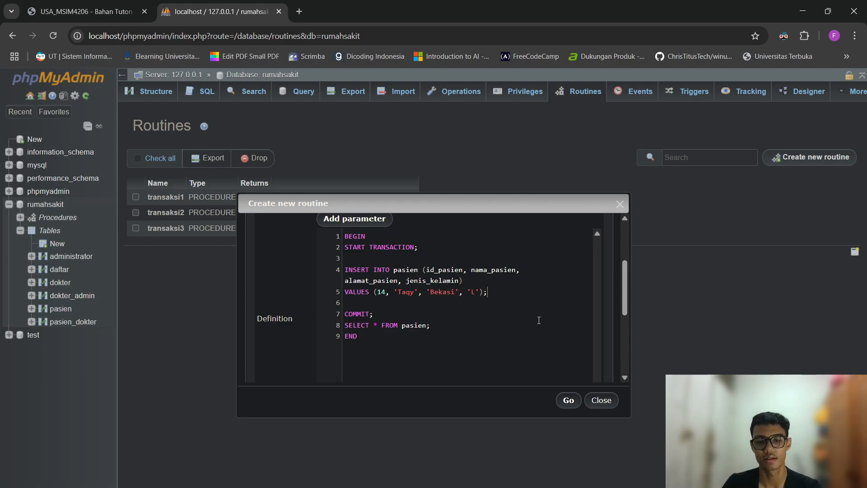
Add SAVEPOINT point1 after the first insert, a copy of the insert, and ROLLBACK TO SAVEPOINT point1;.
key(Down)
text(SAV)
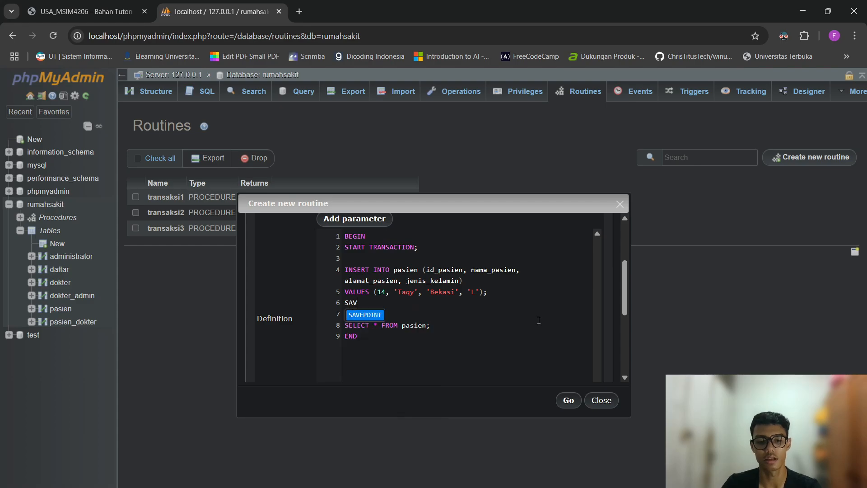
text(EPOINT point1)
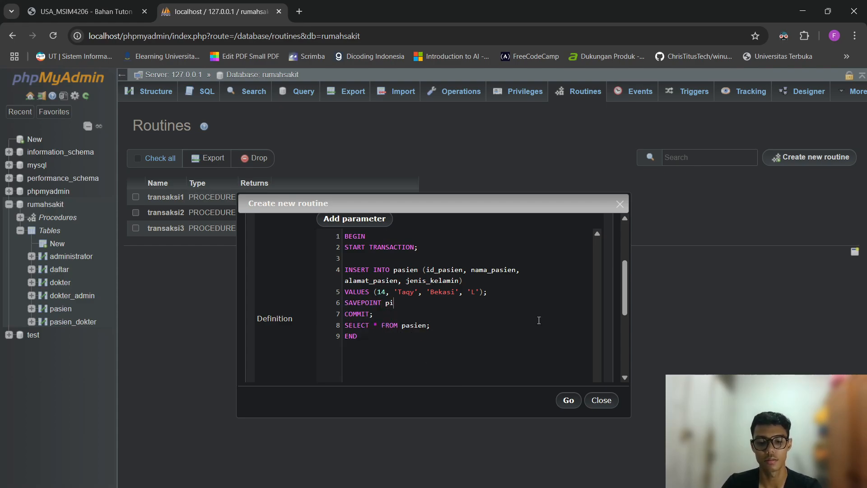
text(;)
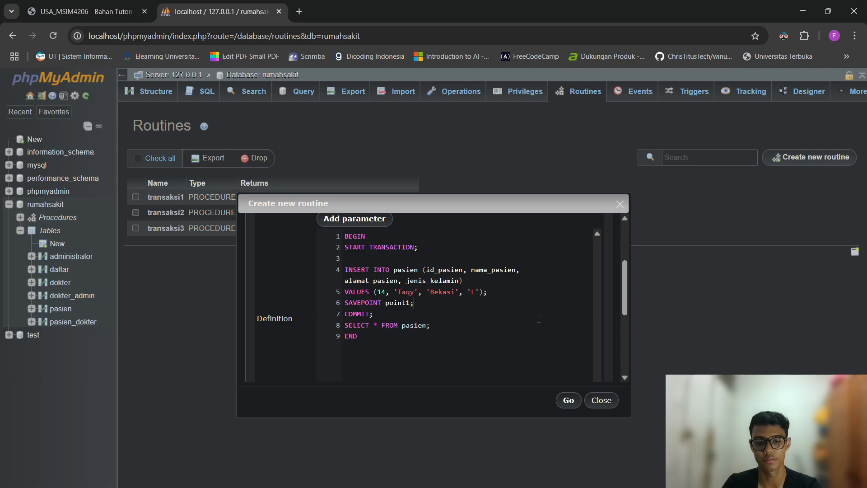
key(Return)
key(Return)
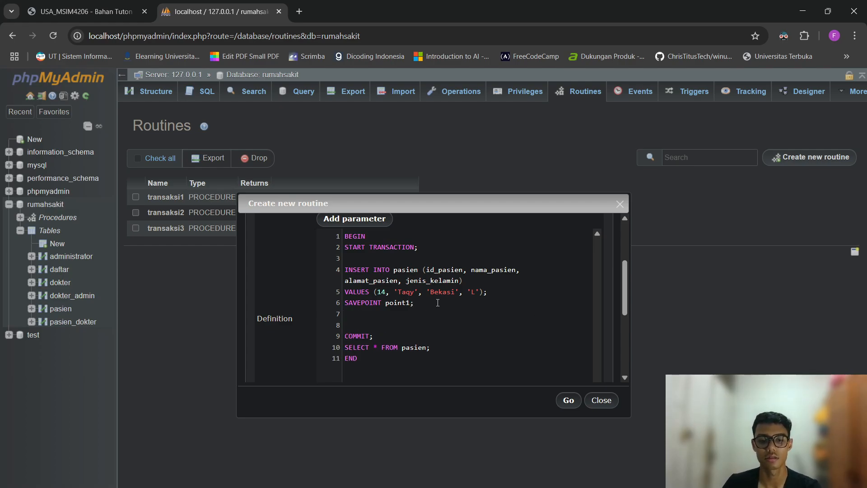
drag(516, 291, 272, 274)
key(ctrl+c)
click(407, 326)
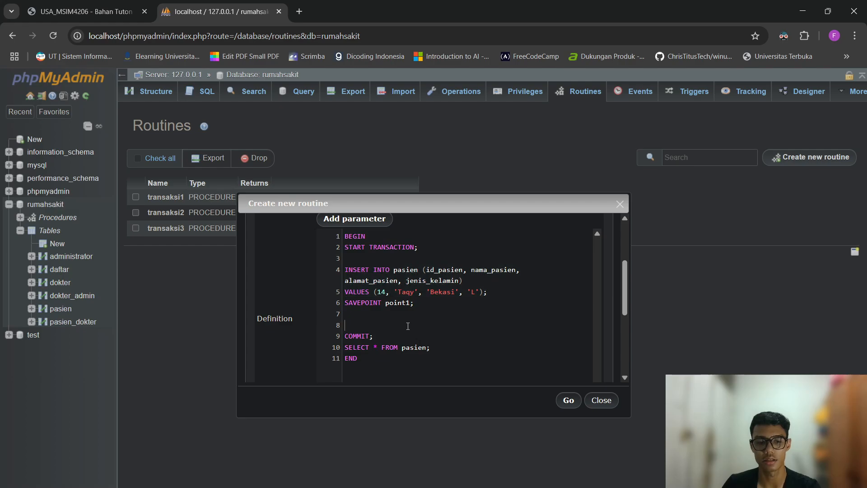
key(ctrl+v)
key(Return)
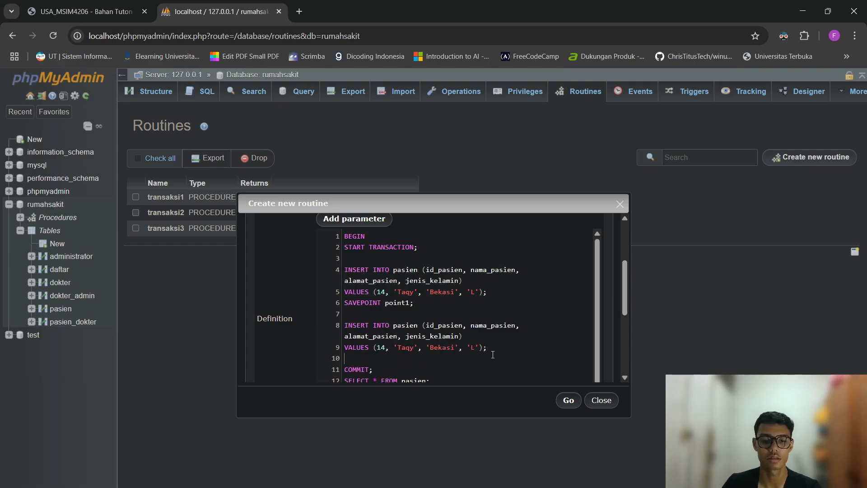
text(ROLLB)
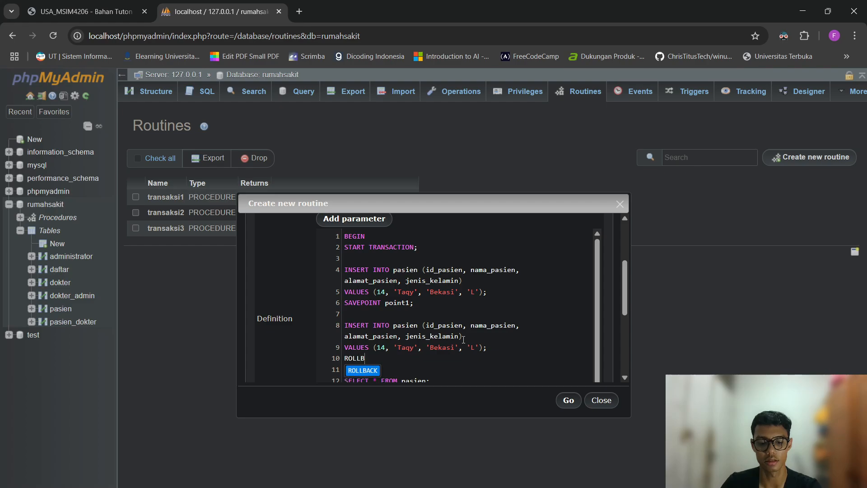
text(ACK TO)
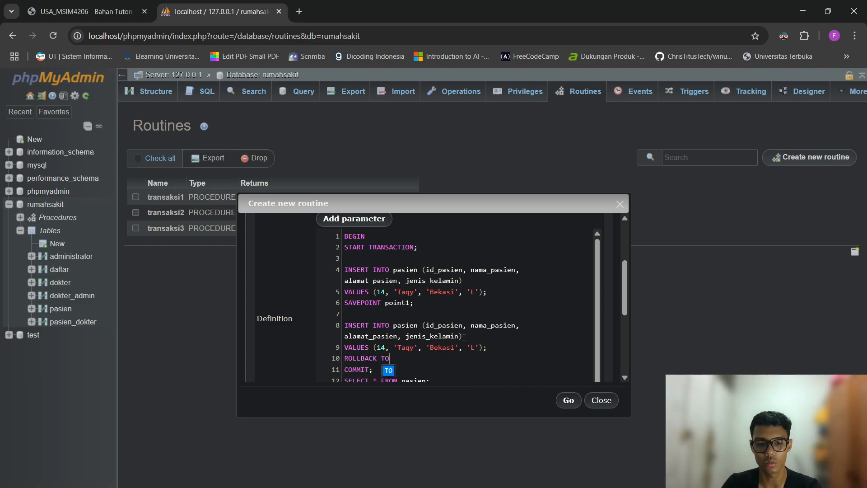
text( SAVEP)
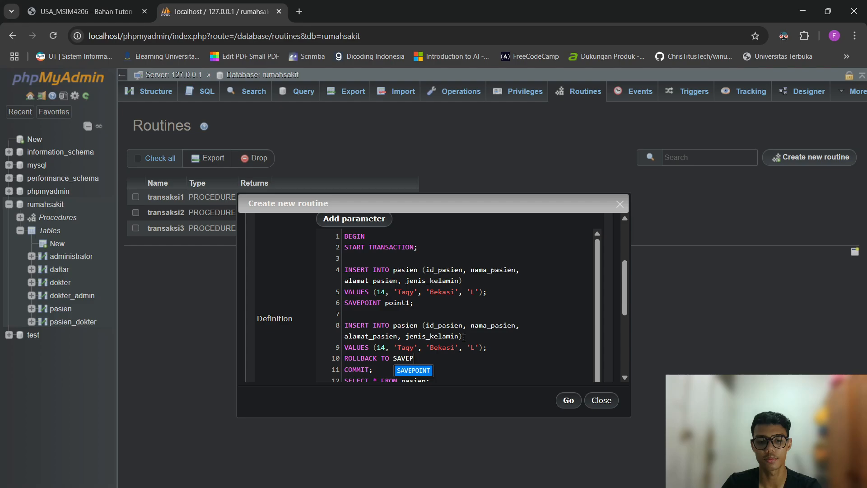
text(OINT point1;)
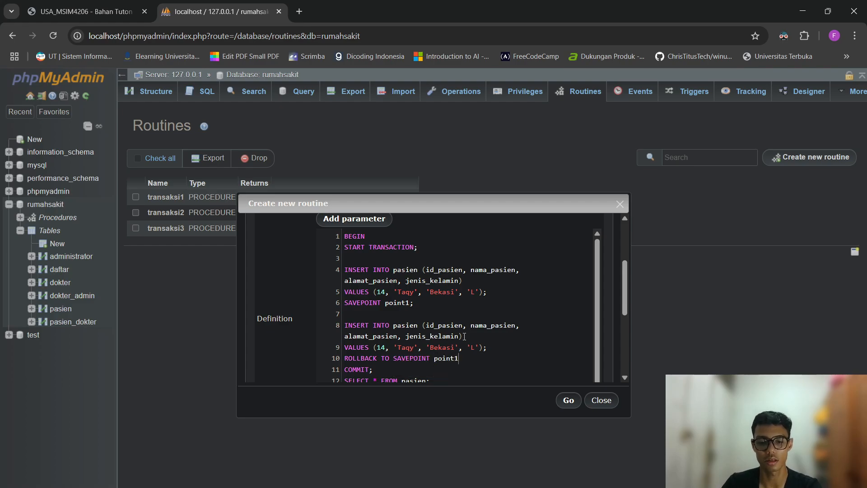
key(Return)
Change the second insert to patient id 15 with a new name and city 'Jakarta'.
scroll(465, 336, down, 1)
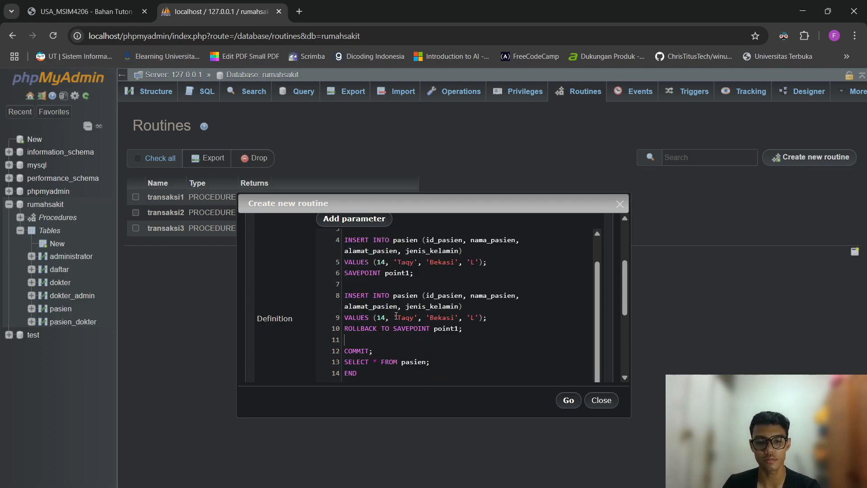
key(BackSpace)
text(5)
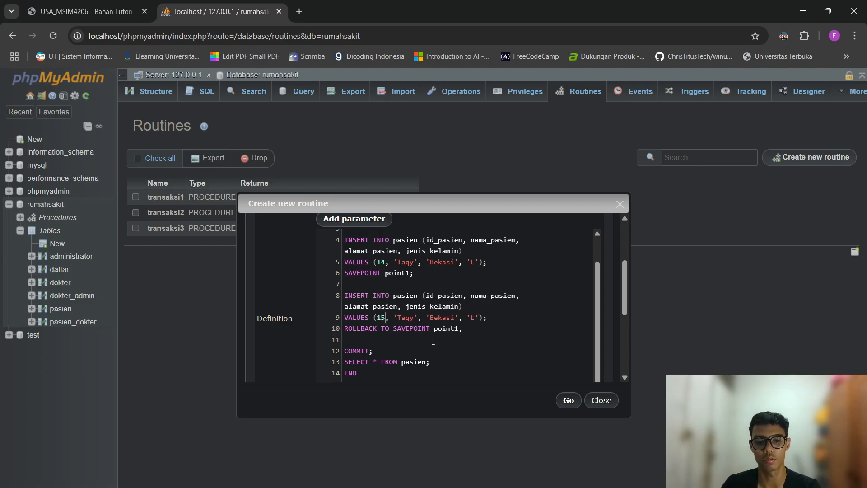
key(Right)
key(Right)
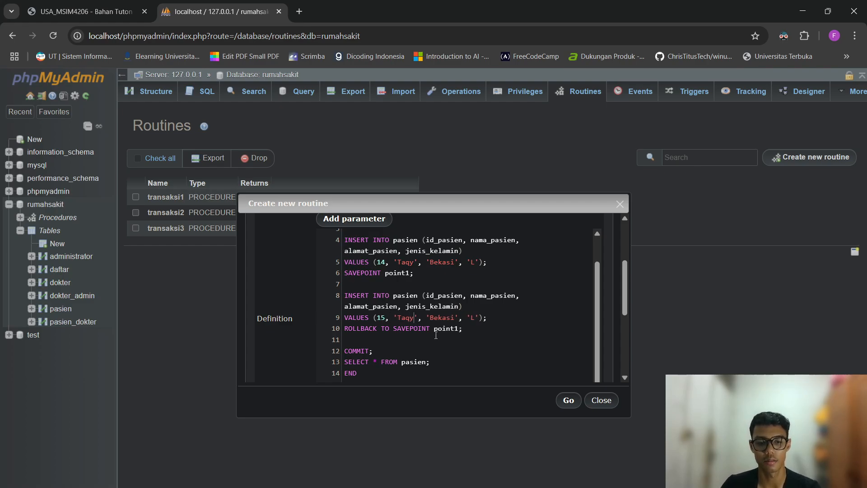
key(BackSpace)
key(BackSpace)
text(ki)
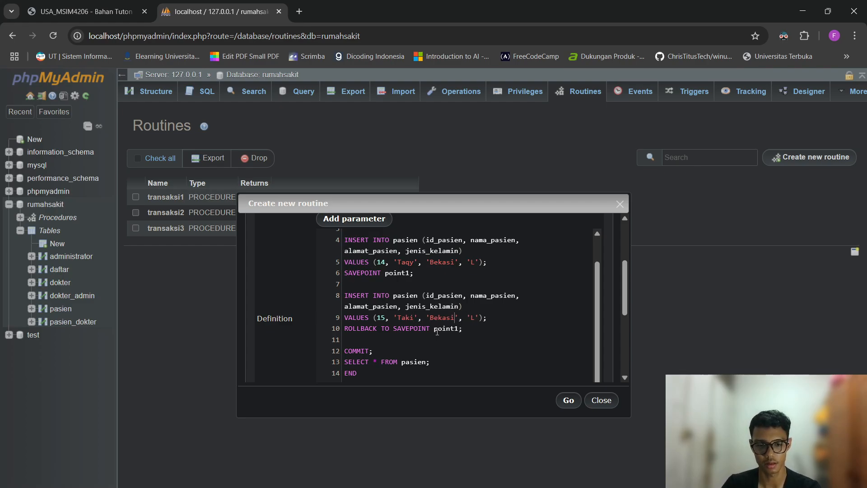
key(ctrl+shift+Left)
text(Jakarta)
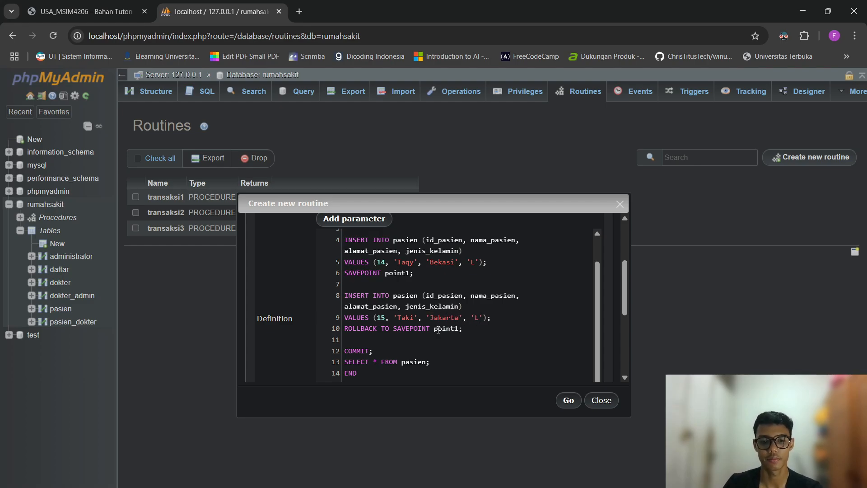
Review the definition's two inserts, savepoint and rollback statements line by line.
scroll(509, 323, up, 2)
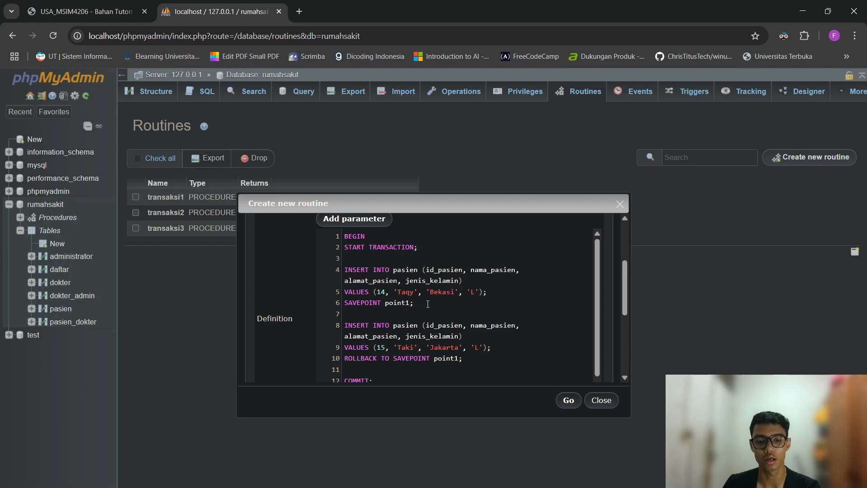
drag(436, 307, 347, 271)
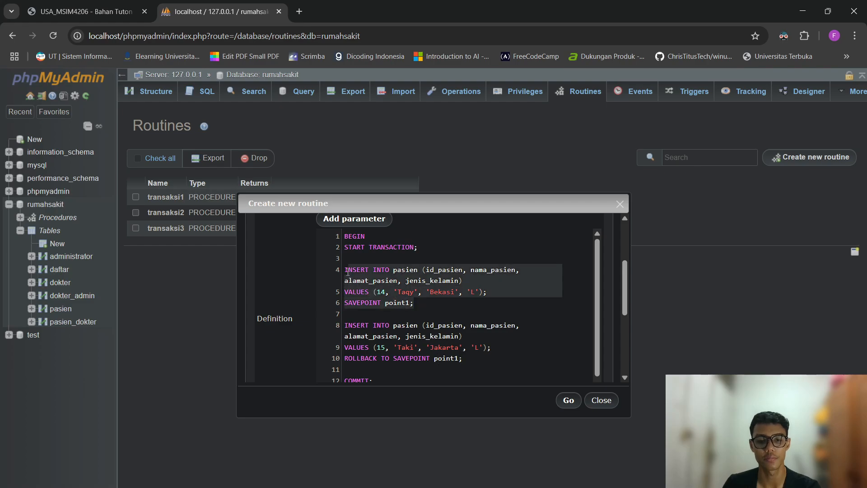
click(409, 302)
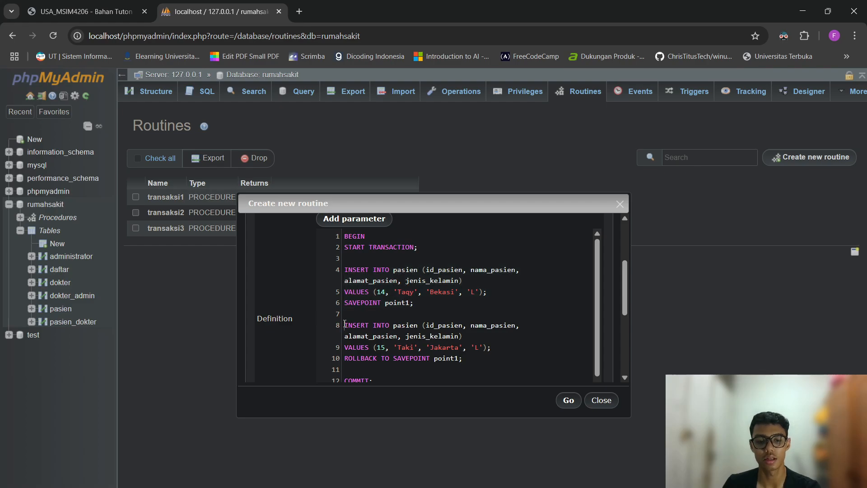
drag(346, 326, 496, 348)
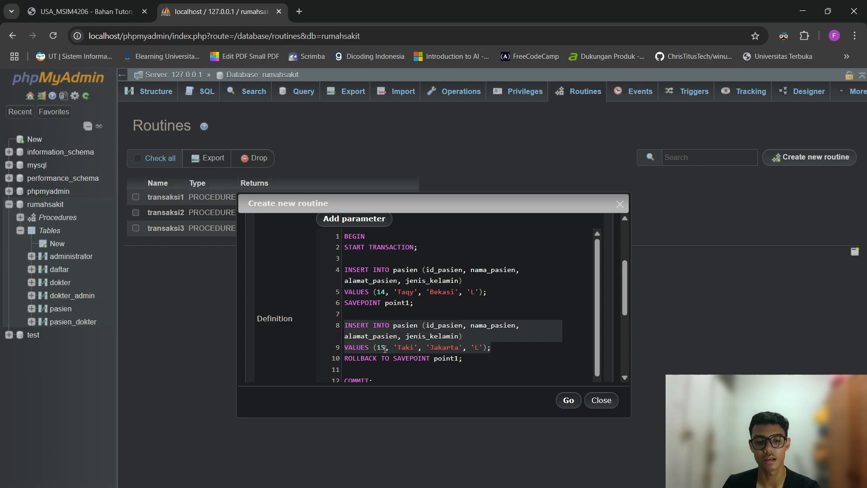
drag(476, 360, 345, 360)
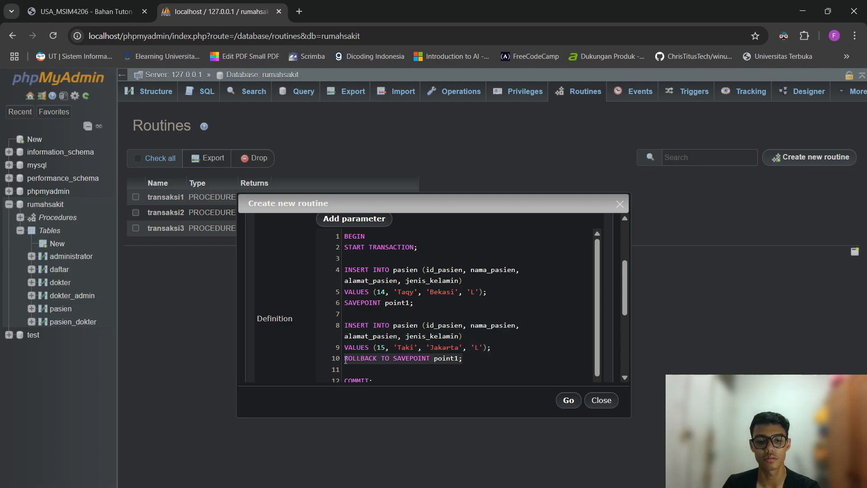
click(390, 360)
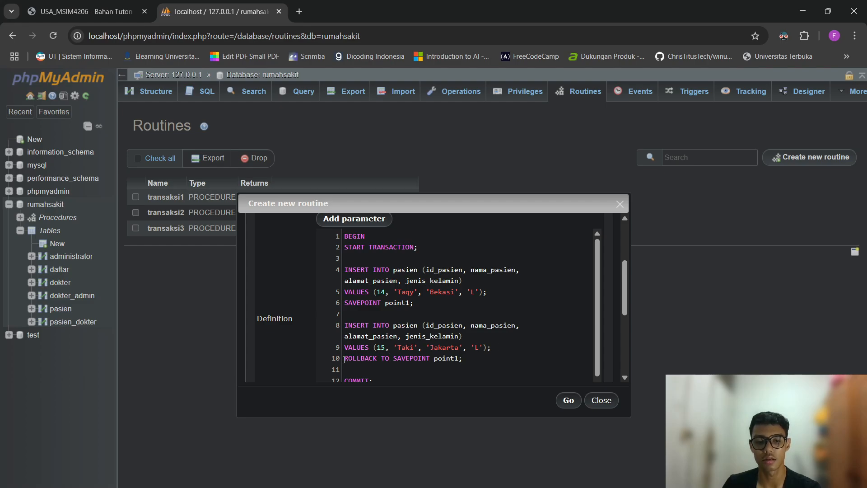
drag(344, 359, 466, 358)
click(473, 355)
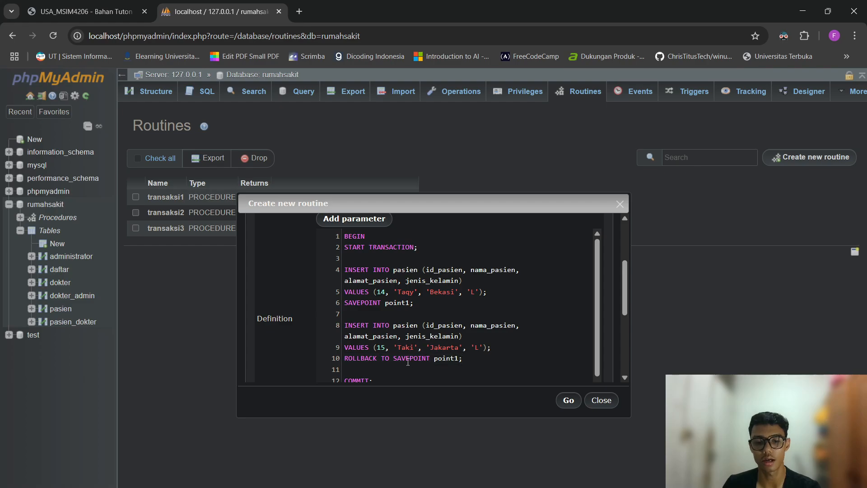
click(420, 369)
drag(425, 310, 475, 357)
click(469, 325)
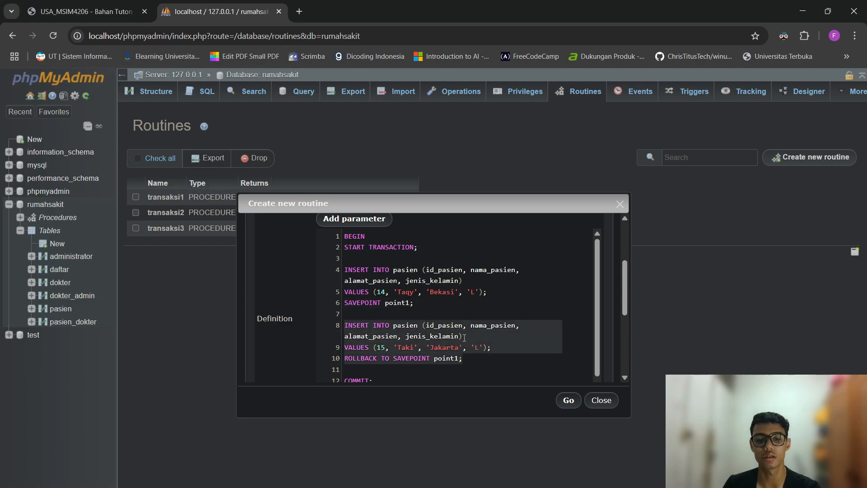
scroll(450, 323, down, 1)
scroll(427, 279, up, 1)
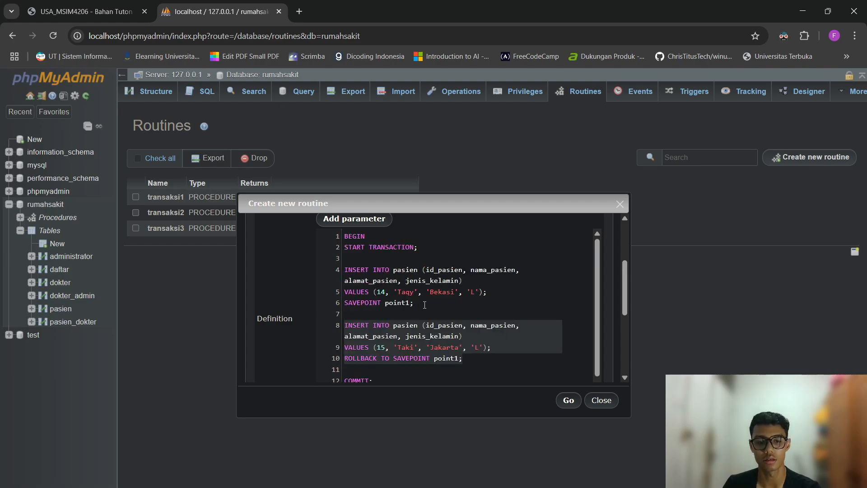
drag(425, 305, 366, 288)
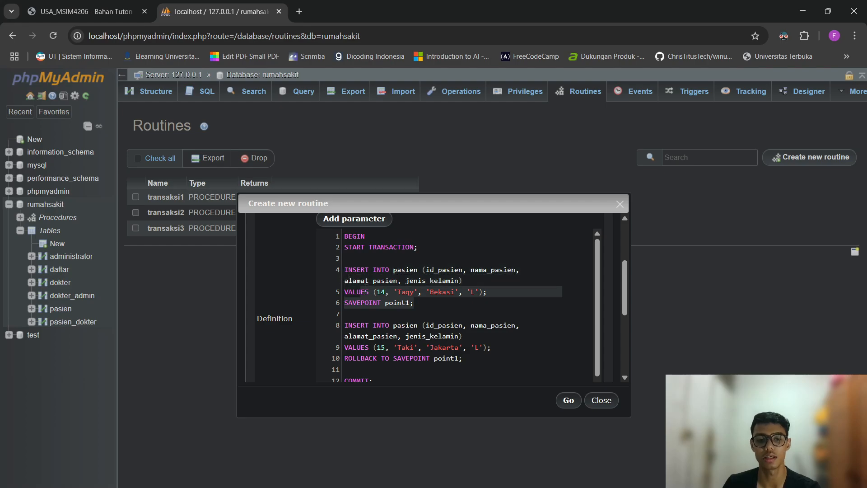
click(345, 270)
click(444, 303)
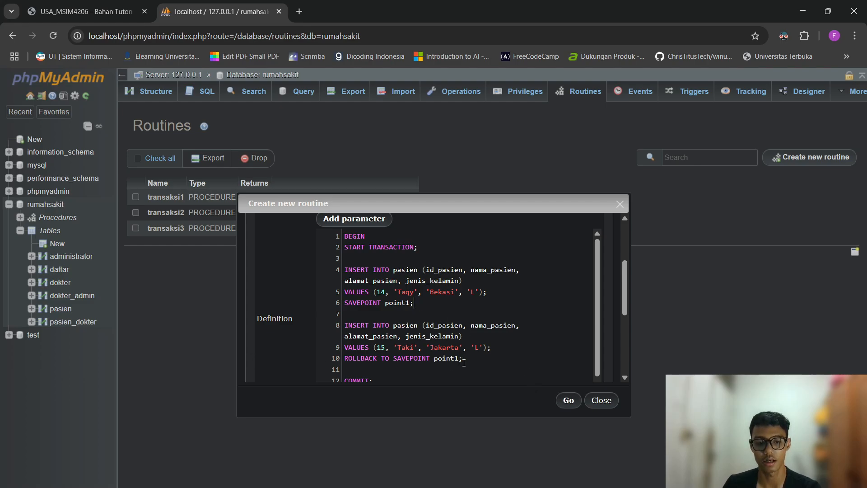
drag(464, 362, 311, 293)
click(527, 374)
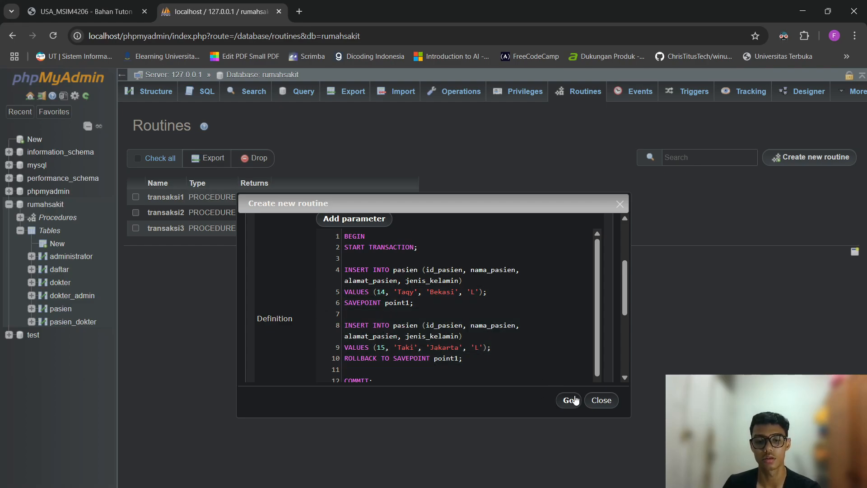
Save the transaksi4 routine and run CALL transaksi4; from the SQL tab.
click(562, 400)
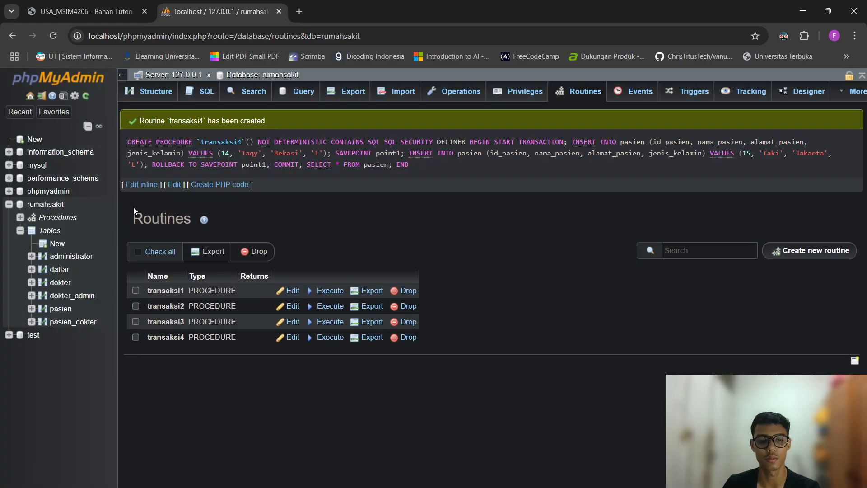
click(187, 96)
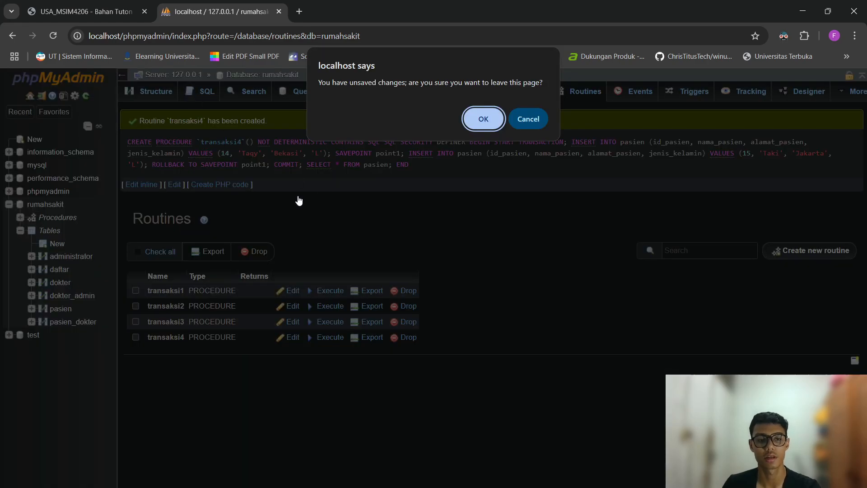
click(469, 127)
text(CALL)
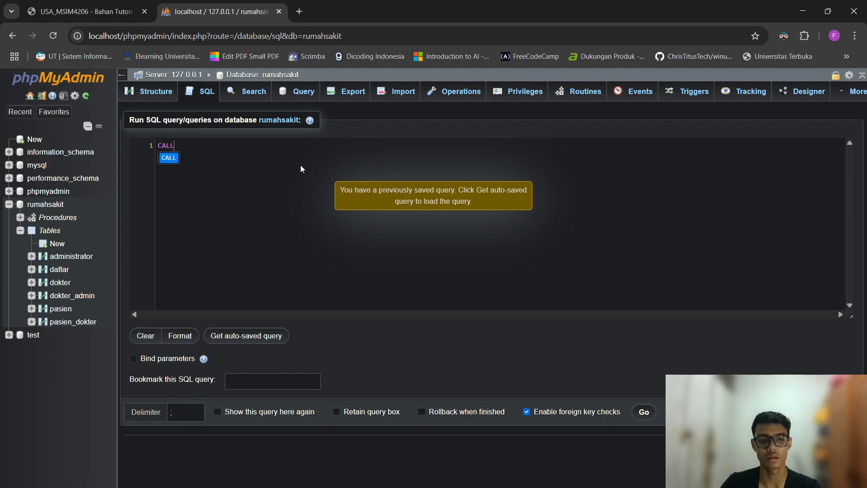
text( transaksi4;)
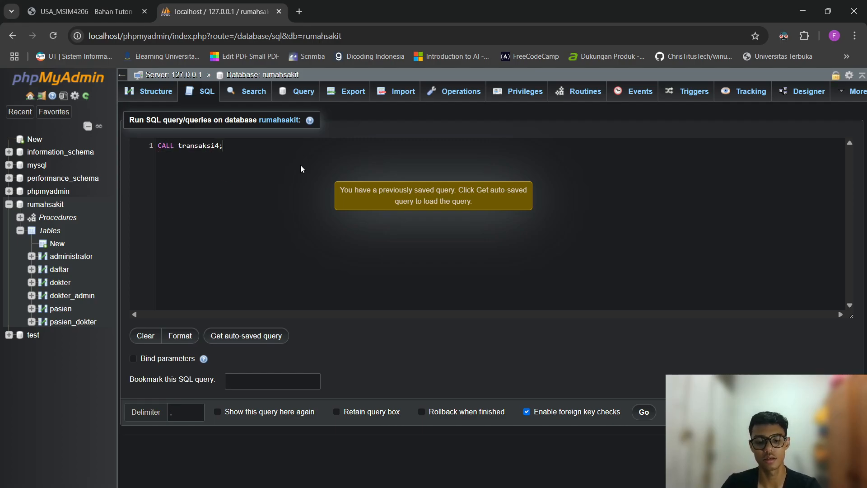
click(634, 415)
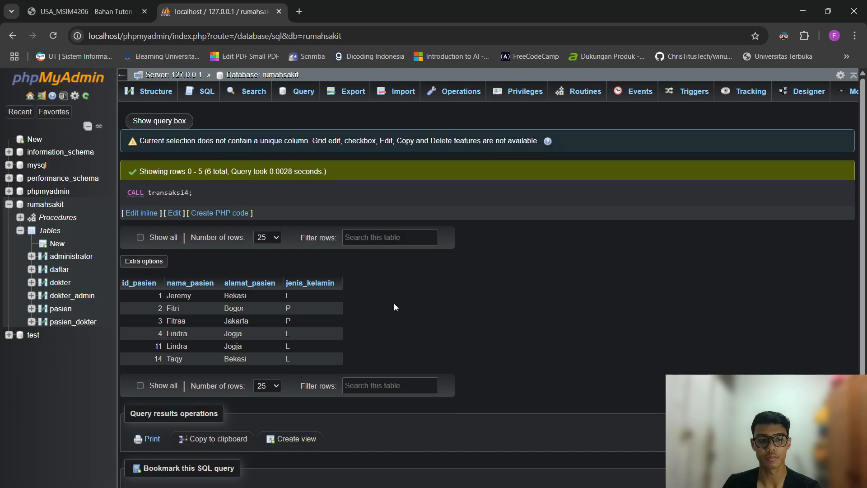
Examine patient 14's row in the CALL results, then view the pasien table's rows.
scroll(404, 282, down, 1)
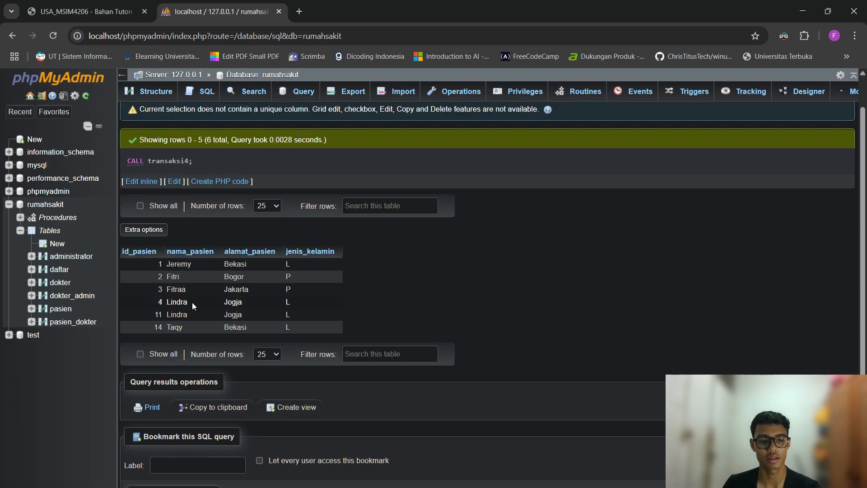
drag(145, 328, 329, 325)
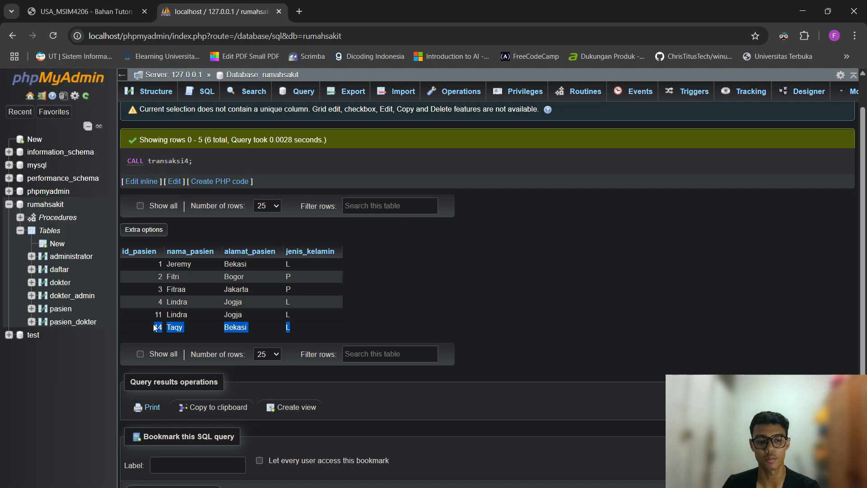
click(178, 329)
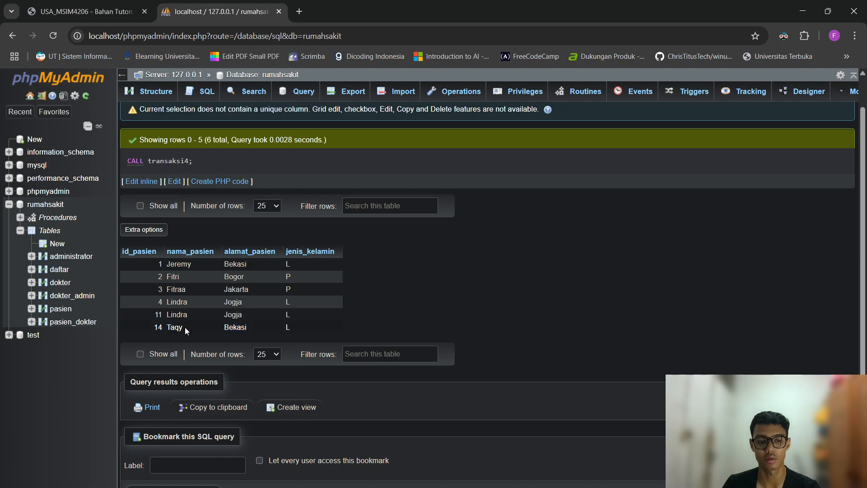
drag(184, 329, 321, 334)
click(187, 332)
double_click(189, 330)
click(189, 334)
click(389, 307)
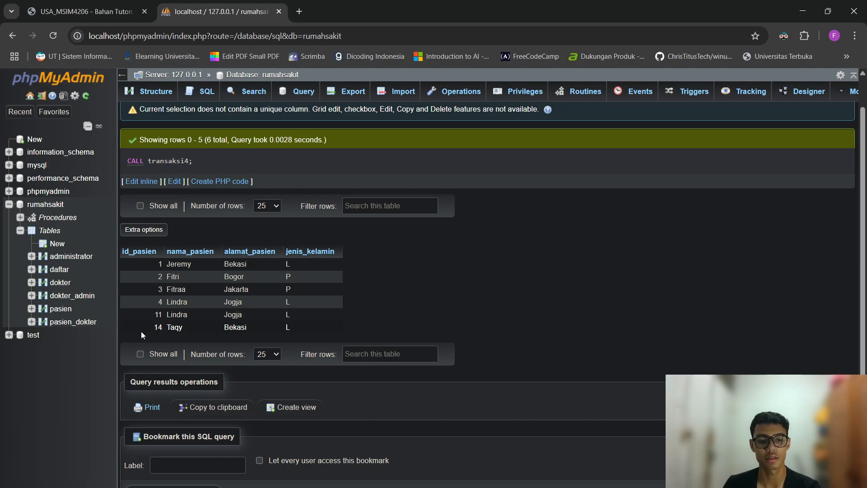
drag(142, 334, 286, 329)
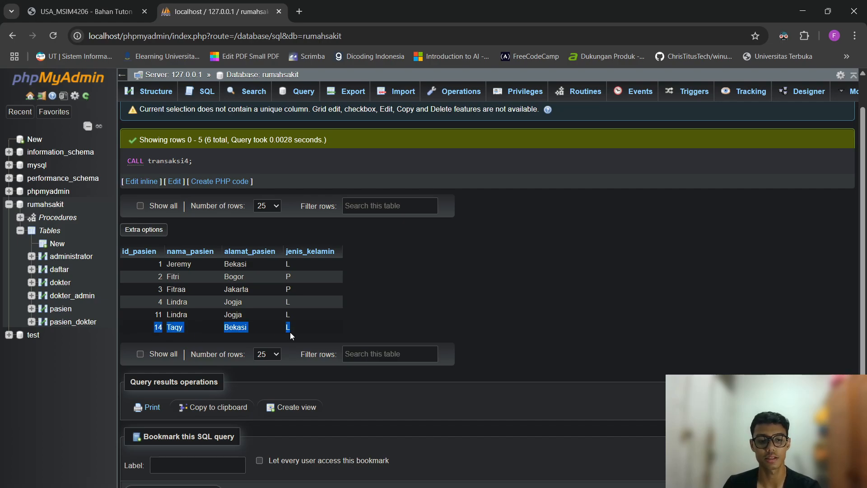
click(311, 303)
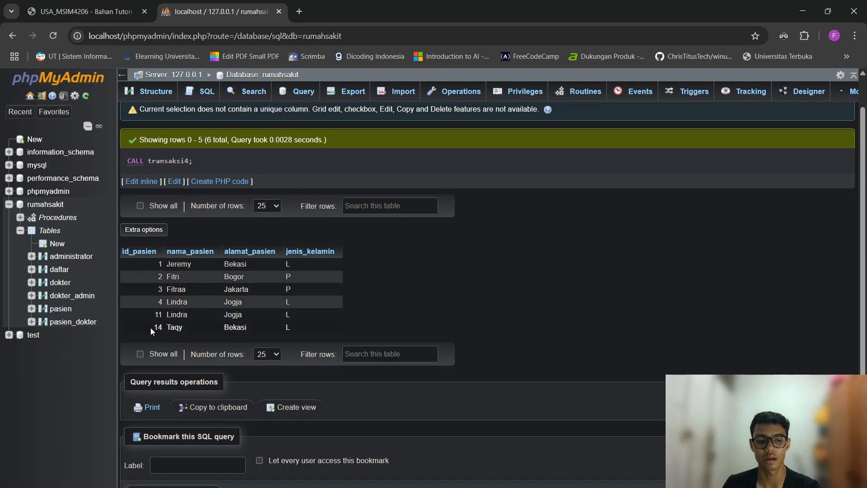
drag(151, 331, 244, 328)
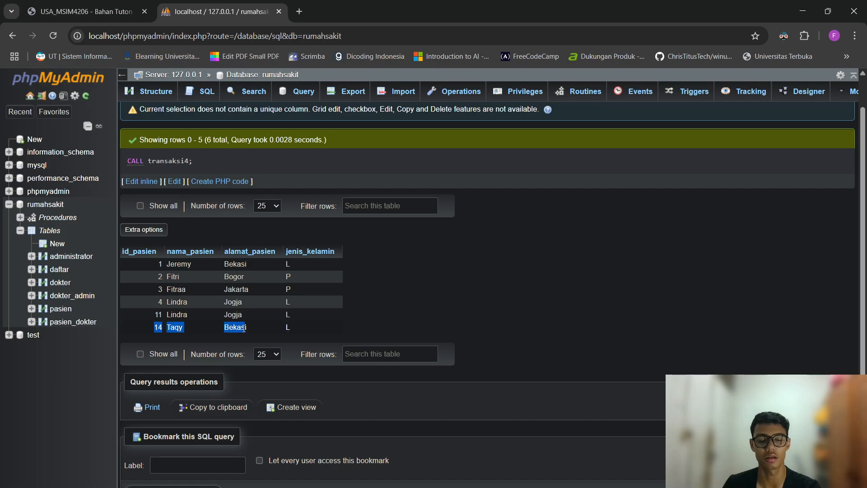
drag(244, 328, 305, 327)
click(378, 308)
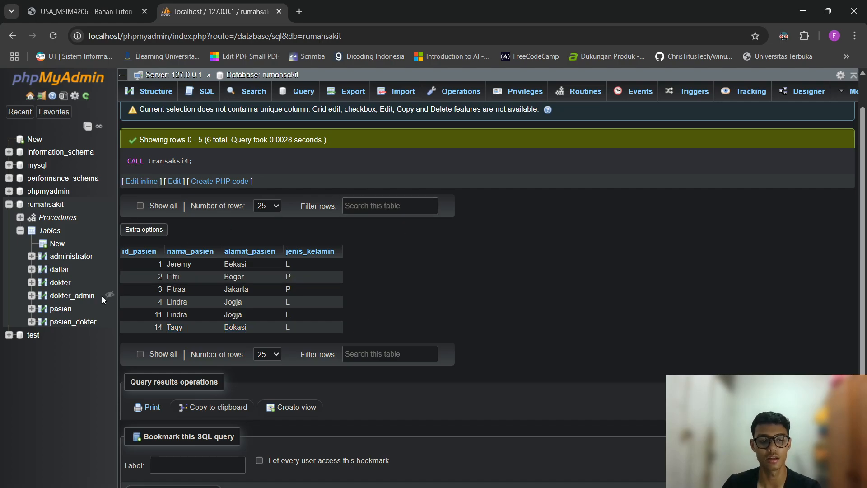
click(60, 308)
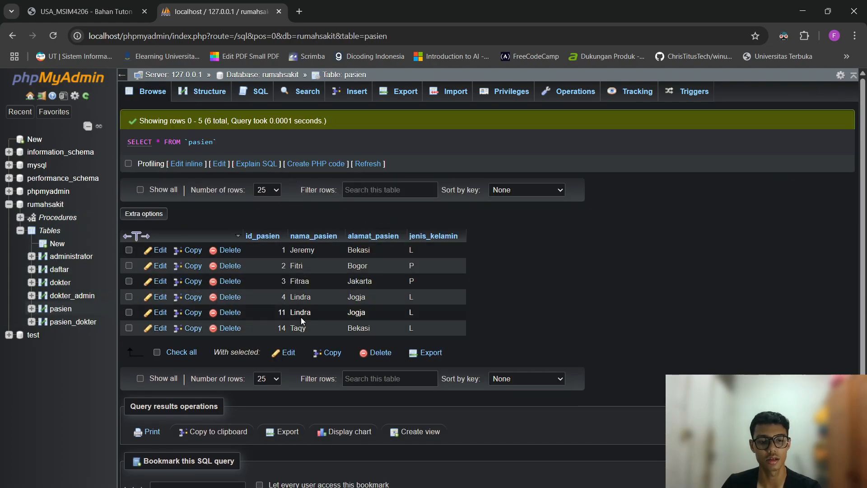
Go to the rumahsakit Structure page, showing six tables and 14 rows in total.
click(45, 204)
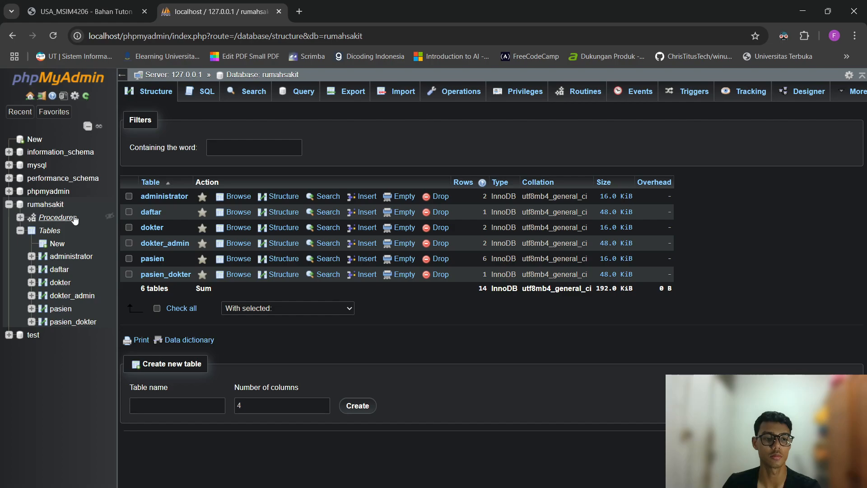
Start a new table named obat in rumahsakit and open its column form.
click(180, 405)
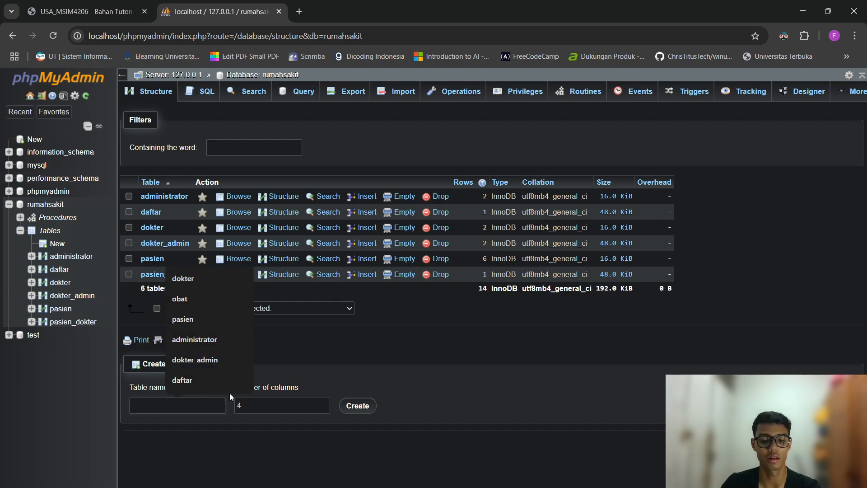
text(obat)
click(273, 405)
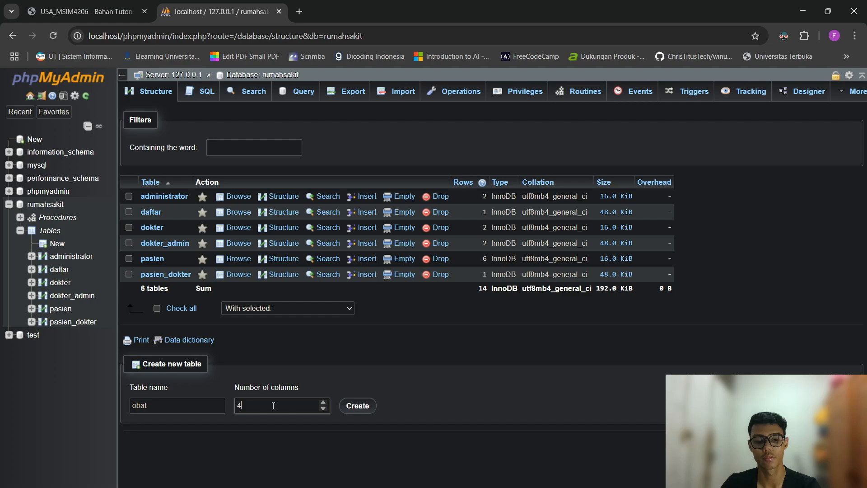
click(357, 406)
Define id_obat (length 3, auto-increment primary key) and kode_obat (length 6).
click(175, 187)
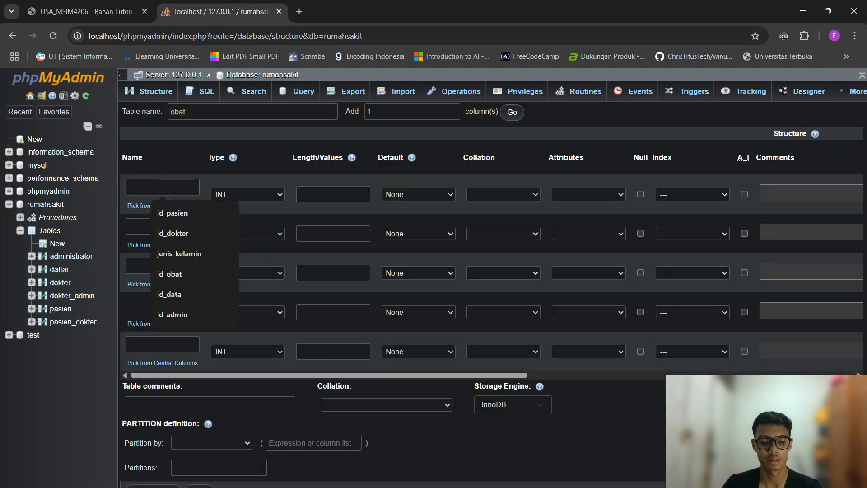
text(id_obat)
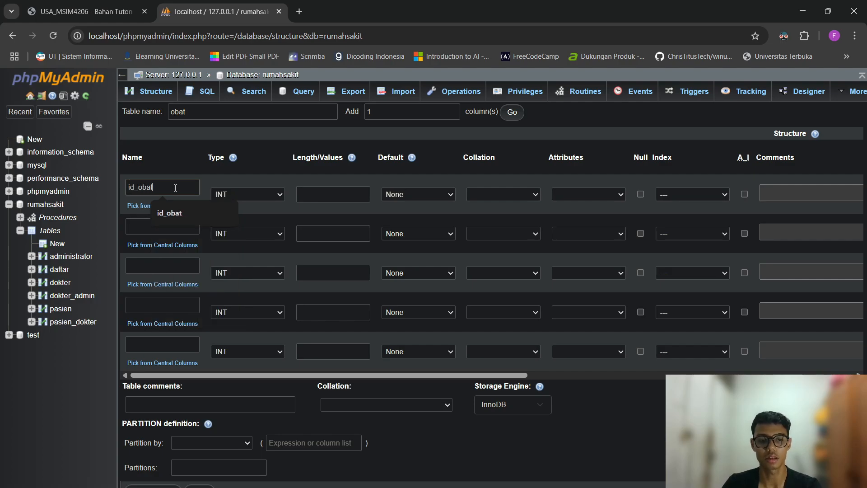
click(347, 194)
text(3)
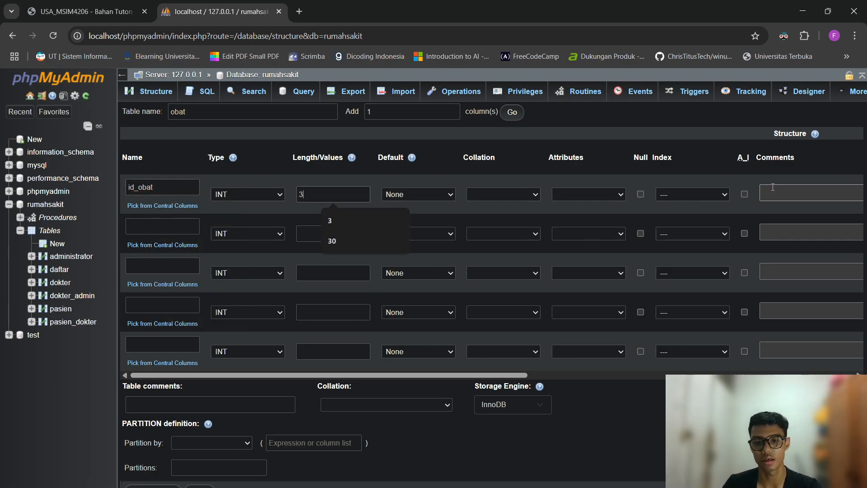
click(744, 194)
click(163, 225)
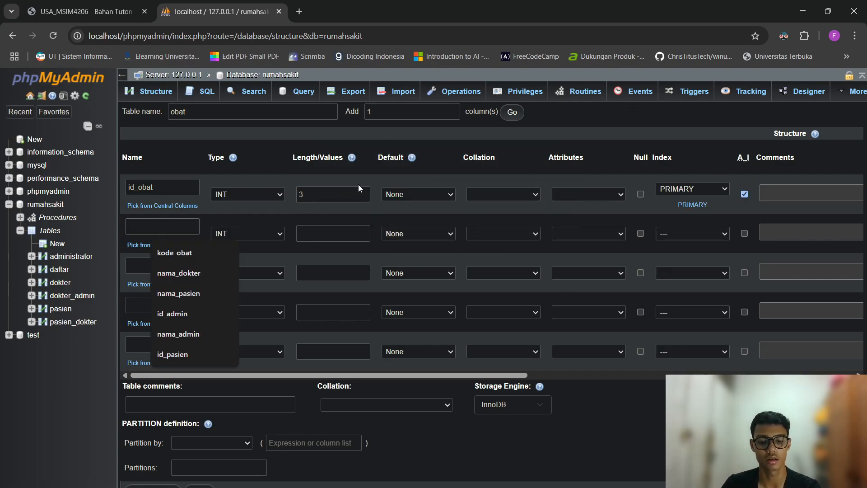
text(kode_obat)
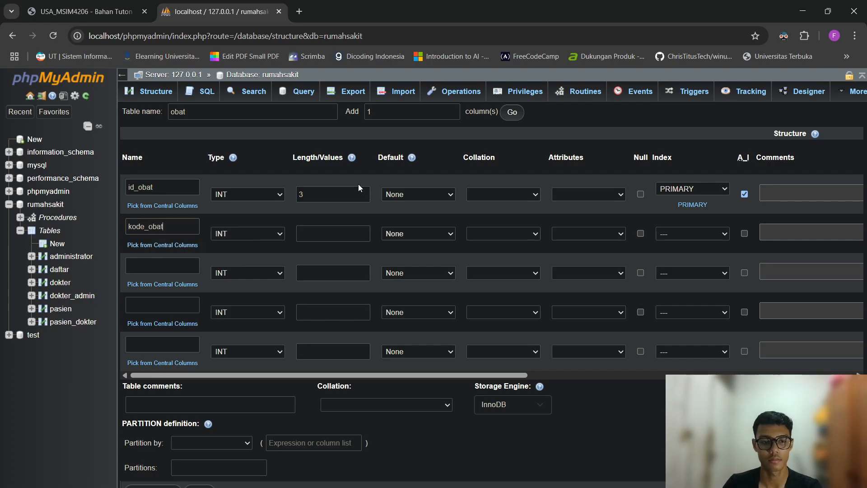
click(348, 228)
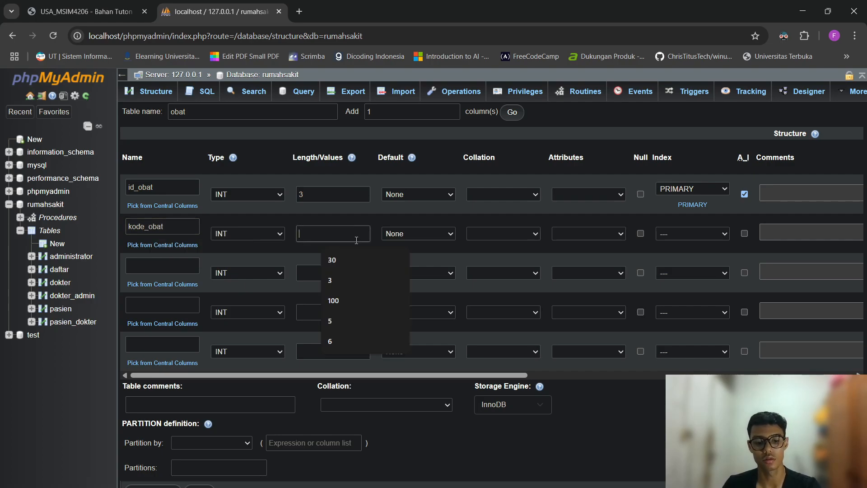
text(6)
Add the nama_obat column as VARCHAR with length 100.
click(156, 264)
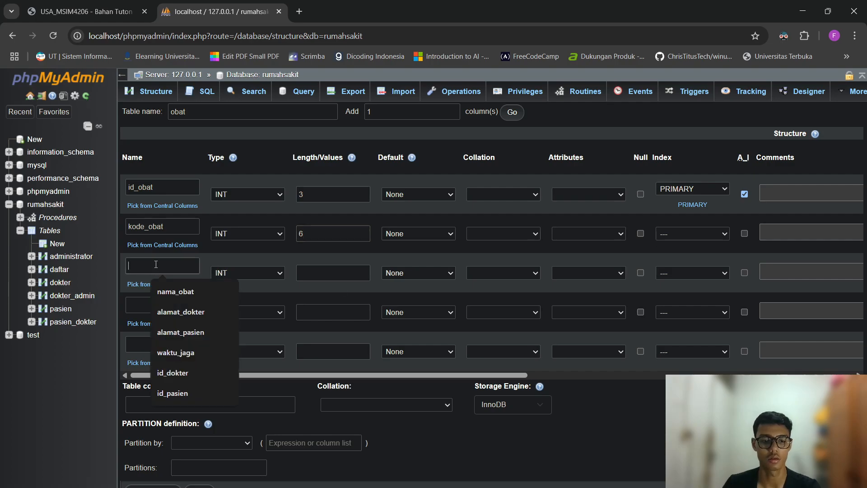
text(nama)
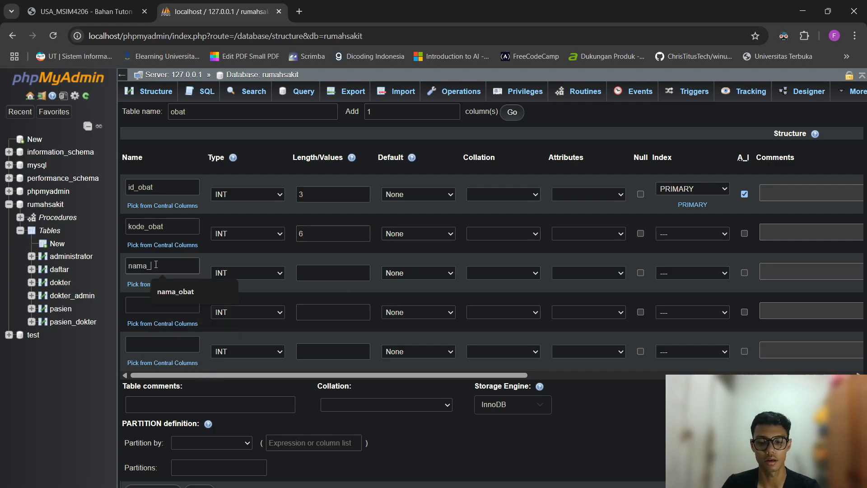
text(_obat)
click(301, 276)
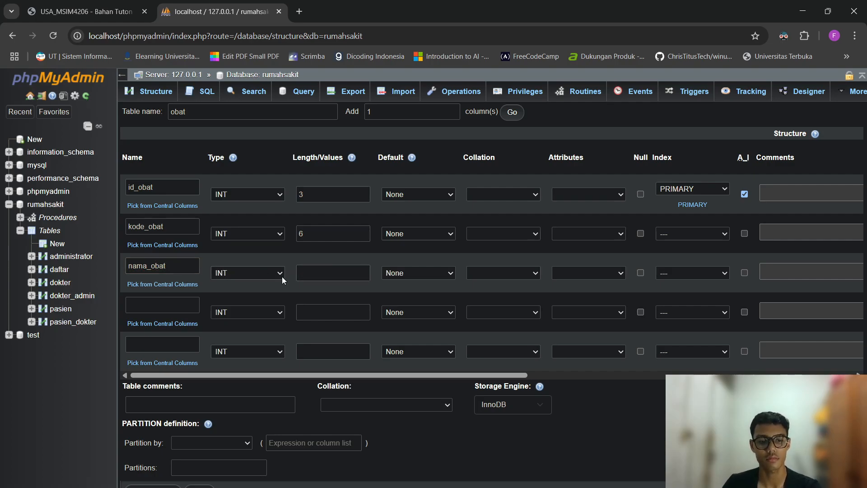
click(281, 274)
click(258, 25)
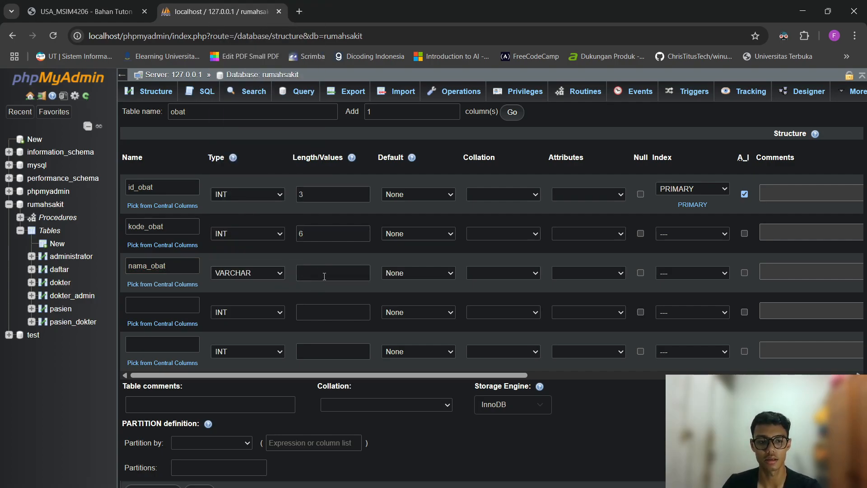
click(323, 273)
text(100)
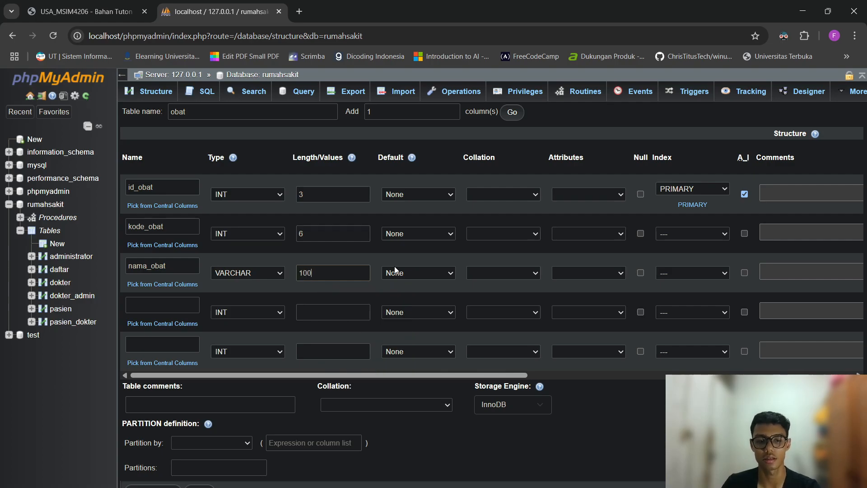
Add stok with length 3 and harga with length 10, then save the obat table.
click(187, 302)
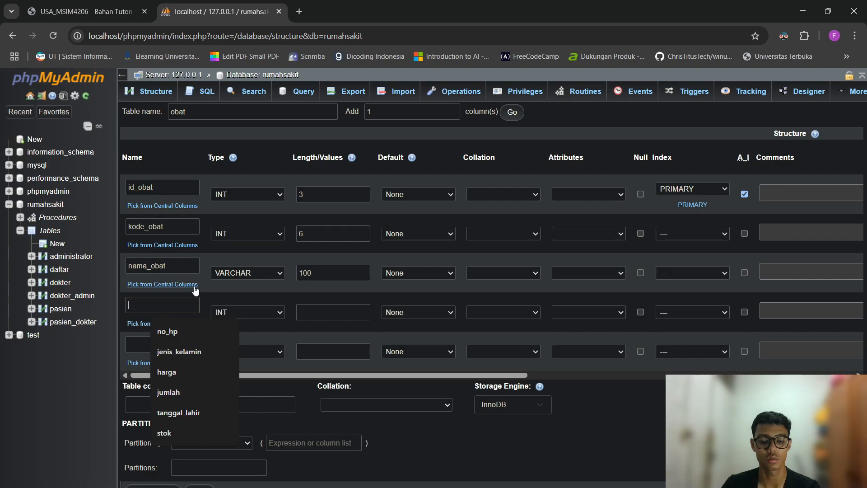
text(stok)
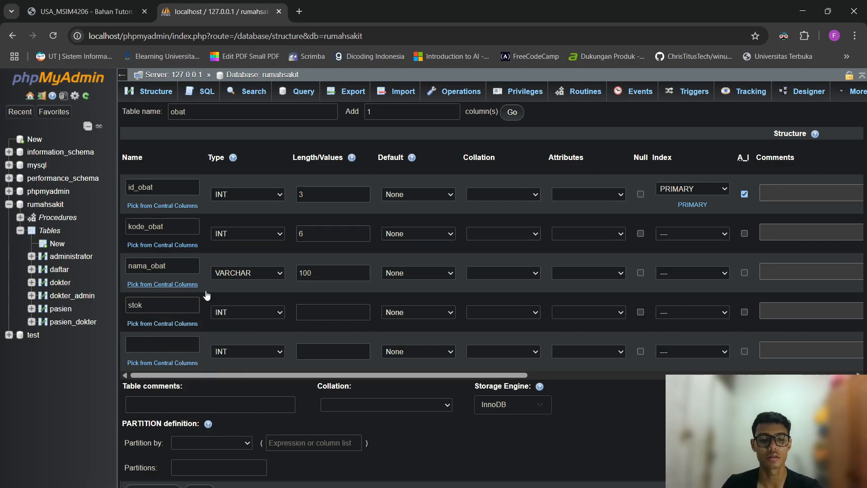
click(300, 315)
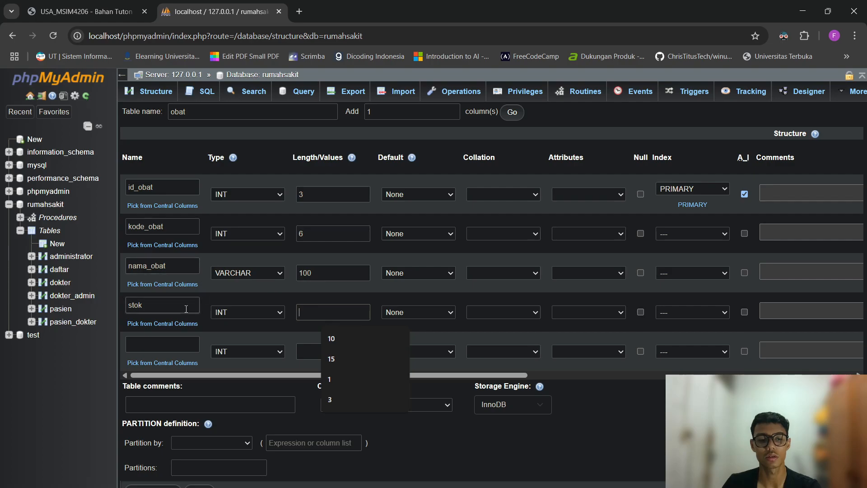
click(343, 399)
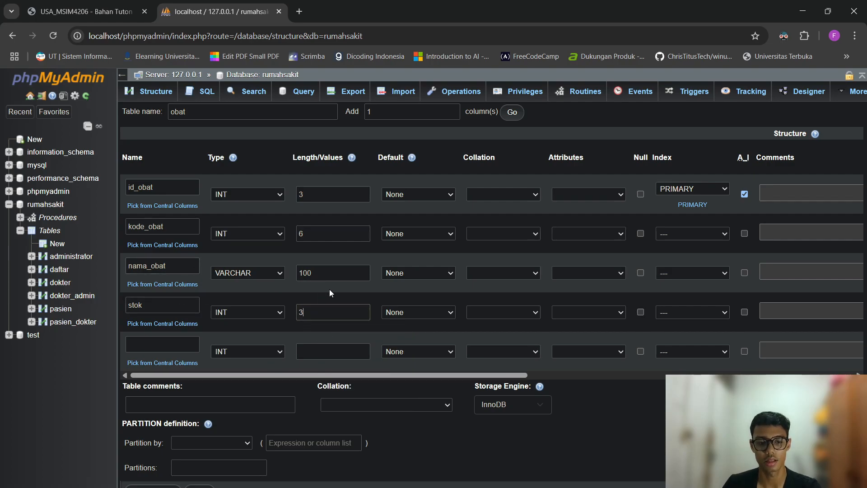
click(197, 340)
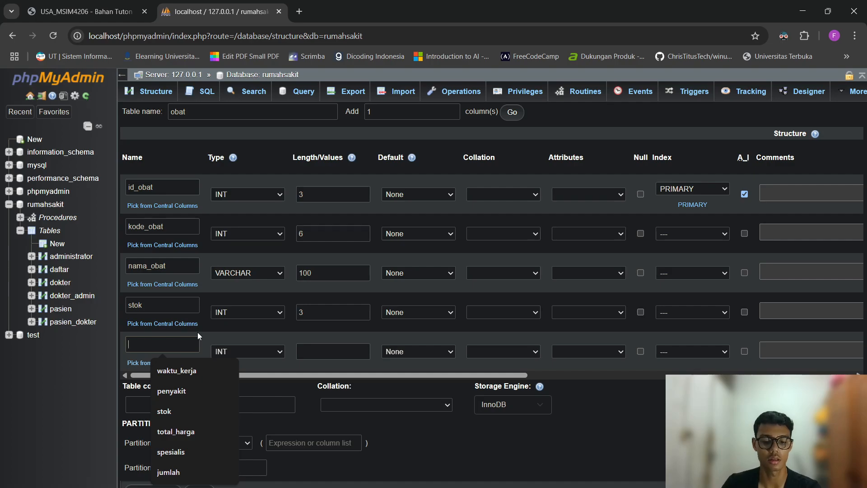
text(harga)
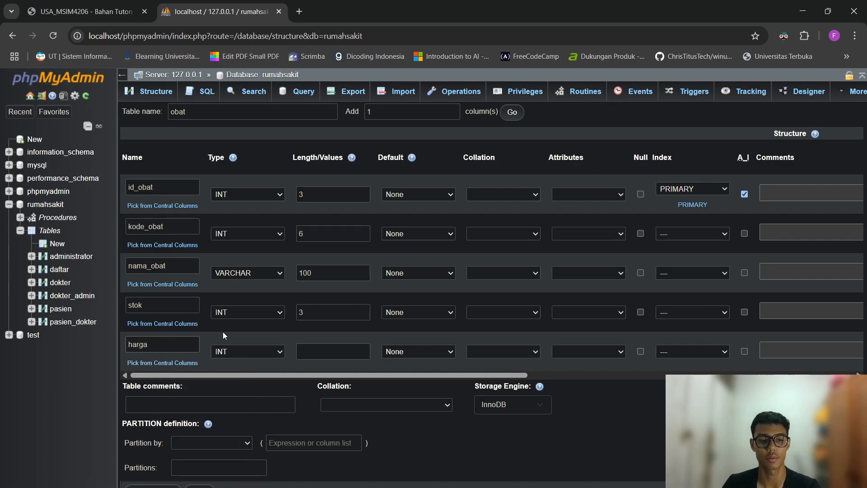
click(323, 347)
text(10)
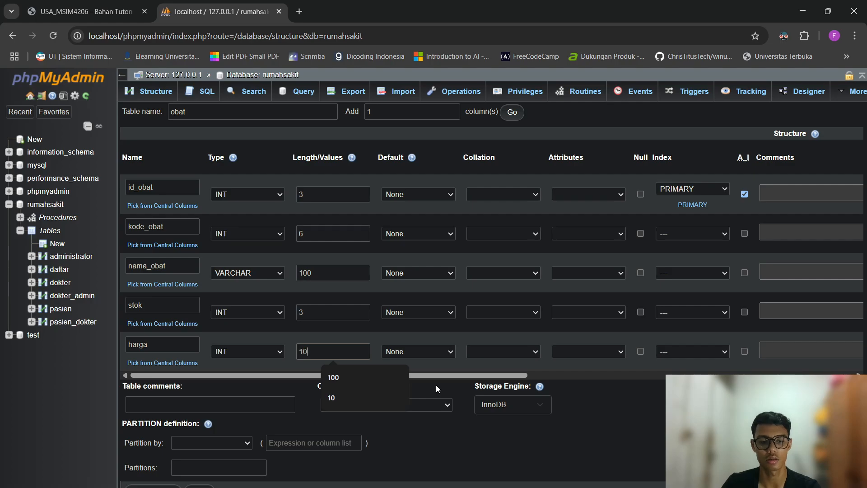
click(591, 385)
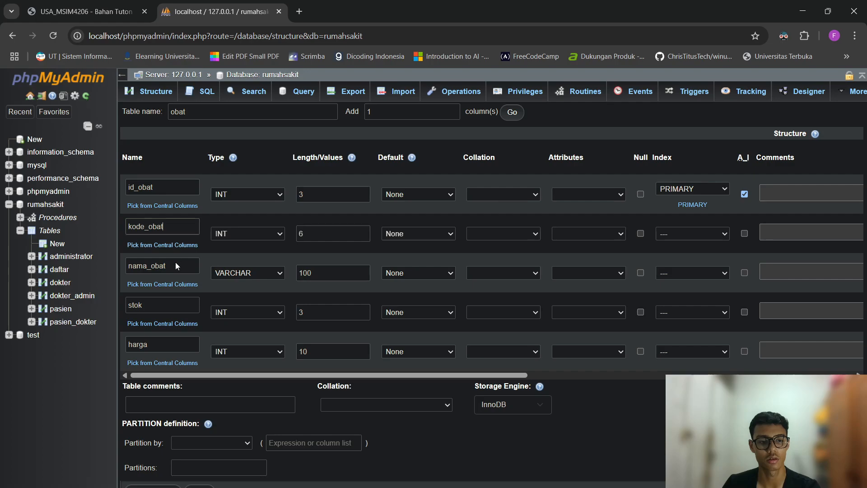
click(172, 304)
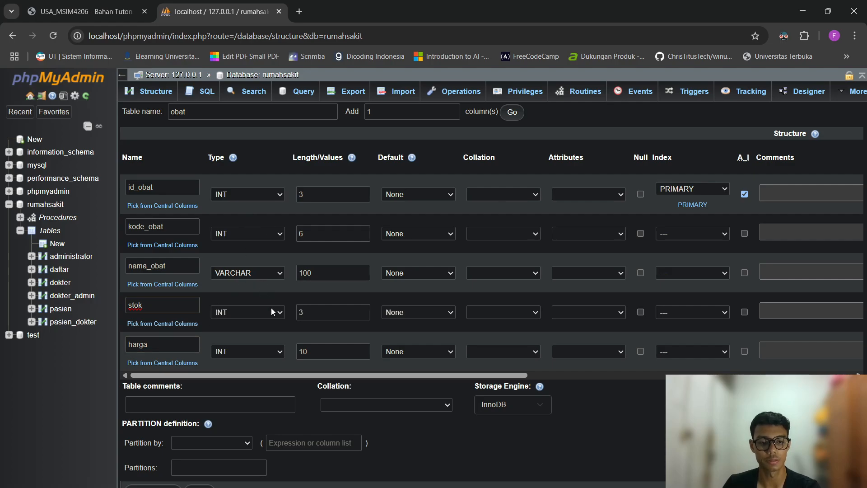
click(199, 486)
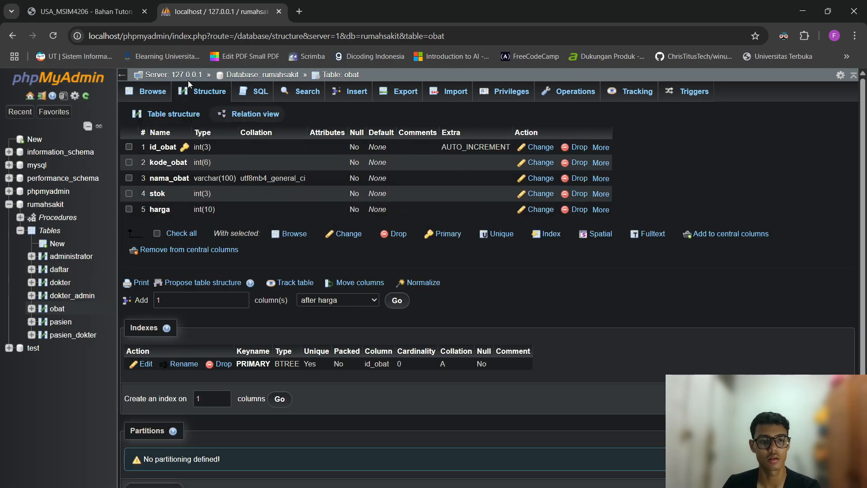
From rumahsakit, create table transaksi_obat with 5 columns.
click(49, 204)
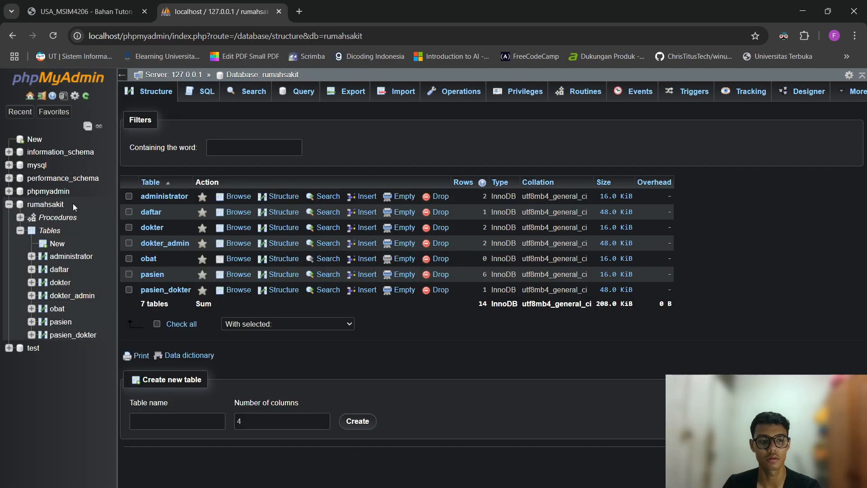
click(163, 415)
text(transajs)
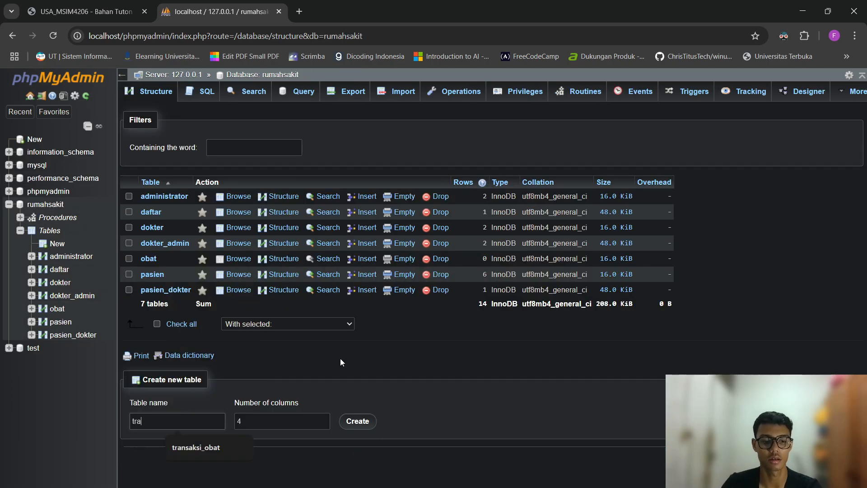
key(BackSpace)
key(BackSpace)
text(ksi)
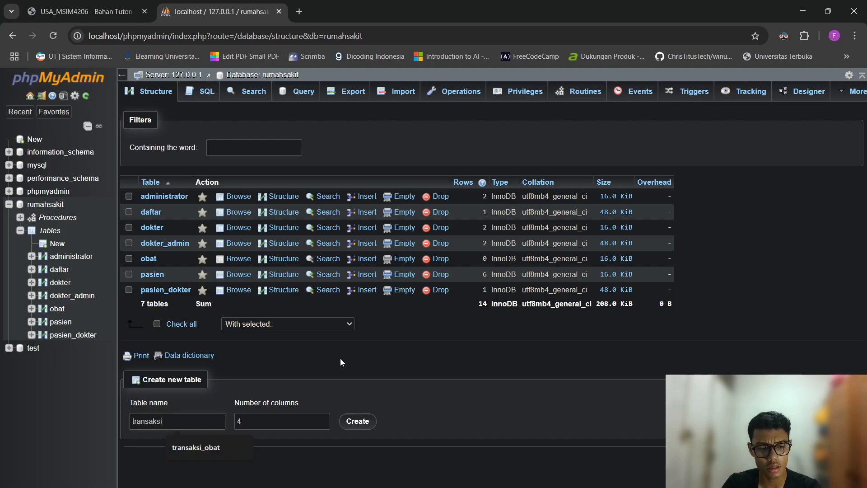
text(_obat)
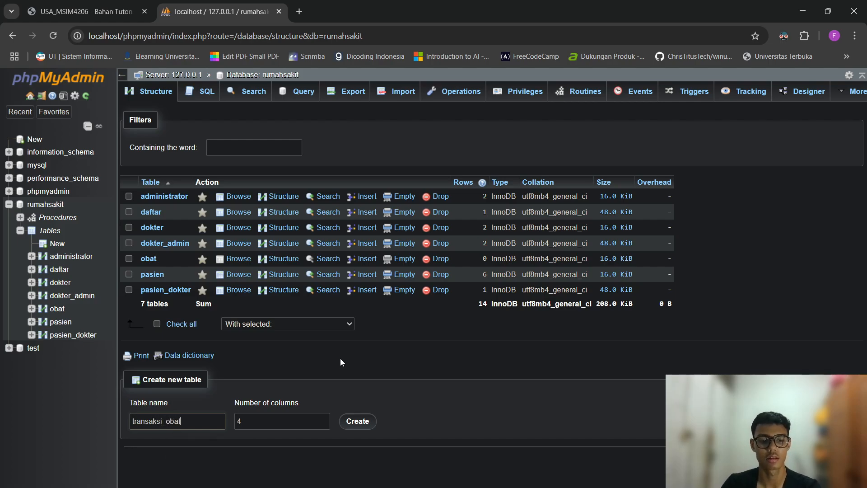
click(294, 417)
key(BackSpace)
text(5)
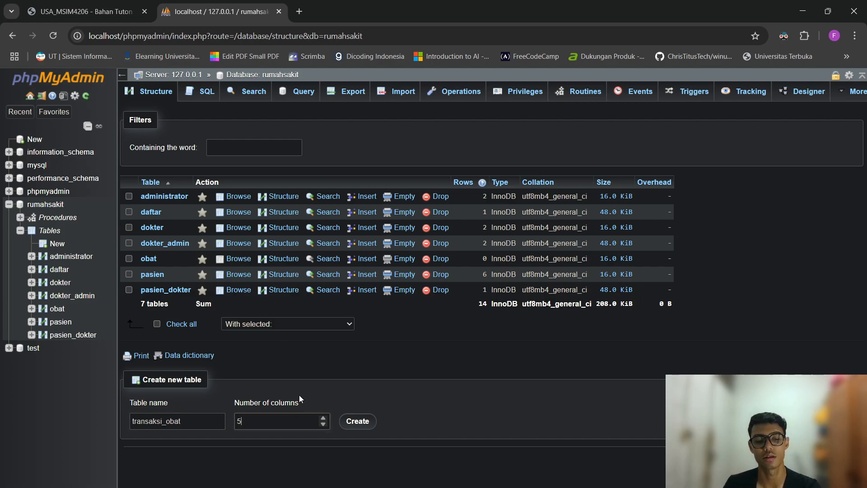
click(357, 421)
Define id_transaksi (length 3, auto-increment primary key) and id_obat (length 3).
click(166, 187)
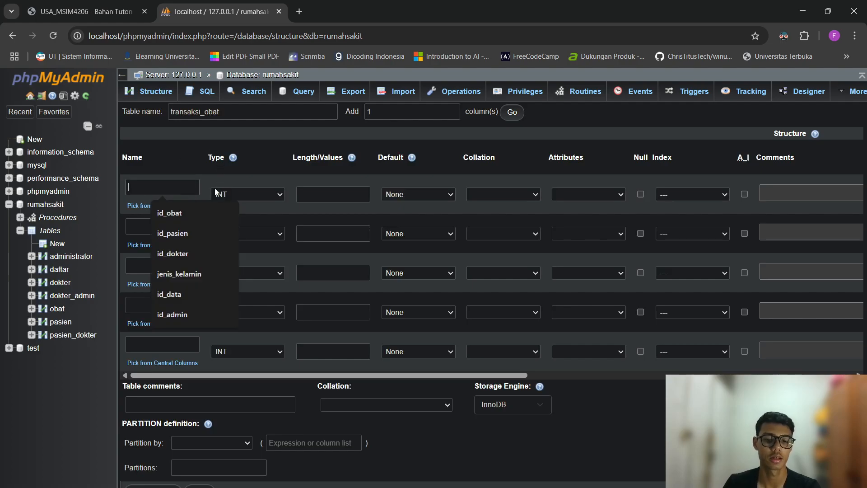
text(id_transaksi)
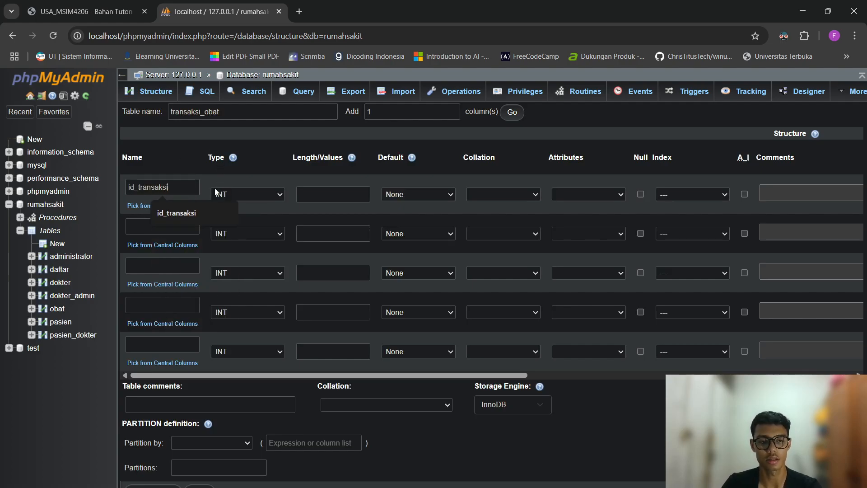
click(325, 194)
text(3)
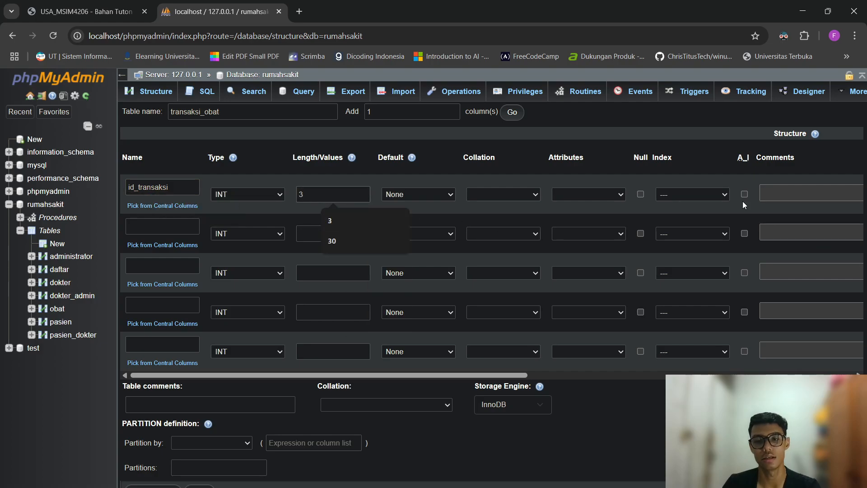
click(744, 194)
click(194, 226)
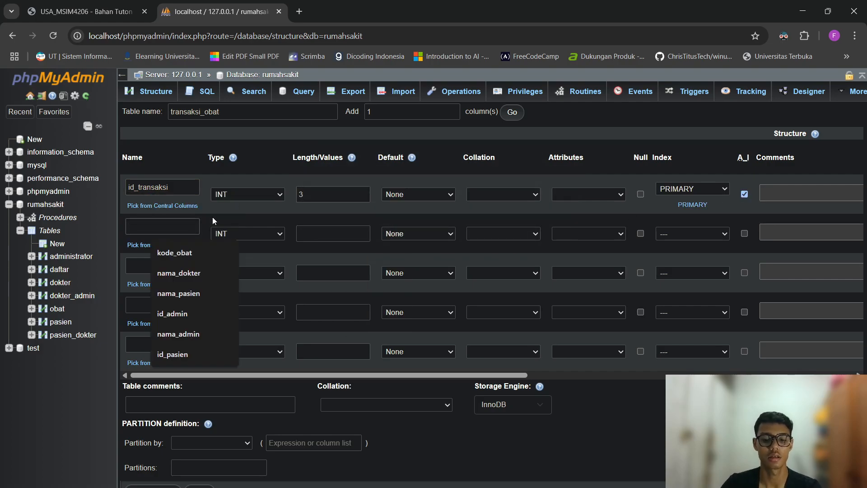
text(id_obat)
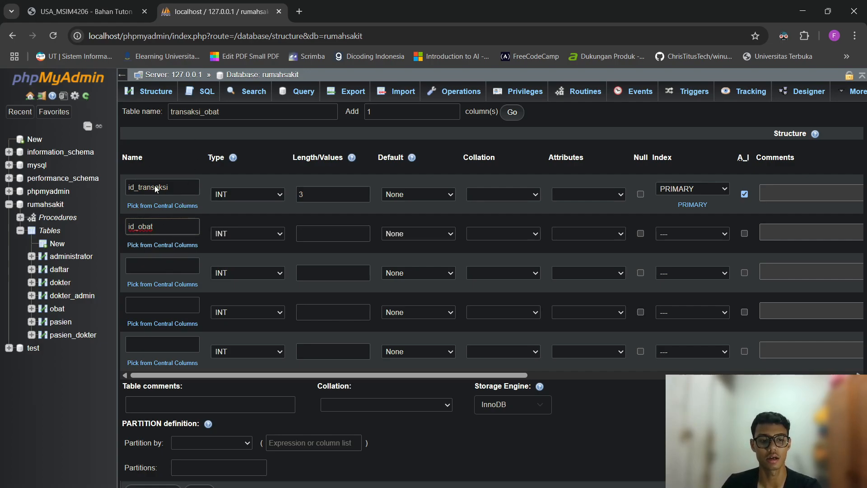
click(316, 235)
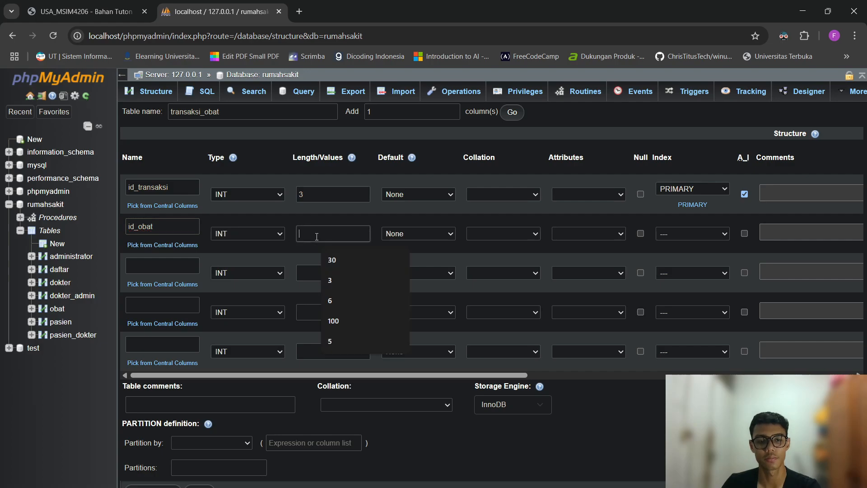
text(3)
Add id_pasien with length 3 and jumlah with length 3.
click(183, 269)
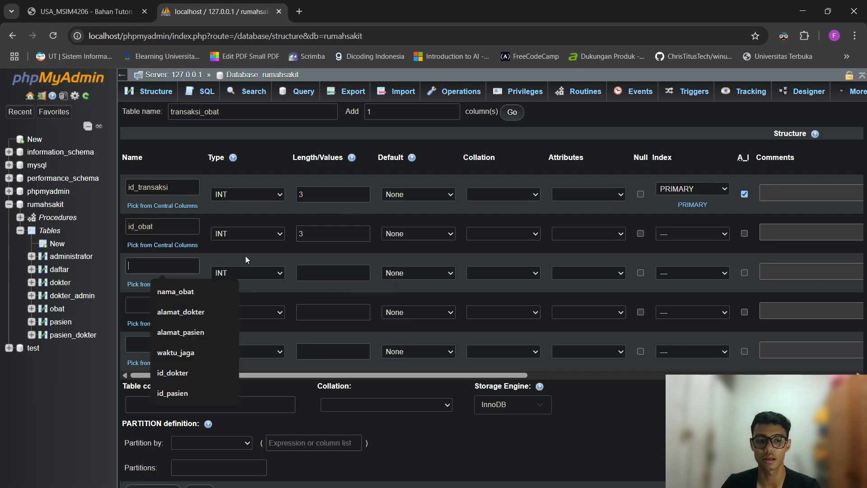
text(id_o)
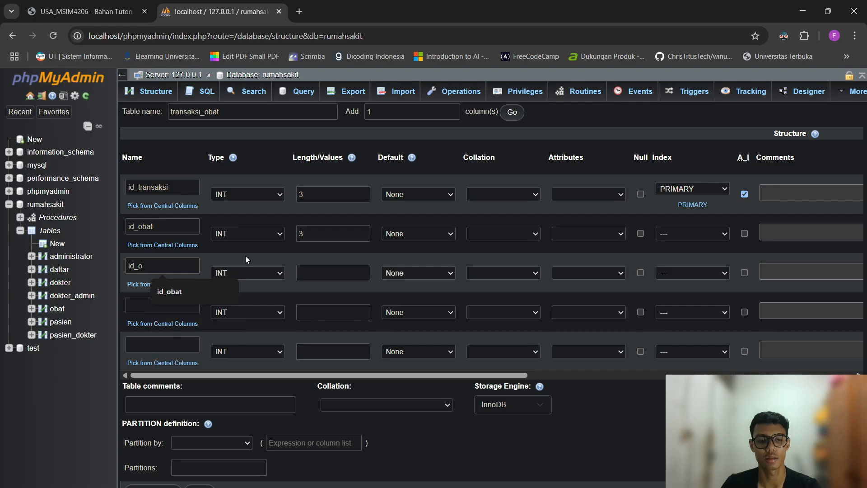
key(BackSpace)
text(pasien)
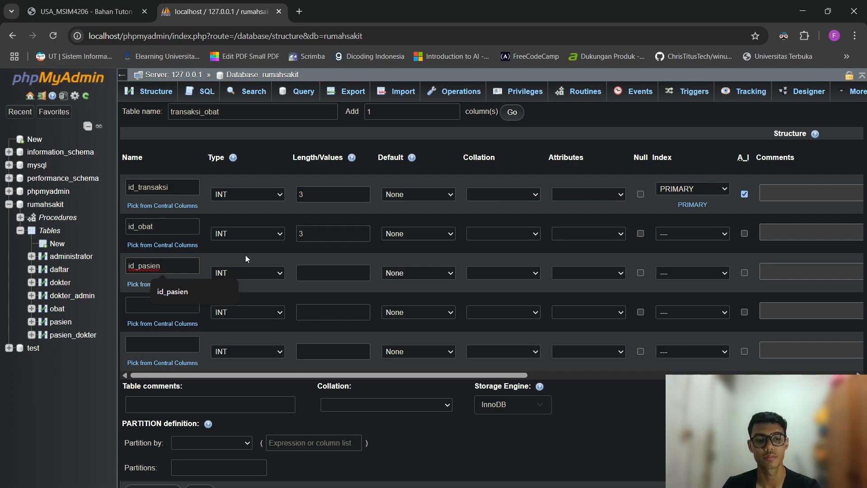
click(316, 272)
text(3)
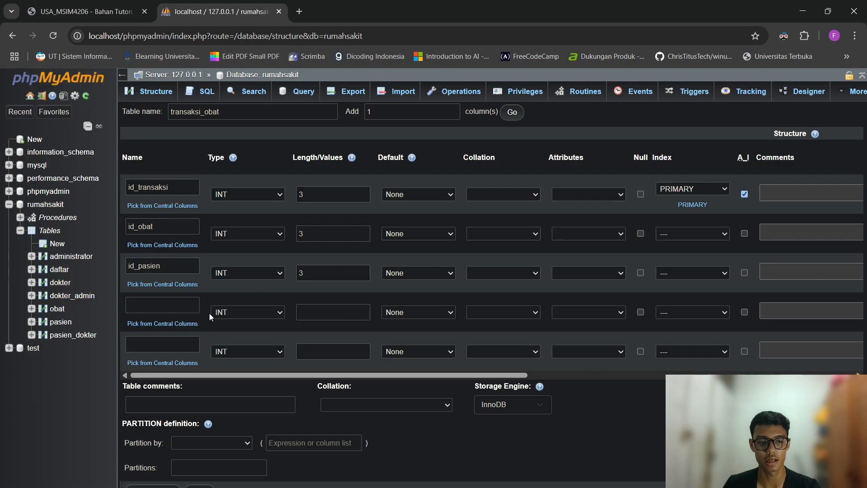
click(192, 306)
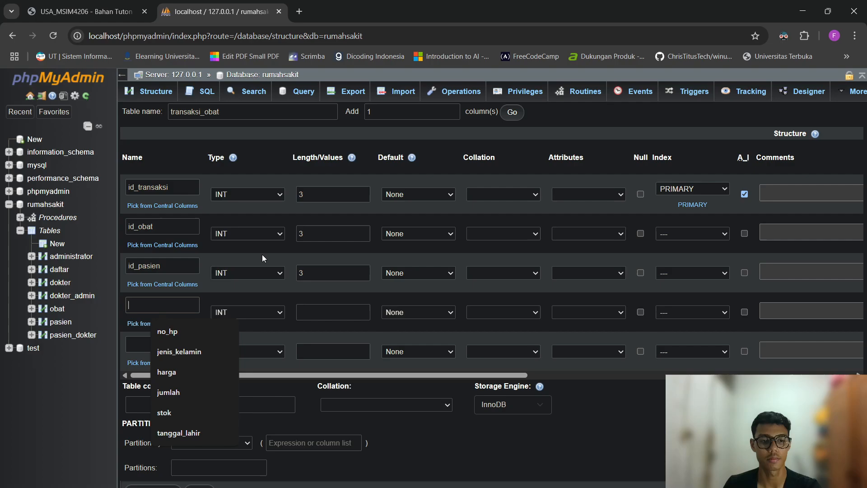
text(jumlah)
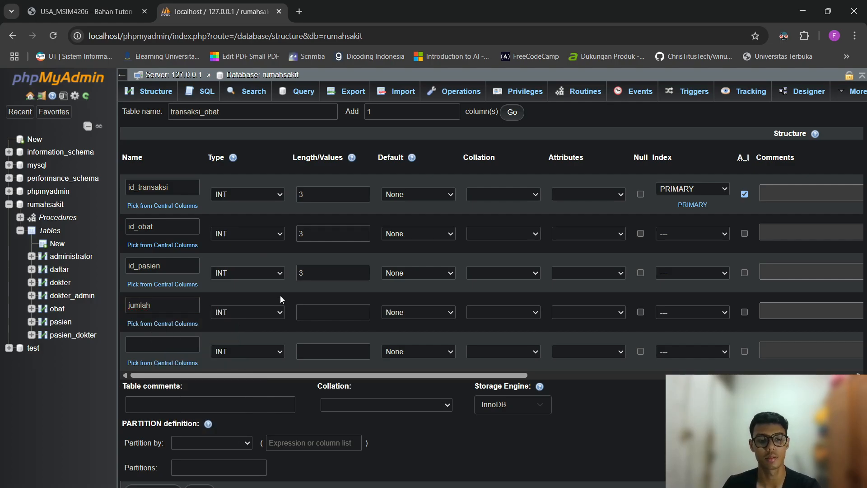
click(343, 312)
text(3)
key(BackSpace)
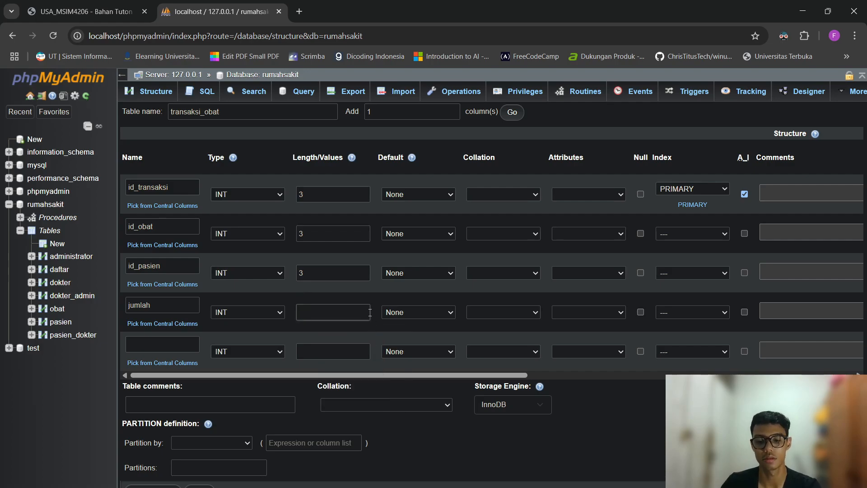
text(10)
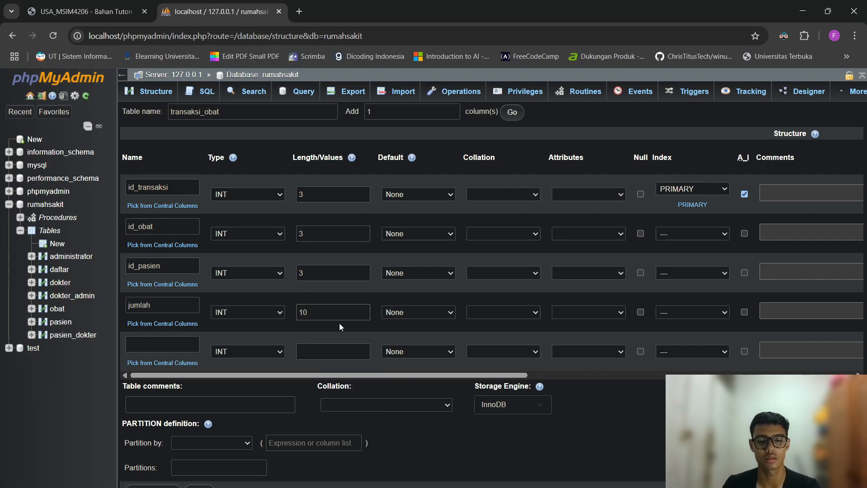
key(BackSpace)
key(BackSpace)
text(3)
Add total_harga with length 10 and save the transaksi_obat table.
click(173, 344)
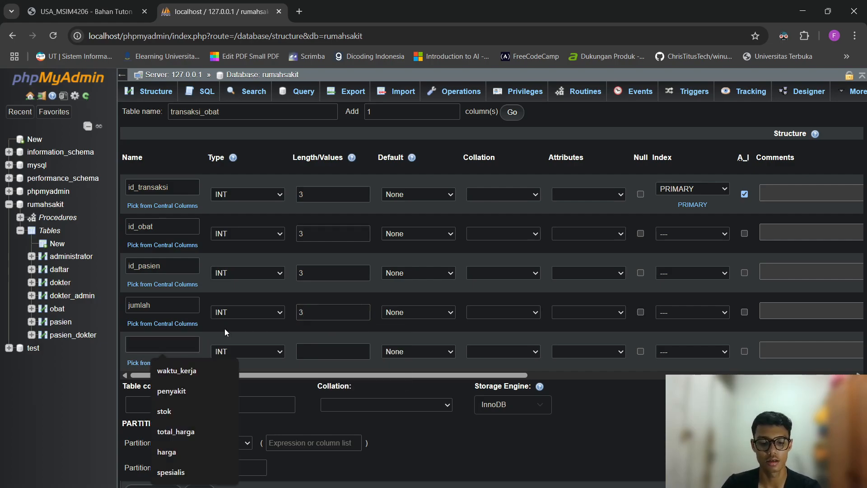
text(total_harga)
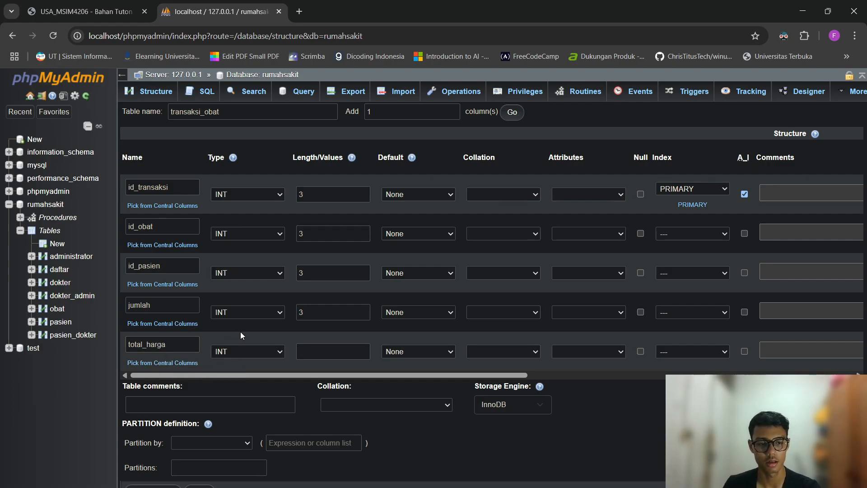
click(333, 352)
text(10)
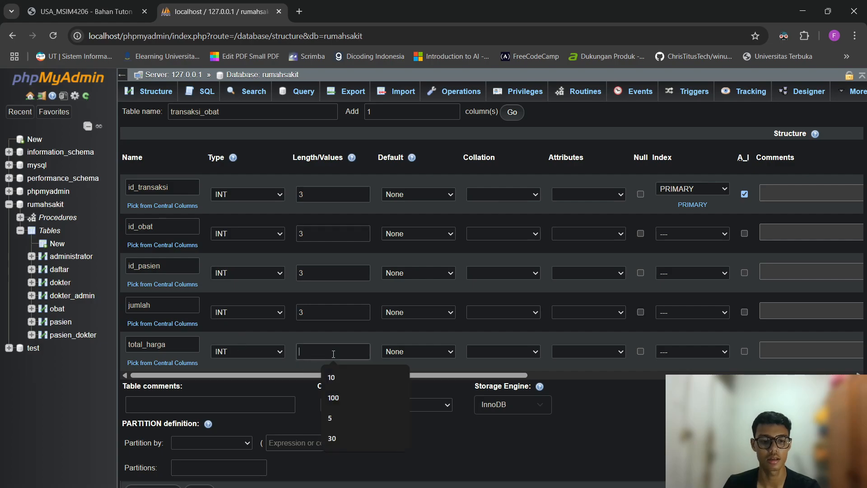
key(Escape)
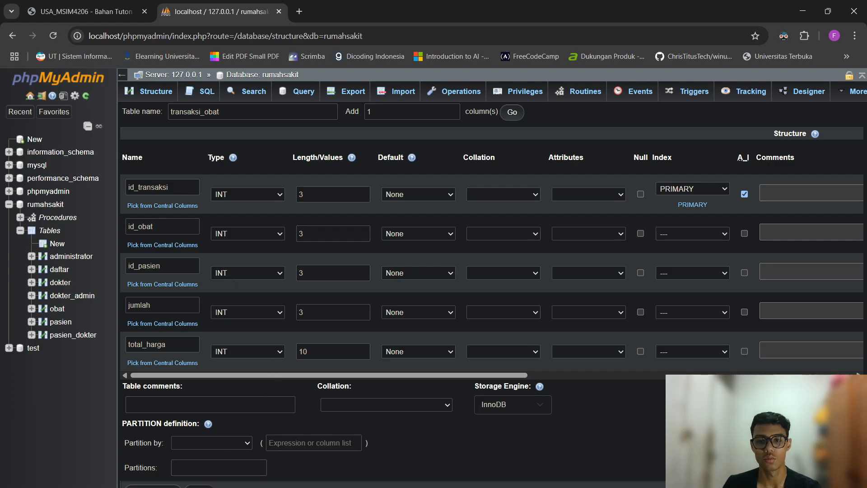
click(199, 486)
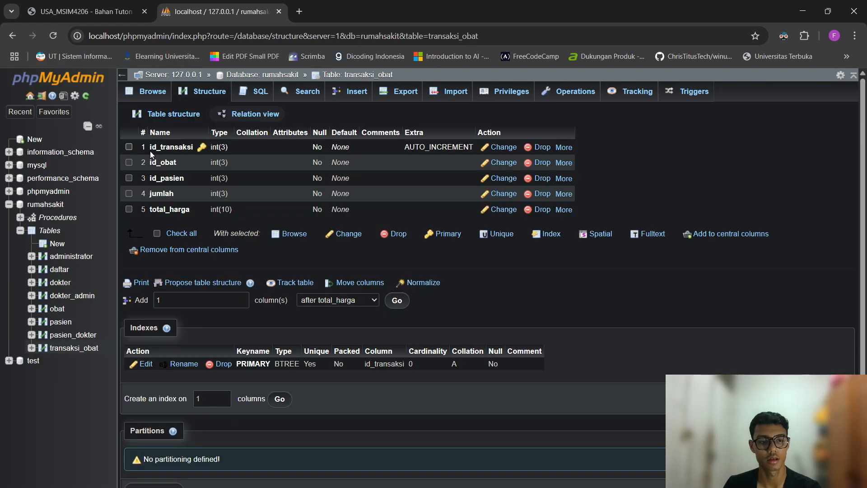
Add indexes on transaksi_obat's id_obat and id_pasien columns.
double_click(175, 165)
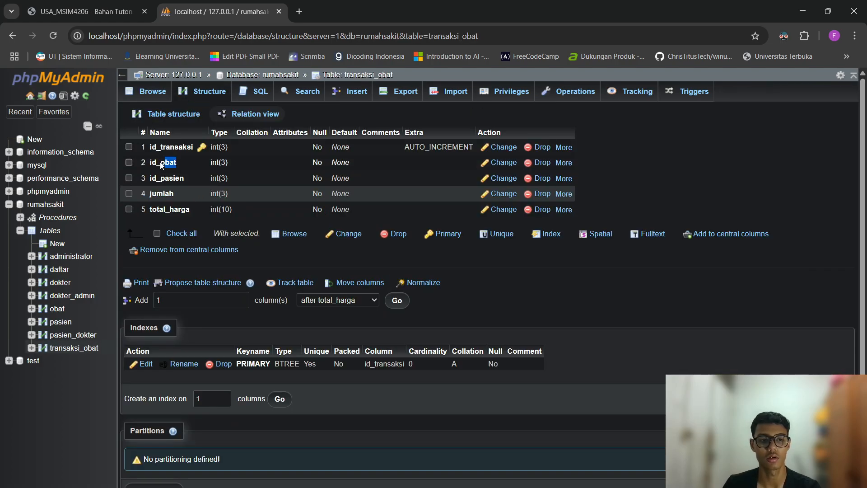
click(178, 165)
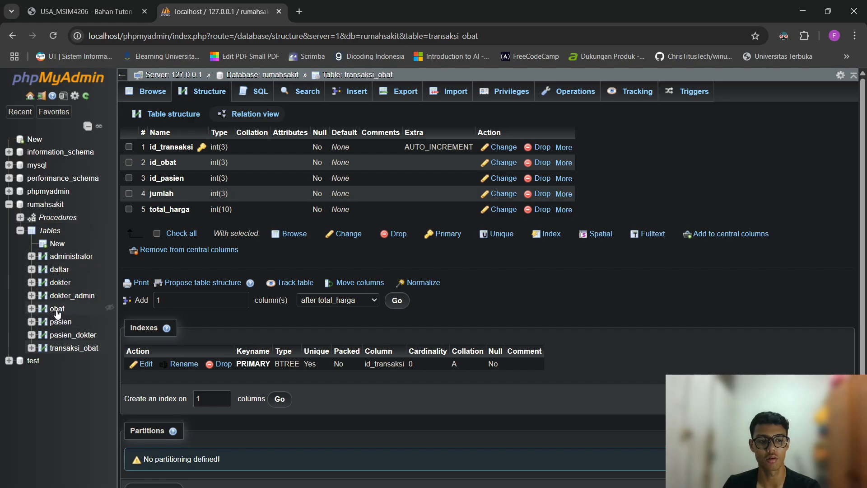
click(564, 163)
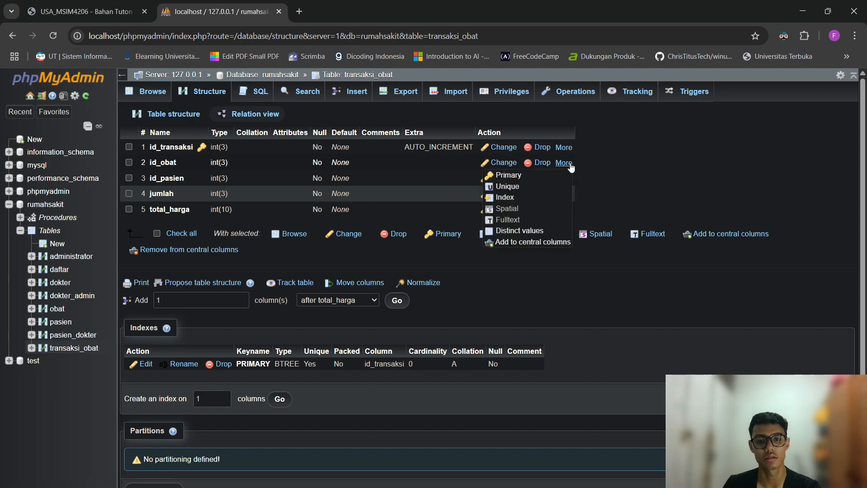
click(538, 197)
click(447, 336)
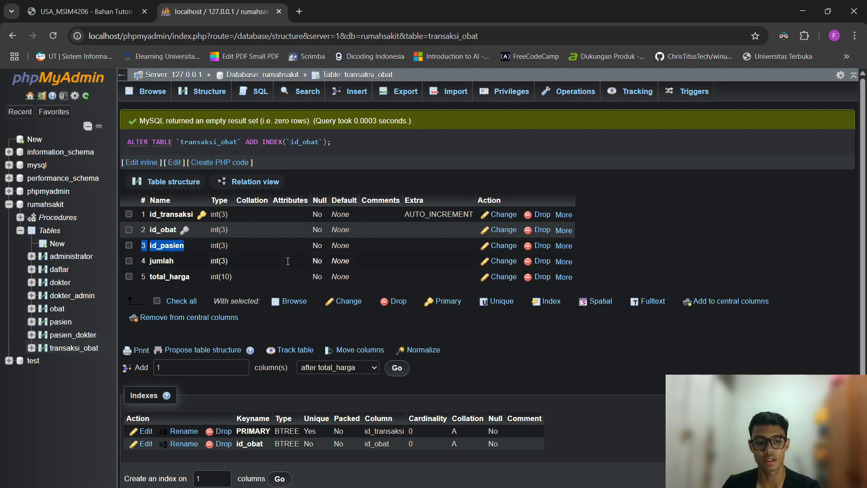
click(567, 246)
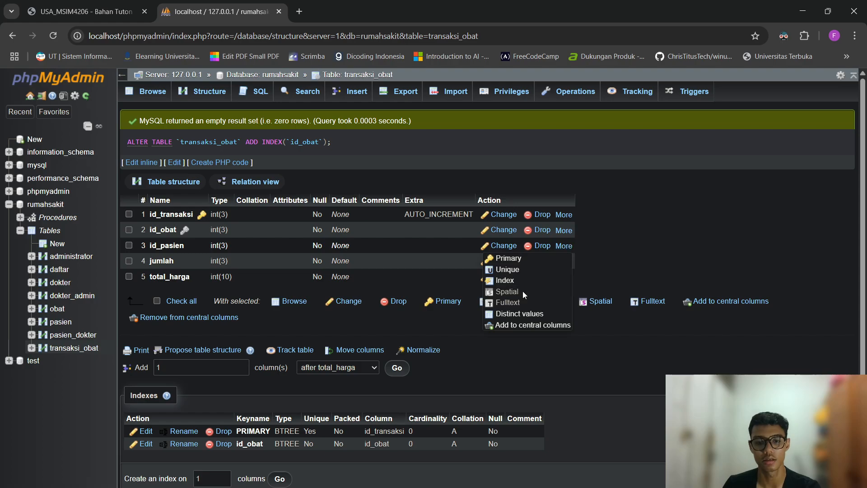
click(504, 280)
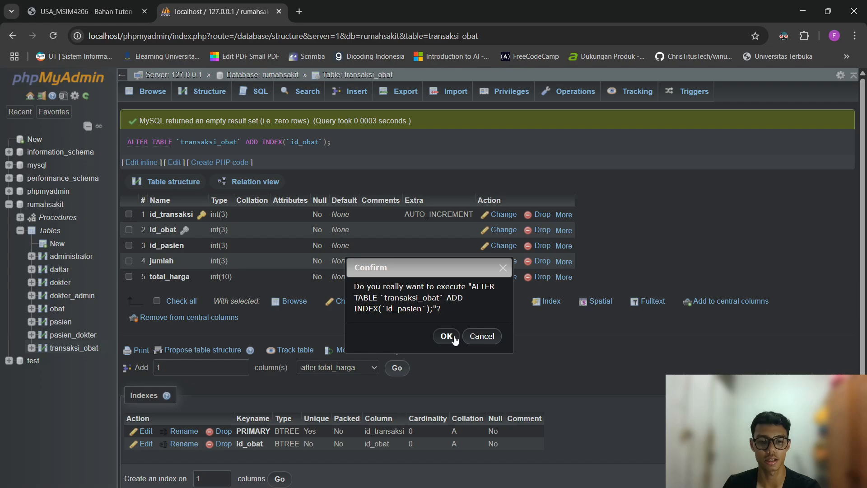
click(446, 336)
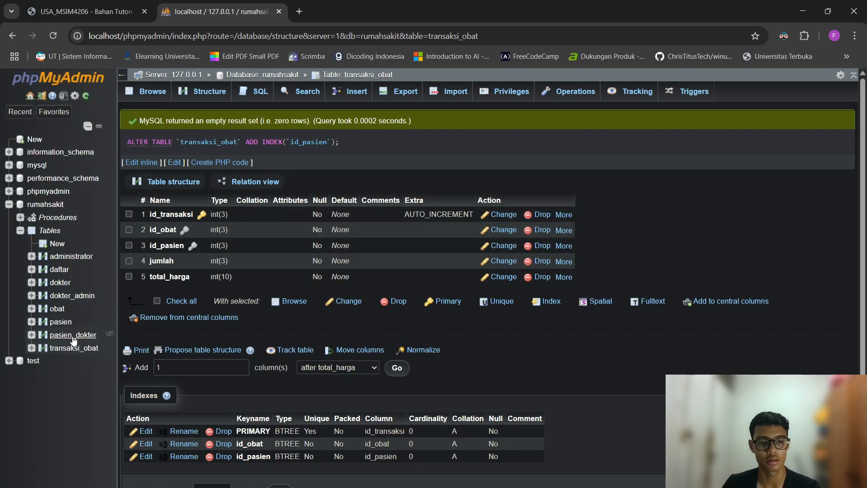
Check the obat table's structure, then open the rumahsakit Designer diagram.
click(64, 310)
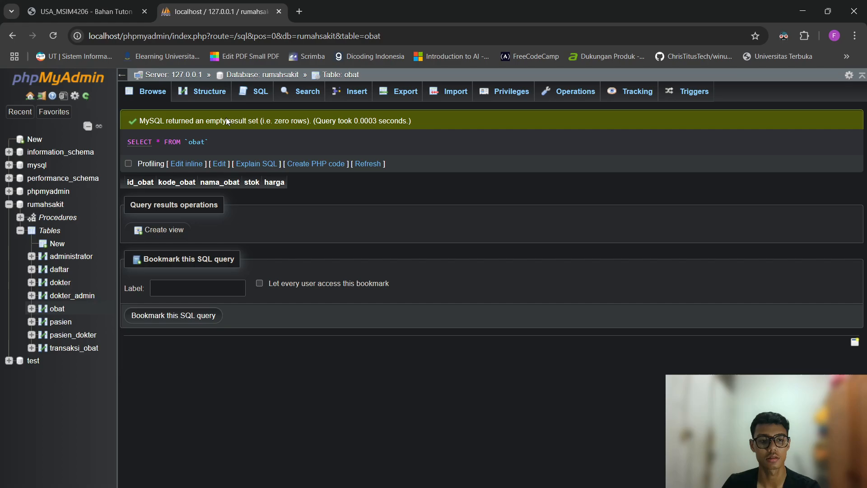
click(218, 91)
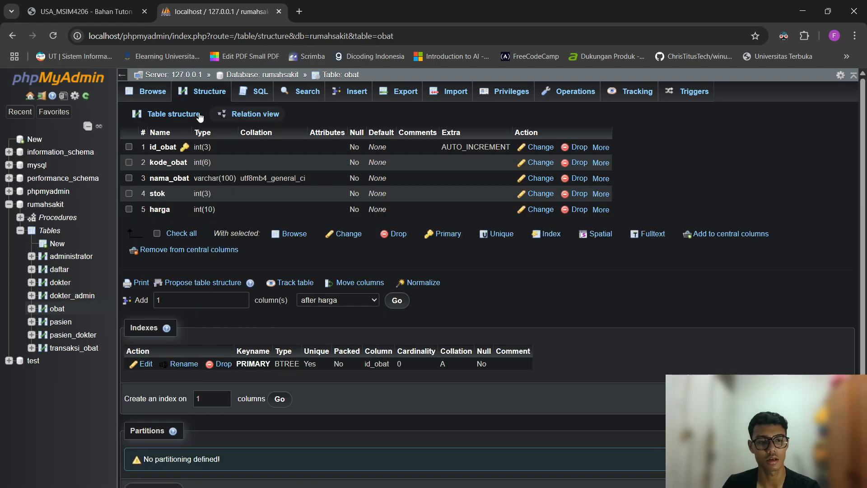
click(57, 204)
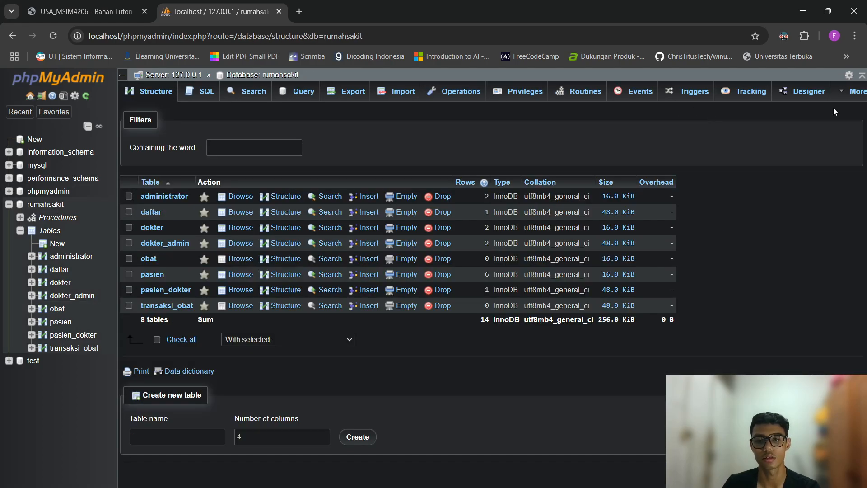
click(807, 92)
drag(500, 399, 502, 395)
Rearrange the table boxes and relate obat.id_obat to transaksi_obat.id_obat.
drag(699, 383, 693, 392)
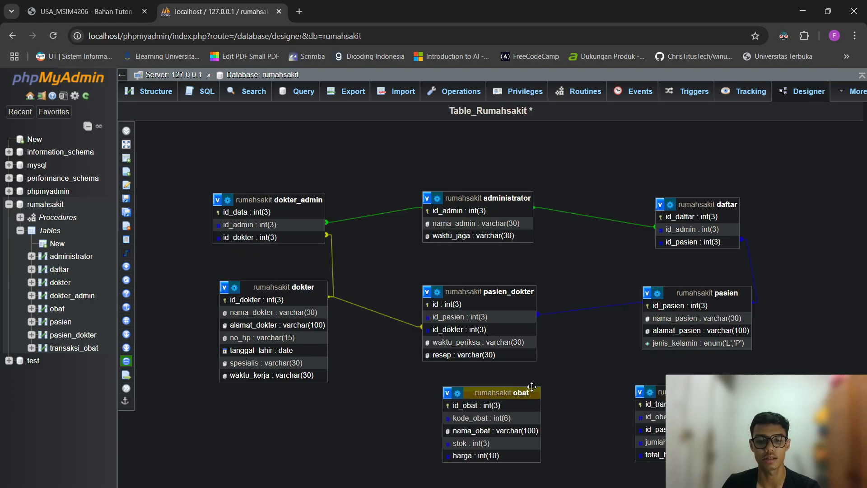
drag(524, 390, 525, 393)
click(141, 252)
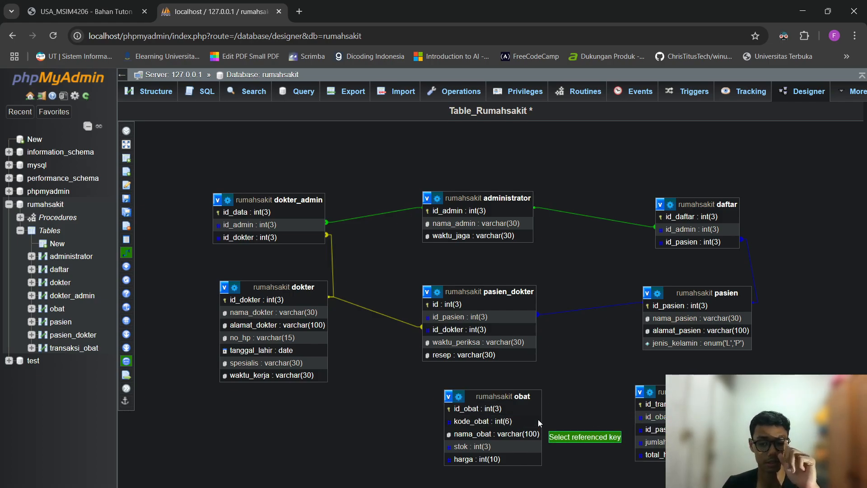
double_click(514, 406)
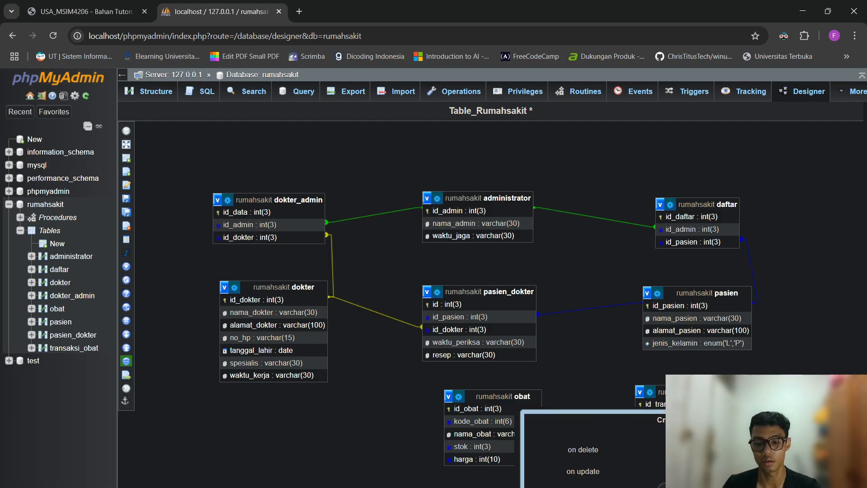
click(704, 485)
click(139, 254)
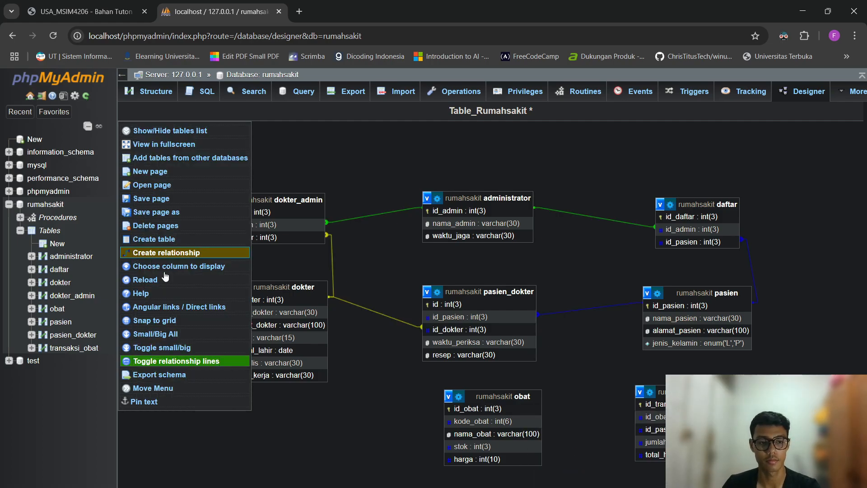
click(481, 407)
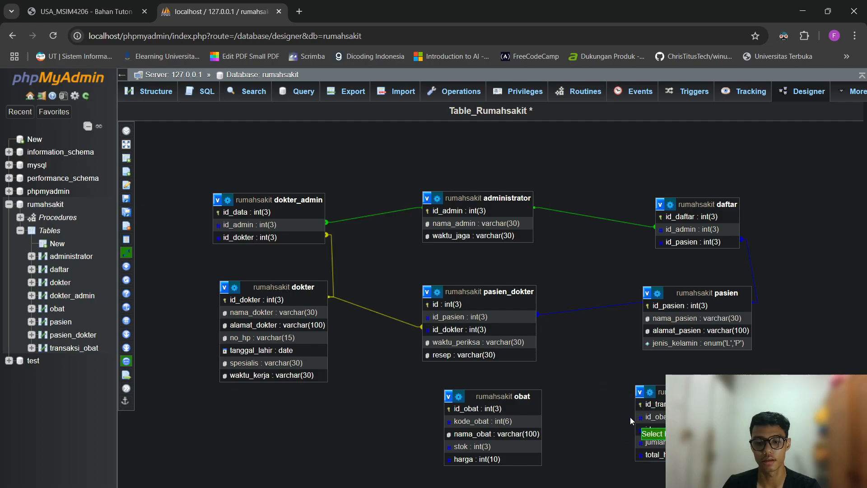
click(652, 416)
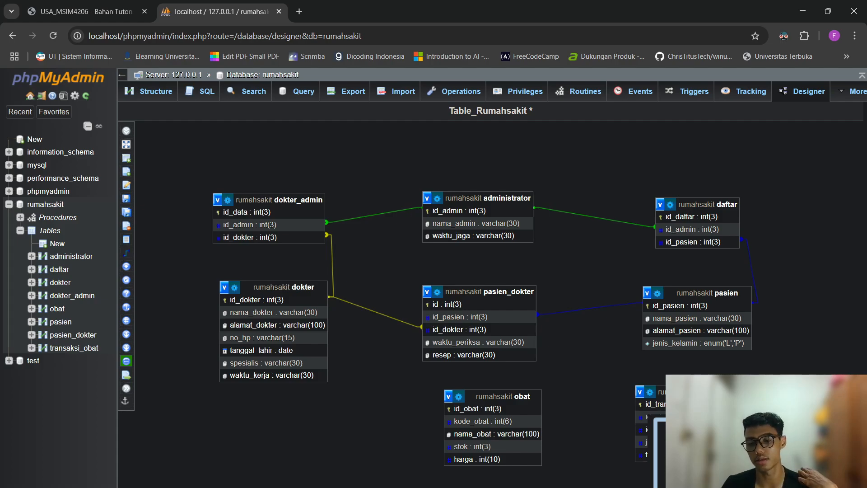
click(695, 476)
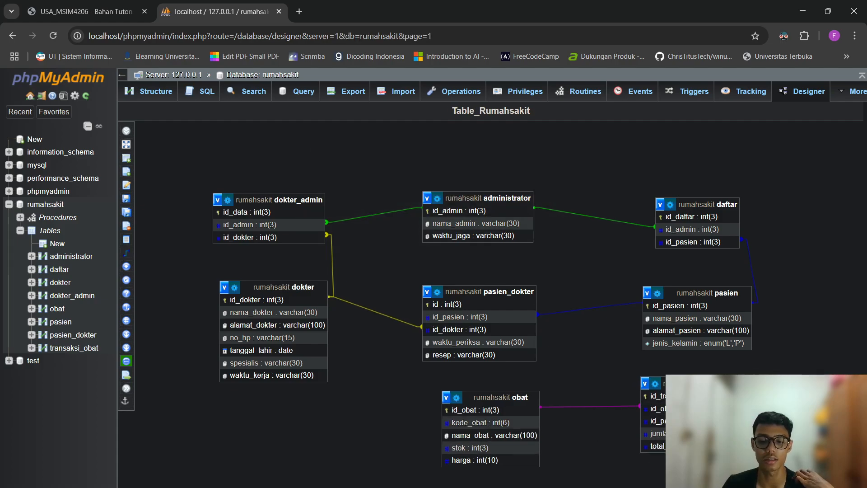
Begin a second relationship from pasien's id_pasien, then abandon it.
click(128, 253)
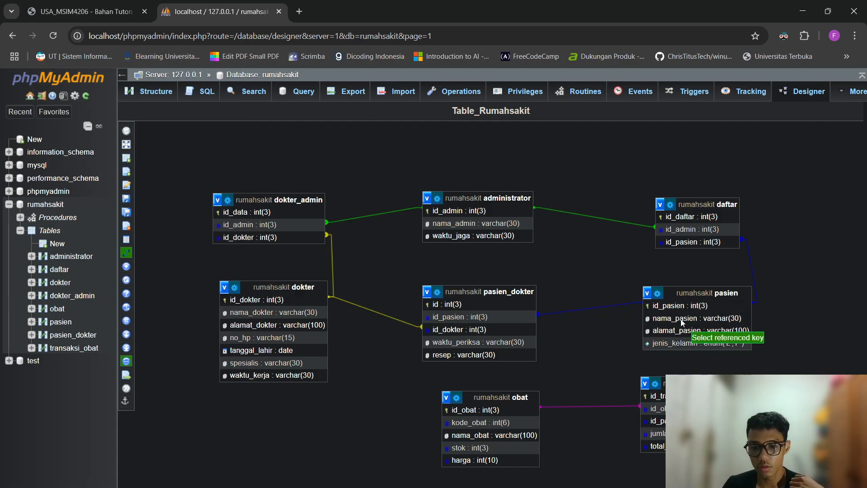
click(680, 307)
click(686, 421)
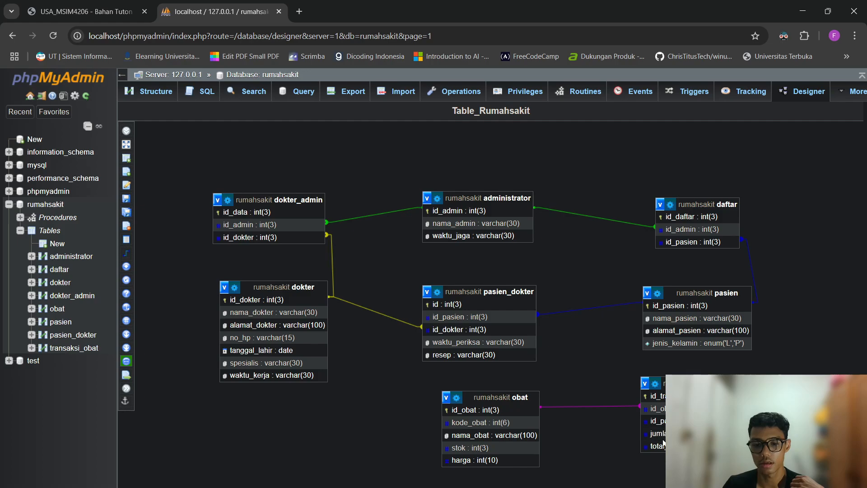
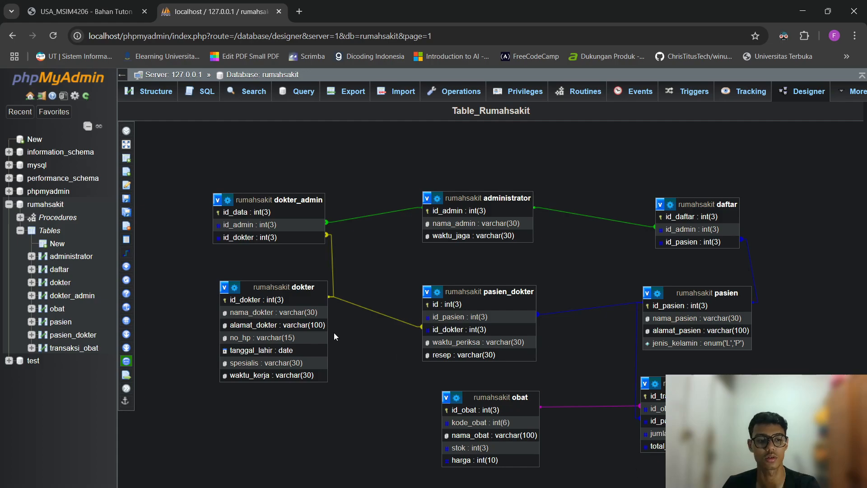
Browse the pasien table to see its six patient rows.
click(59, 322)
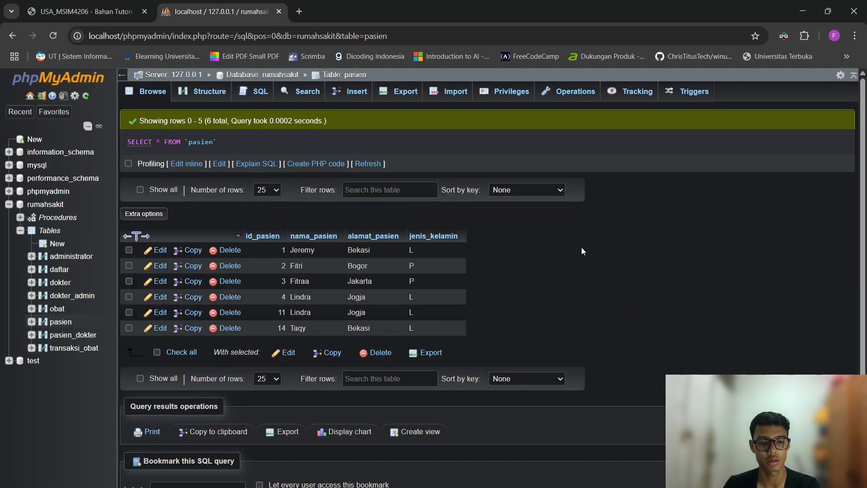
Open obat's insert form and enter id_obat 1 and kode_obat 1.
click(57, 309)
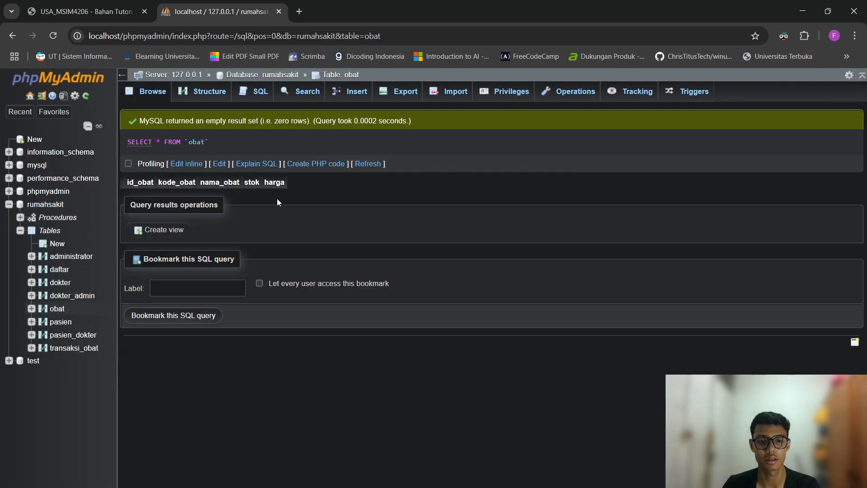
click(352, 91)
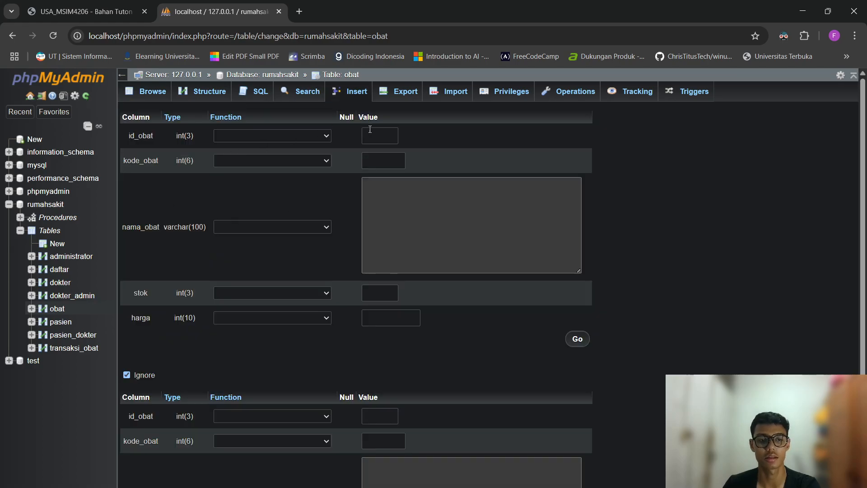
click(369, 131)
text(1)
click(391, 163)
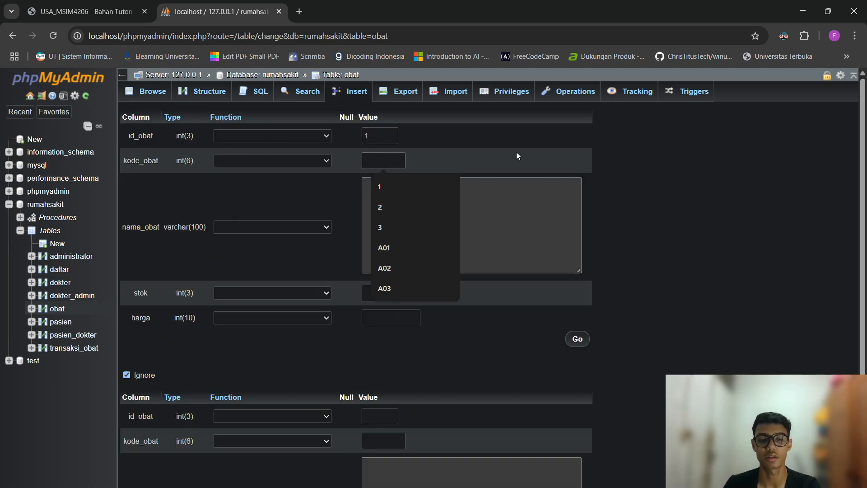
text(2)
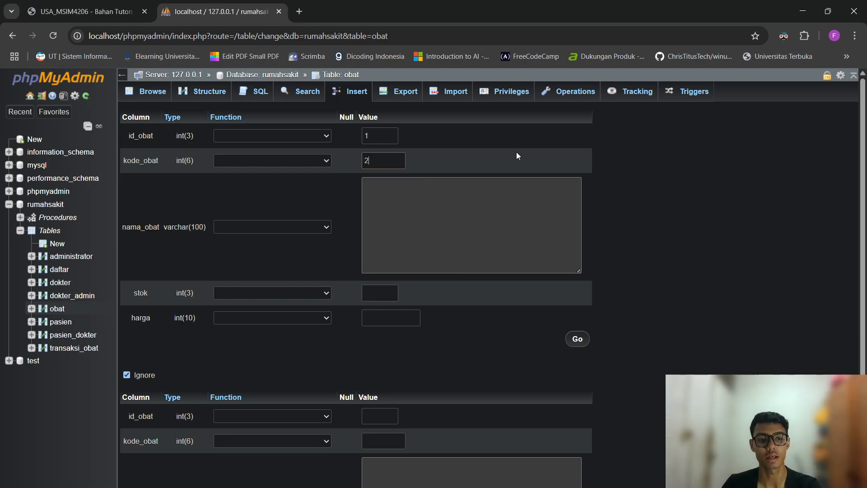
key(BackSpace)
text(1)
Fill in nama_obat Paracetamol, stok 100 and harga 10000, and save the row.
click(506, 211)
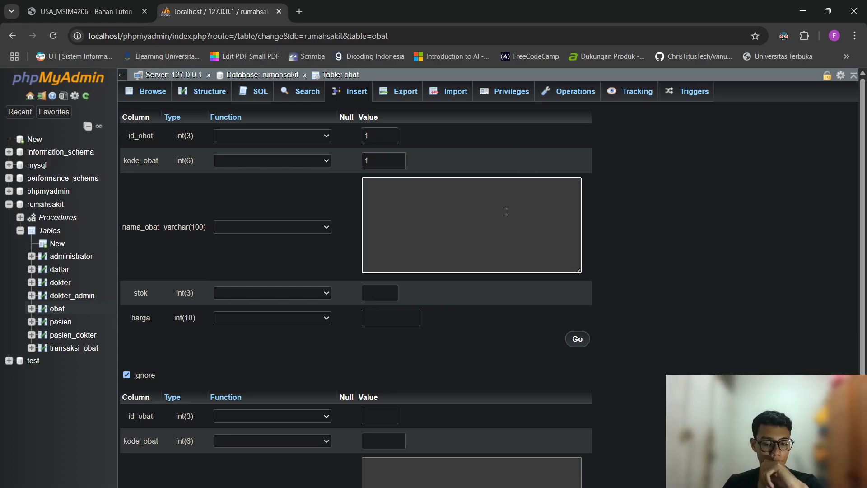
text(Para)
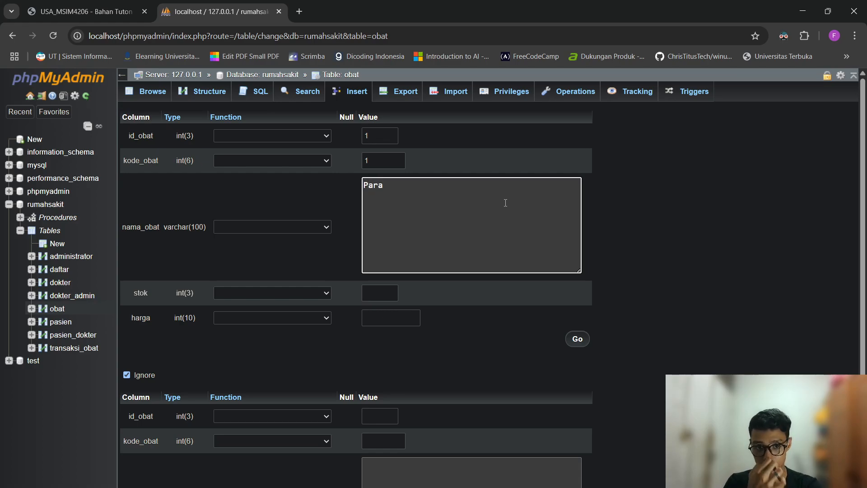
text(ceto)
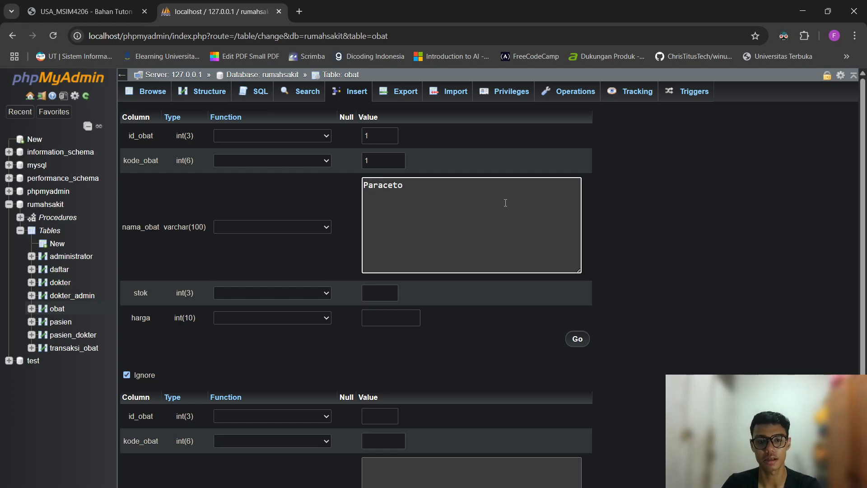
key(BackSpace)
text(amol)
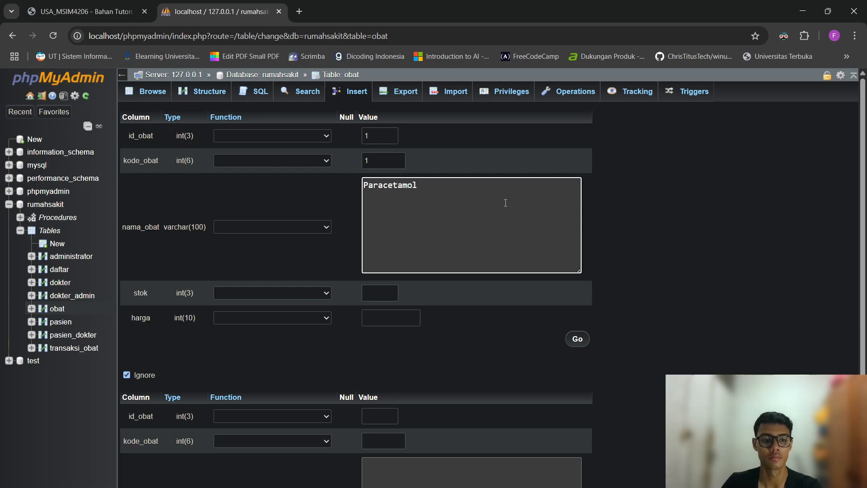
click(383, 297)
text(100)
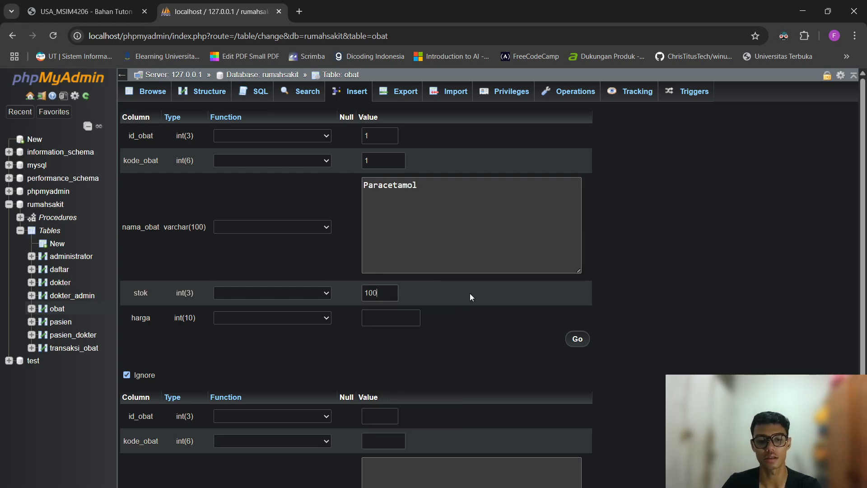
click(379, 323)
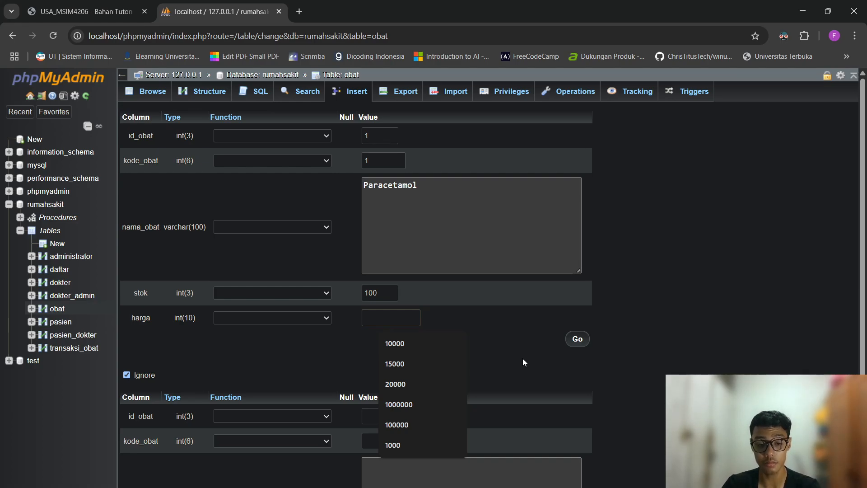
text(10000)
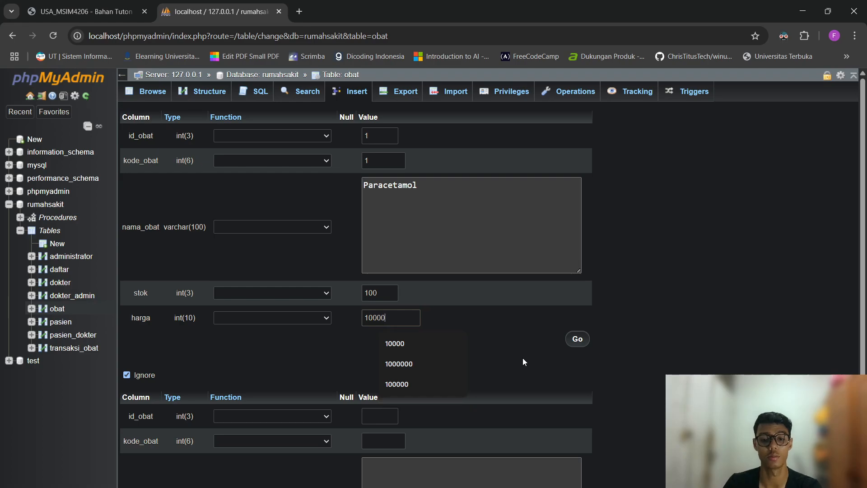
click(582, 340)
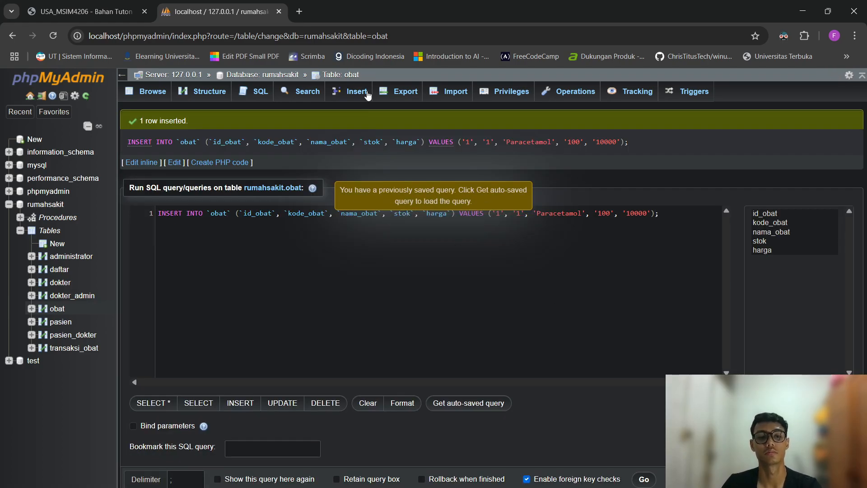
click(368, 94)
Start a second obat row with id_obat 2 and name Intunal.
click(384, 135)
text(2)
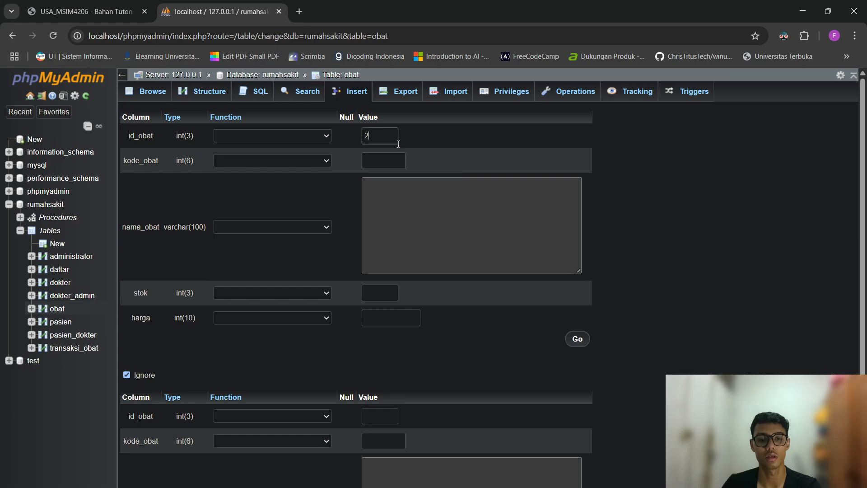
click(457, 208)
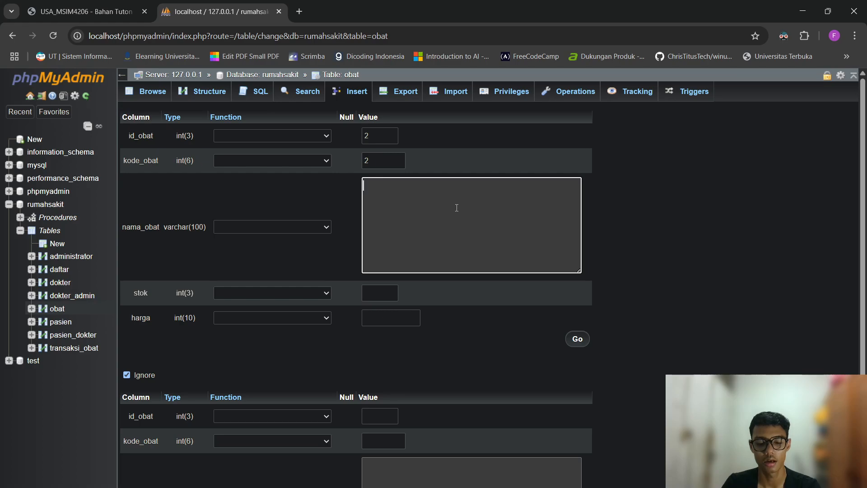
text(Intunal)
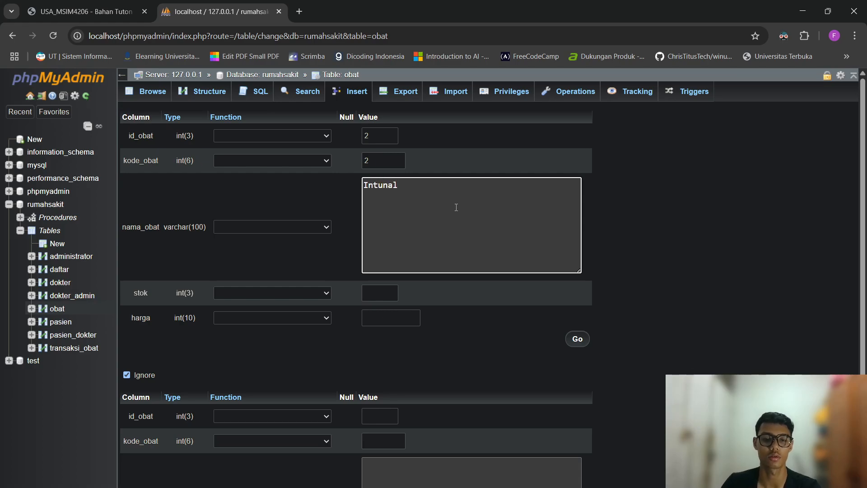
click(442, 302)
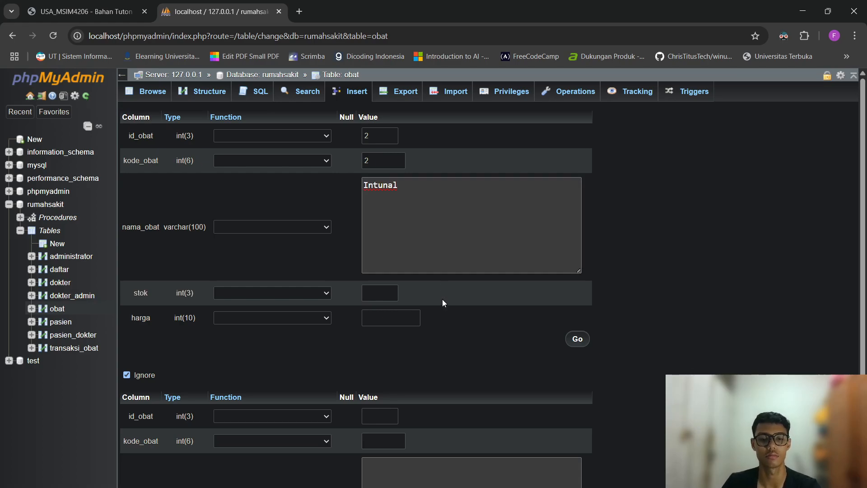
Set Intunal's stok to 50 and harga to 15000, save it, and view obat's structure.
click(377, 293)
text(50)
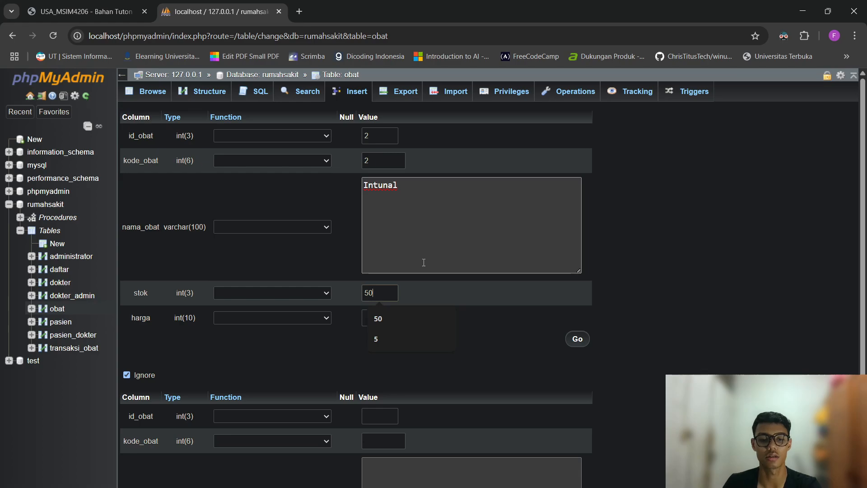
click(413, 318)
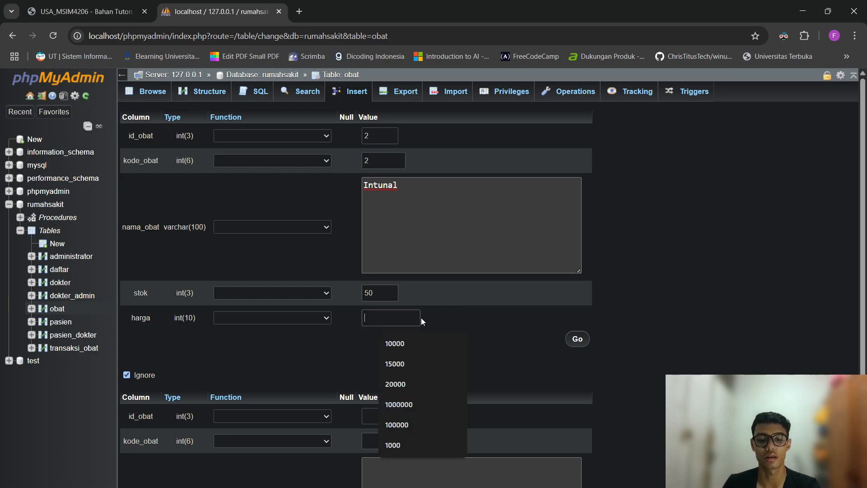
text(15000)
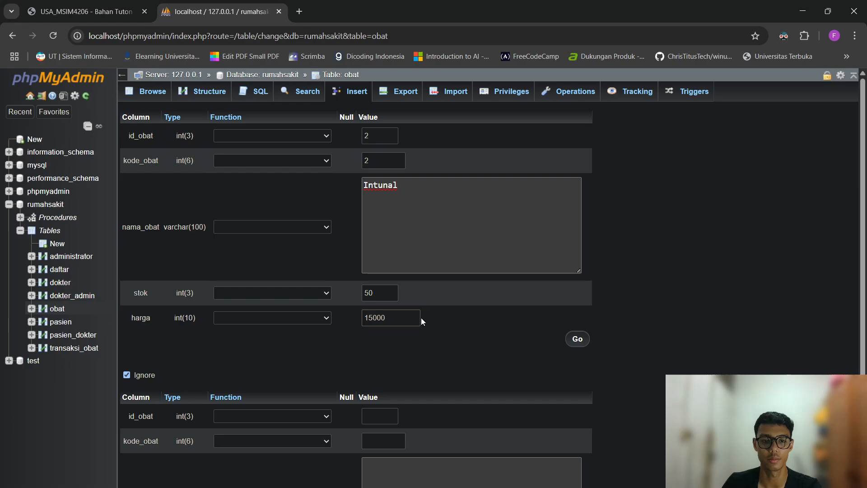
right_click(464, 319)
click(562, 365)
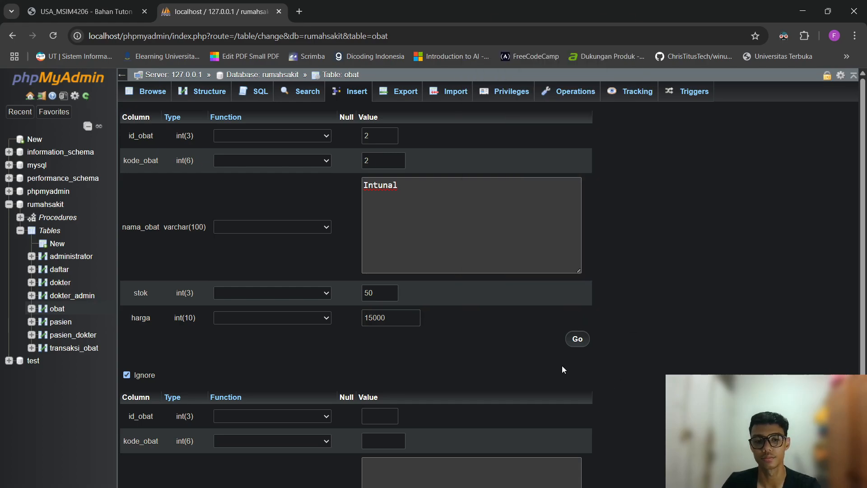
click(570, 342)
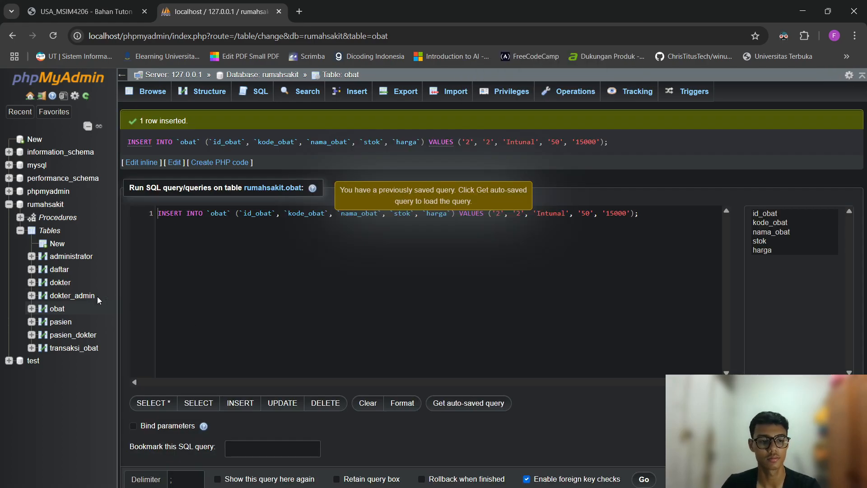
click(55, 309)
click(214, 103)
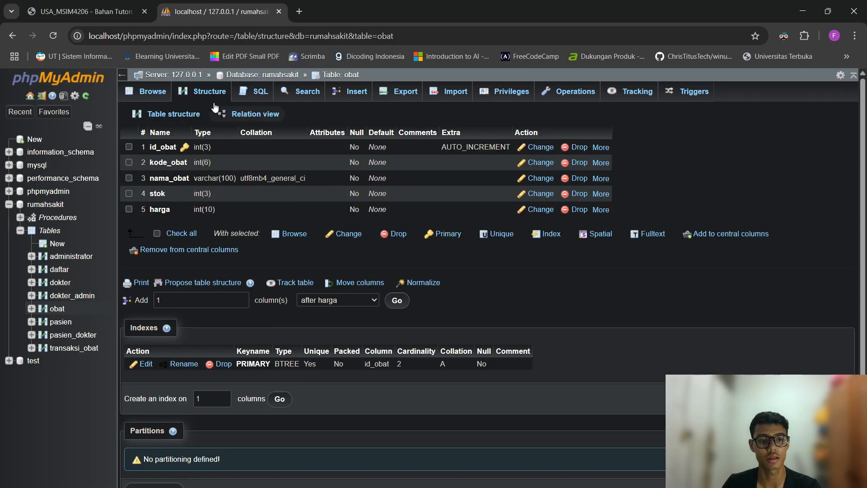
Browse obat's rows, then open rumahsakit's Triggers page and cancel a new-trigger dialog.
click(156, 94)
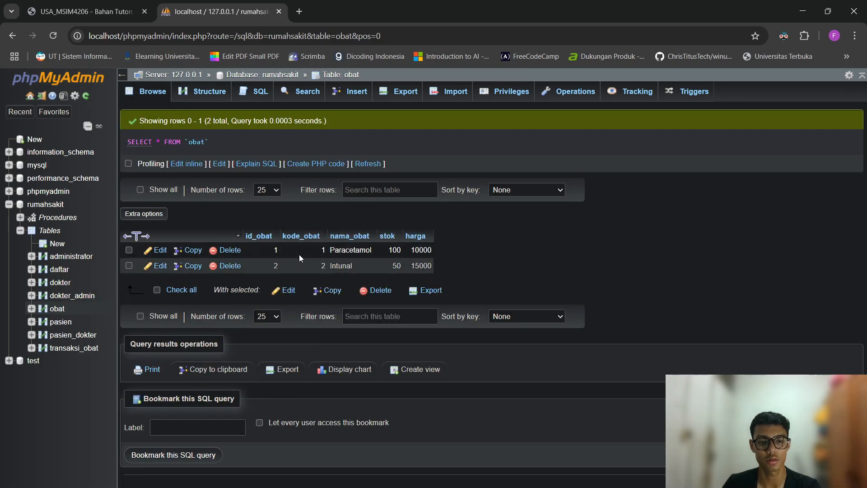
click(49, 205)
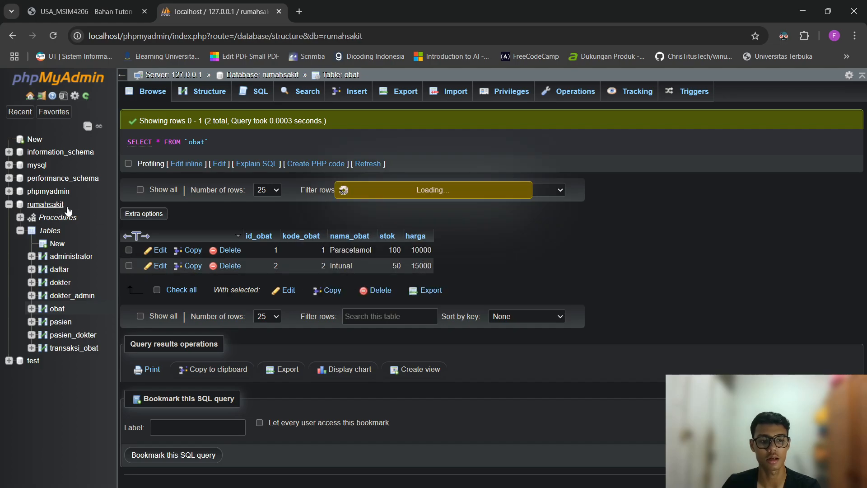
click(700, 93)
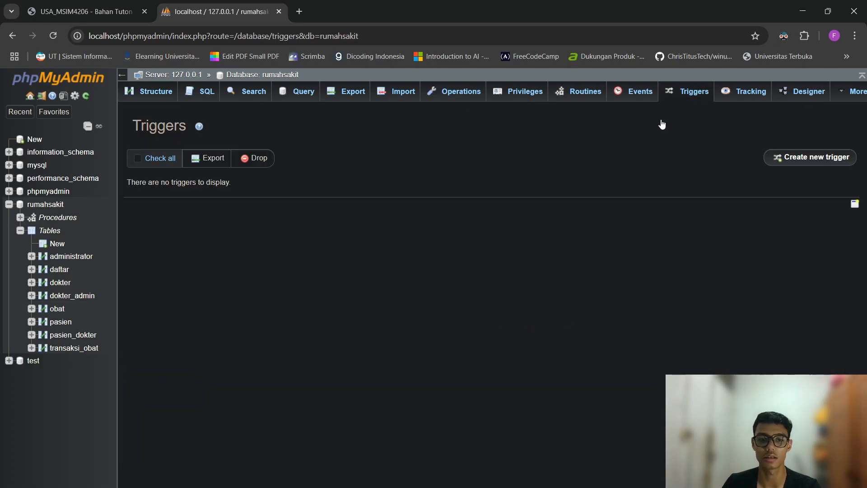
click(780, 154)
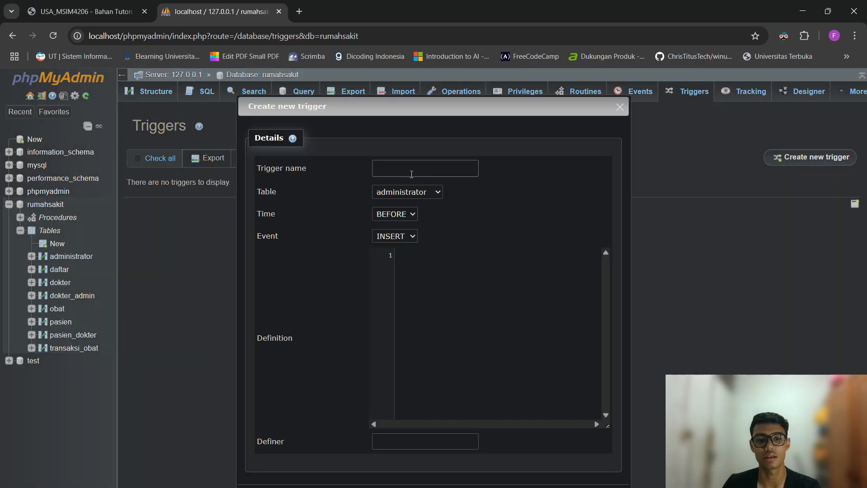
click(412, 172)
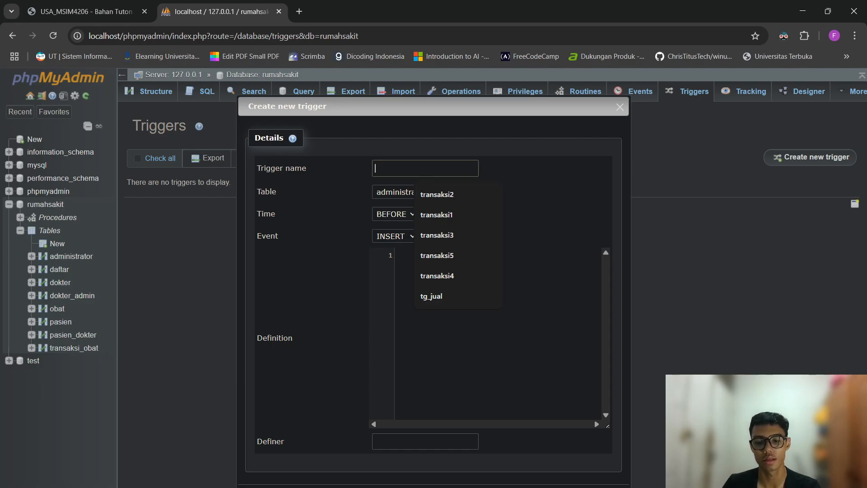
key(Escape)
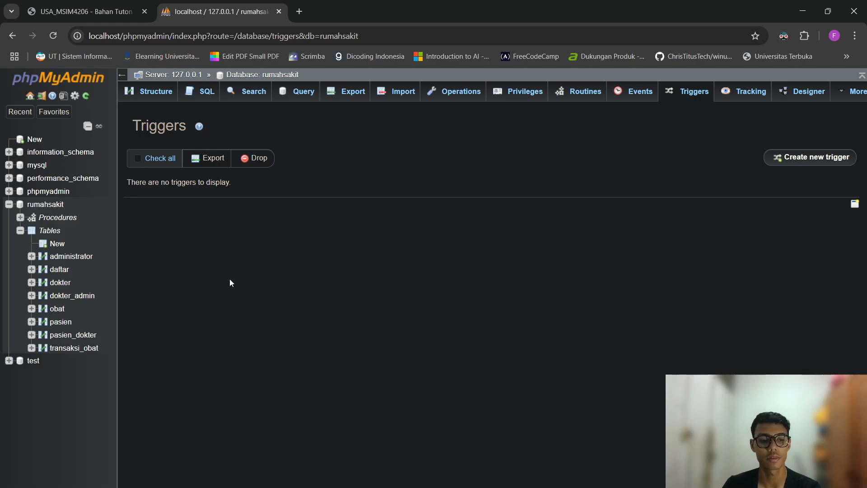
Recheck the obat rows and return to rumahsakit's empty Triggers list.
click(56, 309)
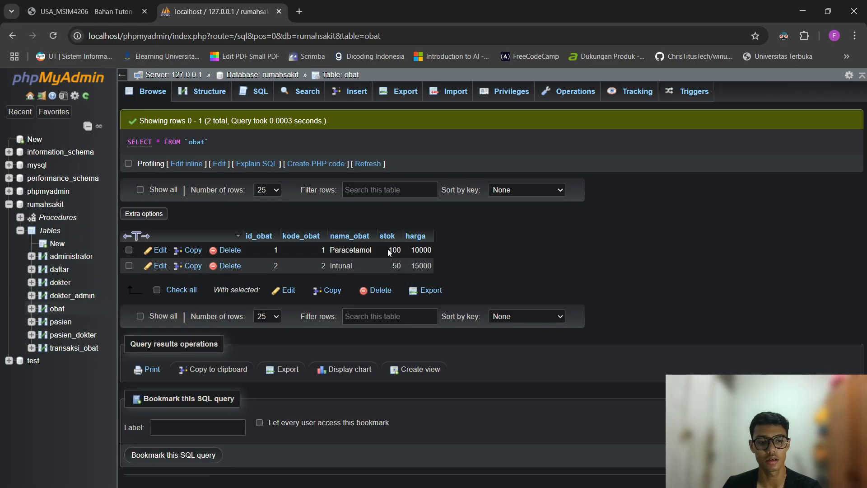
drag(389, 253, 401, 264)
click(498, 268)
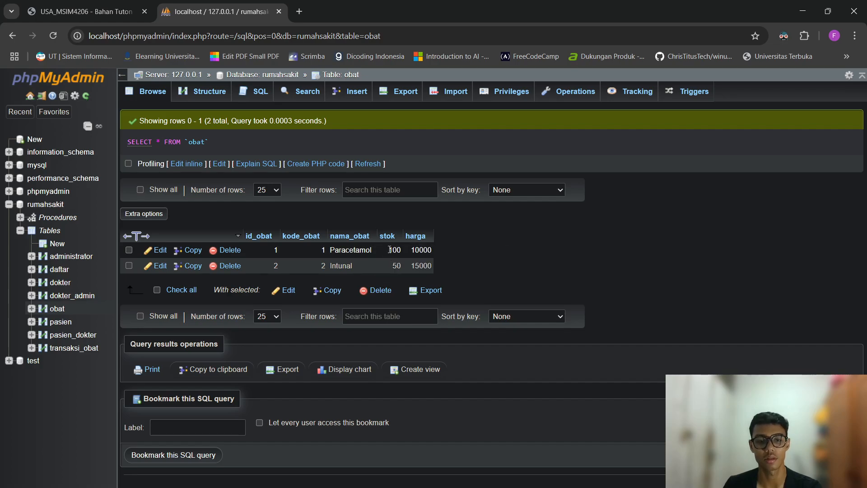
click(51, 231)
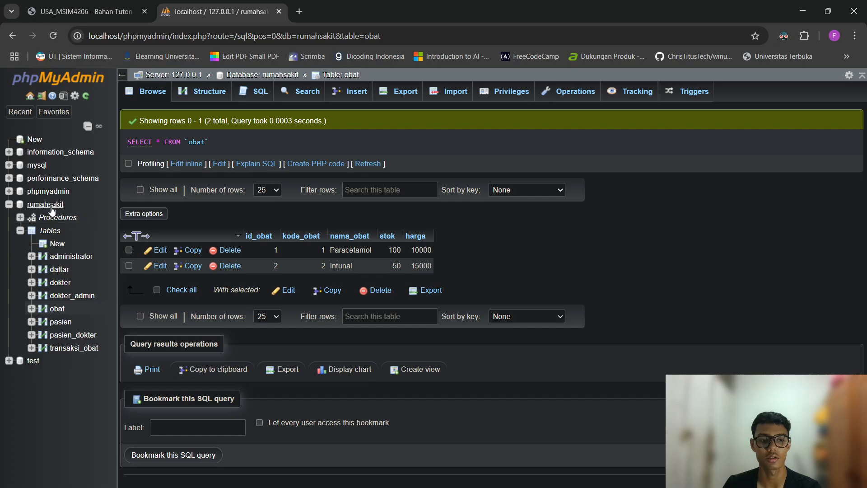
click(669, 90)
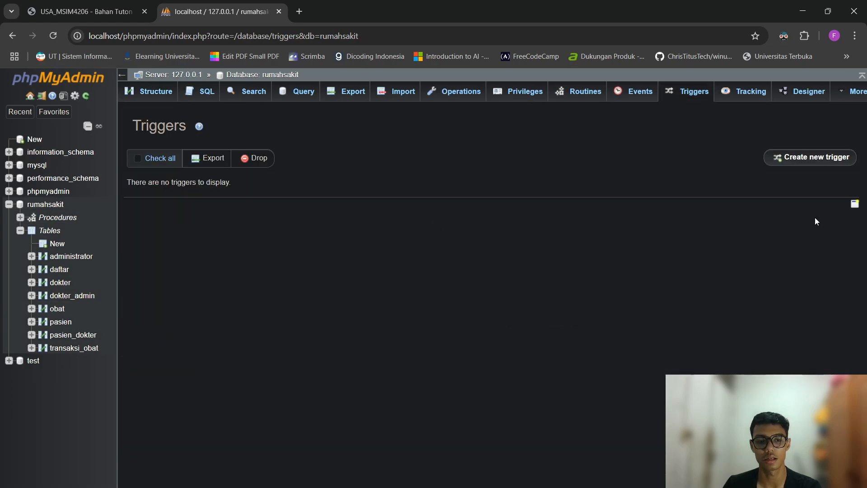
Define a new trigger penjualan_stok on transaksi_obat, firing AFTER INSERT.
click(811, 157)
click(431, 176)
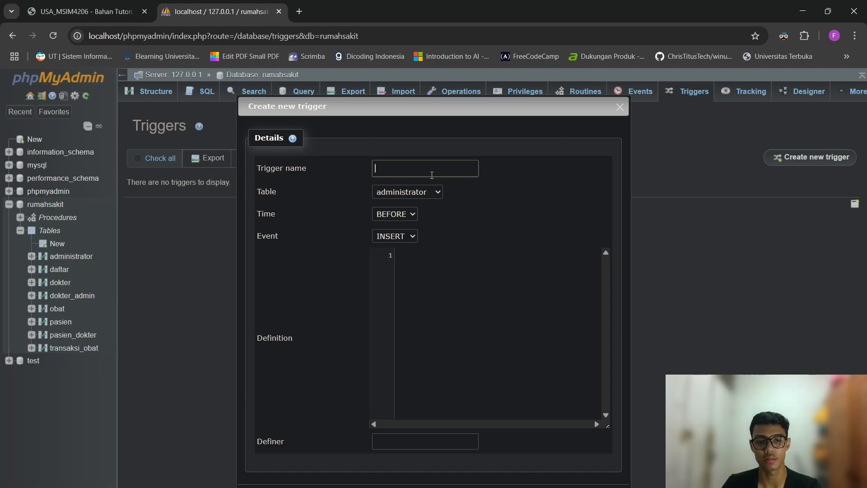
text(stok)
key(BackSpace)
key(BackSpace)
key(BackSpace)
key(BackSpace)
text(pen)
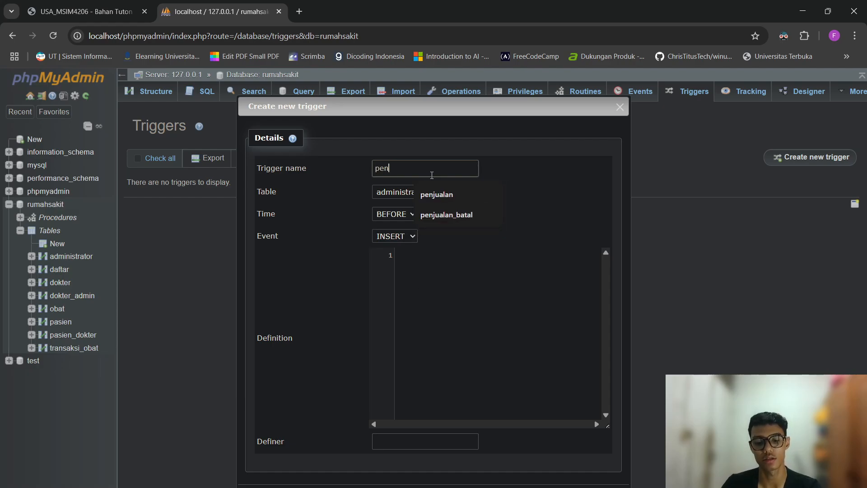
text(jualan_stok)
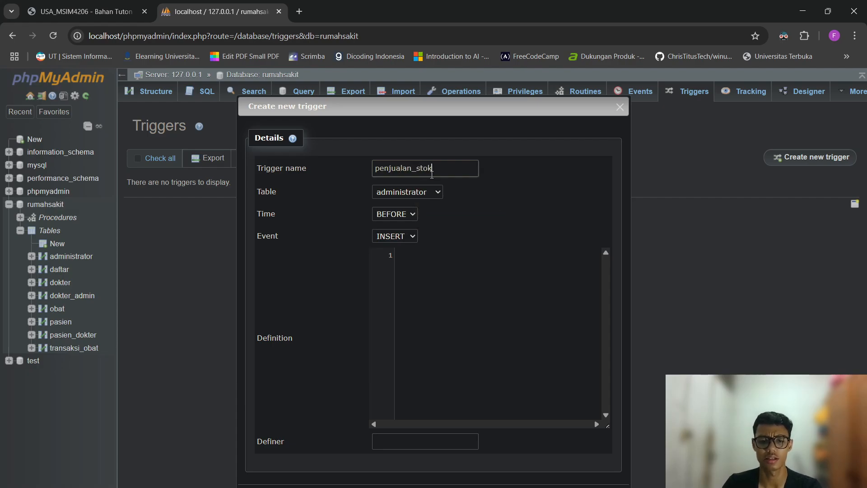
click(431, 191)
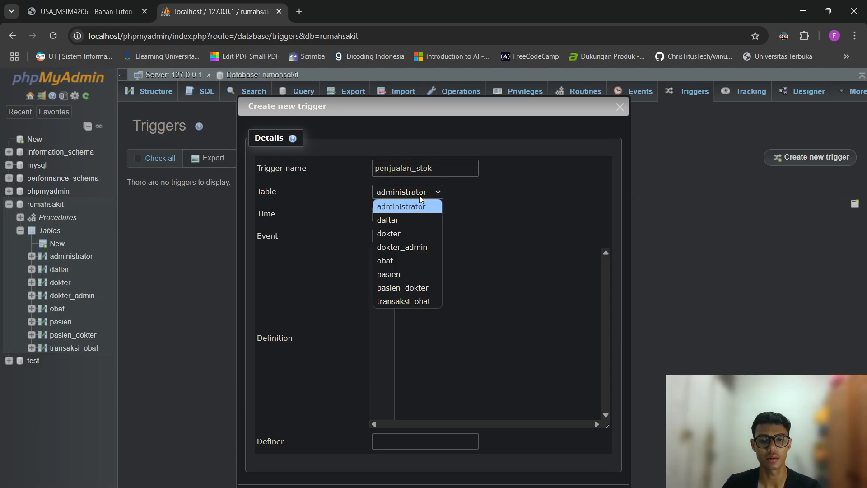
click(428, 303)
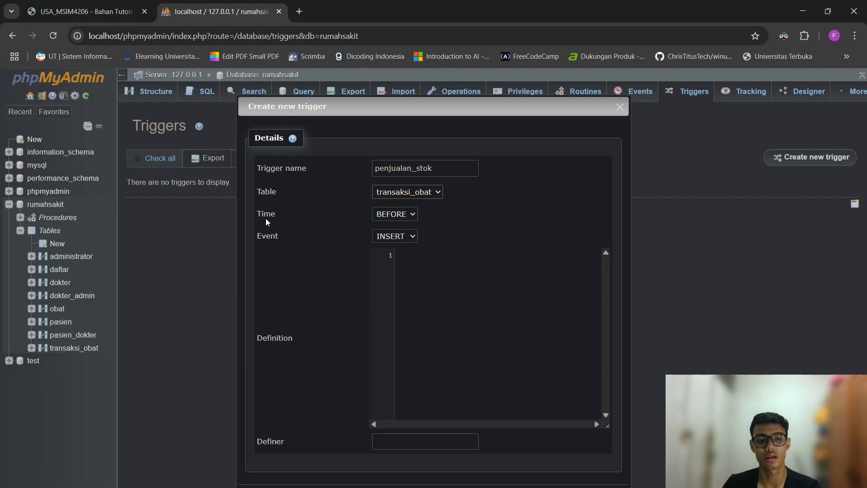
click(395, 215)
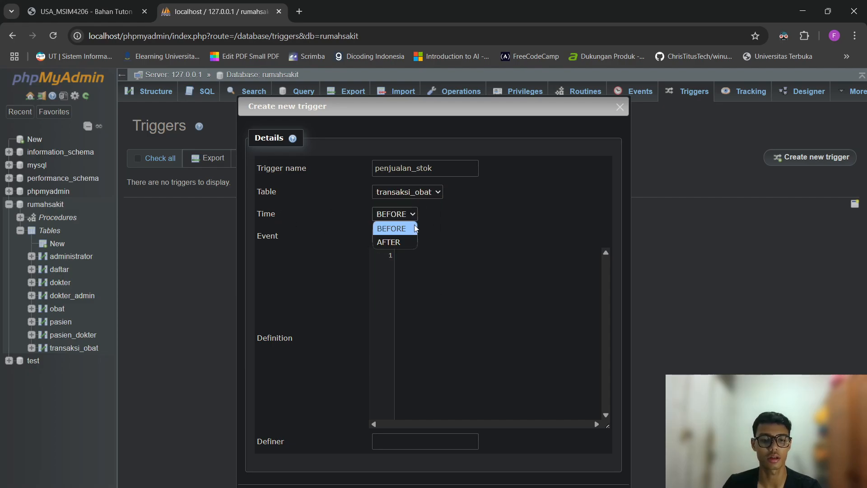
click(474, 231)
click(404, 236)
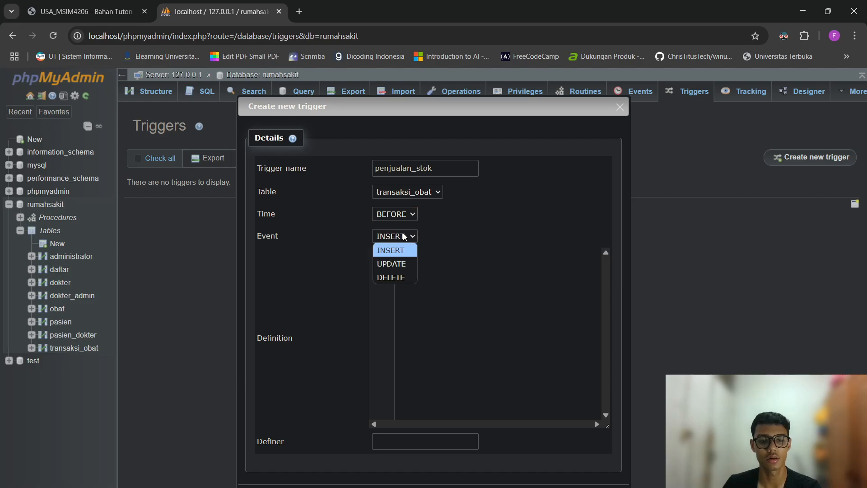
click(482, 293)
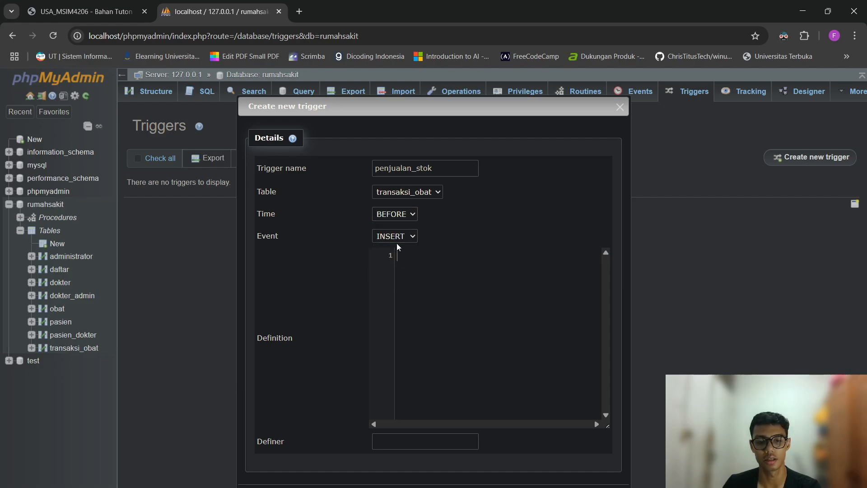
click(408, 213)
click(401, 243)
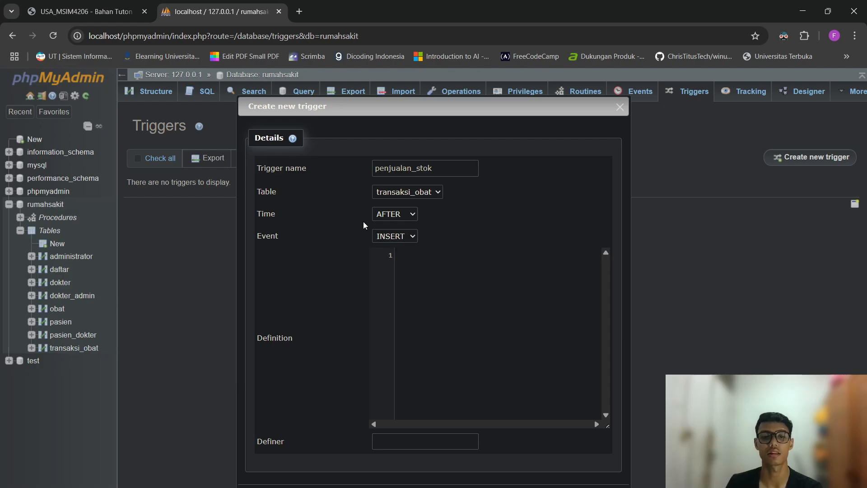
Write the definition: UPDATE obat SET stok = stok - NEW.jumlah WHERE id_obat = NEW.id_obat;.
click(470, 271)
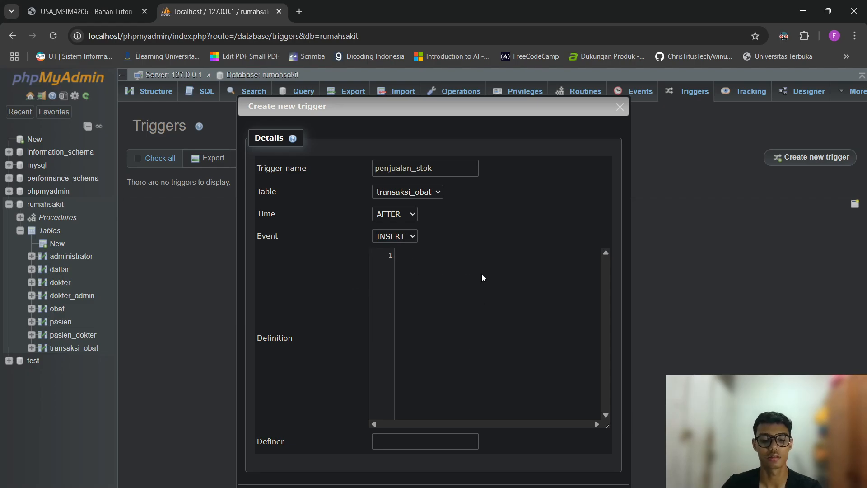
text(UPDATE )
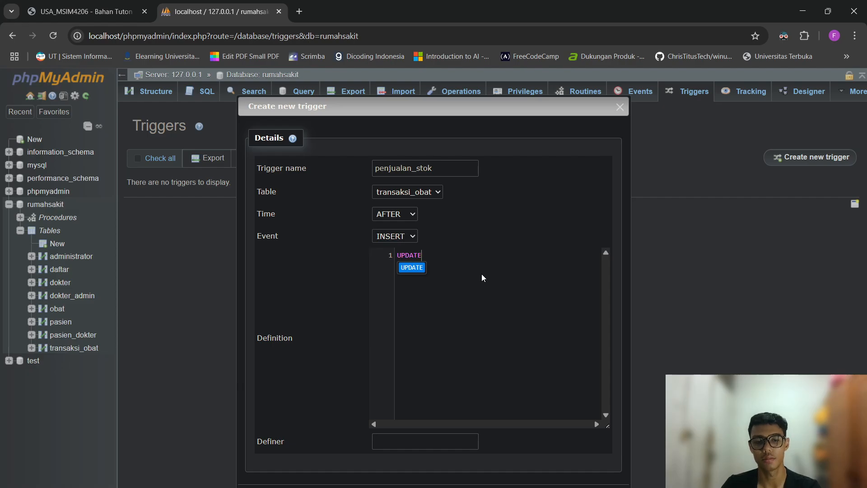
text(obat)
key(BackSpace)
key(BackSpace)
key(BackSpace)
key(BackSpace)
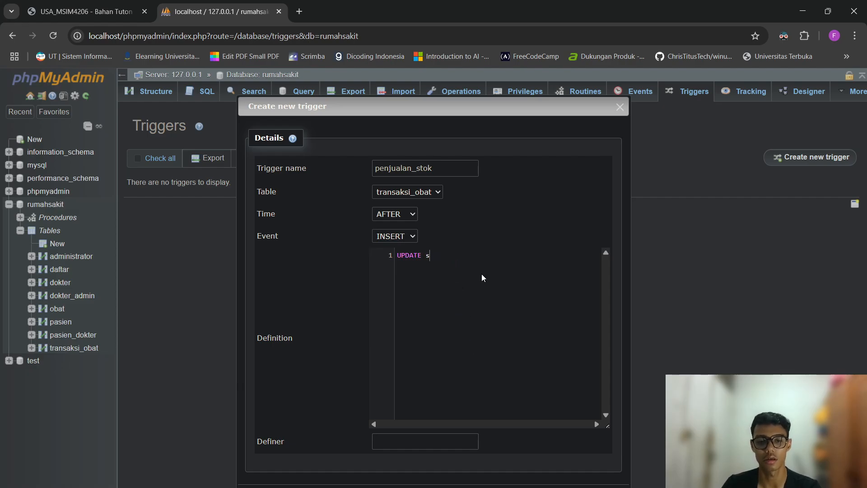
text(obat)
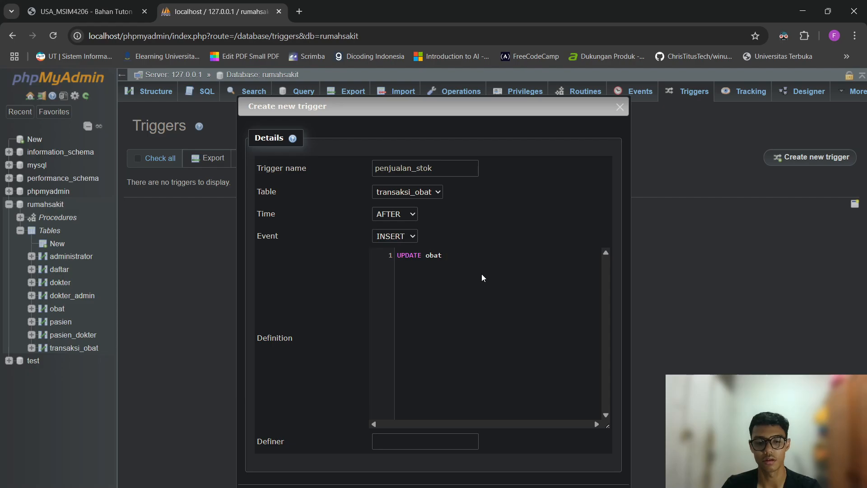
text(SET)
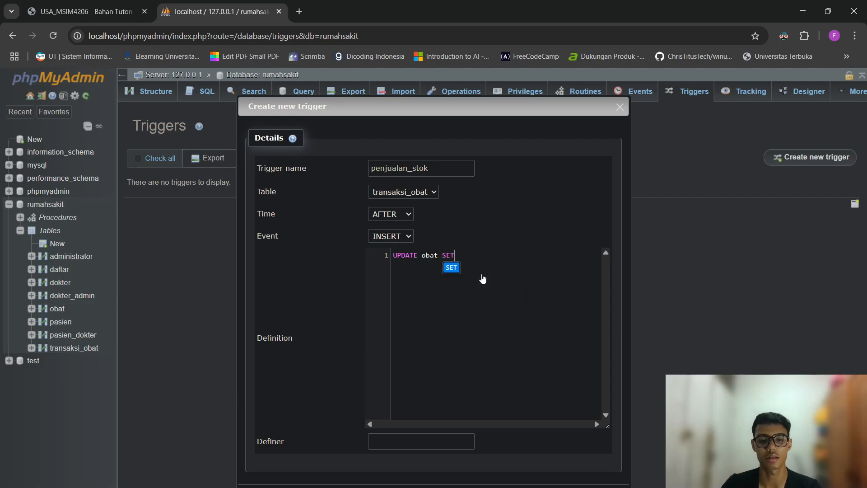
text( stok = s)
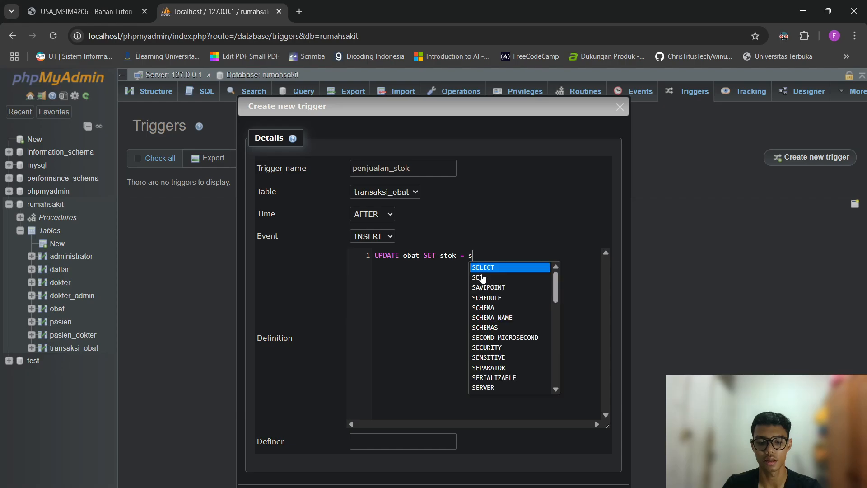
text(tok - NEW.)
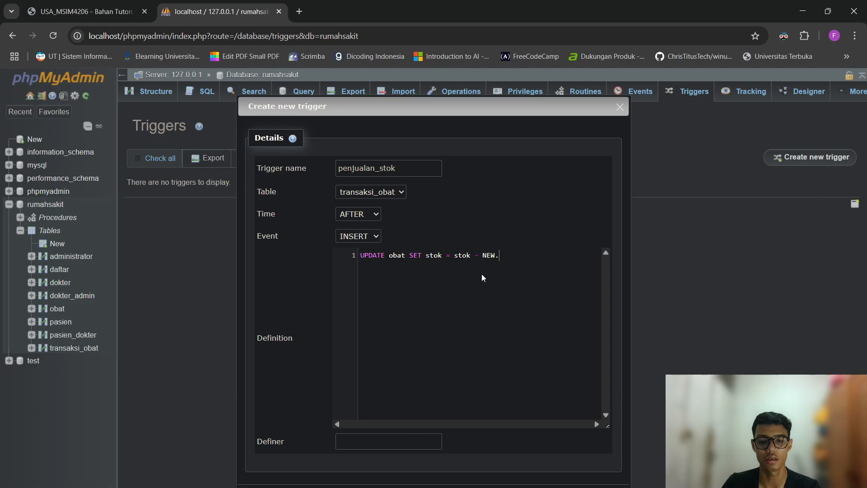
text(jumlah)
key(Return)
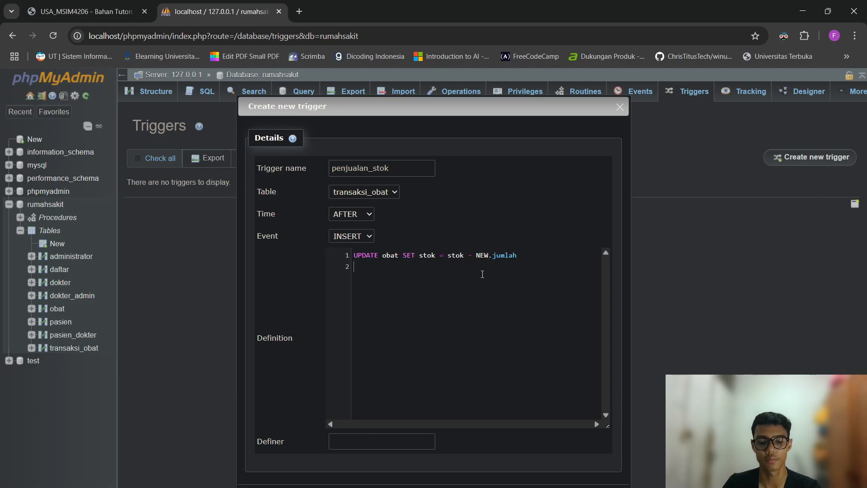
text(WHERE id)
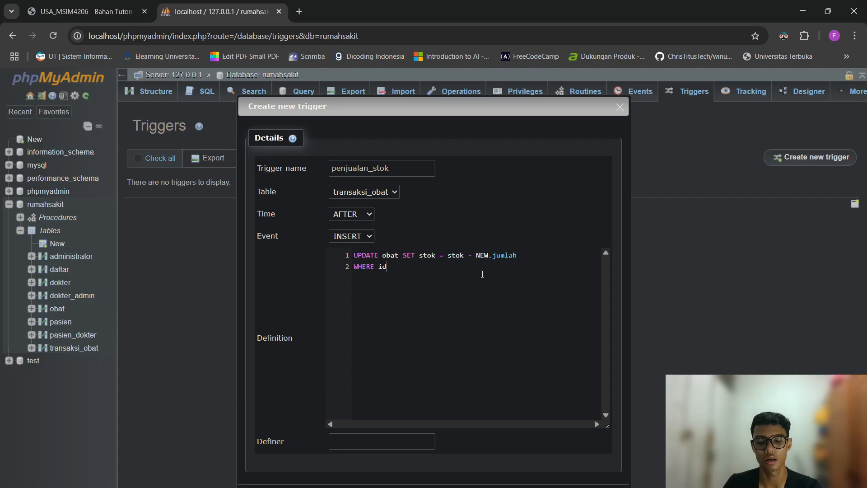
text(_obat =)
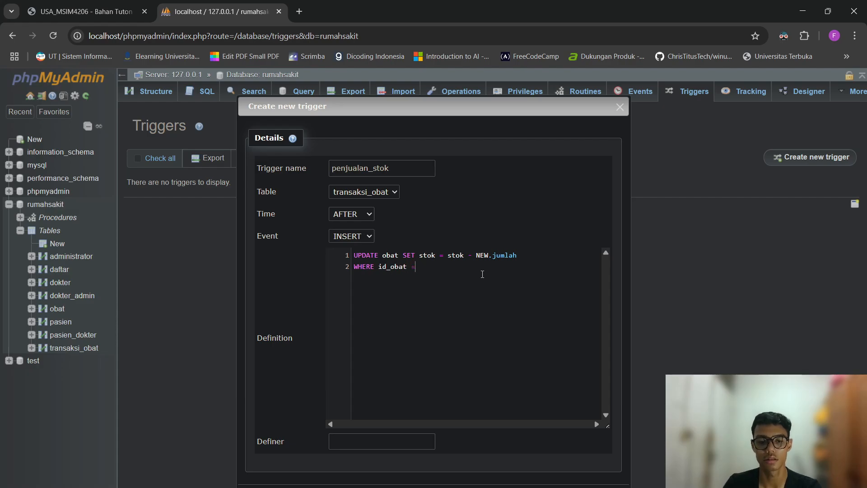
text( NEW.)
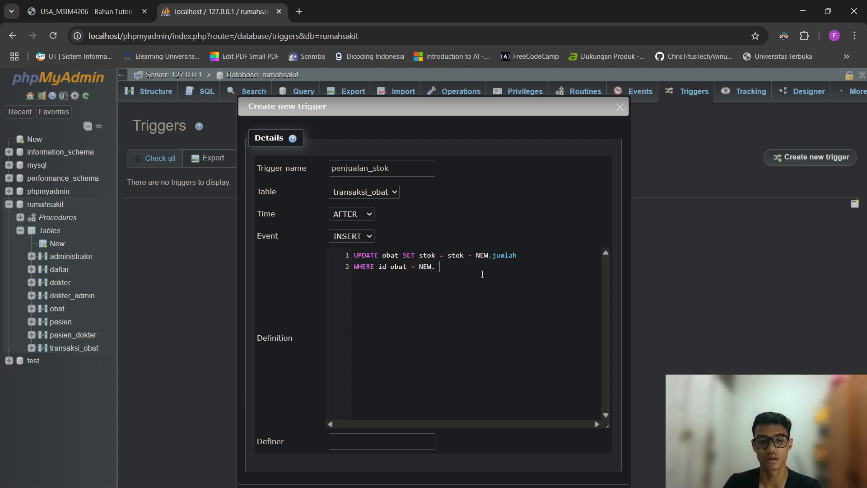
key(BackSpace)
text(id_obat)
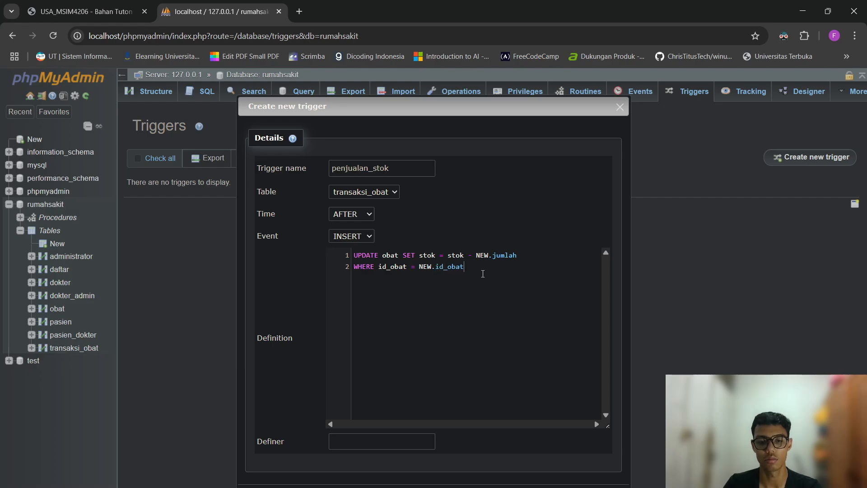
text(;)
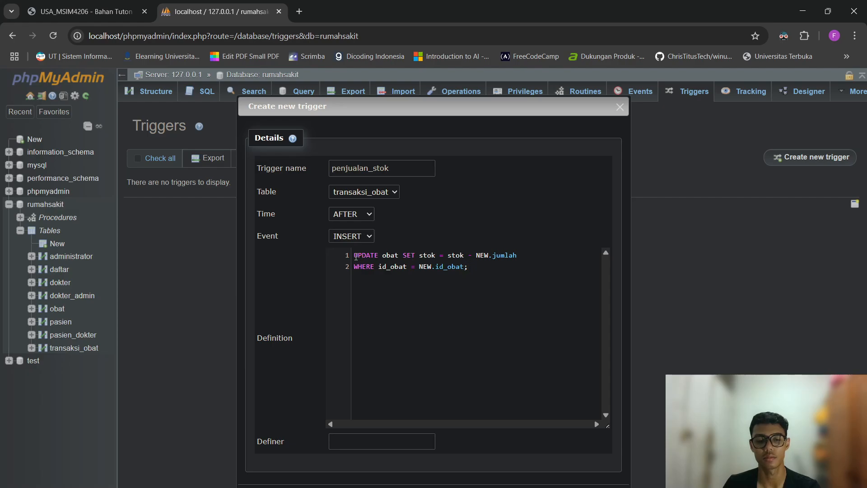
Highlight each part of the trigger definition while explaining how it updates stock.
drag(354, 256, 400, 260)
click(467, 304)
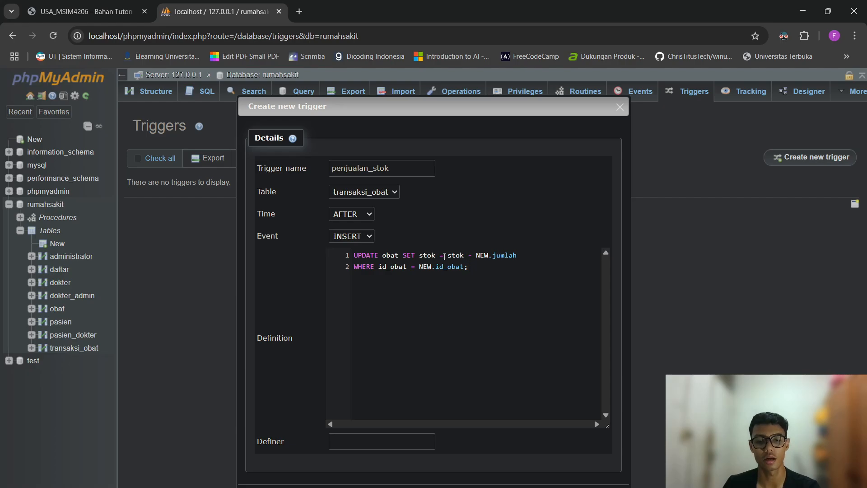
drag(425, 255, 465, 255)
click(462, 276)
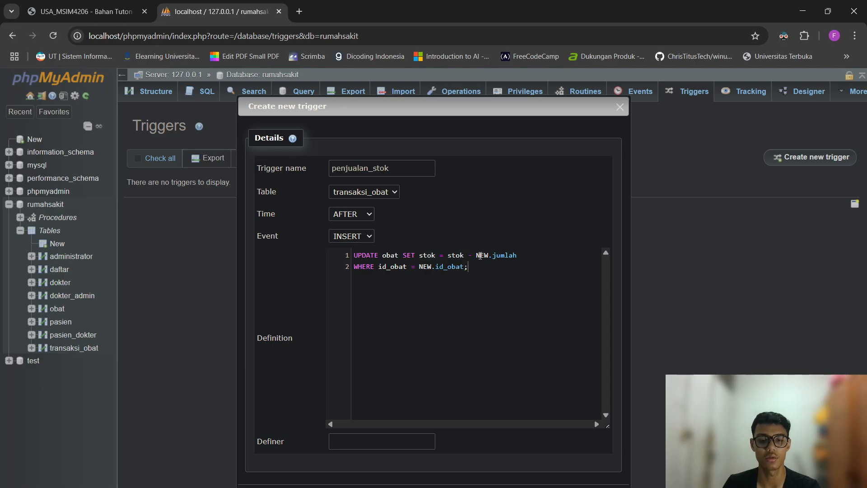
drag(476, 256, 523, 255)
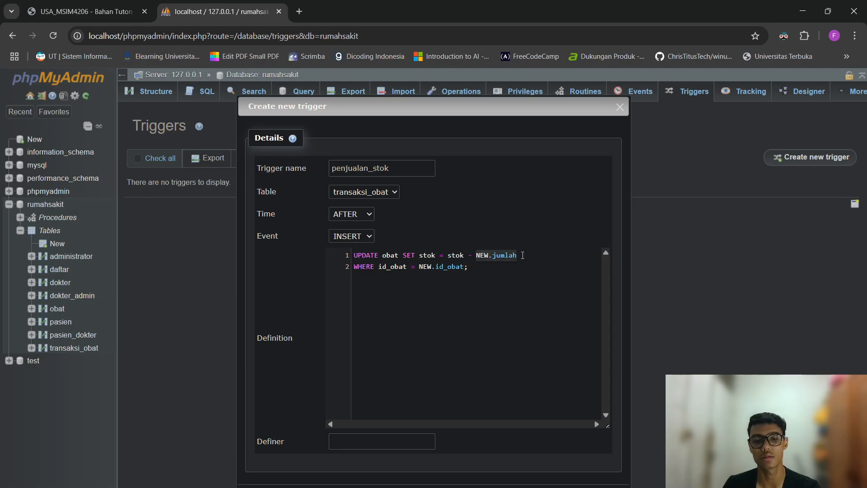
click(540, 276)
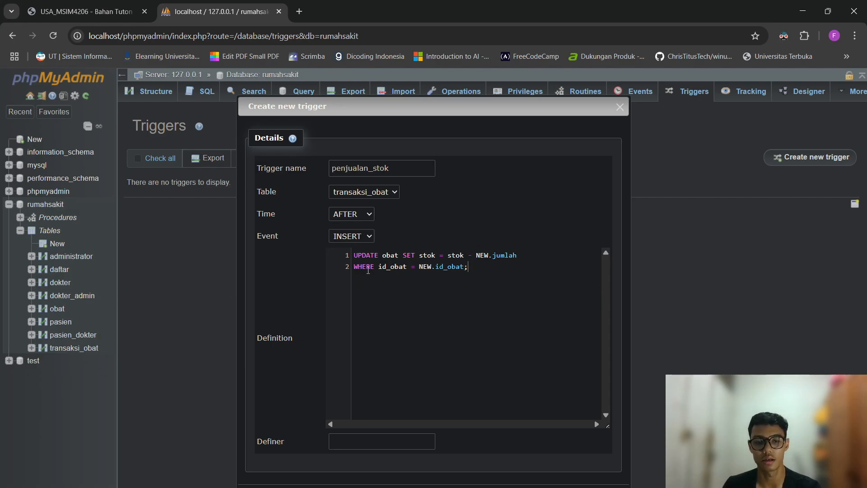
drag(380, 266, 406, 267)
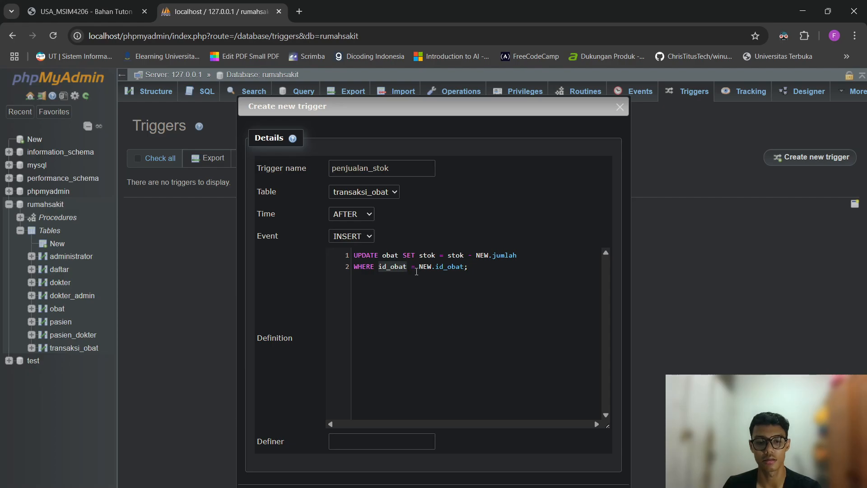
drag(419, 266, 467, 267)
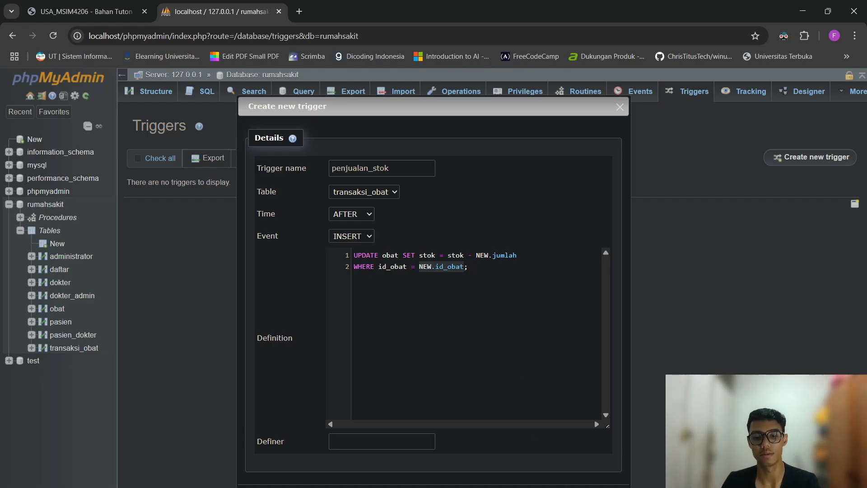
Save the penjualan_stok trigger, then start a new routine from the Routines page.
click(573, 487)
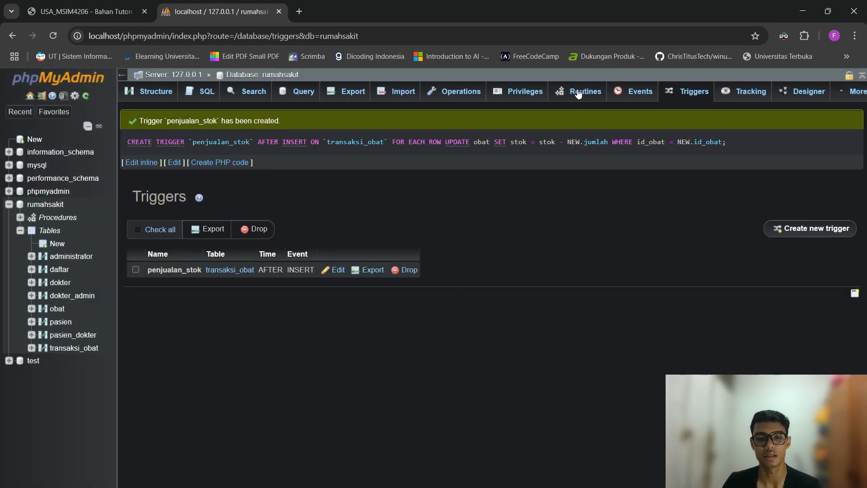
click(578, 93)
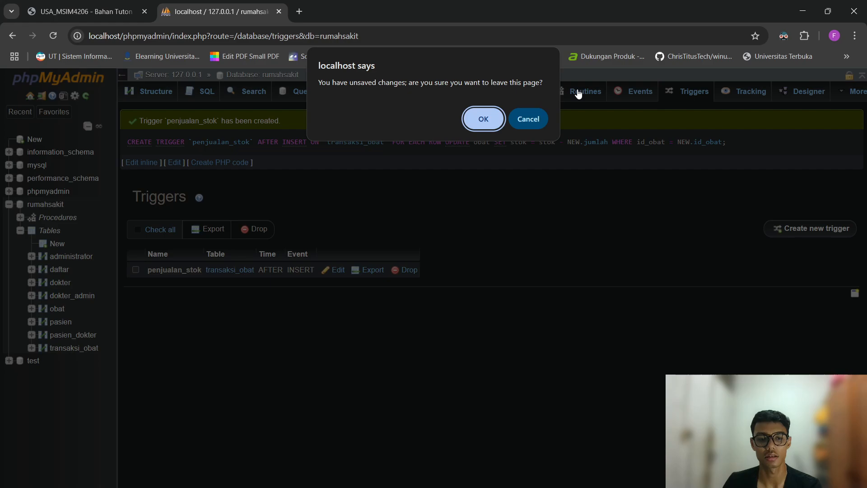
click(492, 118)
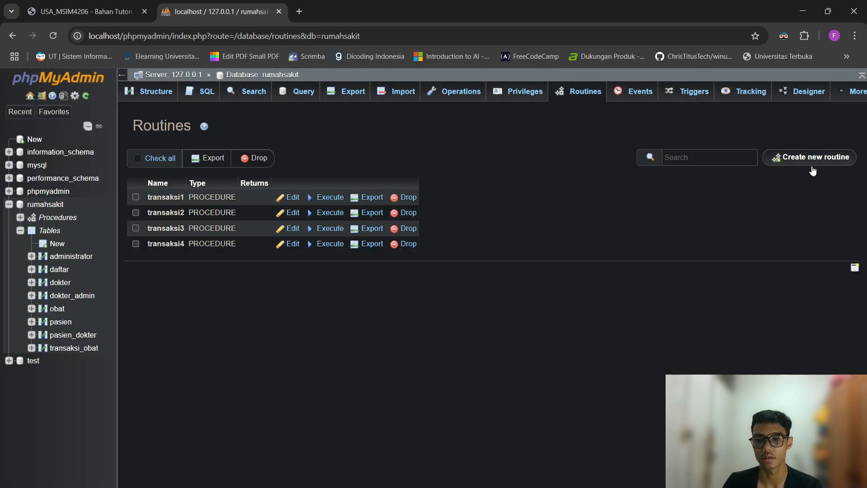
click(811, 158)
Name the routine transaksi5 and remove its empty default parameter.
text(tran)
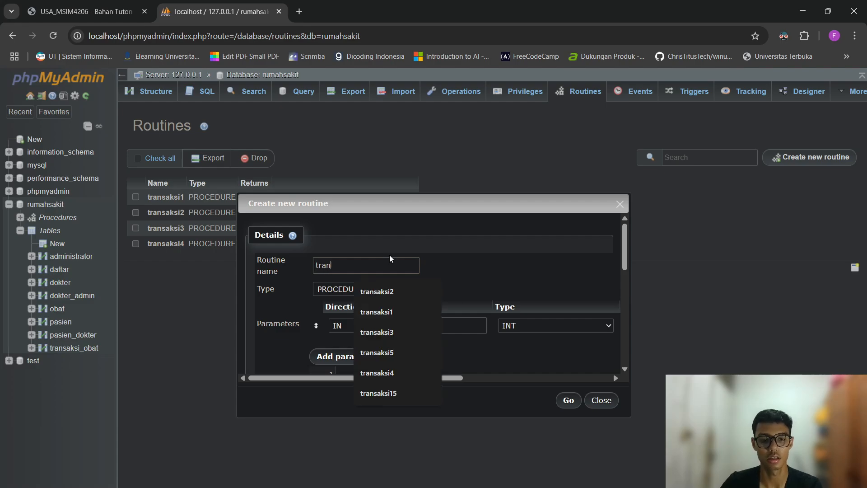
text(saksi5)
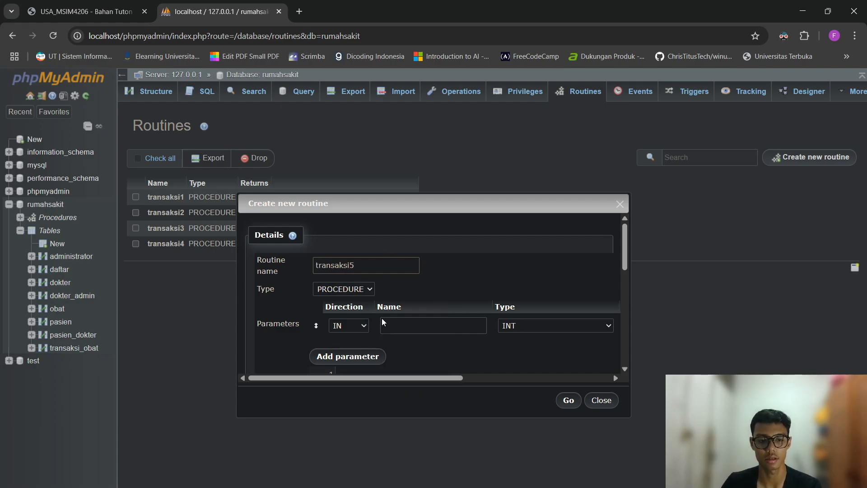
drag(378, 376, 620, 371)
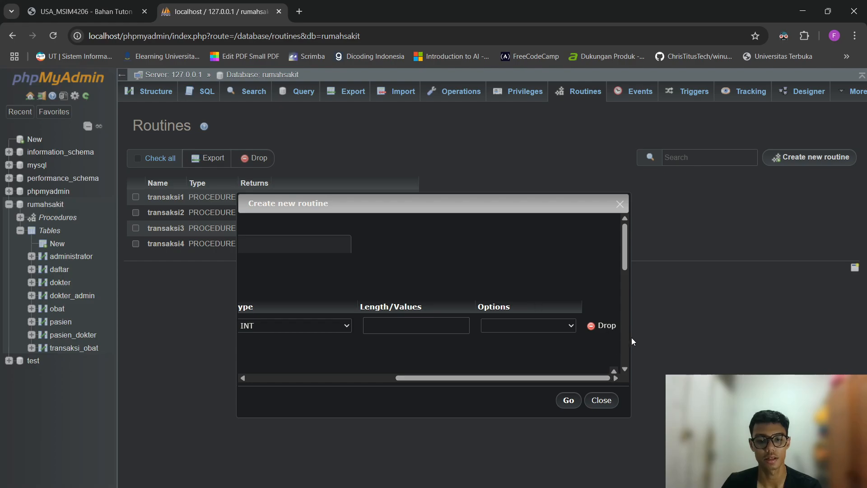
click(598, 325)
scroll(489, 269, down, 2)
Begin the body with BEGIN, START TRANSACTION; and an INSERT INTO transaksi_obat column list.
text(BEGIN)
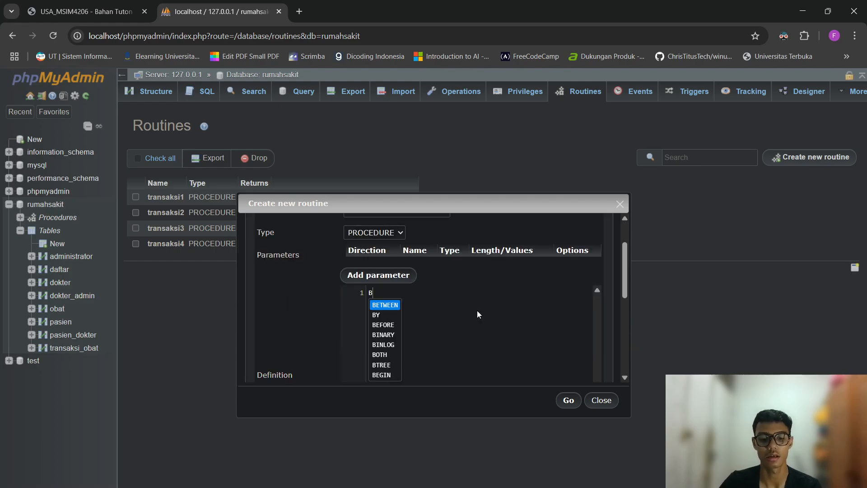
key(Return)
text(START)
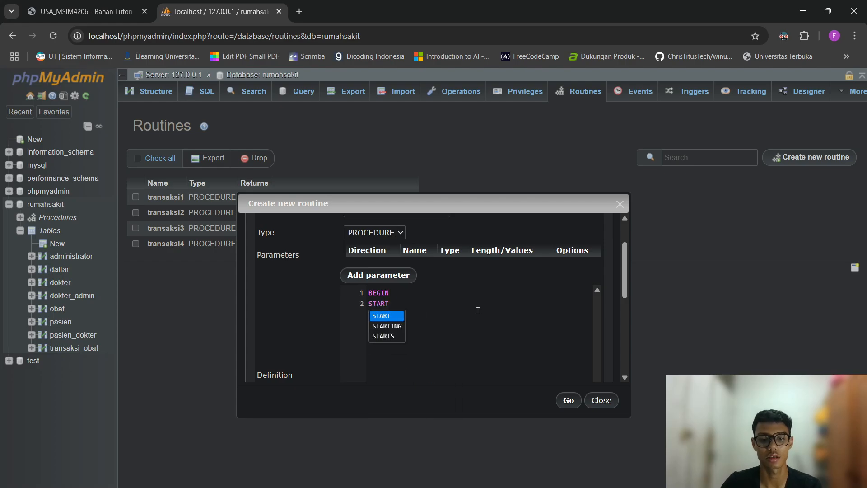
text( TRANSACTION;)
key(Return)
key(Return)
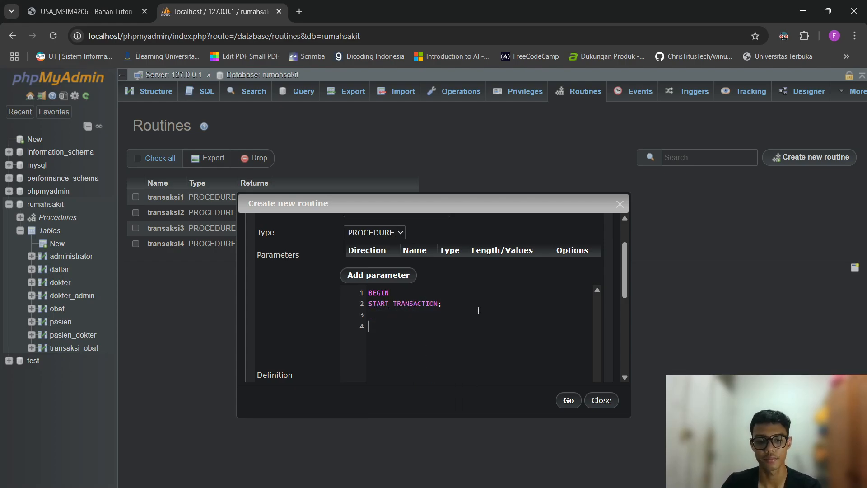
text(INSERT INTO )
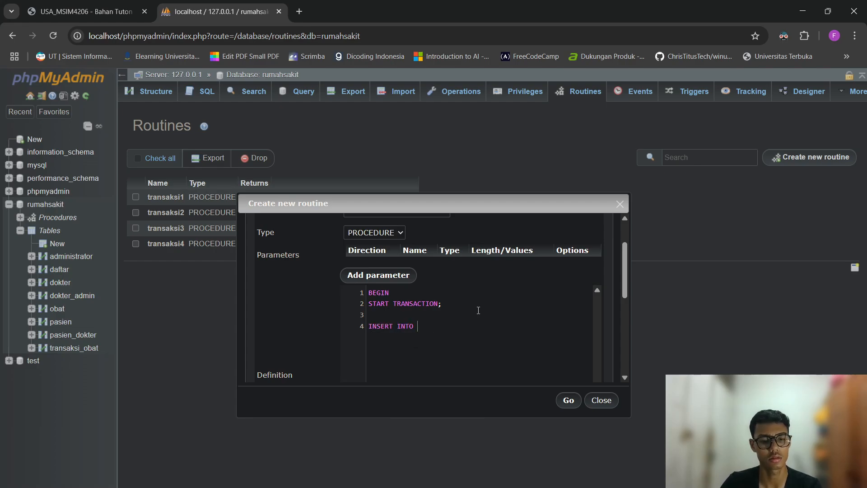
text(transaksi_obat)
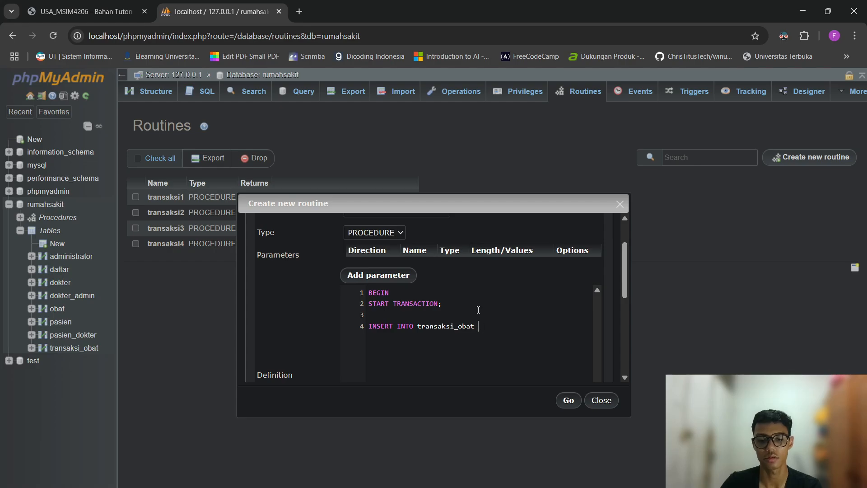
text( (id_)
text(transaksi, id_)
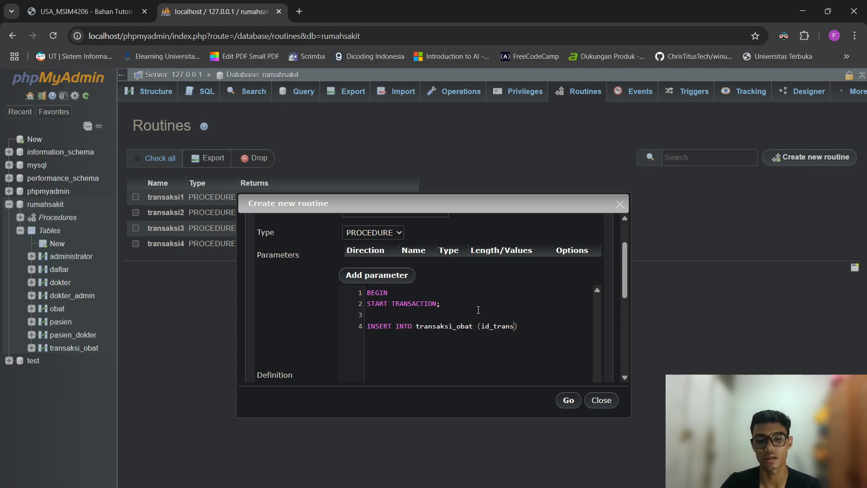
text(obat, )
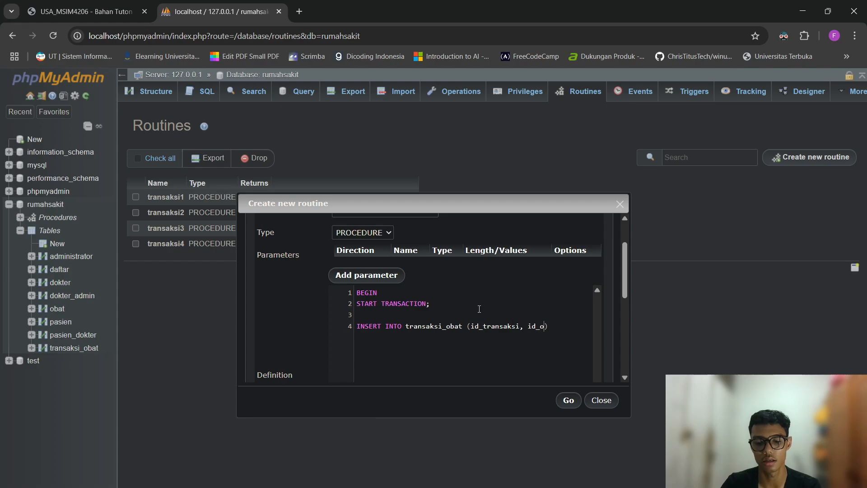
text(id_)
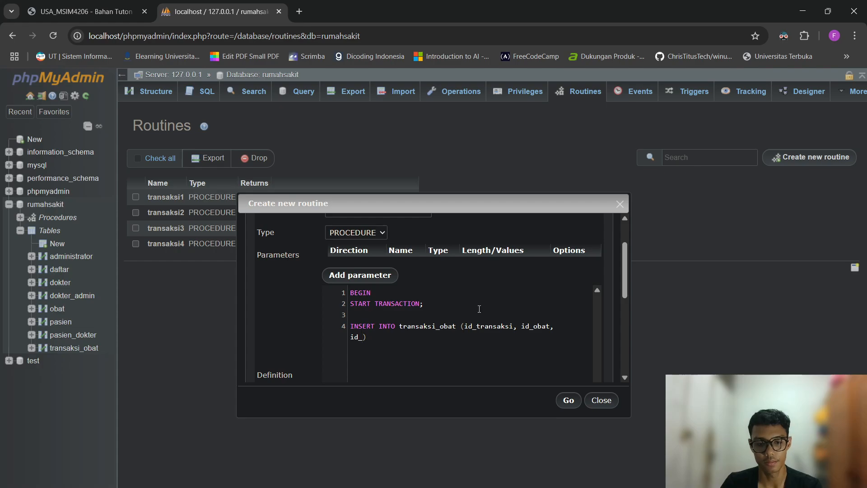
text(pasien)
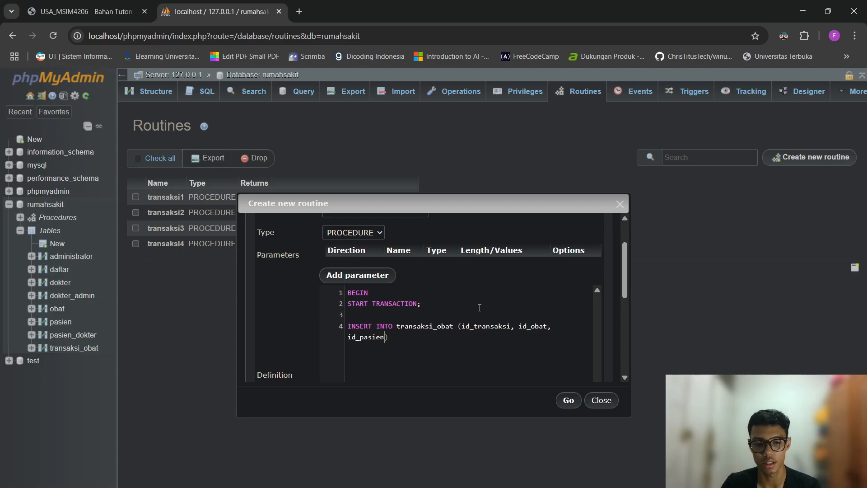
text(, )
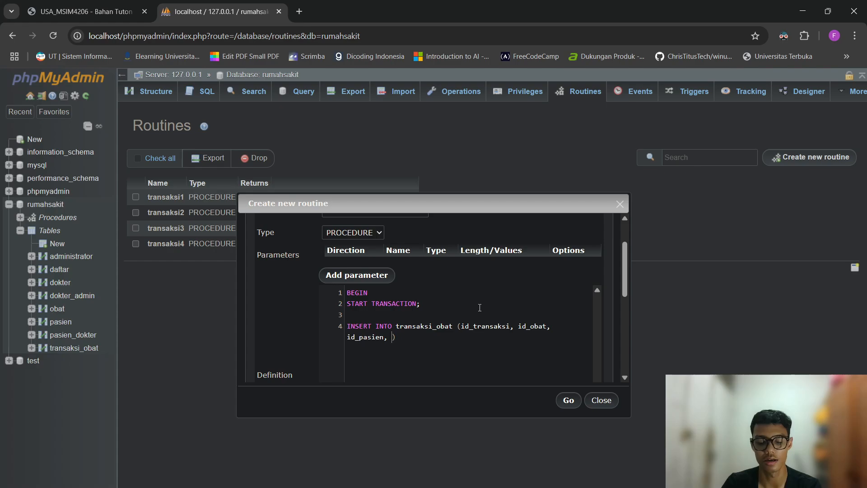
text(jumlah, )
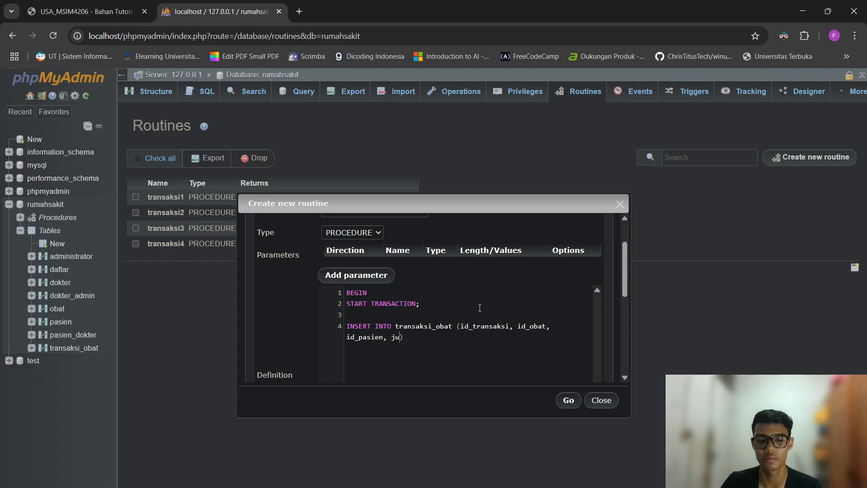
text(total)
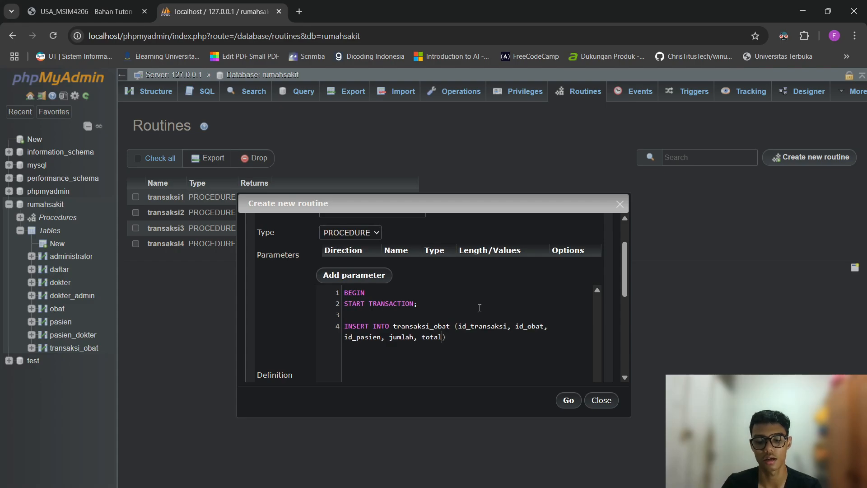
text(_harga) )
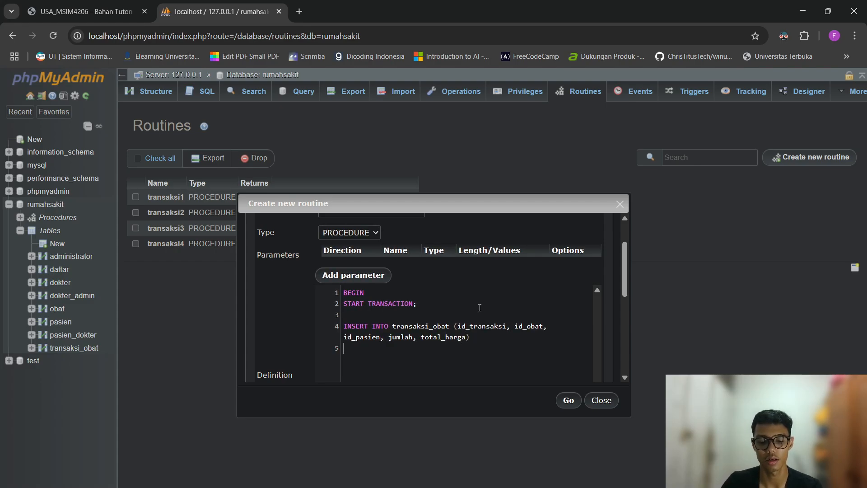
text(VALUES ())
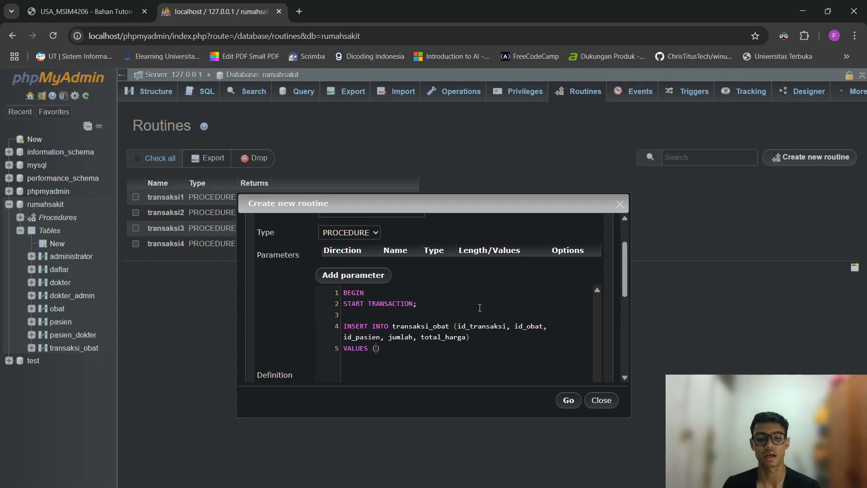
Finish the body with VALUES (1, 1, 1, 27, 0);, COMMIT;, SELECT * FROM obat; and END.
text(1, )
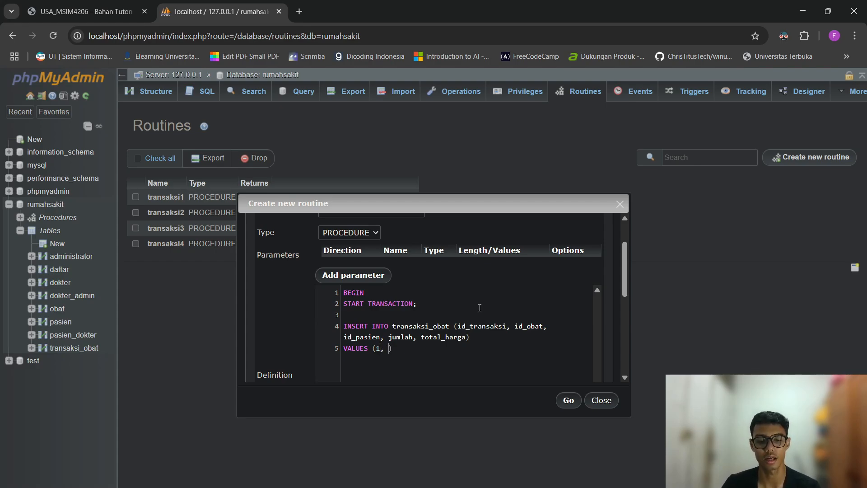
text(1)
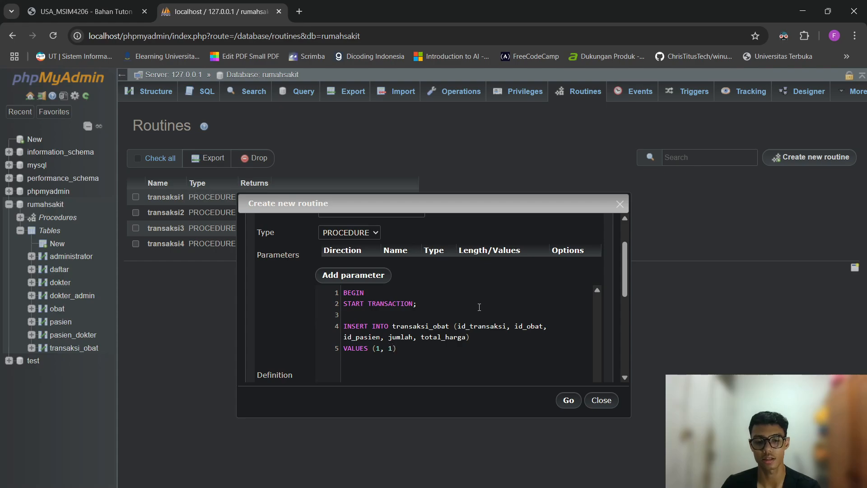
text(, )
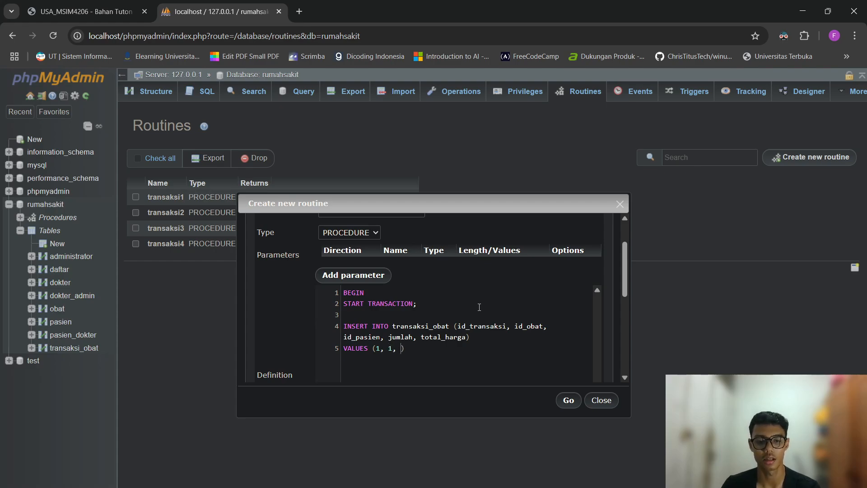
text(1,)
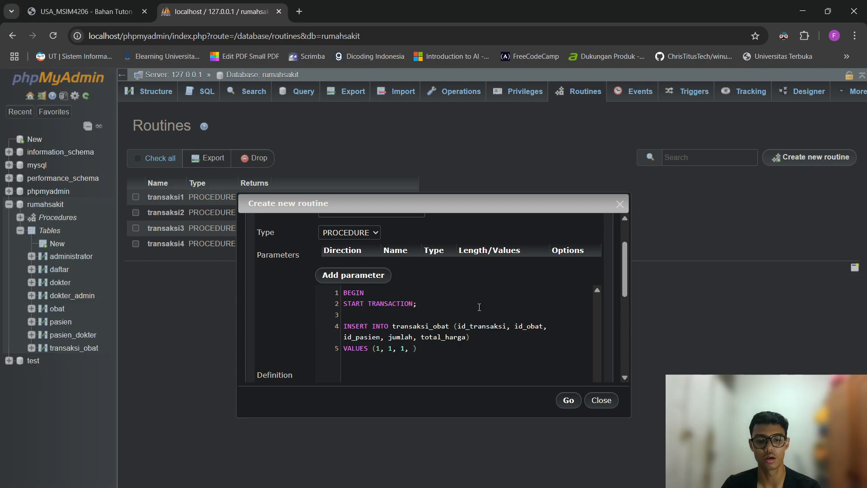
text(27, )
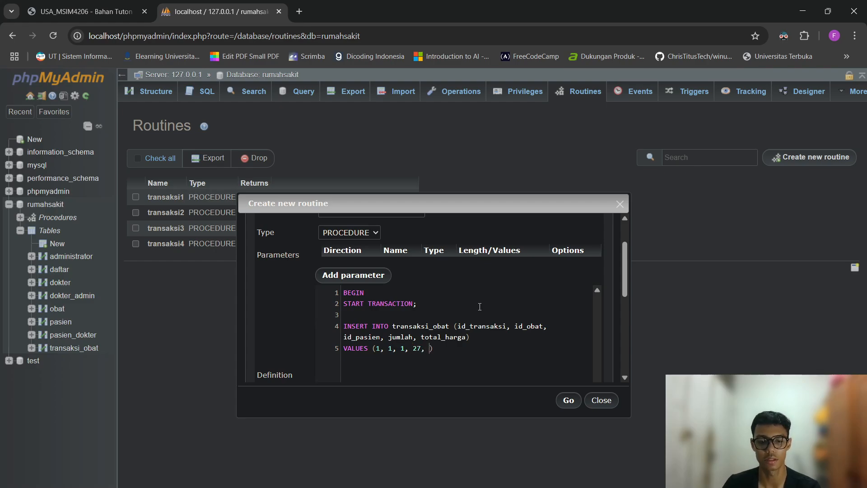
text(0))
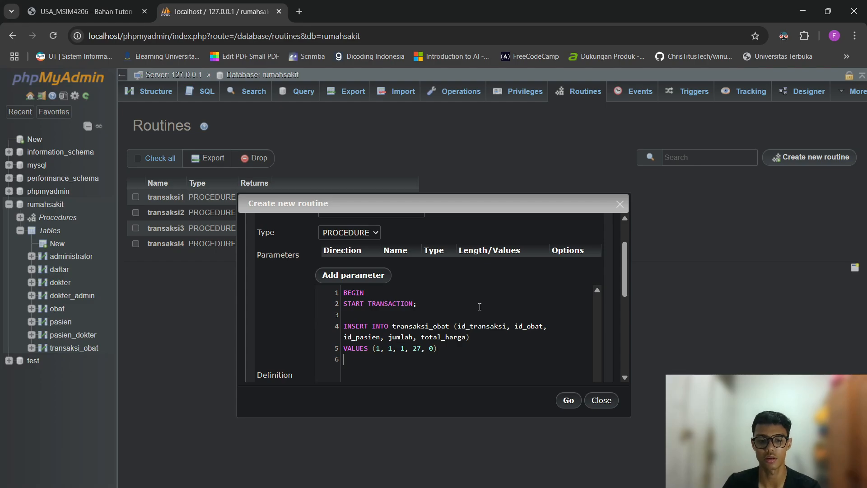
text(;)
key(Return)
key(Return)
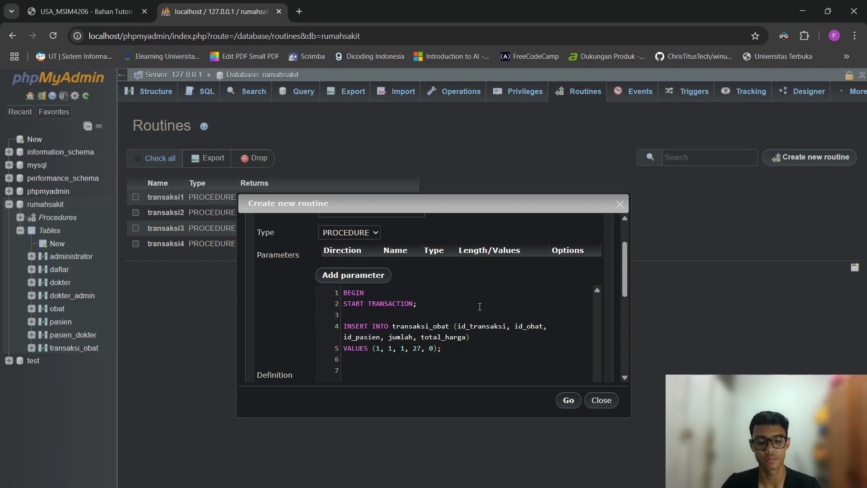
text(COMMIT;)
key(Return)
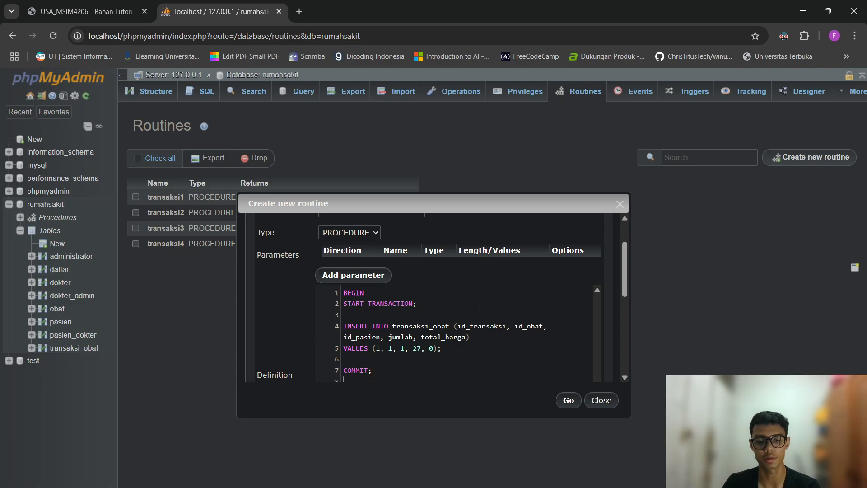
scroll(480, 306, down, 3)
scroll(480, 301, up, 2)
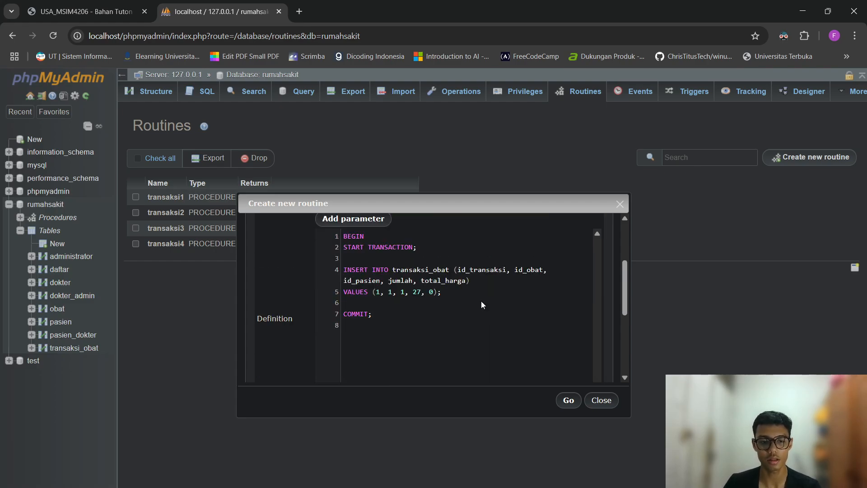
text(SELECT )
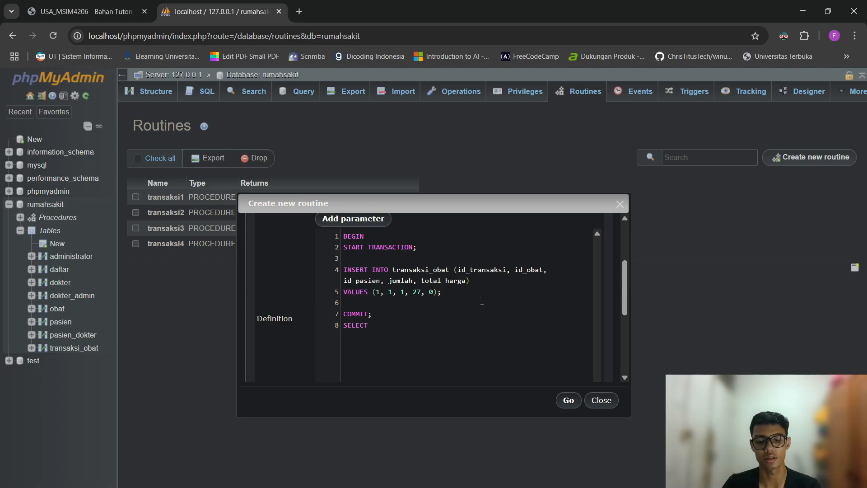
text(* )
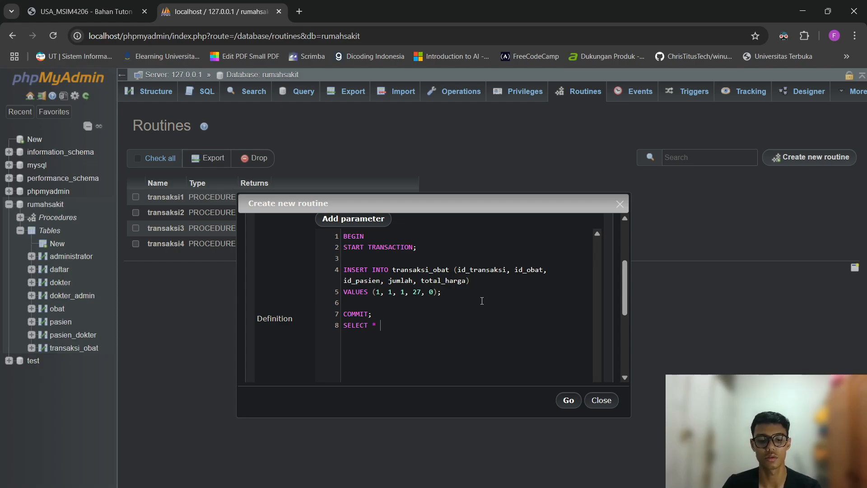
text(FROM )
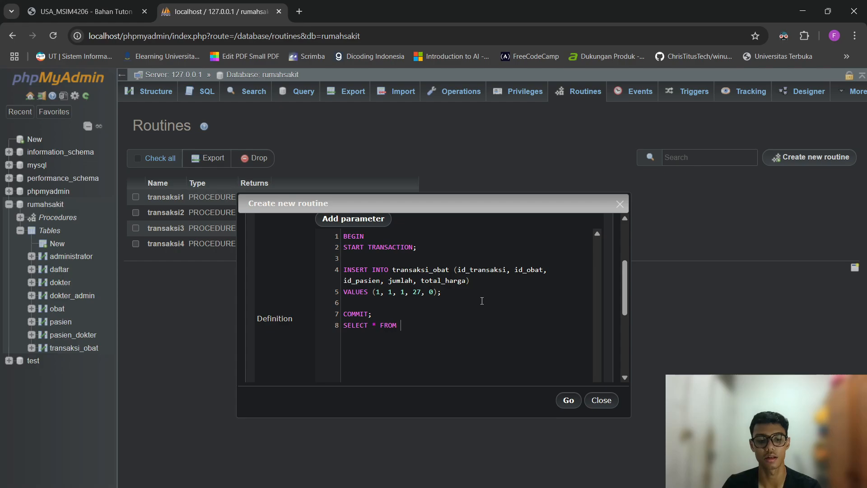
text(obat;)
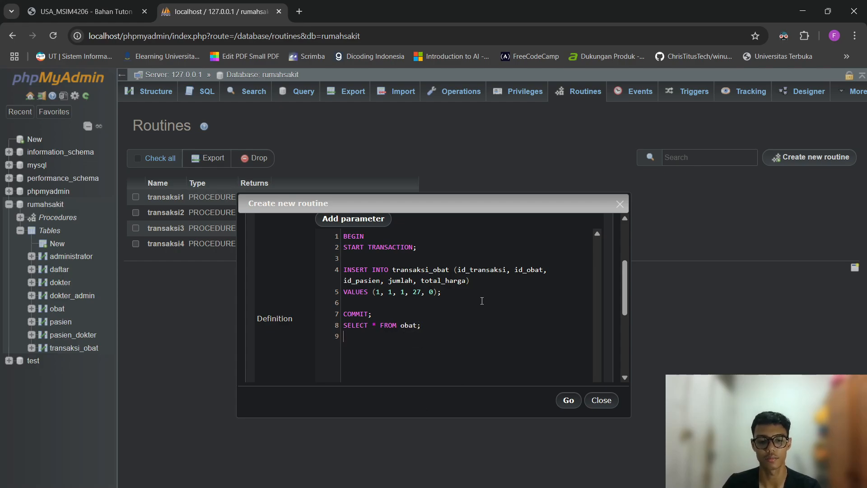
key(Return)
text(END)
click(481, 301)
Save the transaksi5 procedure and switch to the SQL query page.
click(568, 399)
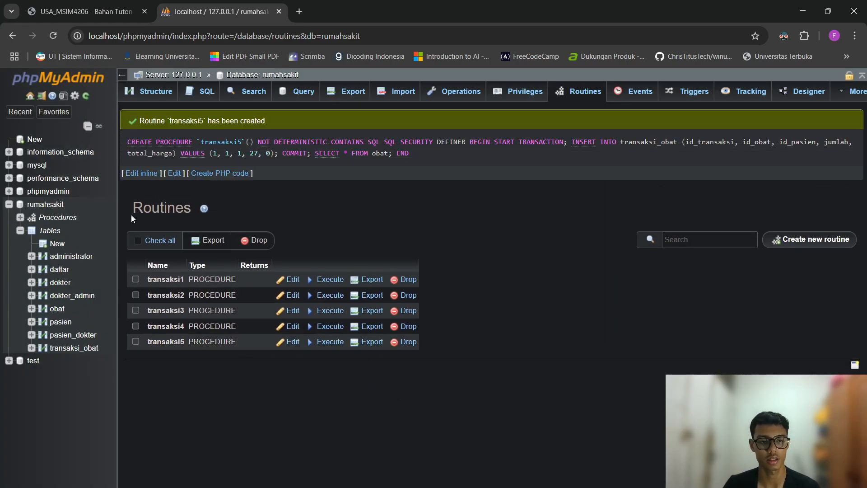
click(207, 92)
key(Return)
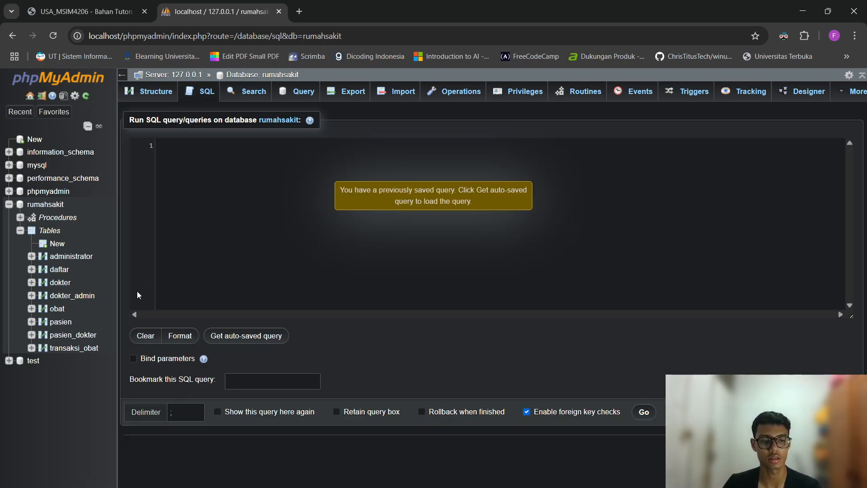
Check obat's current rows, then run CALL transaksi5; in rumahsakit's SQL page.
click(55, 311)
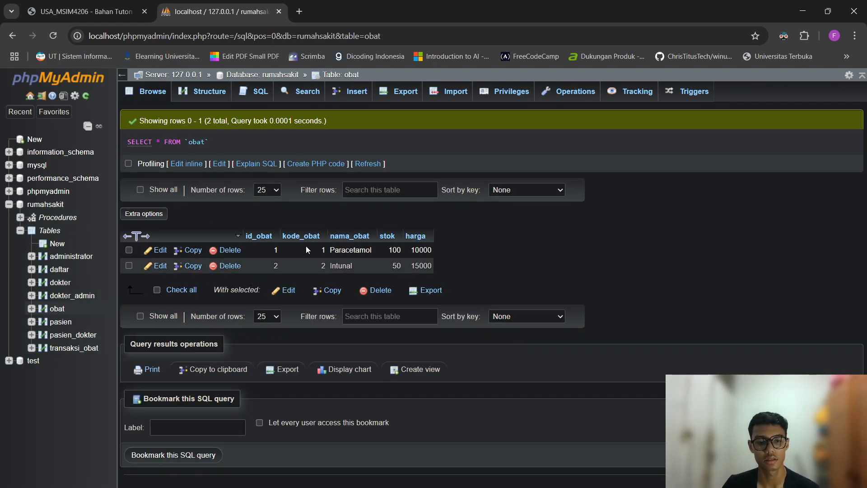
drag(318, 250, 389, 251)
click(479, 251)
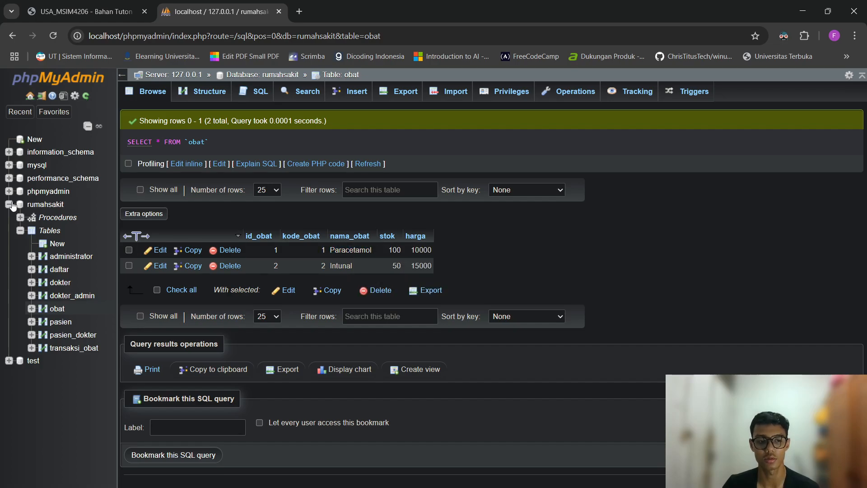
click(47, 204)
click(206, 91)
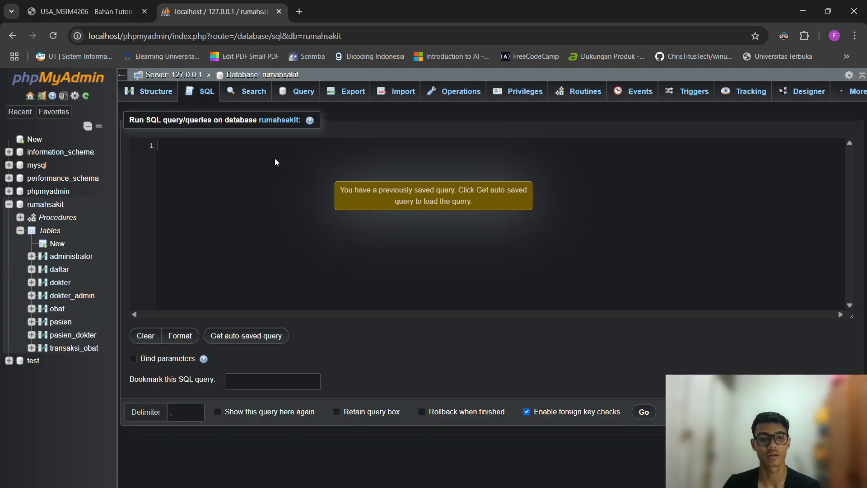
text(CALL transak)
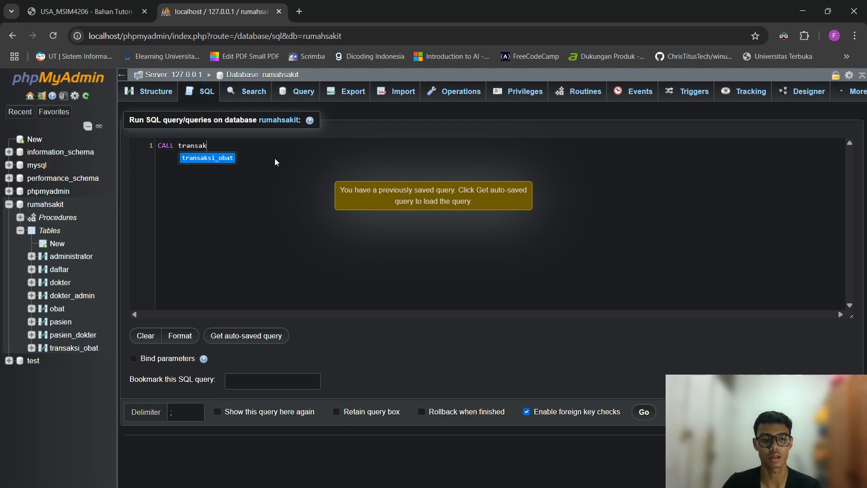
text(si5;)
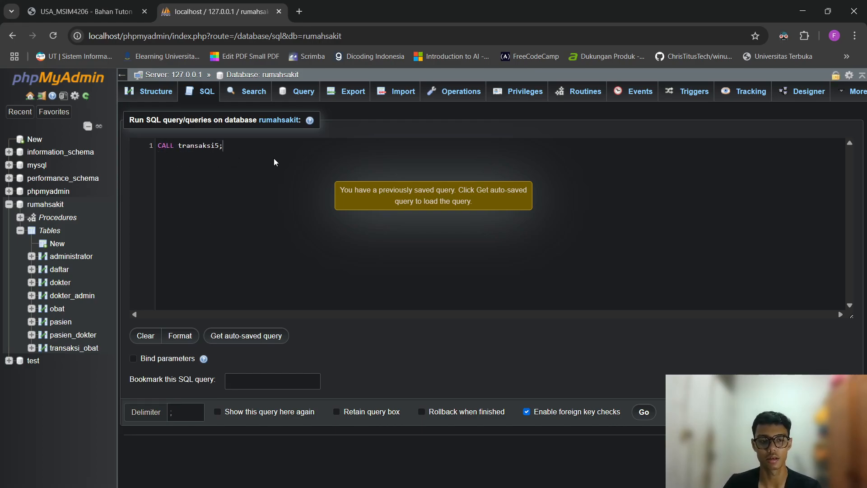
click(640, 412)
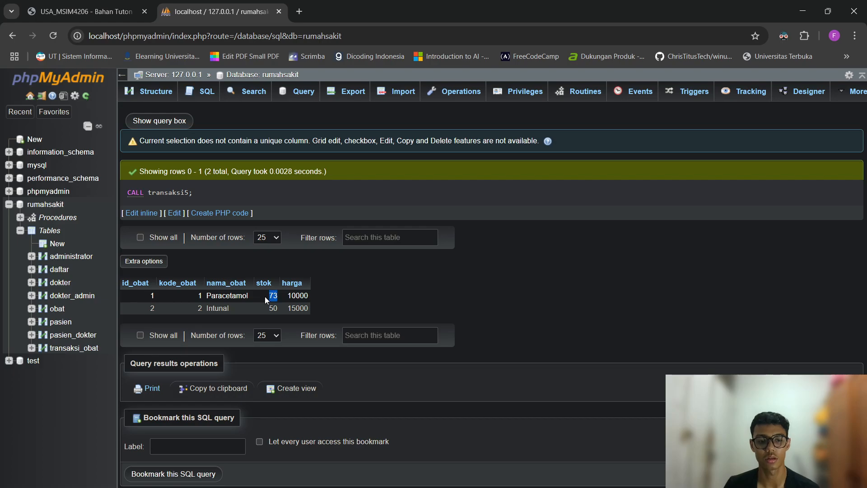
Browse transaksi_obat, pasien and obat to confirm Paracetamol's stok dropped to 73.
click(353, 294)
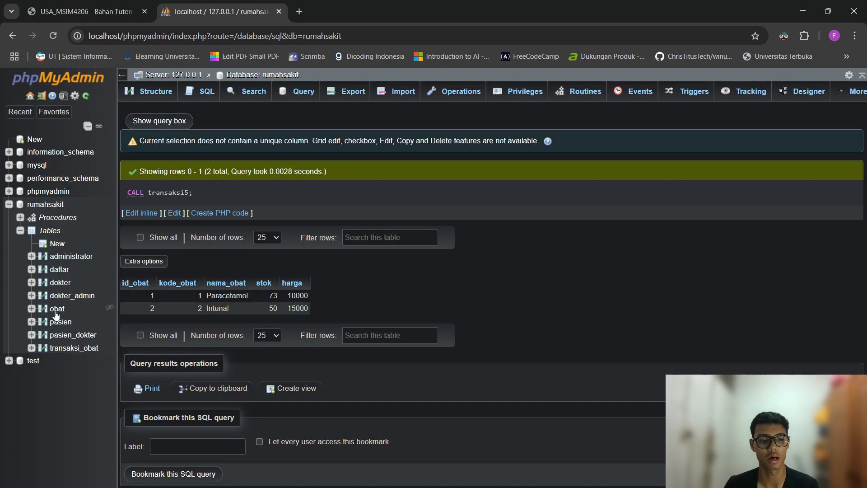
click(63, 348)
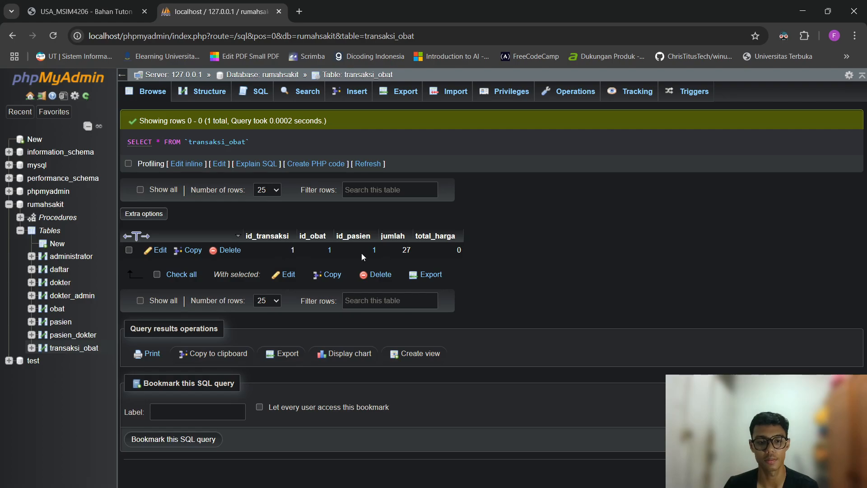
click(60, 322)
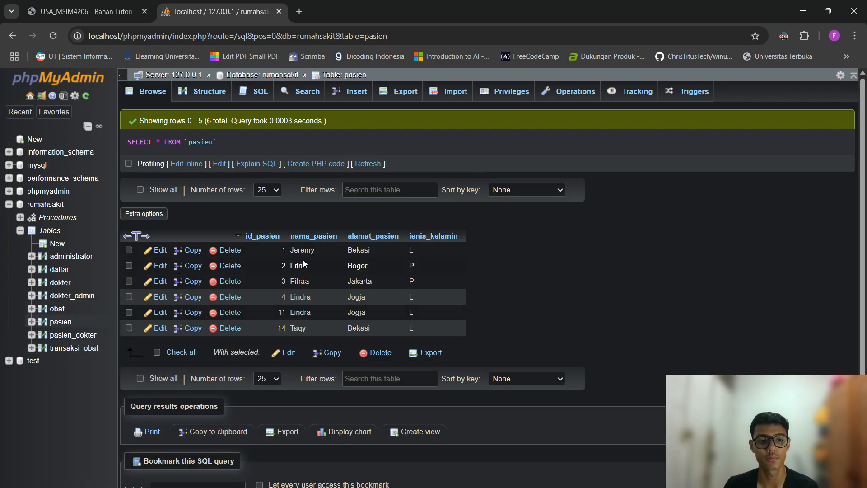
click(75, 348)
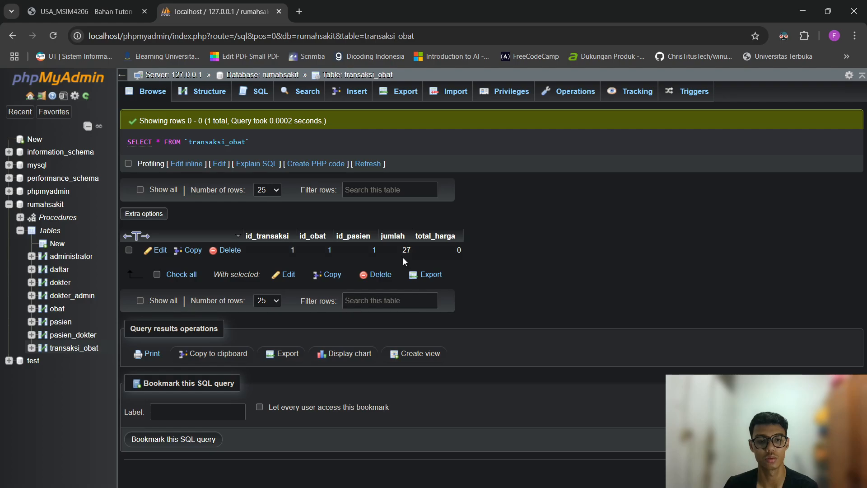
click(55, 309)
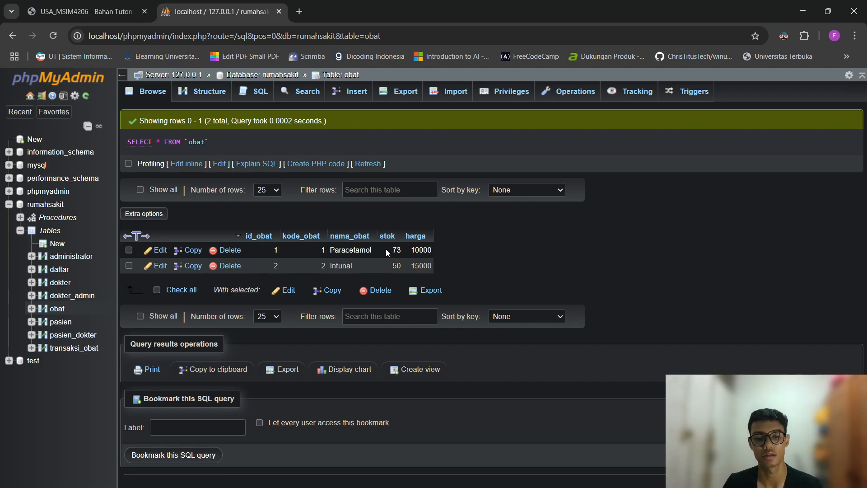
From rumahsakit's Triggers page, create trigger total_harga on transaksi_obat, BEFORE INSERT.
click(49, 206)
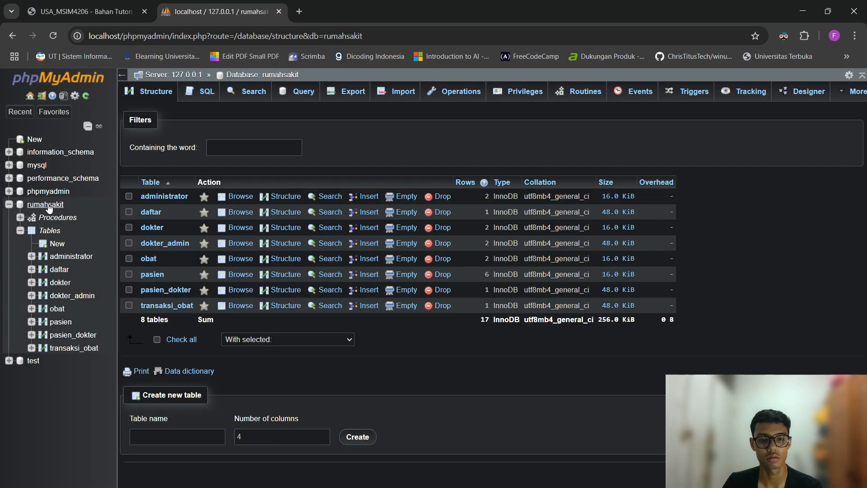
click(696, 93)
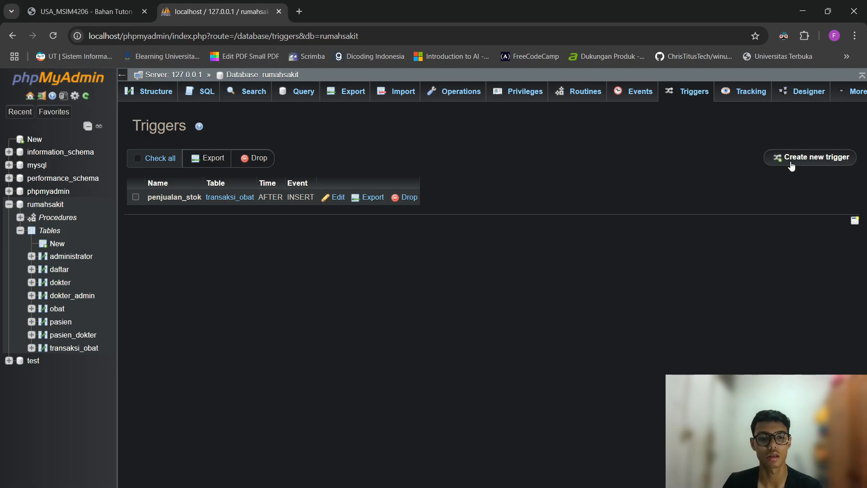
click(792, 164)
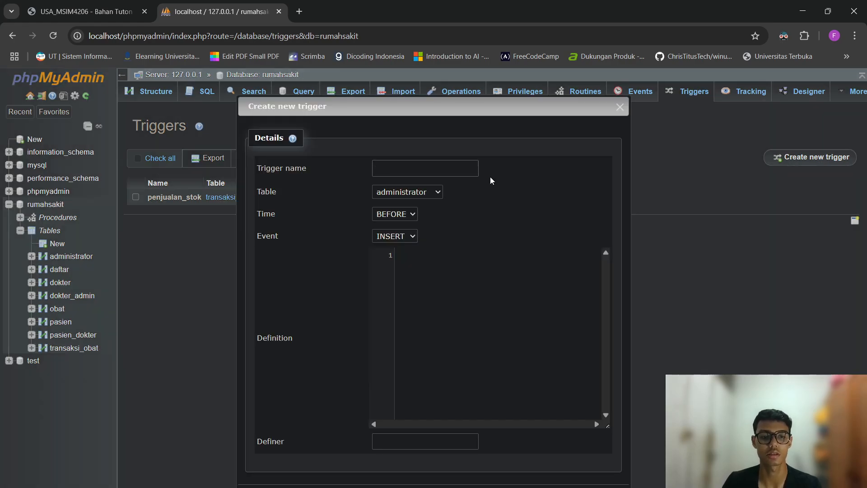
text(t)
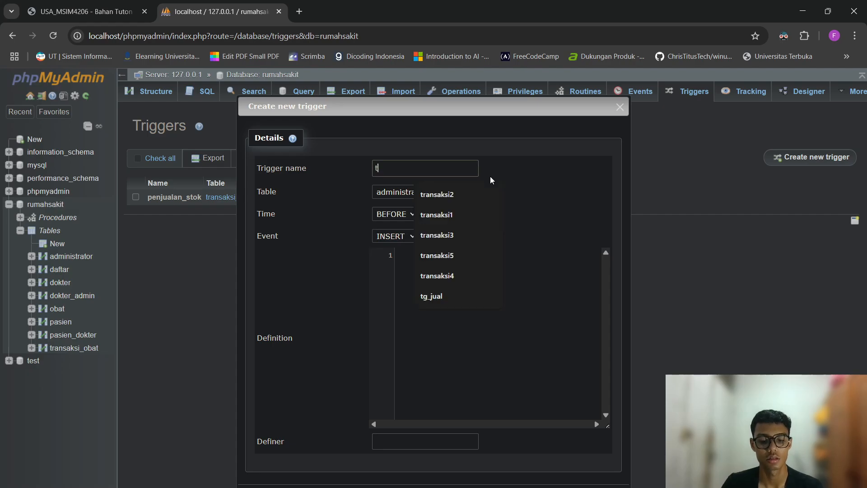
text(otal_harga)
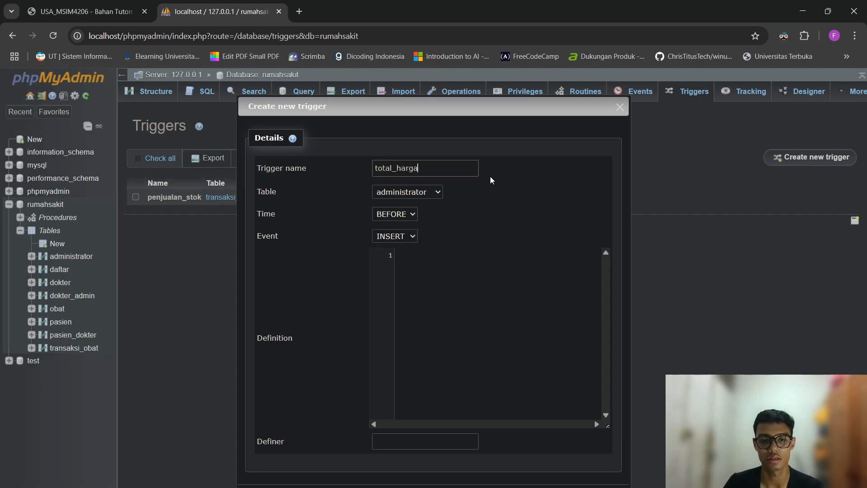
click(440, 191)
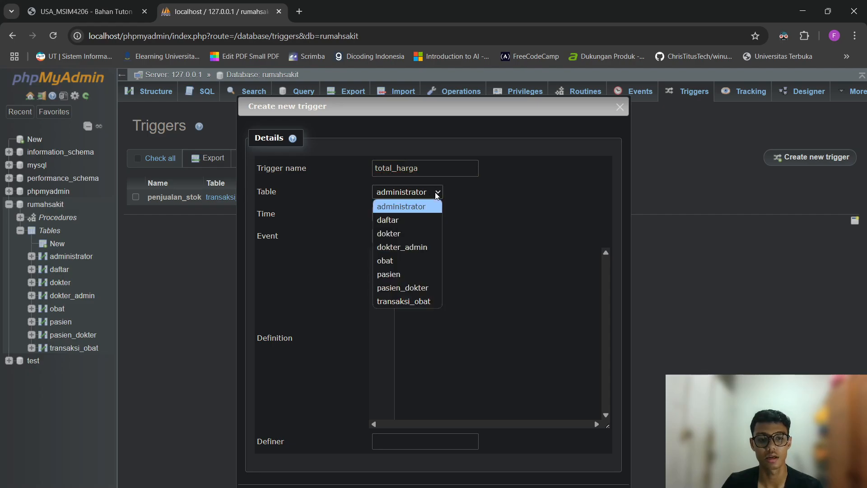
click(432, 300)
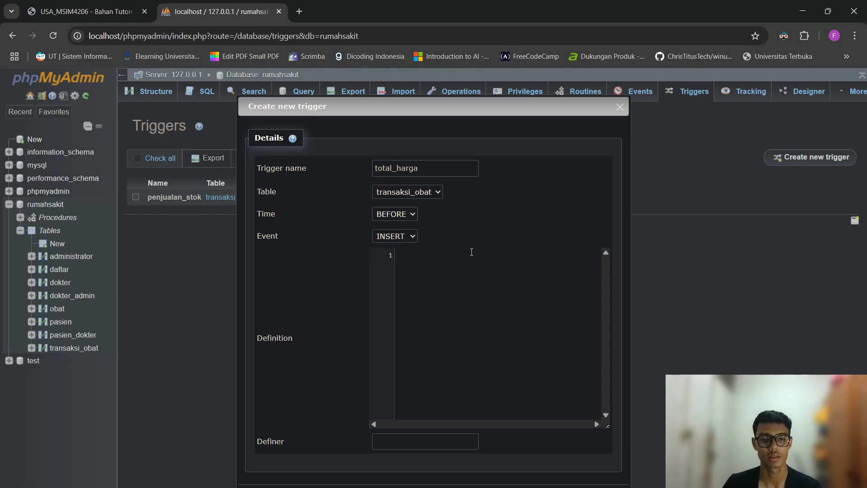
click(403, 215)
Keep the trigger timing BEFORE and start the definition with an empty BEGIN…END block.
click(410, 249)
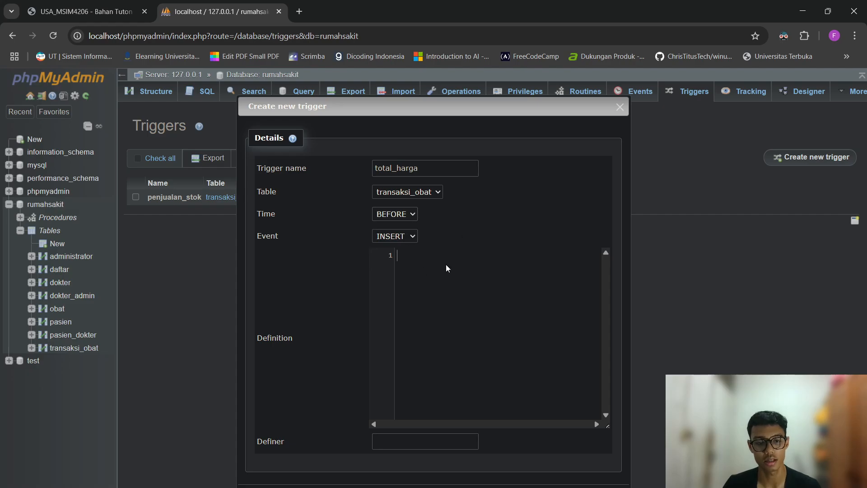
text(BEGIN  )
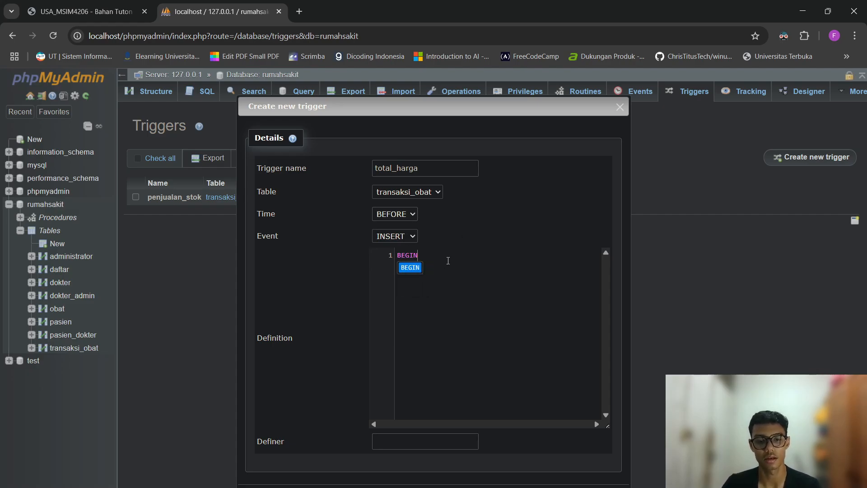
text(END)
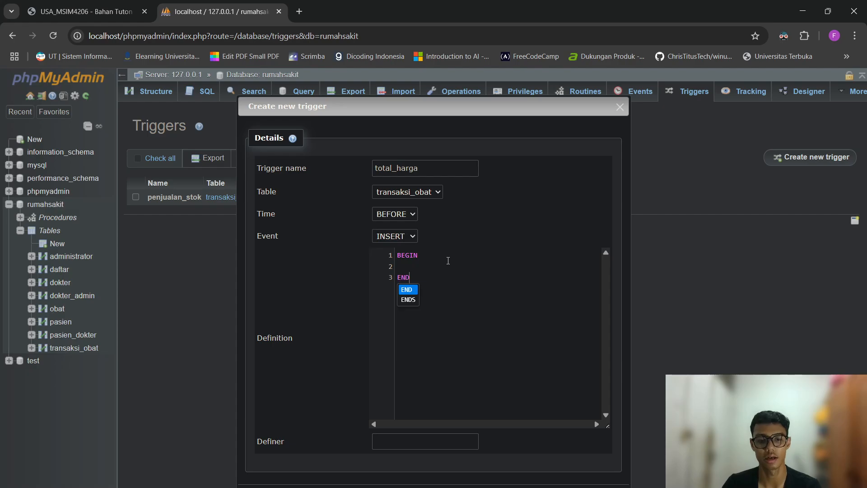
key(Down)
key(Escape)
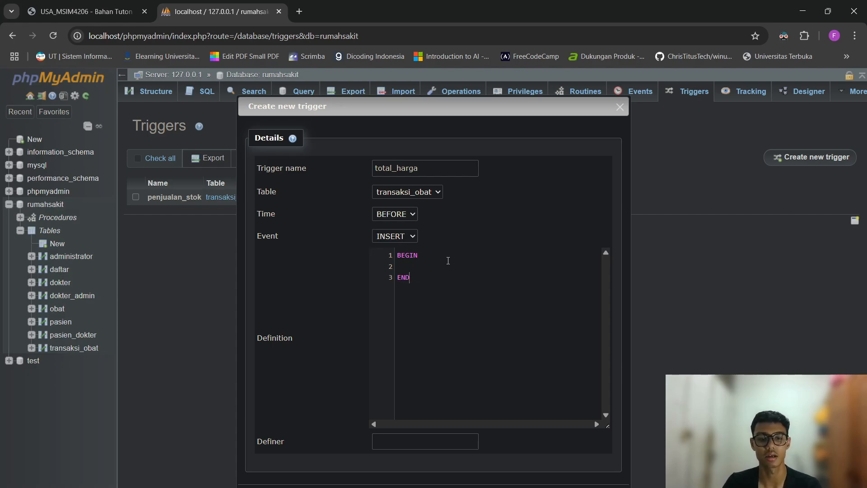
key(Return)
key(Return)
key(Up)
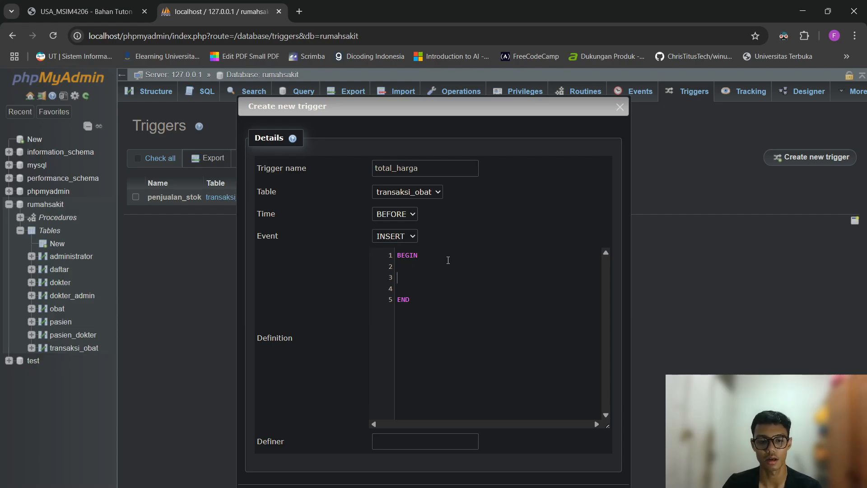
key(shift+Down)
key(shift+Down)
key(shift+Down)
key(shift+Down)
key(shift+Down)
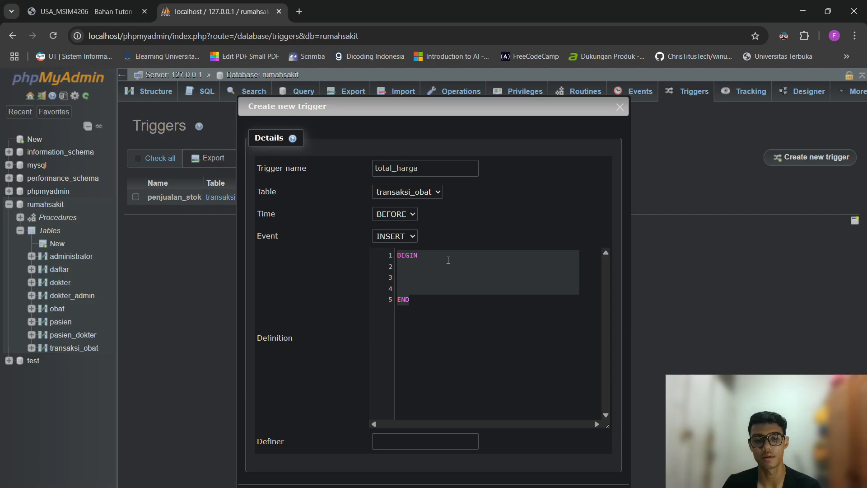
key(Up)
key(Down)
key(Down)
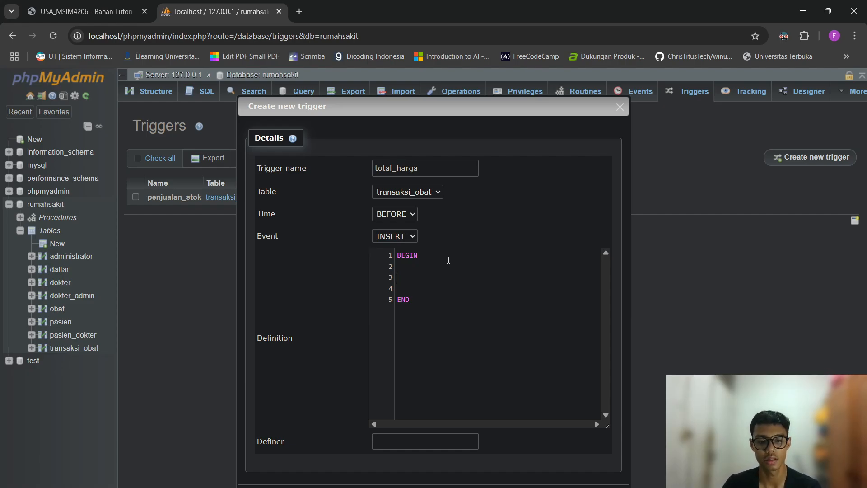
Declare harga_total INT and select harga INTO harga_total FROM obat.
text(DECLATE)
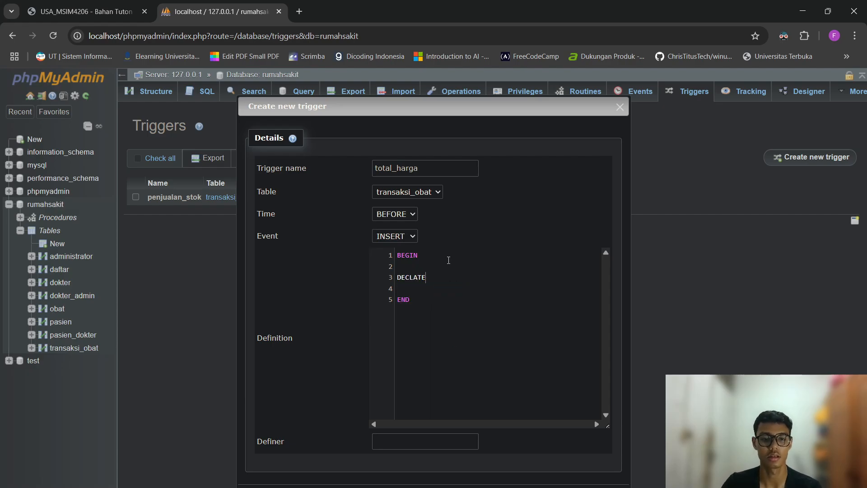
key(BackSpace)
key(BackSpace)
key(BackSpace)
text(RE )
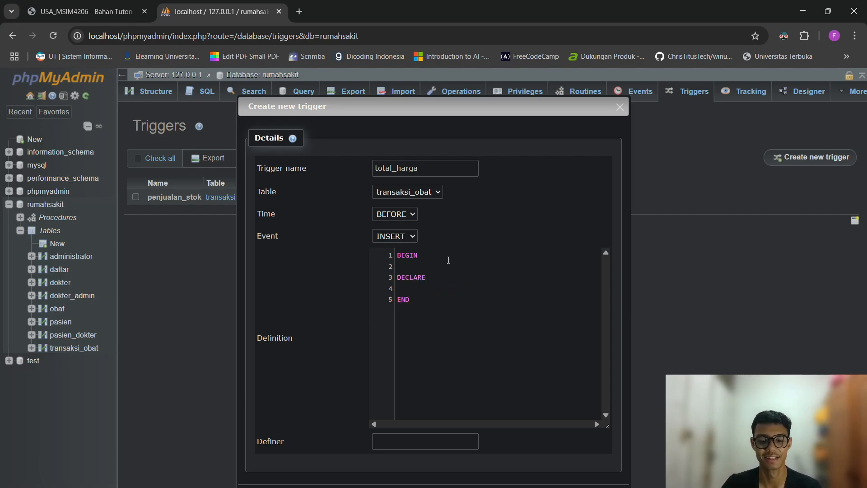
text(harga_ti)
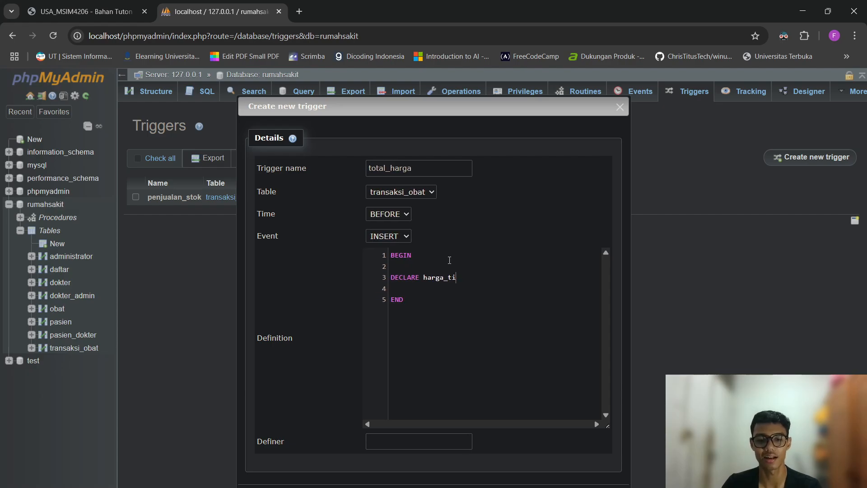
key(BackSpace)
text(otal )
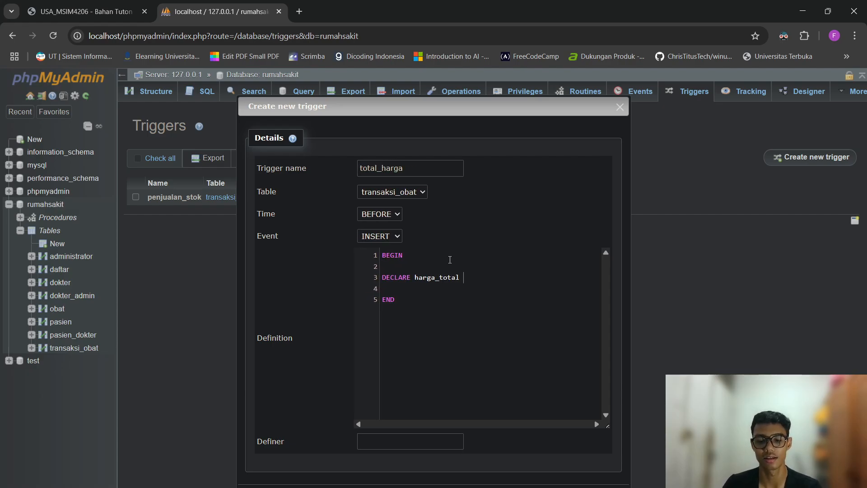
text(INT;)
key(Return)
key(Return)
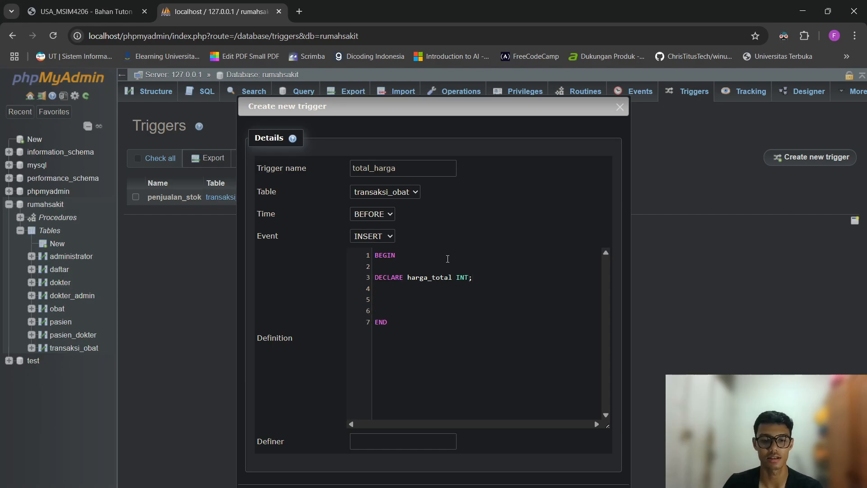
drag(489, 279, 349, 281)
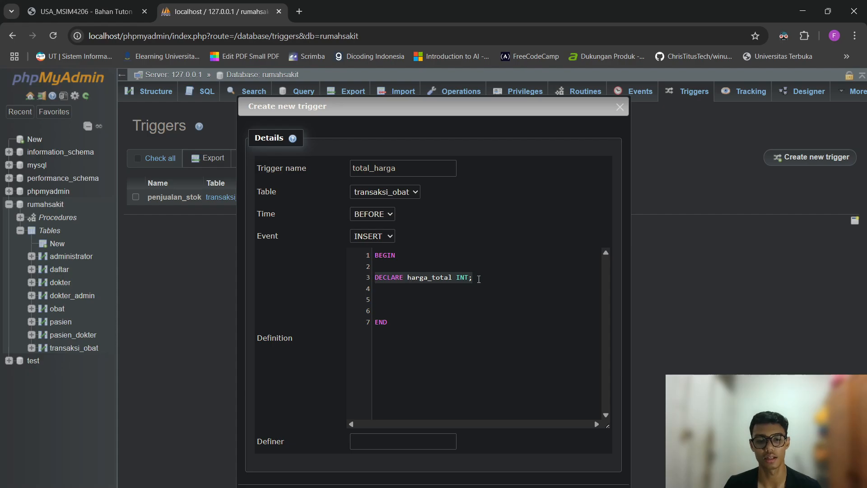
click(446, 300)
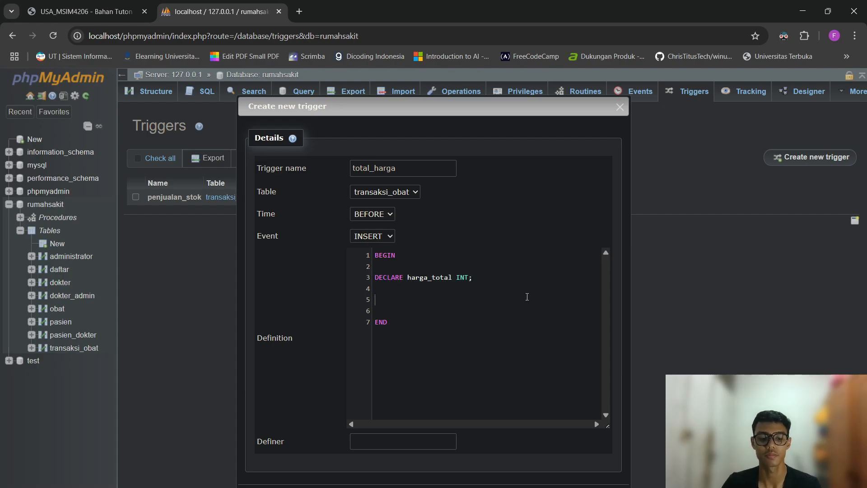
text(SELECT harg)
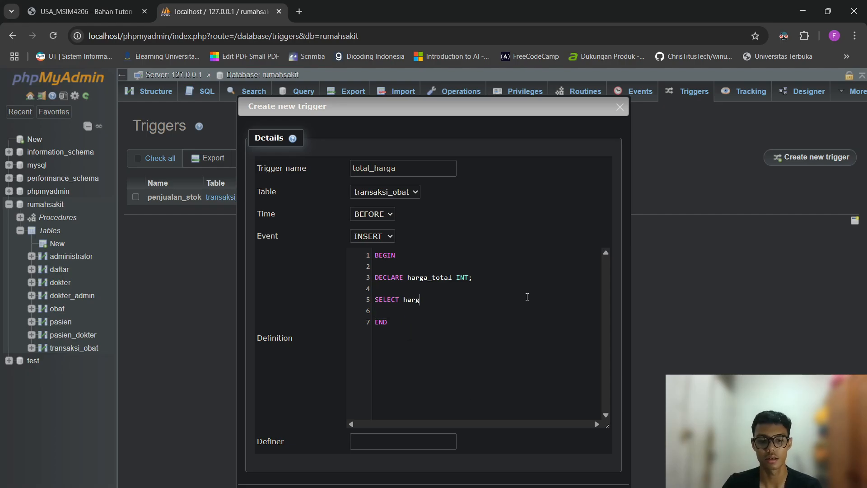
text(a )
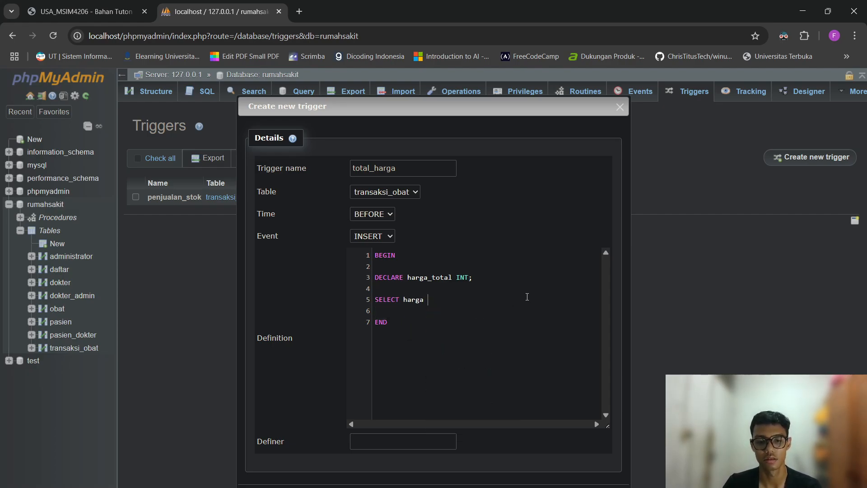
text(INTO harga)
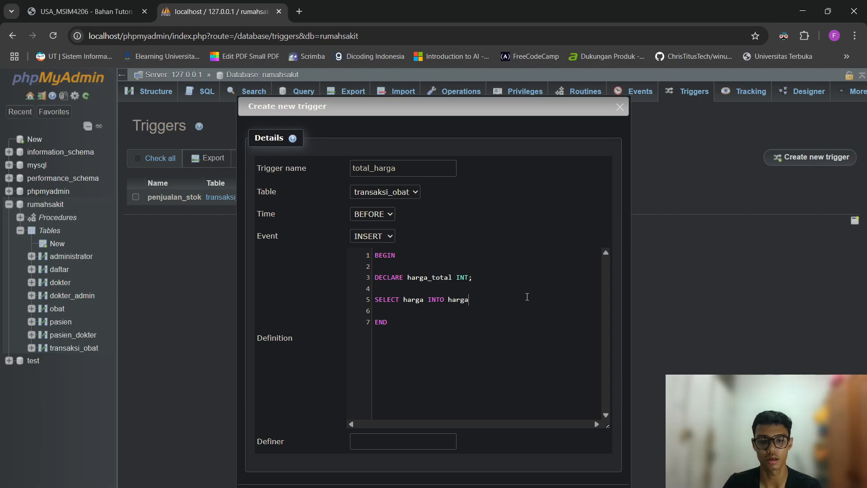
text(_tota)
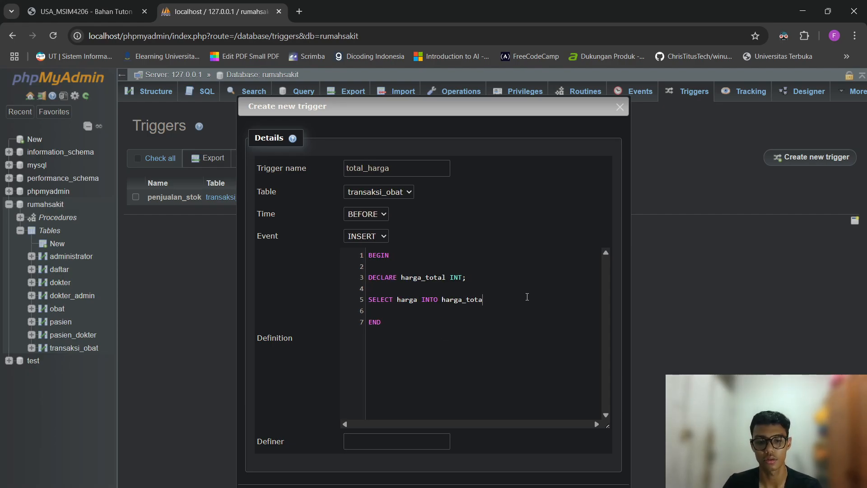
text(l)
key(Return)
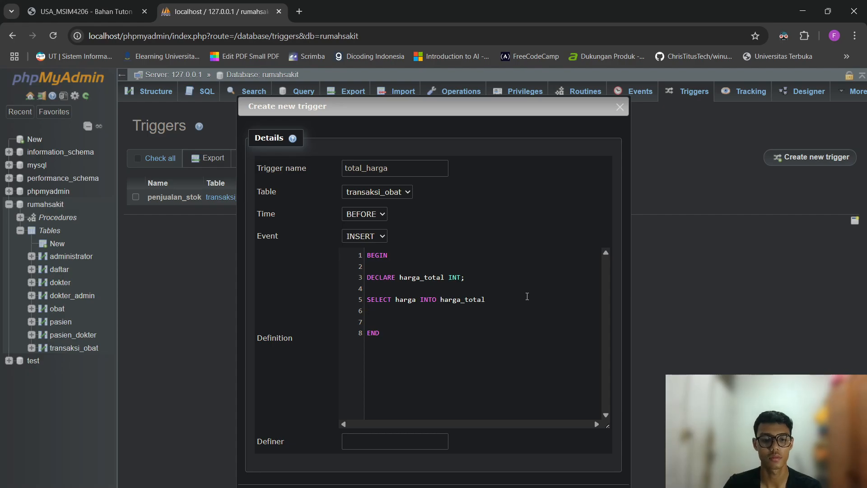
text(FROM o)
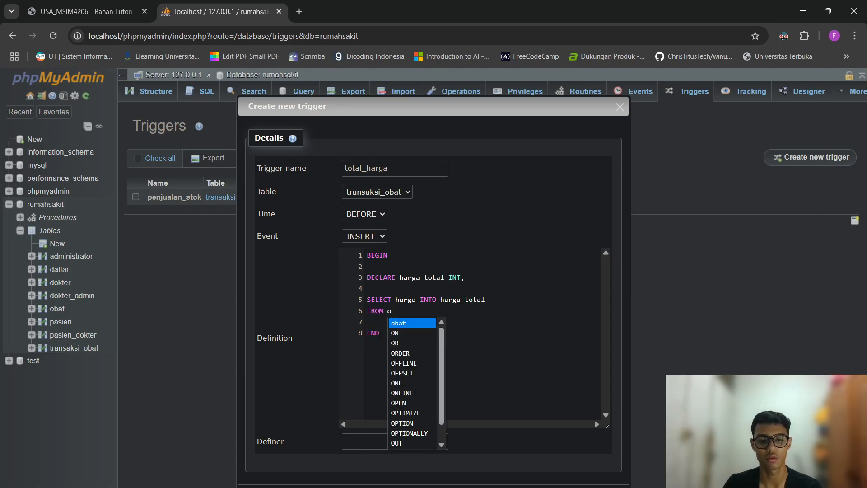
text(bat)
key(Return)
key(Return)
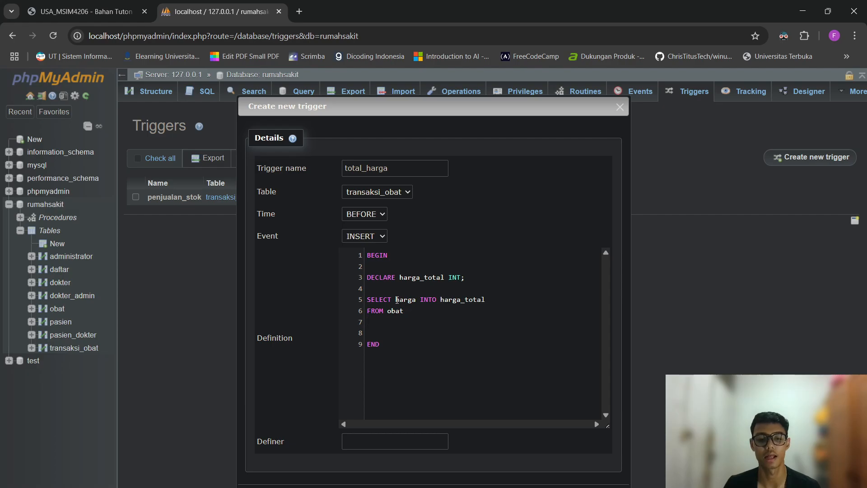
Limit the lookup with WHERE id_obat = NEW.id_obat.
mouse_move(396, 299)
mouse_down()
mouse_move(416, 299)
mouse_move(388, 312)
mouse_up()
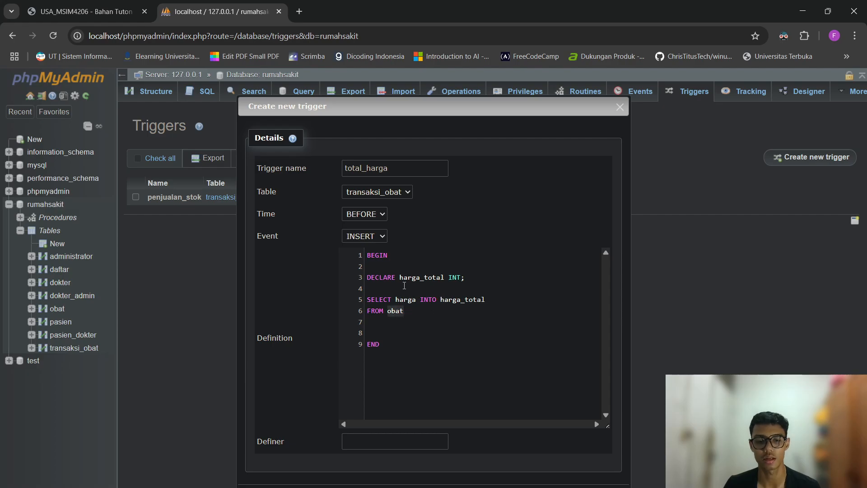
double_click(414, 278)
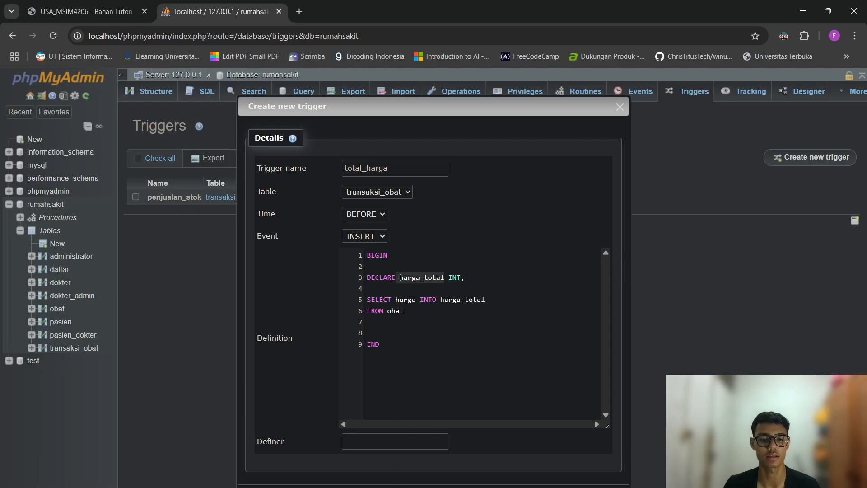
right_click(400, 277)
click(372, 301)
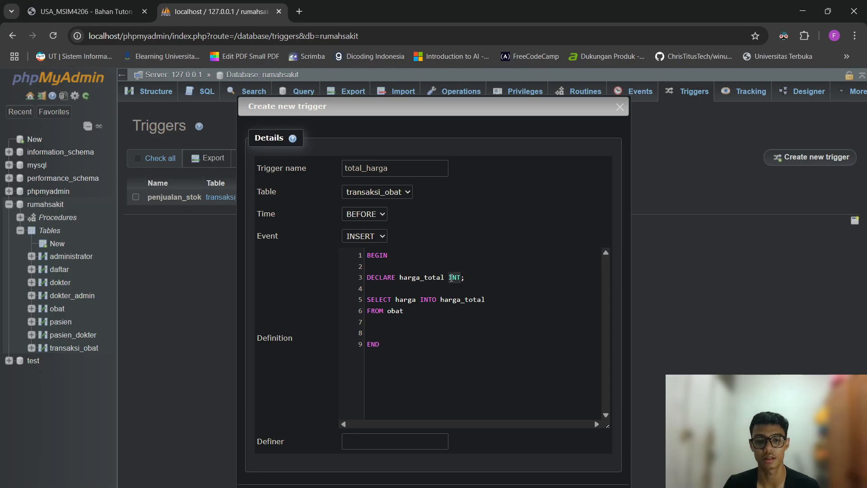
click(413, 326)
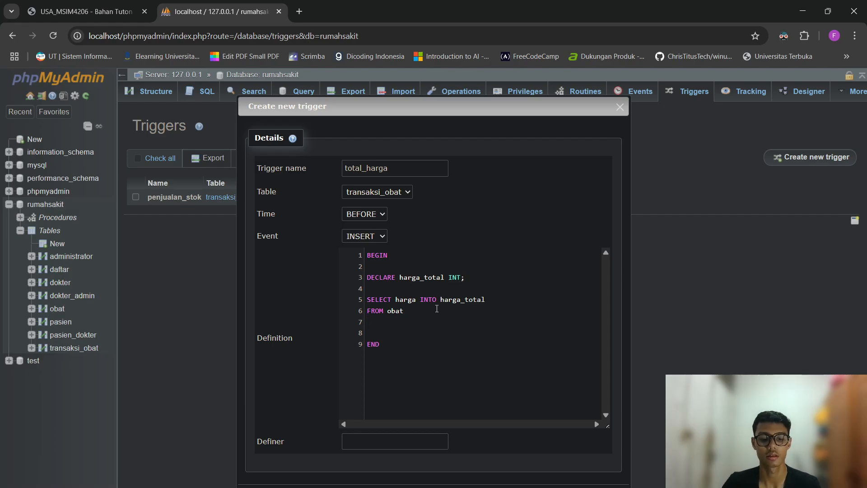
text(WHERE id=)
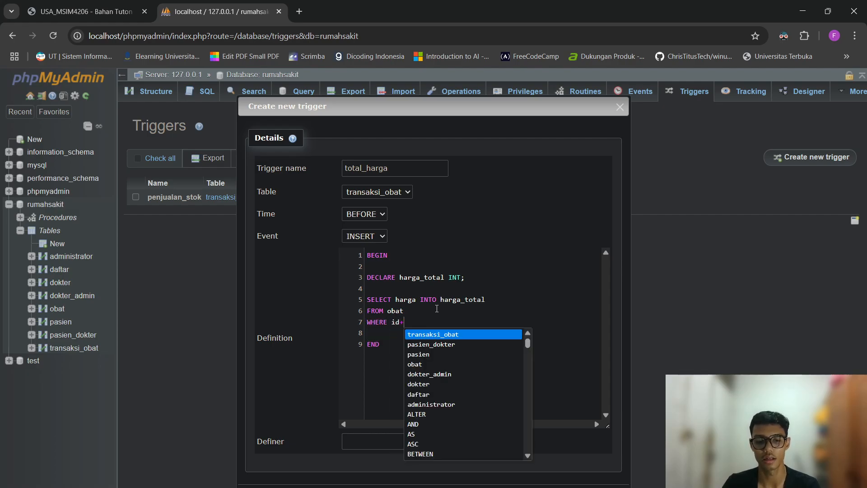
key(BackSpace)
text(_)
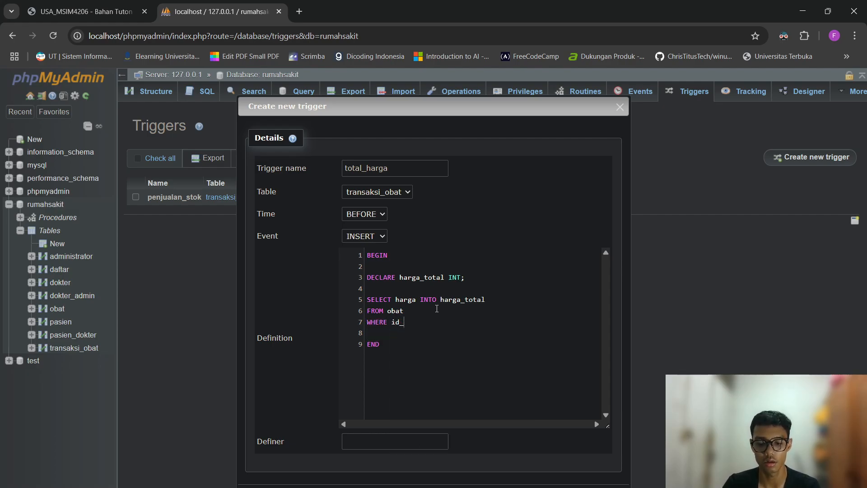
text(obat = NEW.)
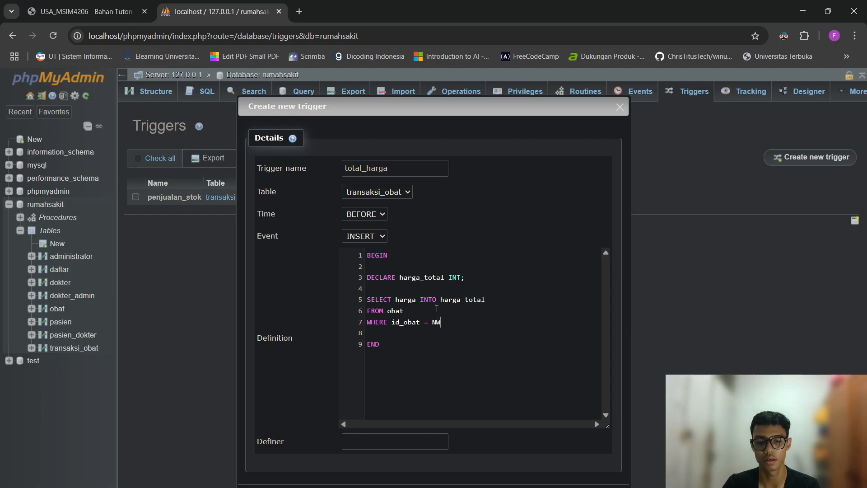
text(id_p)
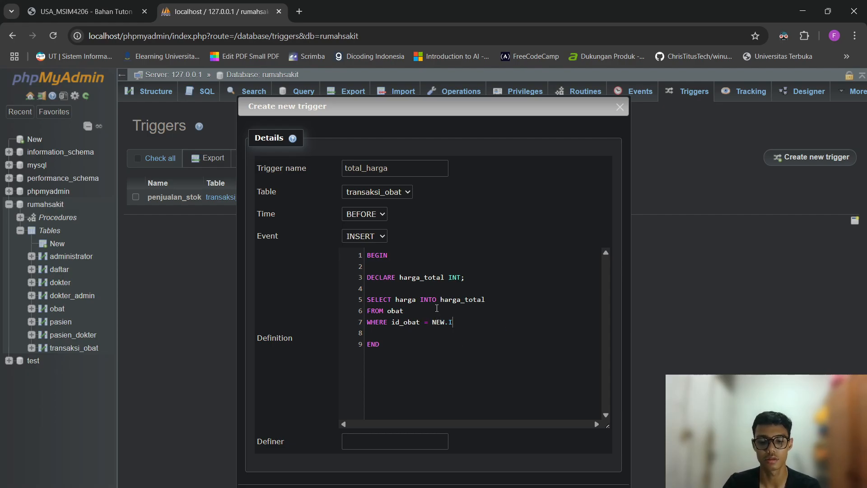
key(BackSpace)
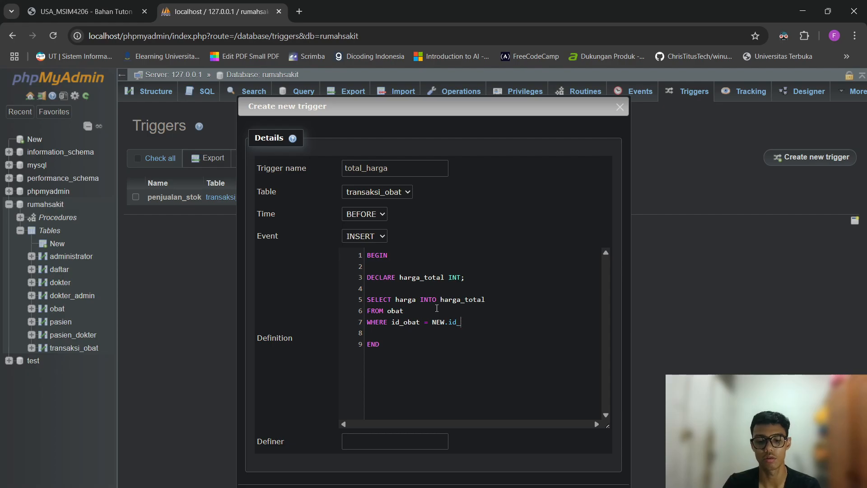
text(obat;)
Set NEW.total_harga = harga_total * NEW.jumlah and finish with COMMIT;.
key(Return)
key(Return)
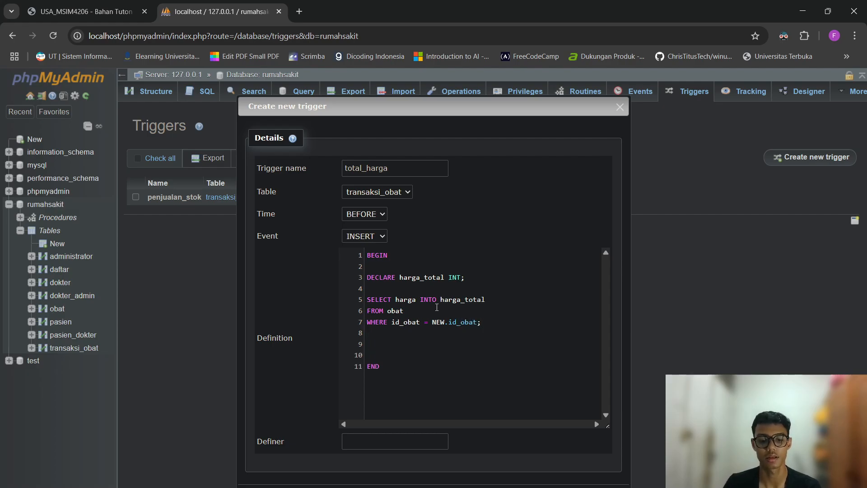
text(SET NEW)
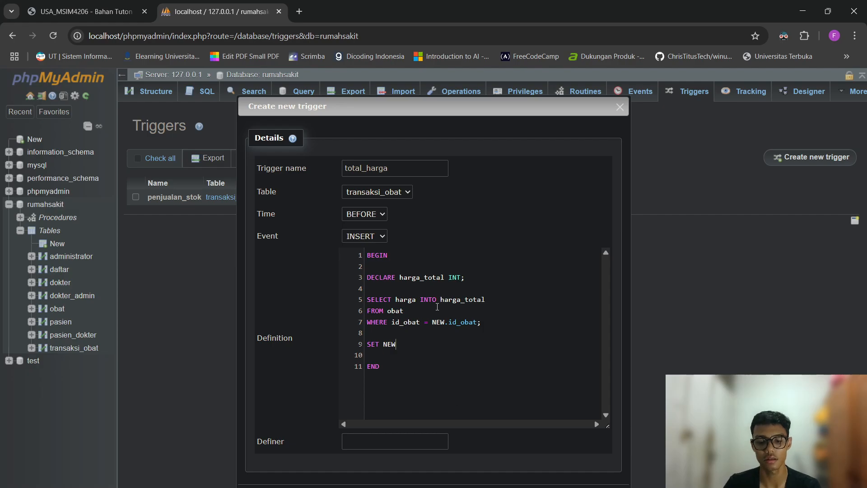
text(.t)
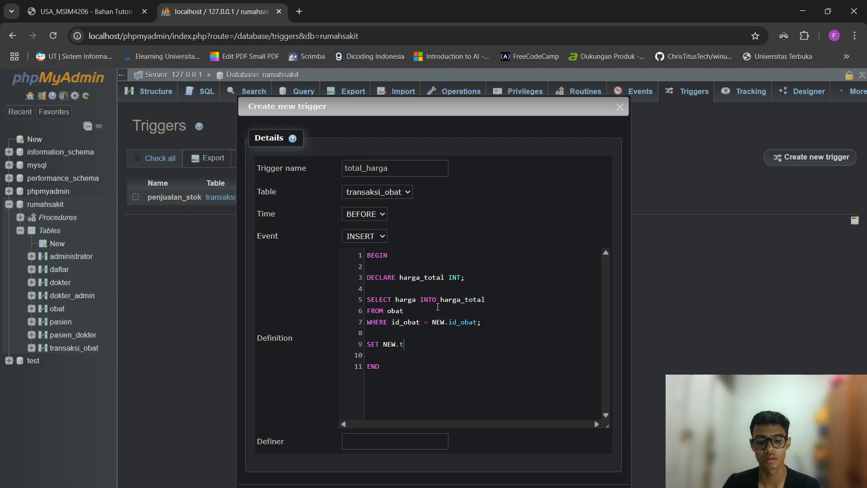
text(otal_harga = )
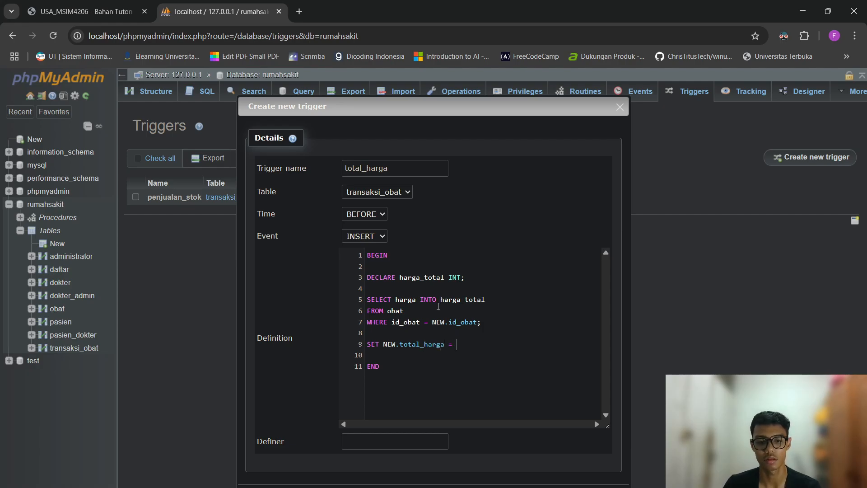
text(harga_)
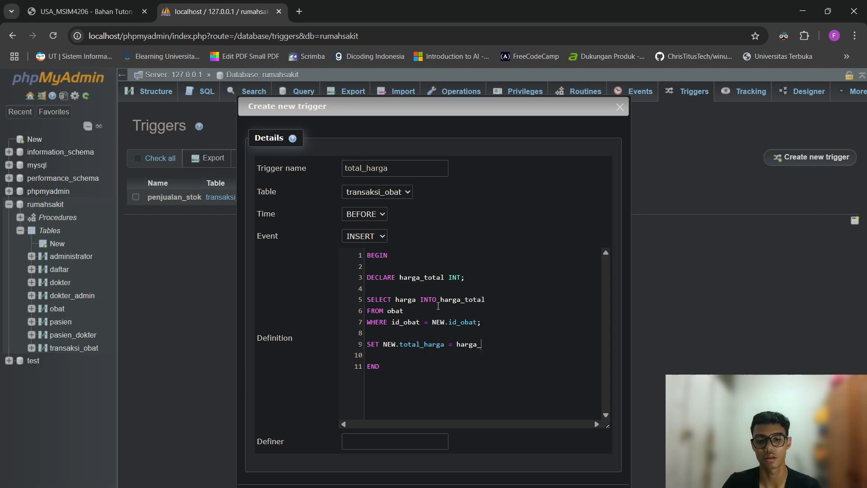
text(total * )
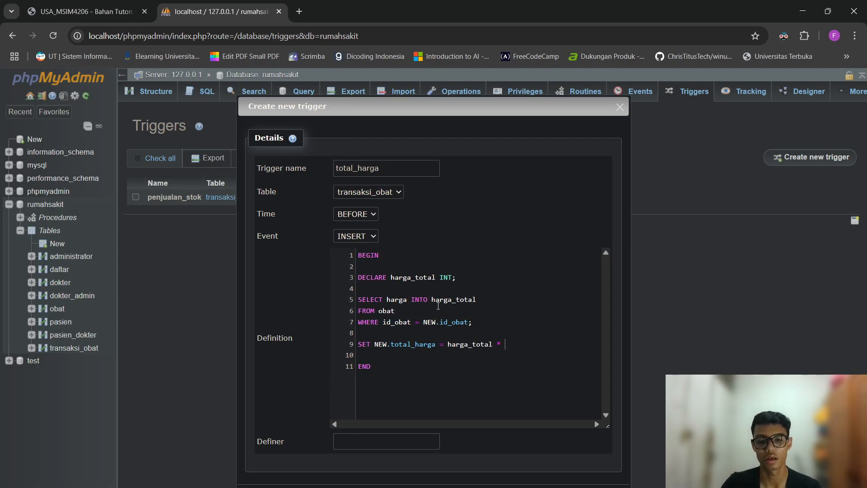
text(NEW.j)
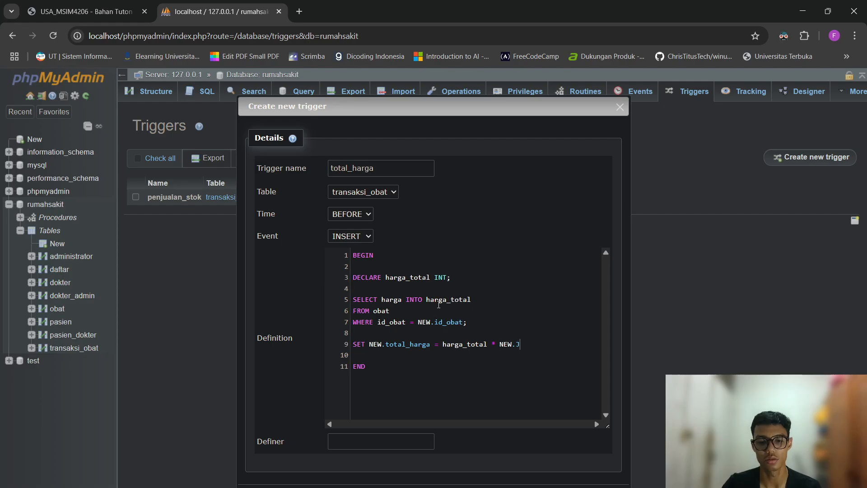
text(umlah;)
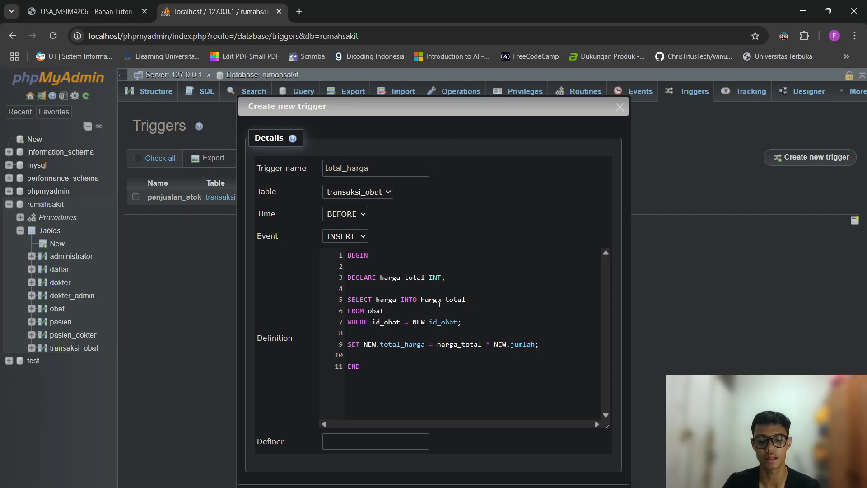
key(Return)
text(C)
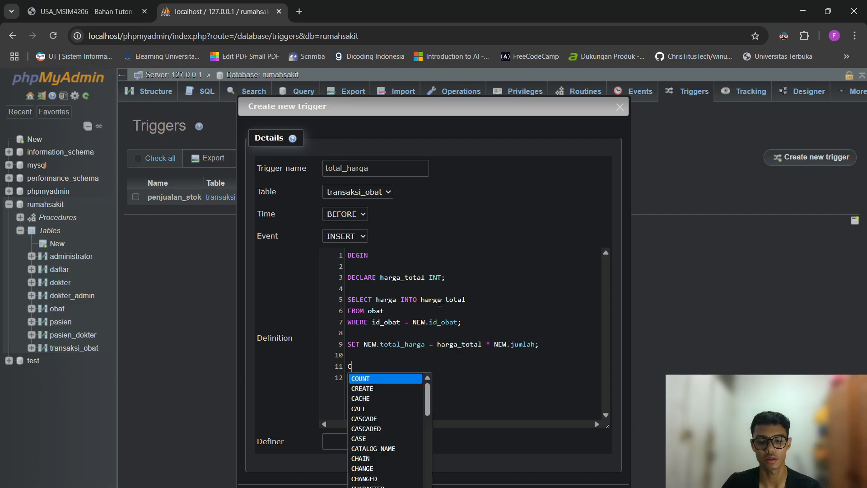
text(OMMIT;)
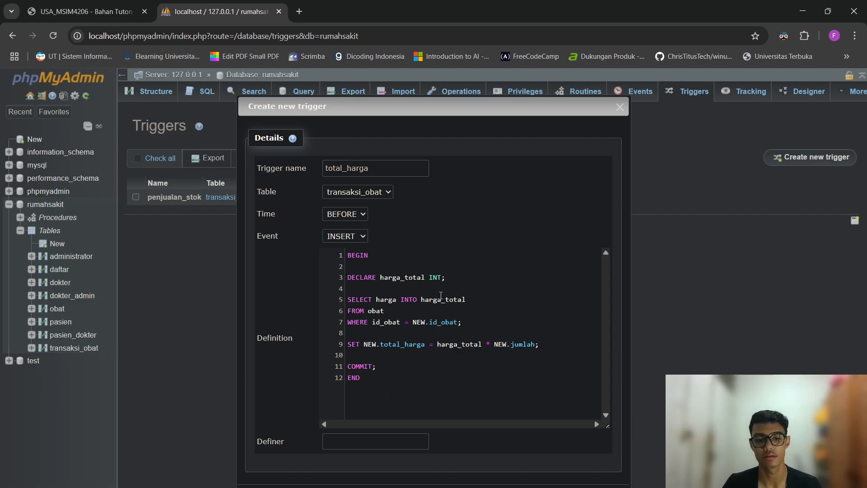
click(425, 314)
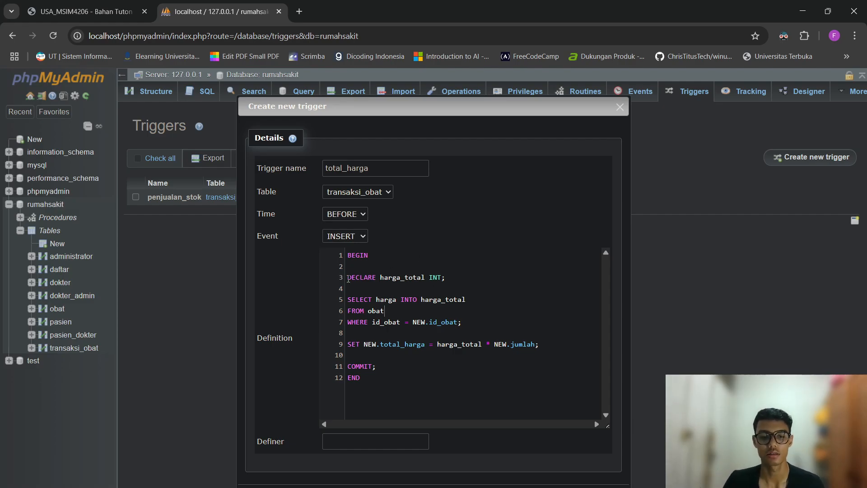
drag(348, 255, 437, 277)
click(371, 267)
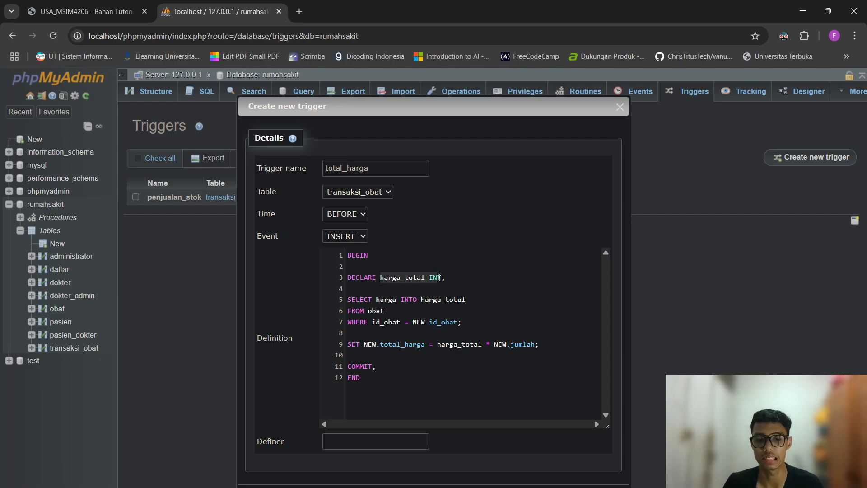
right_click(439, 277)
click(427, 289)
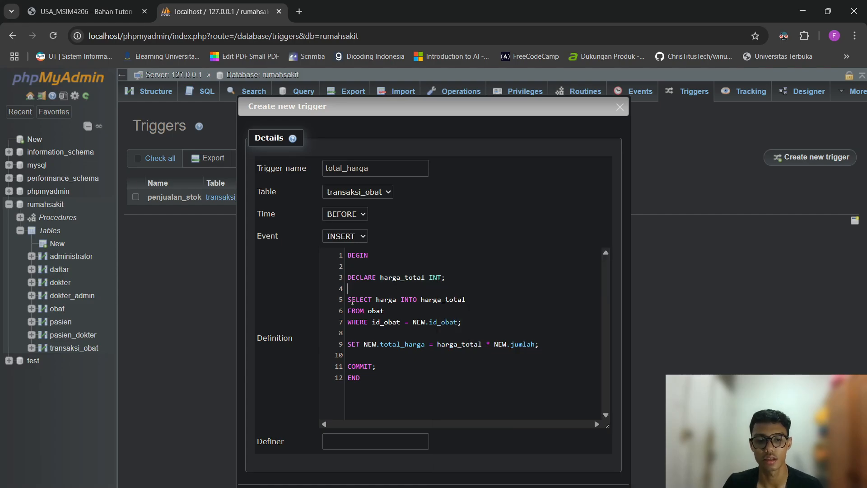
drag(348, 299, 395, 299)
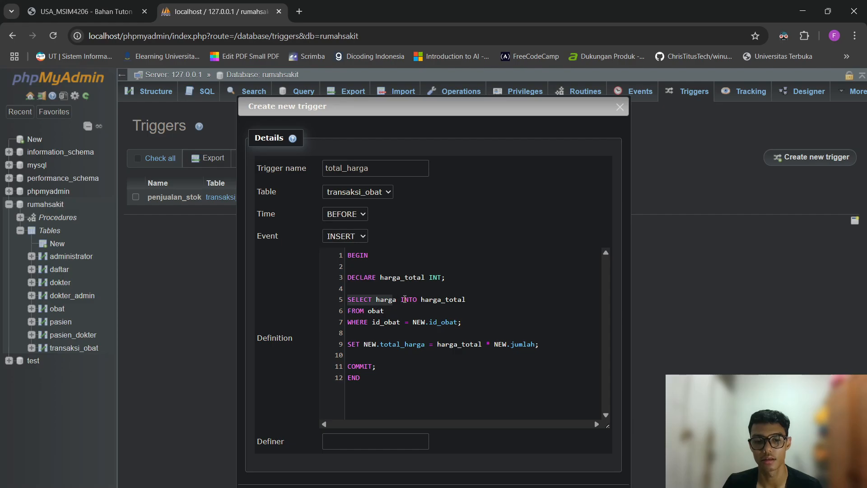
drag(386, 311, 356, 310)
drag(380, 277, 436, 279)
click(442, 332)
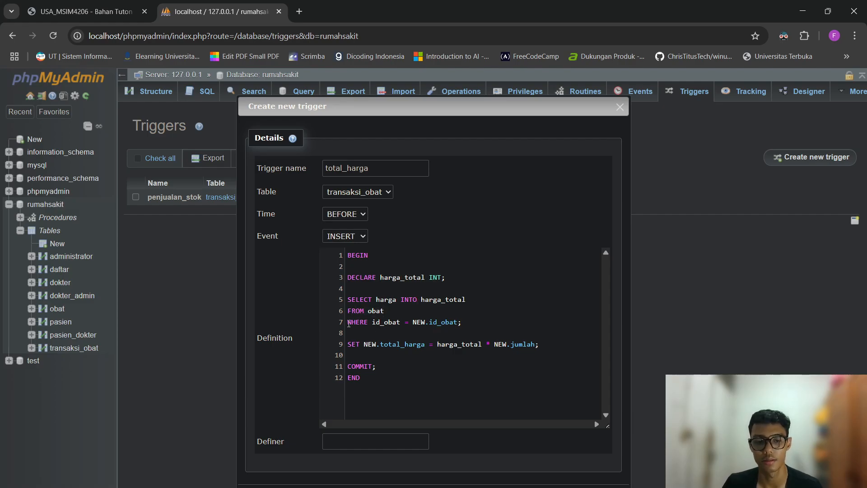
drag(349, 322, 376, 322)
click(379, 321)
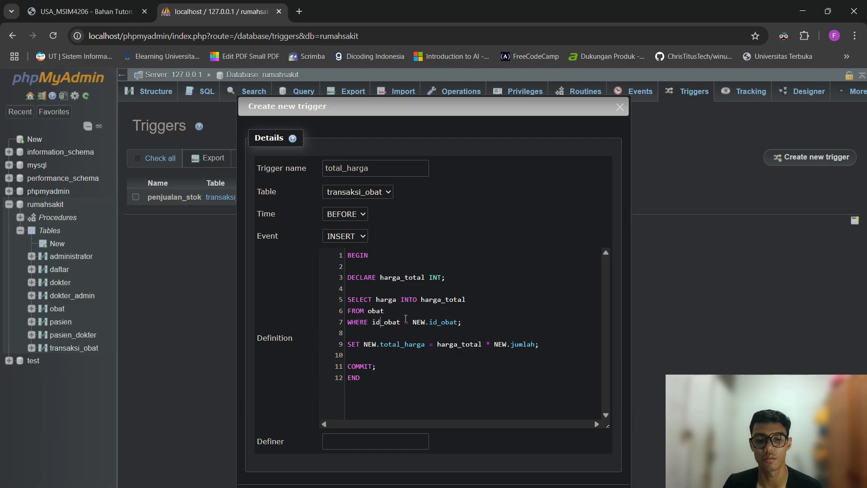
drag(414, 322, 456, 322)
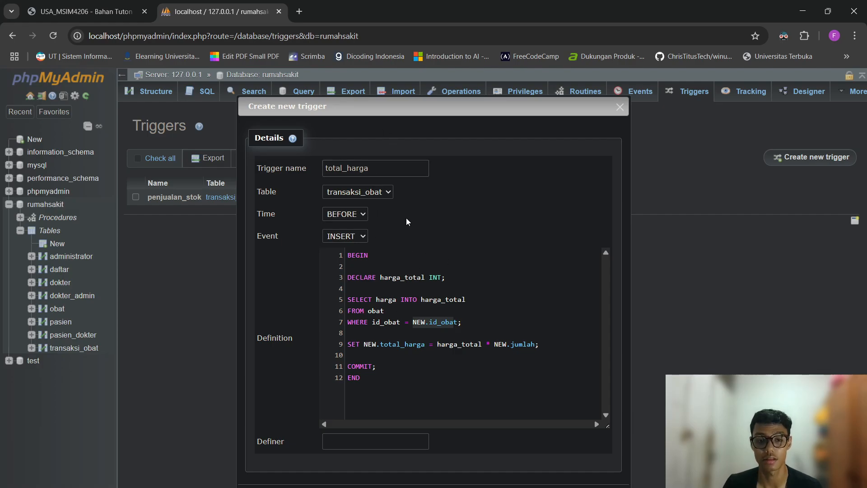
click(349, 346)
click(389, 375)
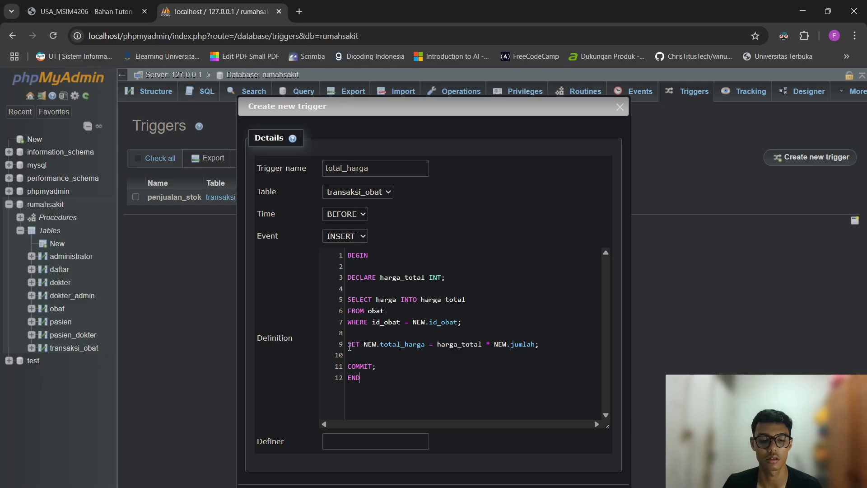
double_click(354, 300)
click(371, 396)
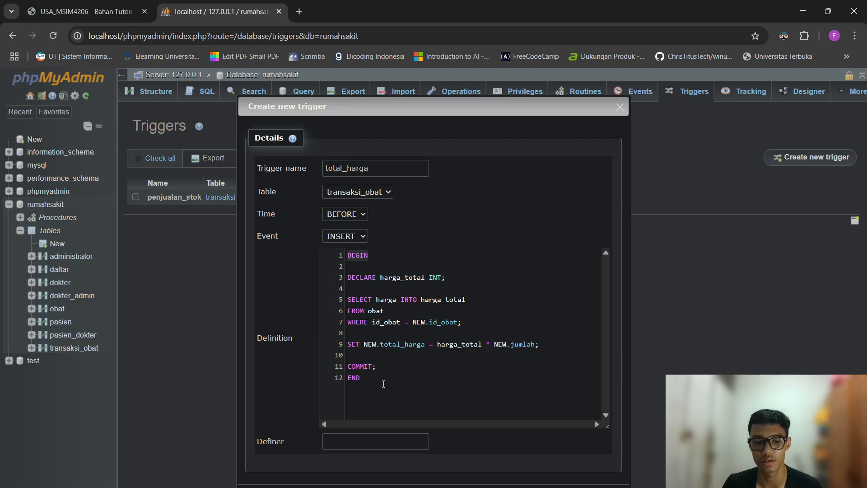
click(383, 379)
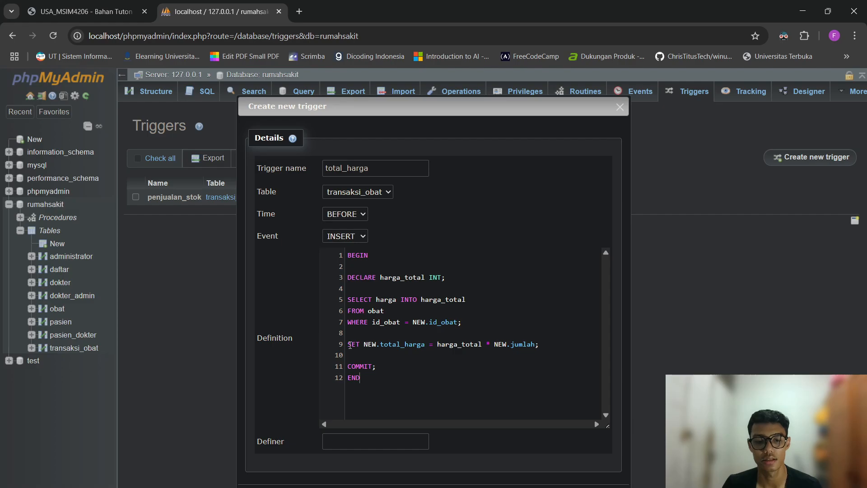
drag(347, 344, 425, 350)
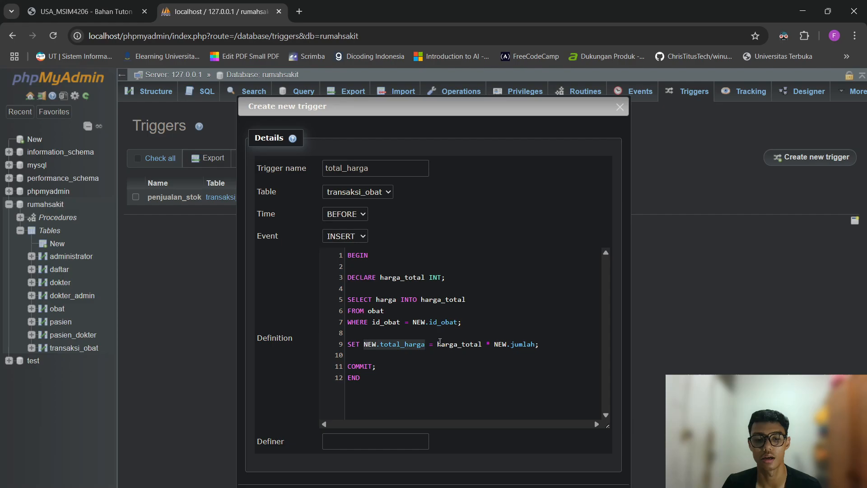
drag(437, 345, 478, 342)
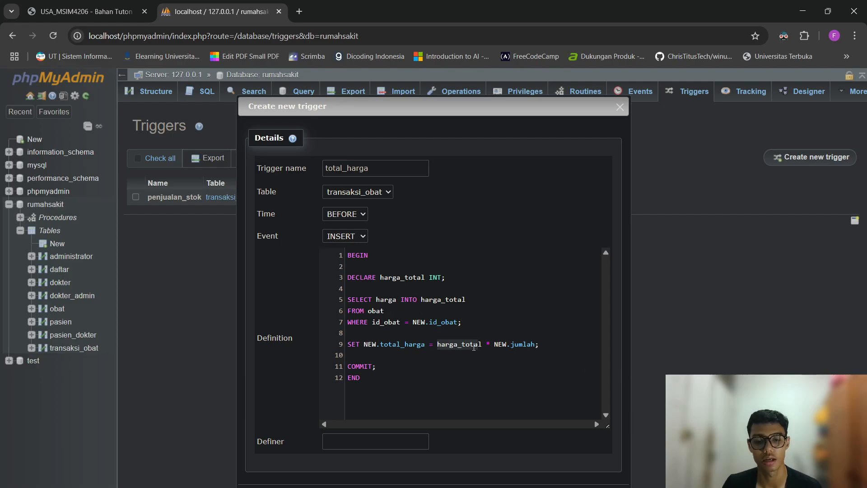
click(494, 344)
drag(504, 346, 538, 346)
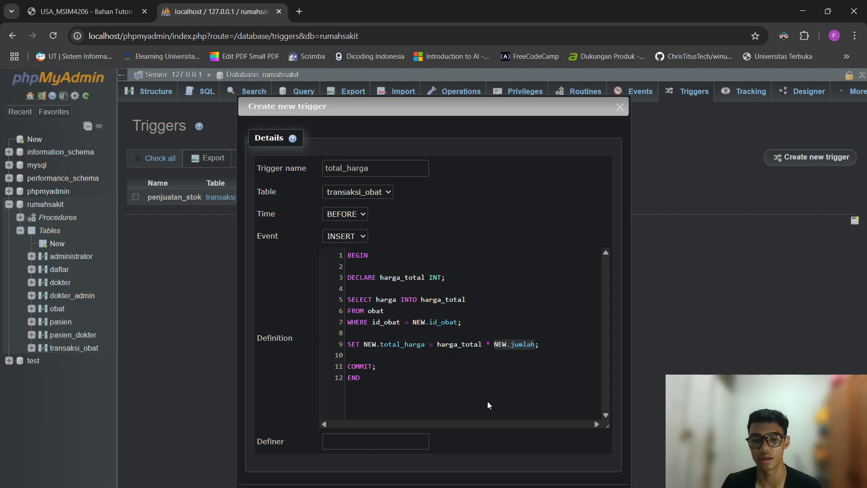
Remove the COMMIT; line that caused error #1422 and save the total_harga trigger.
click(570, 487)
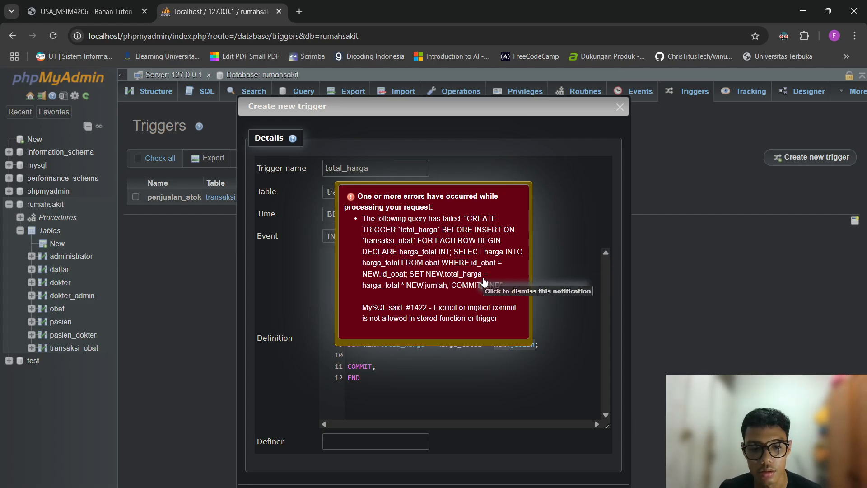
click(483, 281)
click(424, 366)
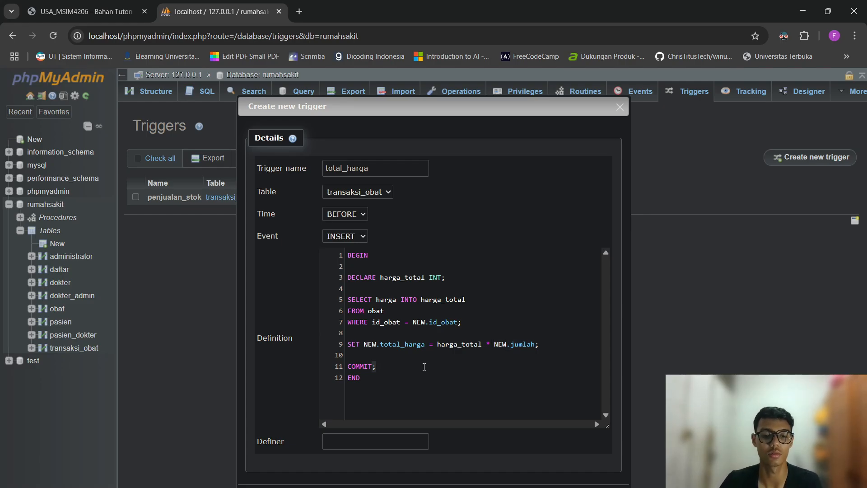
key(shift+Home)
key(BackSpace)
key(BackSpace)
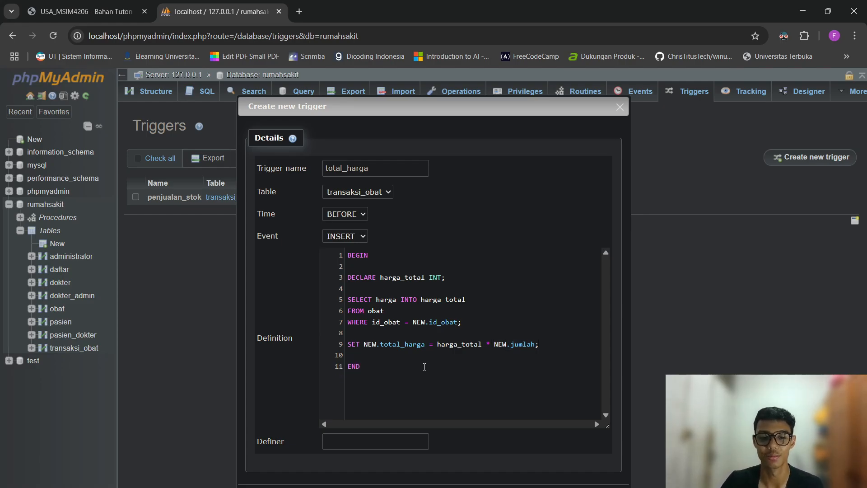
click(570, 486)
Return to the rumahsakit database, confirming the leave-page prompt.
double_click(421, 391)
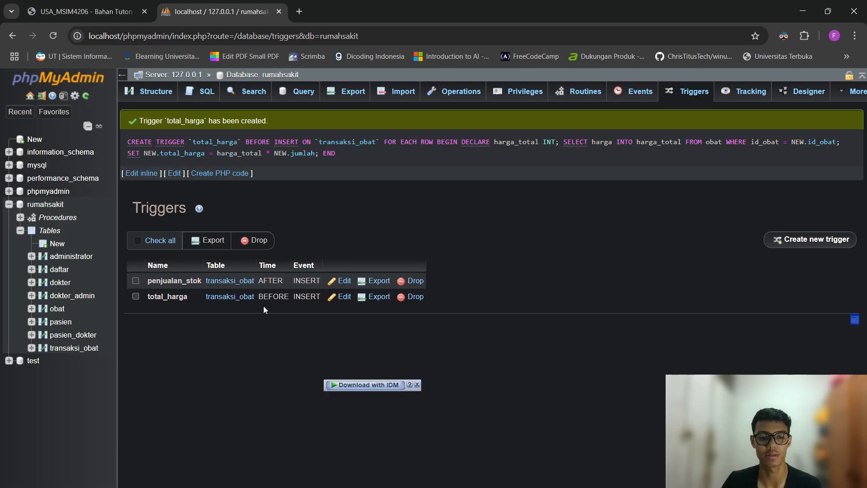
click(251, 320)
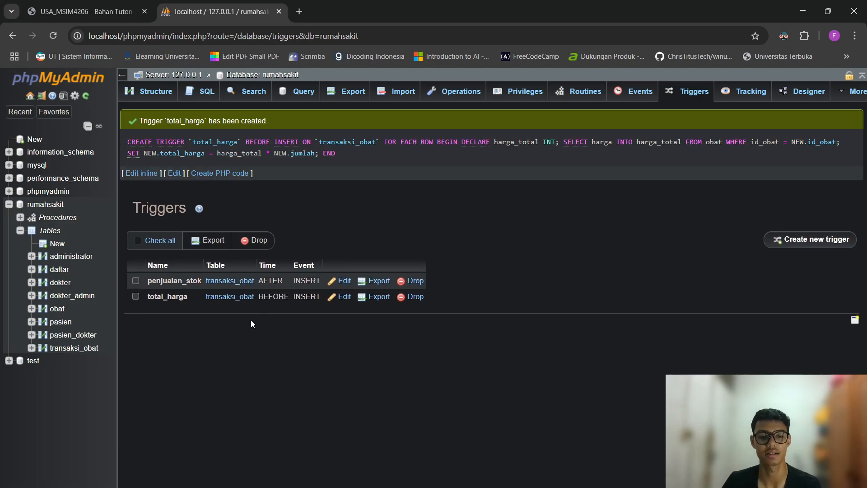
click(62, 204)
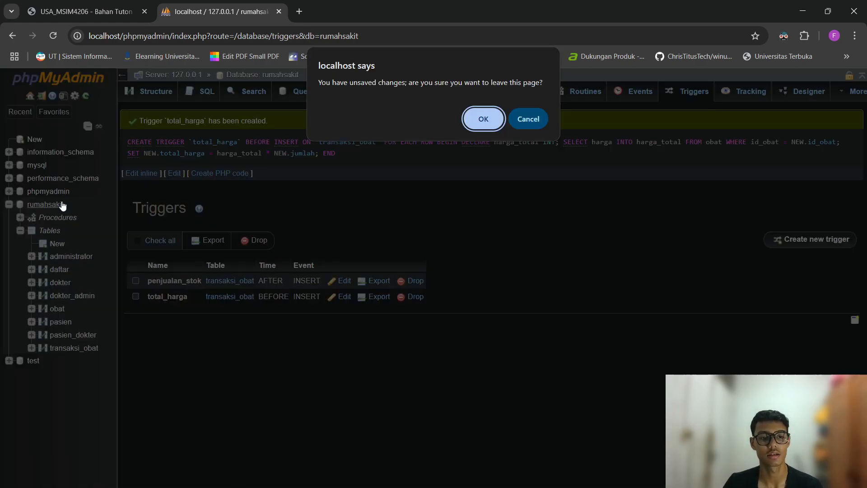
click(491, 121)
Browse the obat table's prices, then list rumahsakit's routines transaksi1 to transaksi5.
click(57, 309)
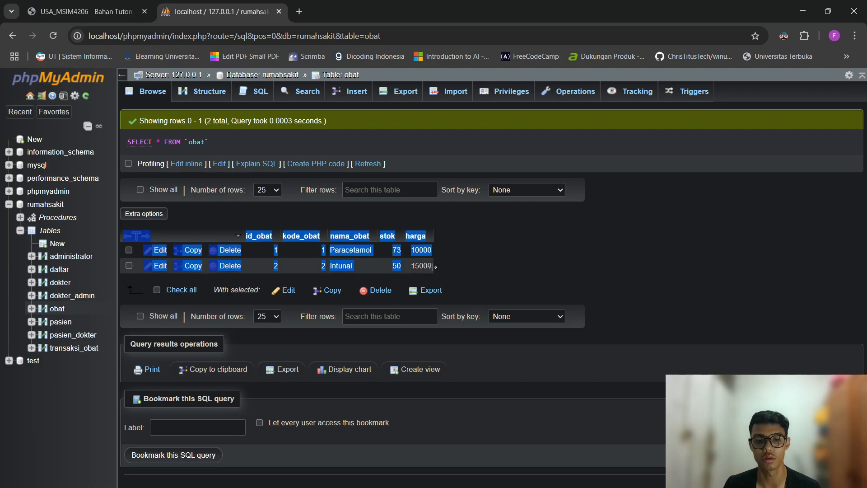
right_click(433, 267)
click(375, 273)
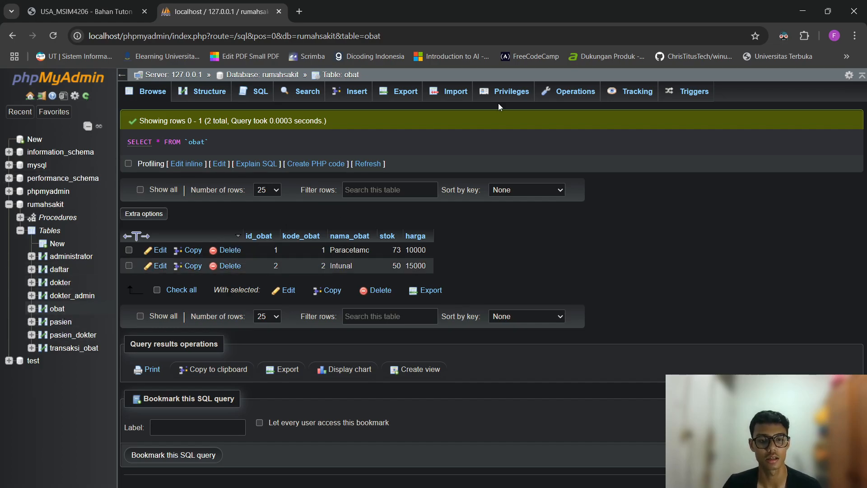
click(52, 207)
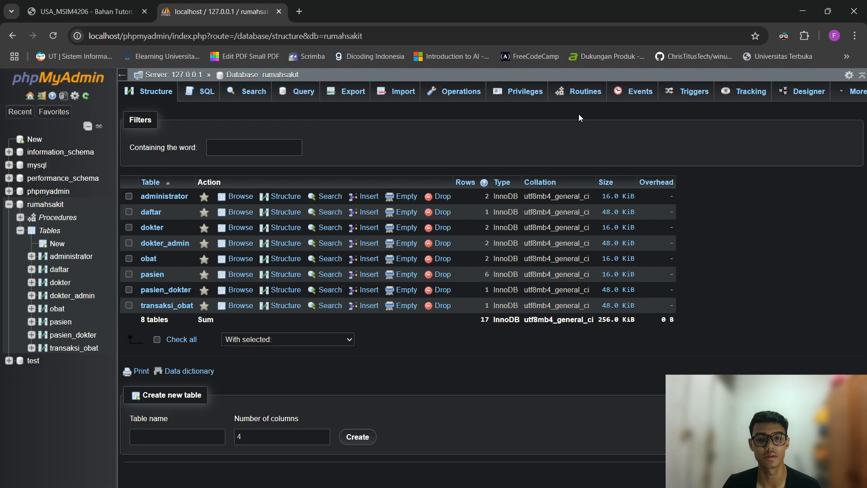
click(582, 91)
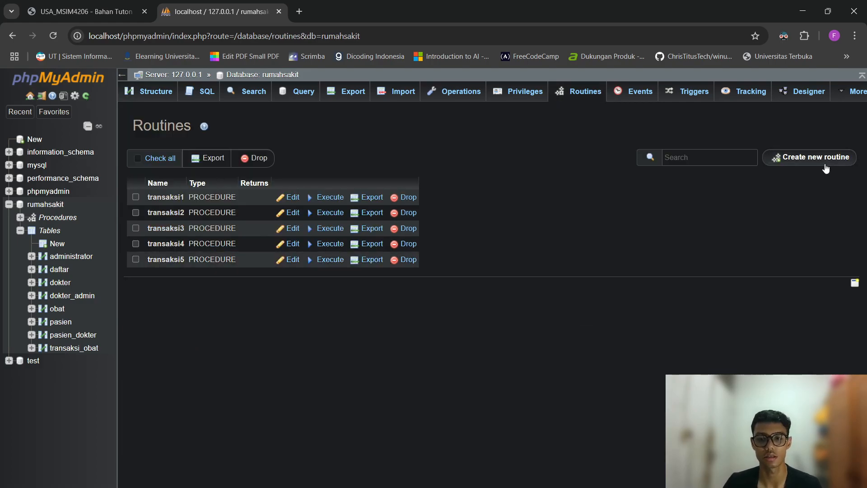
Create a new routine named transaksi6.
click(813, 158)
text(transak)
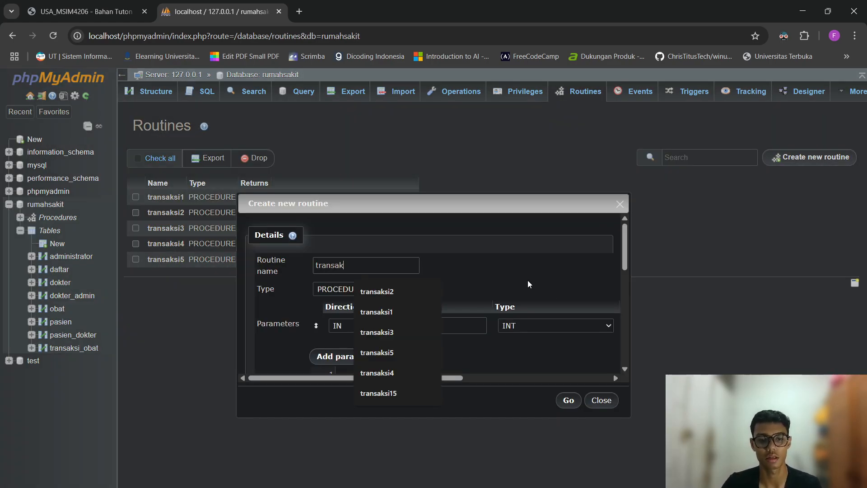
text(si6)
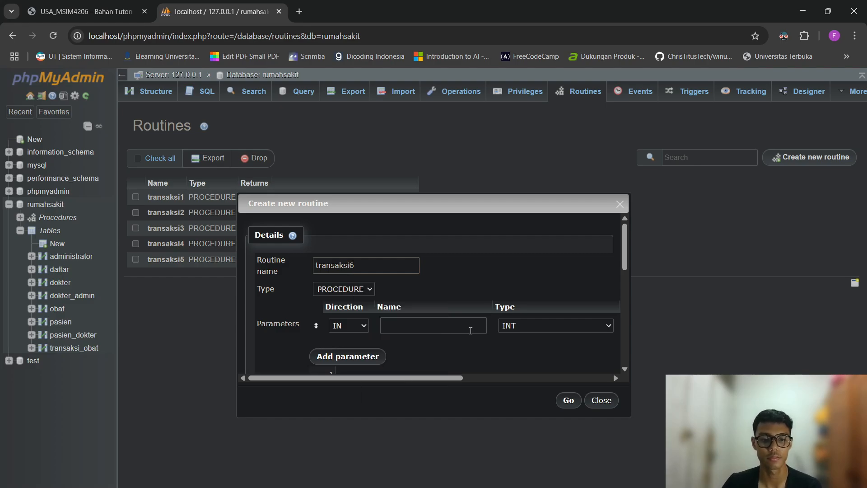
drag(434, 382, 631, 357)
scroll(601, 327, down, 3)
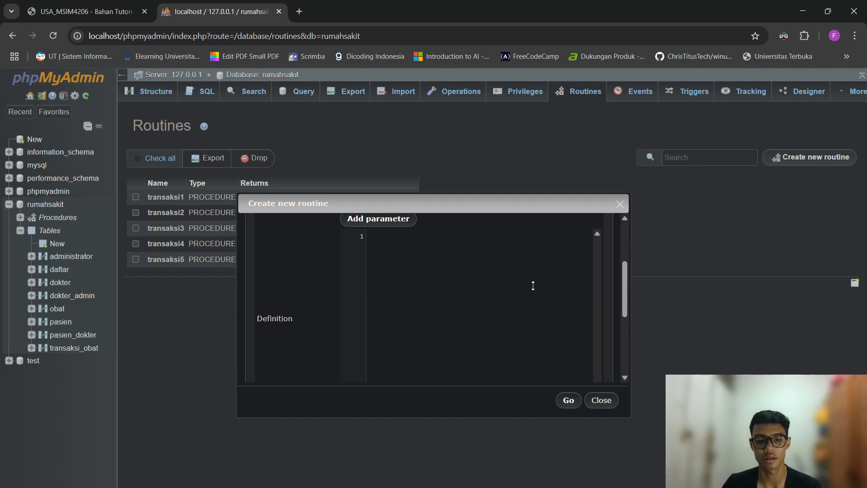
Begin the definition with BEGIN and START TRANSACTION;.
text(BEGIN)
key(Return)
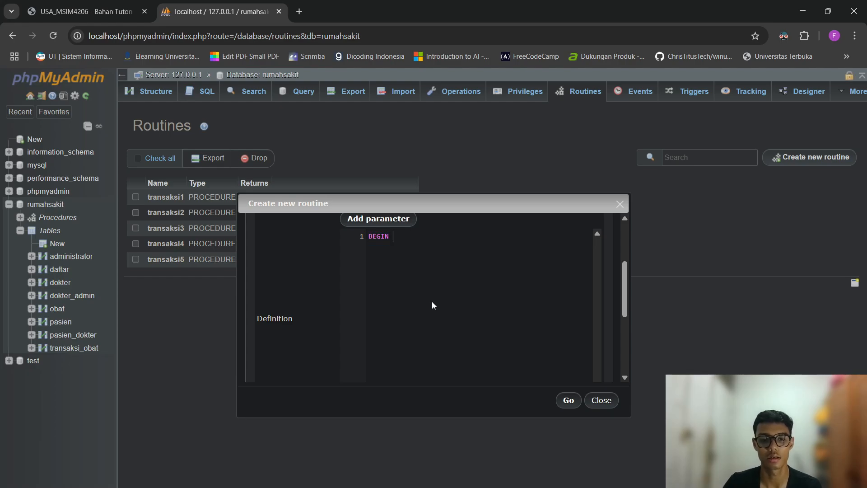
key(Return)
text(START TRA)
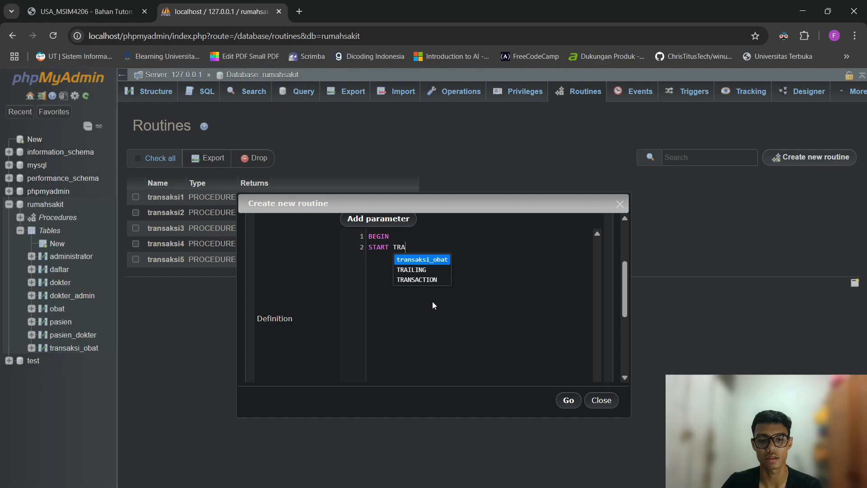
key(Down)
key(Return)
key(ctrl+shift+Left)
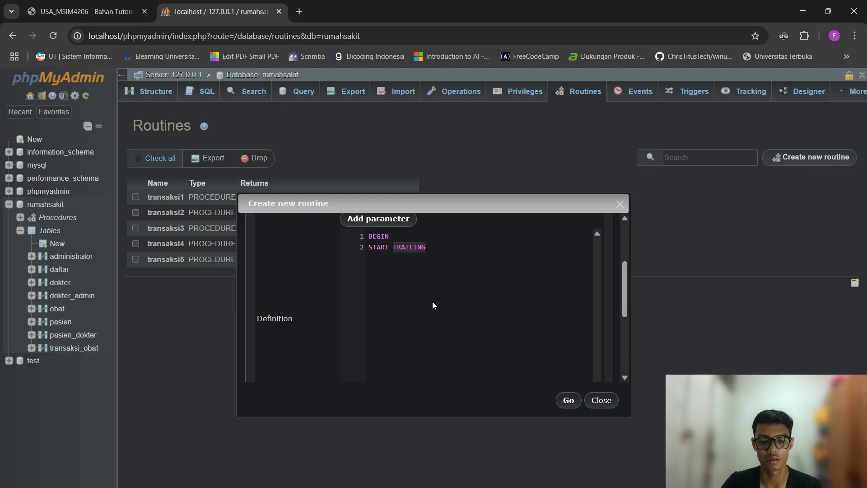
text(tran)
key(Down)
key(Return)
text(;)
key(Return)
key(Return)
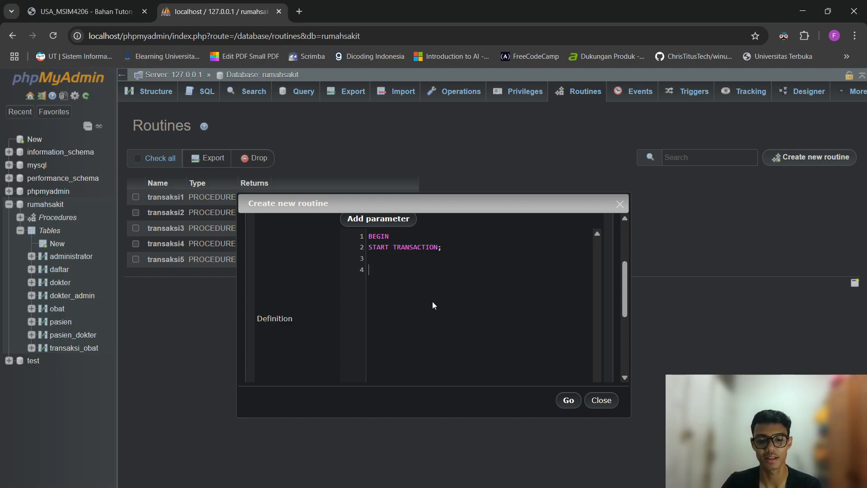
Insert (3, 2, 2, 2, 0) into transaksi_obat's id_transaksi, id_obat, id_pasien, jumlah, total_harga.
text(INSERT )
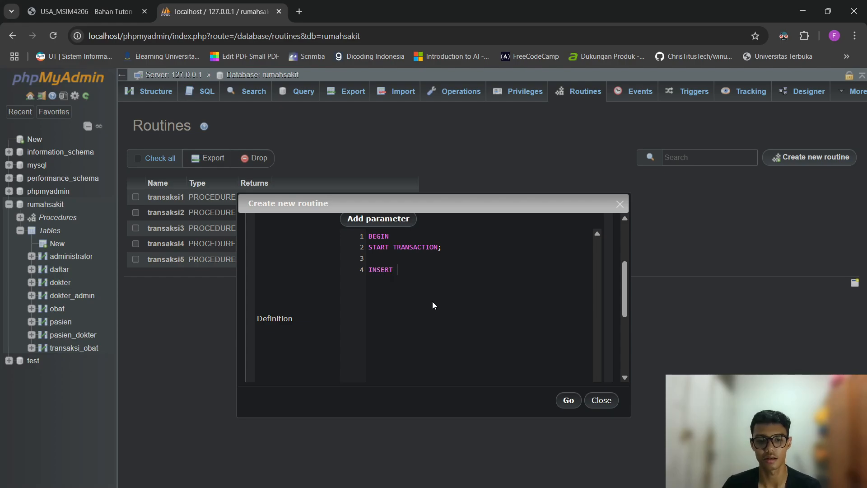
text(INTO tra)
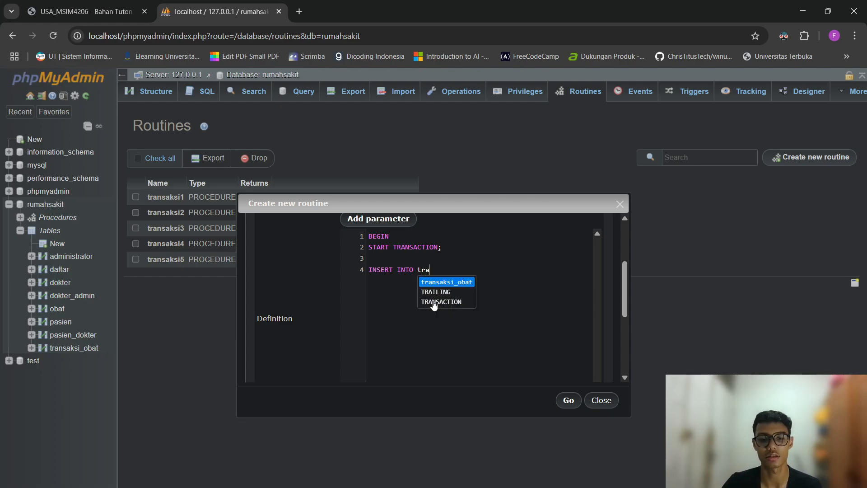
key(Return)
text((id_)
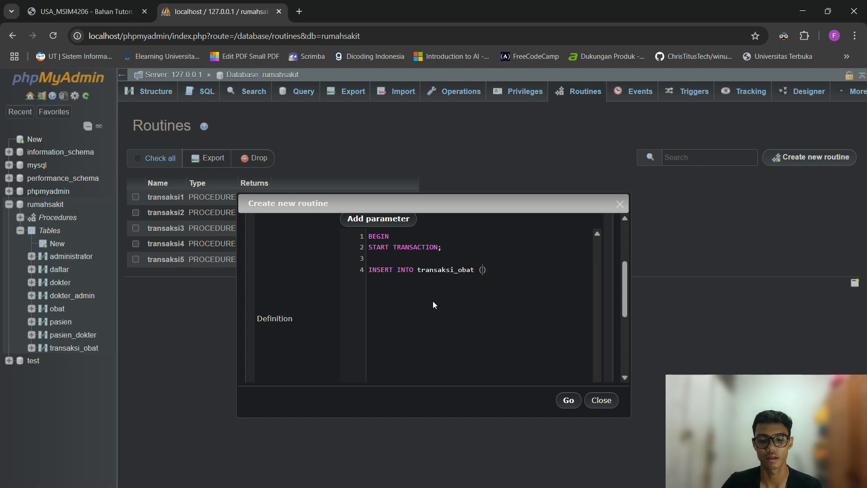
text(transaksi, )
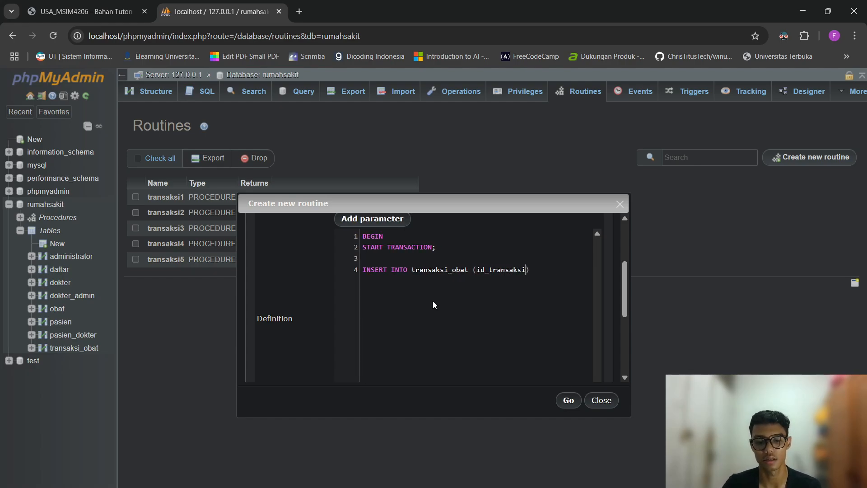
text(id_o)
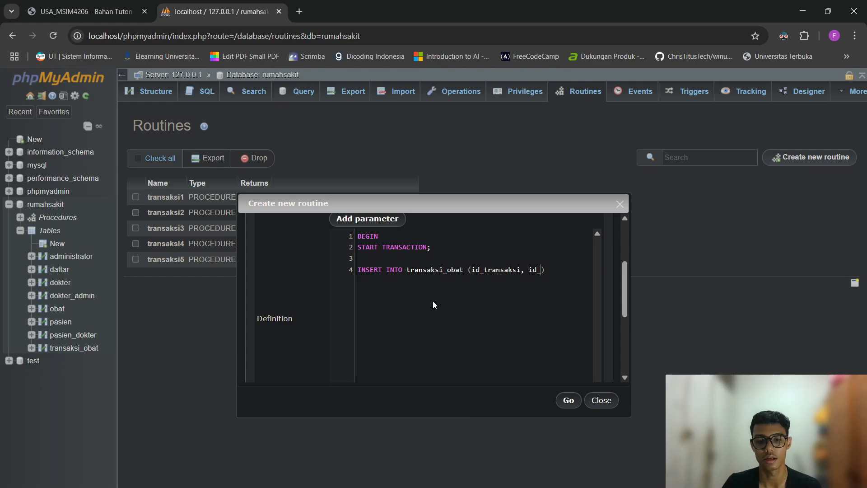
text(bat, id_)
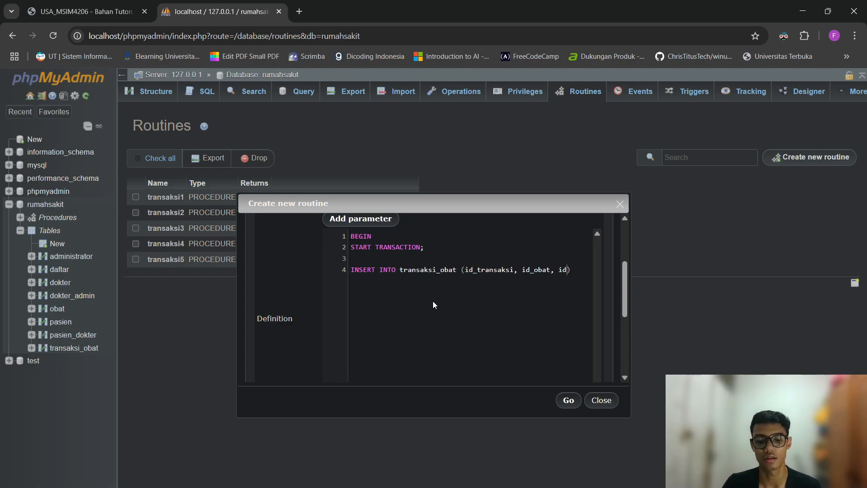
text(pasien,)
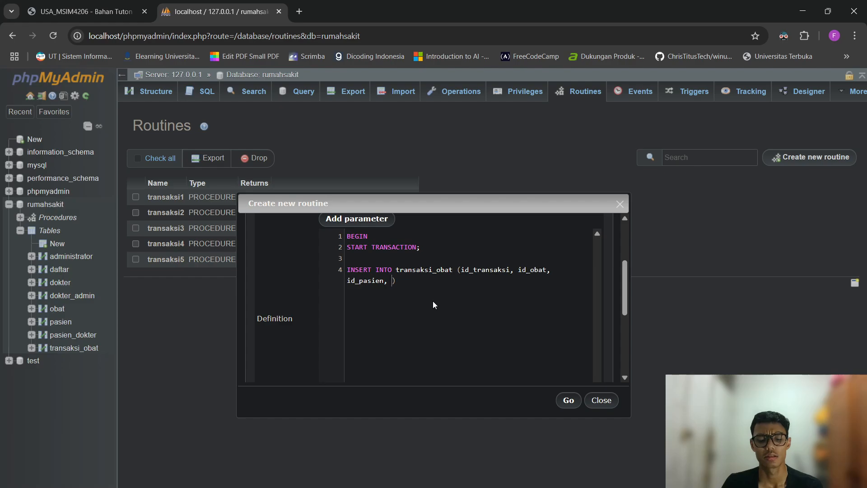
text( jujmlah)
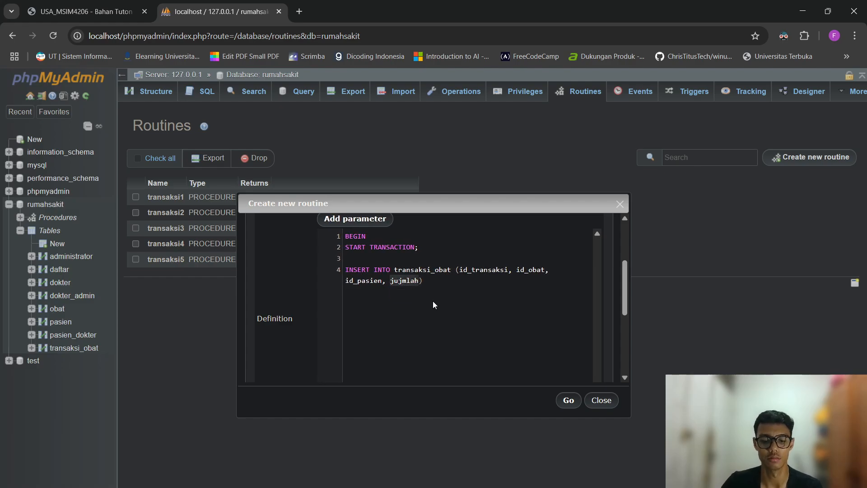
key(BackSpace)
key(BackSpace)
key(BackSpace)
key(BackSpace)
key(BackSpace)
text(mlah, total)
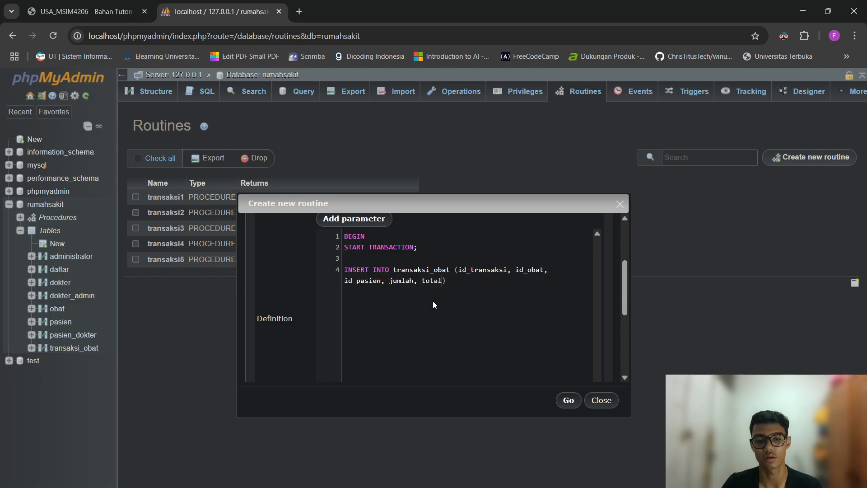
text(_harga)
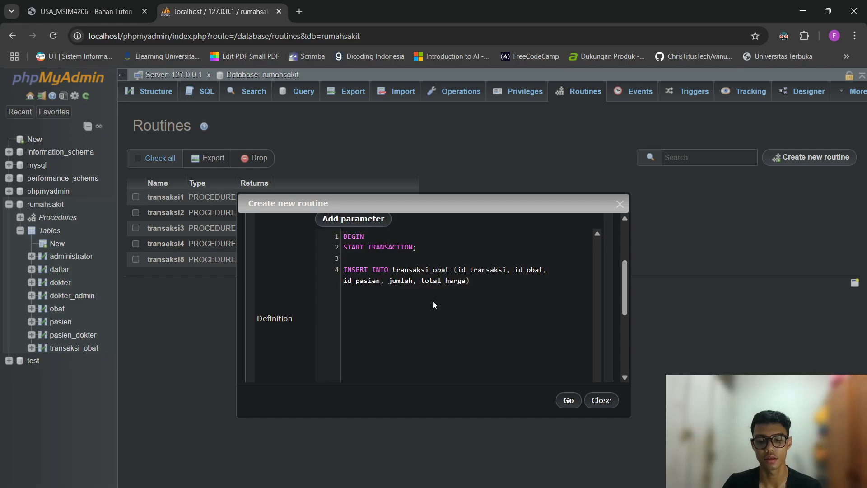
key(End)
key(Return)
text(VALUES )
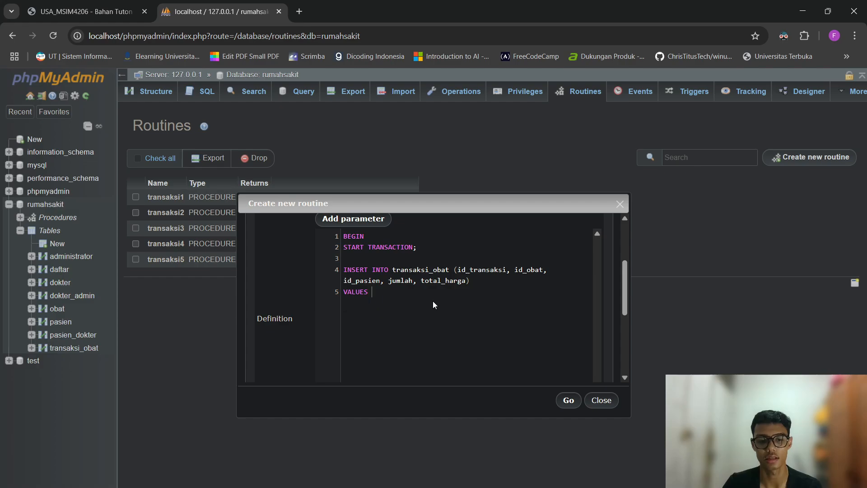
text(())
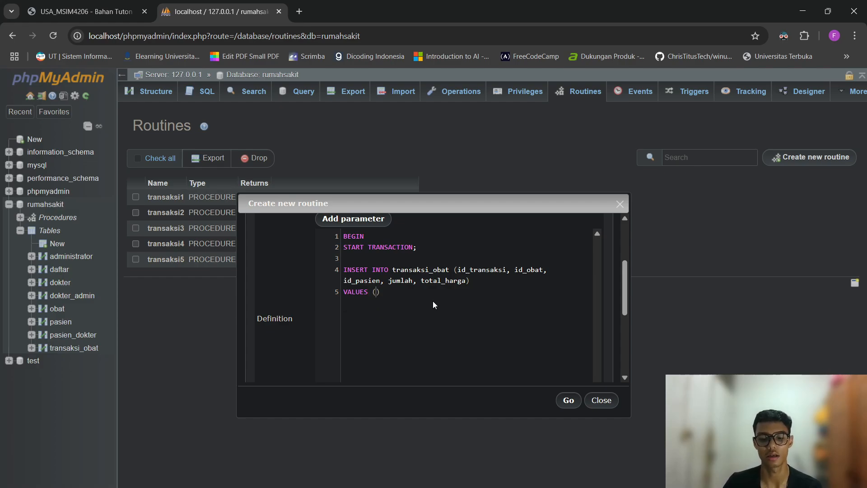
text(3, )
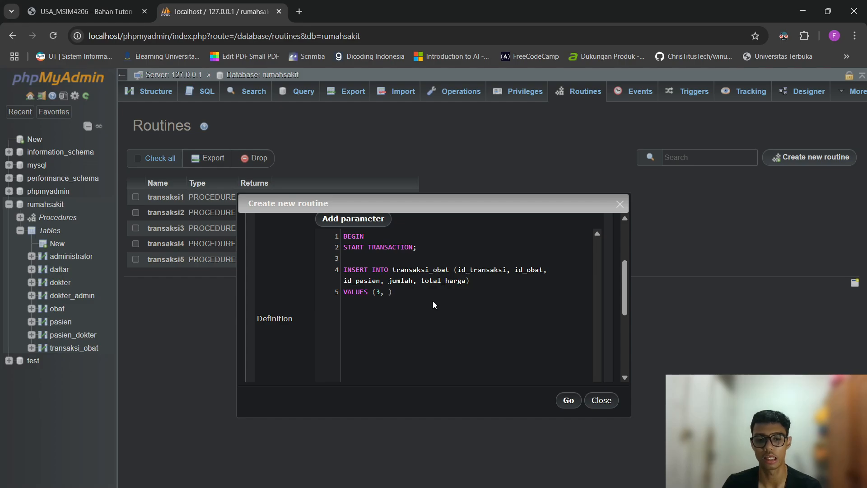
text(2, )
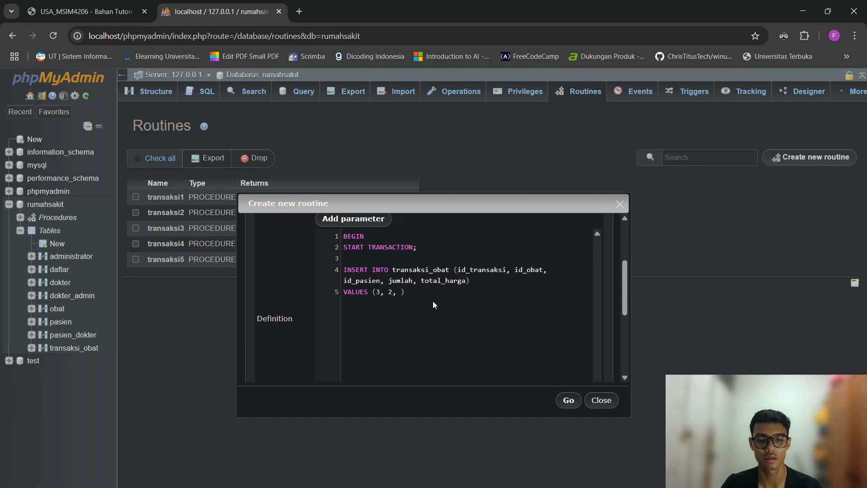
text(2, 2, 0)
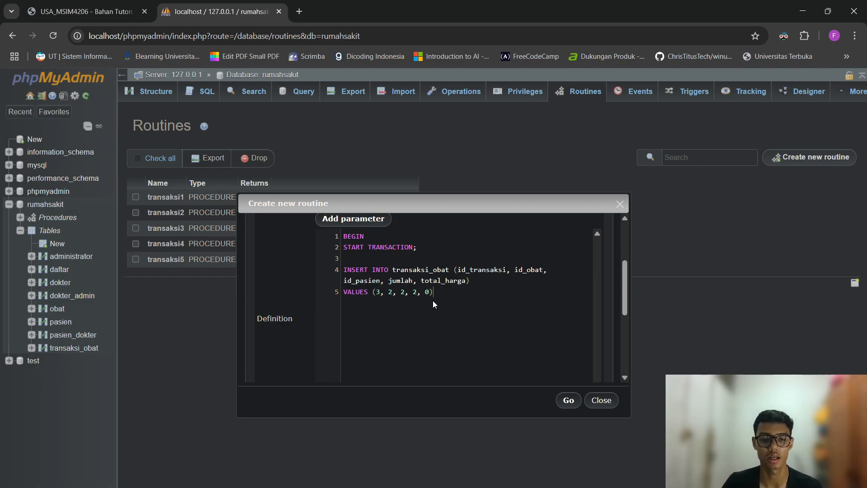
Add COMMIT;, SELECT * FROM transaksi_obat; and END to close the procedure.
key(Return)
key(Return)
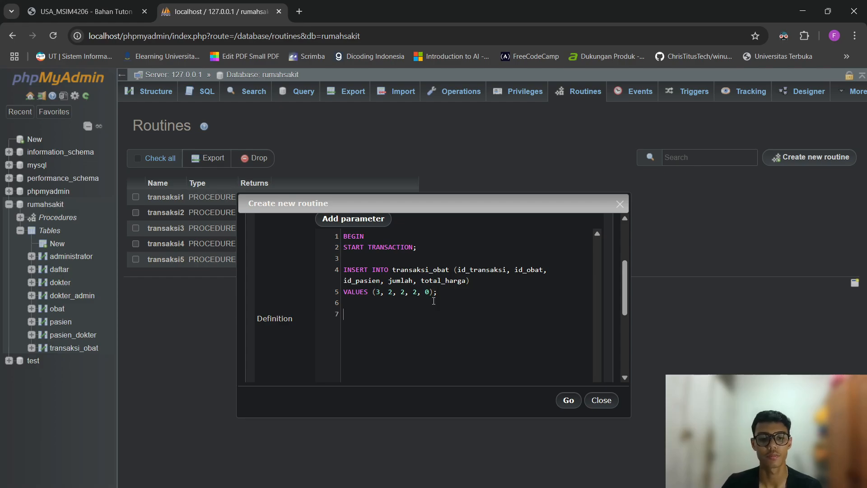
text(COMMIT;)
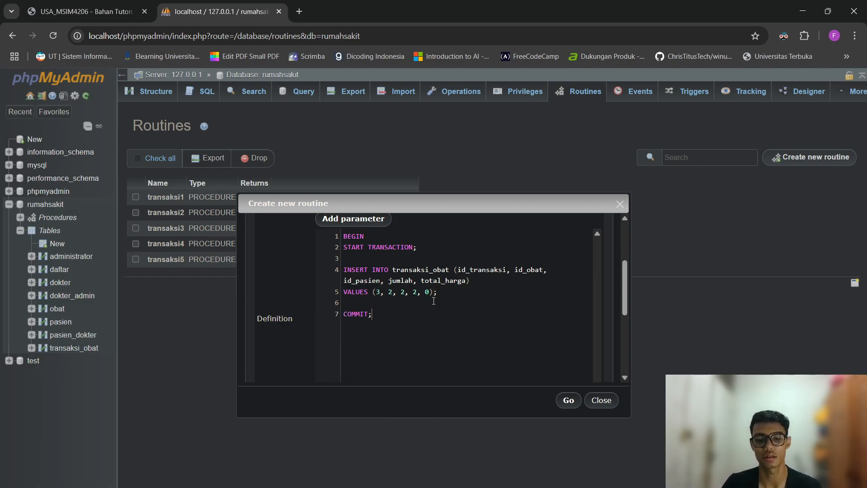
key(Return)
text(SELECT )
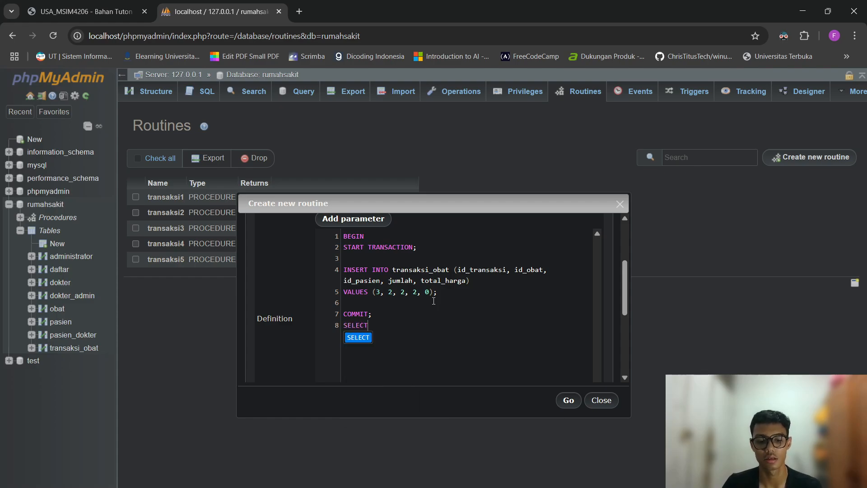
text(* F)
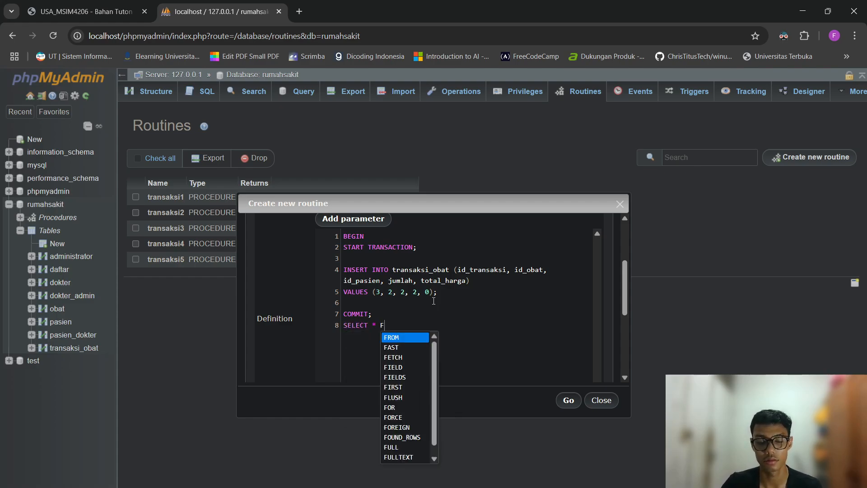
text(ROM trans)
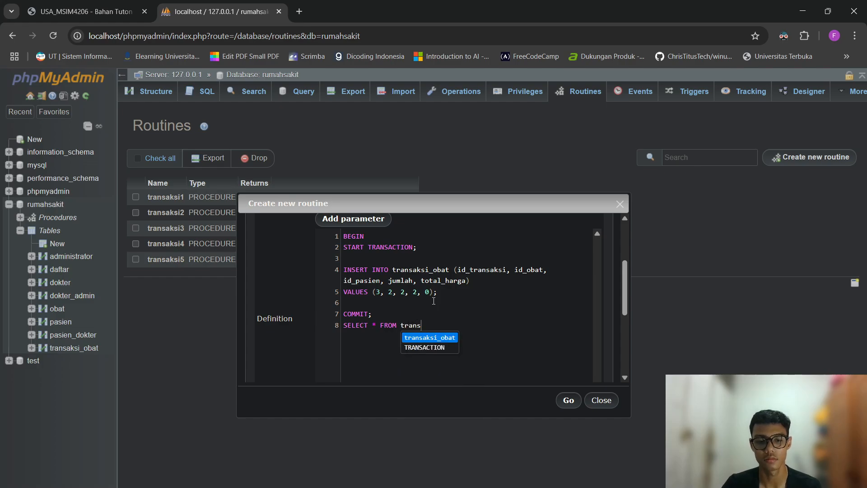
key(Return)
text(;)
key(Return)
text(END)
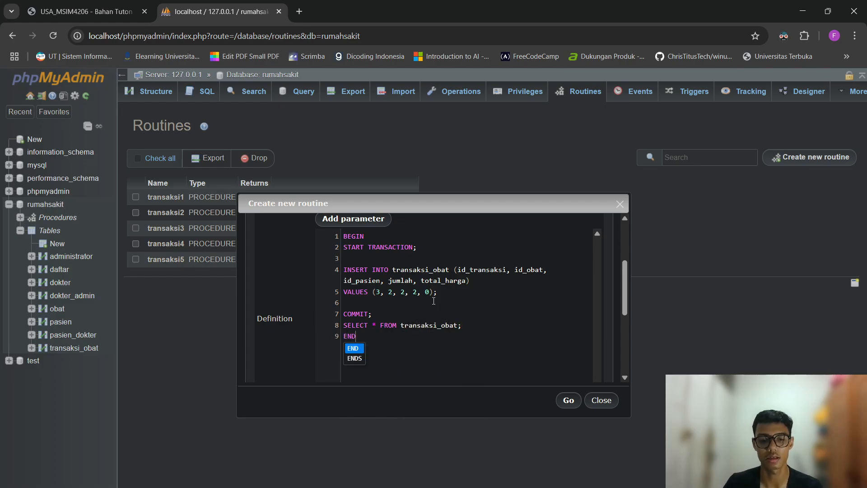
key(Return)
scroll(425, 305, up, 1)
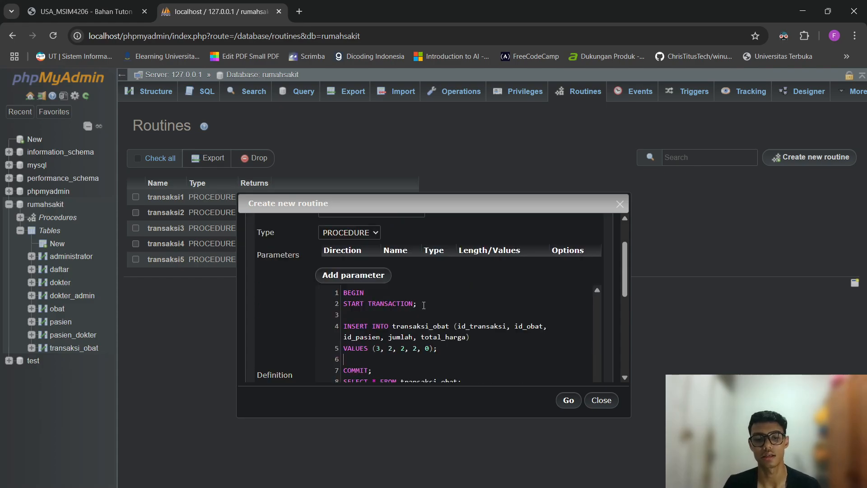
scroll(420, 303, down, 1)
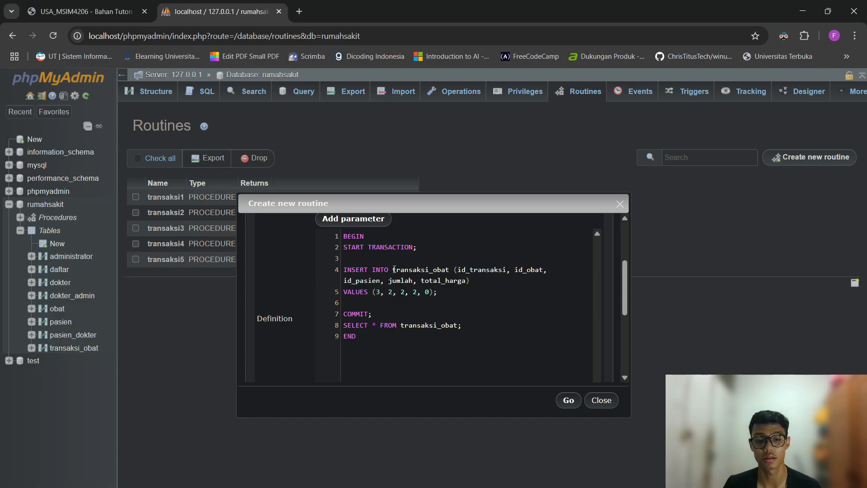
click(390, 292)
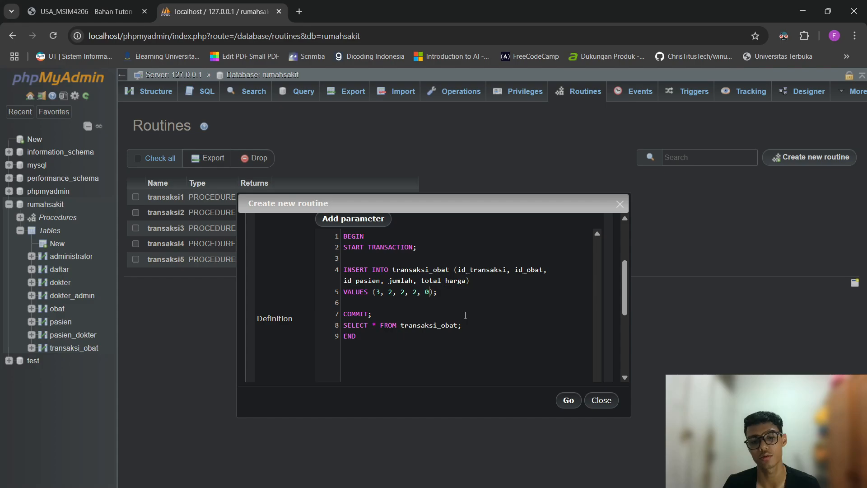
Save transaksi6, run CALL transaksi6; in SQL, and browse transaksi_obat's rows.
click(569, 408)
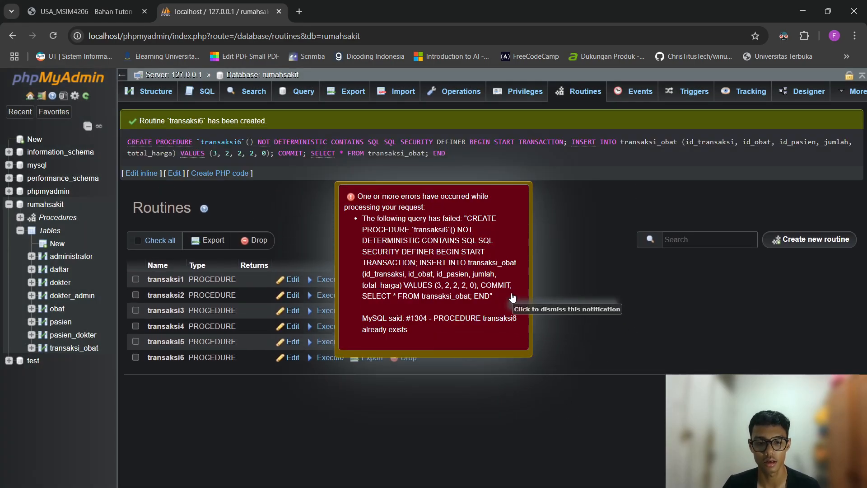
click(509, 294)
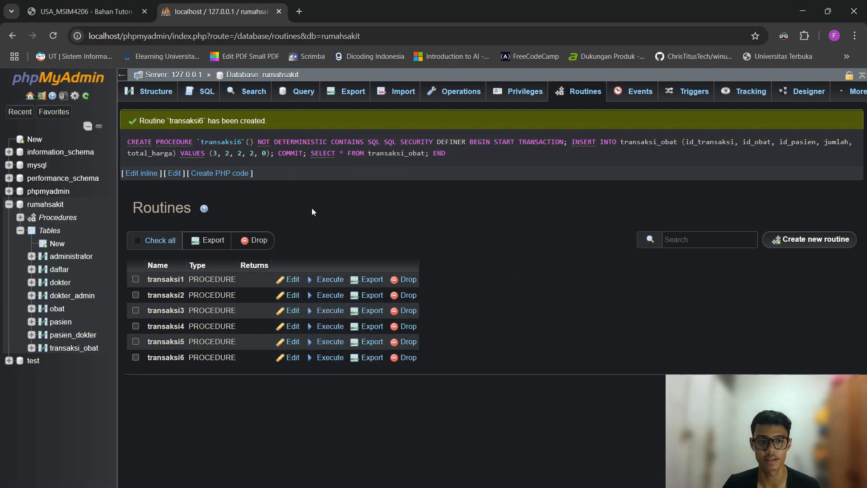
click(205, 95)
click(479, 119)
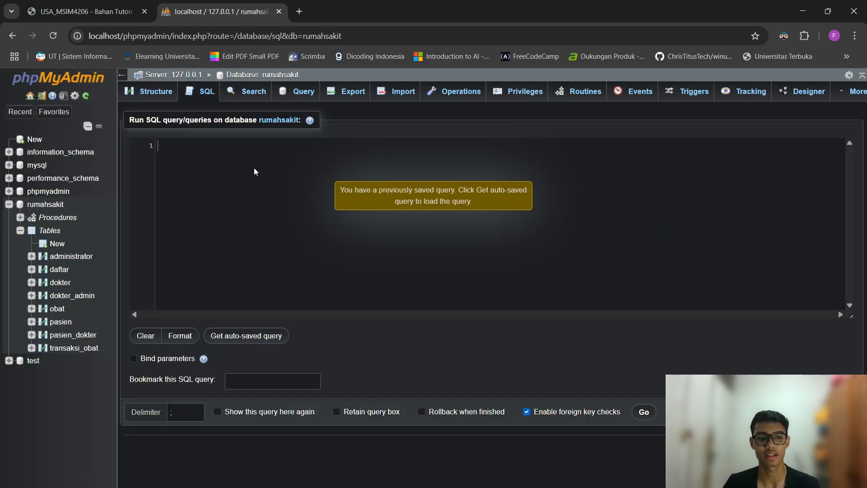
text(CALL transaksi)
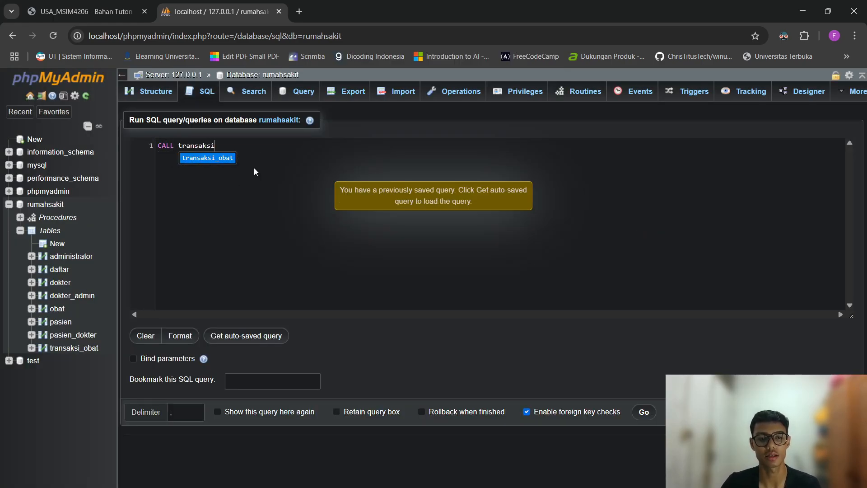
text(6;)
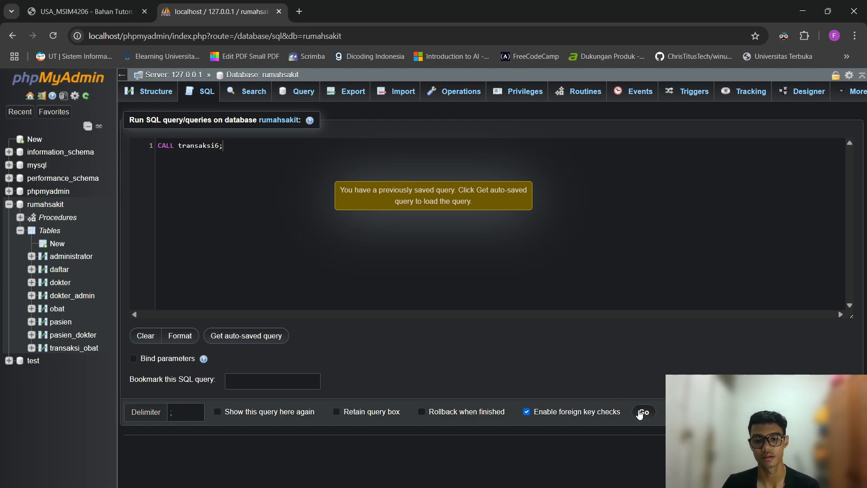
click(641, 411)
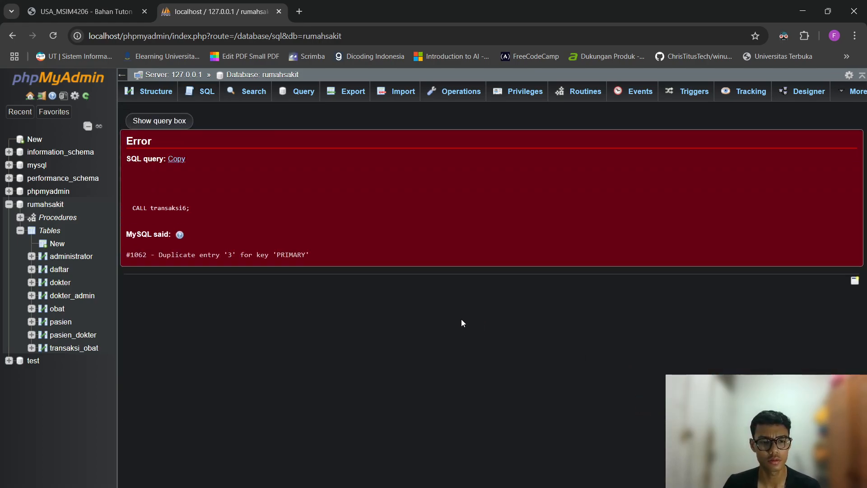
click(74, 348)
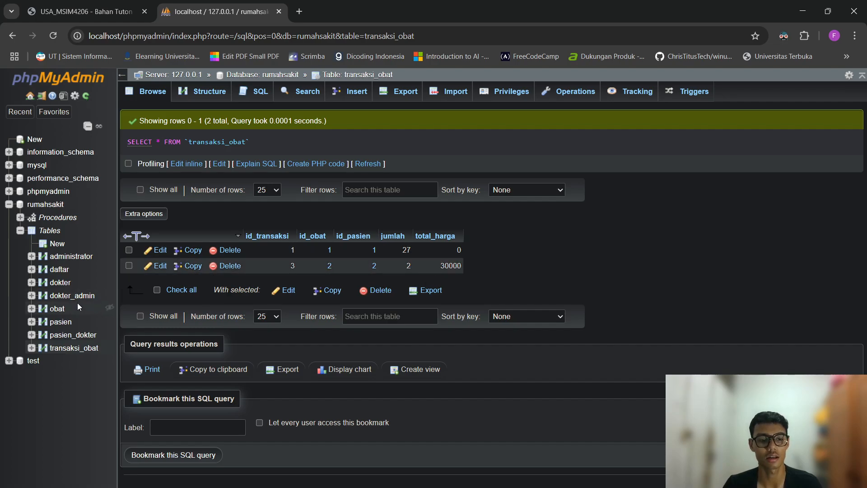
Compare obat and transaksi_obat rows, then list rumahsakit's routines transaksi1 to transaksi6.
click(57, 308)
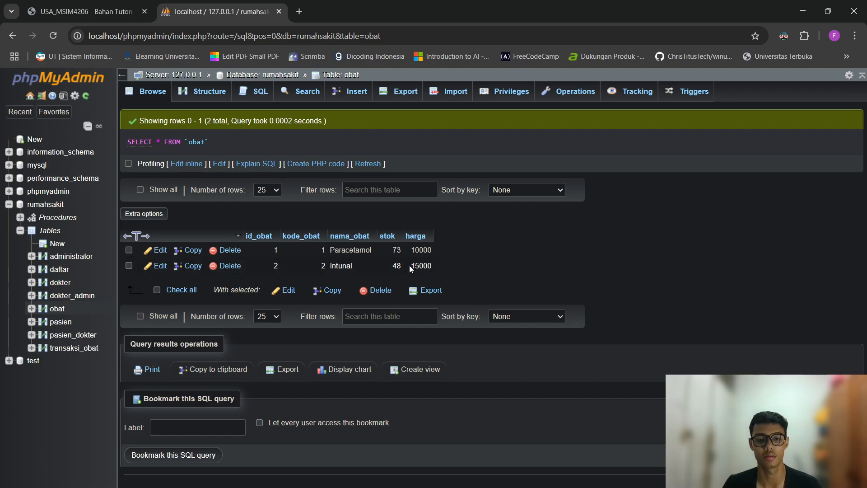
click(77, 348)
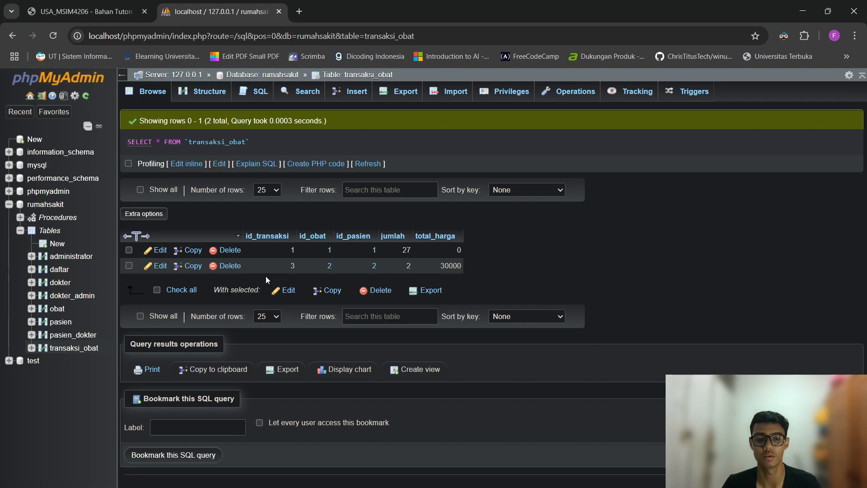
click(64, 310)
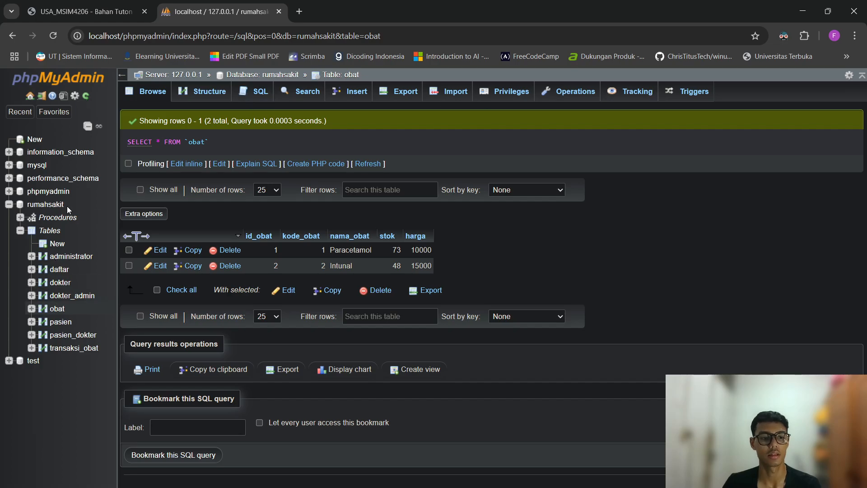
click(45, 204)
click(585, 91)
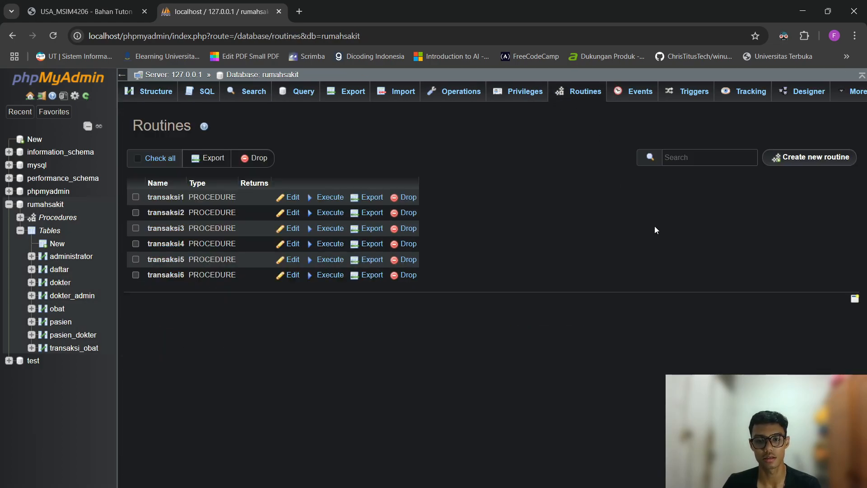
Create a new routine named transaksi7 with its empty parameter row removed.
click(292, 275)
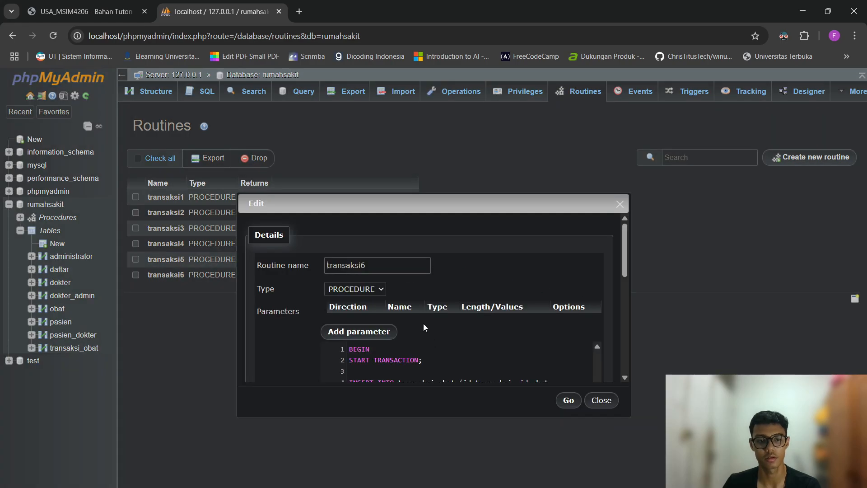
click(609, 400)
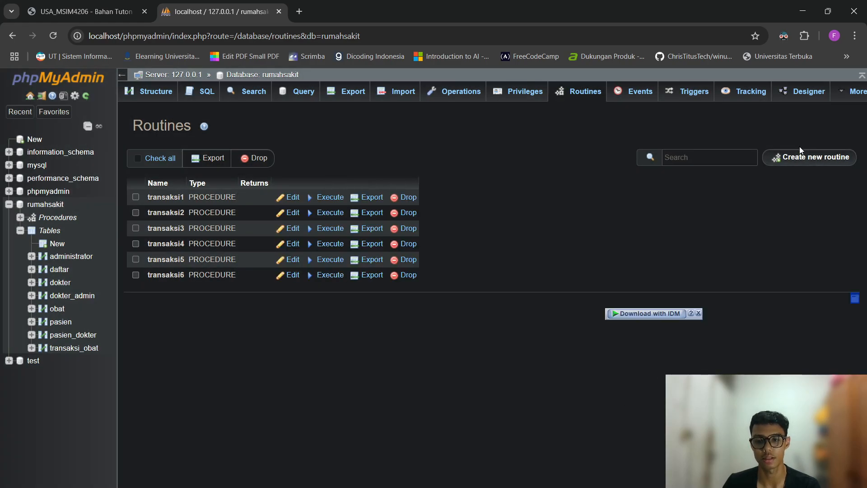
click(806, 156)
text(transaksi7)
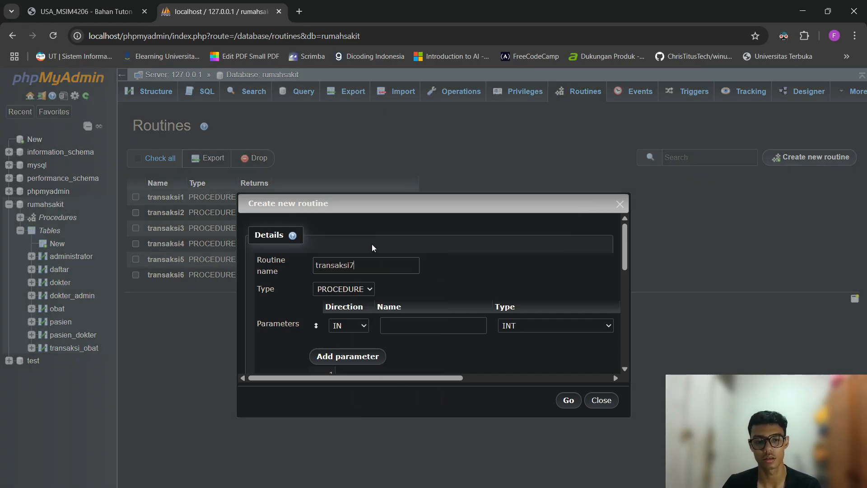
right_click(386, 380)
click(347, 378)
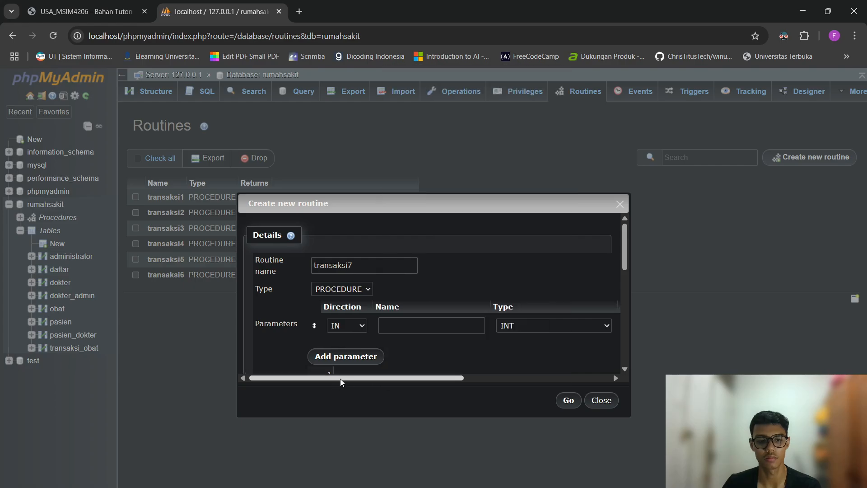
drag(340, 378, 532, 378)
click(603, 326)
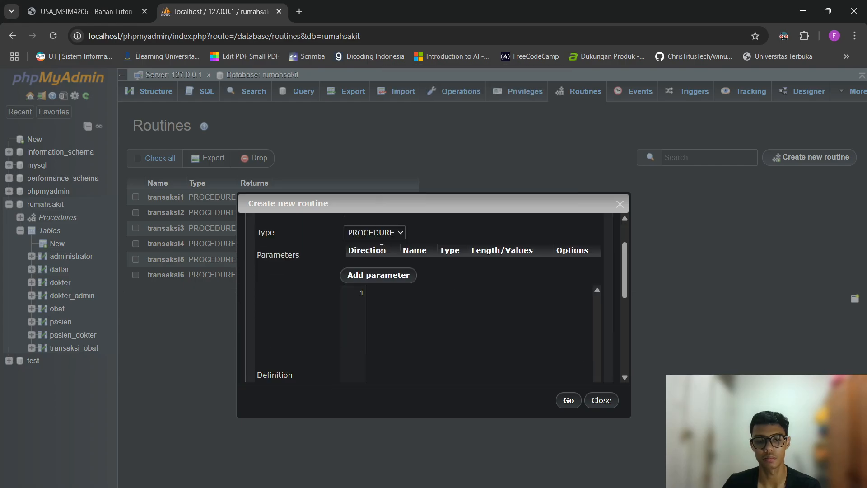
Paste the transaksi6 procedure body into the Definition.
click(429, 305)
key(ctrl+v)
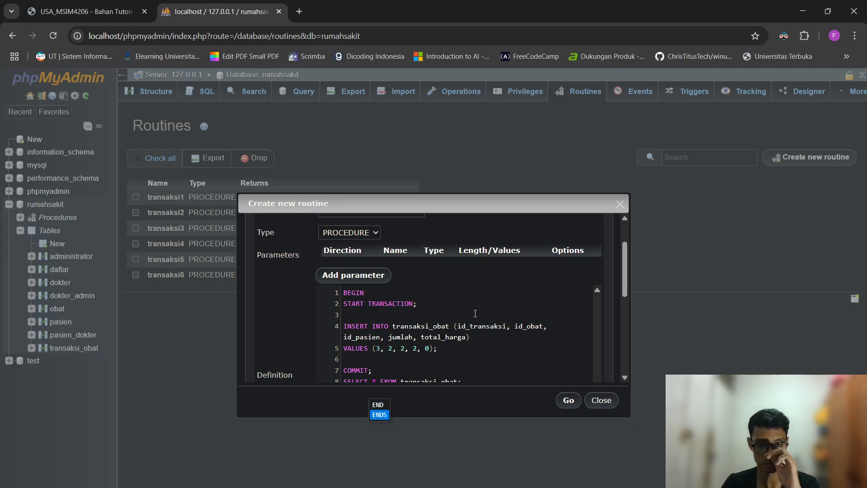
key(Up)
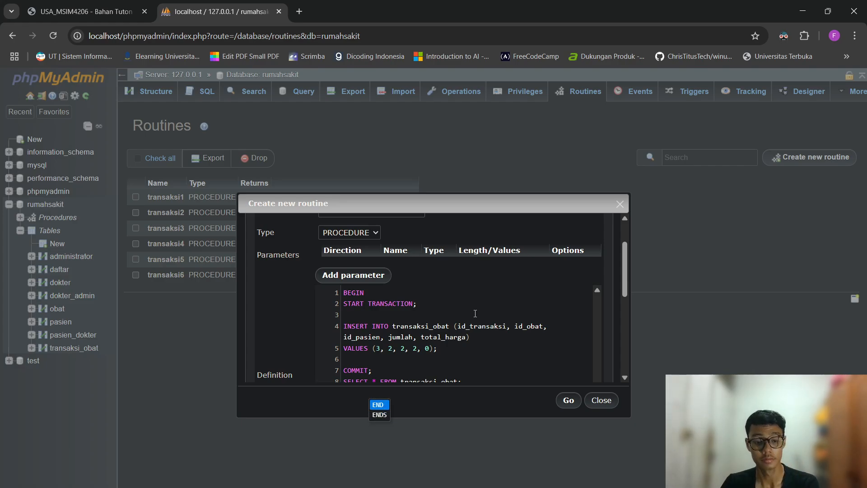
key(Return)
Change the inserted VALUES to (4, 1, 1, 3, 0).
key(Up)
key(Up)
key(Up)
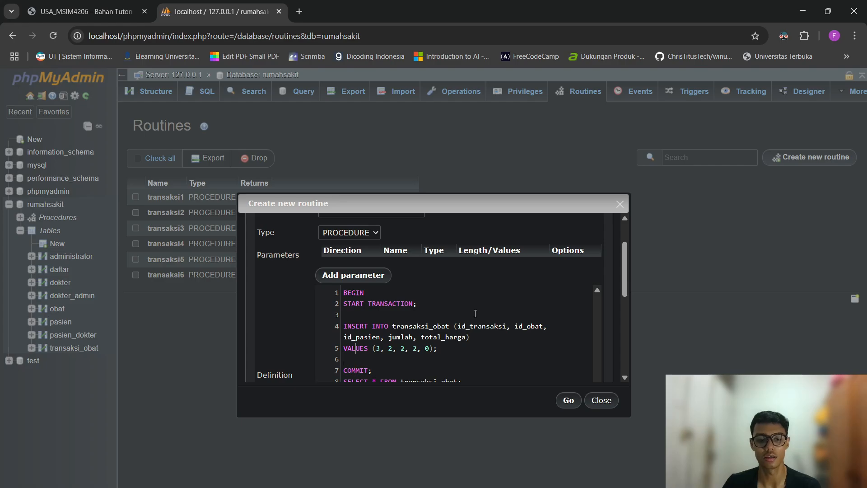
key(BackSpace)
text(4)
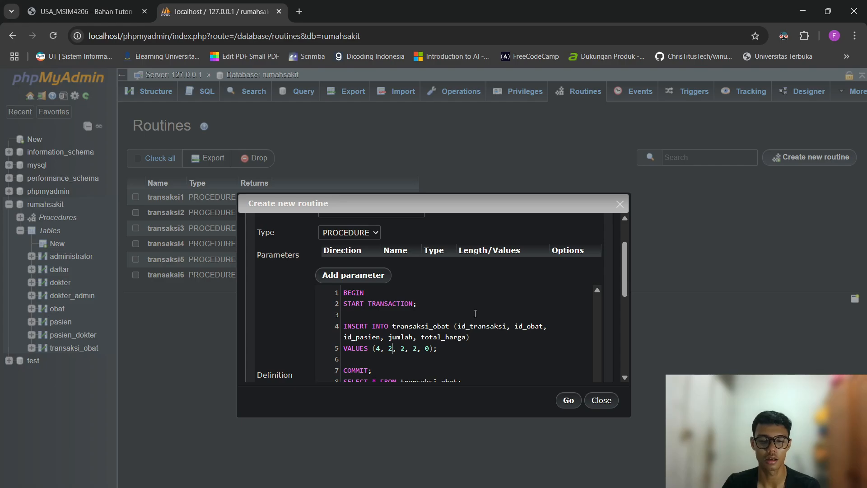
key(BackSpace)
text(1)
key(Delete)
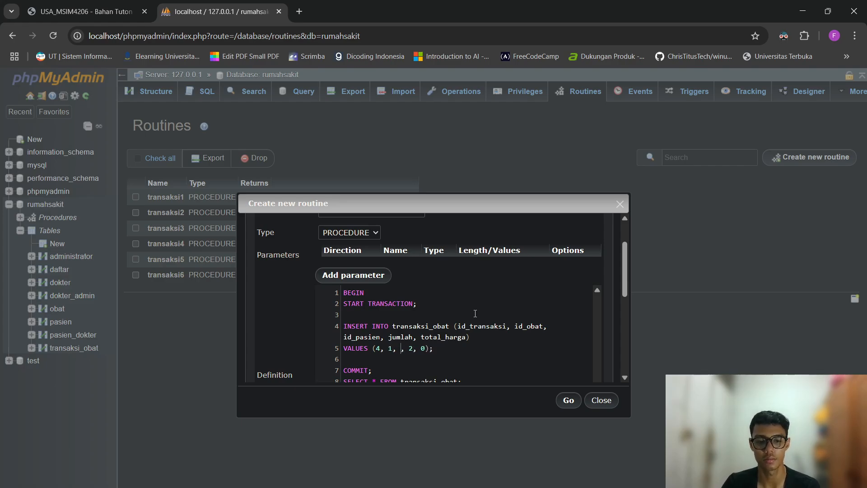
text(1)
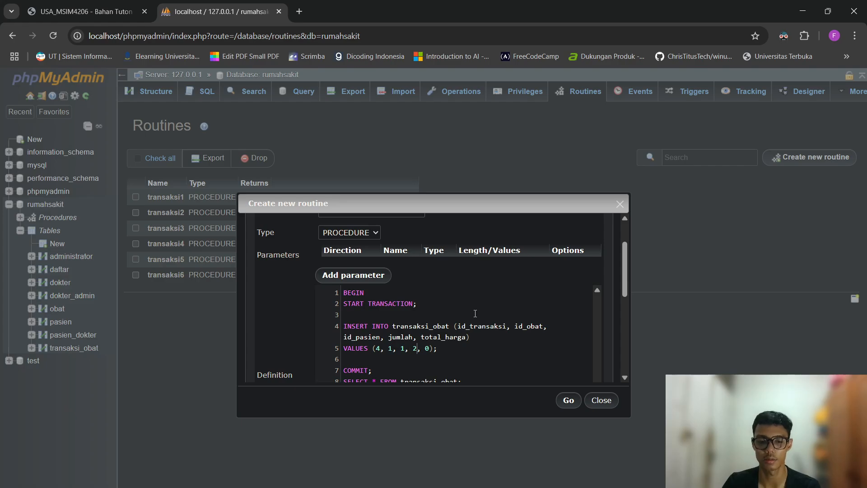
key(BackSpace)
text(3)
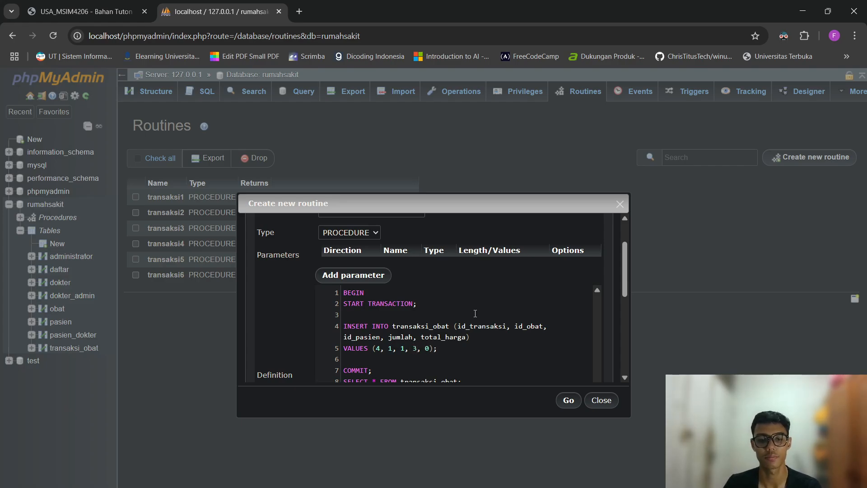
scroll(475, 313, down, 1)
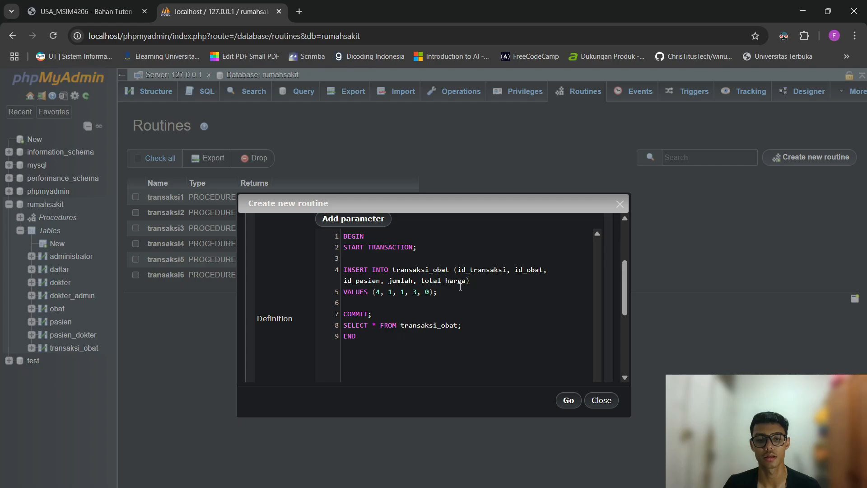
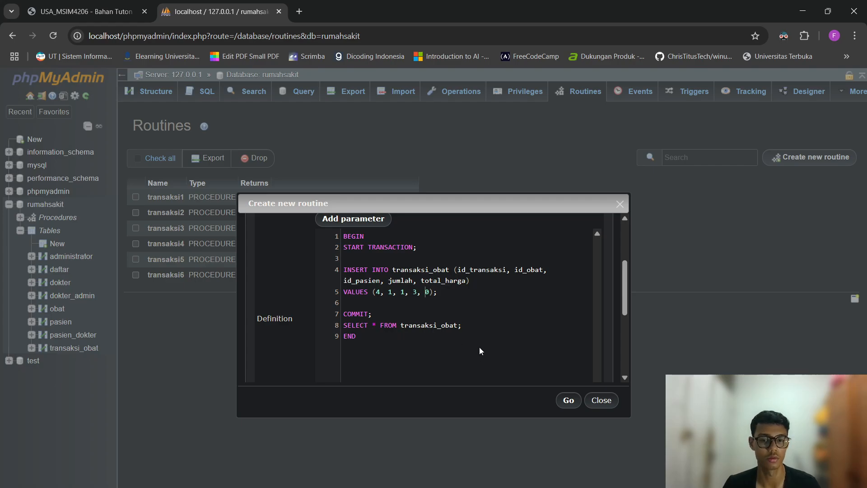
Try to save the transaksi7 routine and dismiss the 'Missing value' alert.
right_click(568, 403)
click(563, 401)
click(567, 401)
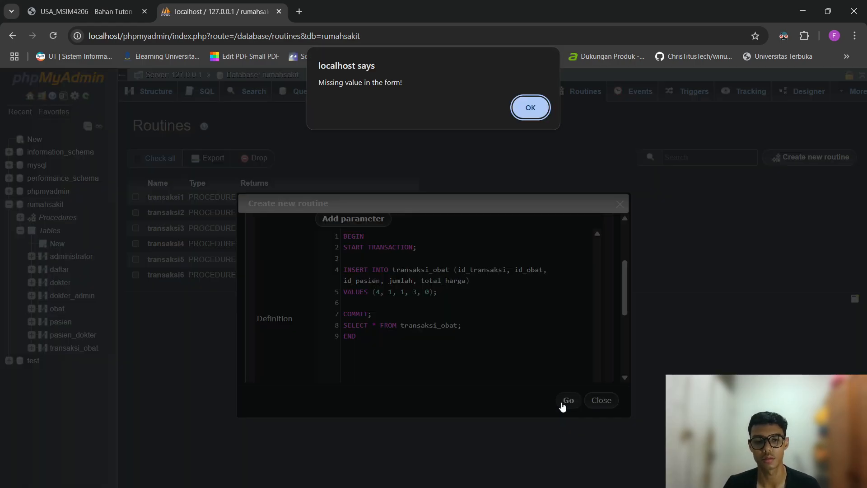
click(541, 108)
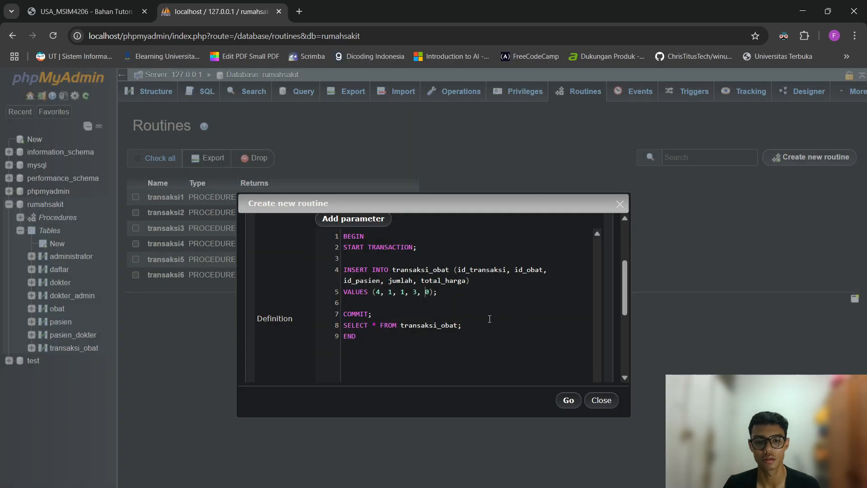
Change the first inserted value in the definition from 4 to 5.
right_click(460, 309)
click(423, 344)
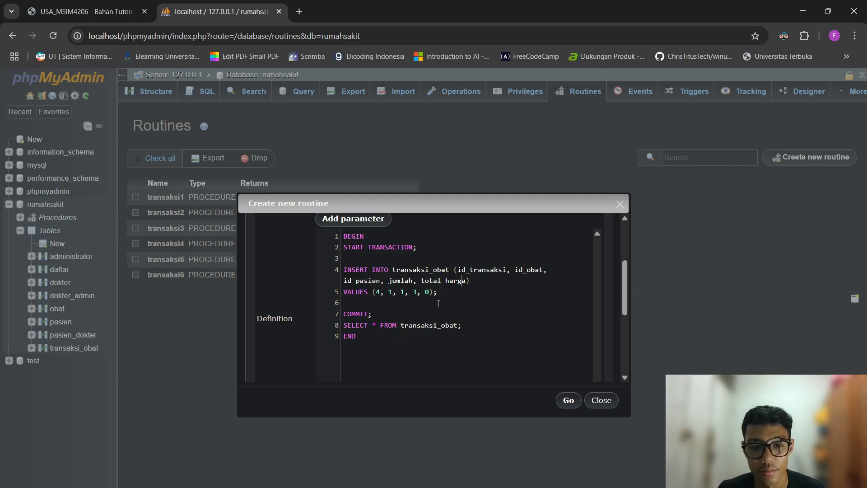
click(380, 300)
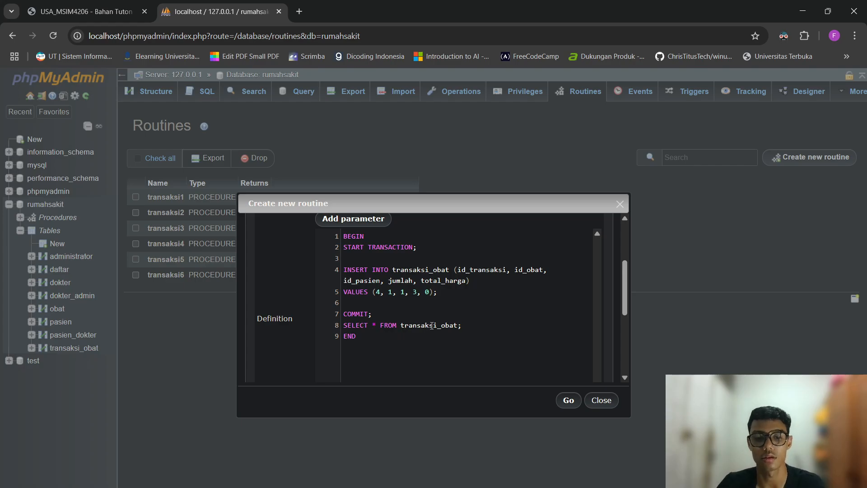
key(BackSpace)
text(5)
key(Right)
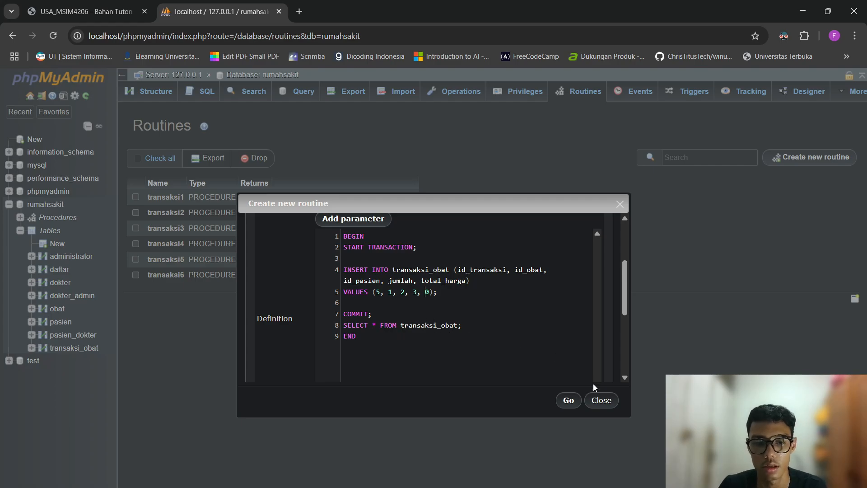
scroll(441, 294, up, 3)
scroll(441, 297, down, 3)
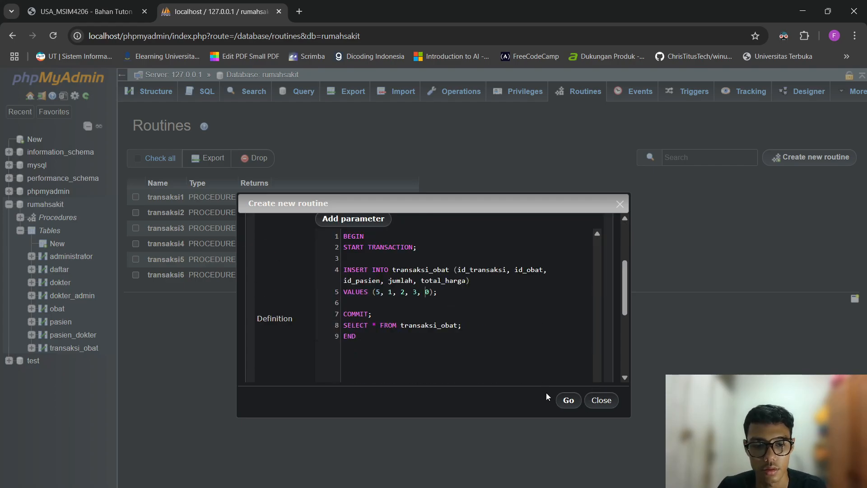
Retry saving, dismiss the alert again, then close the draft and start a fresh routine form.
click(566, 403)
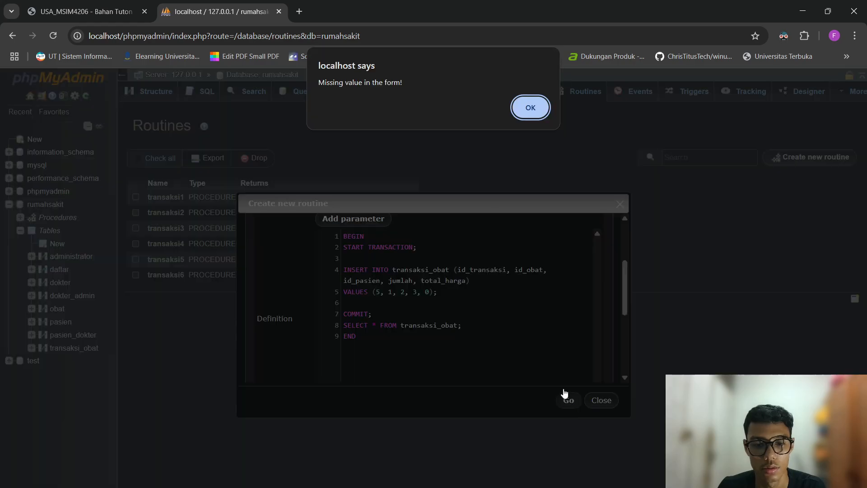
click(527, 108)
click(611, 401)
click(795, 163)
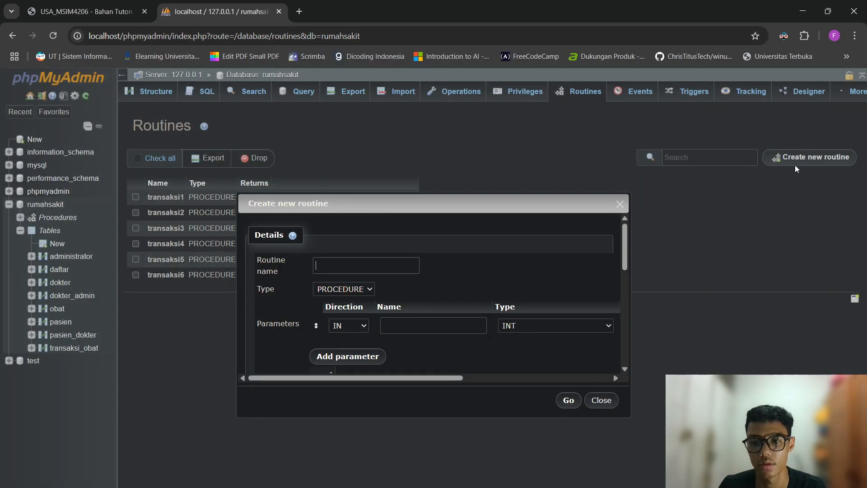
Name the new routine transaksi7 and drop its empty parameter row.
scroll(309, 359, down, 3)
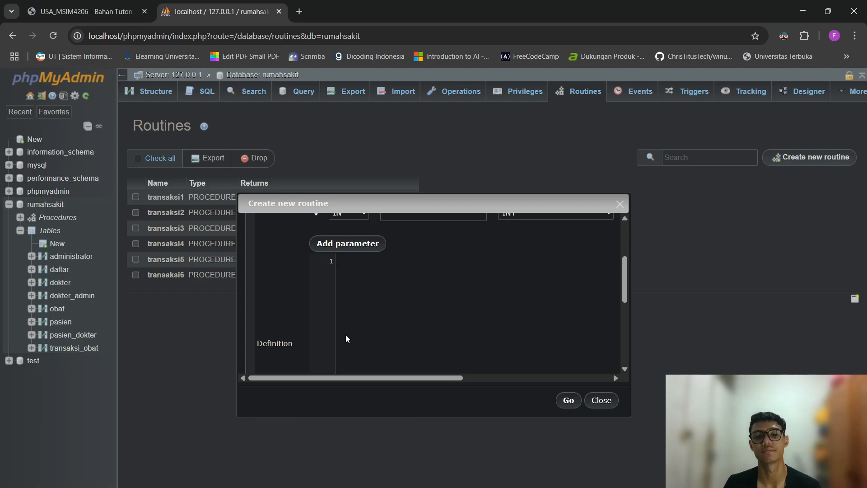
scroll(347, 338, up, 1)
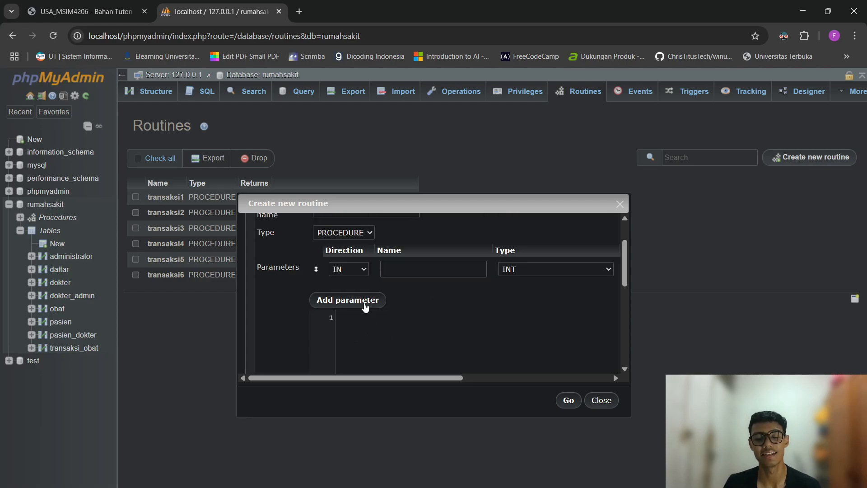
scroll(345, 332, up, 1)
click(353, 259)
text(trans)
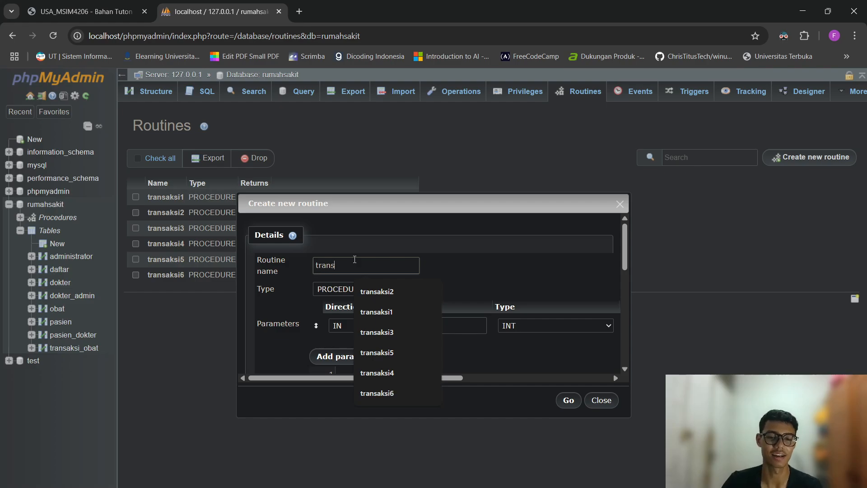
text(aksi7)
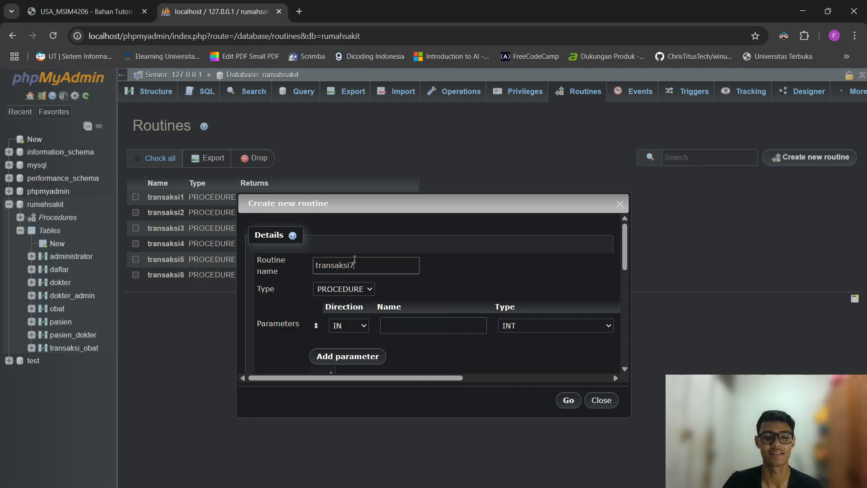
scroll(355, 253, down, 2)
scroll(354, 248, up, 1)
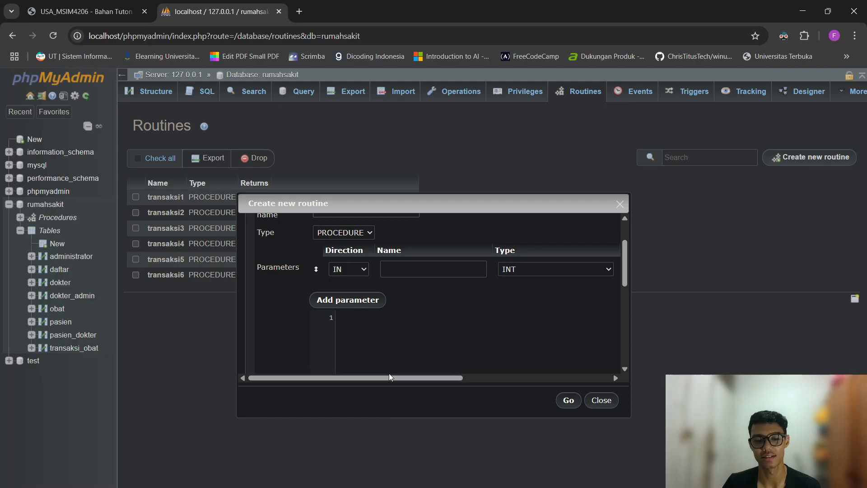
drag(386, 377, 583, 372)
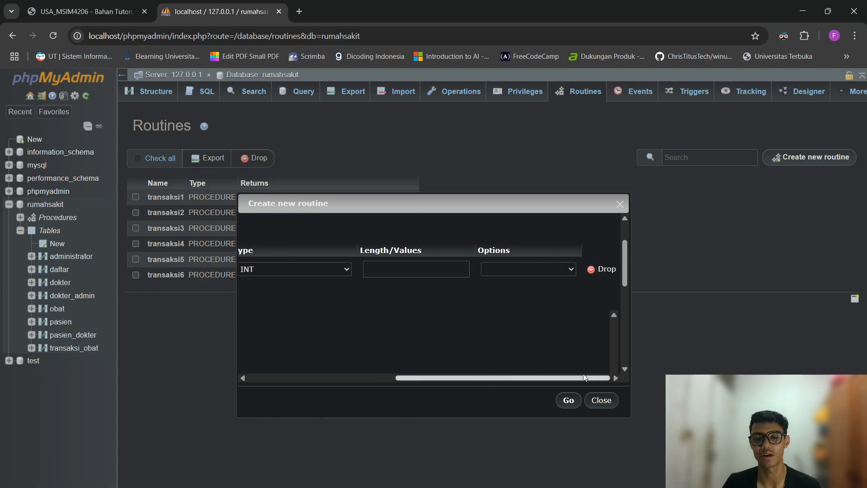
click(601, 269)
Paste the routine definition and change the inserted VALUES to (4, 1, 1, 3, 0).
click(461, 329)
text(BEGIN START TRANSACTION;  INSERT INTO transaksi_obat (id_transaksi, id_obat, id_pasien, jumlah, total_harga) VALUES (3, 2, 2, 2, 0);  COMMIT; SELECT * FROM transaksi_obat; END)
scroll(386, 349, down, 1)
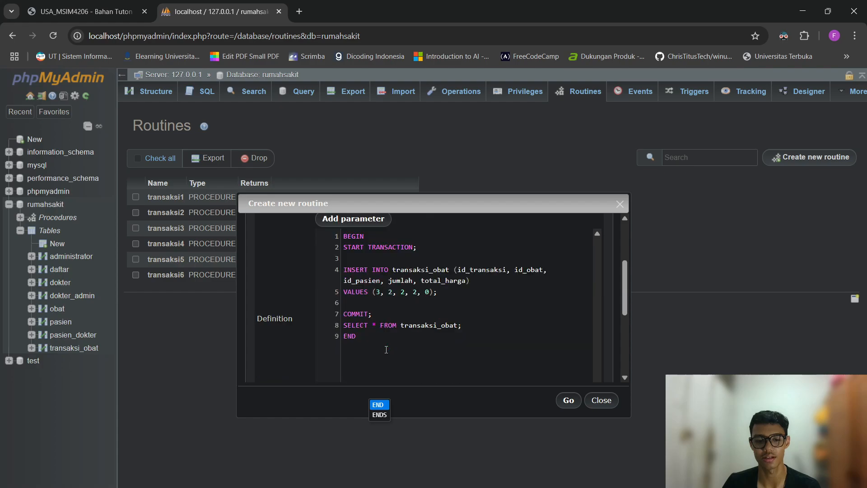
click(379, 294)
key(BackSpace)
text(4)
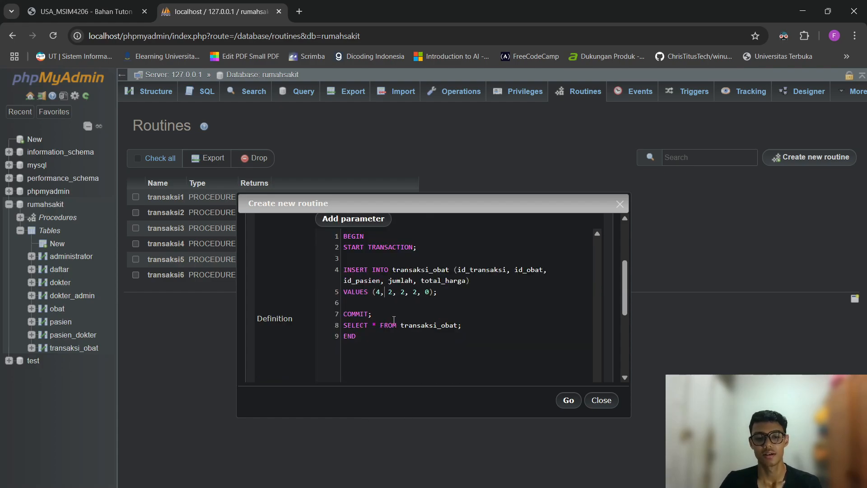
key(BackSpace)
text(1)
key(Right)
key(Right)
key(Right)
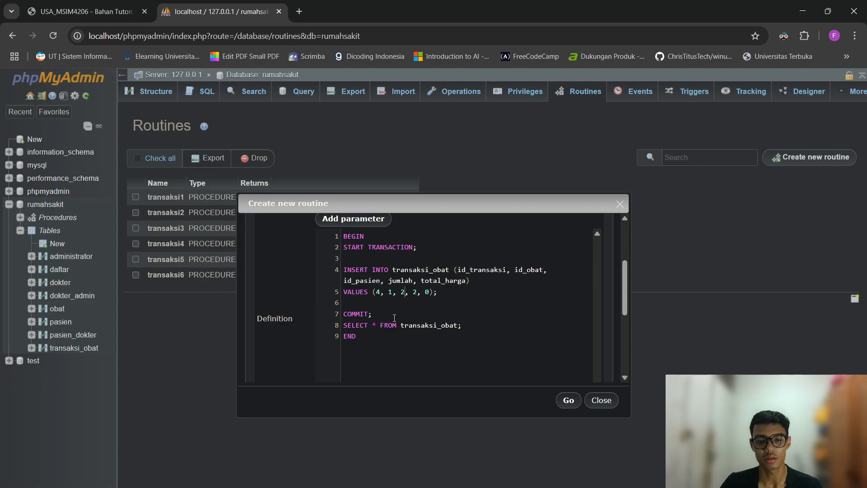
key(BackSpace)
text(1)
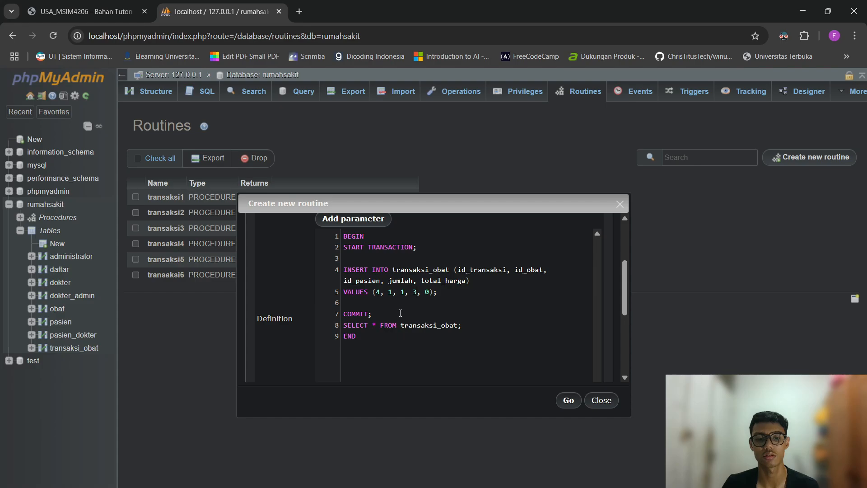
Attempt to save, dismiss the 'Missing value' alert, and close the form unsaved.
click(572, 406)
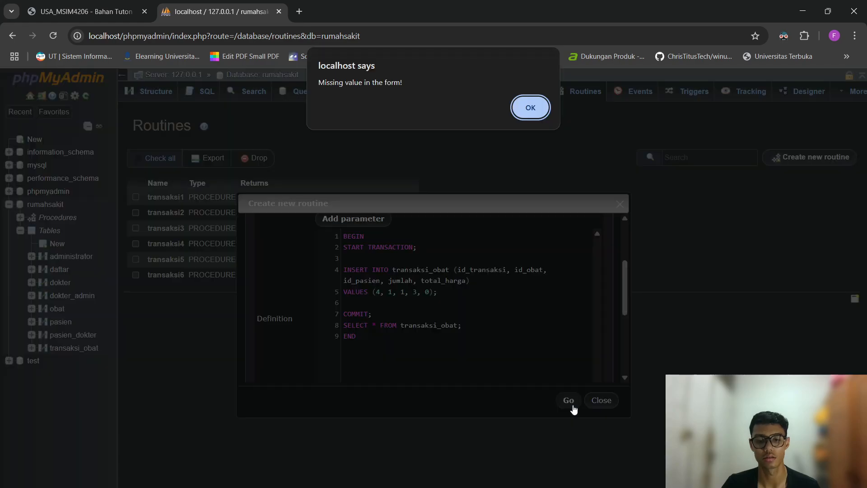
click(527, 111)
click(601, 399)
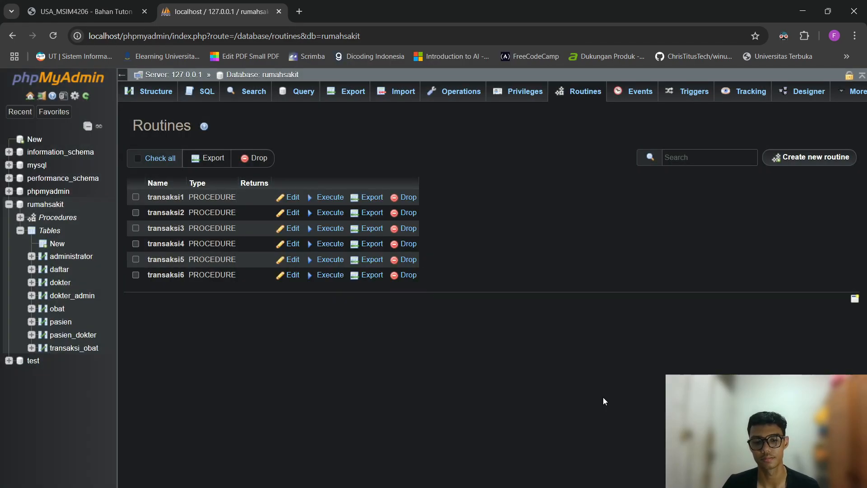
Start a new routine named transaksi7 with the empty parameter row removed.
click(810, 157)
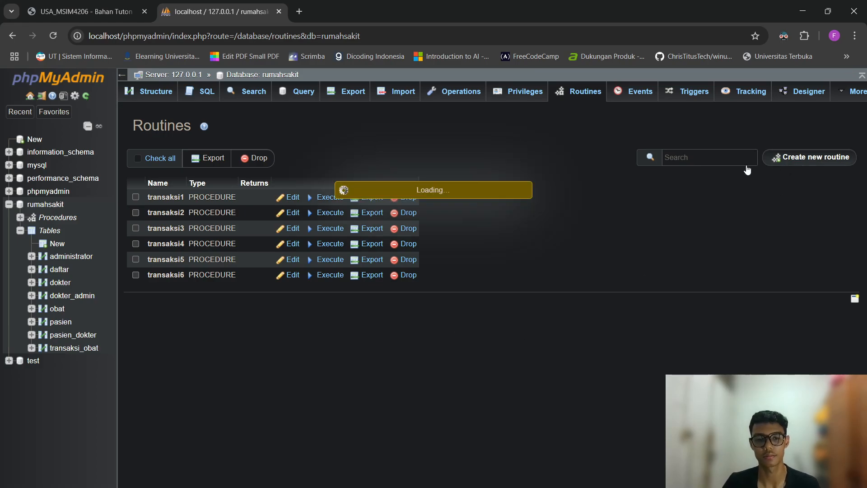
text(transaksi)
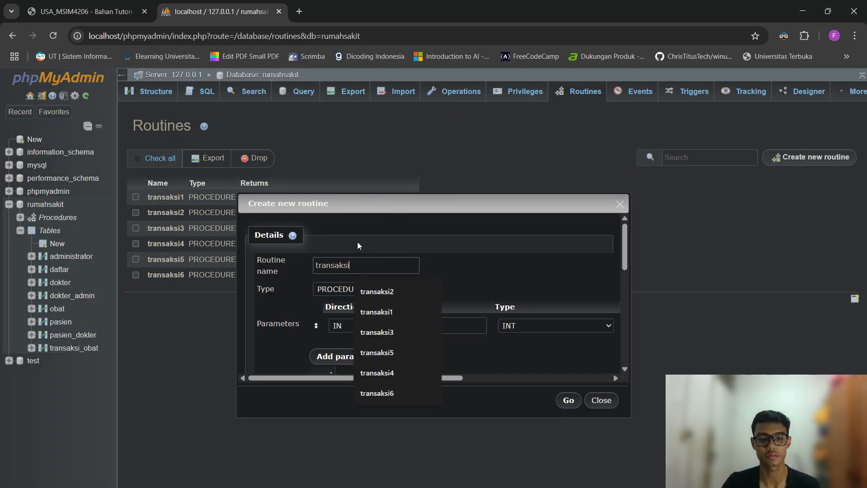
text(7)
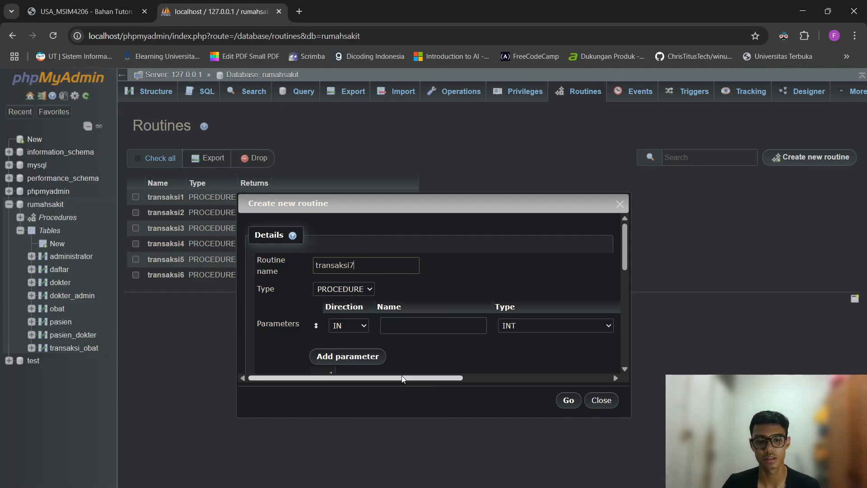
drag(403, 379, 616, 319)
click(604, 329)
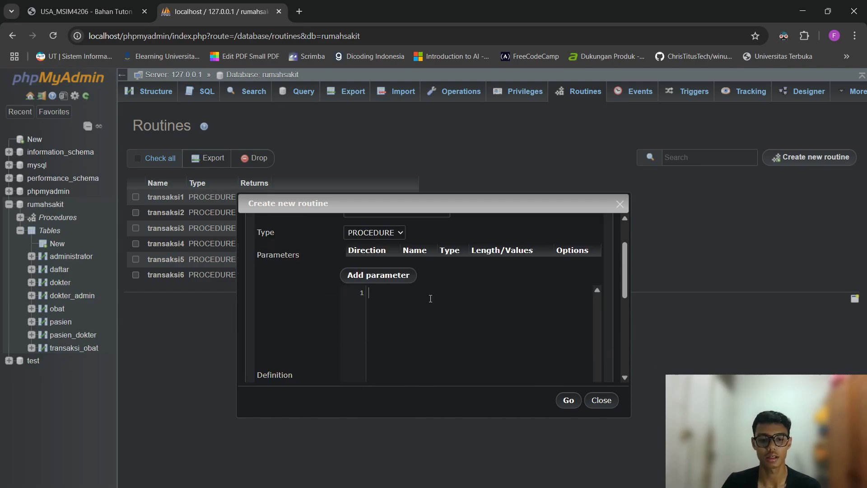
Write BEGIN START TRANSACTION and the INSERT INTO transaksi_obat with VALUES (5, 1, 1, 3, 0).
text(BEGIN )
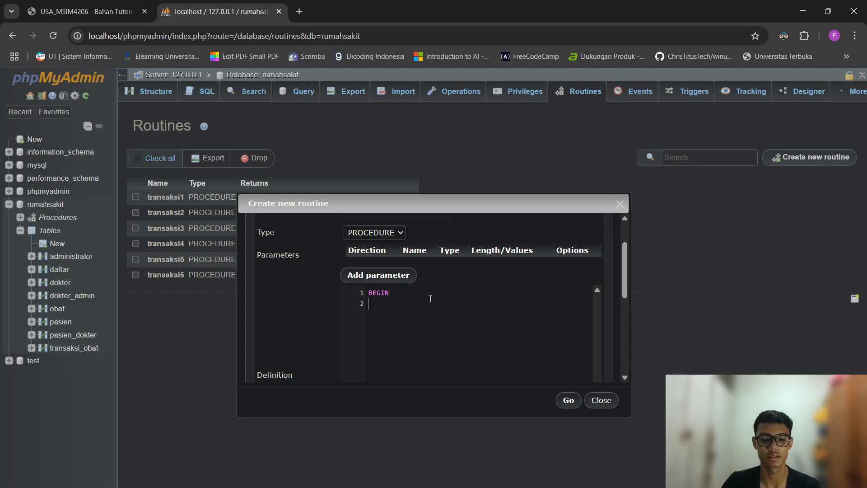
text(START TRANSACTION)
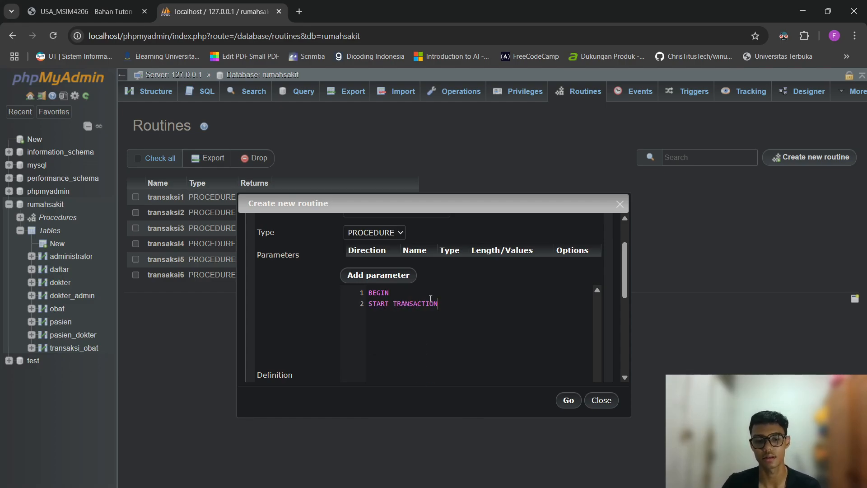
text(;)
key(Return)
key(Return)
text(INS)
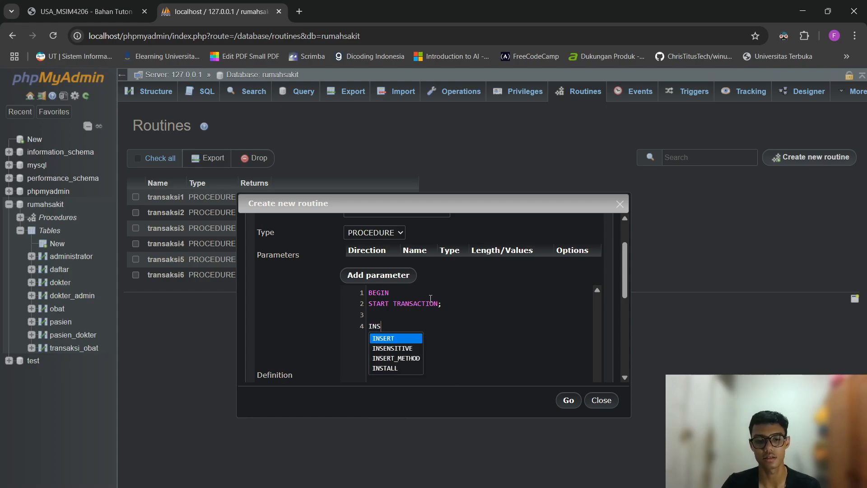
text(ERT INTO tran)
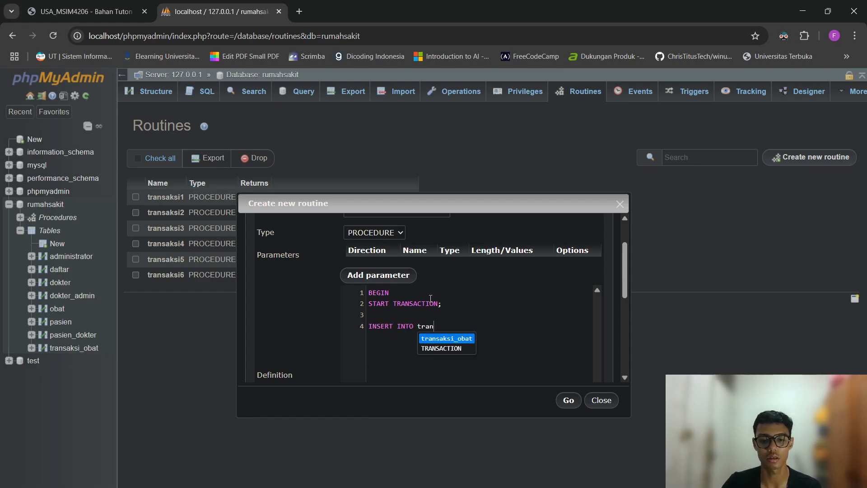
text(saksi_obat (id_tran)
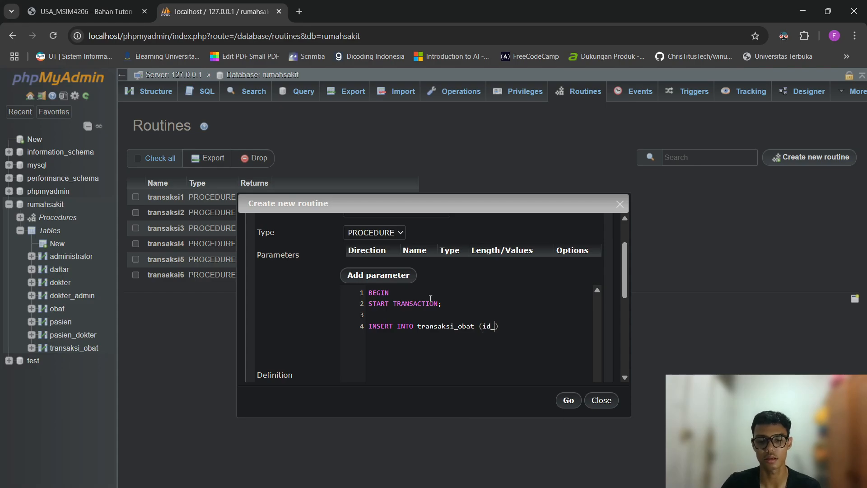
text(skasi, id)
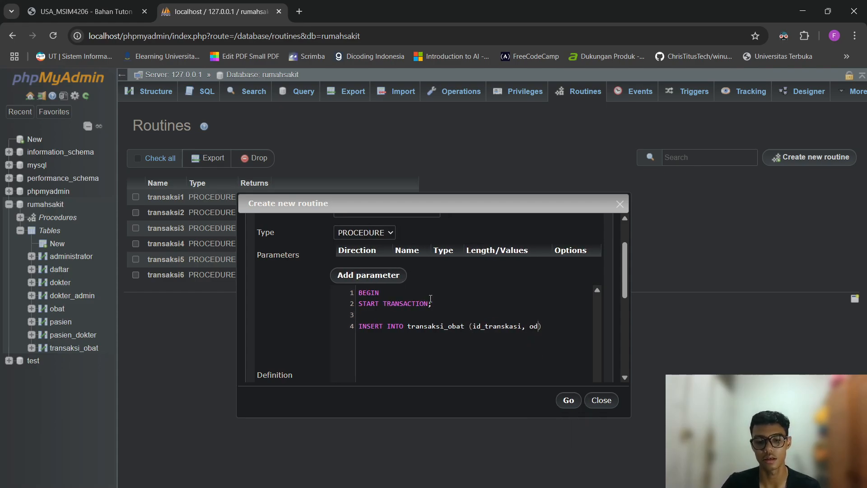
key(BackSpace)
key(BackSpace)
text(di)
key(BackSpace)
key(BackSpace)
text(id_)
text(obat, id_p)
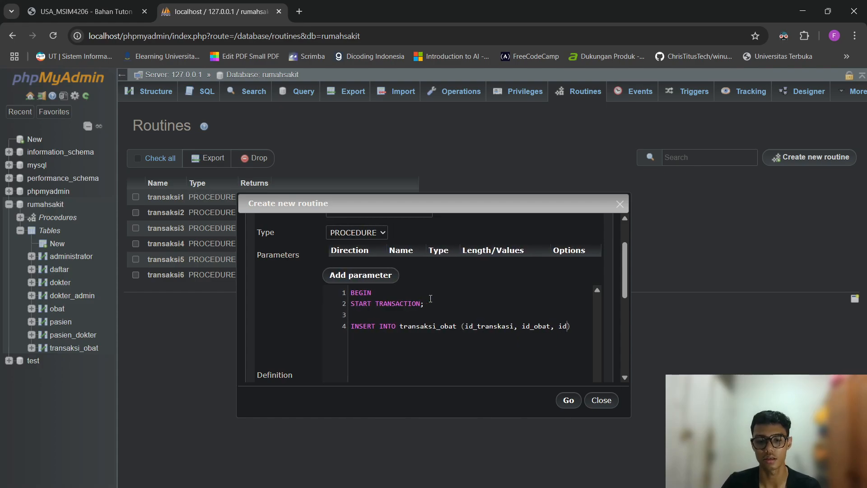
text(asien, )
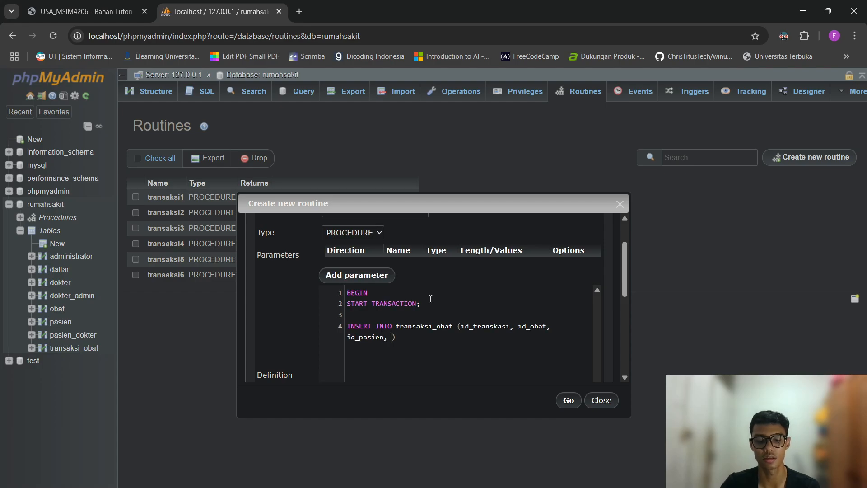
text(juma)
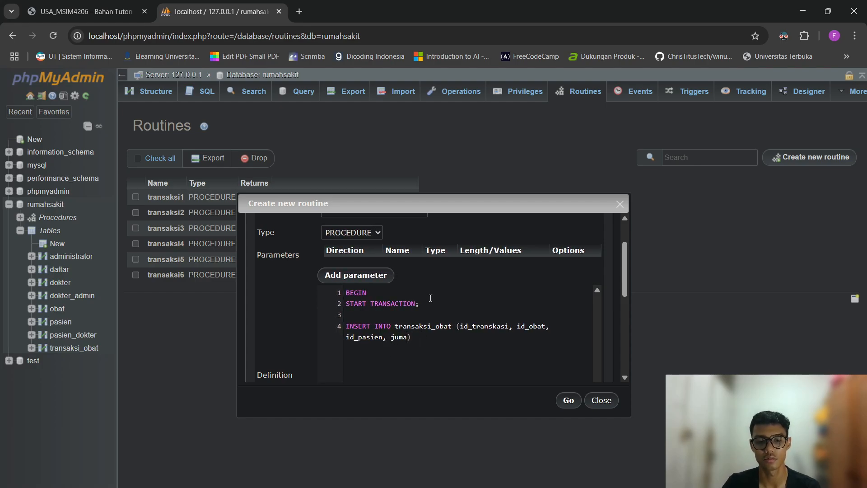
key(BackSpace)
text(lah, )
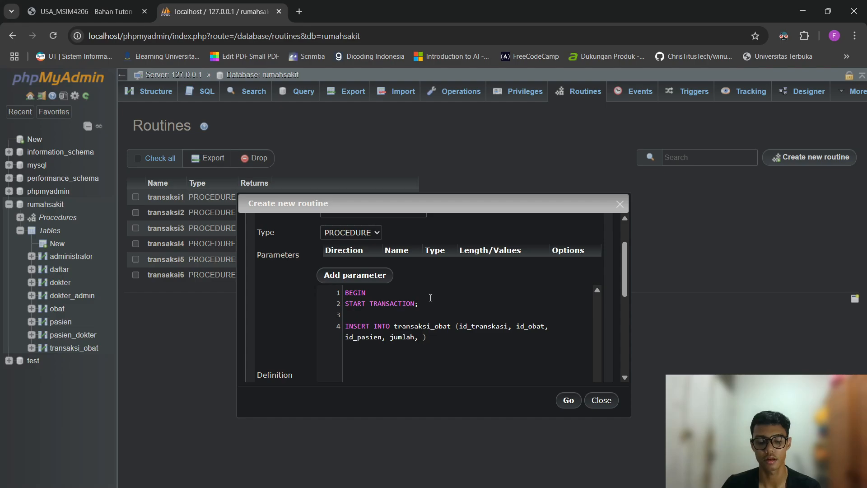
text(total)
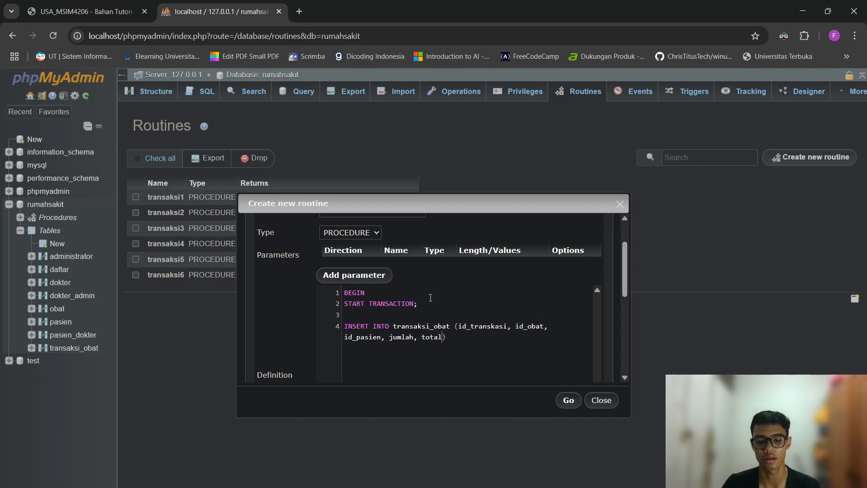
text(_harga) )
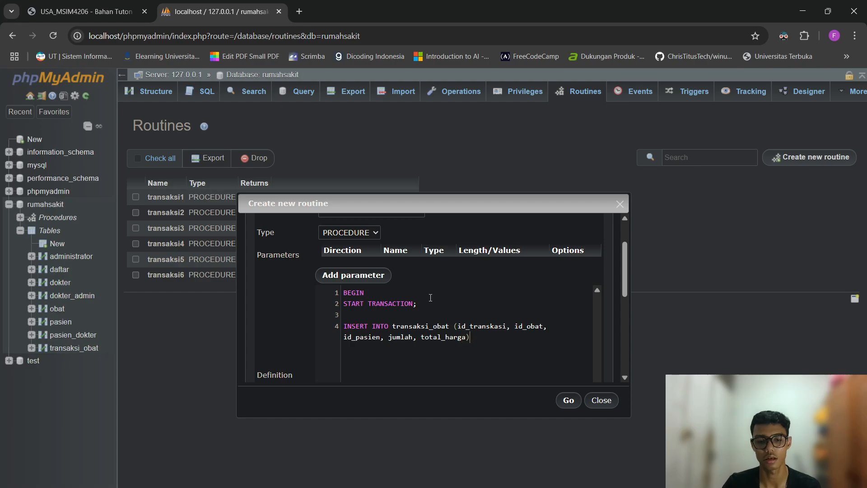
text(VALUES ())
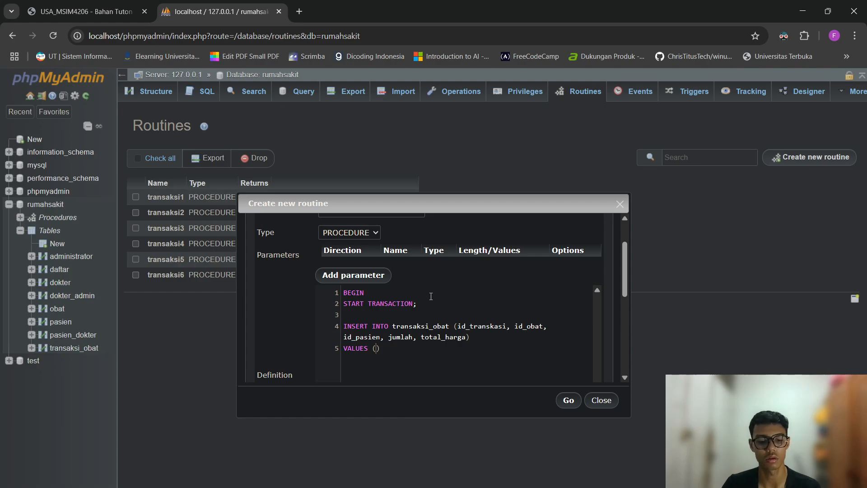
text(5)
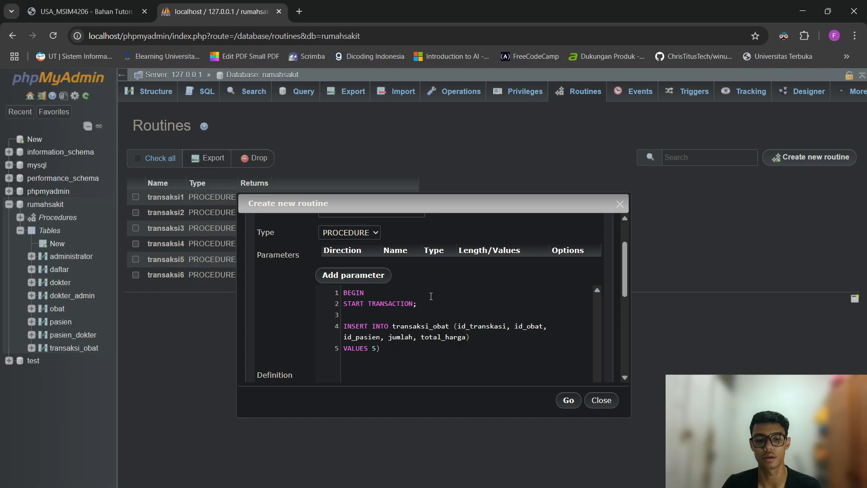
text(, )
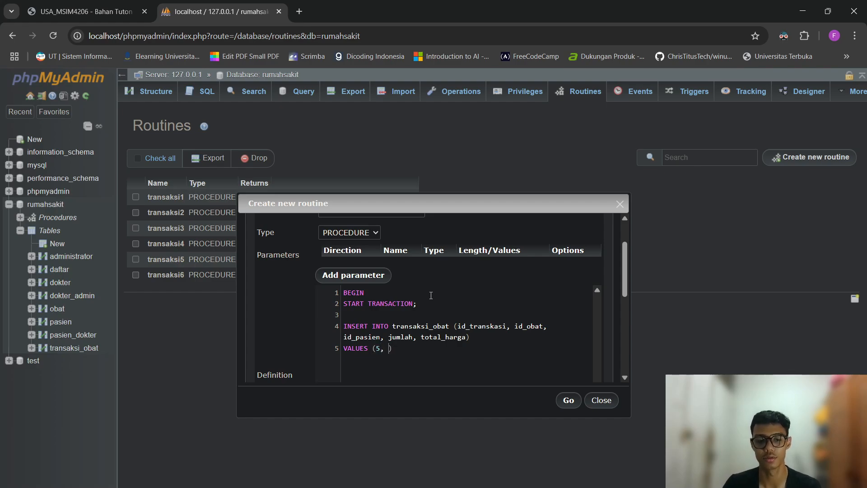
text(1, 1, )
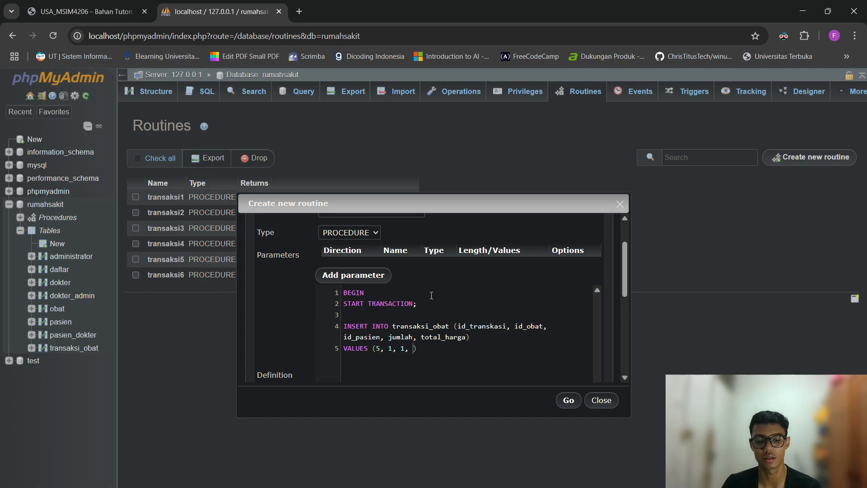
text(3, 0))
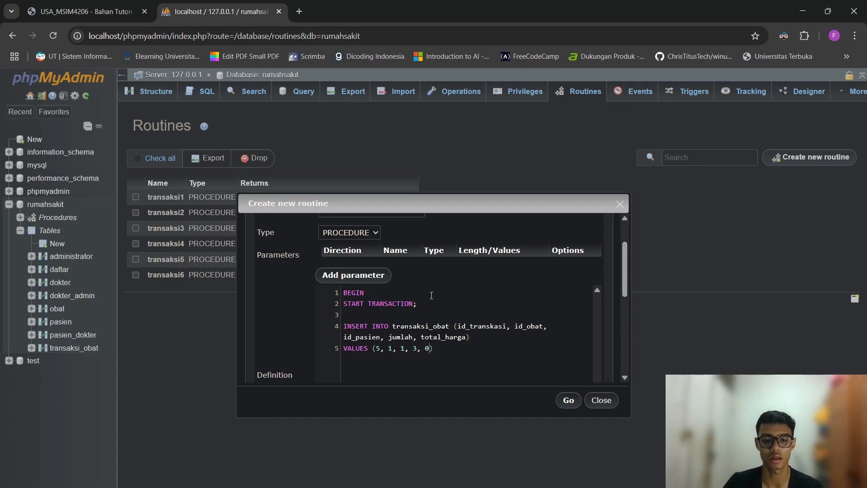
text(;)
Finish the body with COMMIT; SELECT * FROM transaksi_obat; END and save the procedure.
key(Return)
key(Return)
text(COMMIT;)
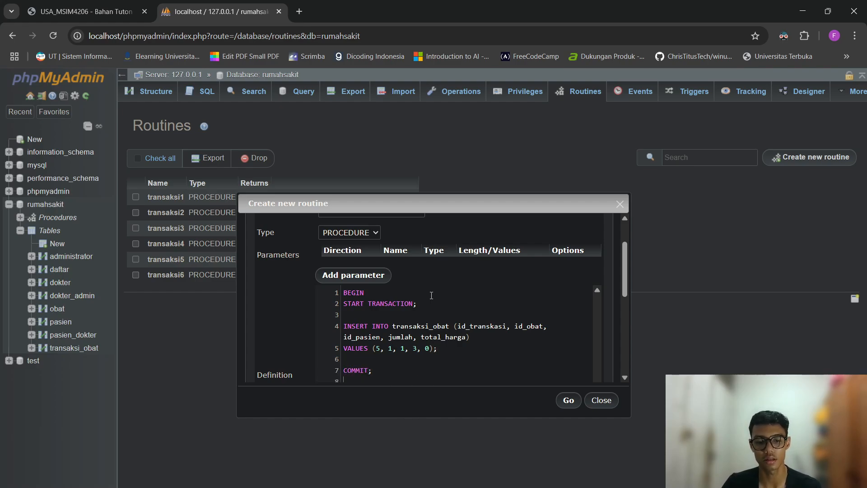
key(Return)
text(SELECT )
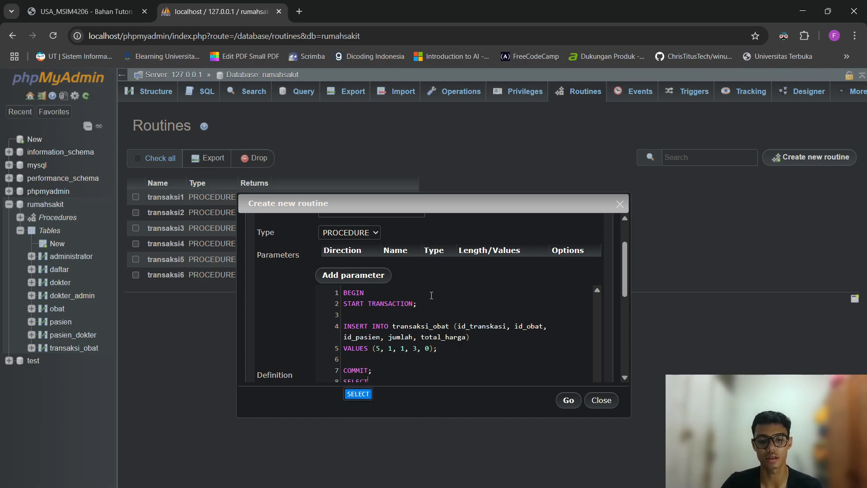
text(* FROM)
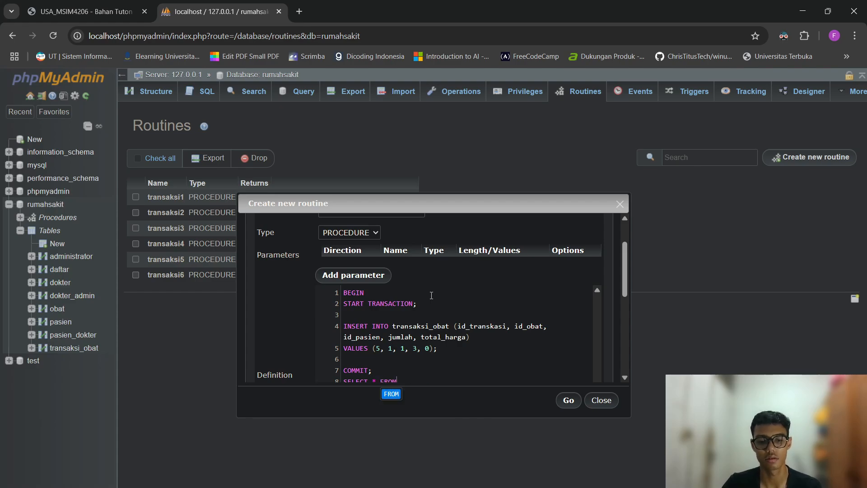
scroll(433, 294, down, 1)
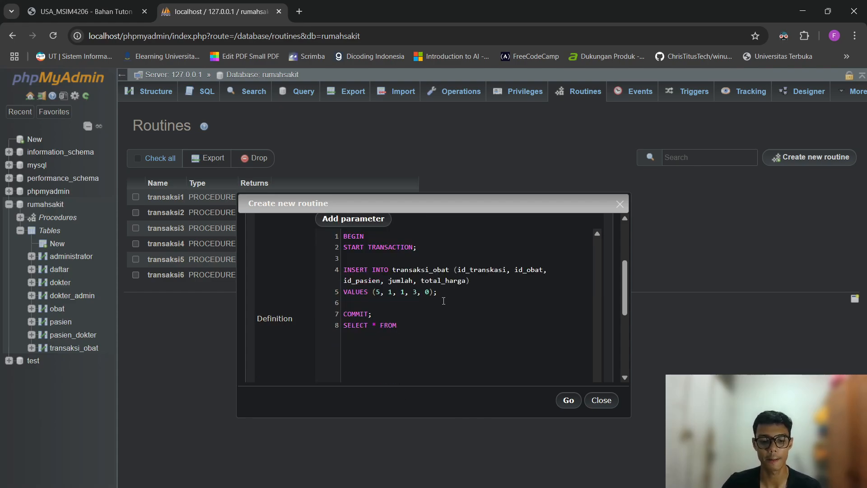
text(transaksi_obat; )
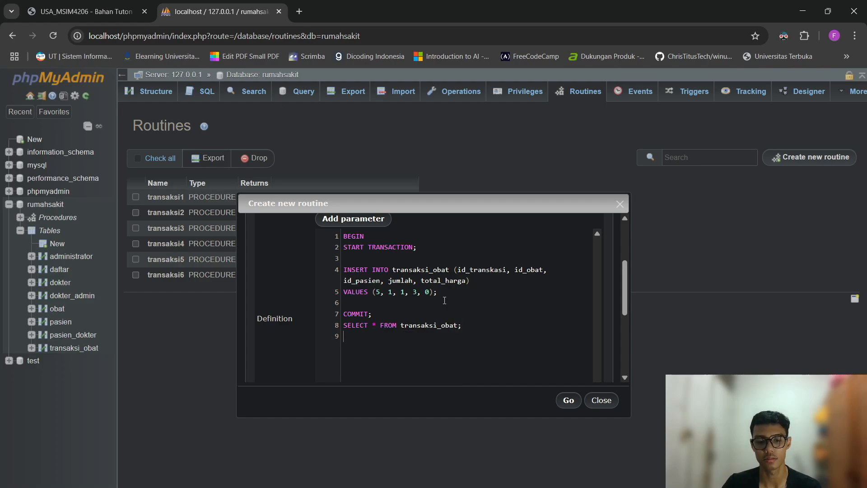
text(END)
click(568, 400)
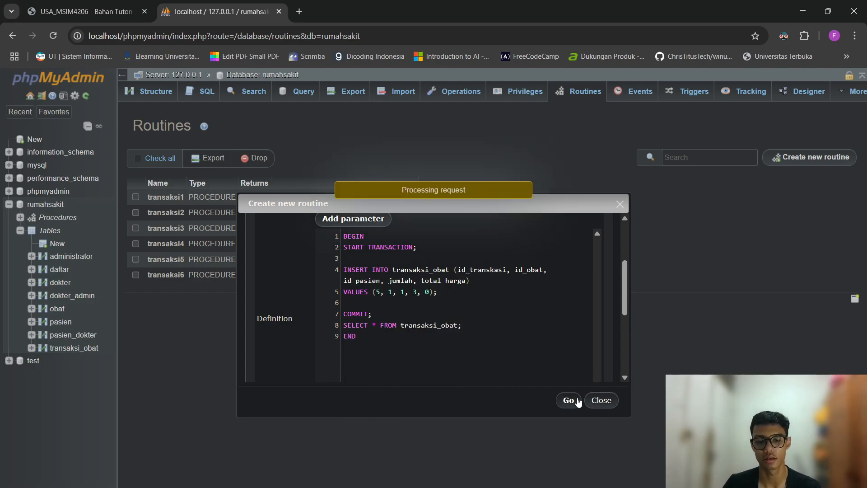
click(483, 286)
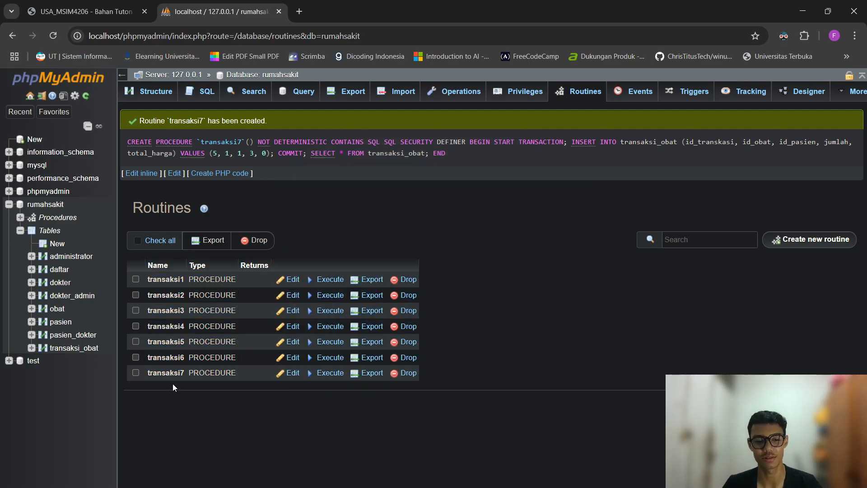
click(291, 373)
scroll(347, 316, down, 3)
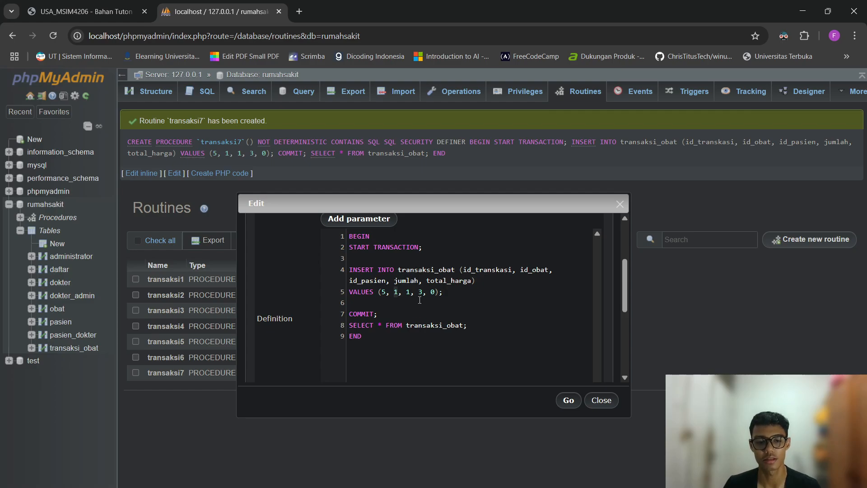
click(419, 292)
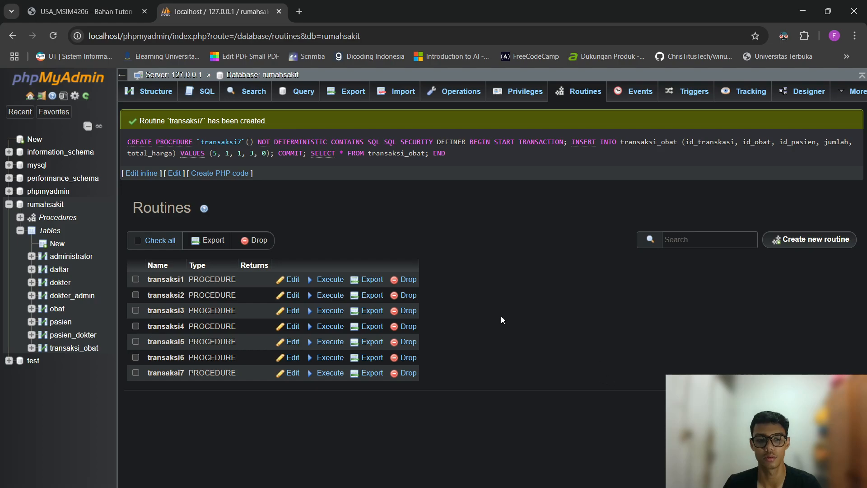
click(201, 91)
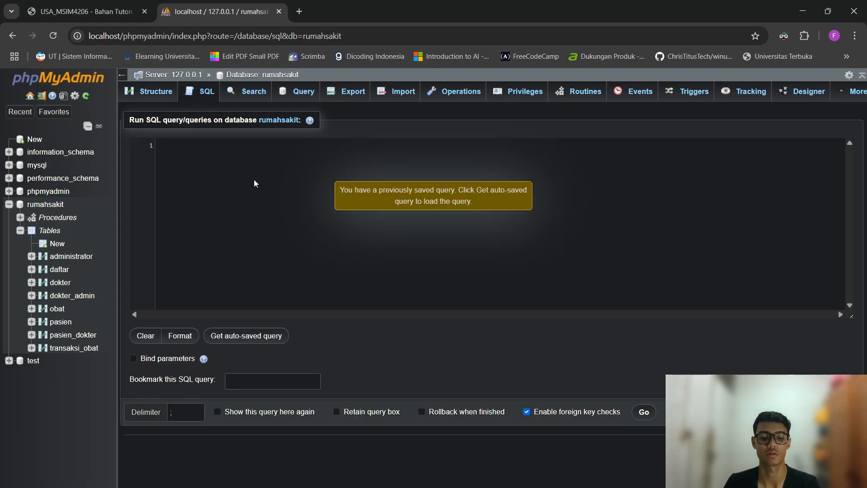
text(CALL transaksi)
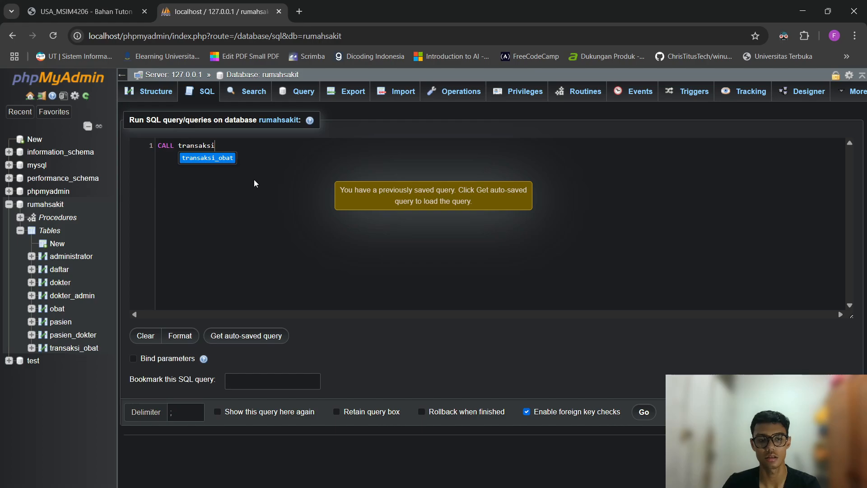
text(7;)
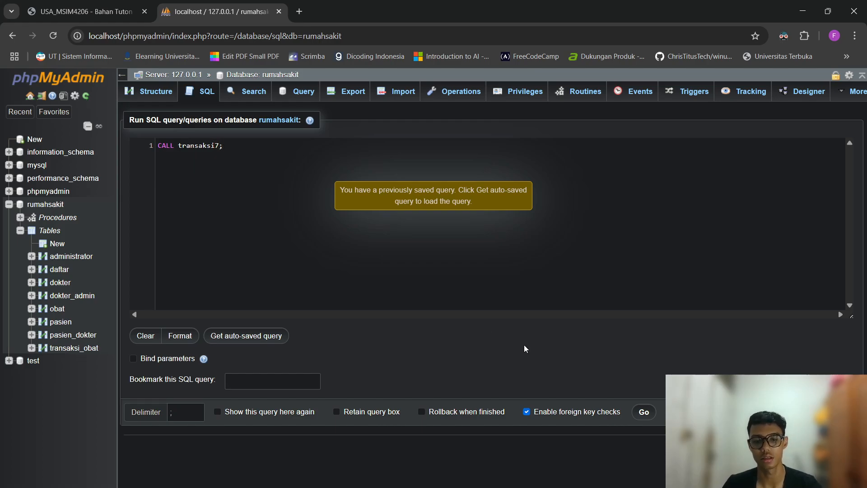
click(644, 412)
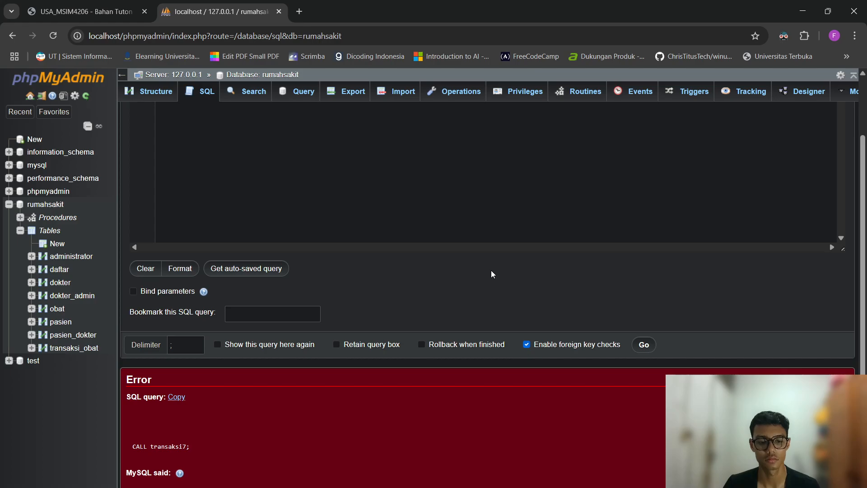
scroll(491, 271, up, 2)
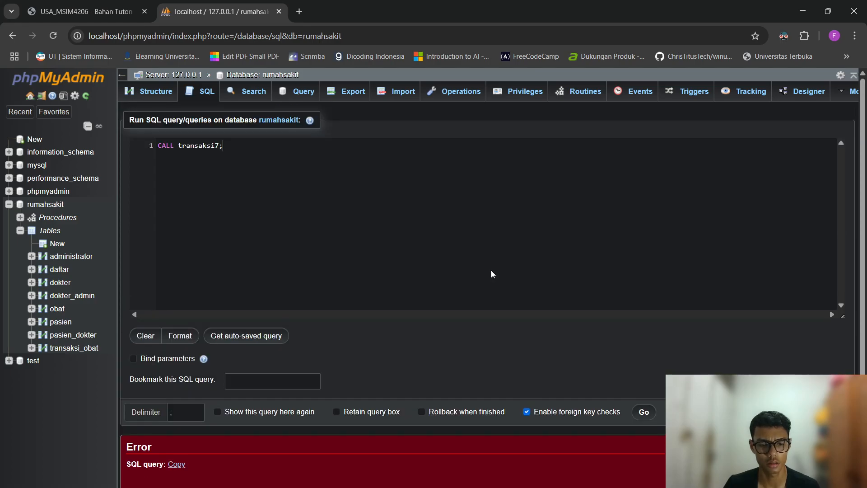
click(583, 92)
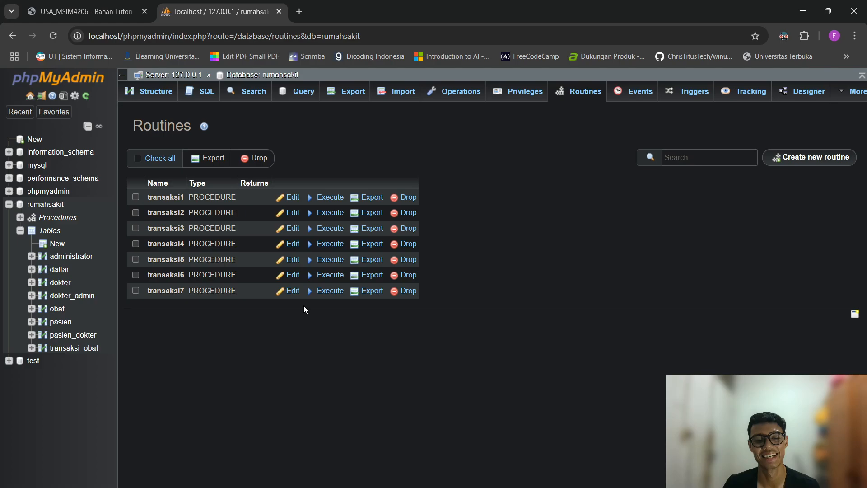
Correct the misspelled id_transkasi column to id_transaksi in transaksi7 and save it.
click(299, 291)
scroll(452, 325, down, 1)
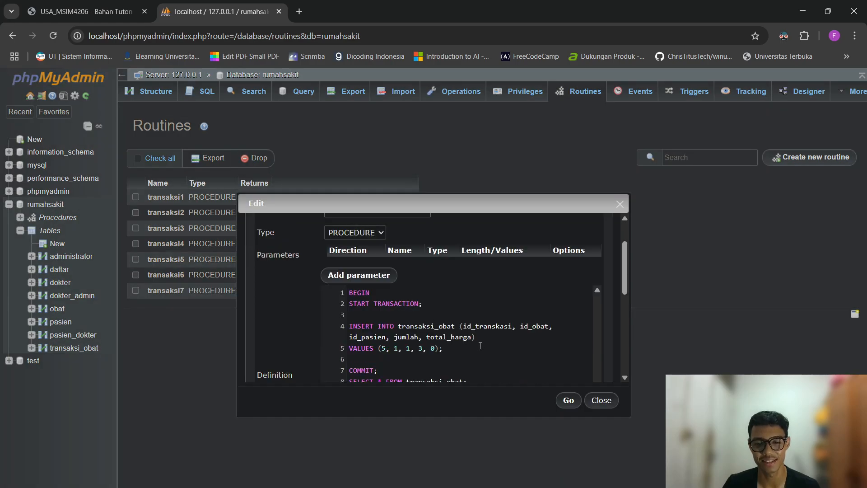
click(501, 326)
key(BackSpace)
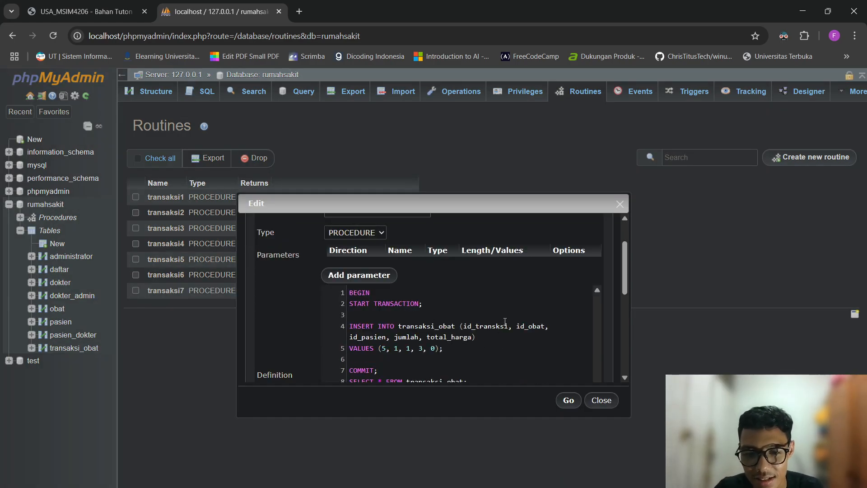
key(Left)
text(a)
click(569, 401)
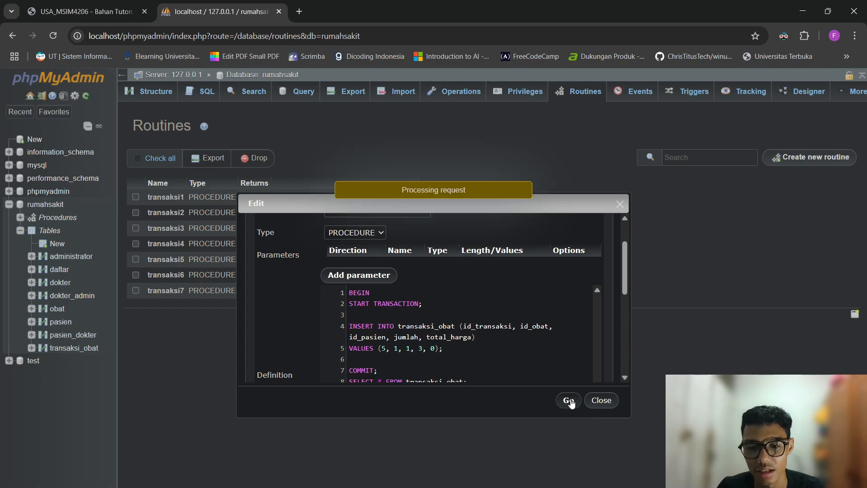
Run CALL transaksi7; on rumahsakit and check the new row's 30000 total_harga.
click(201, 92)
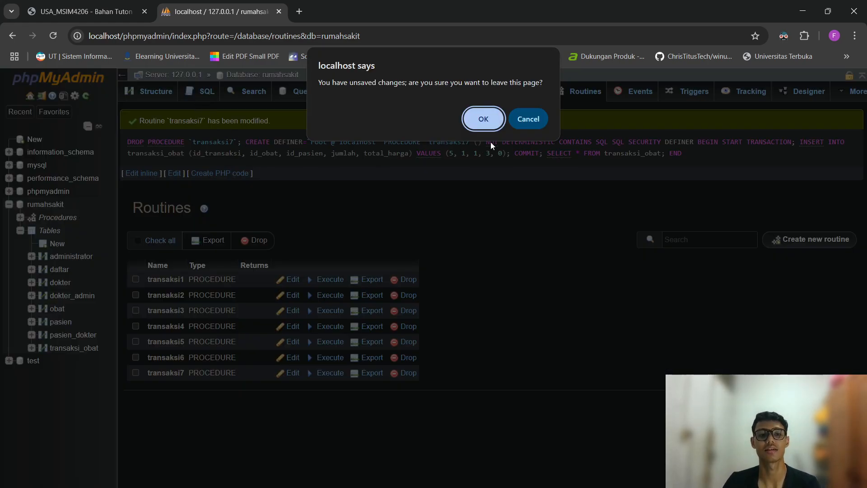
click(482, 118)
text(CALL )
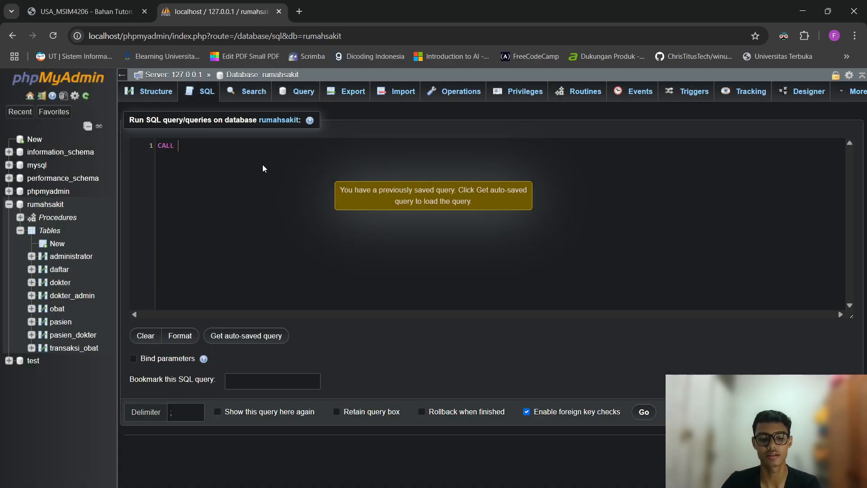
text(transaksi)
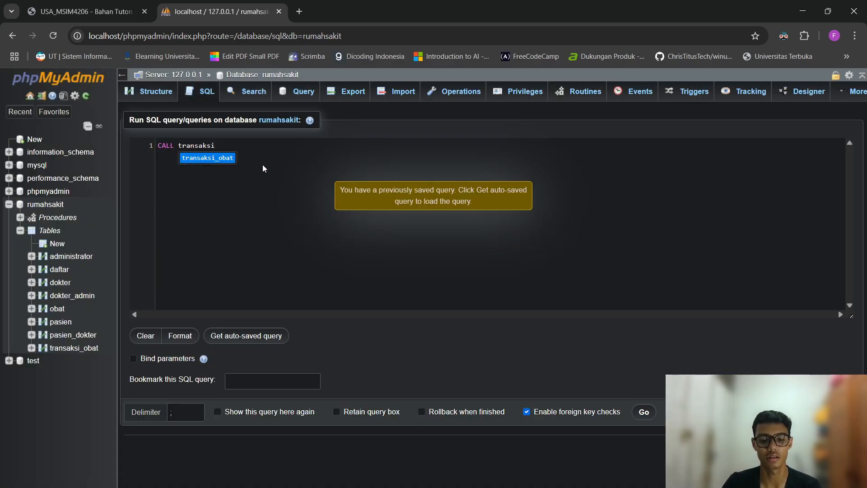
text(7;)
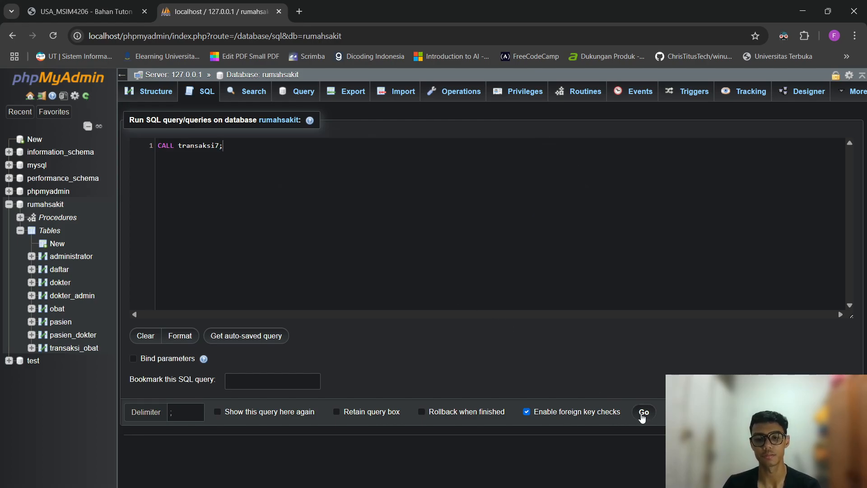
click(643, 413)
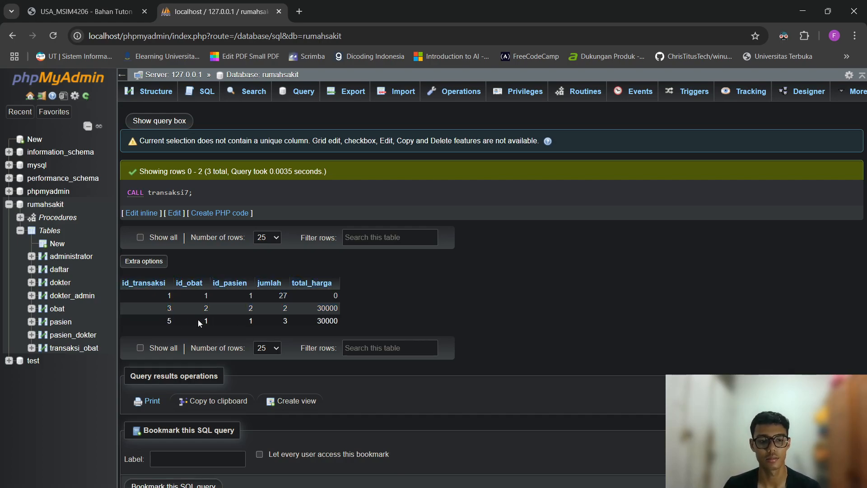
right_click(285, 322)
click(354, 331)
double_click(326, 320)
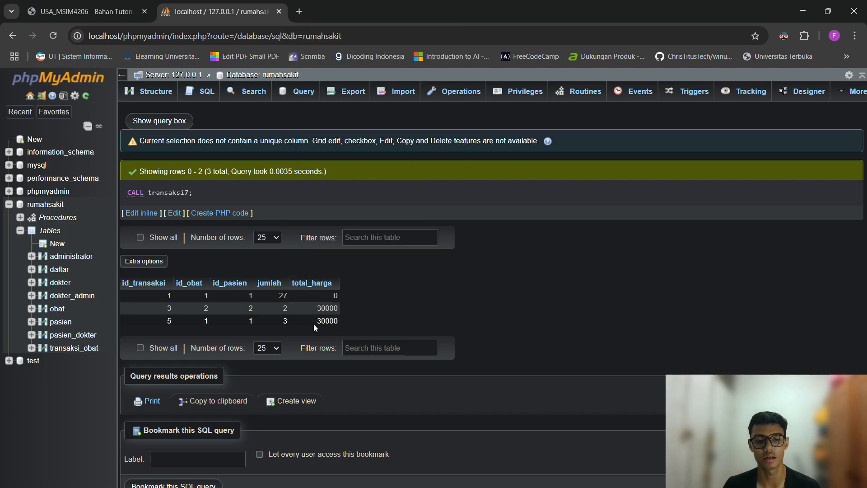
click(370, 320)
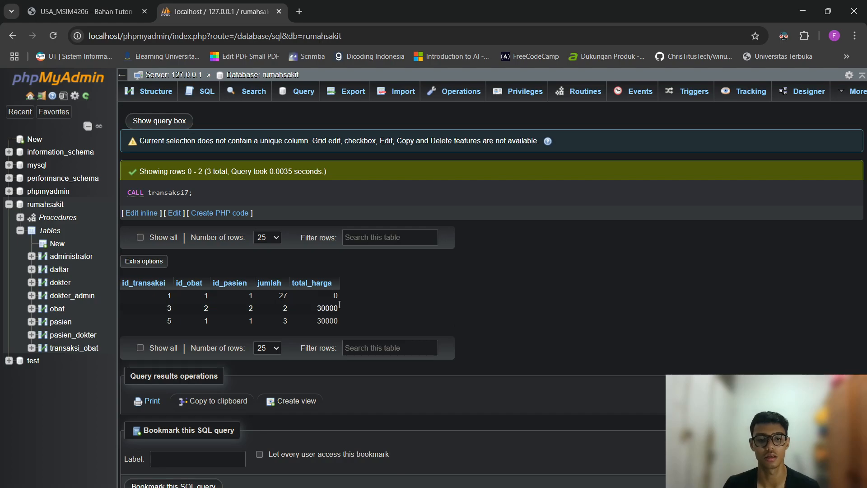
Open the penjualan_stok trigger without changes, then re-save the total_harga trigger.
click(673, 92)
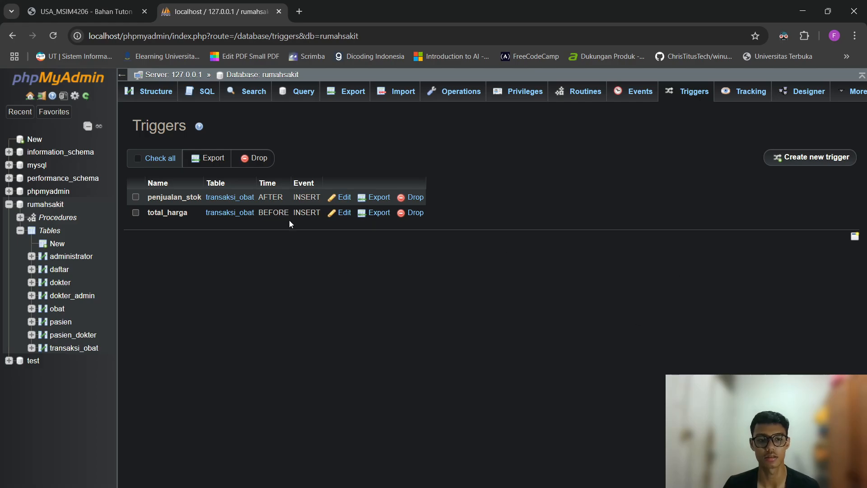
click(344, 198)
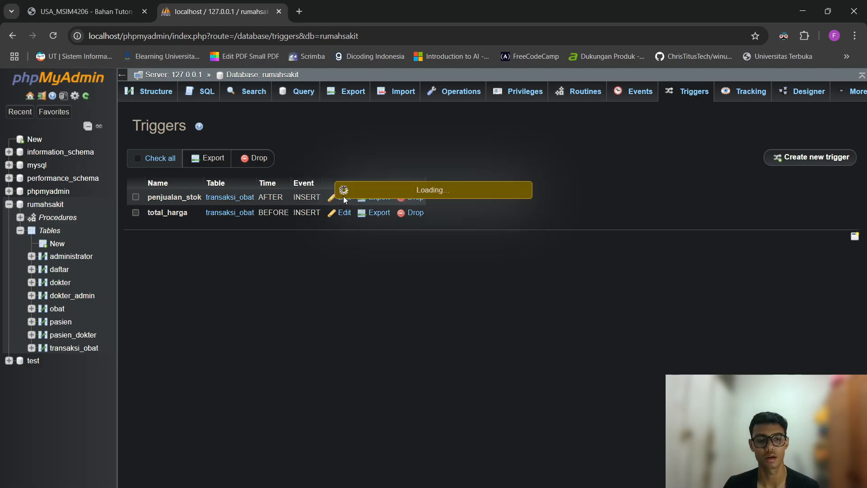
key(Escape)
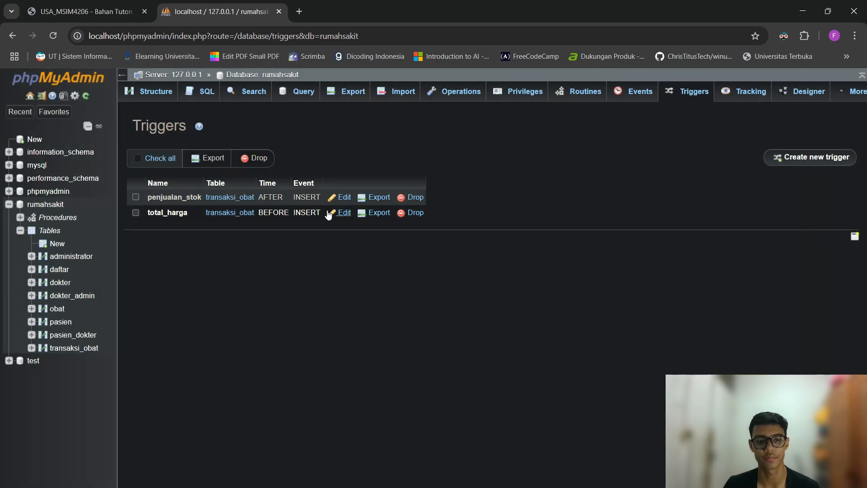
click(342, 213)
click(577, 487)
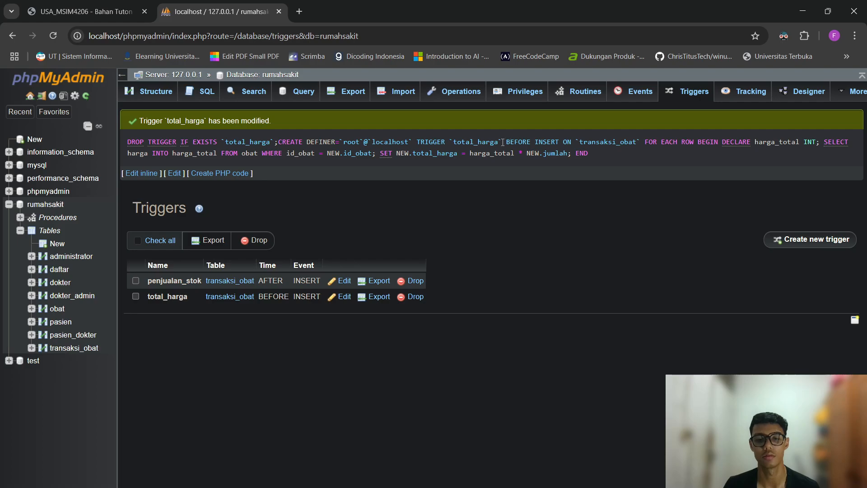
Highlight the BEFORE INSERT ON transaksi_obat clause and price calculation line, then view the Tugas 3 PDF.
drag(503, 143, 694, 142)
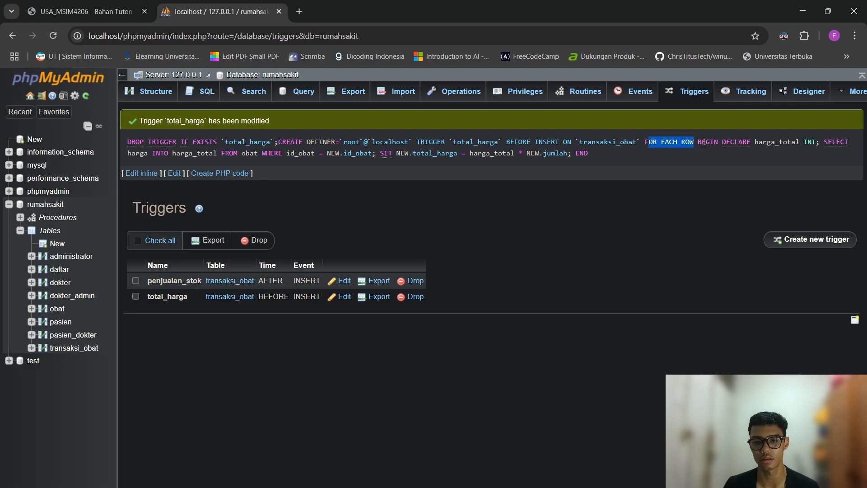
drag(697, 142, 707, 141)
click(712, 175)
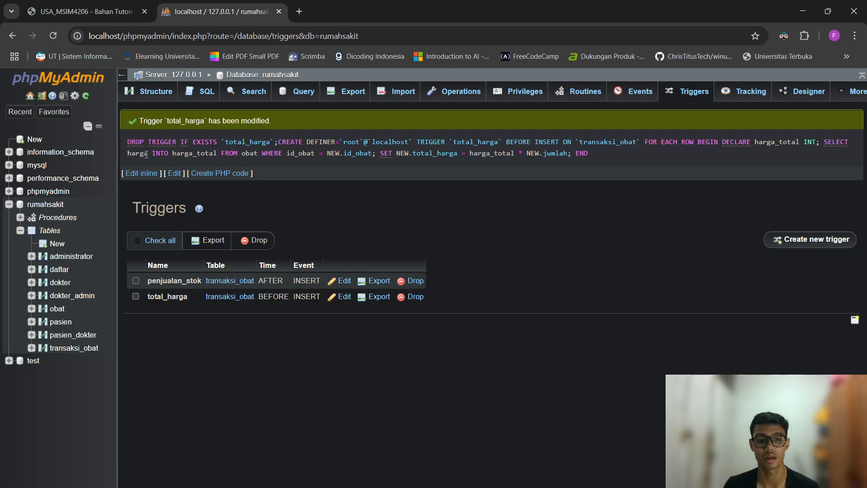
drag(126, 153, 531, 154)
click(580, 194)
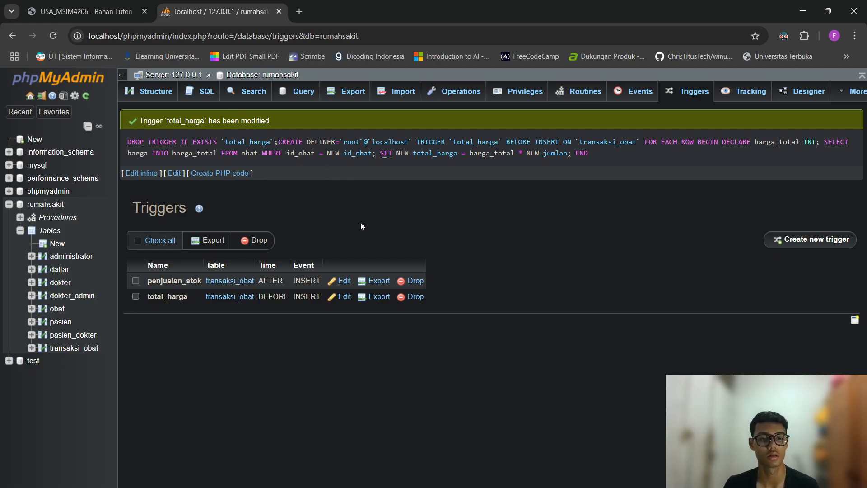
click(103, 12)
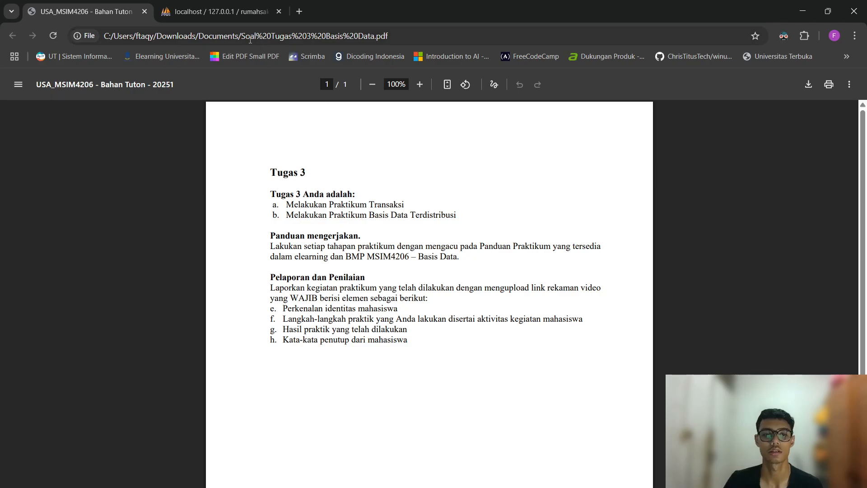
Return to phpMyAdmin and open the rumahsakit Structure view listing its 8 tables.
click(231, 14)
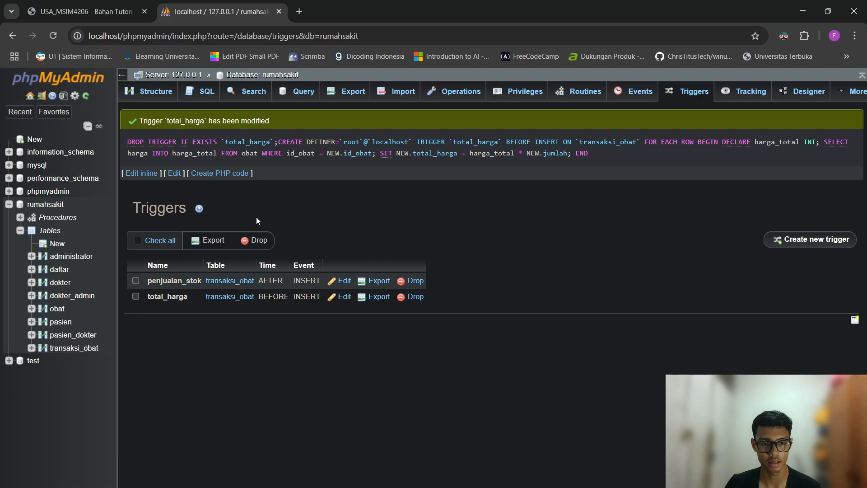
click(46, 205)
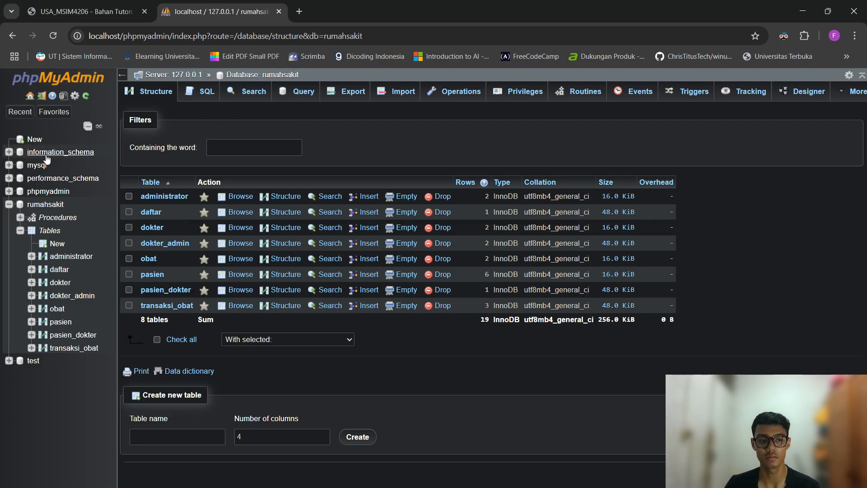
Open Add user account from server User accounts and set Host name to Use text field.
click(71, 81)
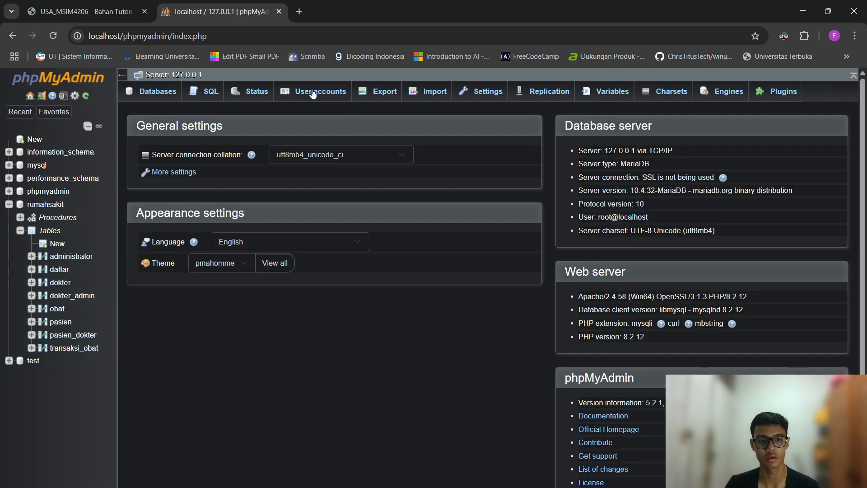
click(331, 94)
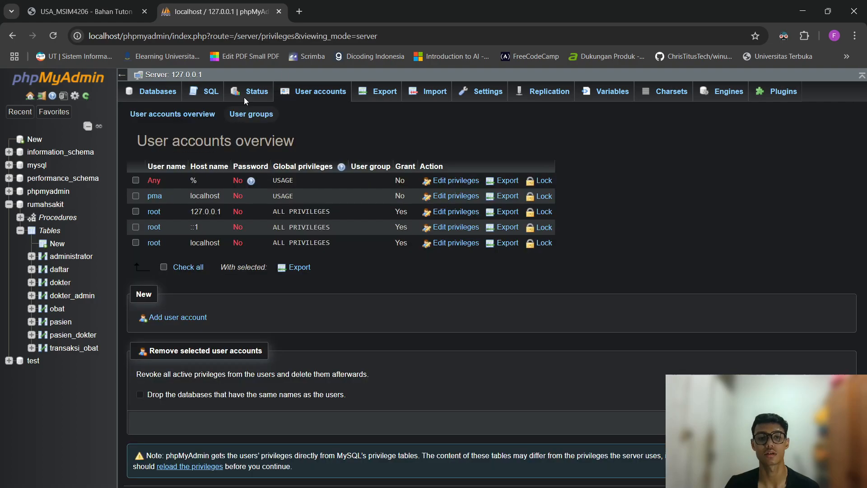
click(171, 318)
click(261, 205)
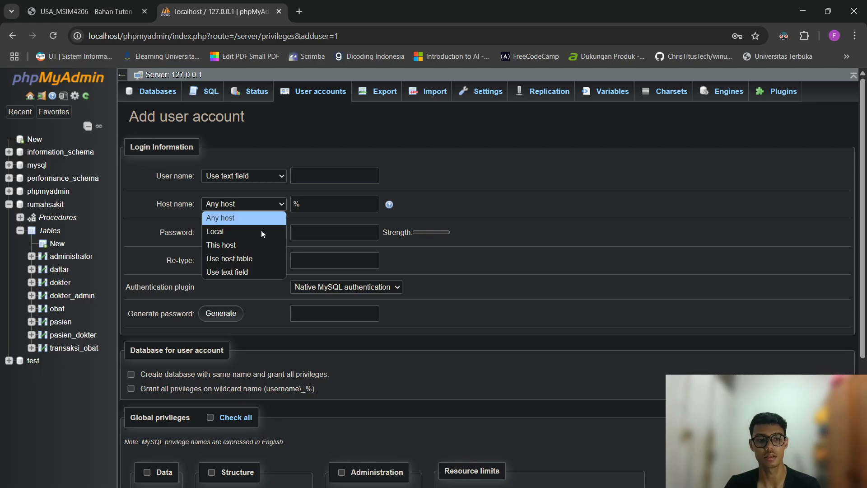
click(254, 268)
Enter the new user name and host 192.168.56.1, then bring up the Windows Start menu.
click(322, 174)
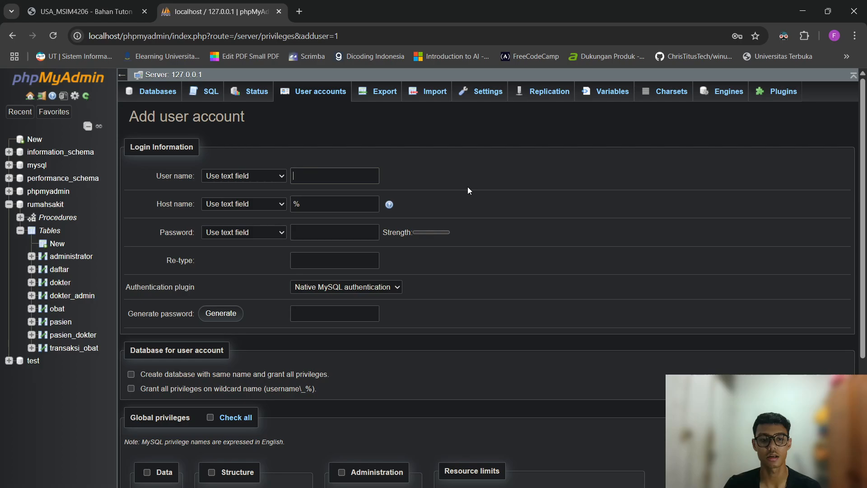
text(ta)
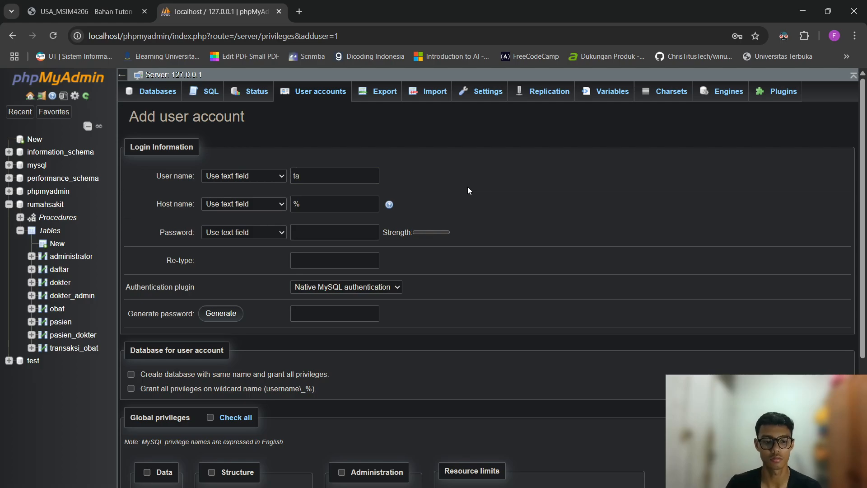
text(qy)
key(Tab)
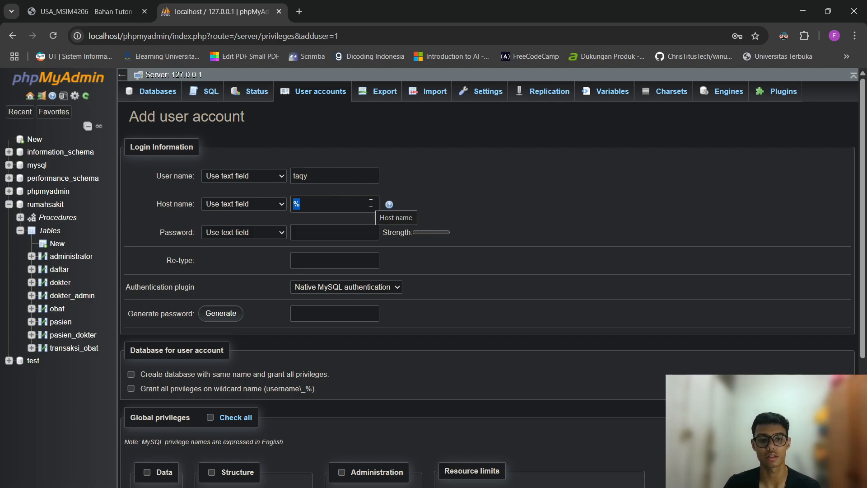
text(192.168)
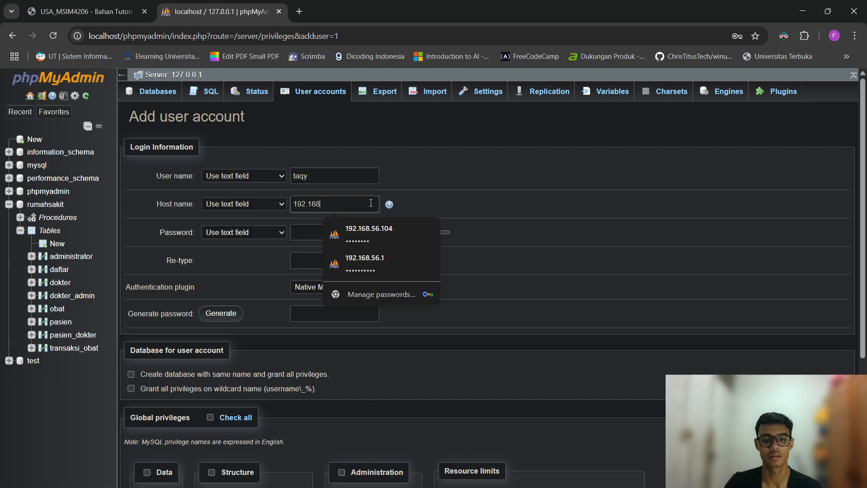
text(.56.1)
click(497, 220)
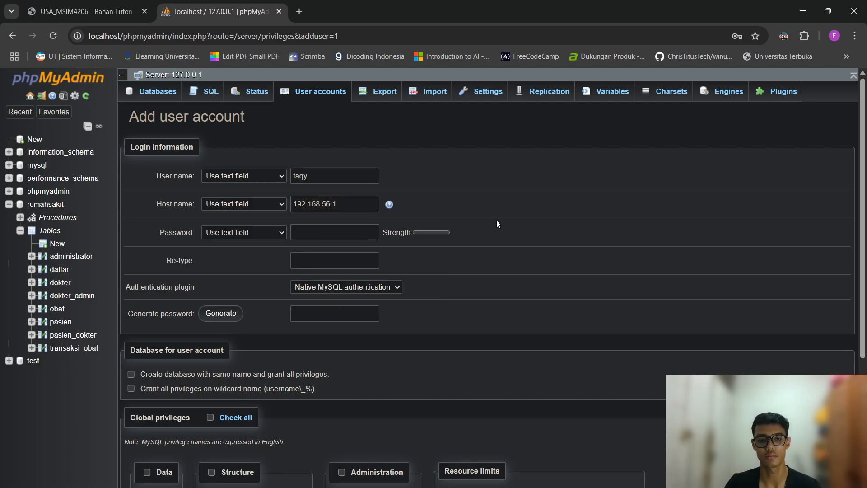
key(super)
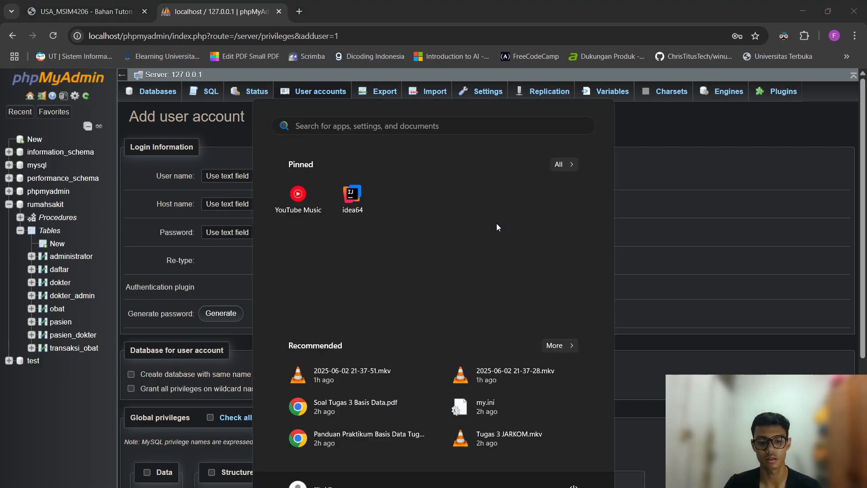
Launch Oracle VirtualBox from a 'vir' search and start the ubuntu virtual machine.
text(virt)
key(Escape)
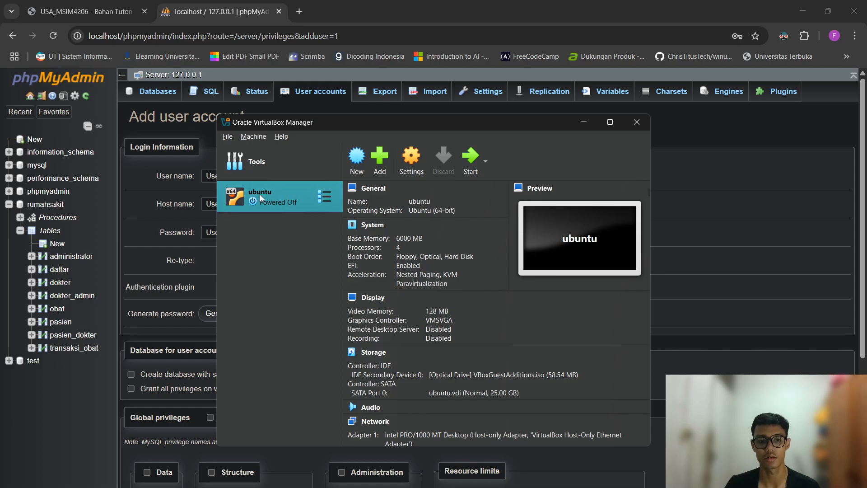
click(464, 156)
click(583, 121)
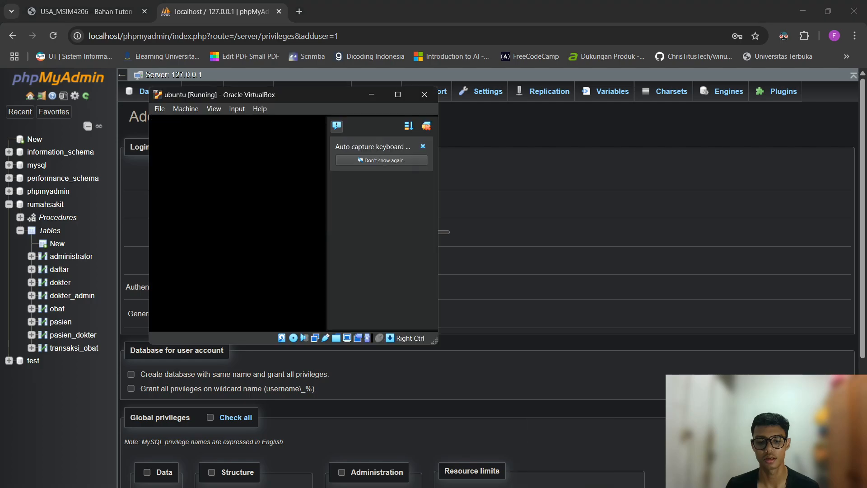
Log in to the Ubuntu VM with the user's password.
click(509, 125)
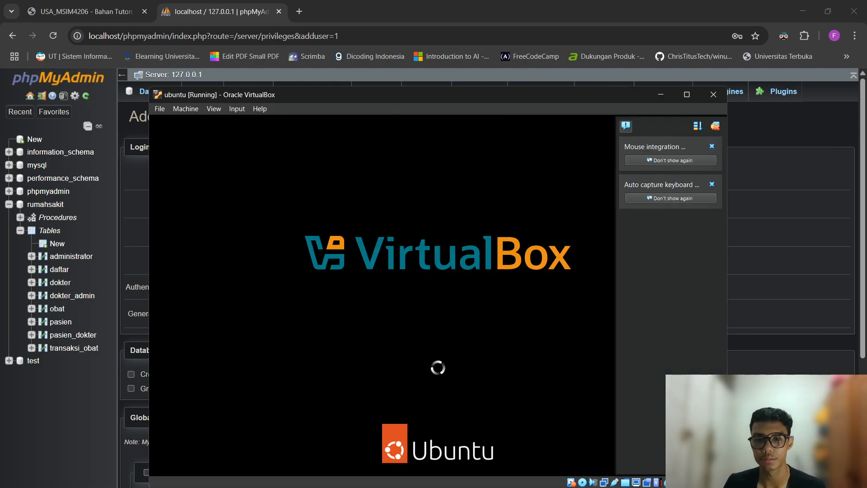
drag(516, 87, 511, 91)
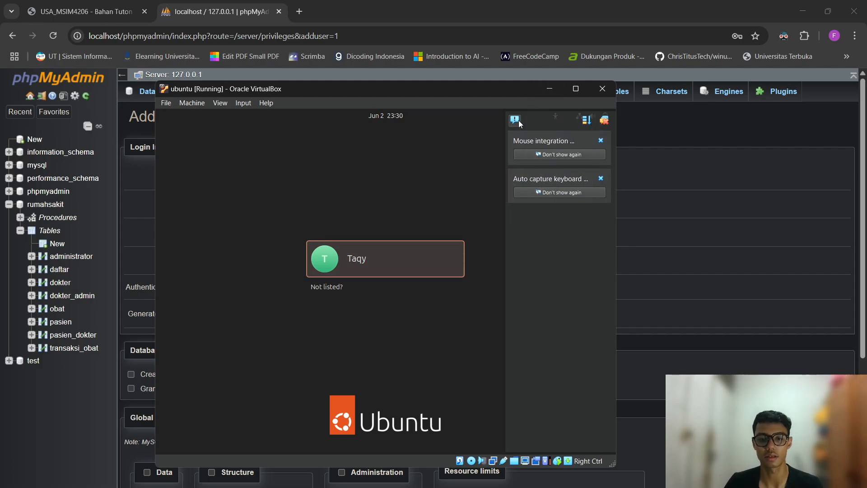
click(425, 269)
text(*******)
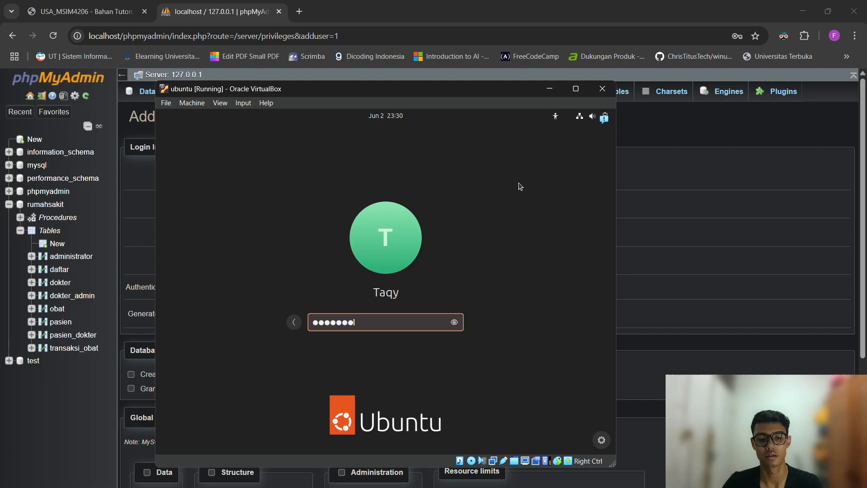
text(***)
key(Return)
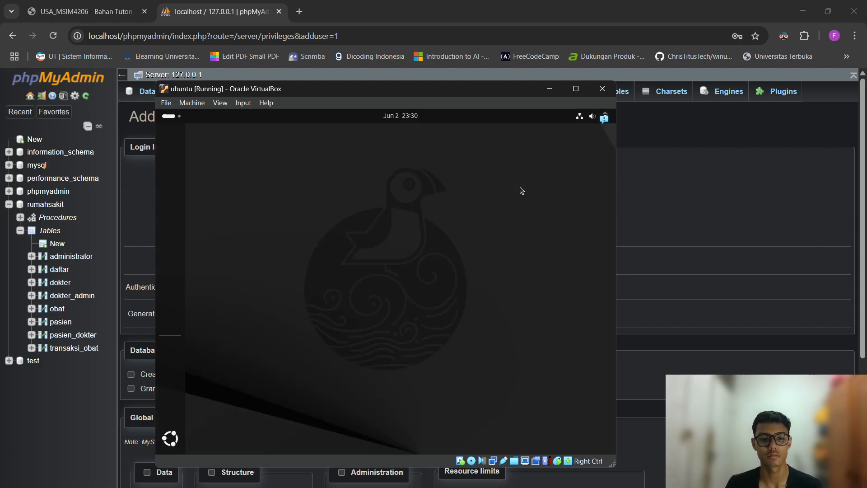
Open Terminal via a 'ter' search and run ip a to show enp0s3 at 192.168.56.104.
drag(419, 88, 492, 84)
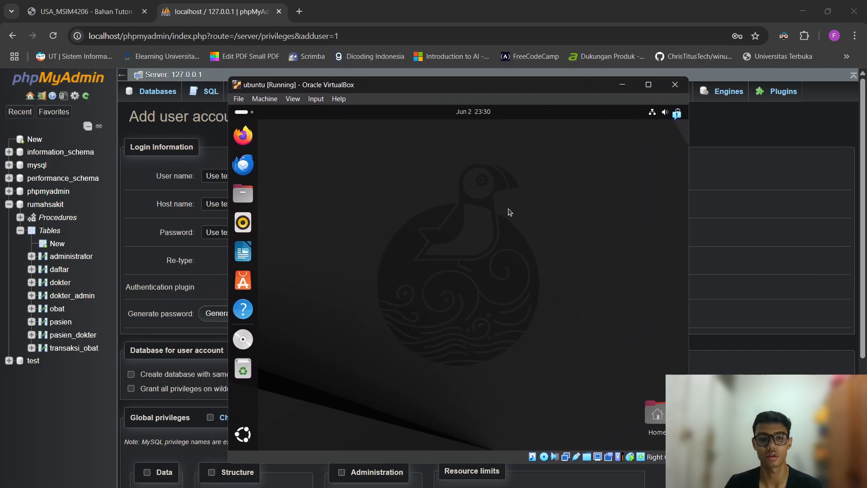
key(super)
text(ter)
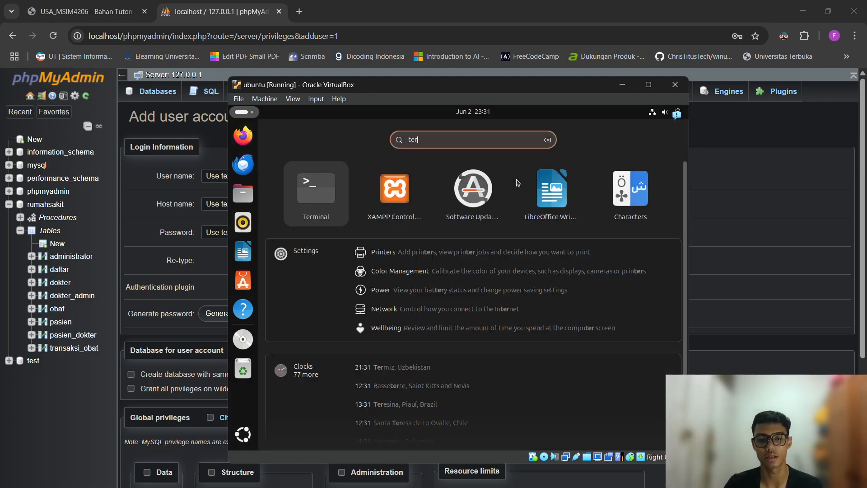
key(Return)
text(ip a)
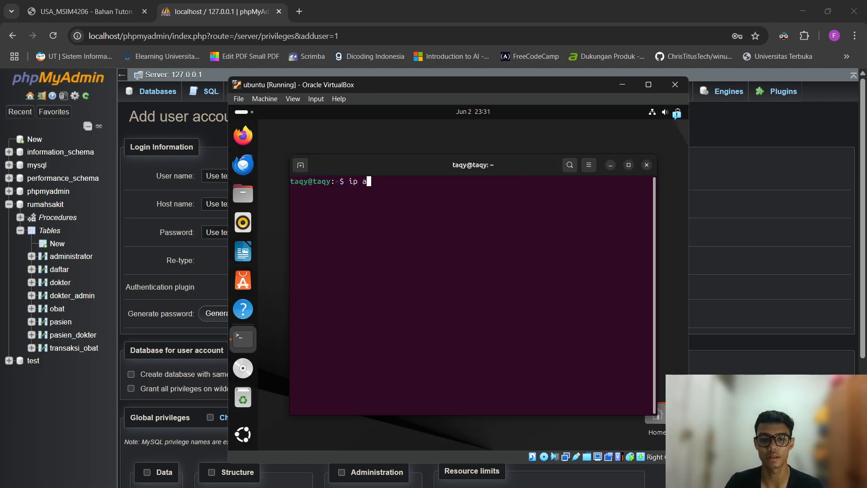
key(Return)
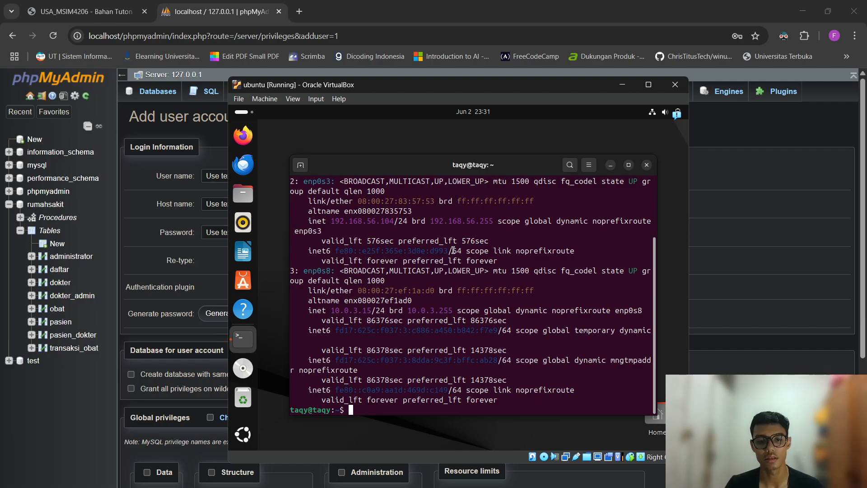
scroll(453, 248, up, 1)
Change the Host name to the VM's address 192.168.56.104, read from the terminal.
scroll(453, 247, down, 1)
scroll(452, 245, up, 1)
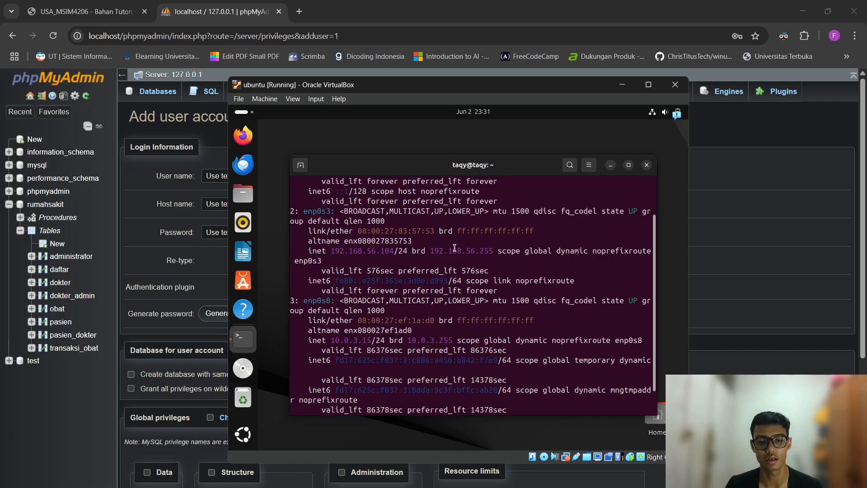
drag(329, 251, 395, 251)
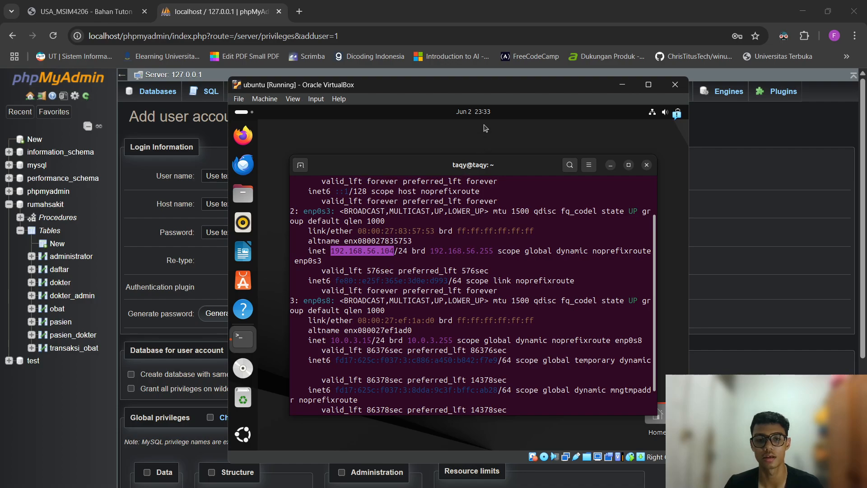
drag(478, 89, 606, 100)
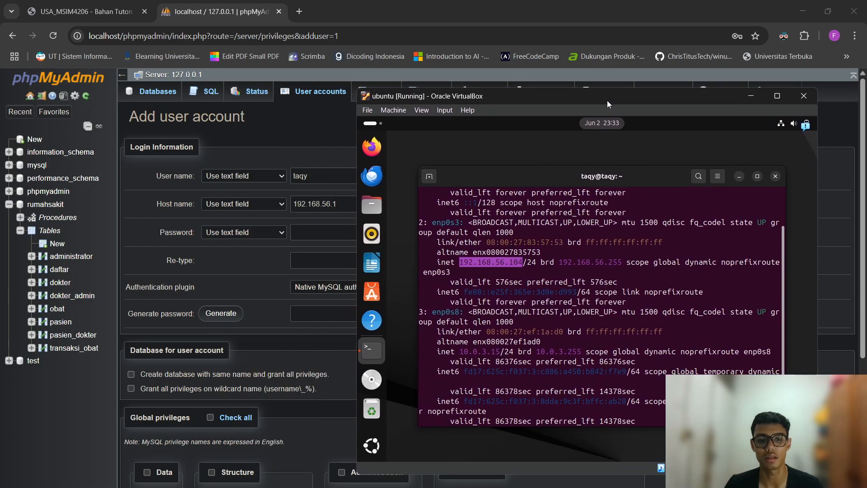
click(510, 266)
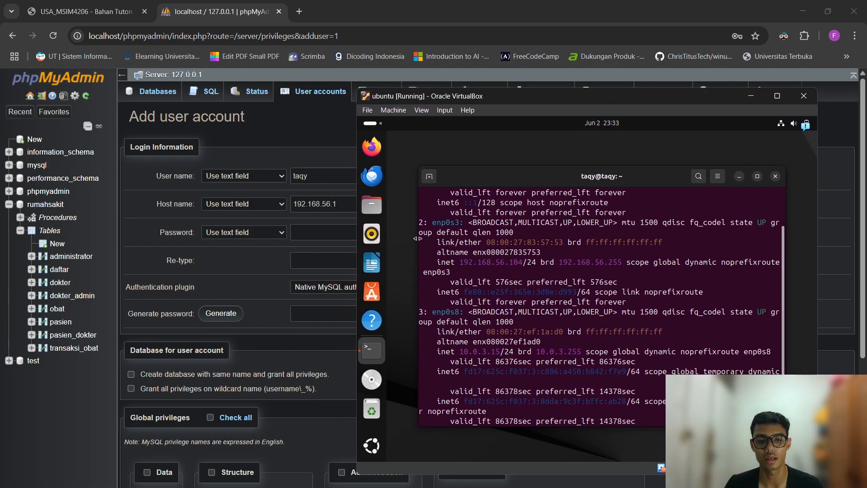
click(345, 202)
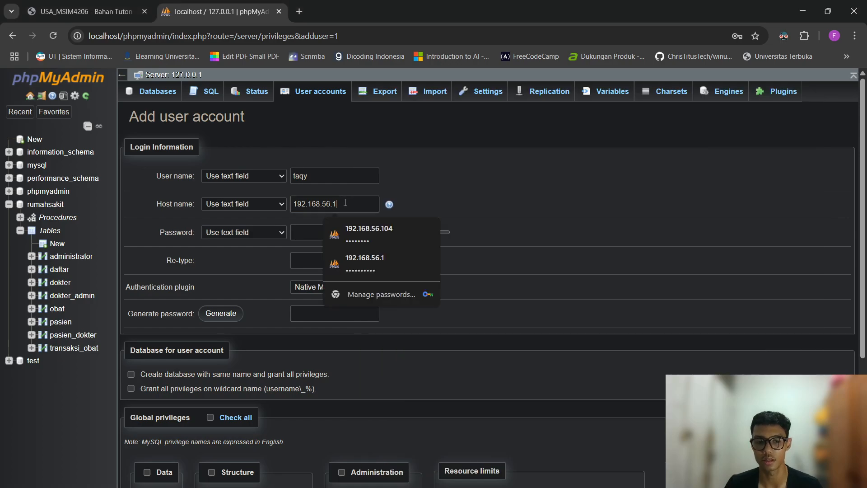
text(04)
click(475, 193)
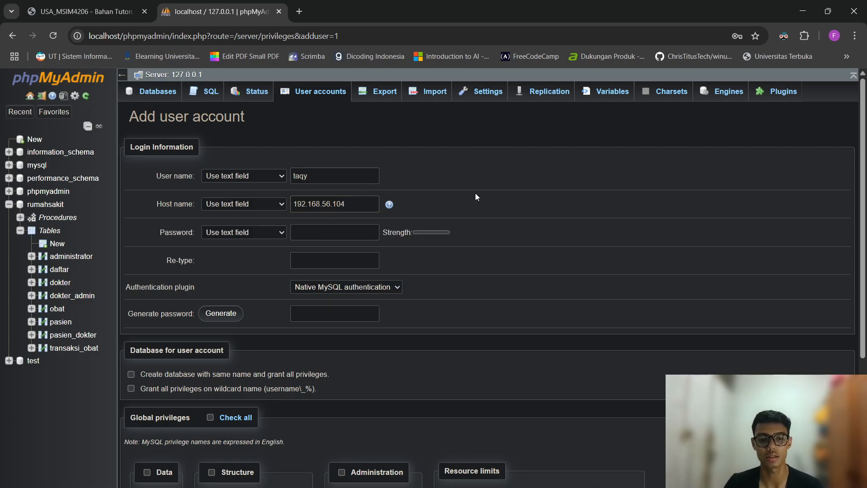
double_click(310, 204)
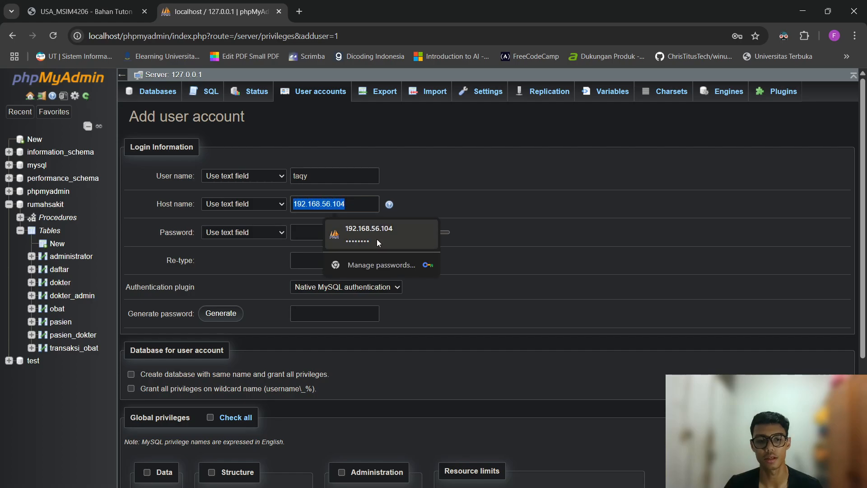
click(569, 456)
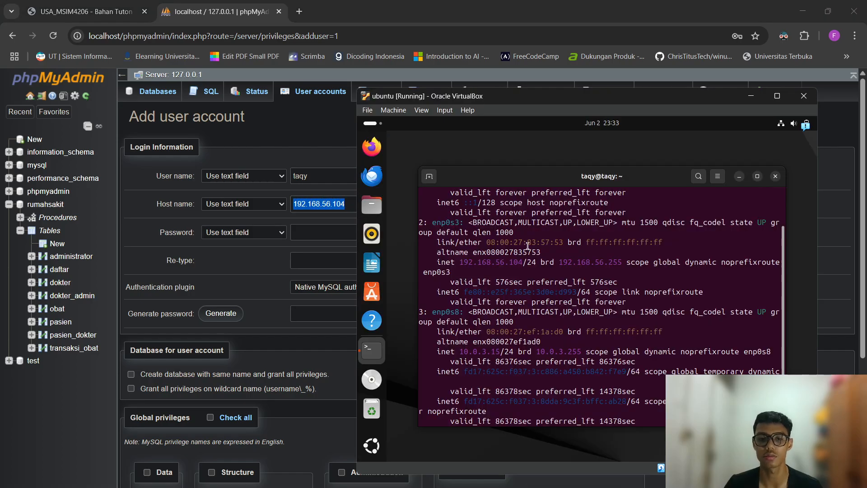
drag(459, 262, 523, 260)
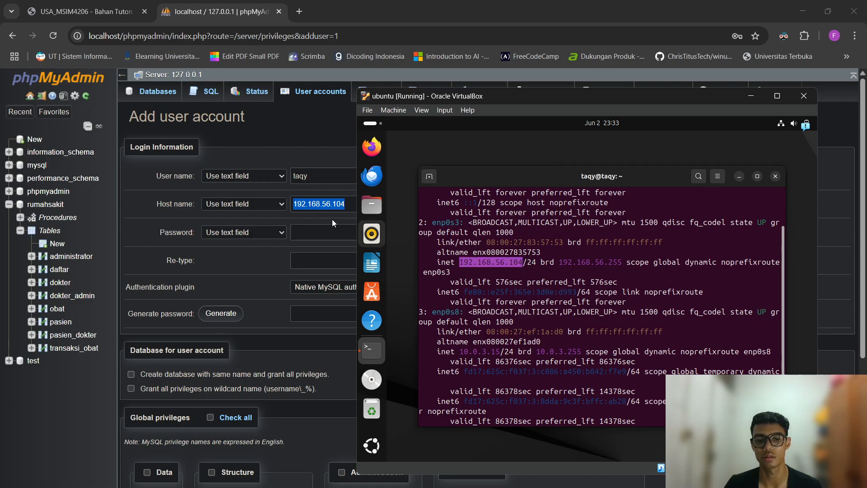
Enter the account password in Password and Re-type.
click(312, 232)
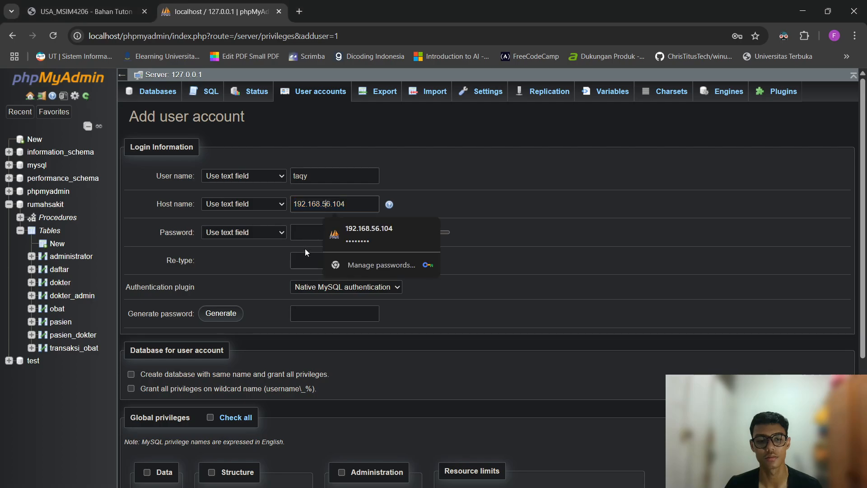
text(********)
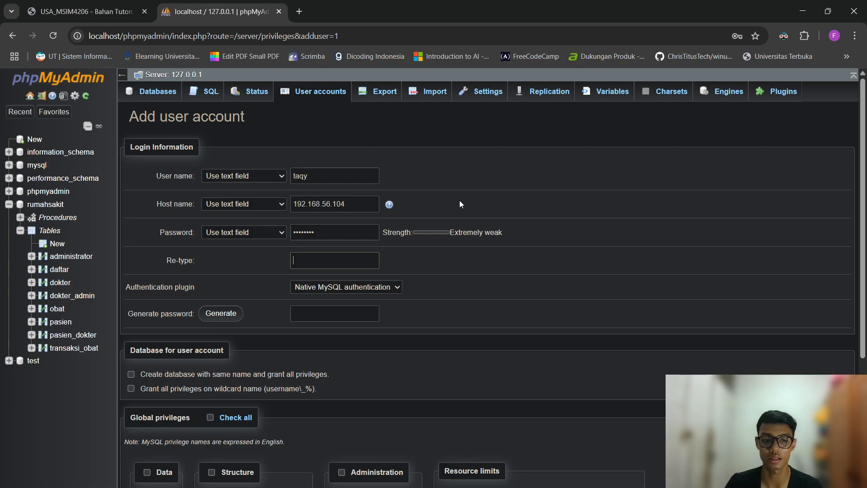
key(Tab)
text(********)
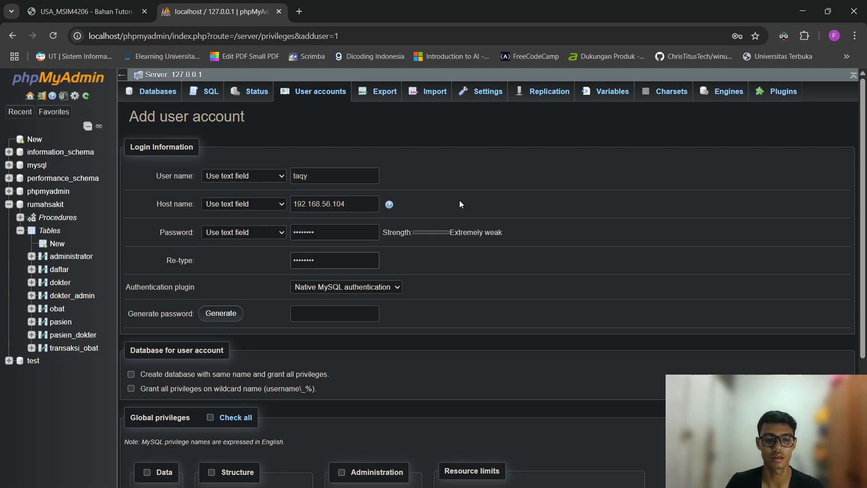
Tick the REPLICATION CLIENT and REPLICATION SLAVE global privileges for the new account.
scroll(411, 267, down, 4)
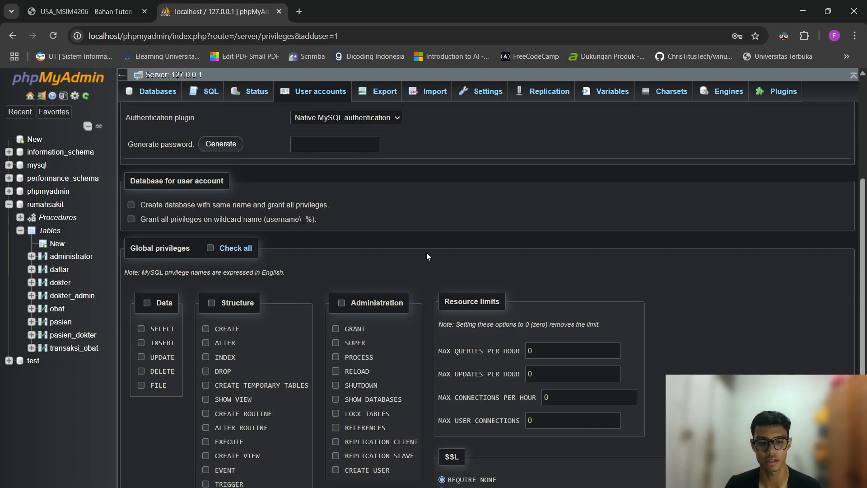
mouse_move(378, 443)
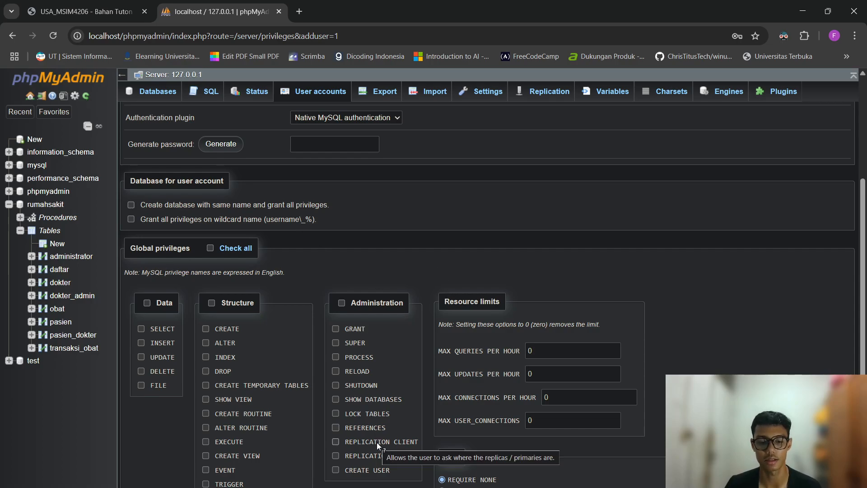
click(377, 441)
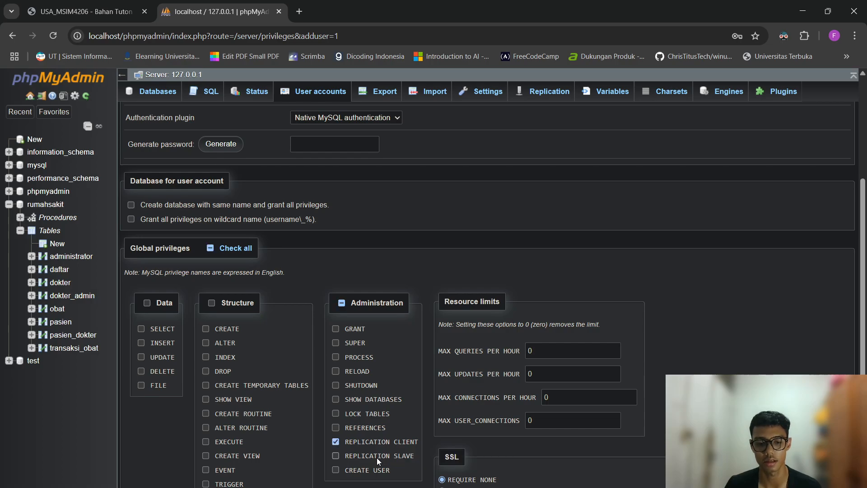
click(376, 457)
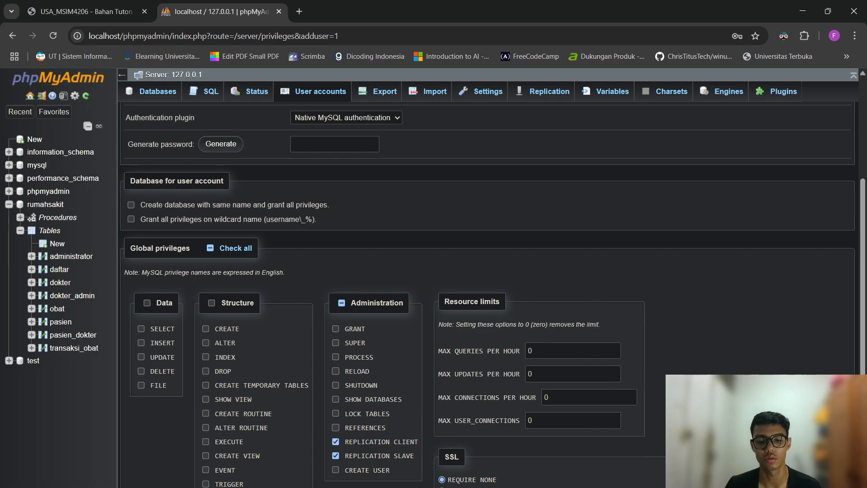
Check the Ubuntu VM window, then return to the phpMyAdmin add-user form.
key(alt+Tab)
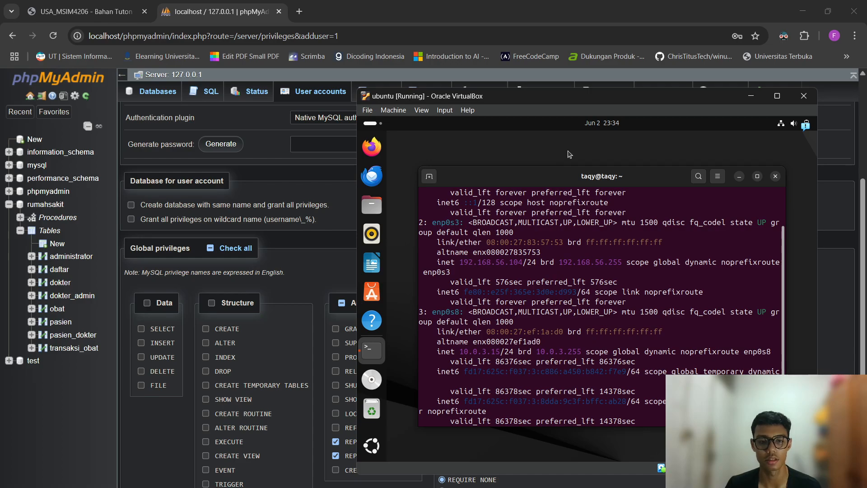
click(308, 254)
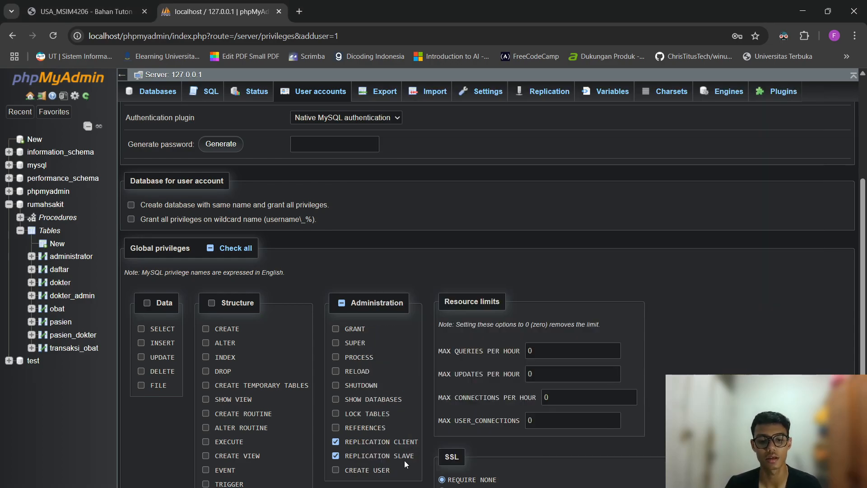
mouse_move(570, 487)
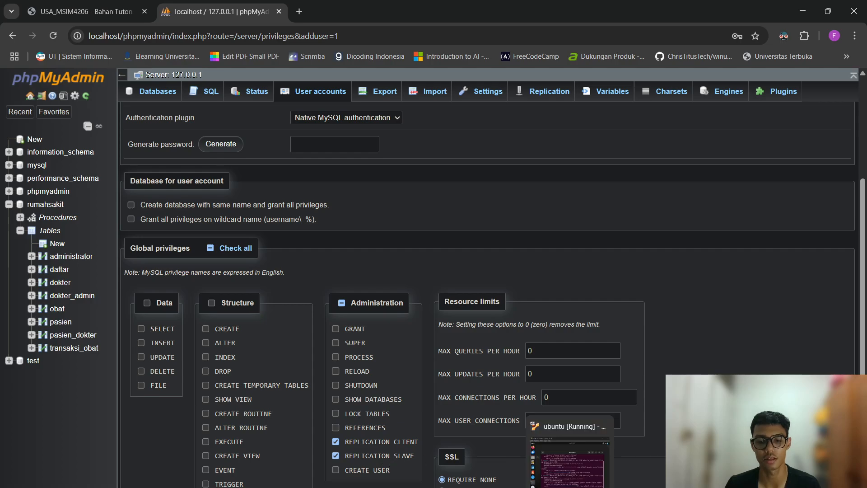
click(569, 456)
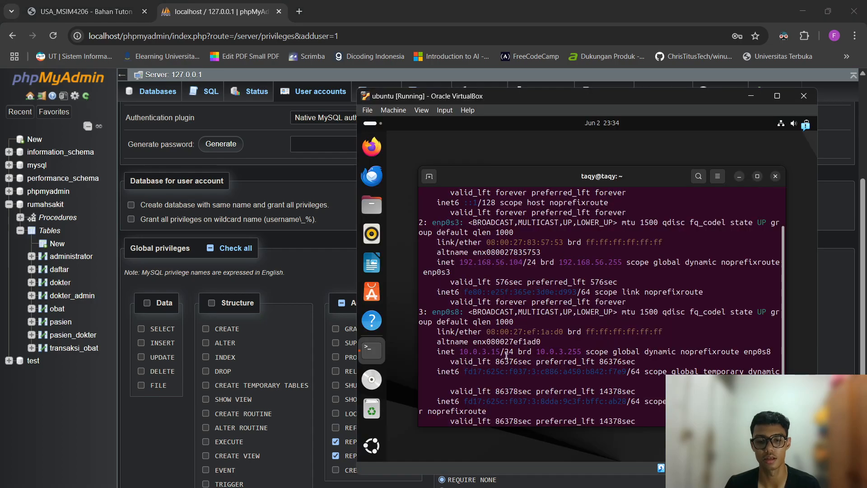
click(329, 259)
scroll(339, 271, up, 1)
scroll(344, 277, down, 1)
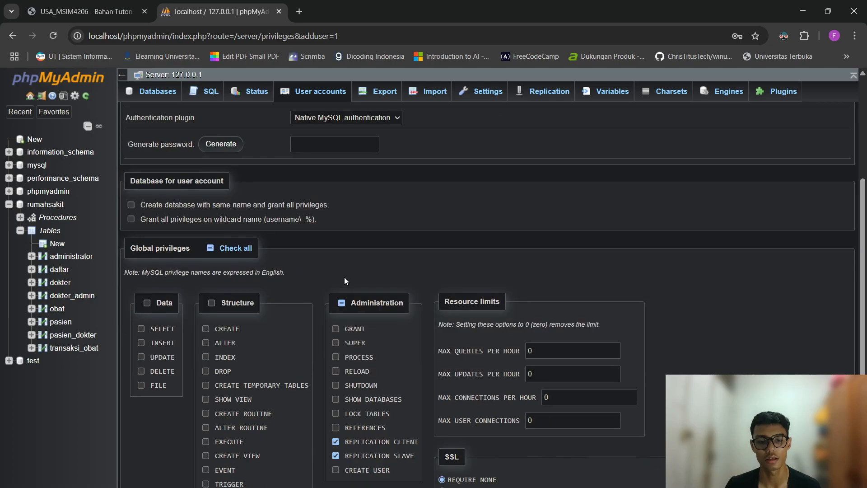
scroll(344, 277, up, 4)
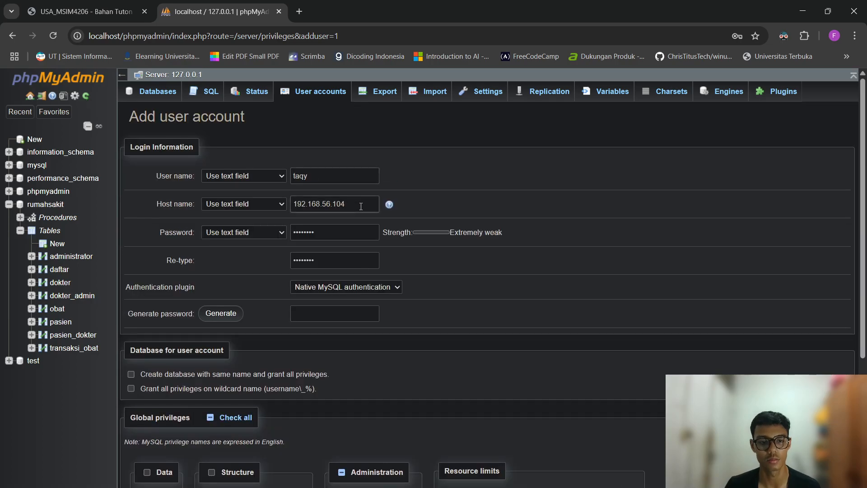
Replace the account password and re-type it in the confirmation field.
right_click(288, 222)
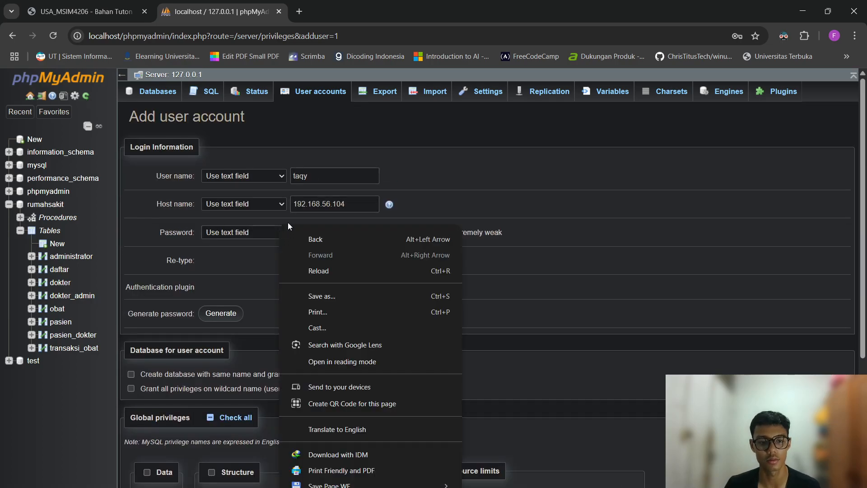
click(493, 189)
drag(294, 232, 461, 232)
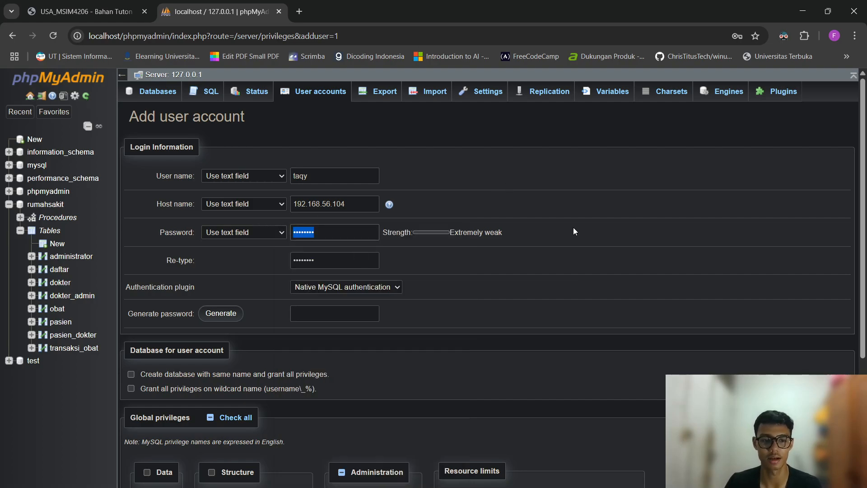
text(••••••••)
key(Tab)
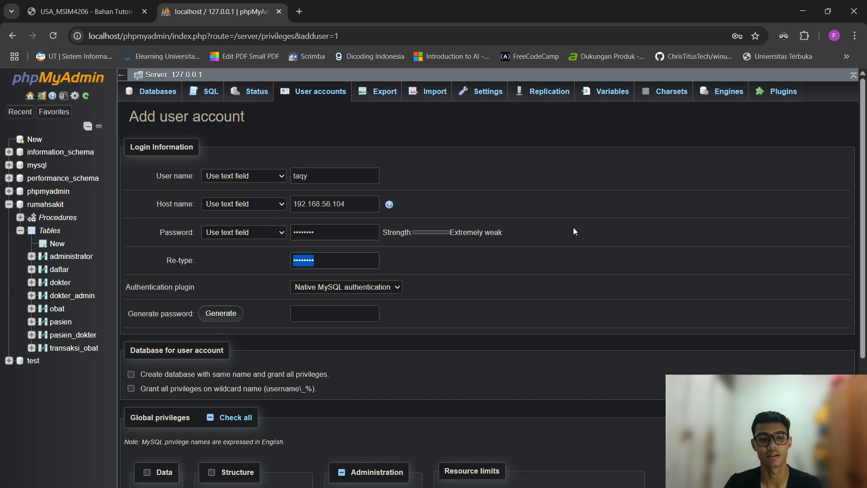
text(••••••••)
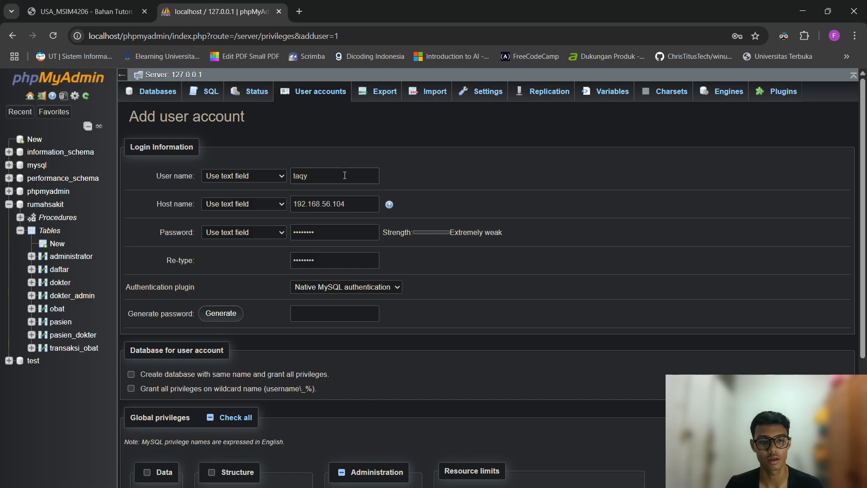
click(359, 209)
scroll(494, 348, down, 6)
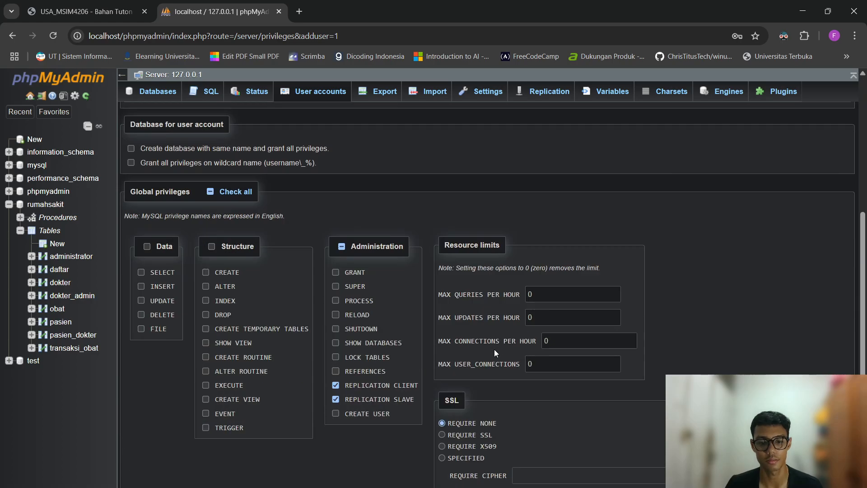
Create the user and check its host 192.168.56.104 and REPLICATION SLAVE, REPLICATION CLIENT privileges in the overview.
click(136, 487)
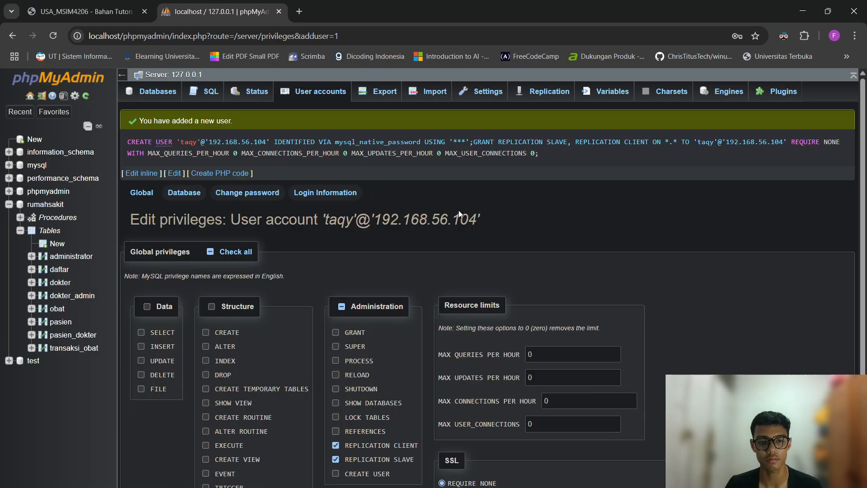
click(294, 95)
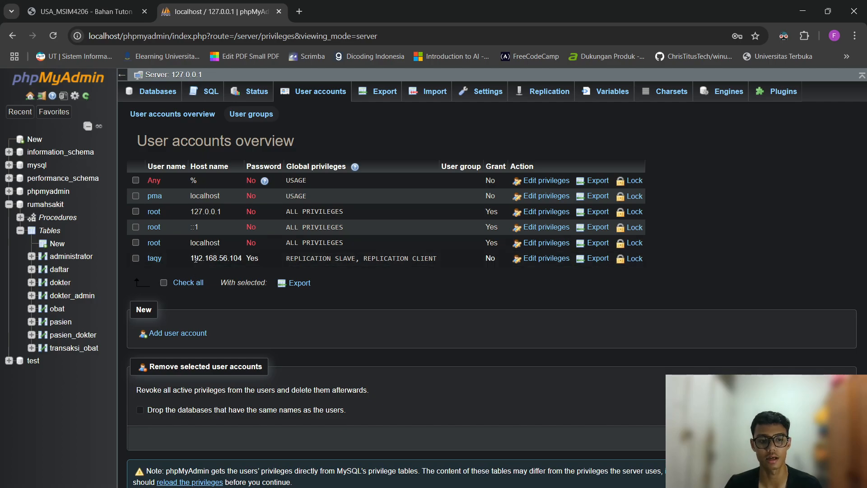
drag(191, 259, 246, 258)
right_click(241, 258)
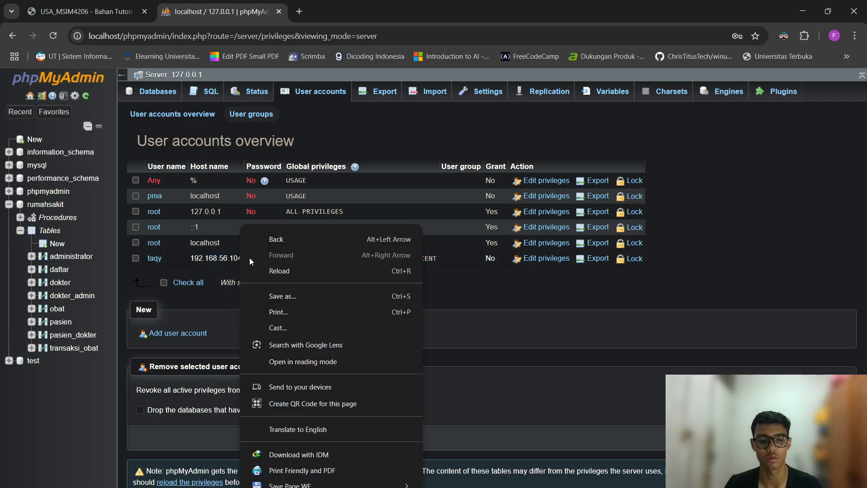
click(489, 288)
drag(285, 258, 438, 258)
right_click(436, 259)
click(399, 279)
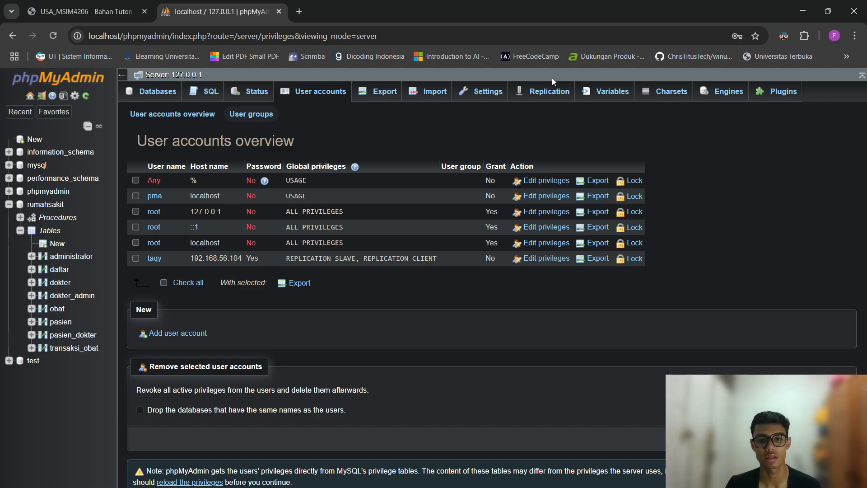
Start primary replication setup with 'Ignore all databases; Replicate:' and rumahsakit selected.
click(538, 91)
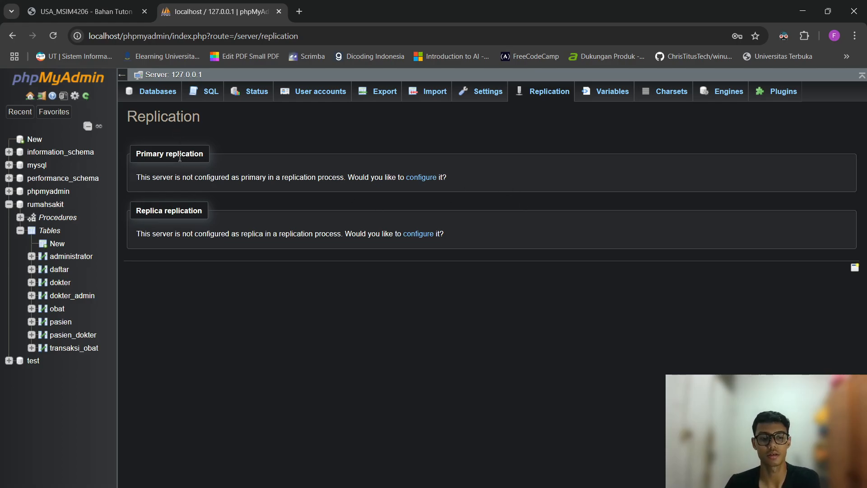
click(421, 178)
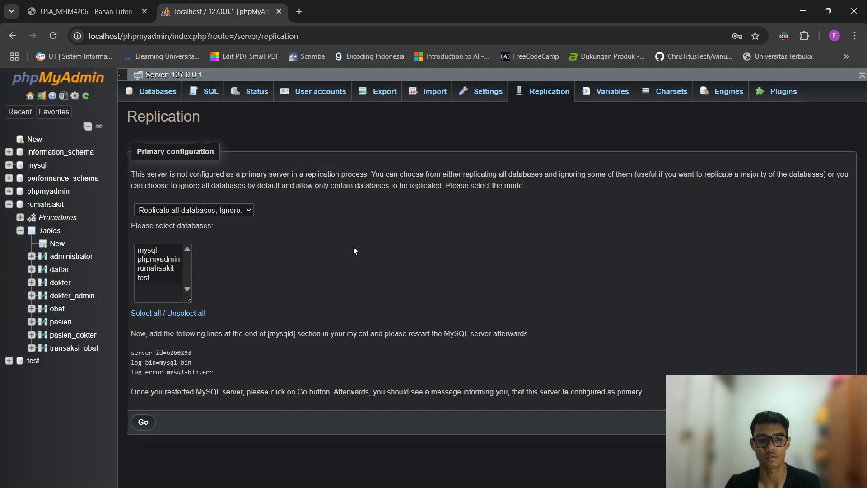
click(232, 212)
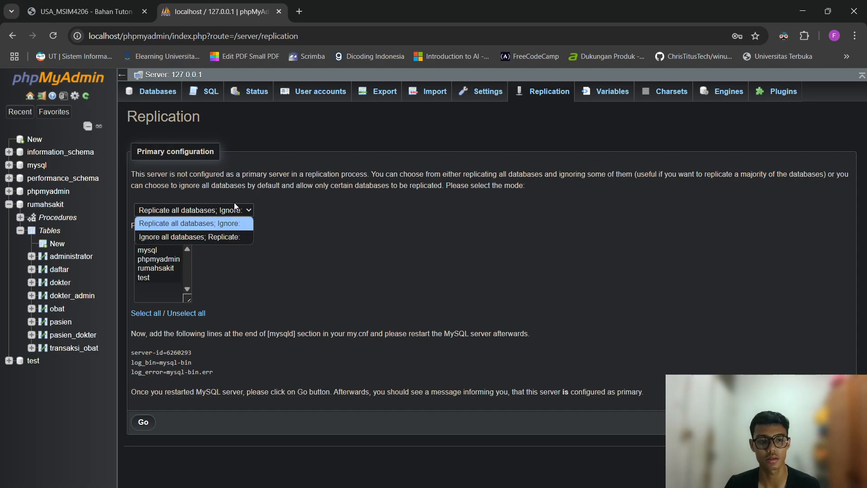
click(233, 237)
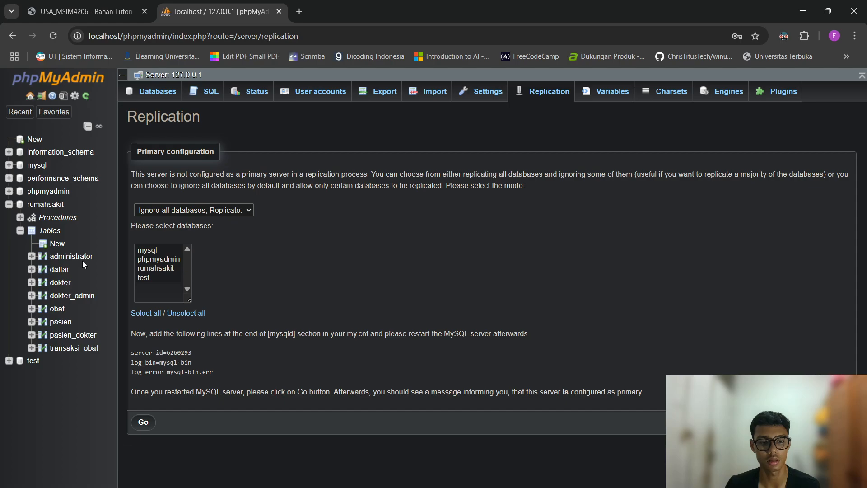
click(160, 268)
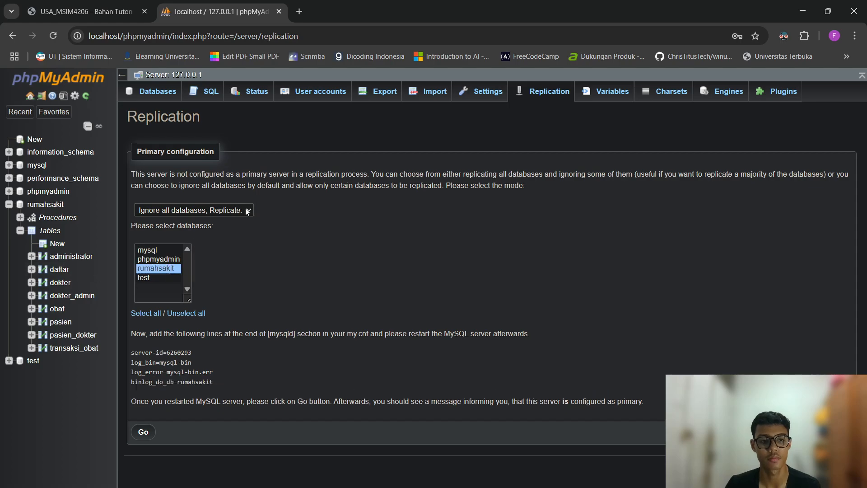
Reconfirm the replication mode and rumahsakit selection, then open the server Export page.
click(215, 211)
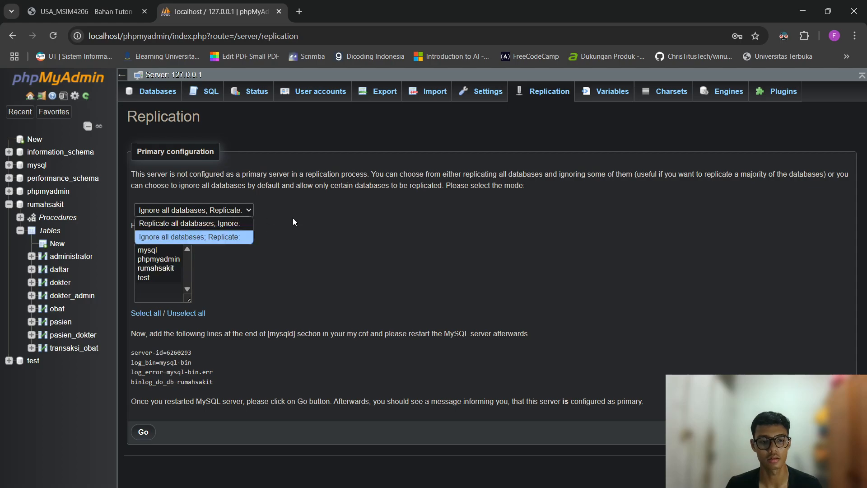
click(207, 238)
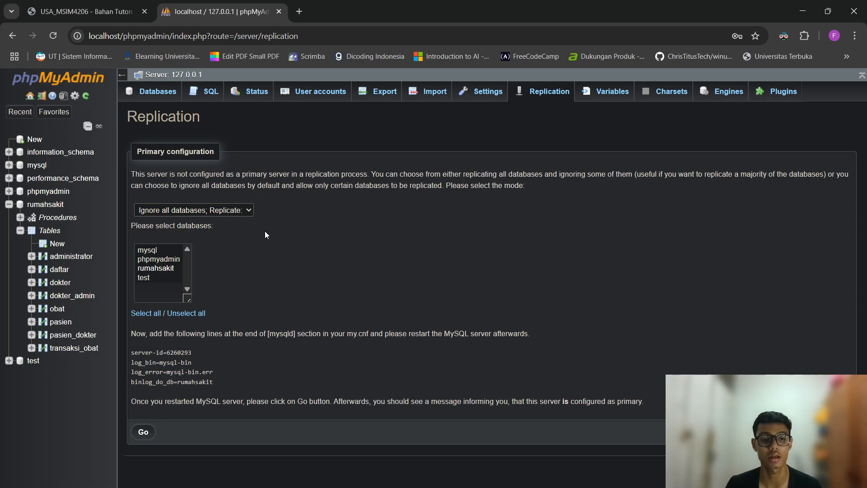
click(159, 269)
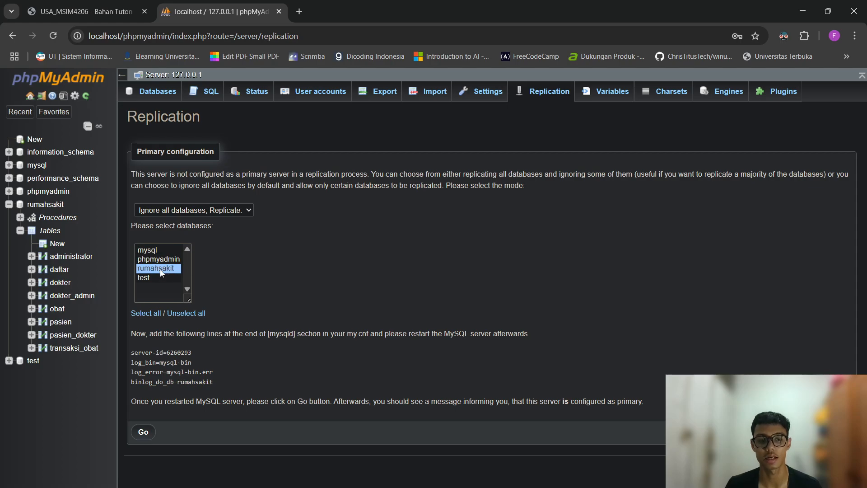
click(333, 251)
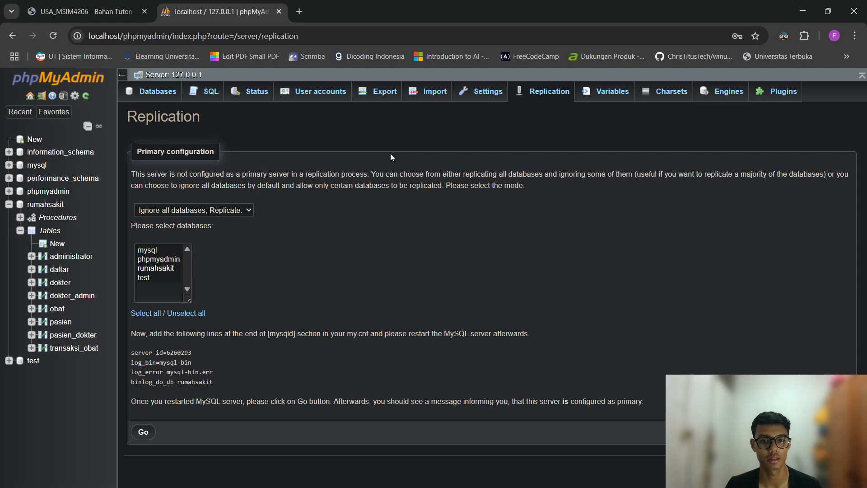
click(389, 96)
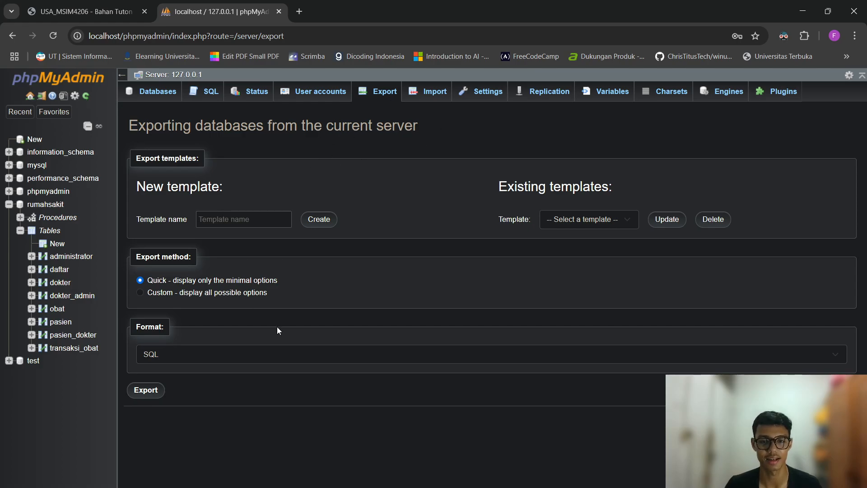
Export the rumahsakit database as rumahsakit.sql and reveal it in the Downloads folder.
click(211, 223)
click(38, 204)
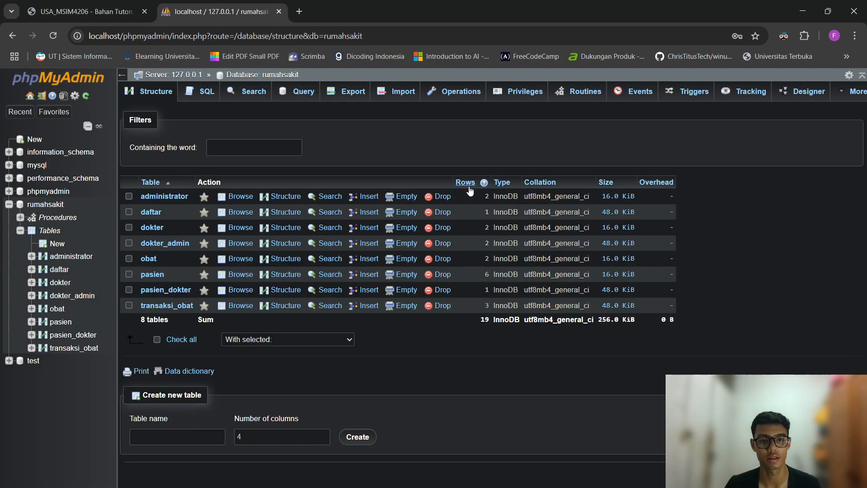
click(347, 93)
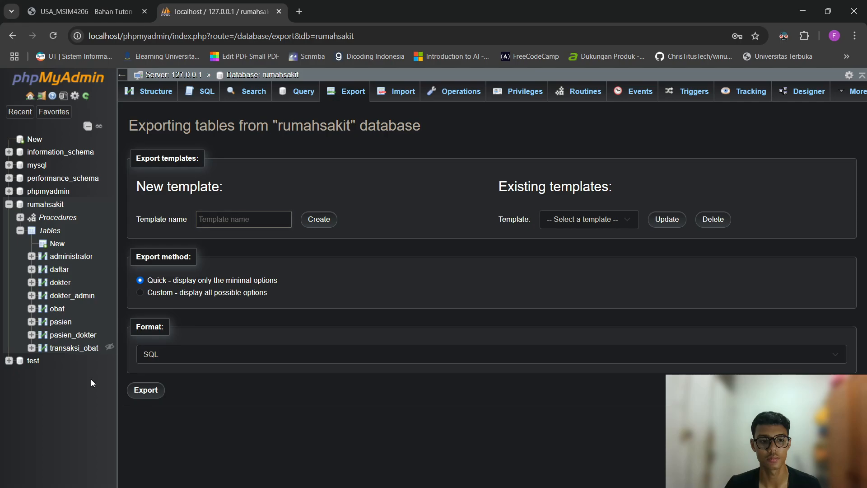
click(149, 391)
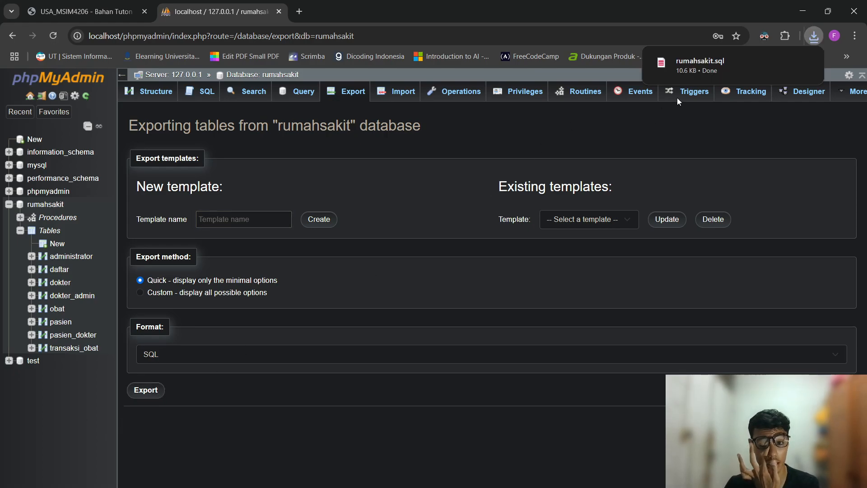
mouse_move(787, 71)
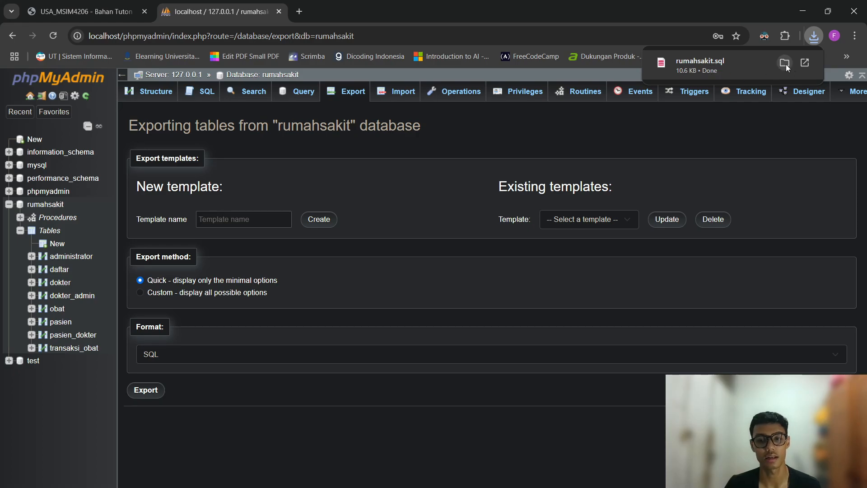
click(785, 64)
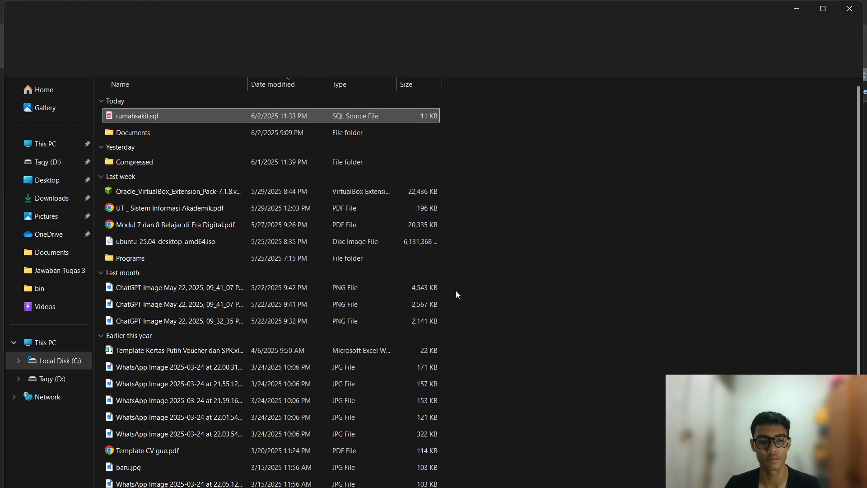
Paste rumahsakit.sql into the Documents folder, hide the window, then bring it back.
double_click(228, 132)
key(ctrl+v)
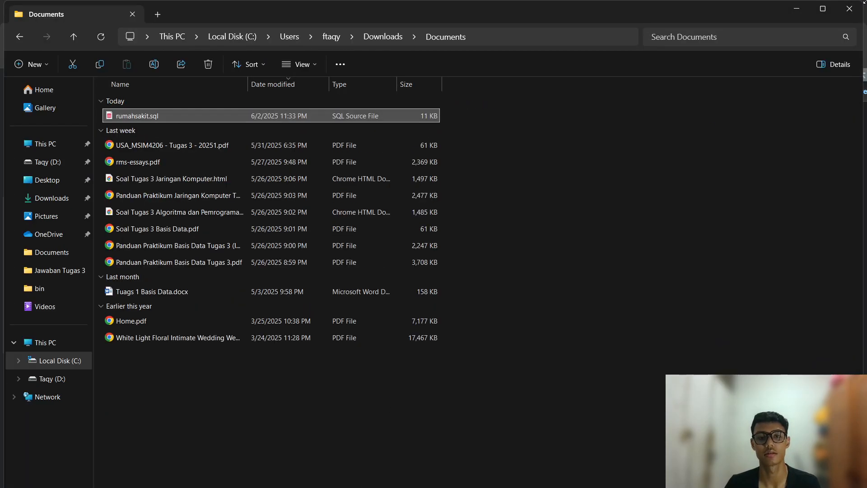
click(798, 8)
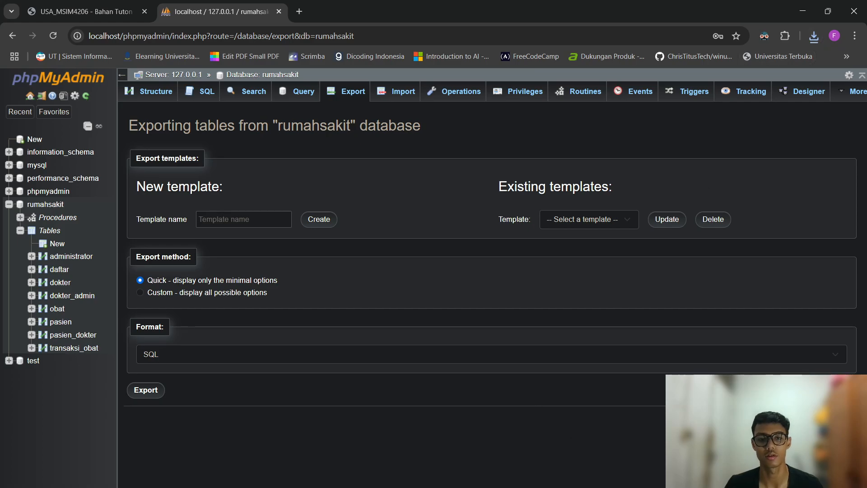
mouse_move(555, 484)
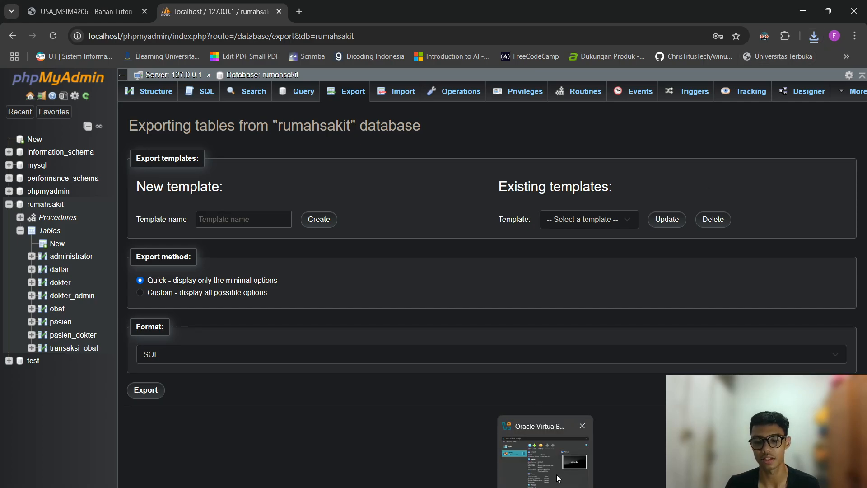
mouse_move(495, 485)
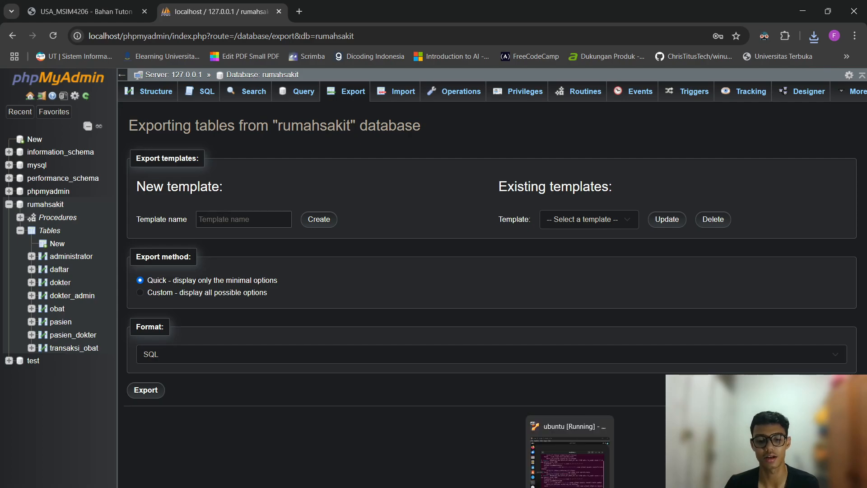
mouse_move(322, 485)
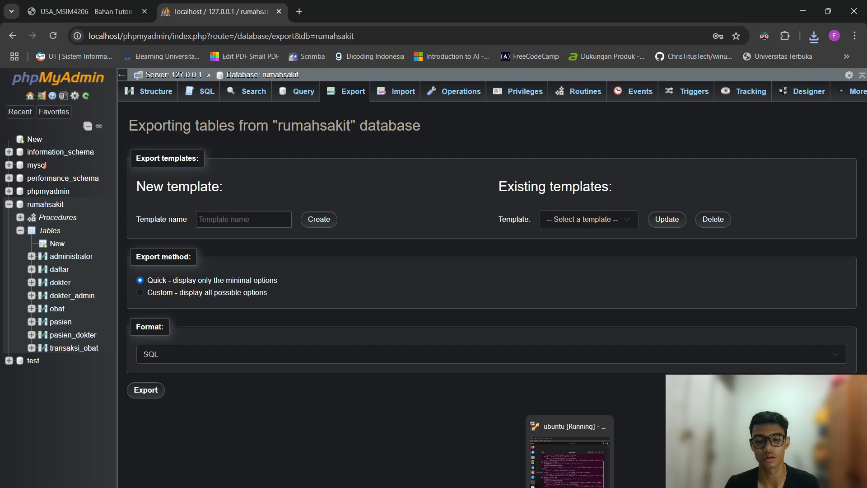
click(322, 485)
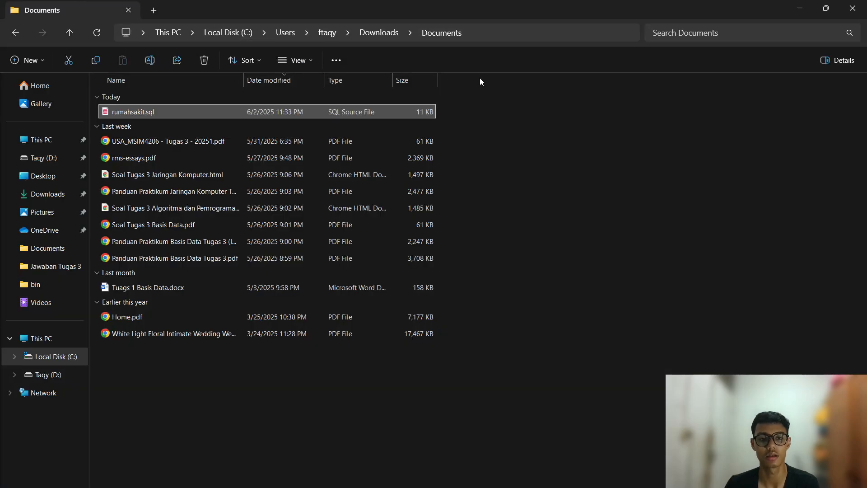
Hide the file window and minimize the Ubuntu VM to reveal phpMyAdmin's rumahsakit export page.
drag(324, 399, 361, 129)
click(532, 252)
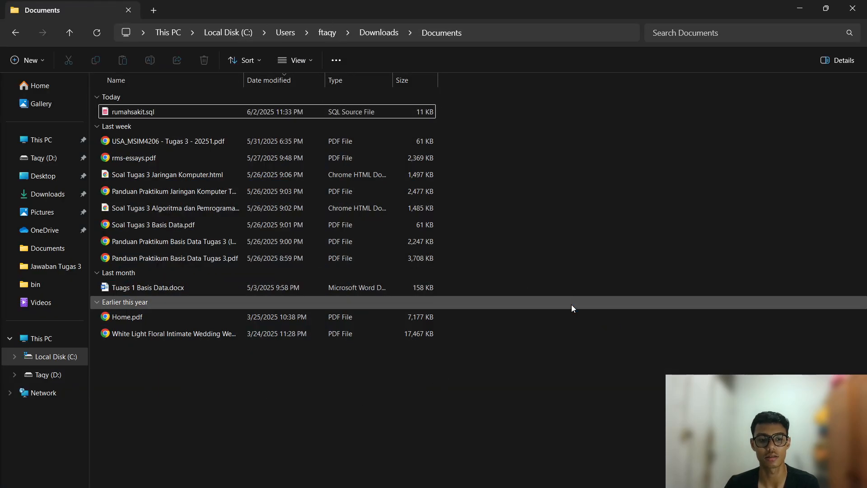
click(800, 8)
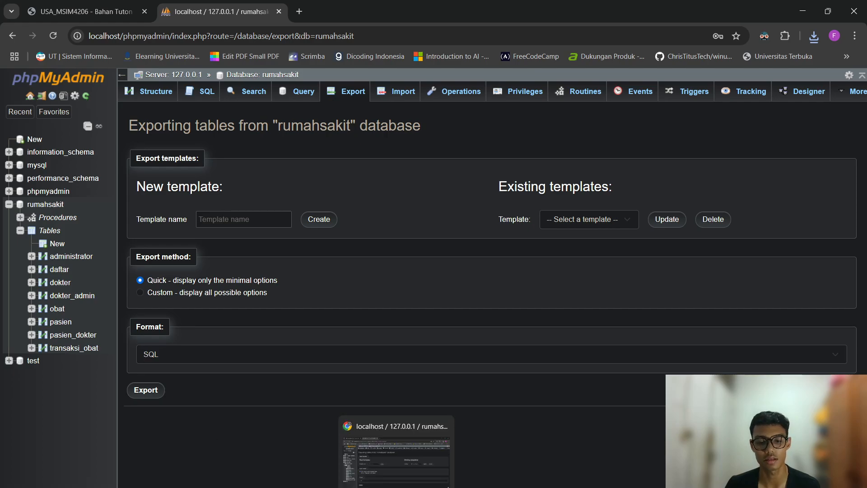
click(569, 485)
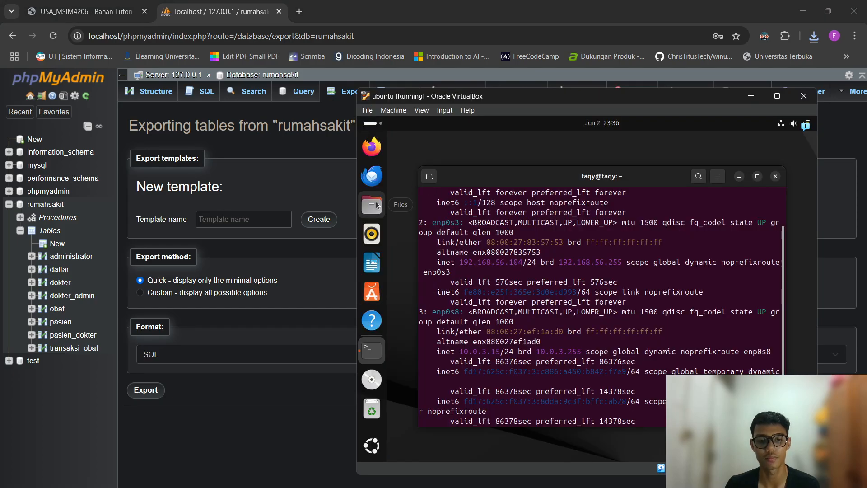
click(750, 96)
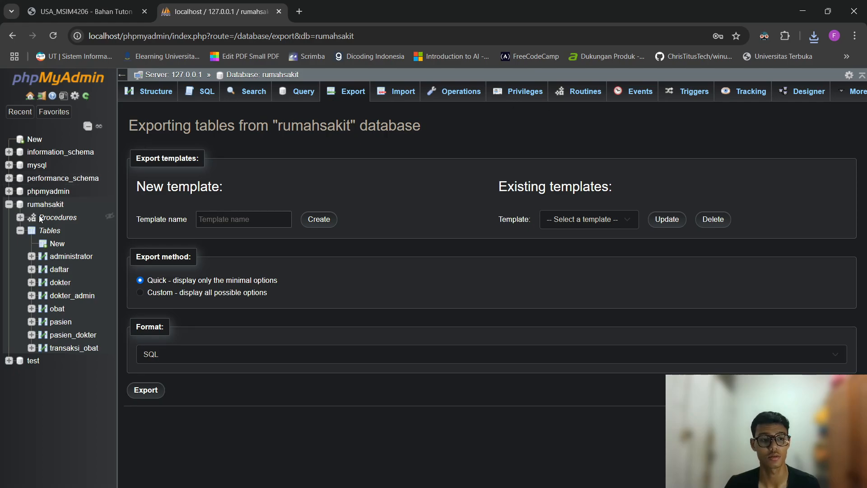
Configure primary replication for rumahsakit only, generating the binlog_do_db=rumahsakit config lines.
click(67, 82)
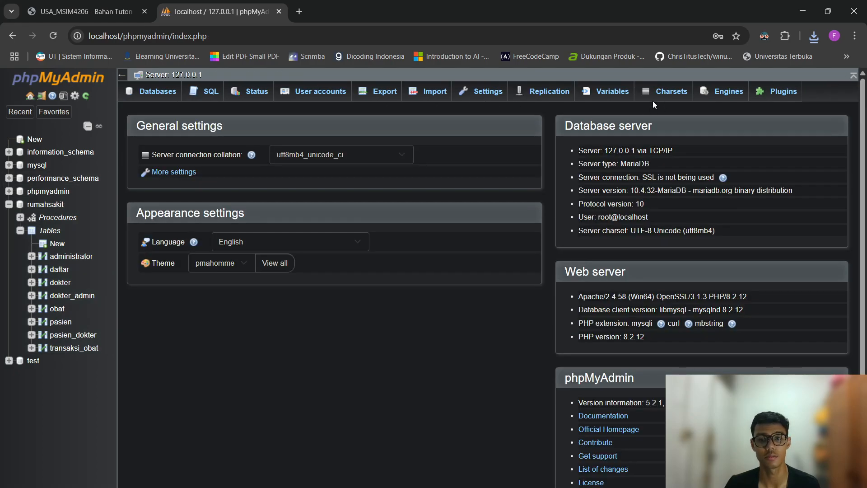
click(548, 92)
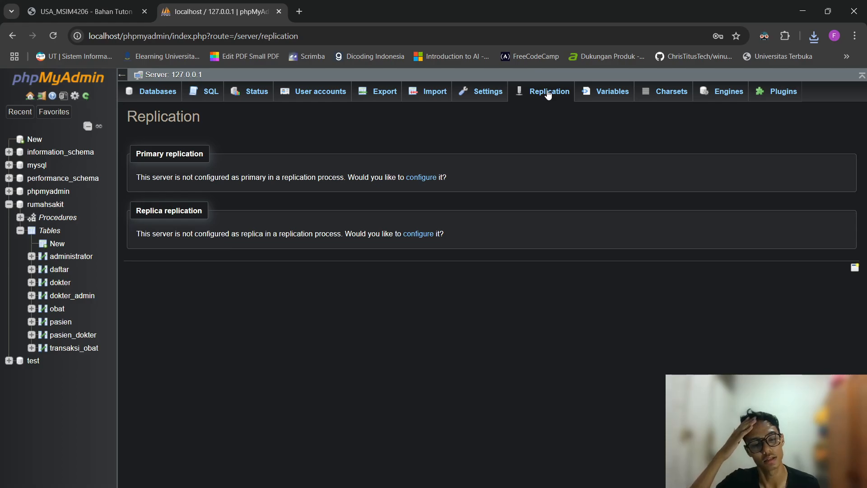
click(426, 176)
click(231, 211)
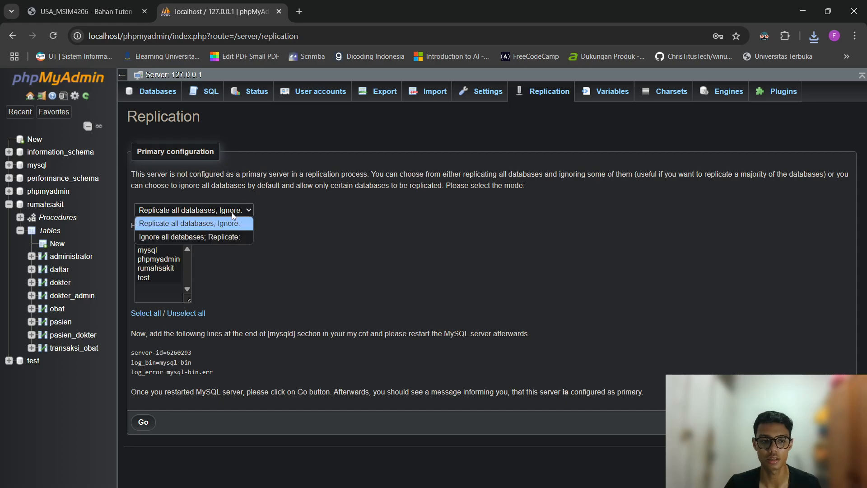
click(229, 234)
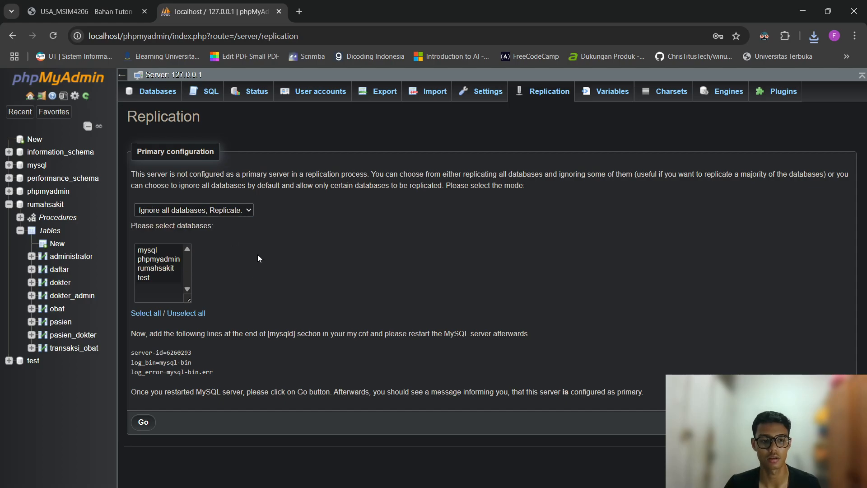
click(177, 269)
click(234, 377)
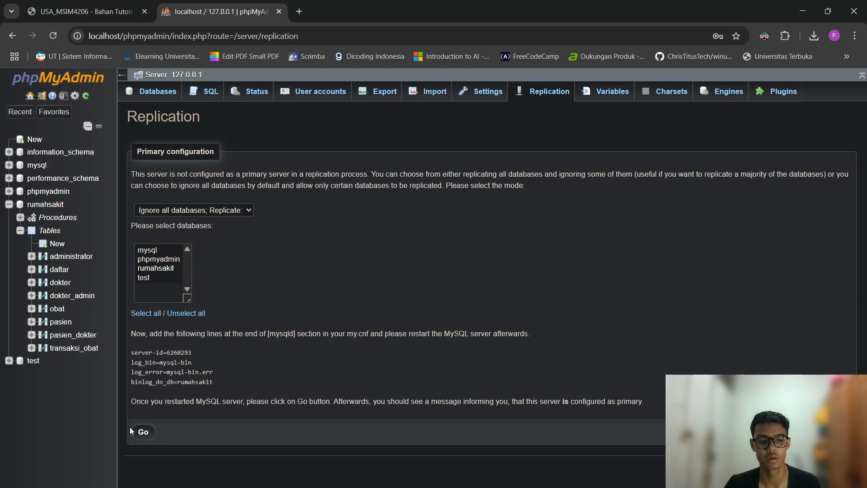
Bring up XAMPP Control Panel and close its duplicate window.
mouse_move(520, 487)
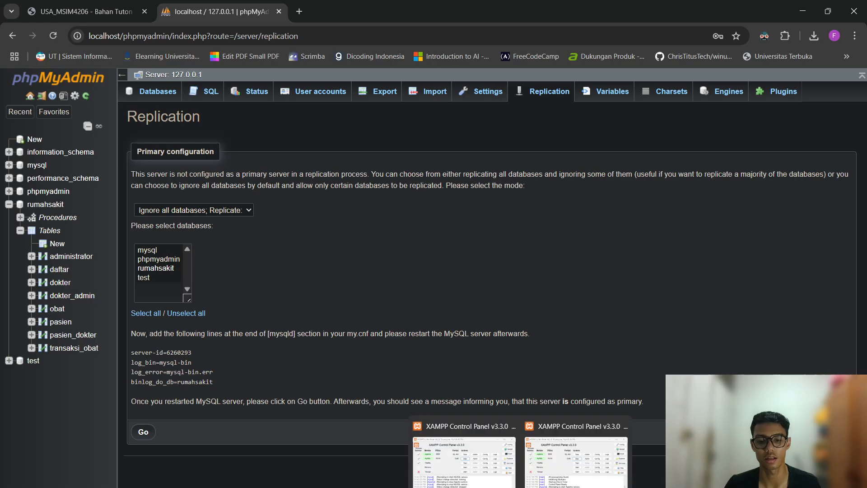
click(560, 474)
click(499, 459)
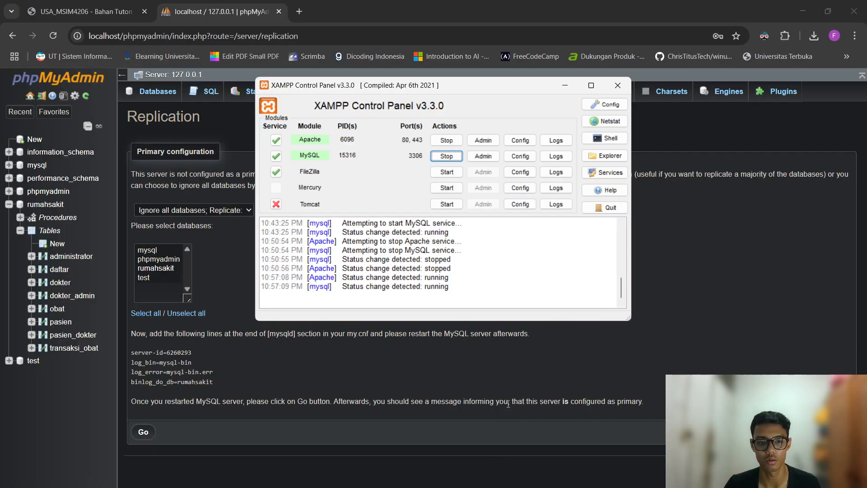
mouse_move(520, 487)
click(561, 464)
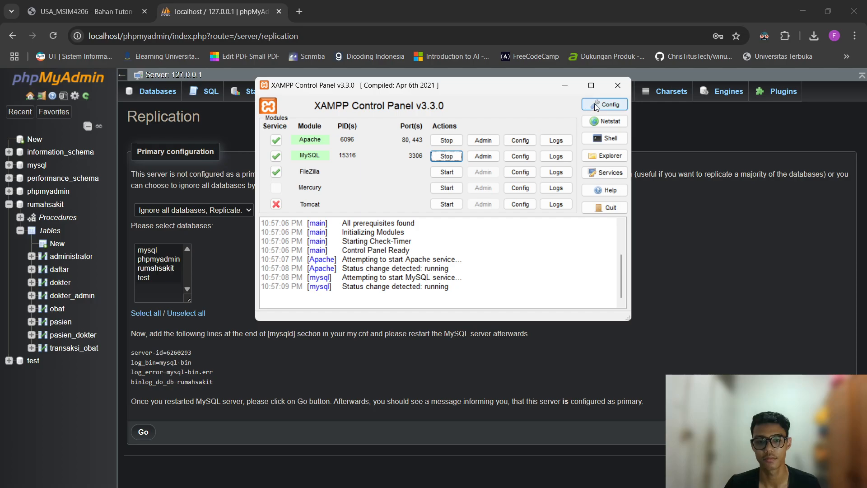
click(615, 91)
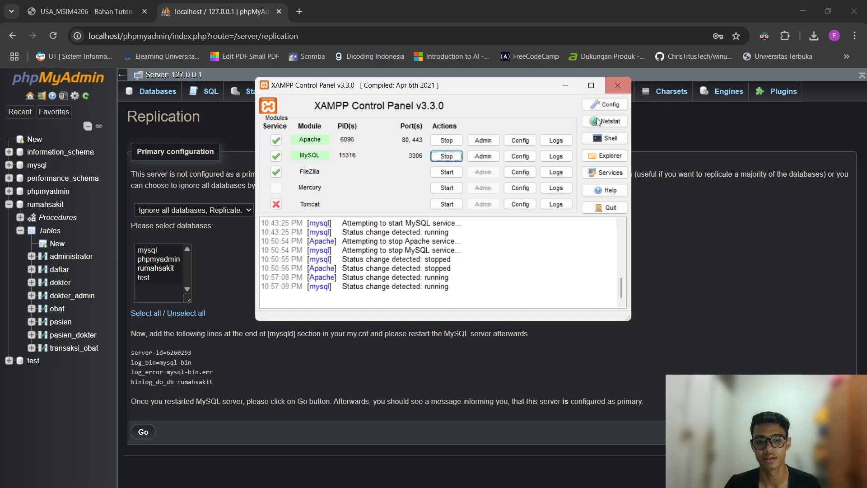
drag(482, 90, 509, 95)
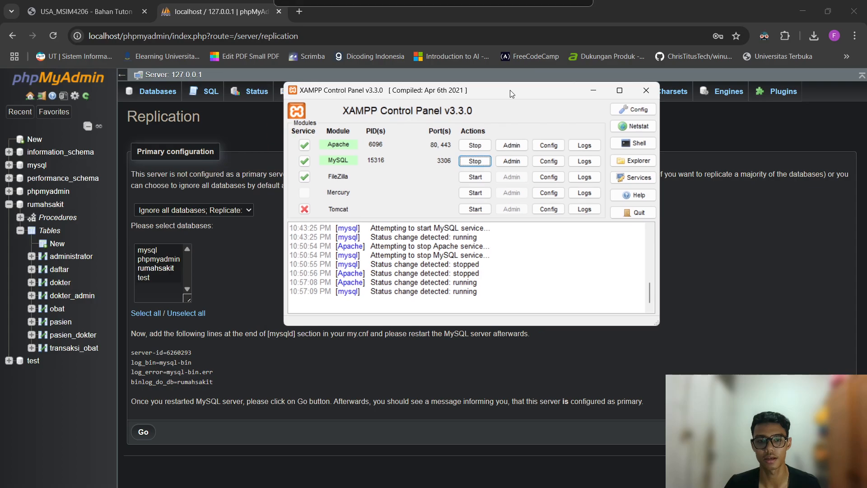
Open MySQL's my.ini and put the caret on the blank line after log_error.
click(549, 161)
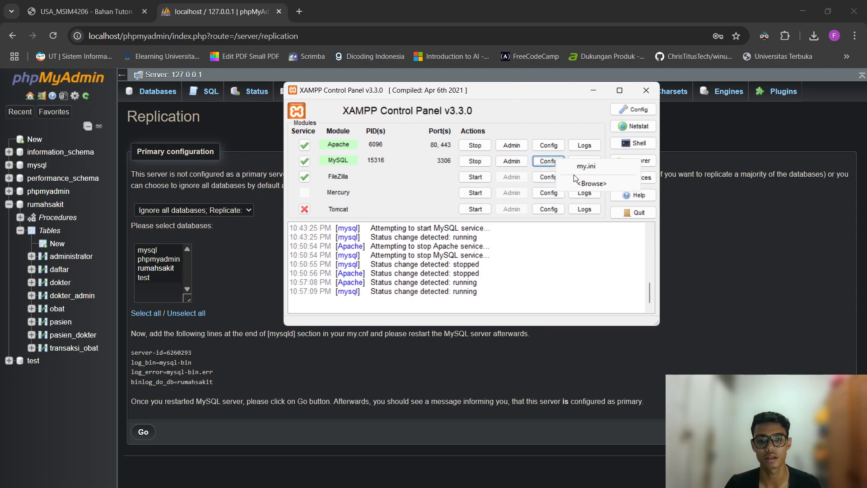
click(578, 168)
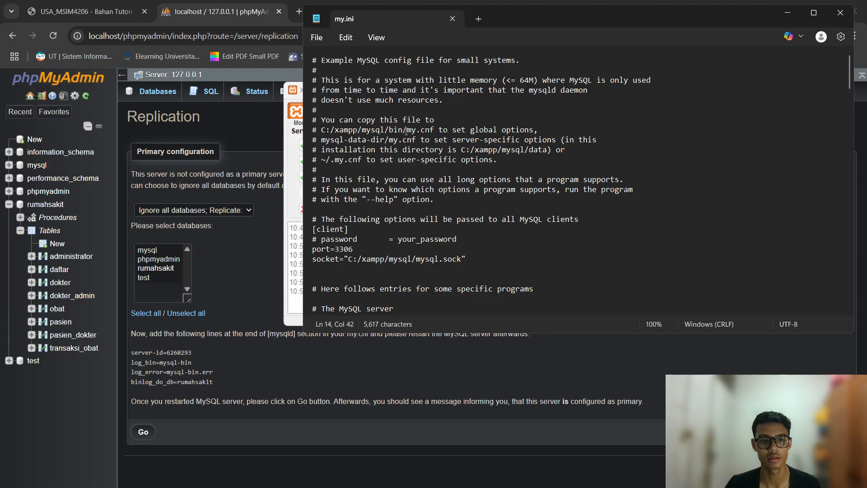
drag(542, 20, 377, 331)
click(548, 162)
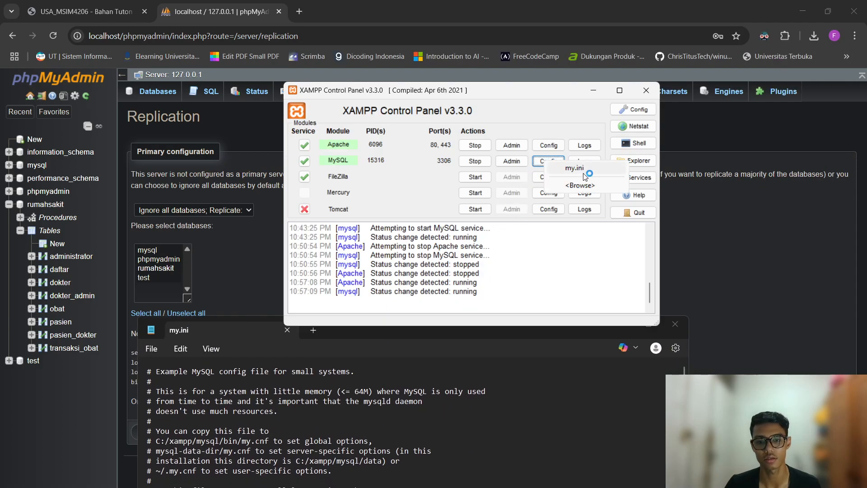
click(520, 441)
drag(446, 332, 545, 83)
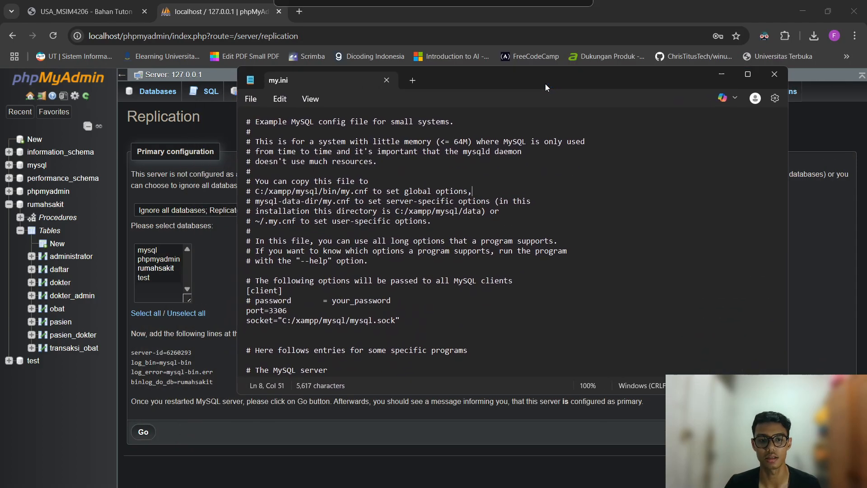
click(434, 256)
scroll(435, 257, down, 2)
scroll(435, 256, down, 9)
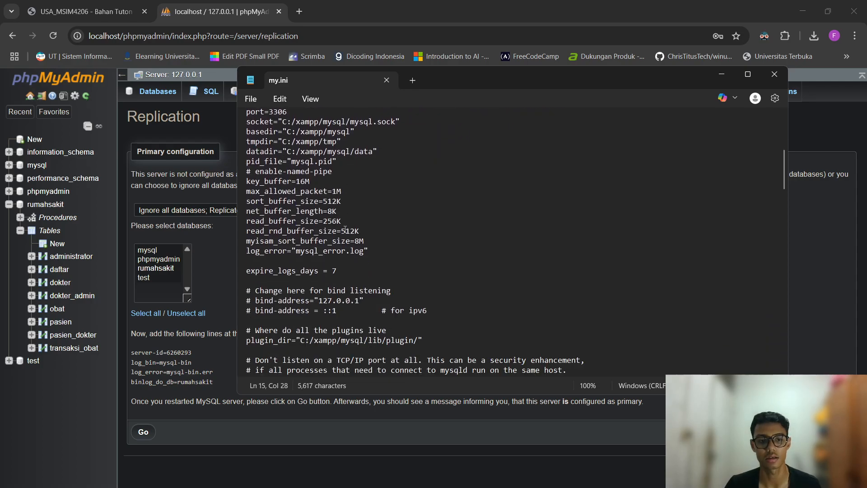
click(289, 233)
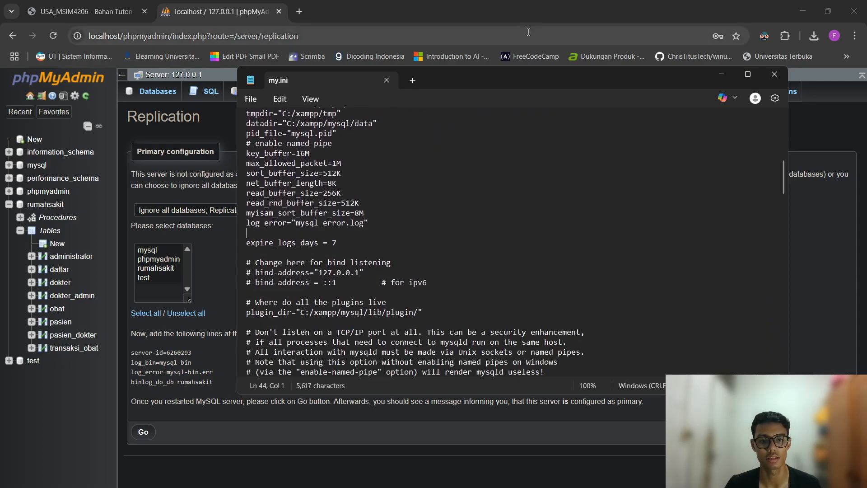
drag(504, 77, 532, 78)
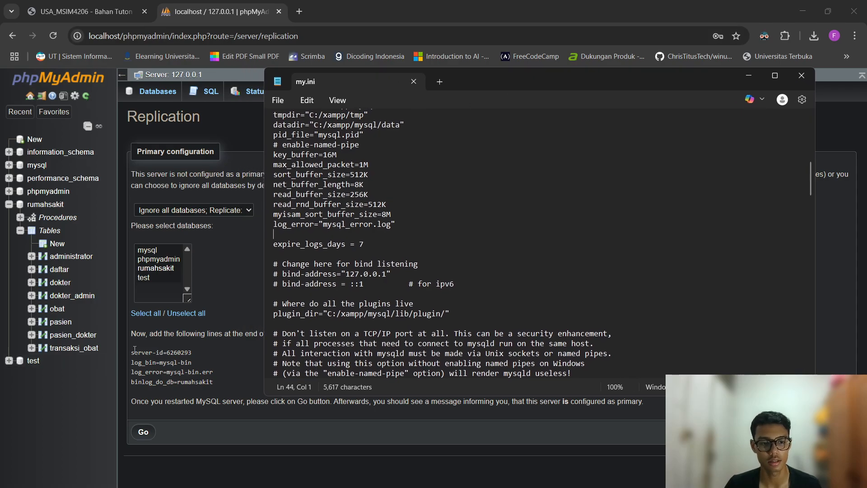
Paste the four lines server-id=6260293, log_bin, log_error, binlog_do_db=rumahsakit after log_error.
drag(131, 351, 227, 382)
key(ctrl+c)
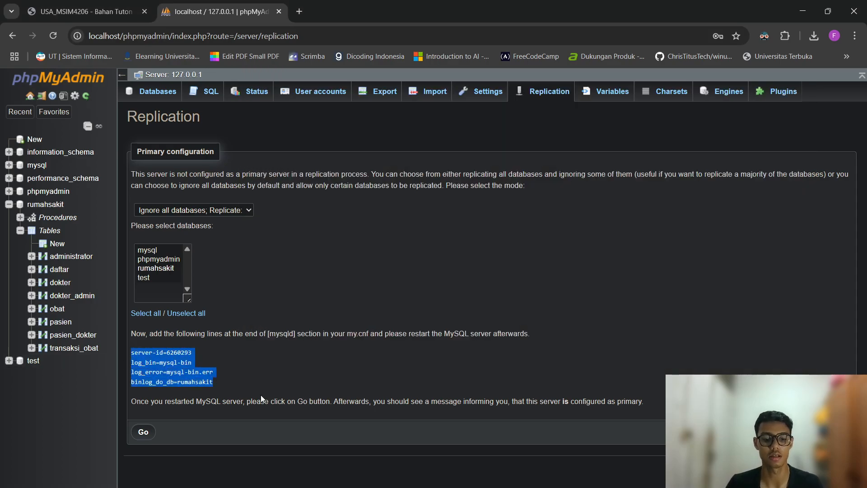
key(alt+Tab)
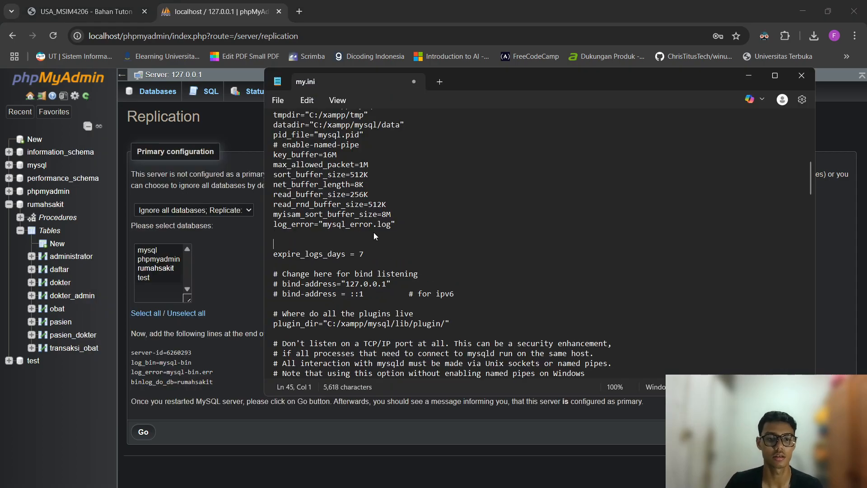
key(ctrl+v)
scroll(373, 232, up, 7)
scroll(338, 229, down, 2)
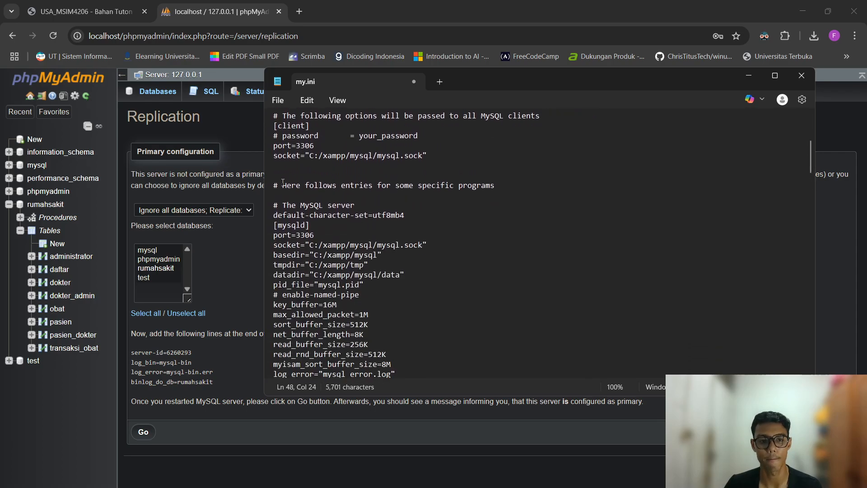
drag(273, 185, 274, 344)
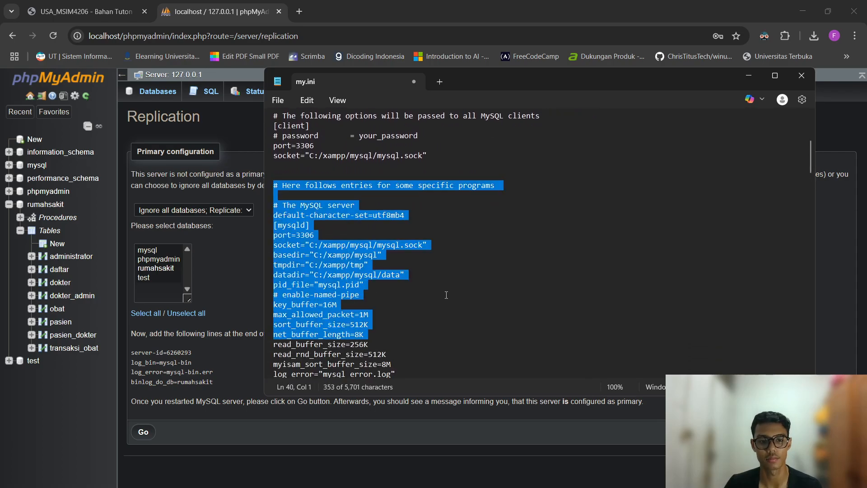
scroll(378, 313, down, 3)
drag(386, 341, 390, 344)
click(429, 295)
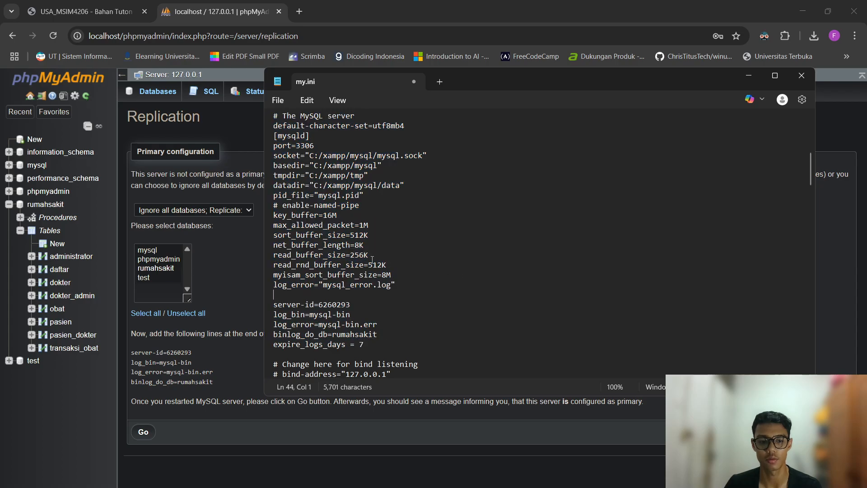
drag(309, 284, 348, 299)
click(380, 323)
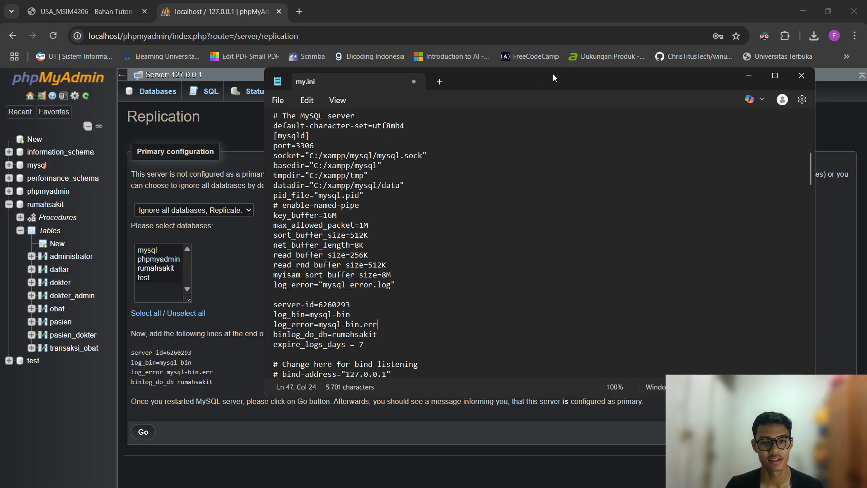
Review the pasted lines, save my.ini and close it.
drag(552, 78, 600, 84)
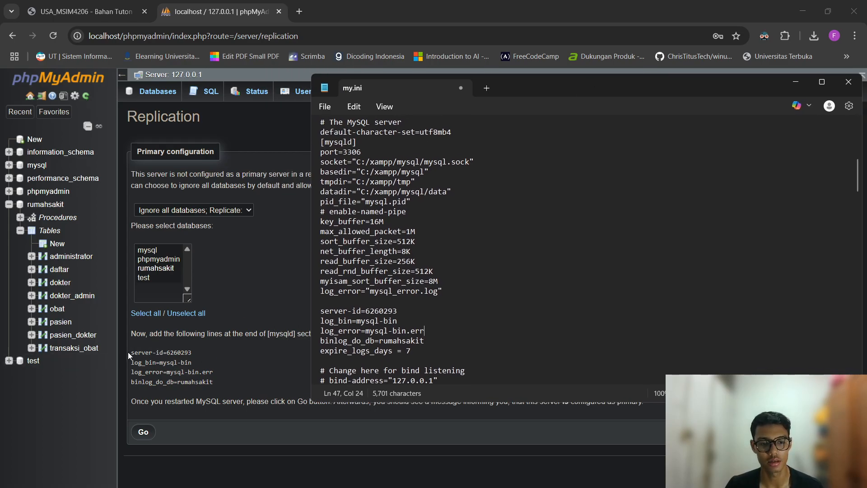
click(376, 340)
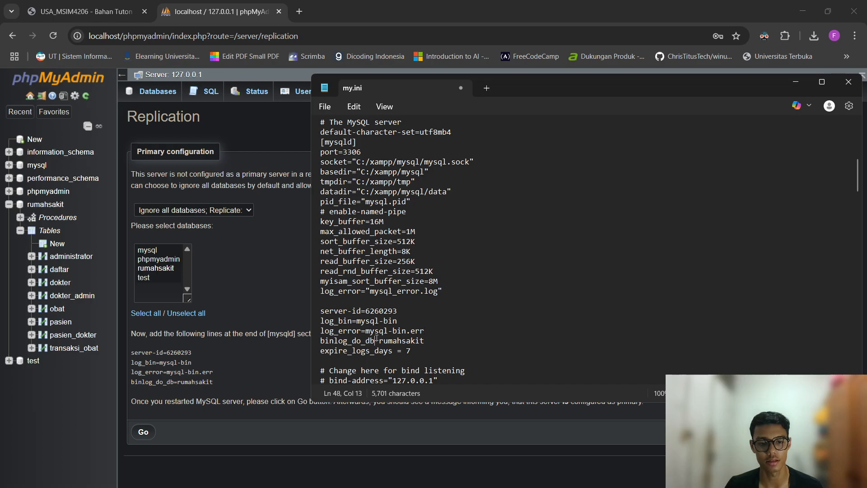
click(422, 302)
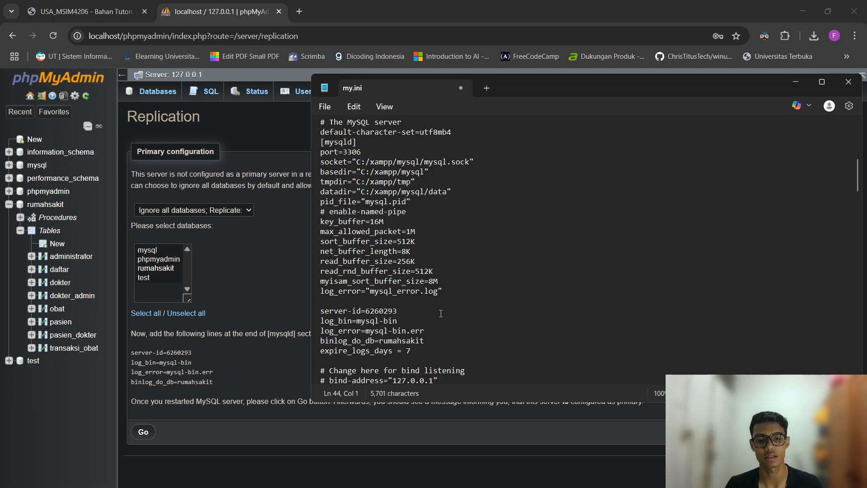
key(ctrl+s)
drag(610, 88, 498, 91)
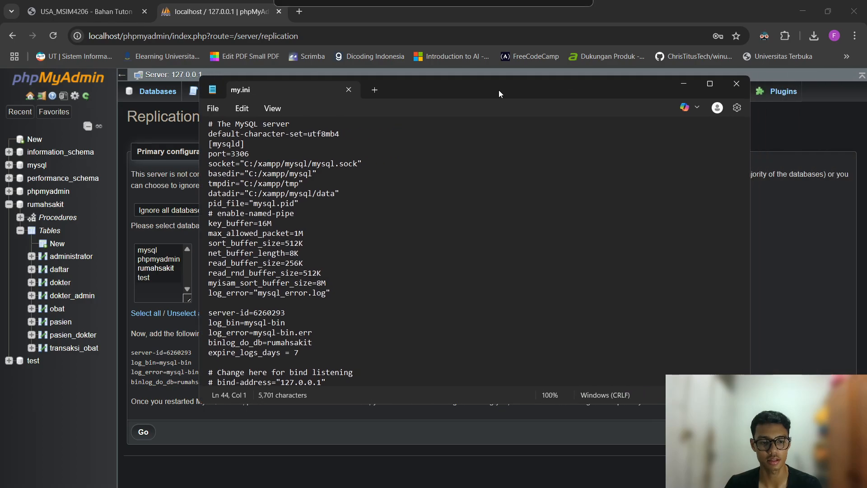
click(741, 84)
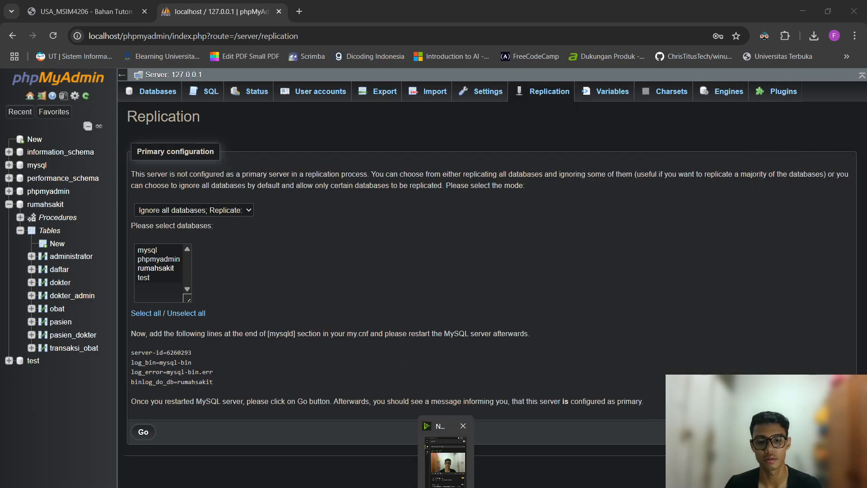
Stop Apache and MySQL, start both again, and go back to phpMyAdmin's replication page.
click(471, 486)
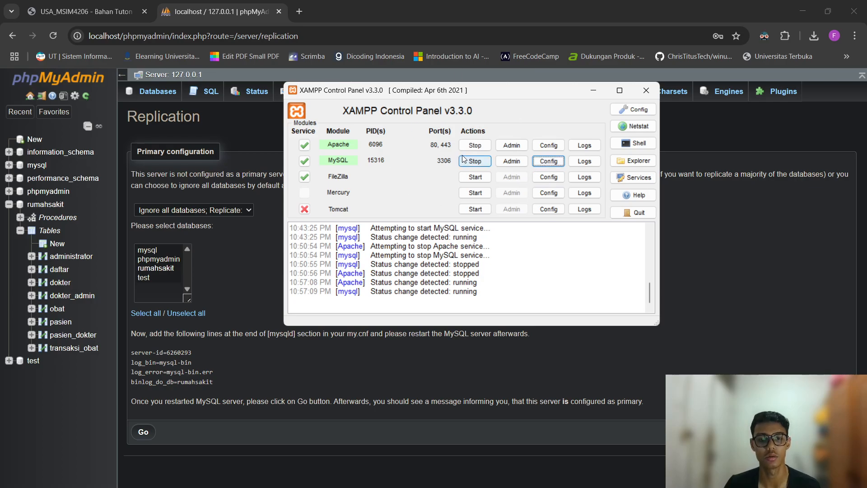
click(474, 145)
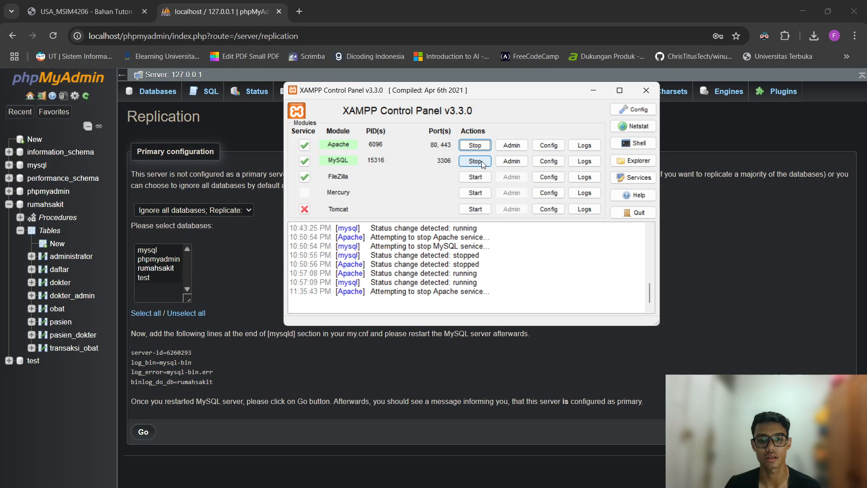
click(475, 161)
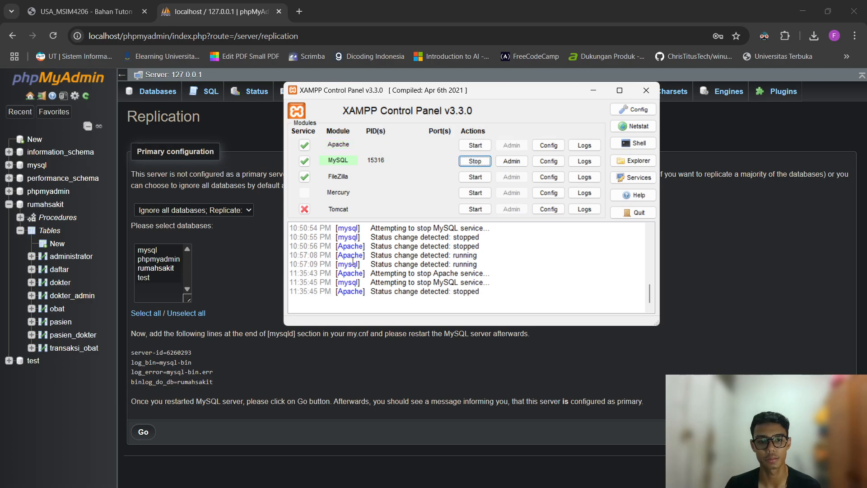
click(475, 145)
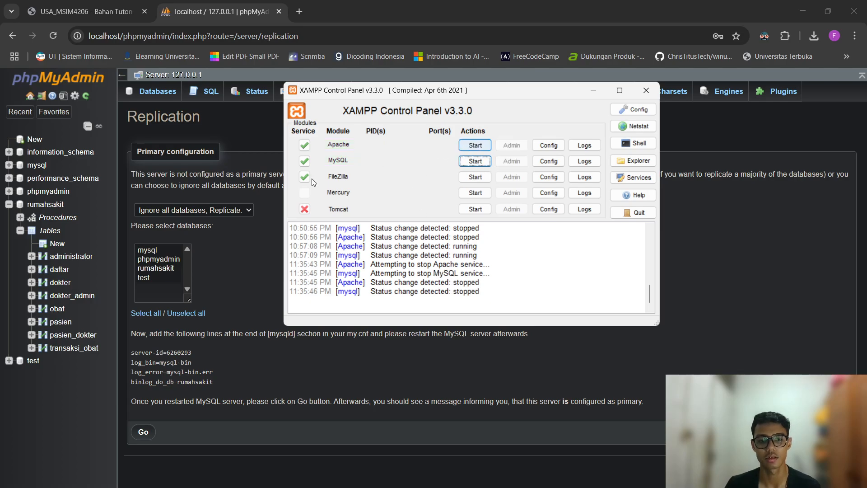
click(481, 161)
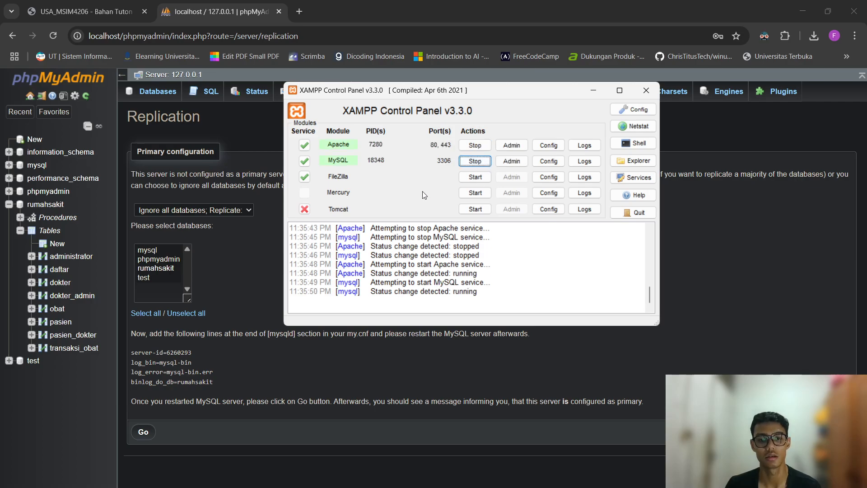
click(233, 269)
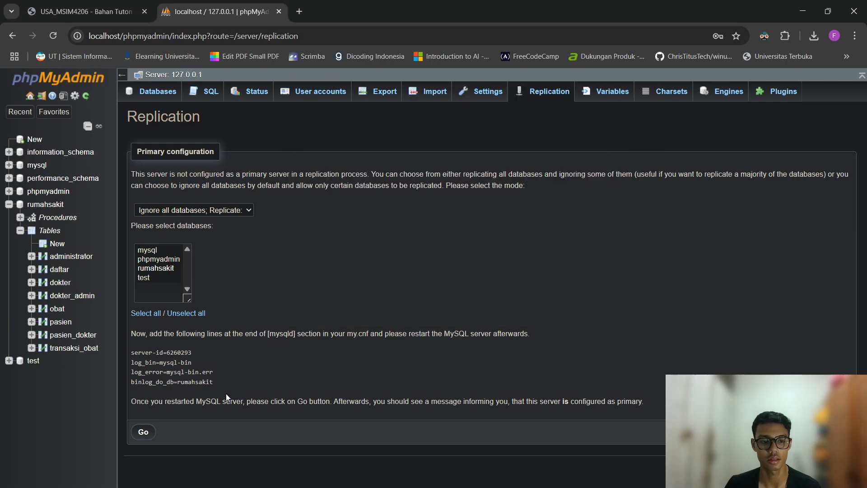
Apply the primary replication configuration and show the primary status.
click(143, 433)
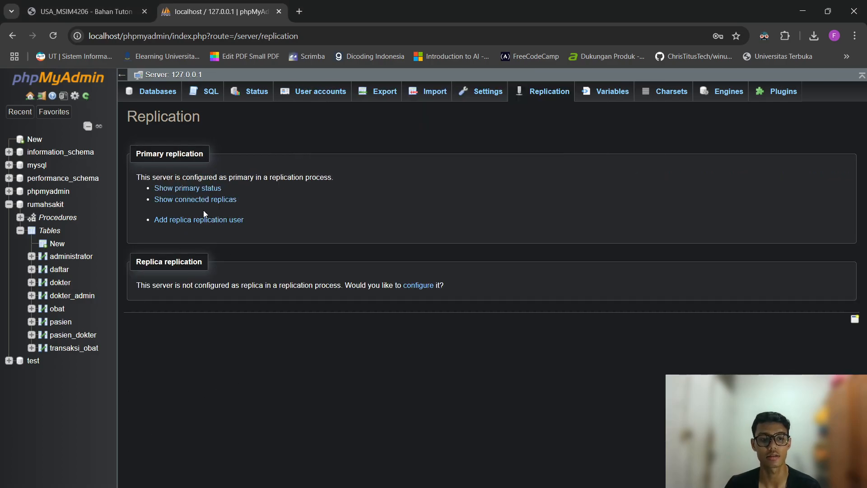
drag(134, 153, 323, 240)
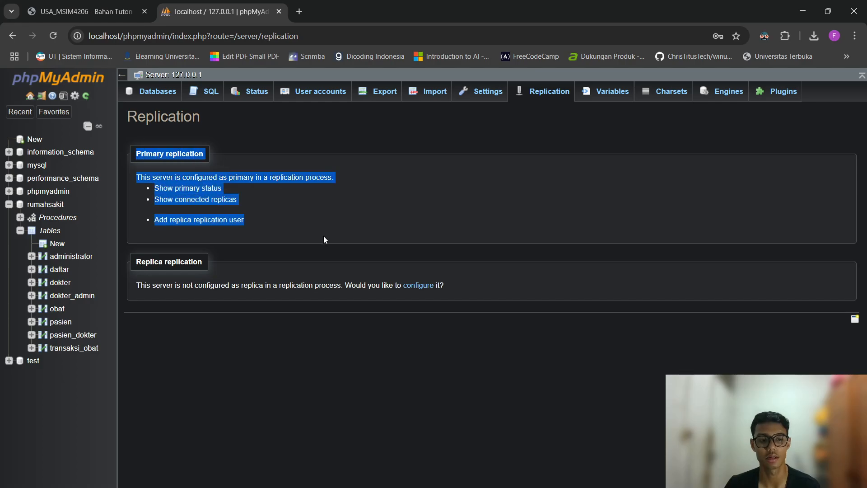
click(187, 189)
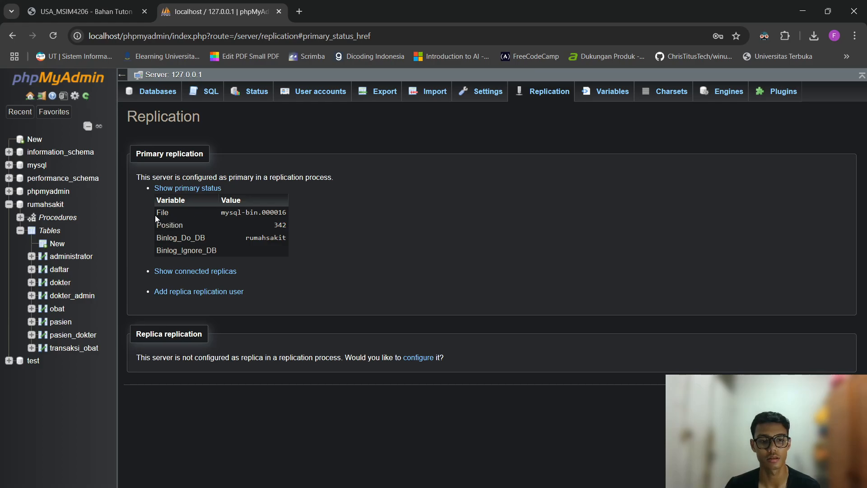
Review status mysql-bin.000016, position 342, binlog database rumahsakit, then bring the Ubuntu VM forward.
drag(216, 212, 271, 251)
click(240, 234)
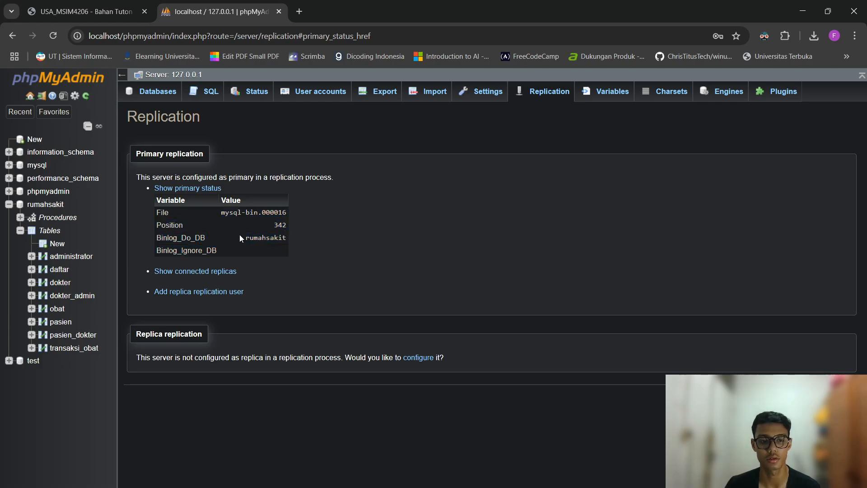
drag(156, 199, 356, 236)
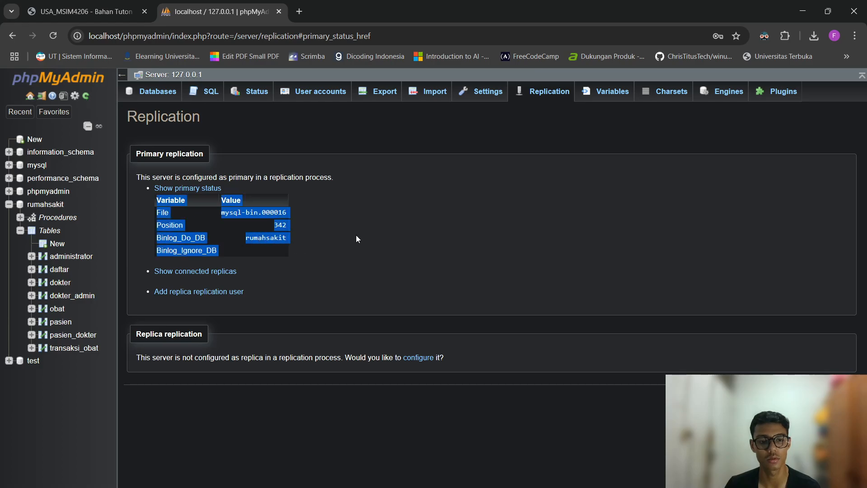
click(347, 229)
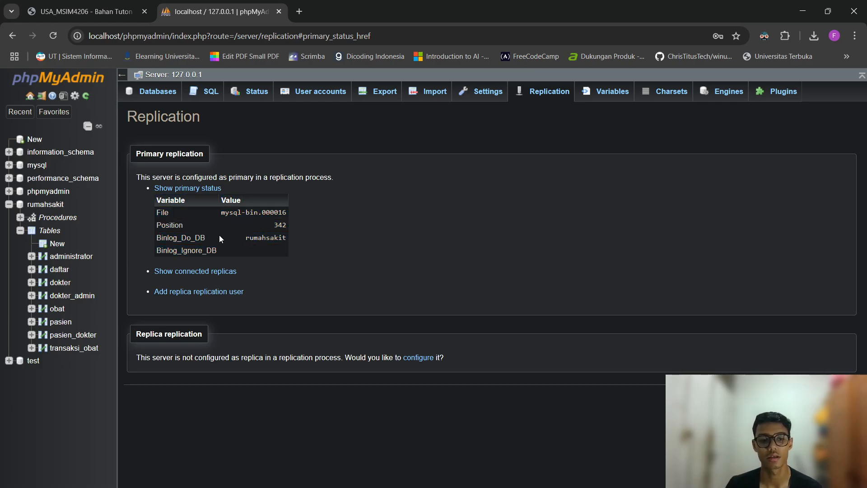
drag(242, 240, 326, 234)
click(327, 234)
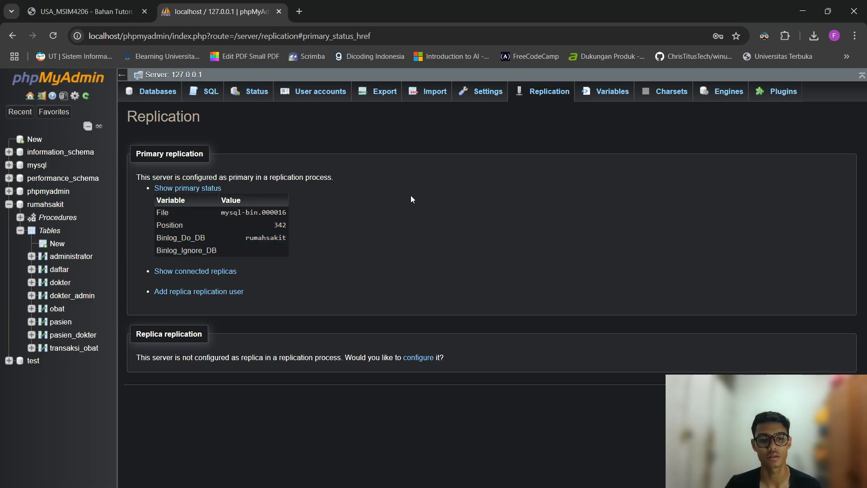
click(521, 487)
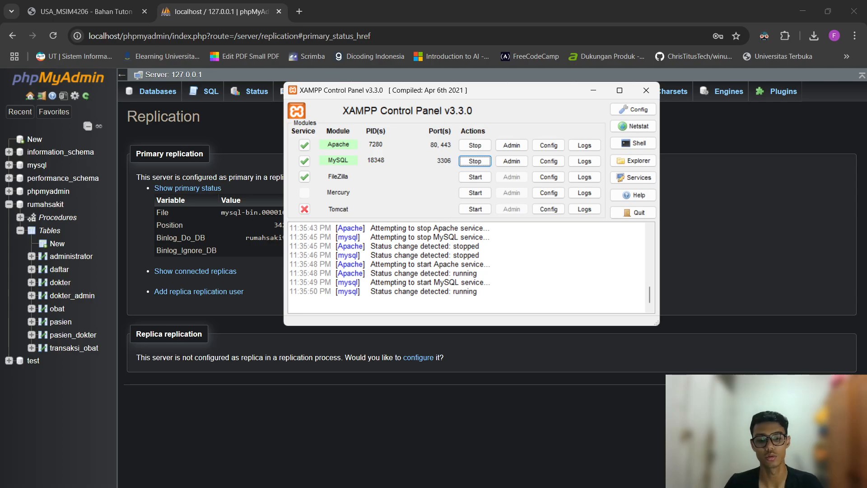
key(alt+Tab)
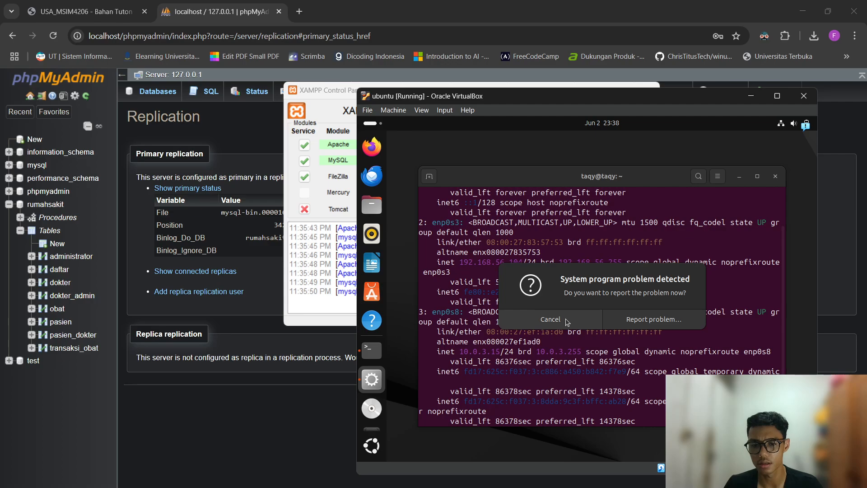
Dismiss the problem report, close the old terminal and launch a new Terminal.
click(569, 320)
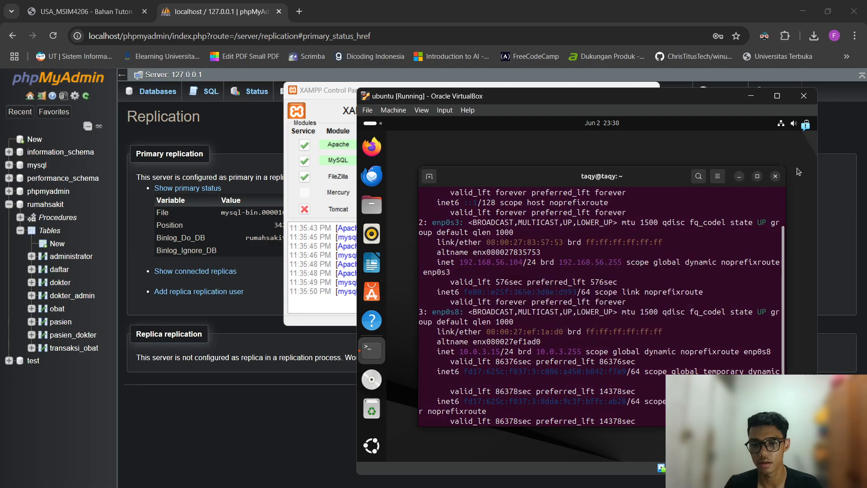
click(777, 178)
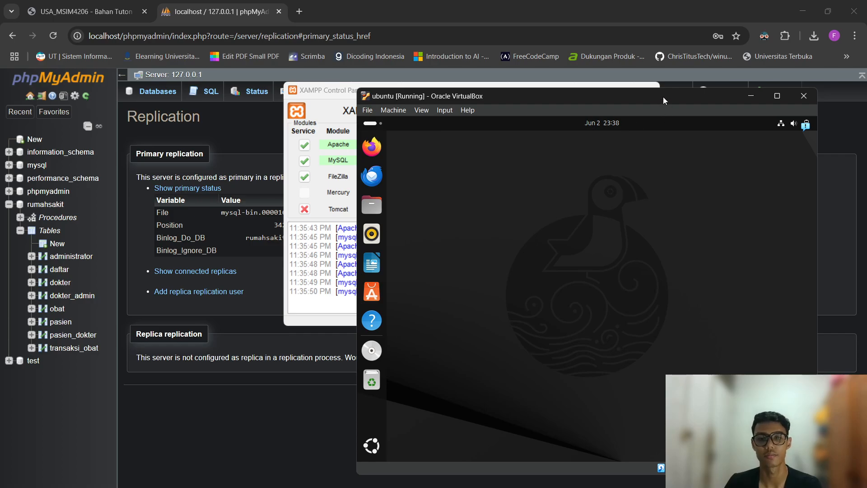
drag(663, 96, 526, 80)
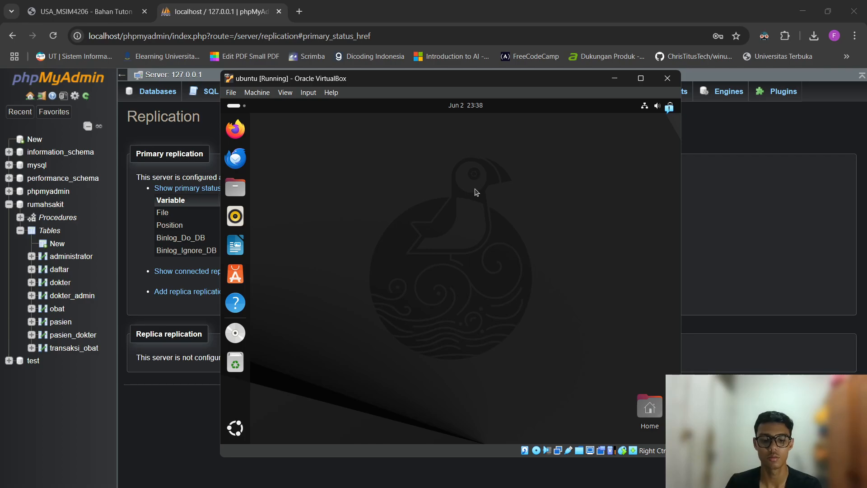
key(super)
text(termi)
key(Return)
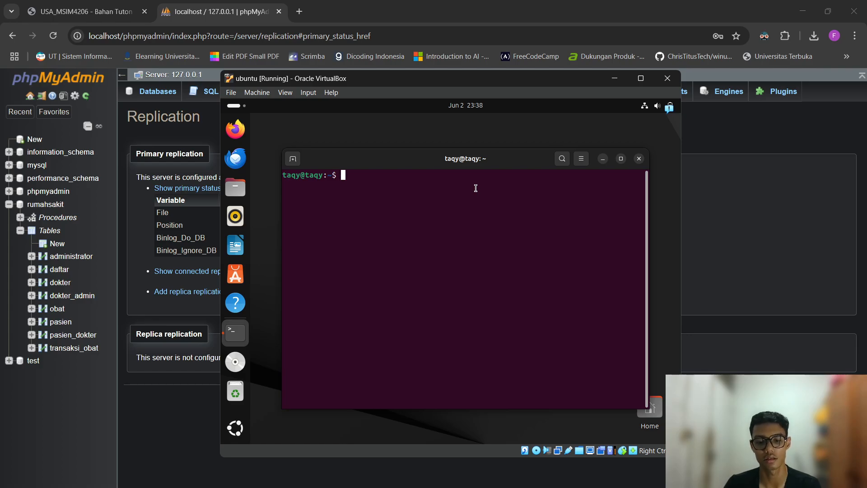
Change into /opt/lampp and list its contents to find manager-linux-x64.run.
text(cd)
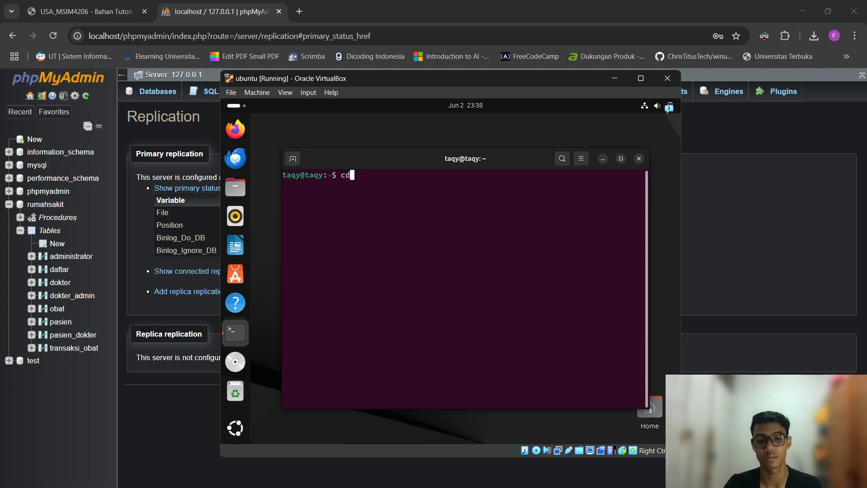
text( /opt/lamp)
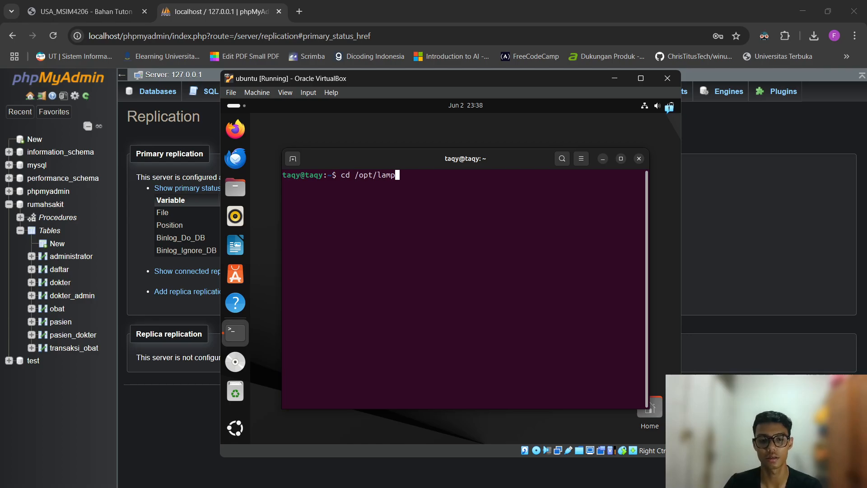
text(p)
key(Return)
text(ls)
key(Return)
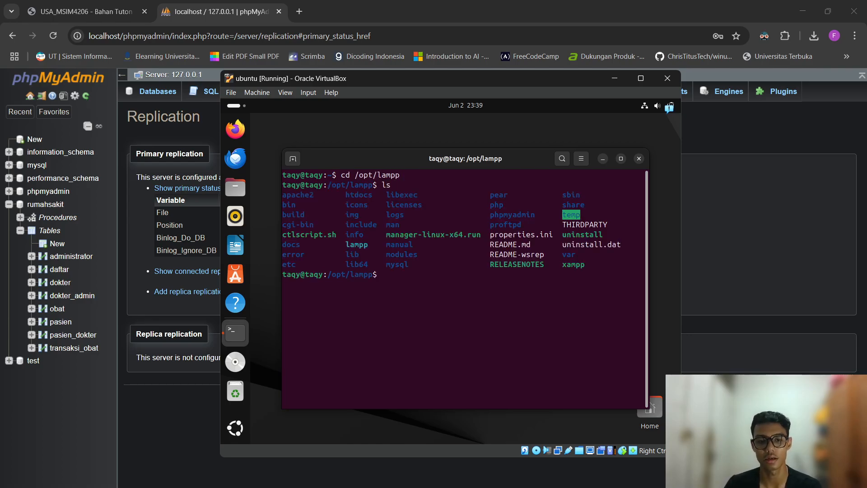
drag(389, 238, 483, 234)
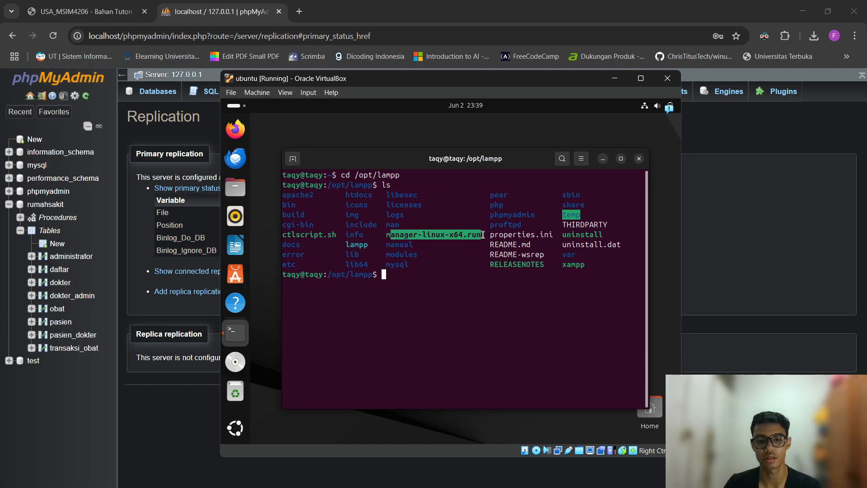
double_click(446, 285)
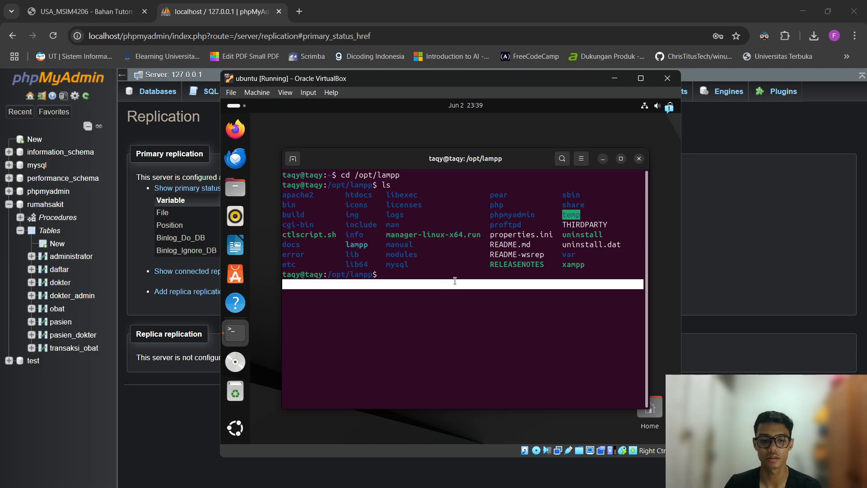
click(457, 280)
Run sudo ./manager-linux-x64.run and enter the sudo password.
text(sudo )
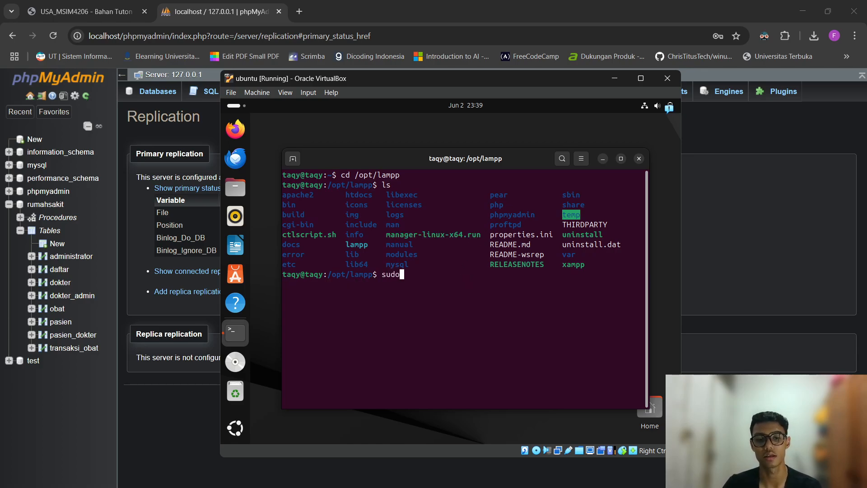
text(./manahe)
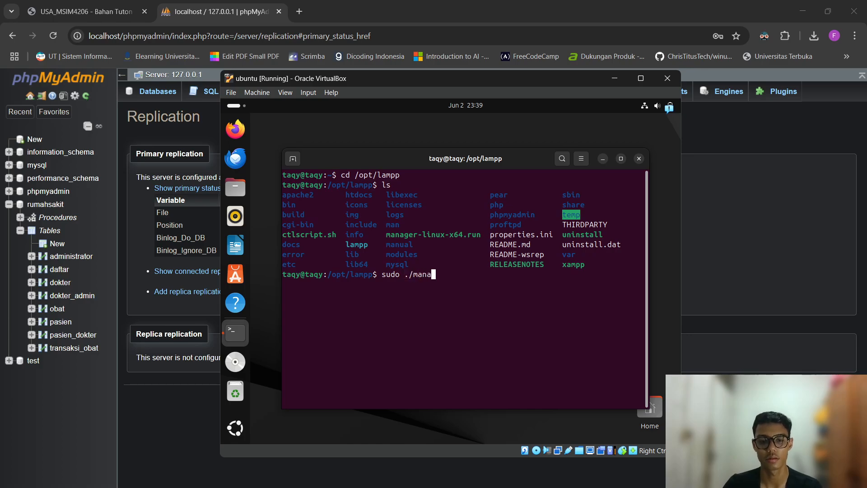
key(BackSpace)
key(BackSpace)
text(ge)
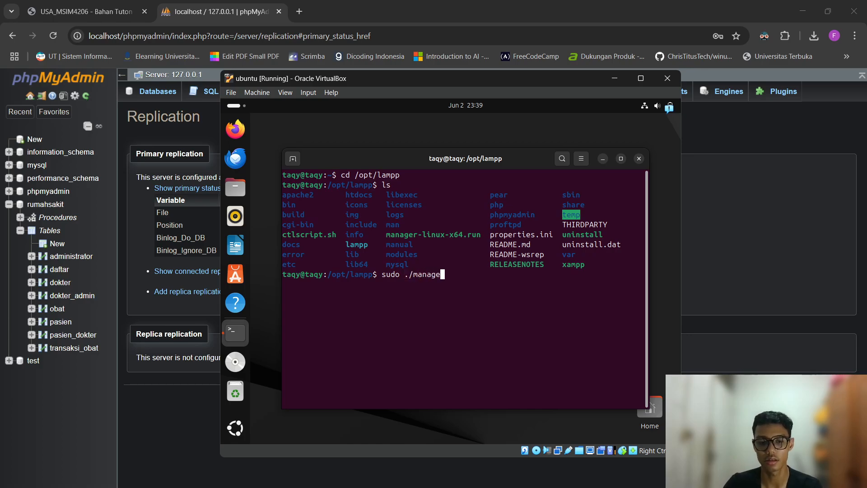
text(r-)
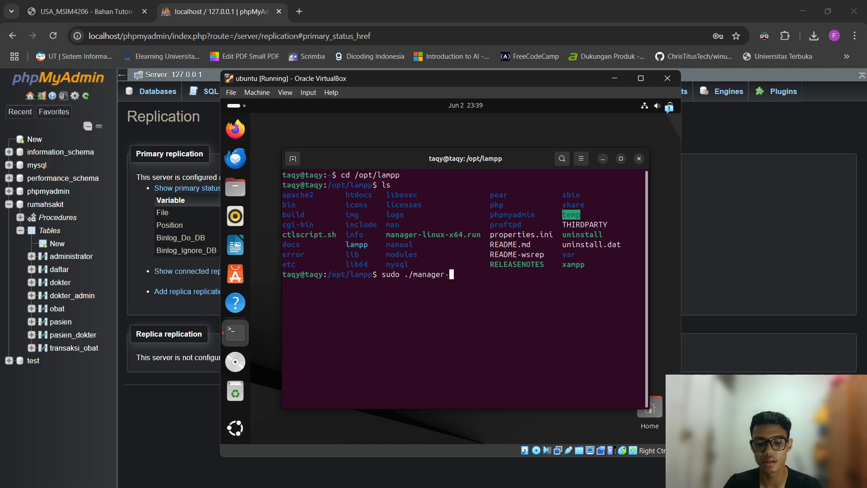
text(linux-x)
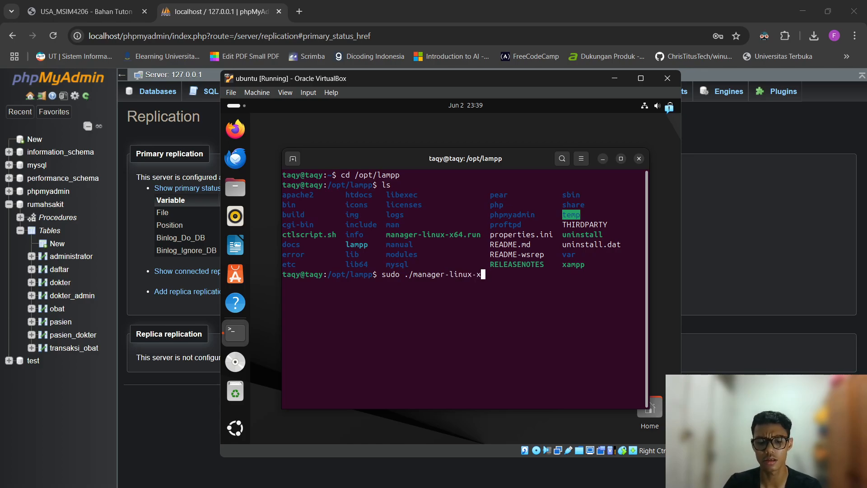
text(64.run)
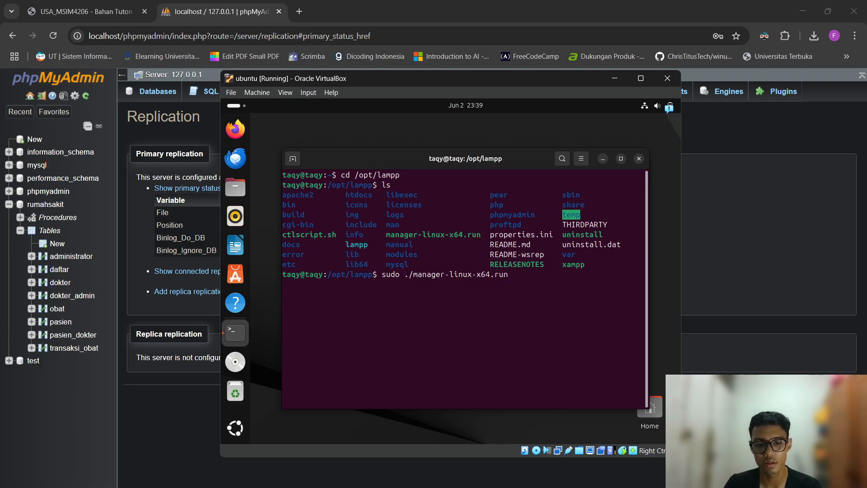
key(Return)
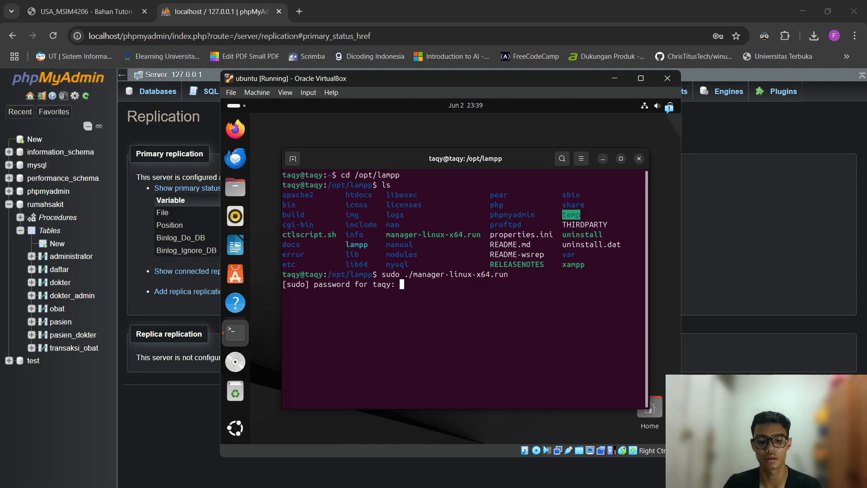
key(Return)
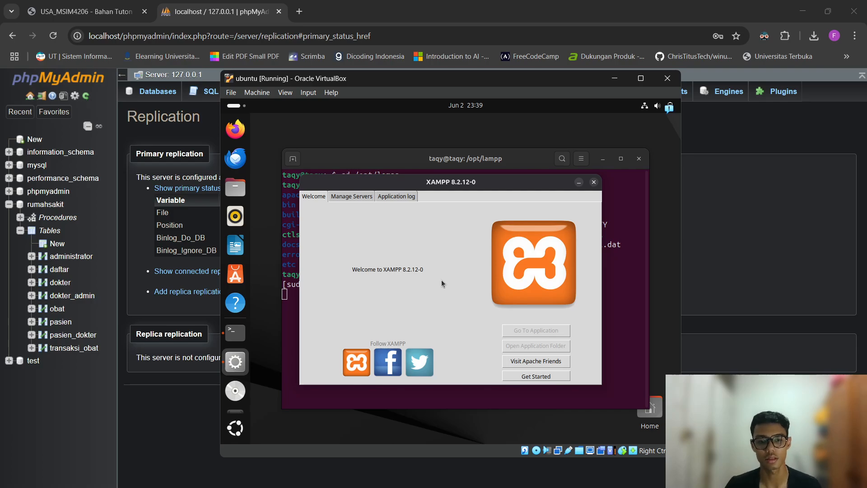
Start the MySQL Database and Apache Web Server in the VM's XAMPP Manager.
click(344, 196)
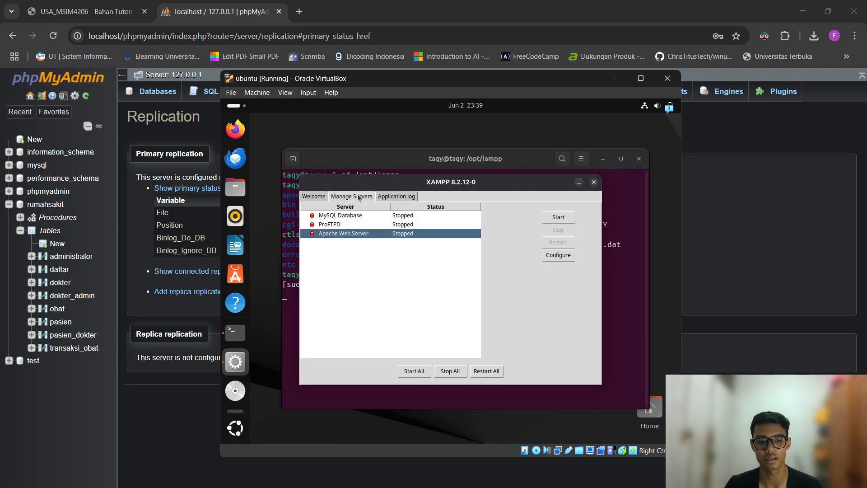
click(394, 214)
click(555, 222)
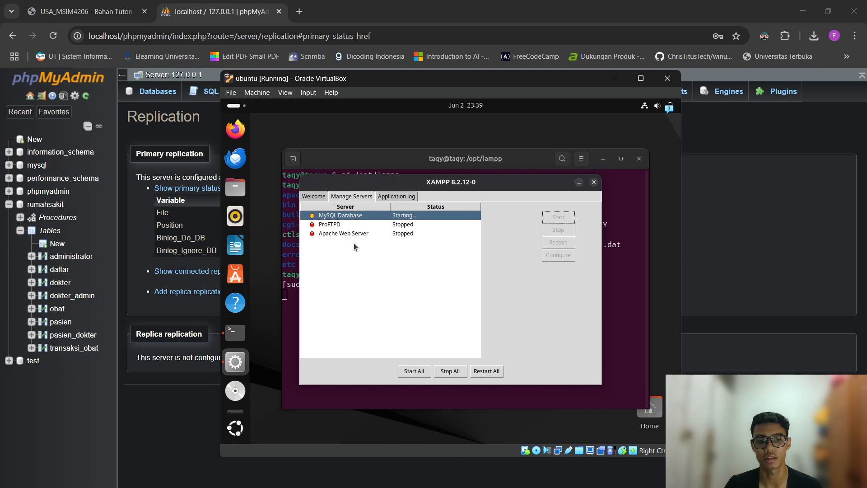
click(357, 234)
click(556, 216)
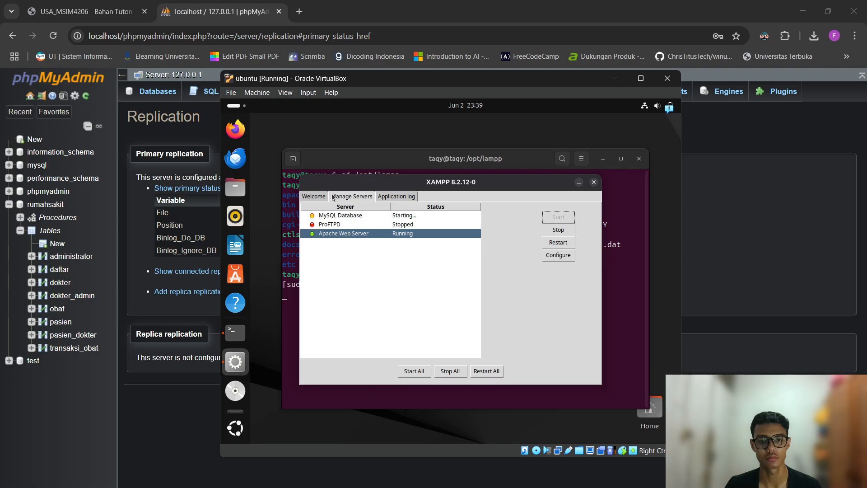
Reload the Windows phpMyAdmin Replication page and view the primary's binlog status.
click(137, 216)
key(F5)
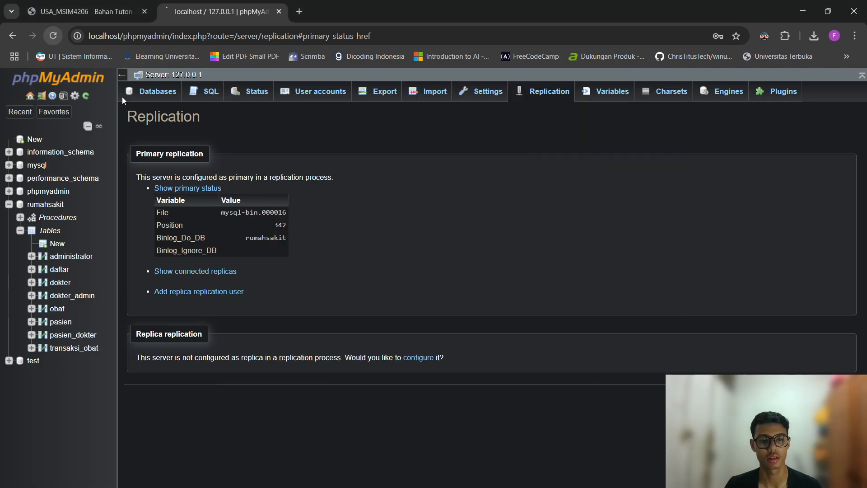
click(210, 191)
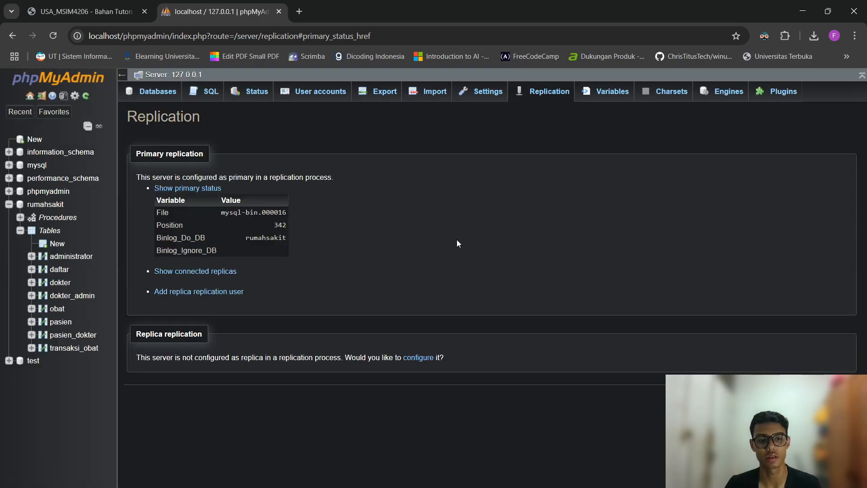
key(alt+Tab)
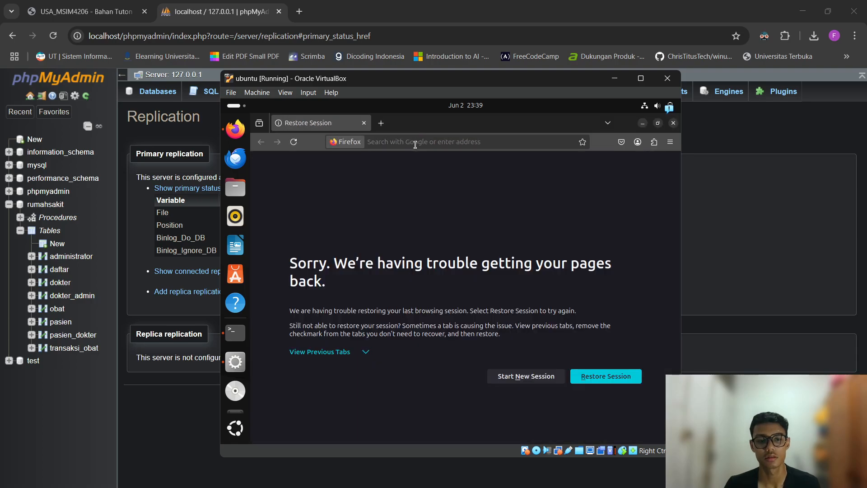
Load localhost/phpmyadmin in the VM's Firefox and maximize the VM window.
click(415, 145)
text(local)
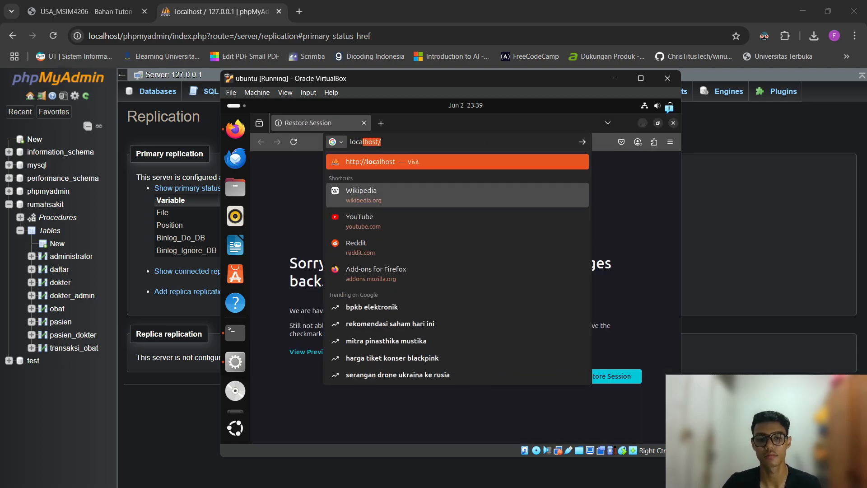
text(a)
key(Down)
key(Down)
key(Down)
key(Down)
key(Down)
key(Down)
key(Down)
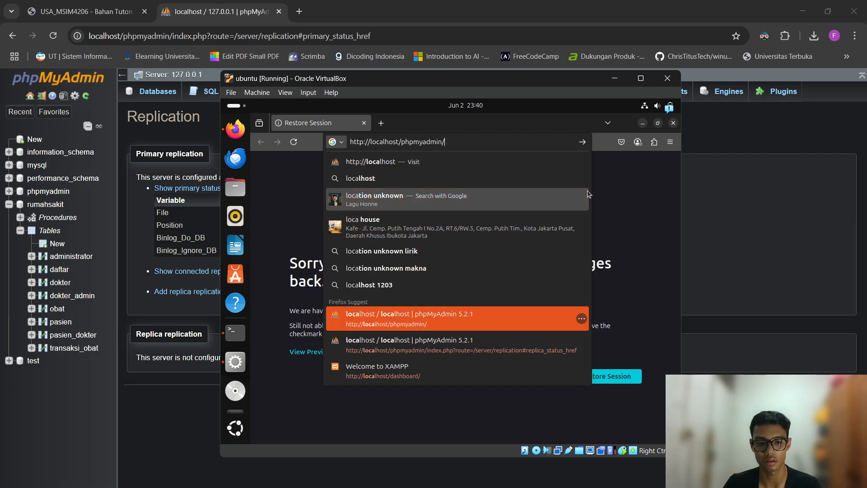
key(Down)
key(Up)
key(Return)
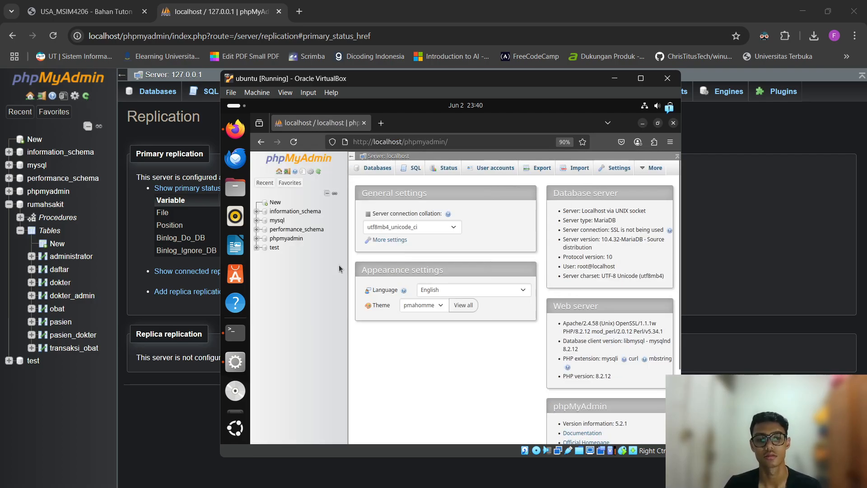
click(640, 78)
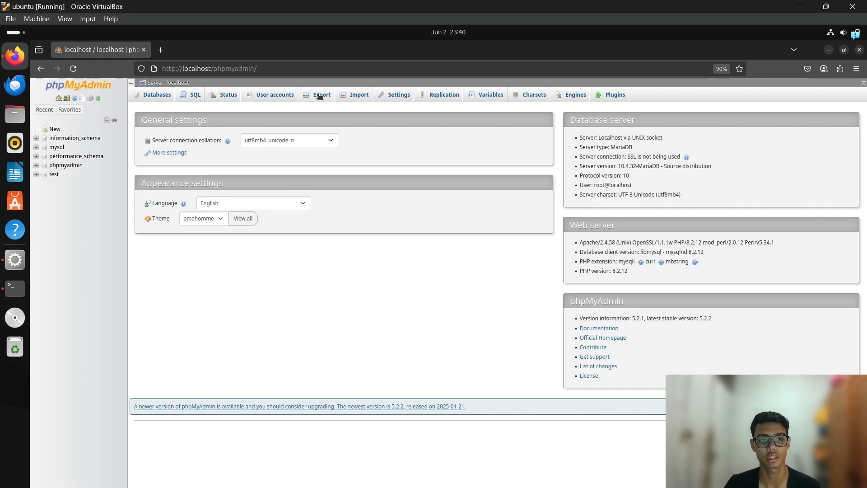
Create an empty database named rumahsakit, correcting the misspelled 'rumahskait'.
click(162, 94)
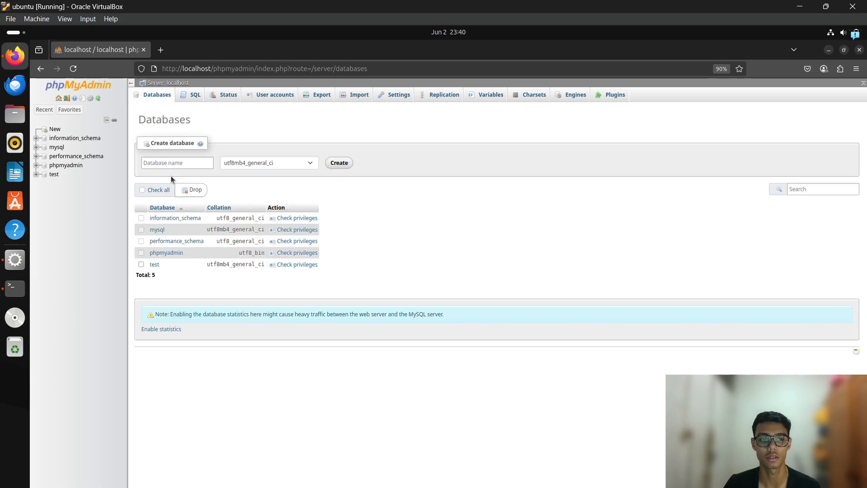
click(188, 164)
text(ruma)
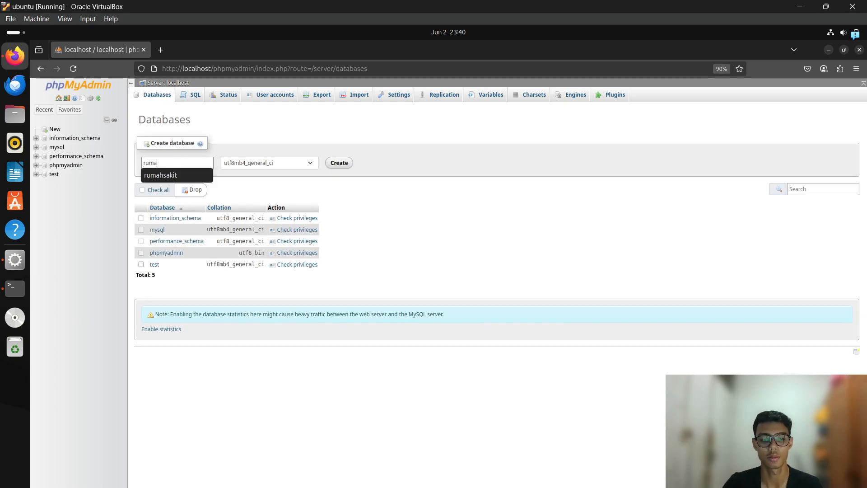
text(hskait)
key(ctrl+a)
text(r)
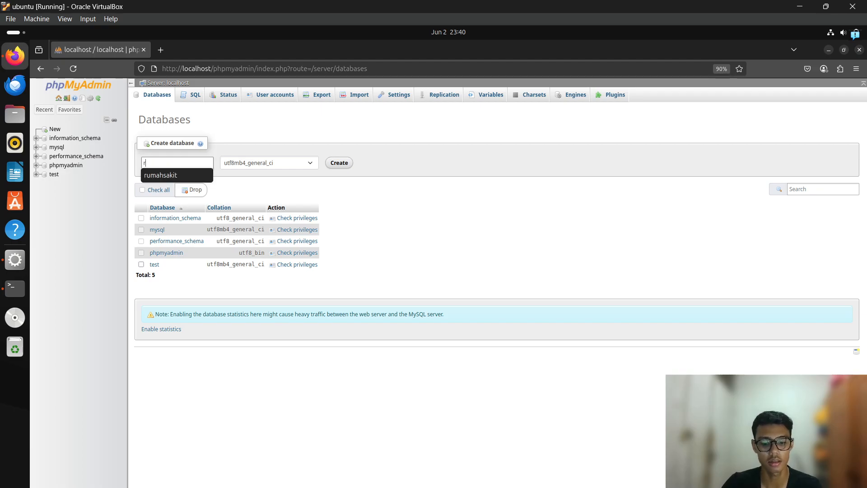
text(umahsakit)
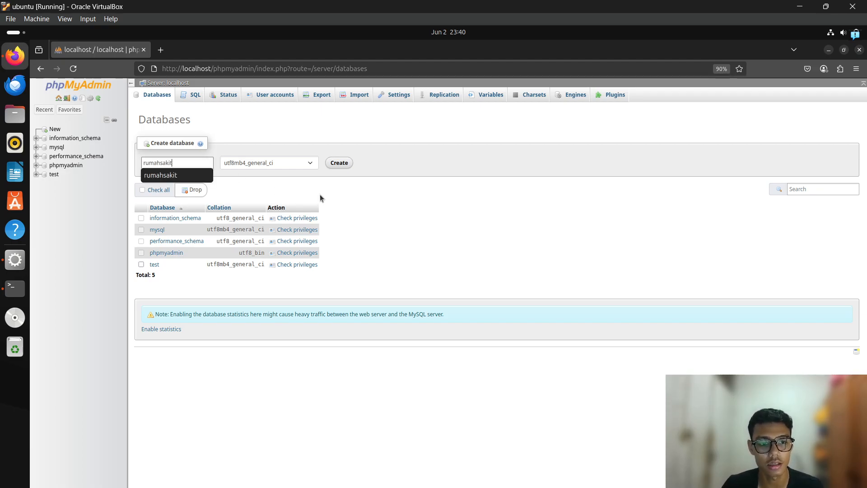
click(339, 163)
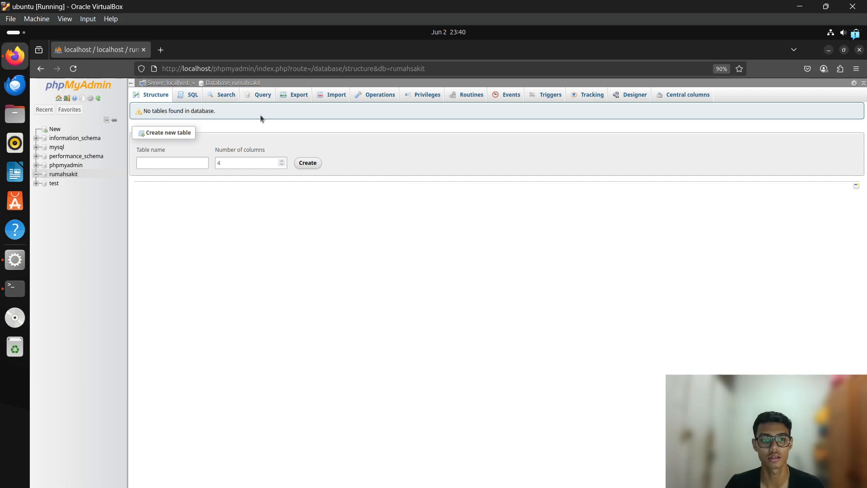
Import rumahsakit.sql into rumahsakit, creating tables administrator through transaksi_obat in 52 queries.
click(332, 95)
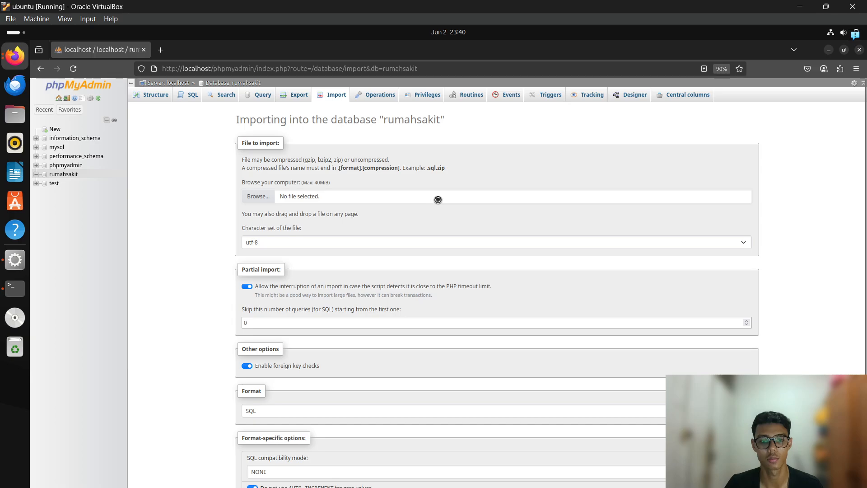
click(343, 196)
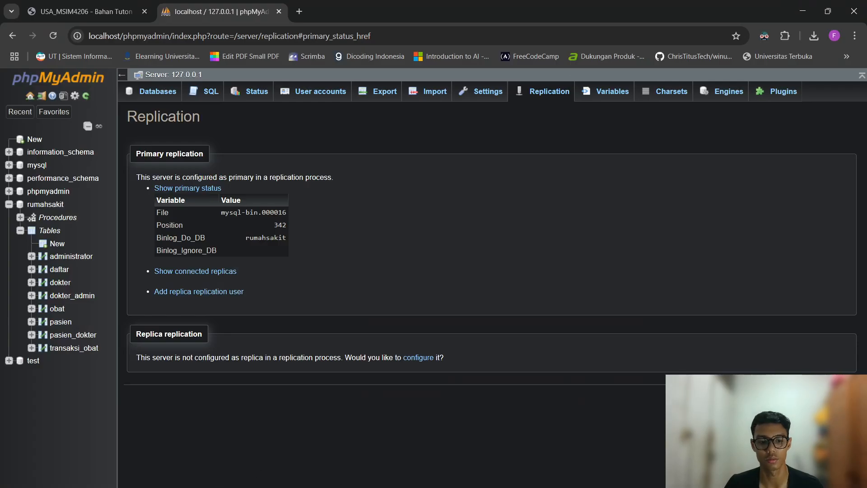
key(alt+Tab)
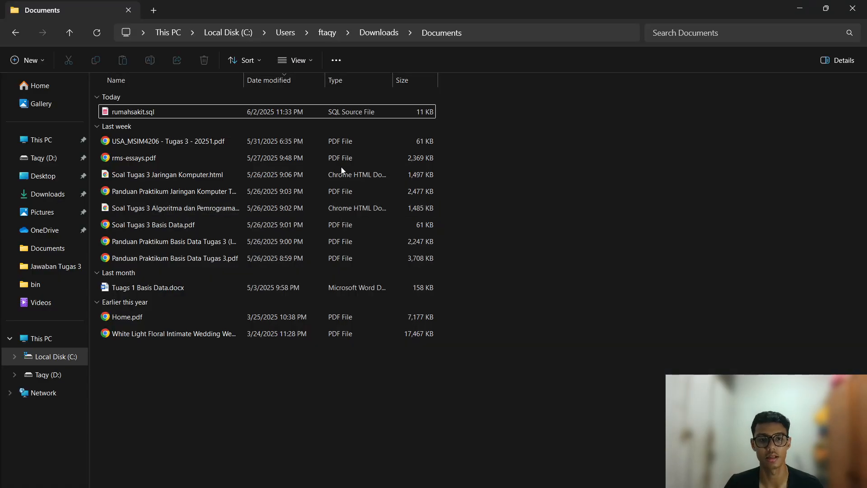
click(799, 8)
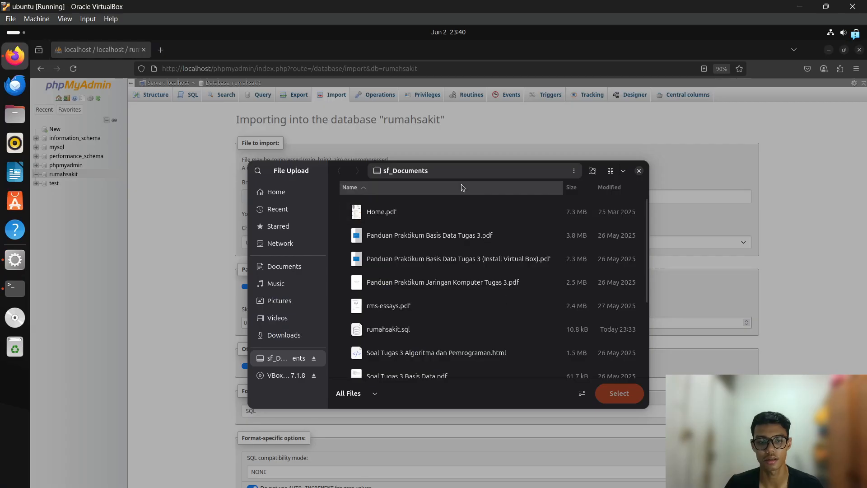
double_click(431, 330)
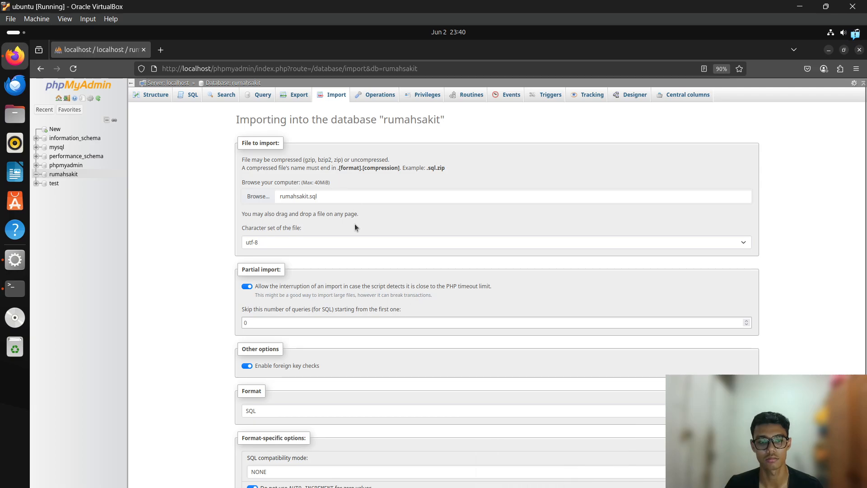
scroll(318, 330, down, 1)
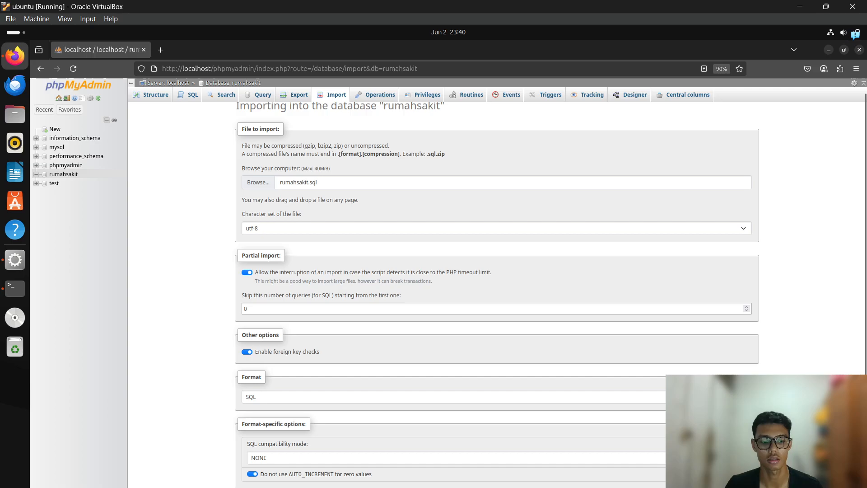
click(253, 486)
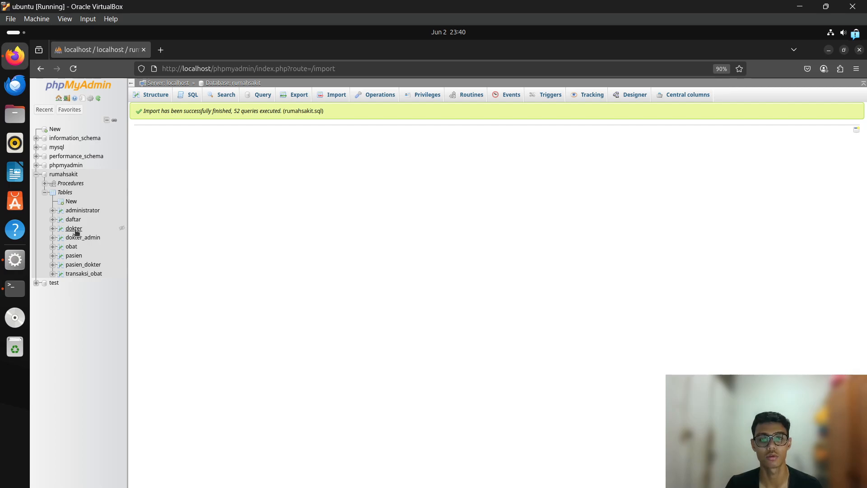
Browse the obat and transaksi_obat rows, then open the VM server's Replication page.
right_click(317, 221)
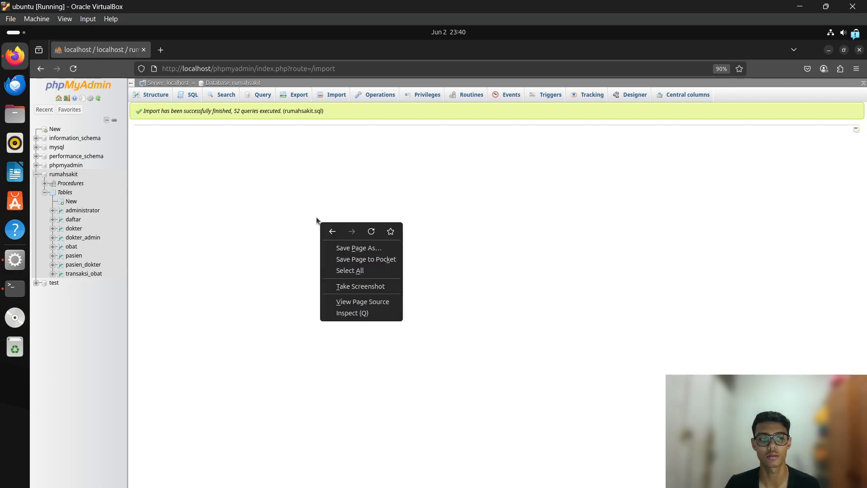
click(256, 194)
click(72, 248)
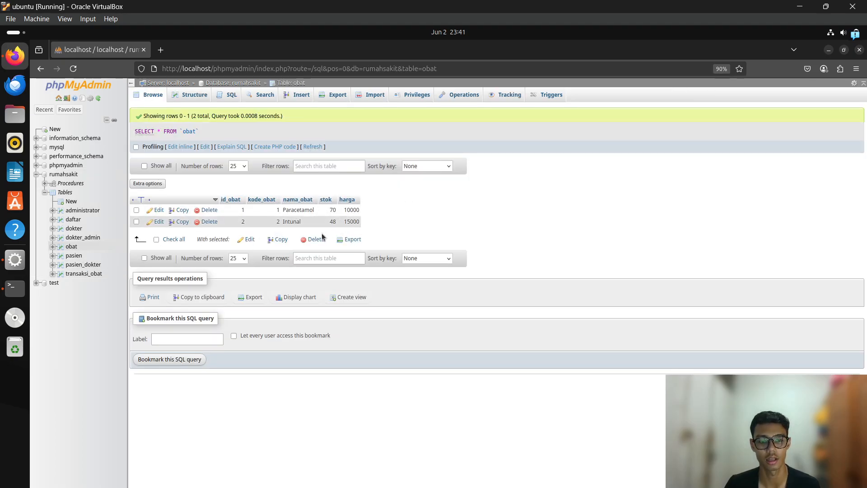
click(84, 274)
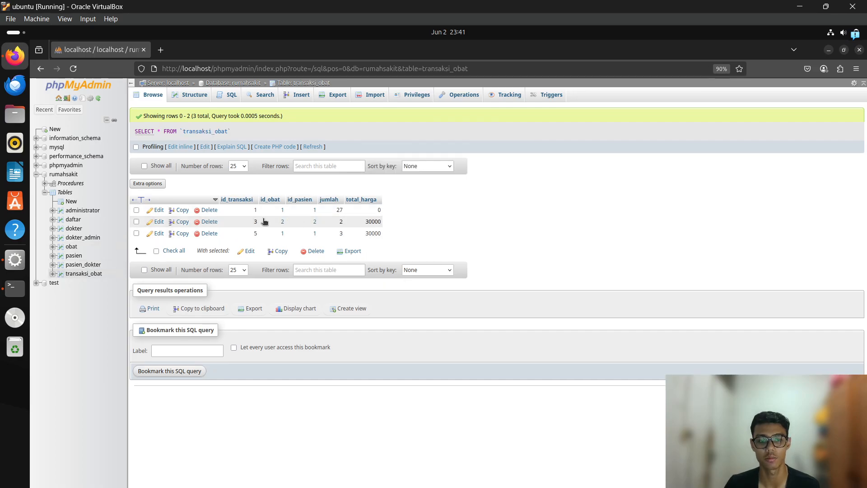
click(63, 174)
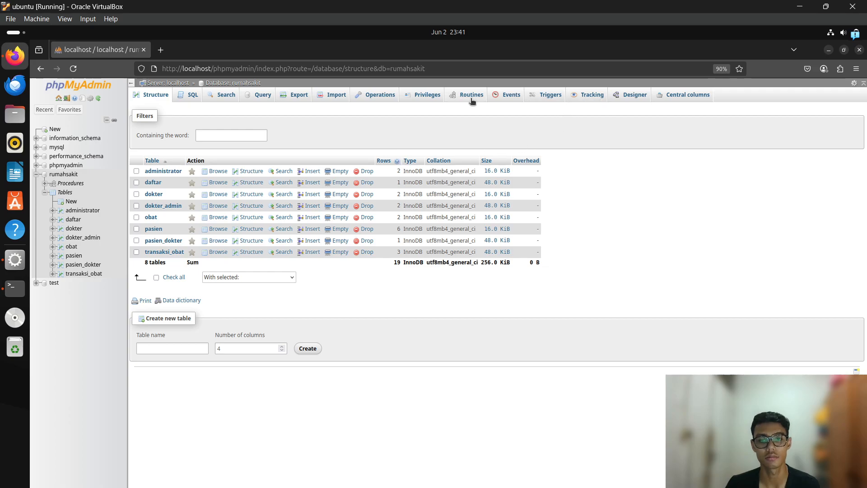
click(93, 83)
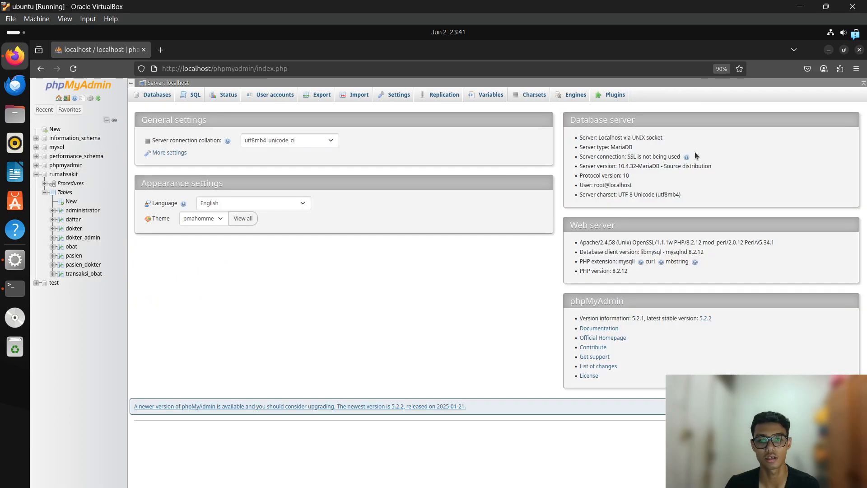
click(444, 95)
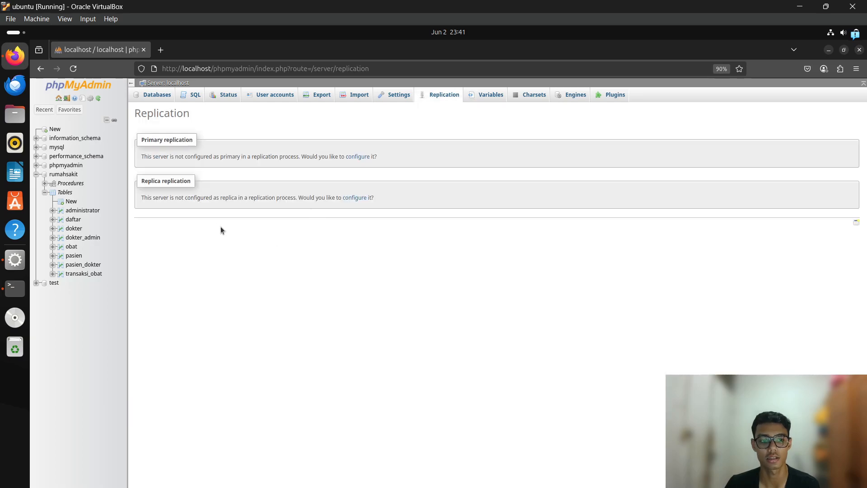
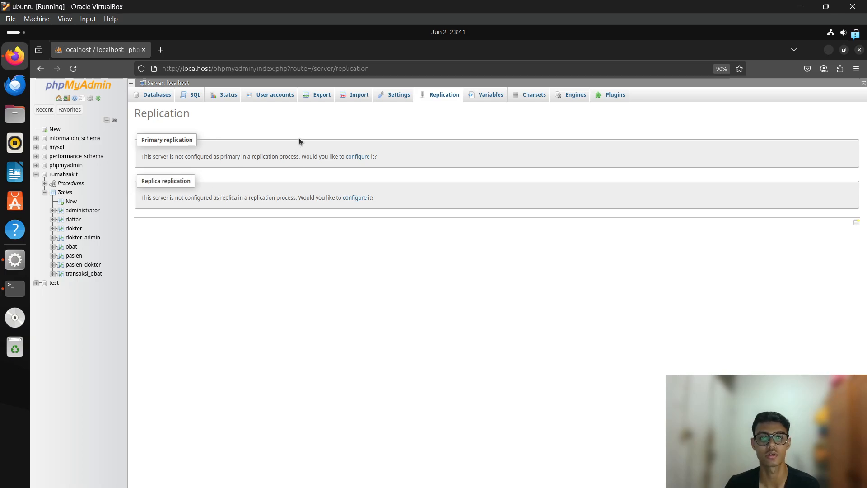
Open the replica configuration form and check the host's user accounts overview.
click(355, 199)
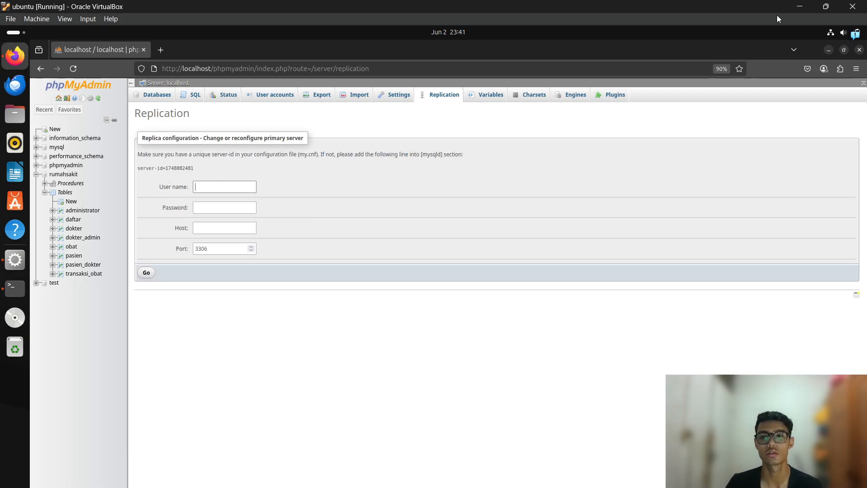
click(793, 10)
click(397, 485)
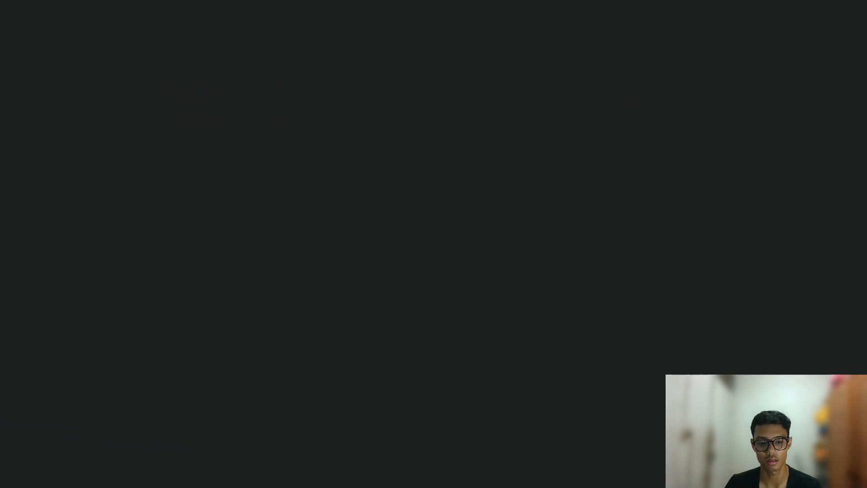
click(304, 95)
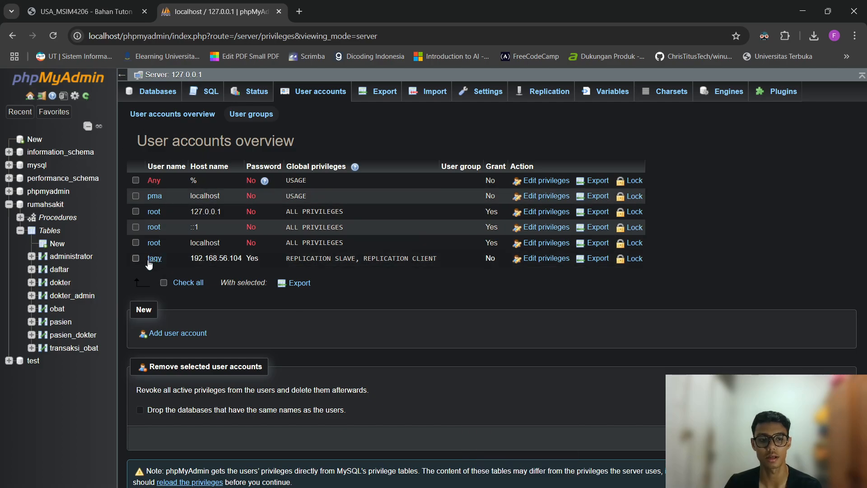
key(alt+Tab)
key(Tab)
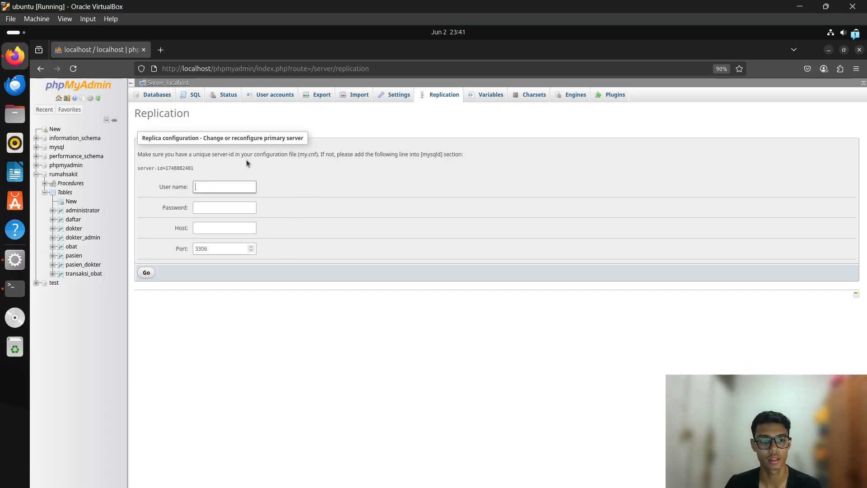
Enter the replication account's user name and password in the replica form.
text(taqy)
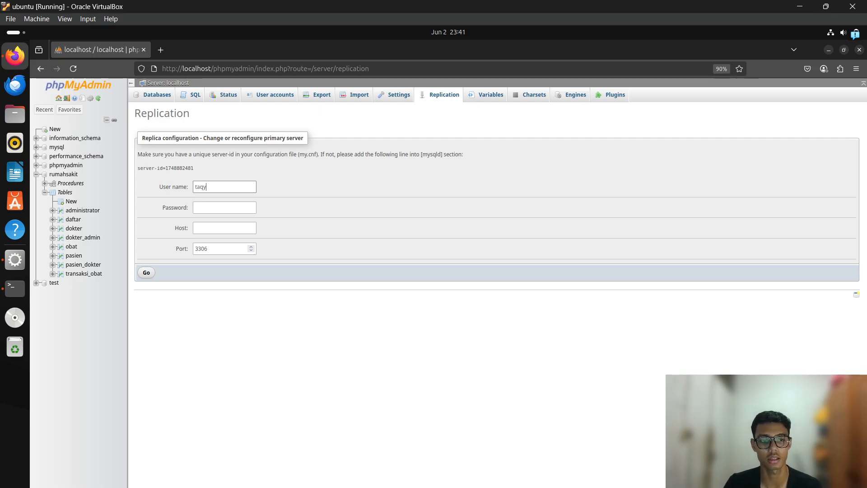
key(Tab)
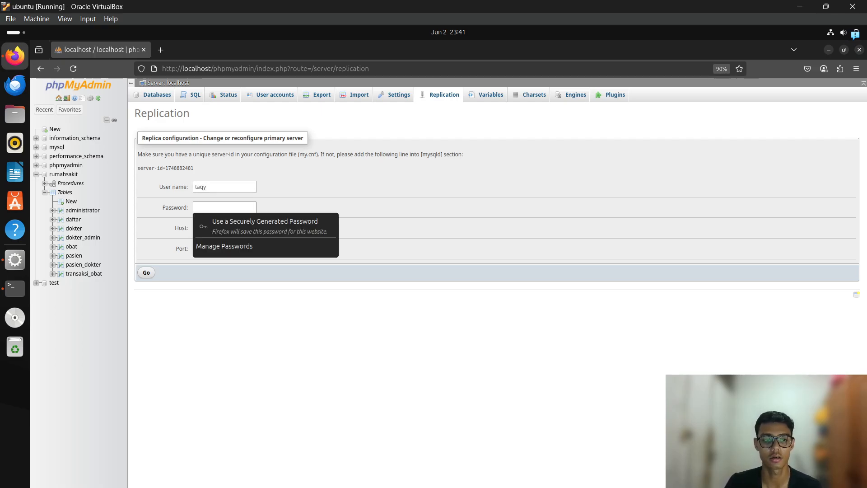
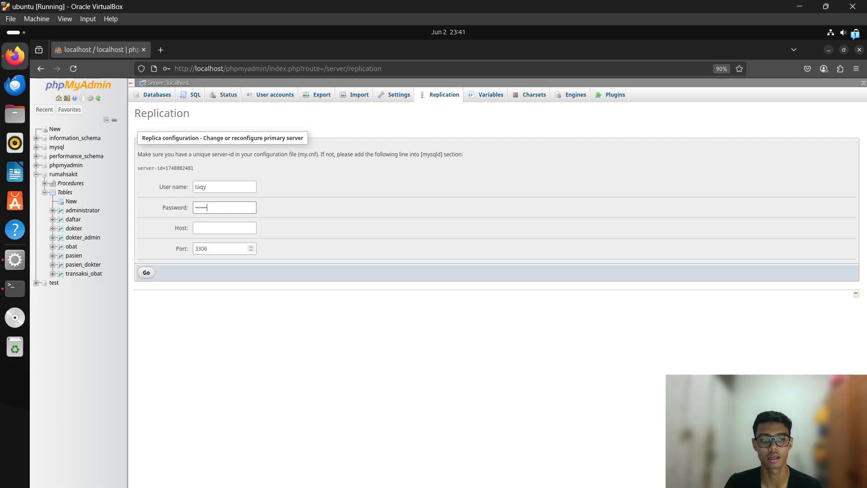
click(247, 163)
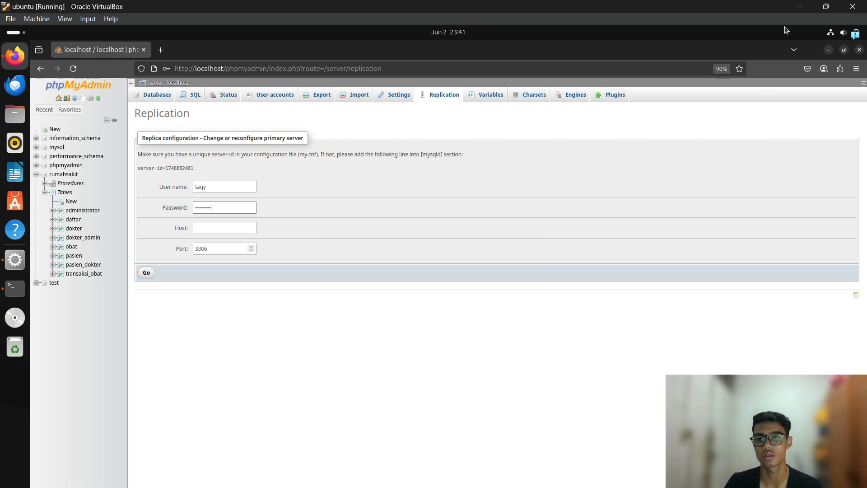
click(800, 6)
key(alt+Tab)
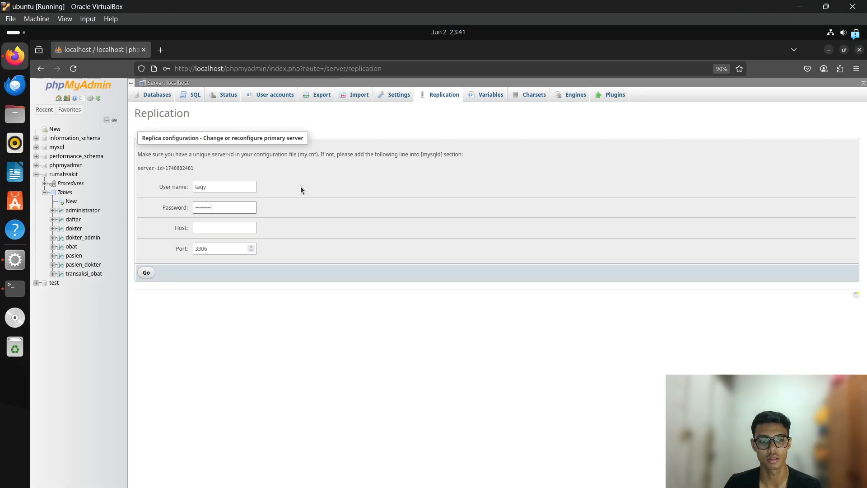
key(ctrl+a)
text(••••••••)
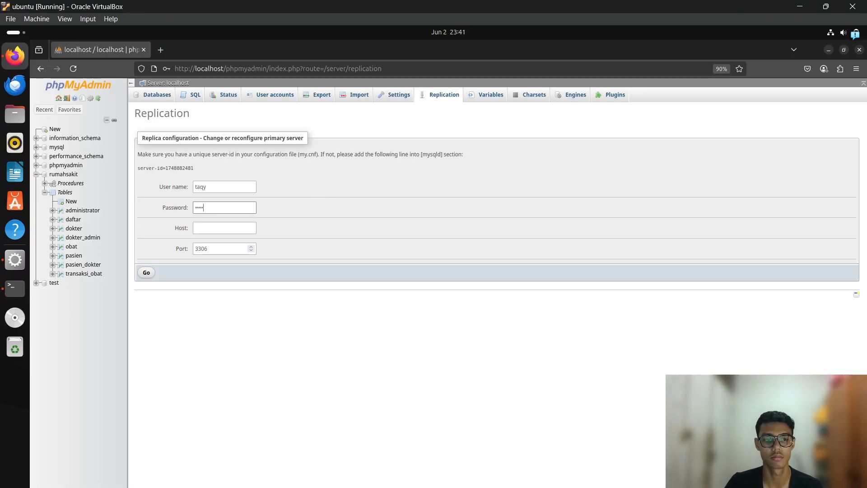
key(Tab)
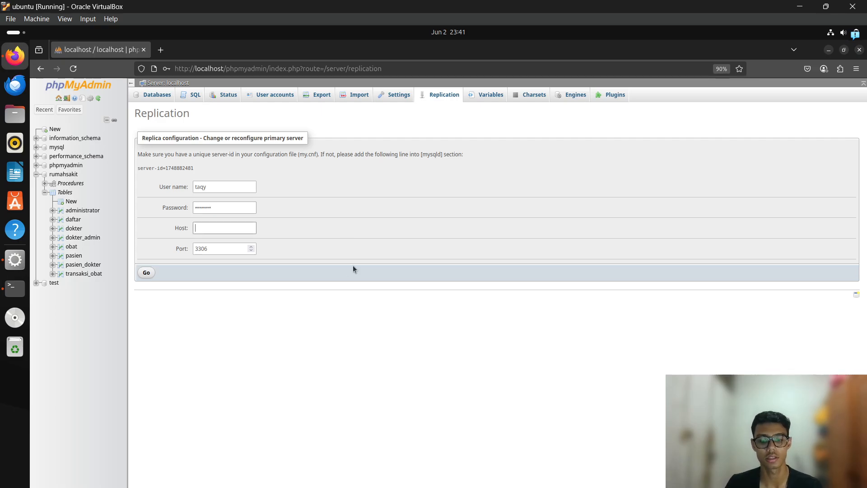
text(192)
key(BackSpace)
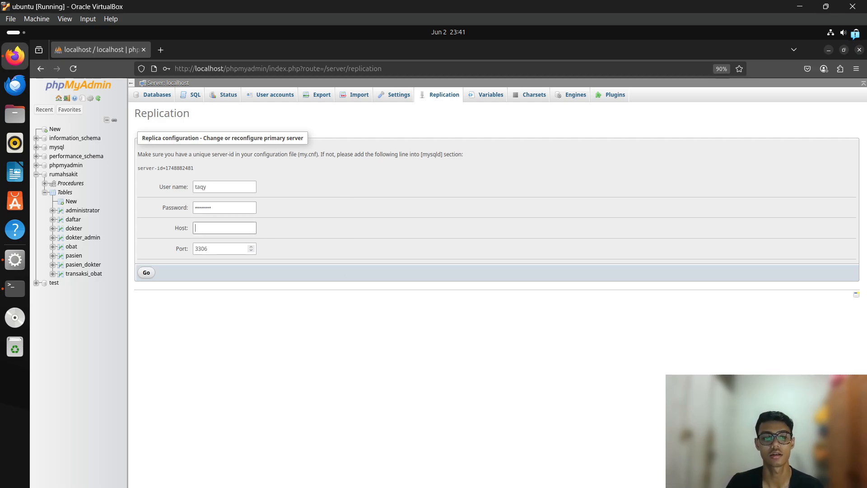
Run ipconfig in Command Prompt to find the host's IPv4 address.
click(798, 6)
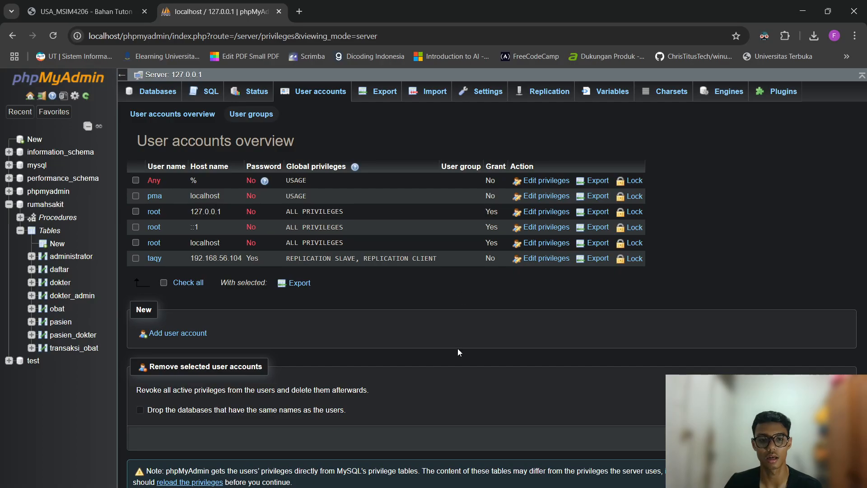
key(super)
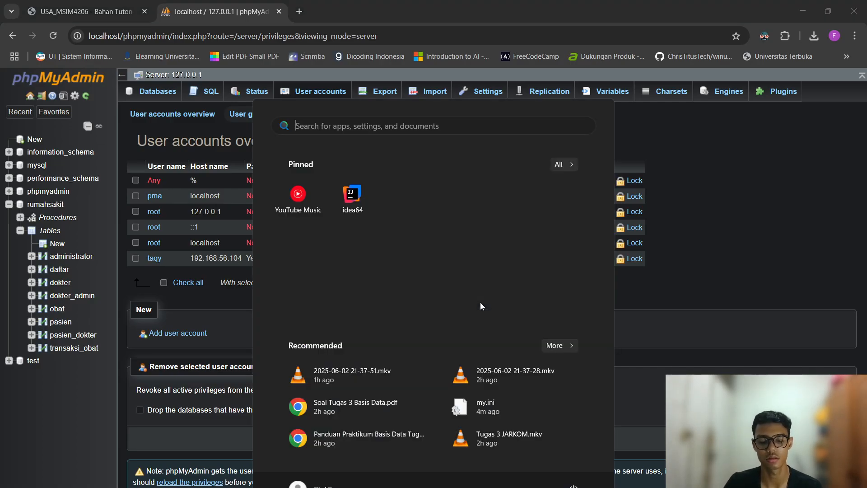
text(cmd)
key(Return)
text(ipconfig)
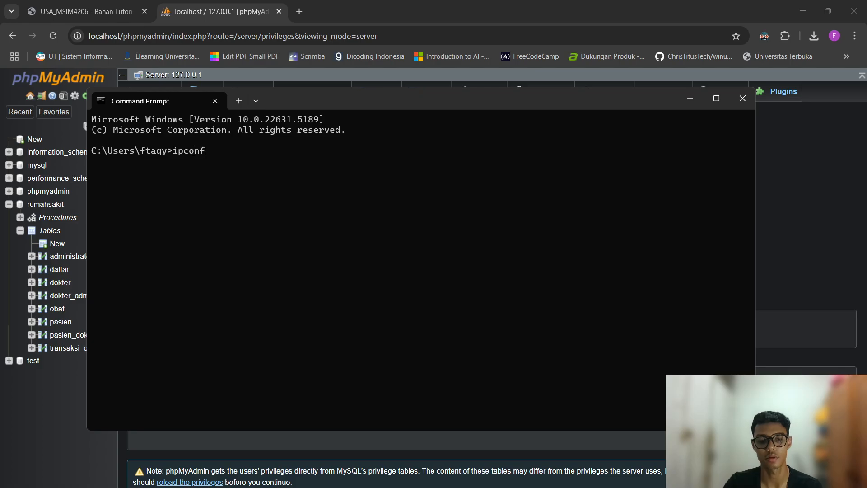
key(Return)
scroll(472, 304, up, 2)
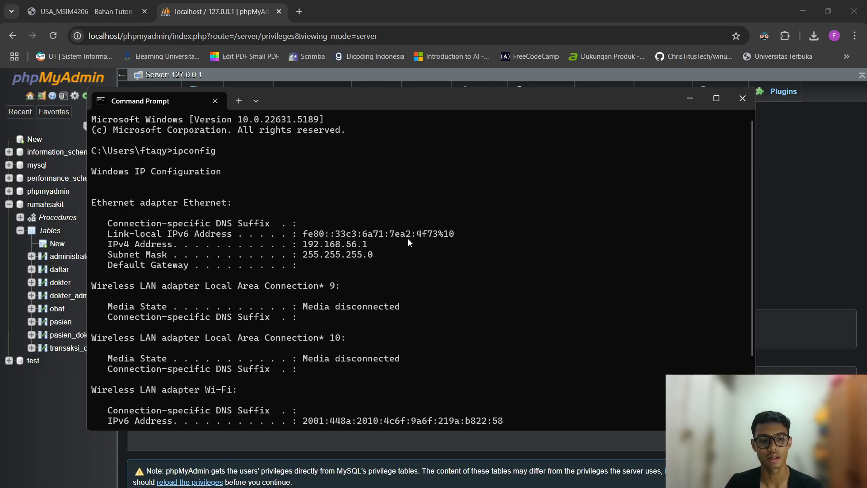
Set the replica form's Host field to 192.168.56.1.
click(803, 11)
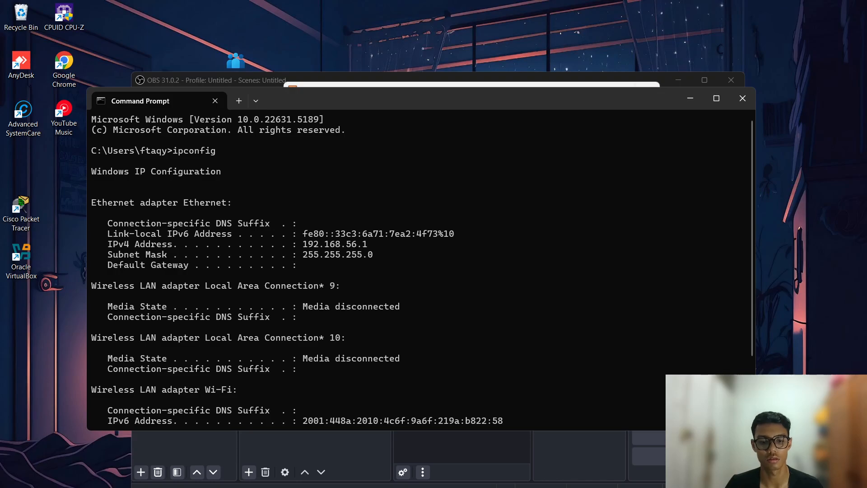
click(507, 485)
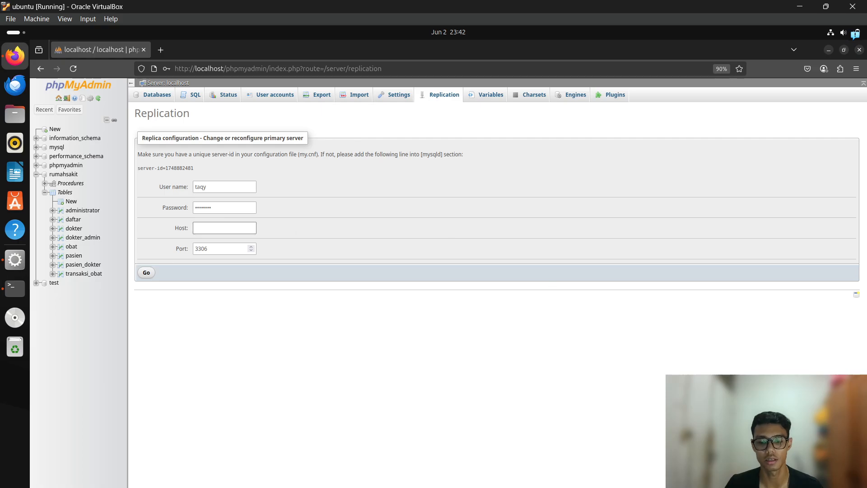
click(583, 485)
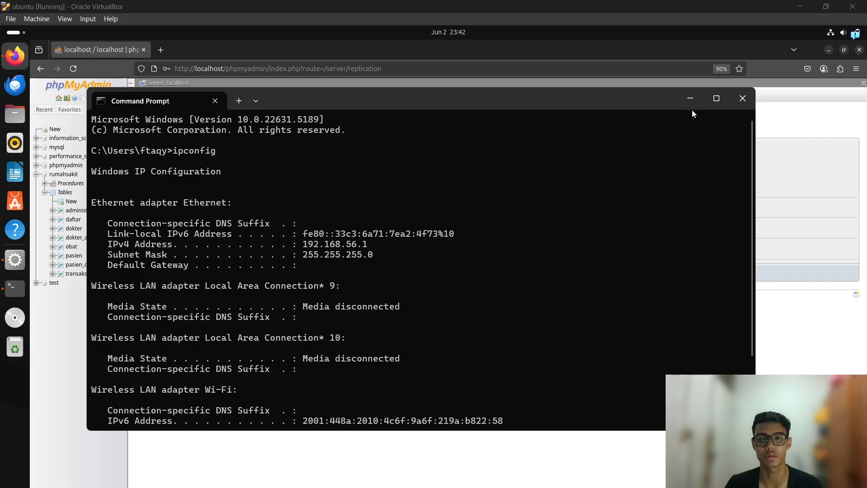
click(690, 98)
click(235, 232)
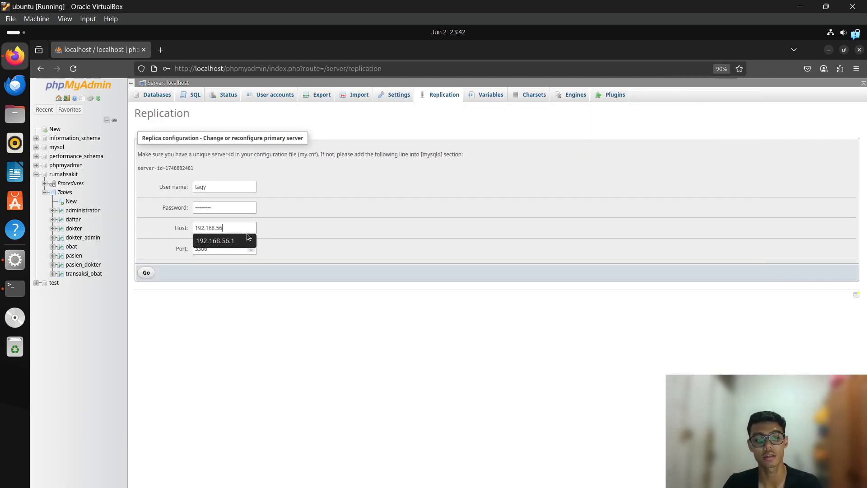
click(196, 228)
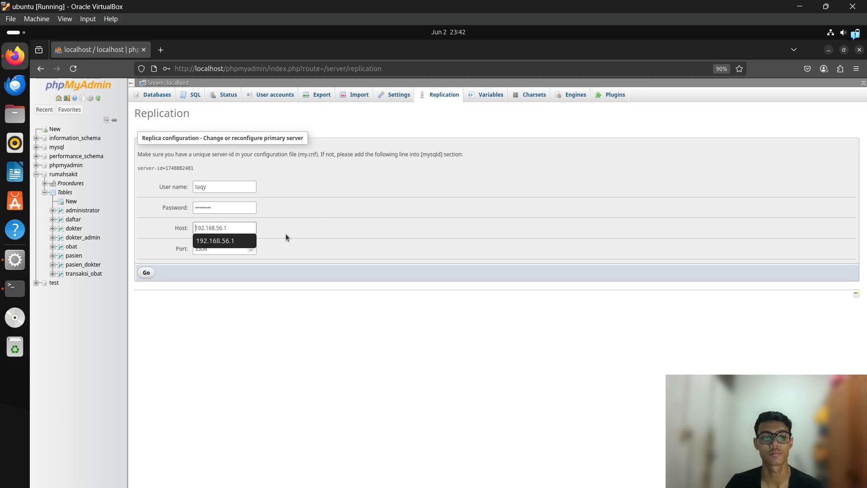
click(285, 333)
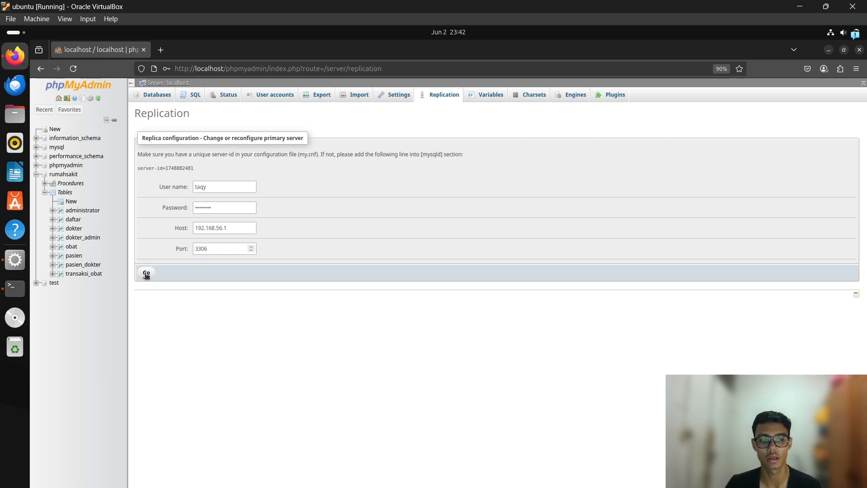
right_click(215, 167)
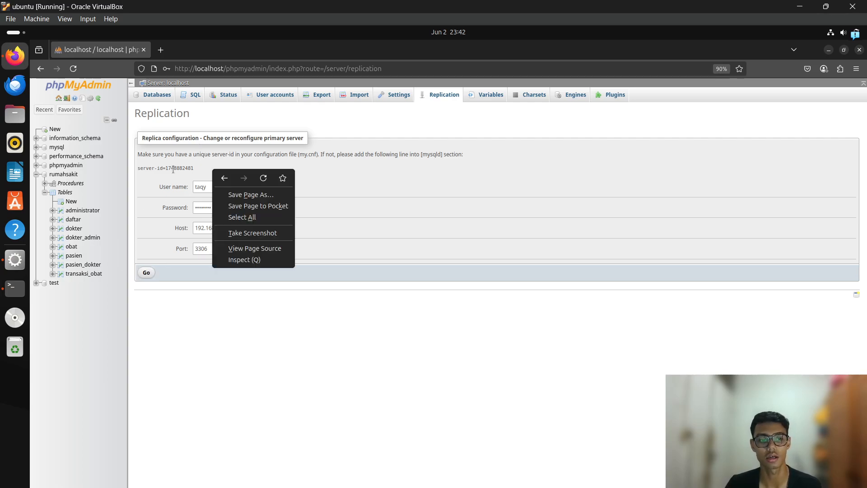
click(215, 166)
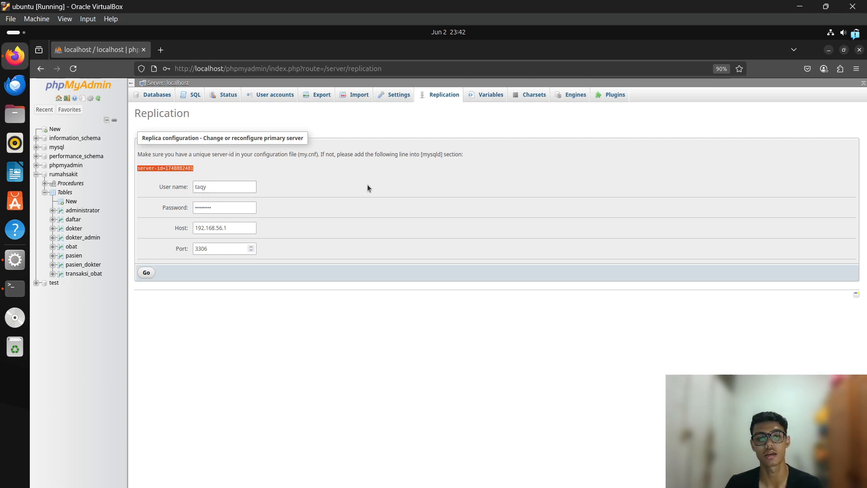
click(255, 168)
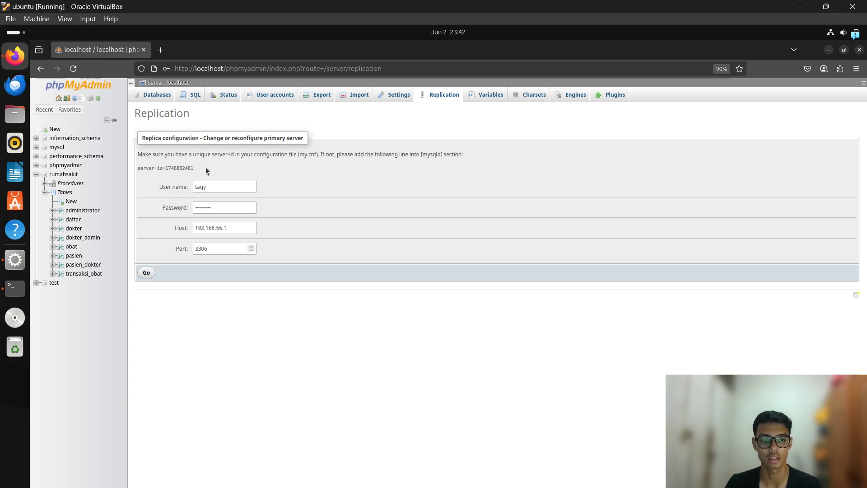
drag(159, 168, 138, 168)
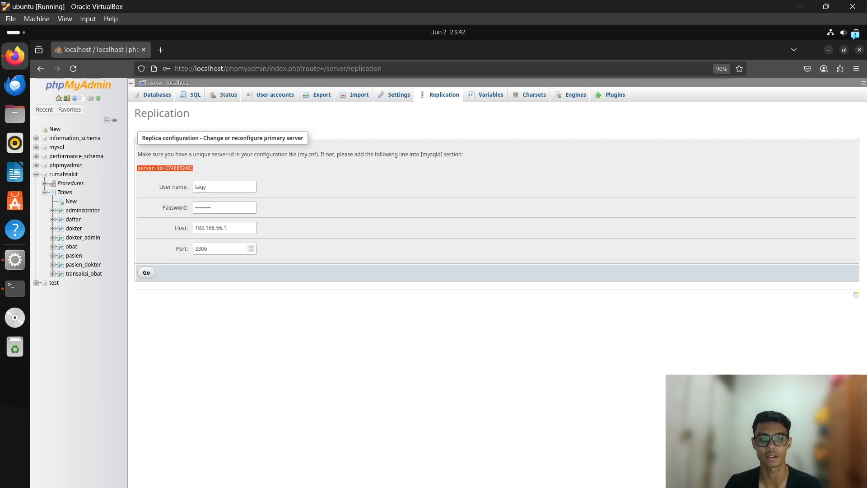
key(super)
click(509, 406)
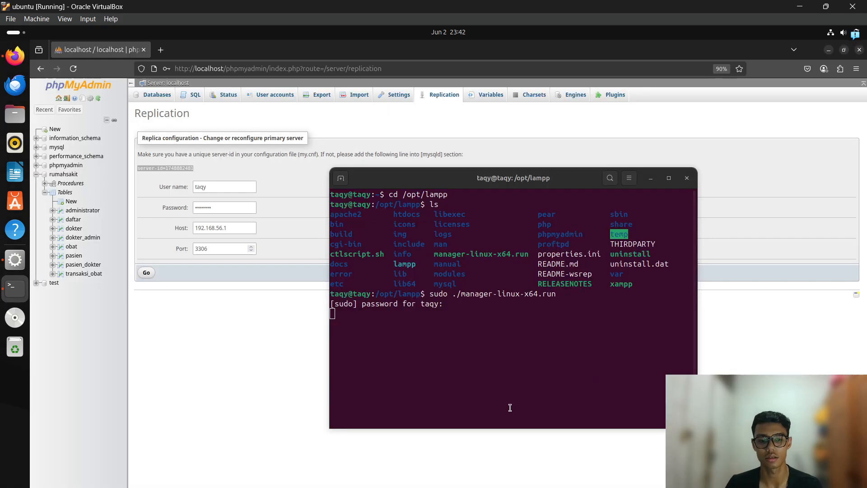
click(342, 179)
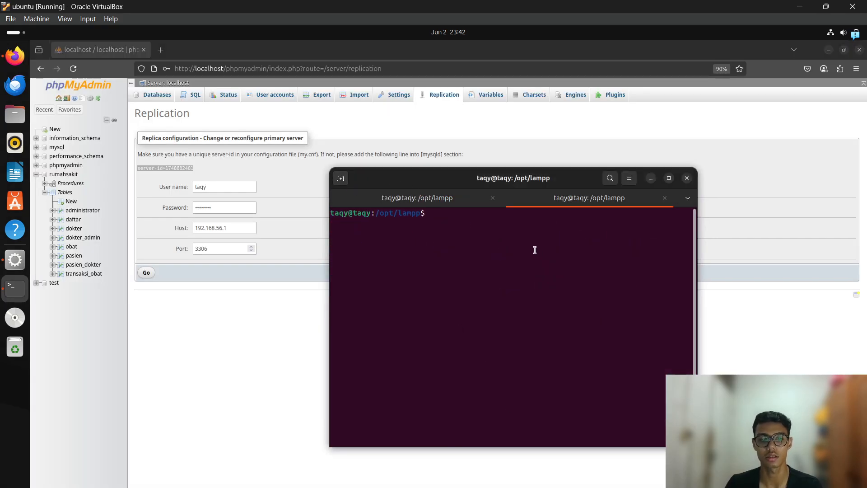
In XAMPP, open MySQL Database's configuration file, accepting the manual-edit warning.
key(alt+Tab)
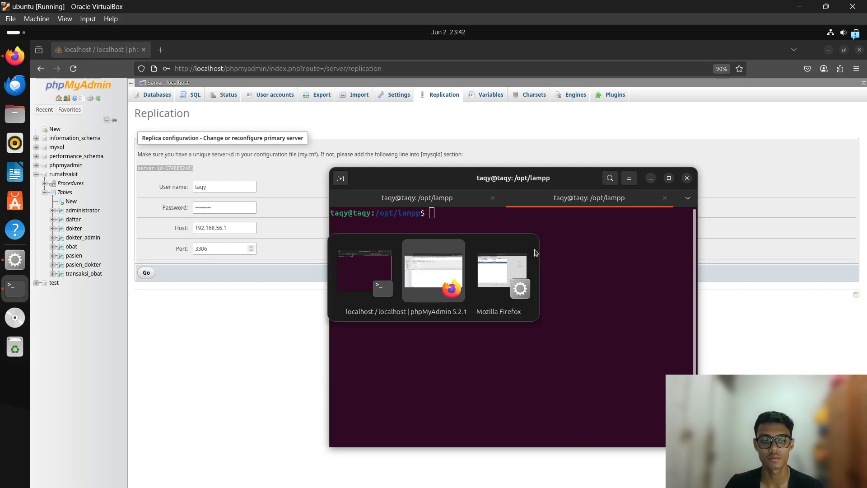
click(499, 292)
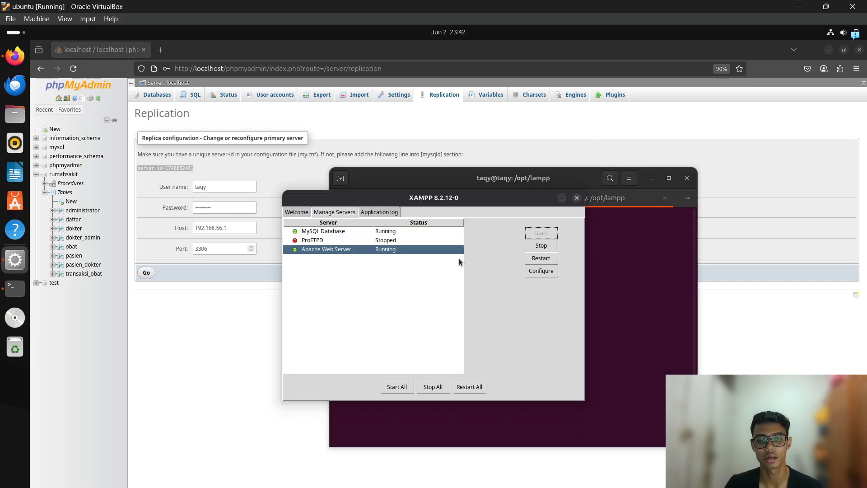
click(396, 240)
click(384, 232)
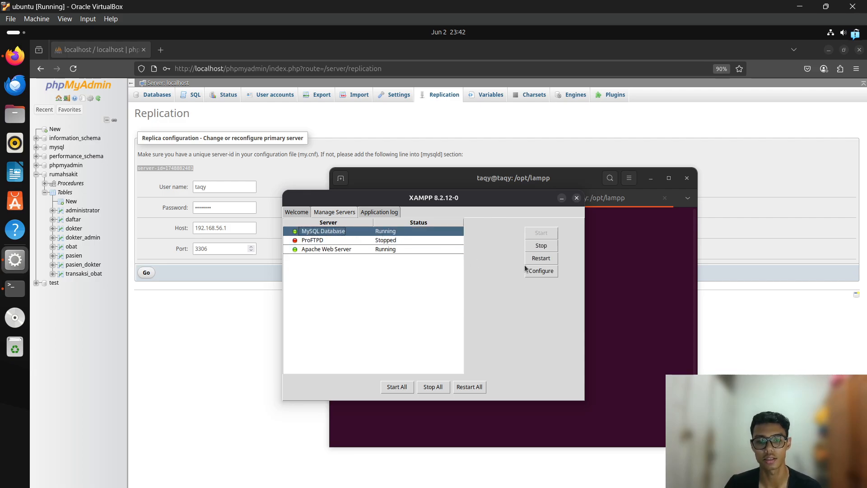
click(541, 271)
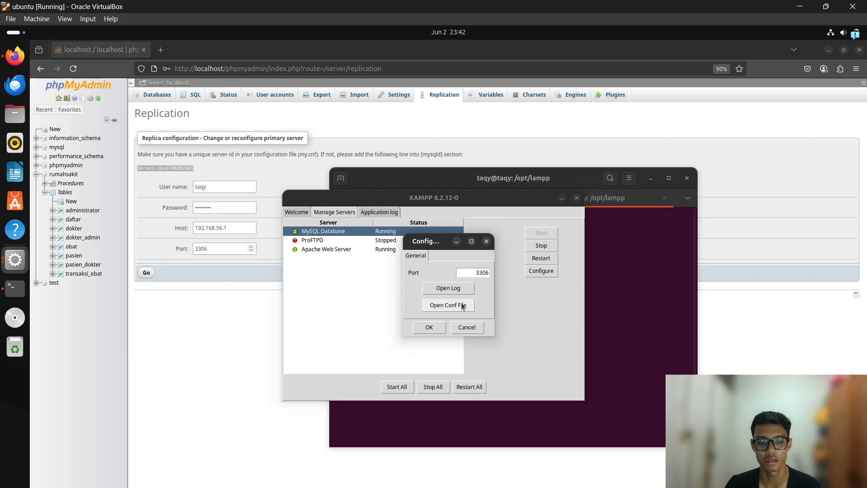
click(463, 309)
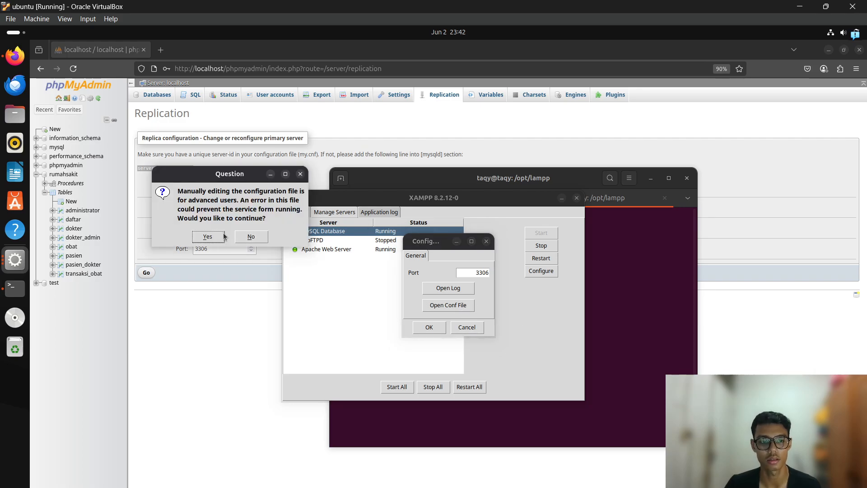
click(210, 235)
click(640, 320)
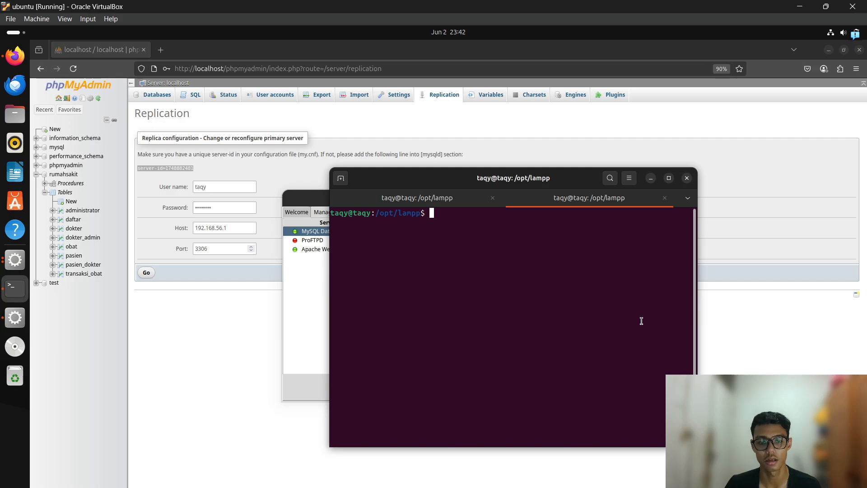
Change into /opt/lampp/etc in the second terminal tab and list its files.
click(434, 198)
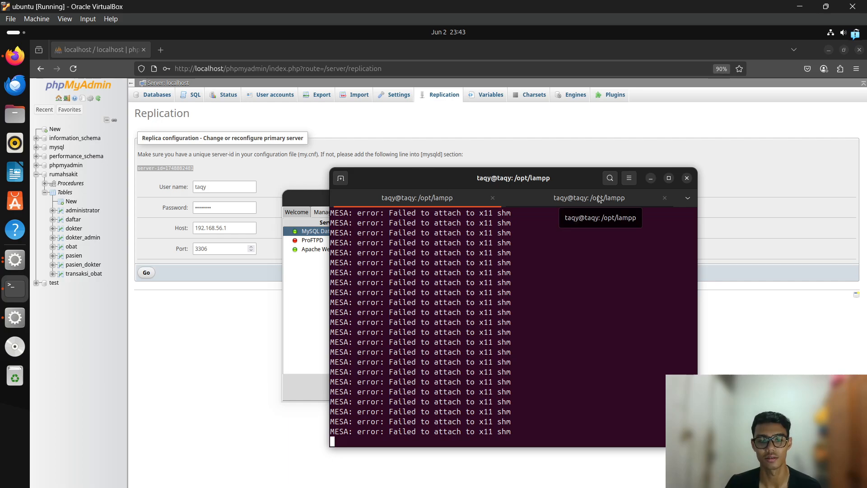
click(319, 204)
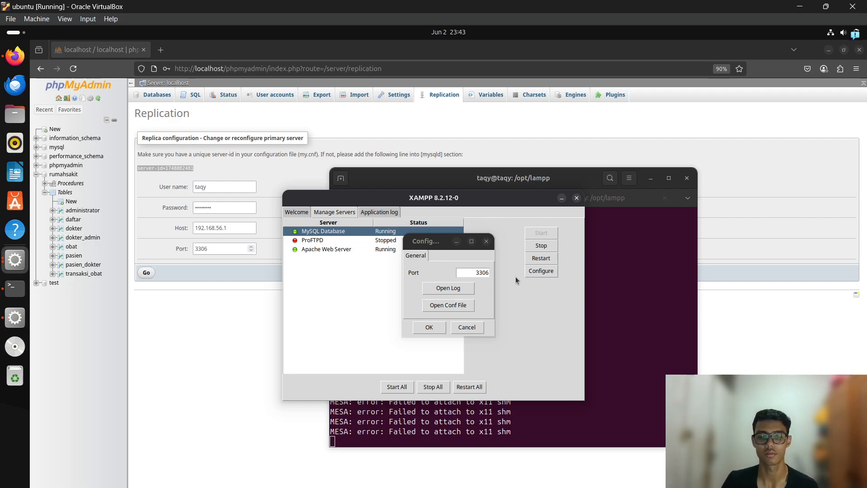
click(599, 226)
click(575, 199)
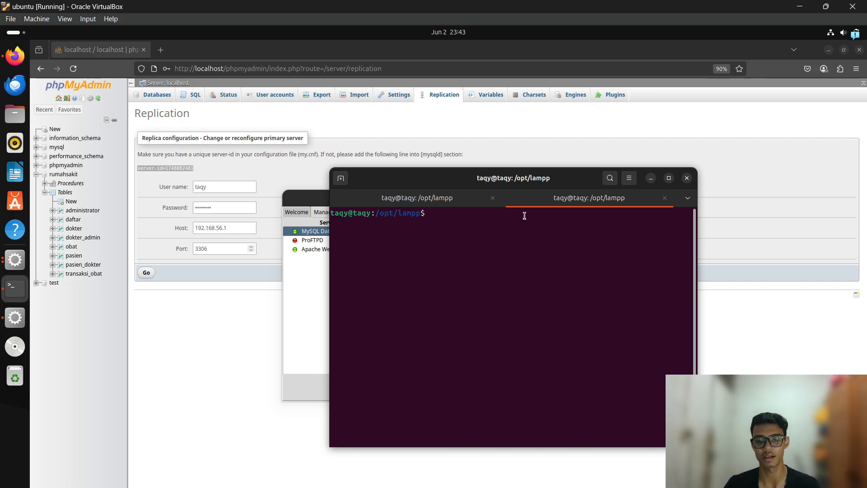
text(cd /opt)
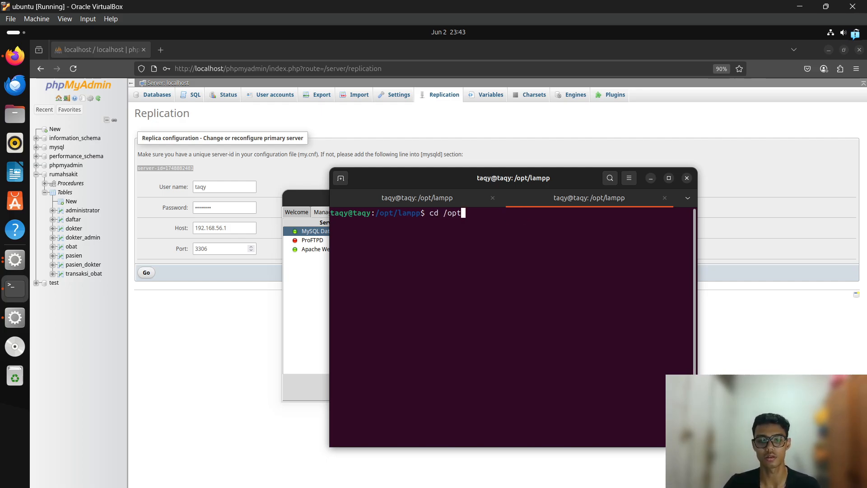
text(/lampp/etc)
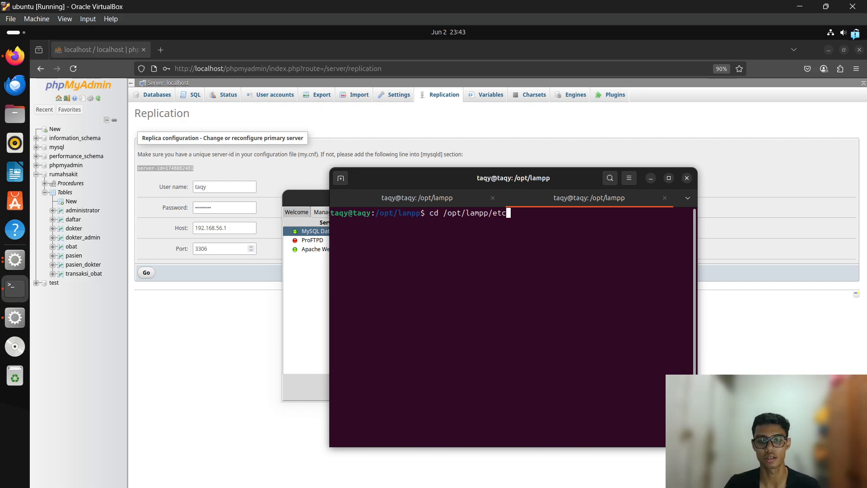
key(Return)
text(ls)
key(Return)
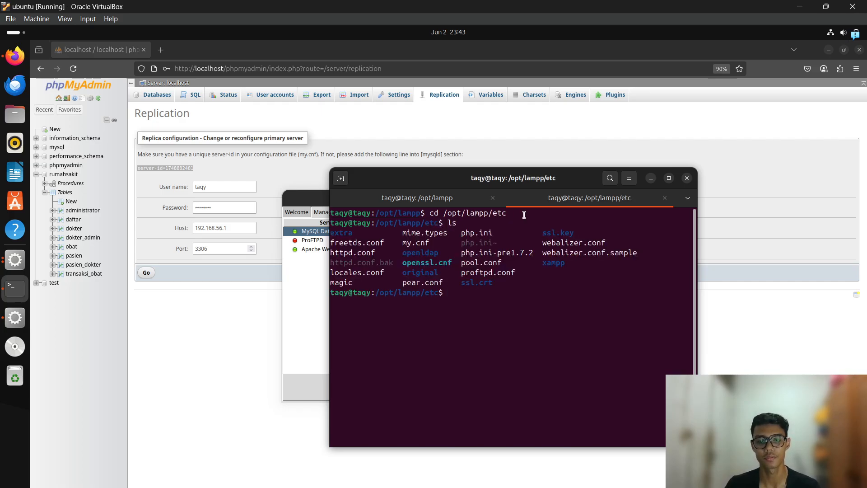
Mark my.cnf in the listing and rearrange the terminal and MySQL configuration dialog.
drag(427, 242, 404, 242)
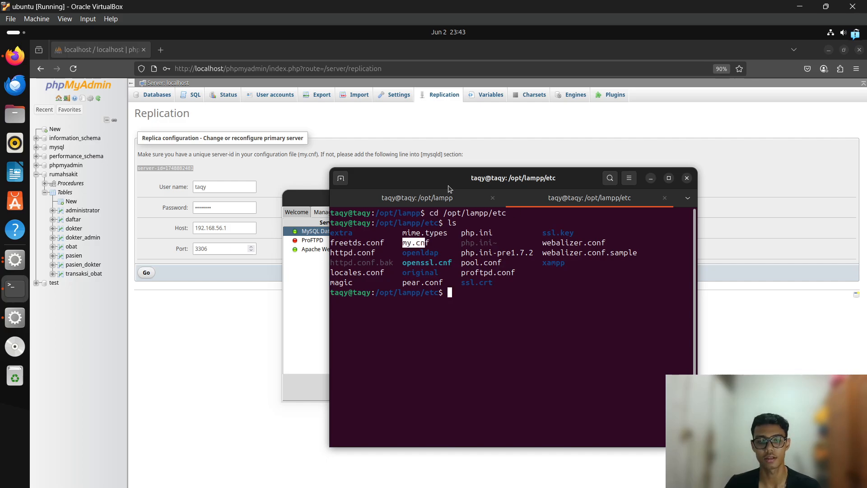
drag(450, 185, 572, 179)
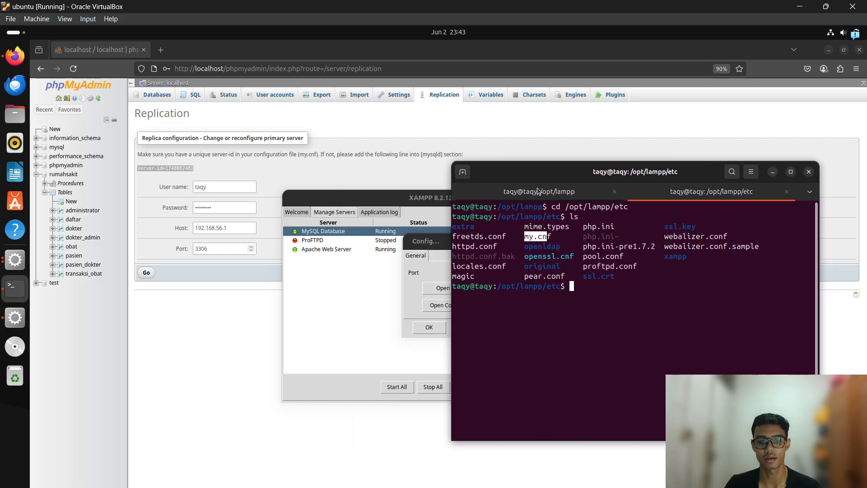
double_click(437, 243)
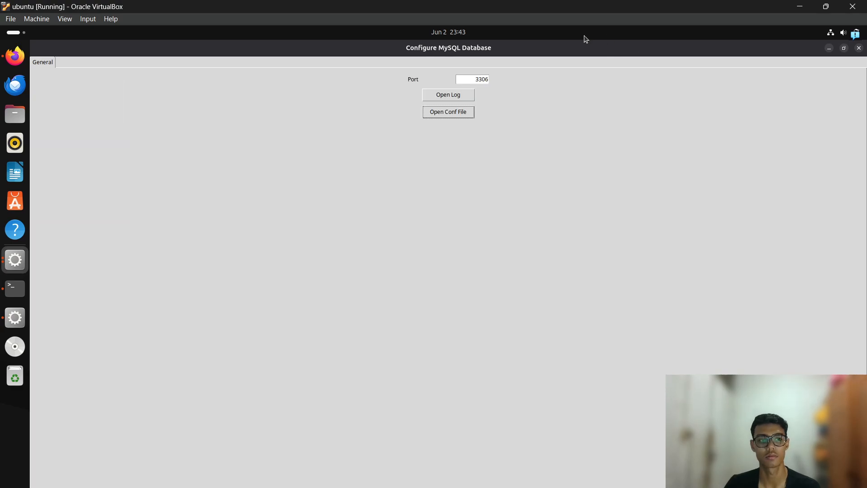
click(844, 48)
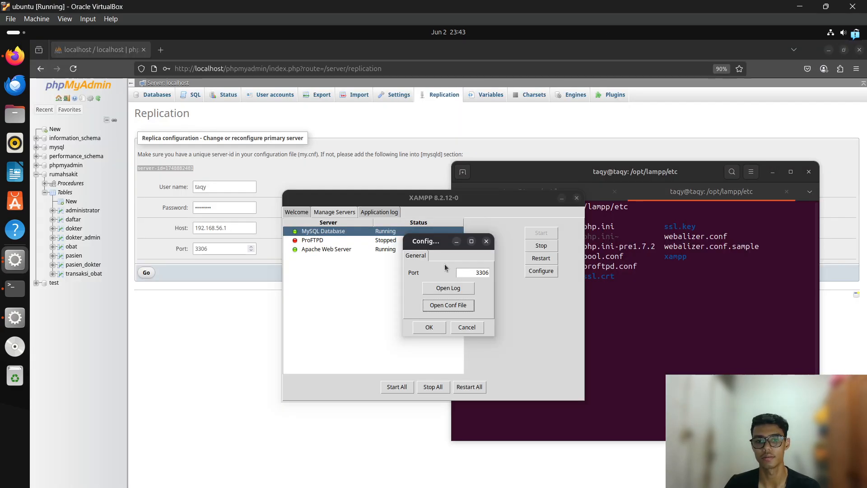
drag(446, 247, 365, 219)
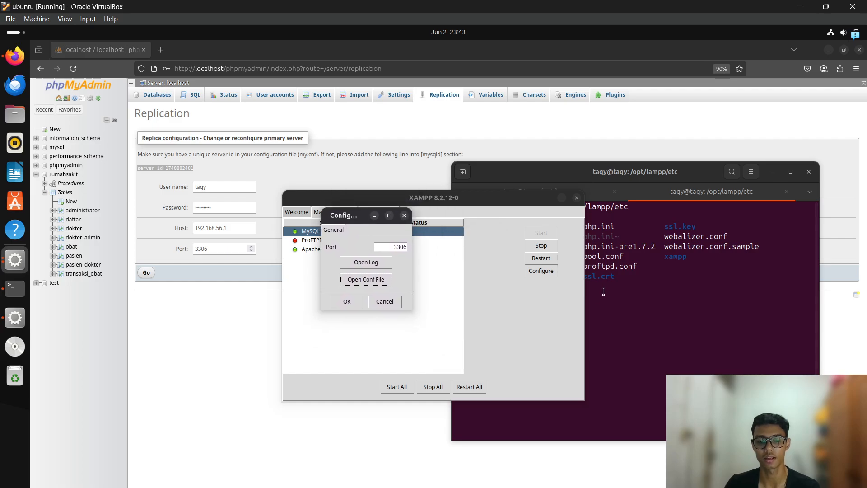
Open ./my.cnf in nano with sudo, entering the administrator password.
click(642, 295)
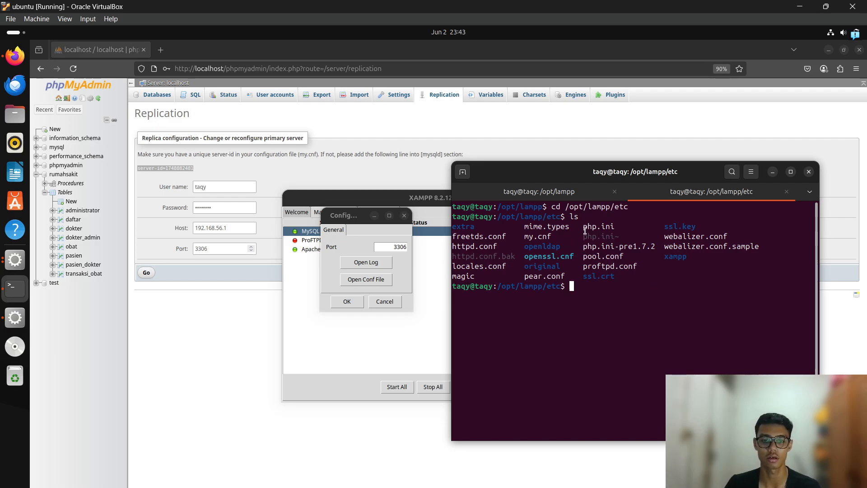
text(sud)
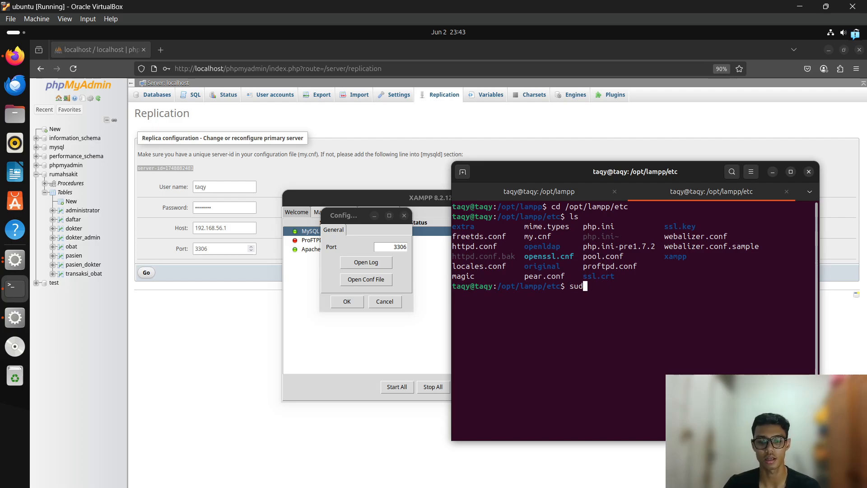
text(o nano .)
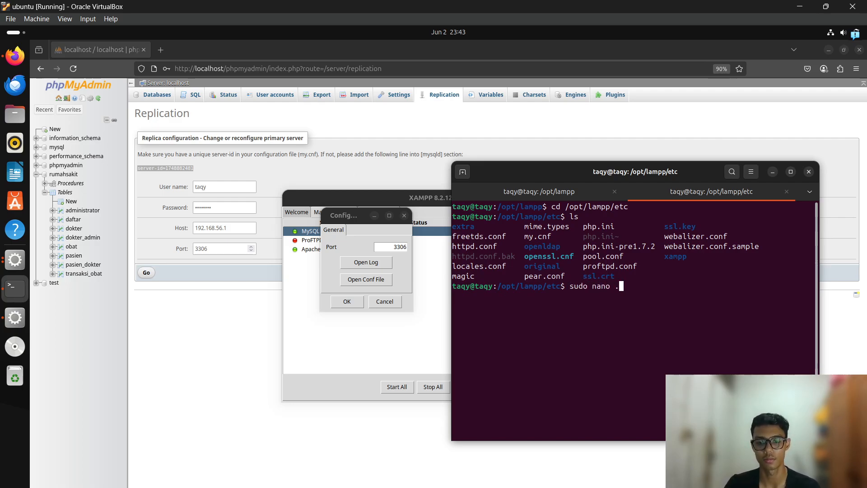
text(my)
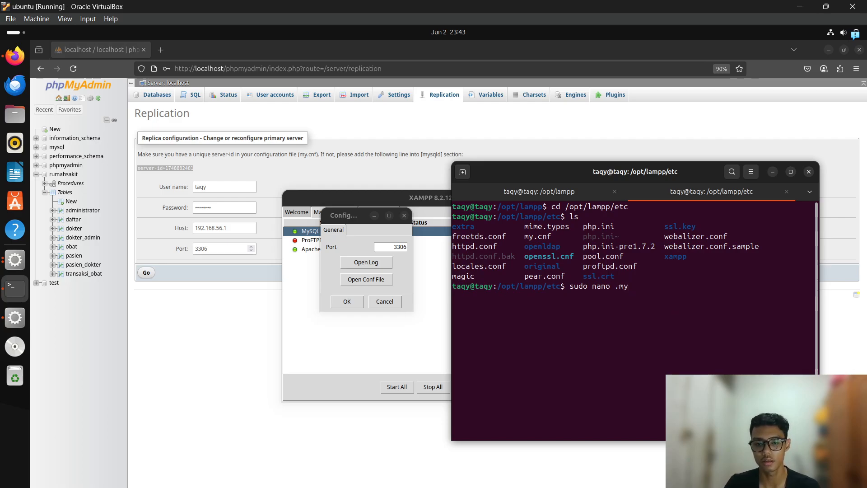
key(BackSpace)
key(BackSpace)
text(/)
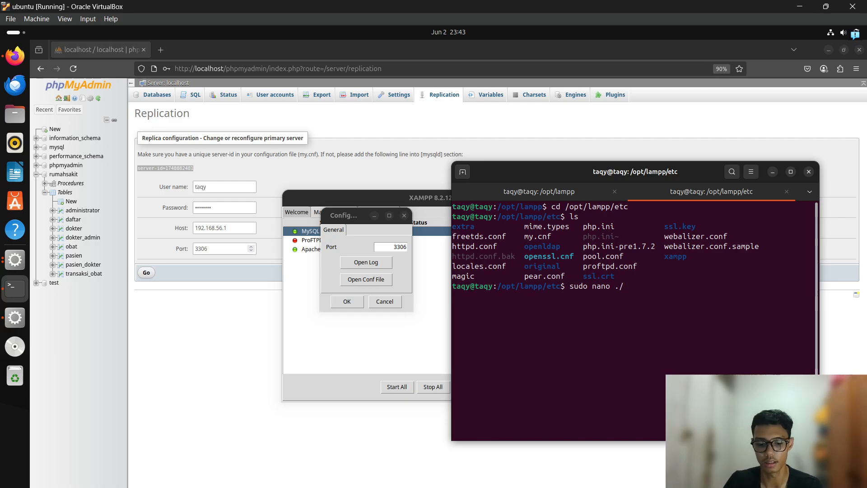
text(my.cng)
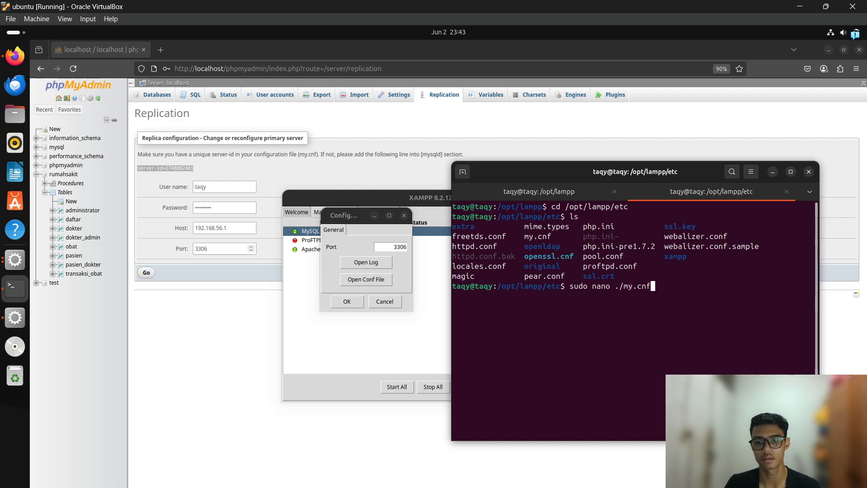
key(Return)
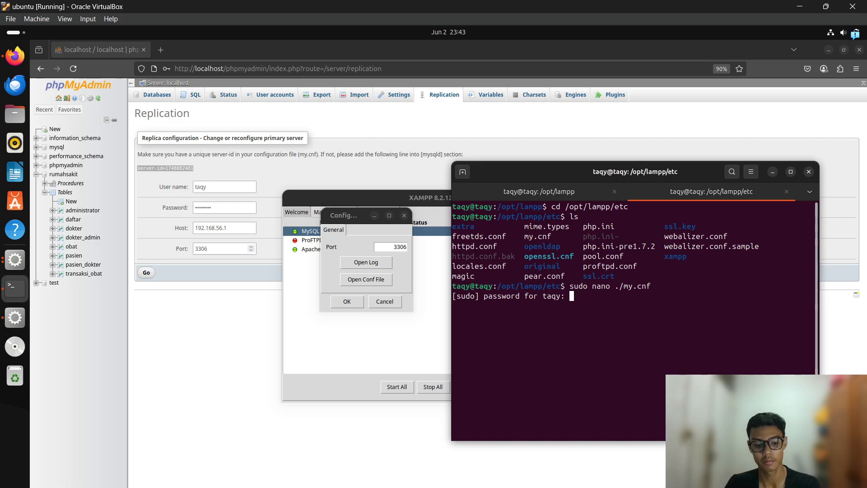
key(Return)
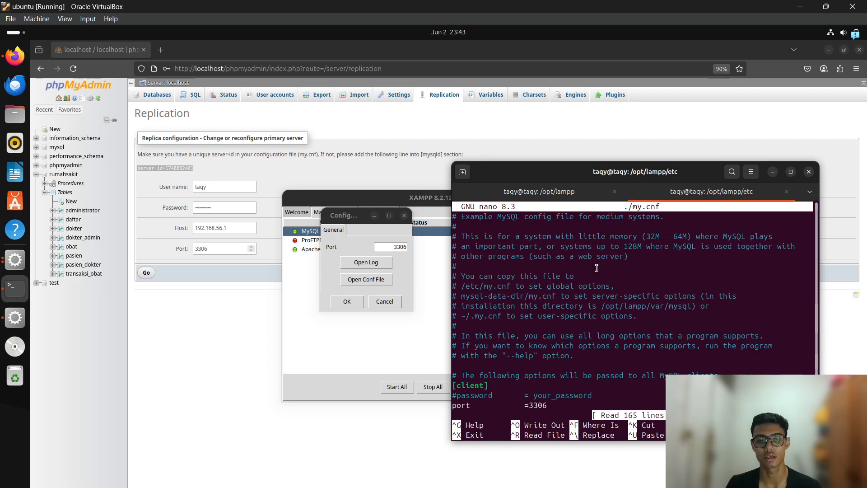
key(Down)
key(Down)
key(Down)
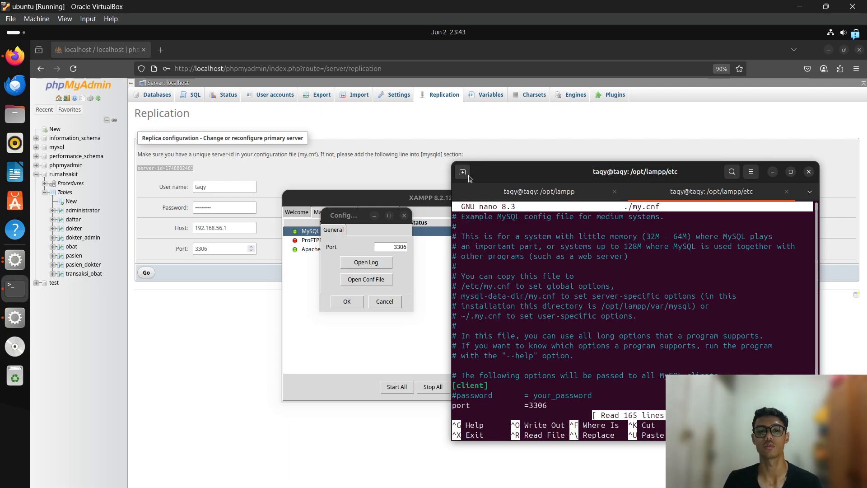
Start typing 'sudo chmod a+rwx my.cnf' in a new terminal tab.
click(463, 172)
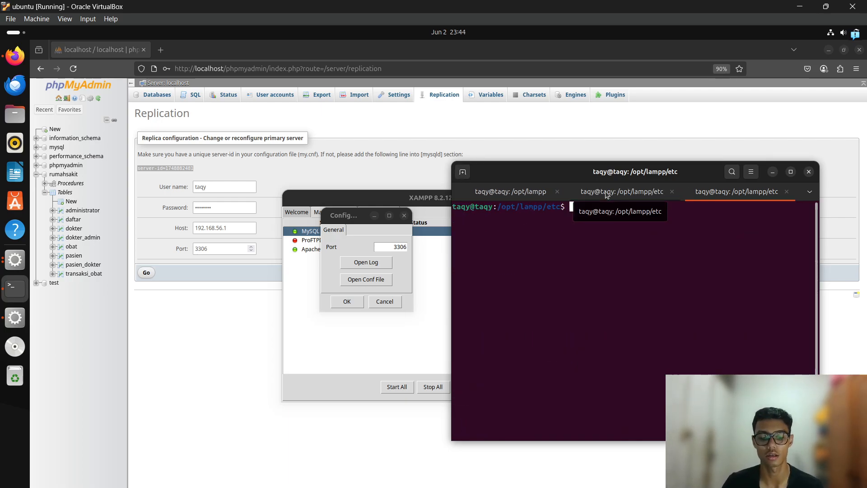
text(sudo chmod)
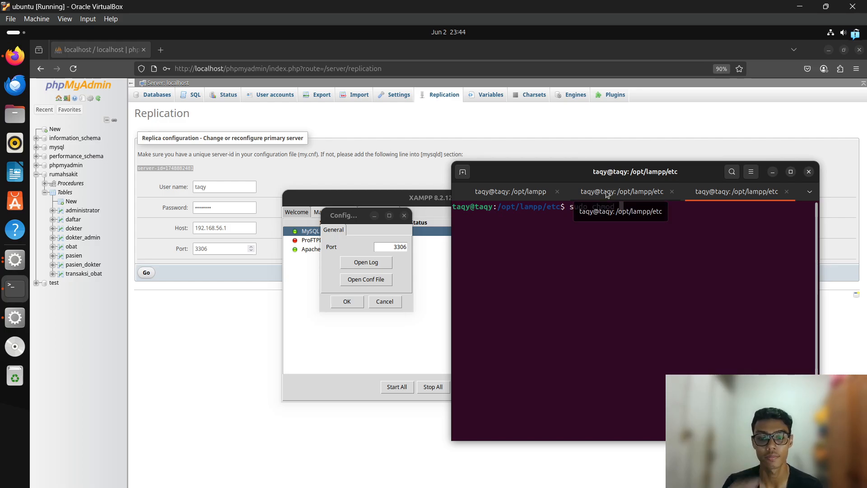
text(a)
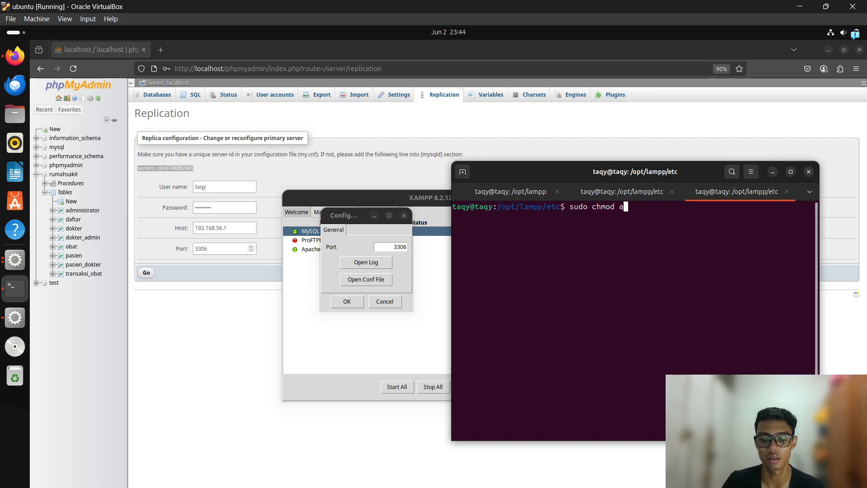
text(+rwx )
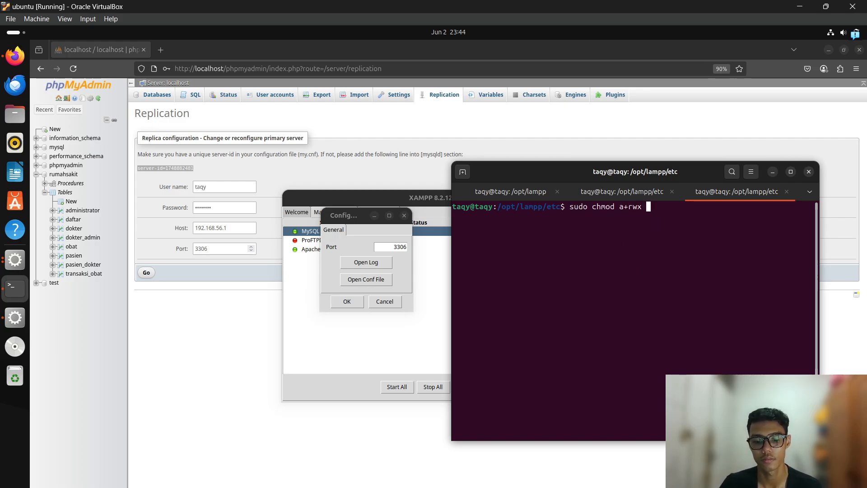
text(my.cnf)
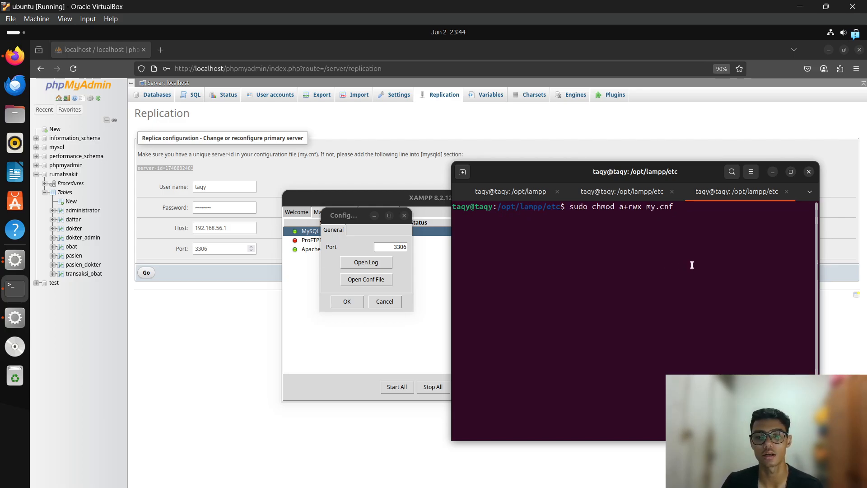
Close that tab and scroll my.cnf down to the server-id 2 replication section.
click(786, 191)
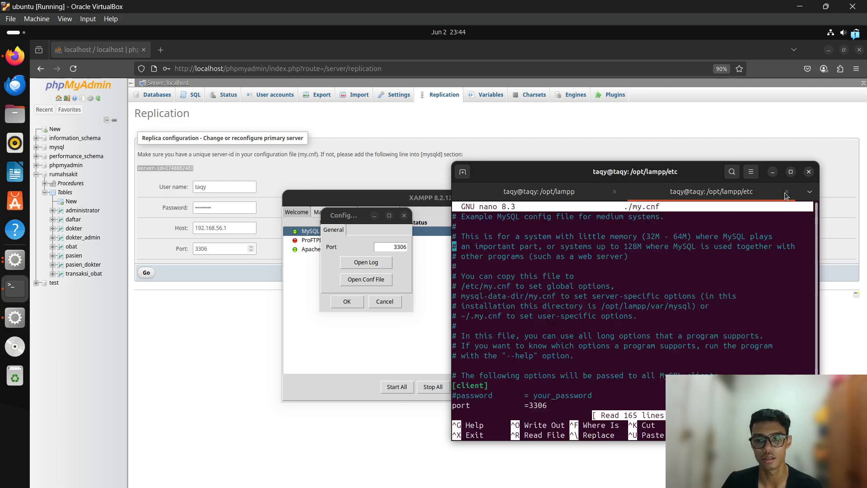
scroll(549, 330, down, 4)
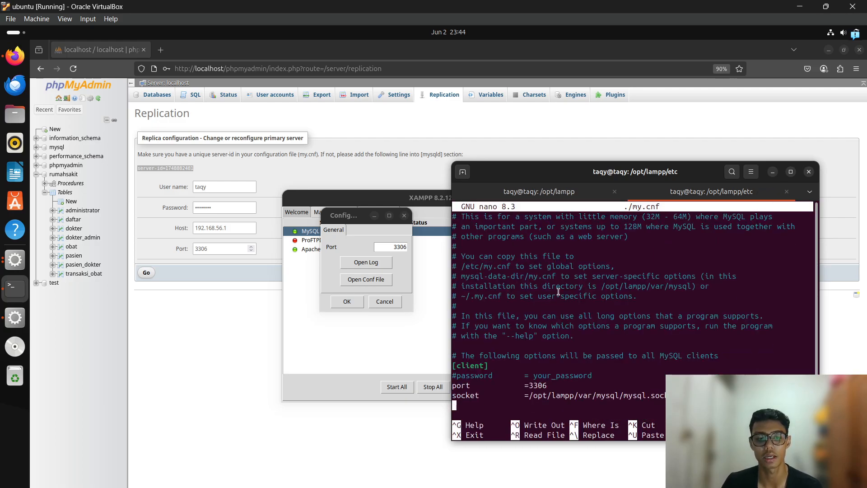
scroll(554, 316, down, 3)
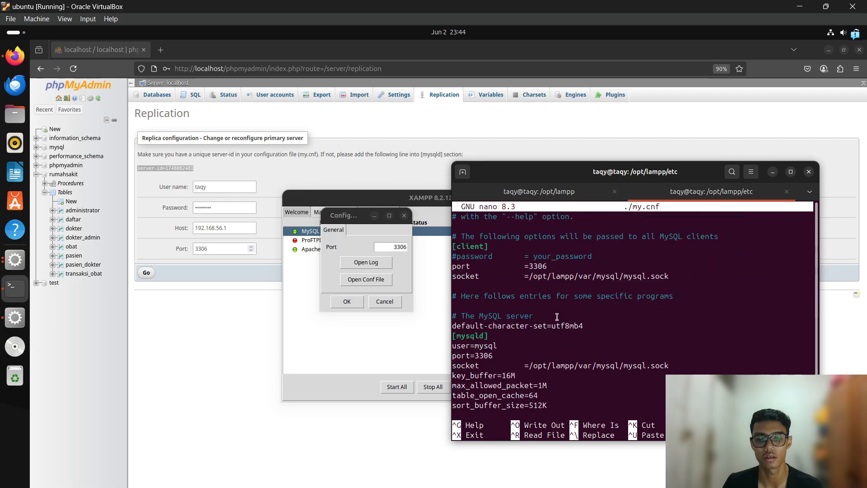
scroll(557, 316, down, 10)
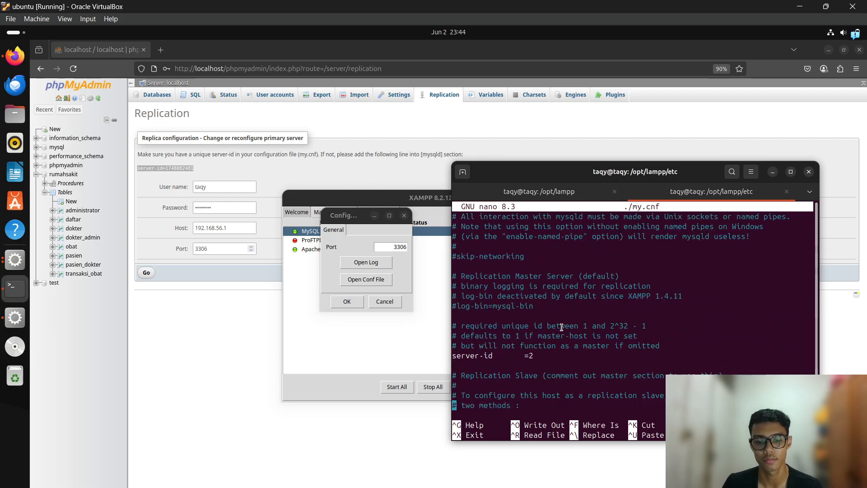
click(210, 319)
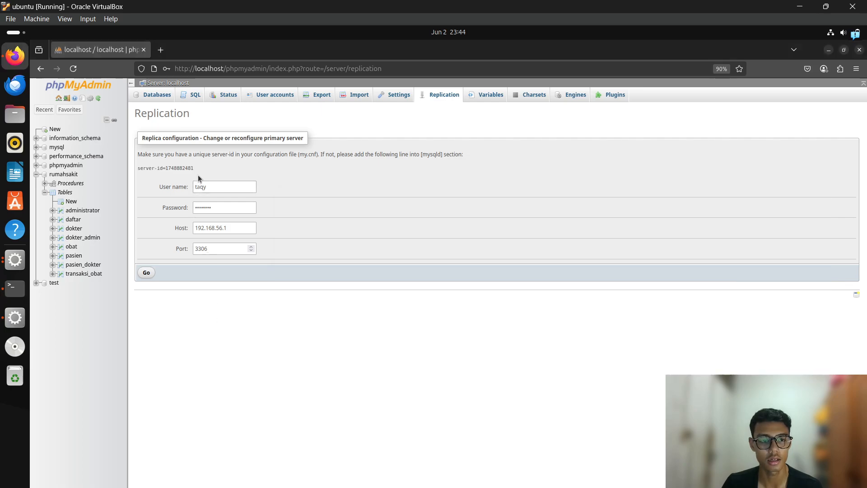
drag(201, 169, 138, 169)
click(143, 176)
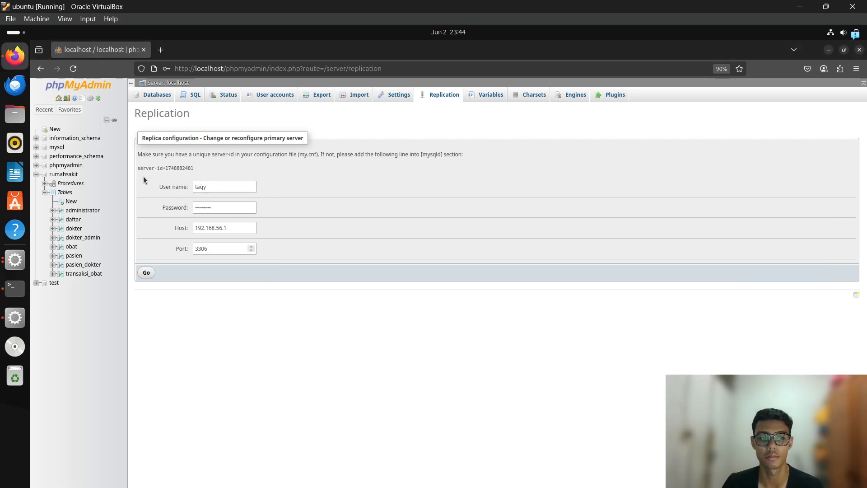
drag(210, 168, 129, 169)
click(274, 181)
drag(194, 168, 138, 168)
key(ctrl+c)
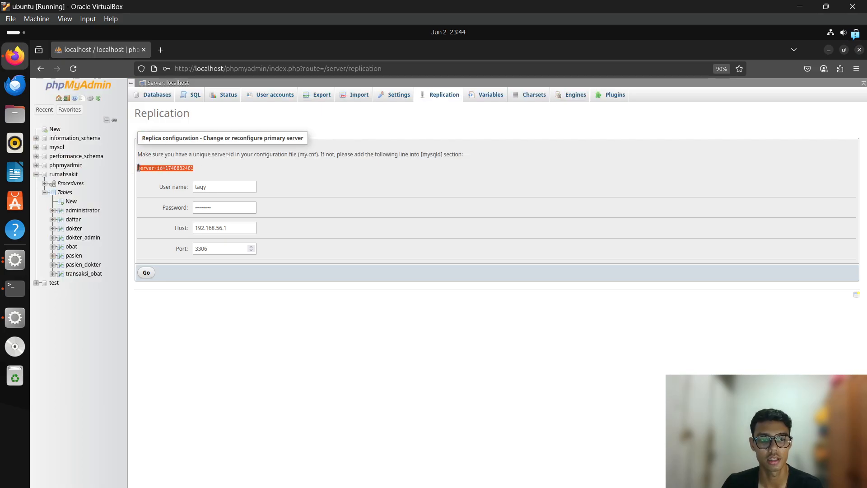
key(alt+Tab)
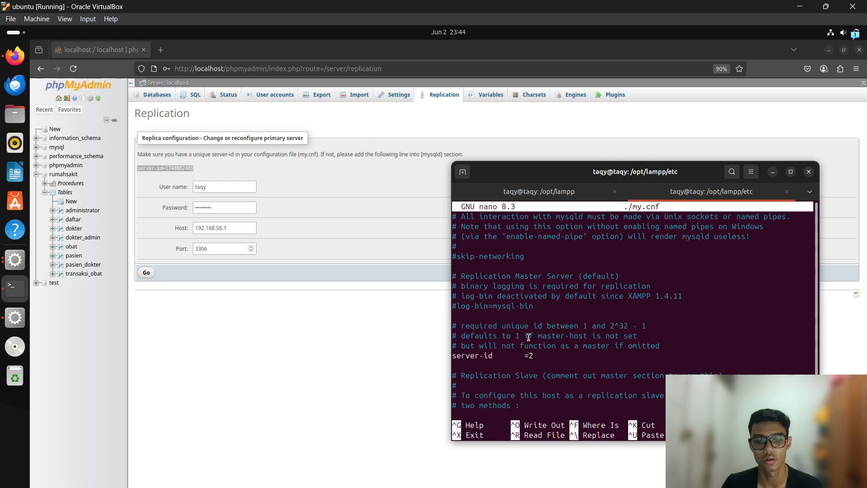
key(Up)
key(Up)
key(Up)
key(Up)
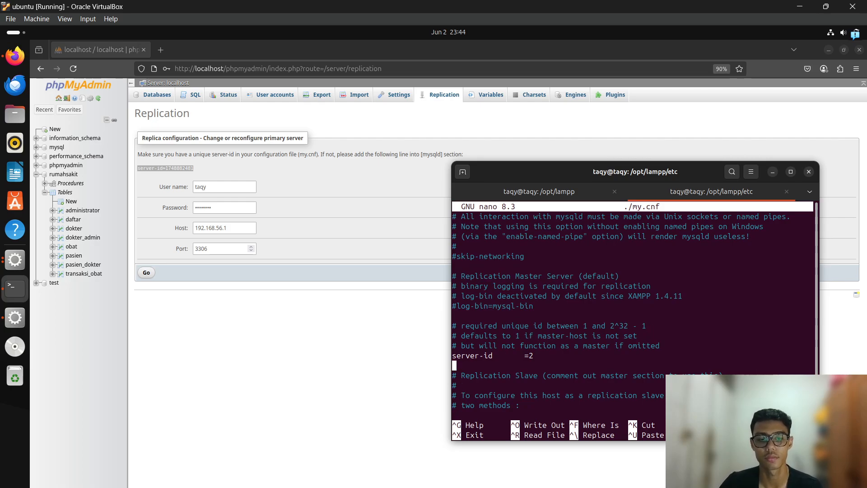
key(ctrl+shift+v)
key(Return)
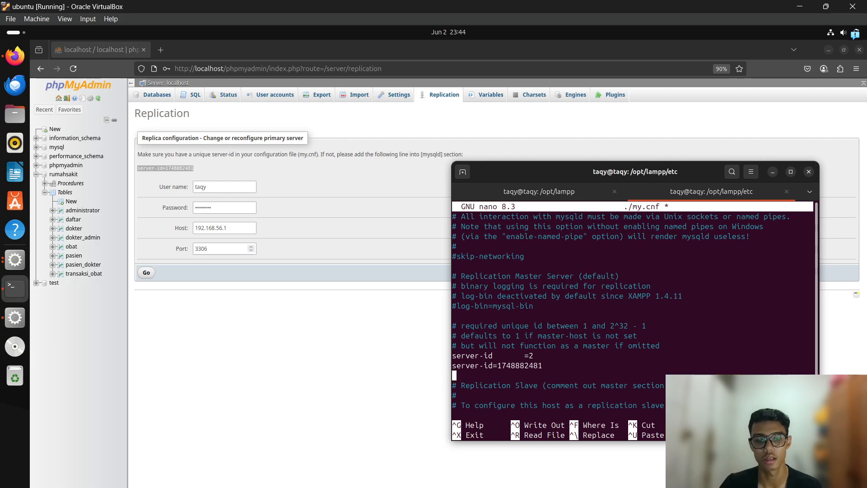
text(replica)
key(BackSpace)
key(BackSpace)
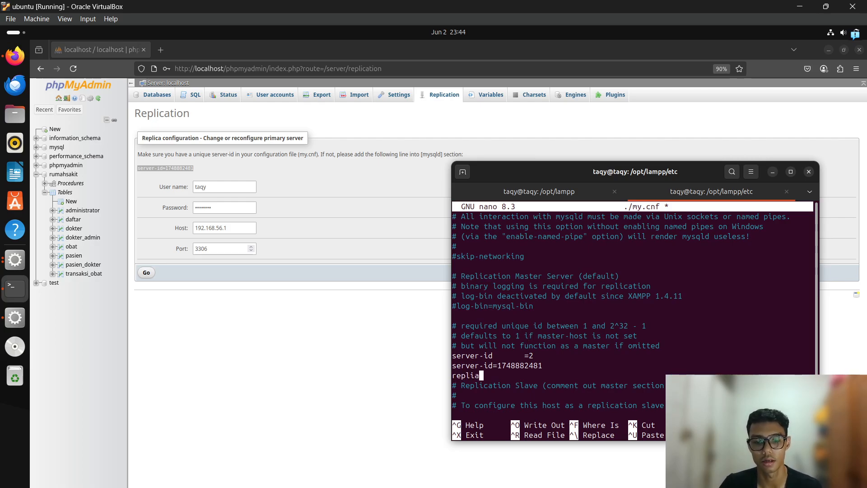
text(cate-d)
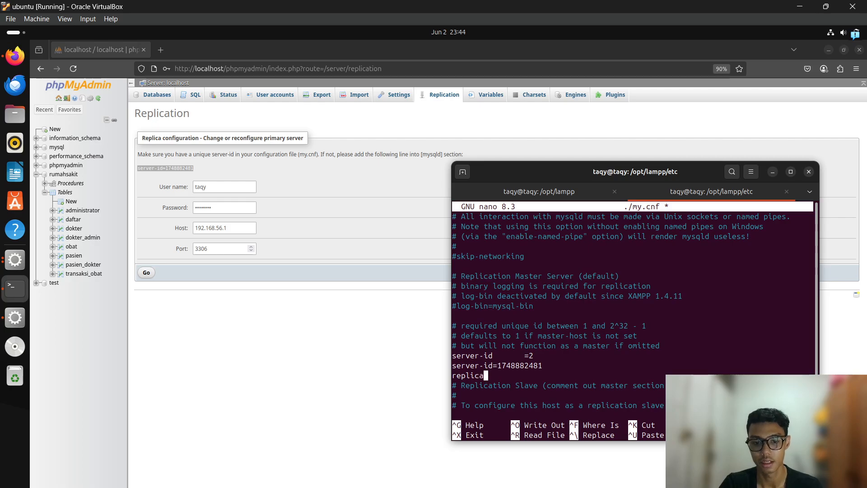
text(o-db)
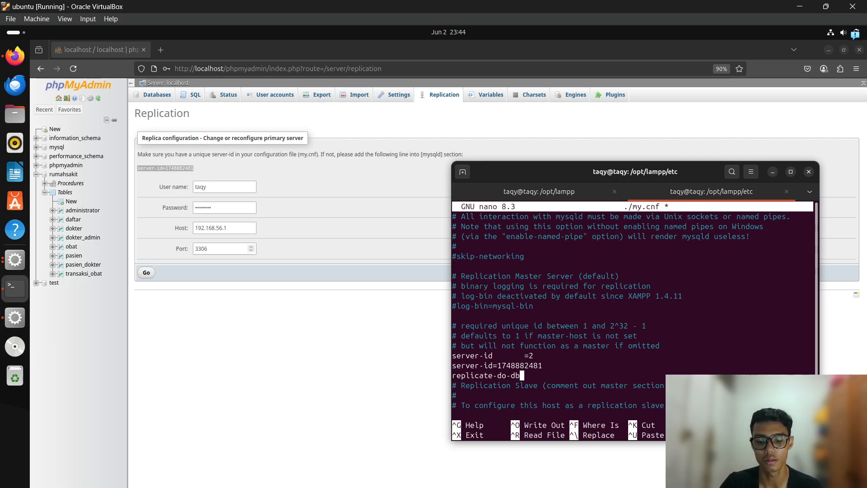
text(=rumahsakit)
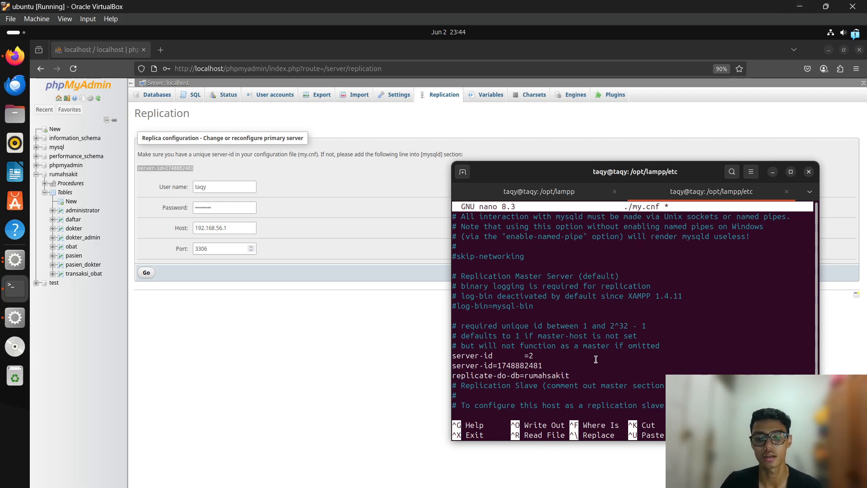
key(Return)
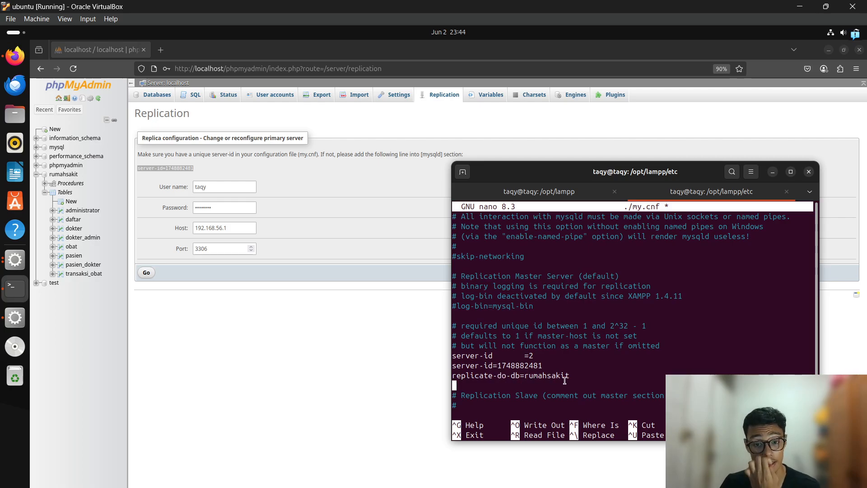
key(ctrl+o)
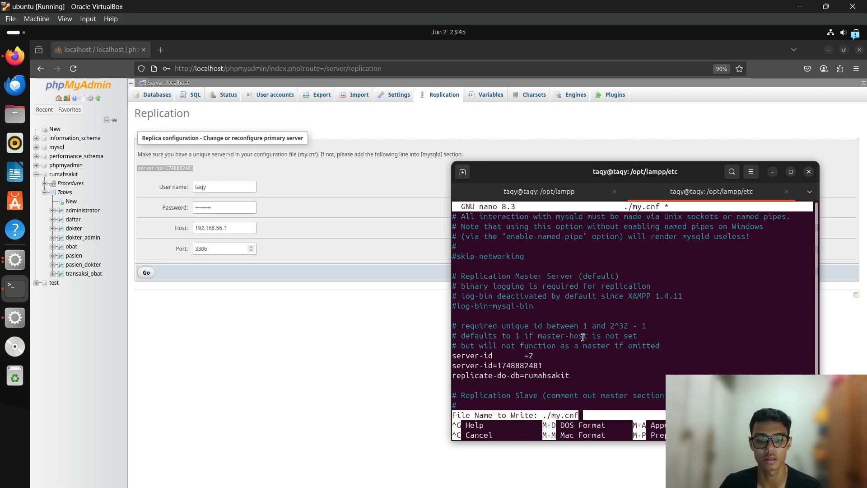
Save and close my.cnf, then restart MySQL Database and Apache Web Server in XAMPP.
key(Return)
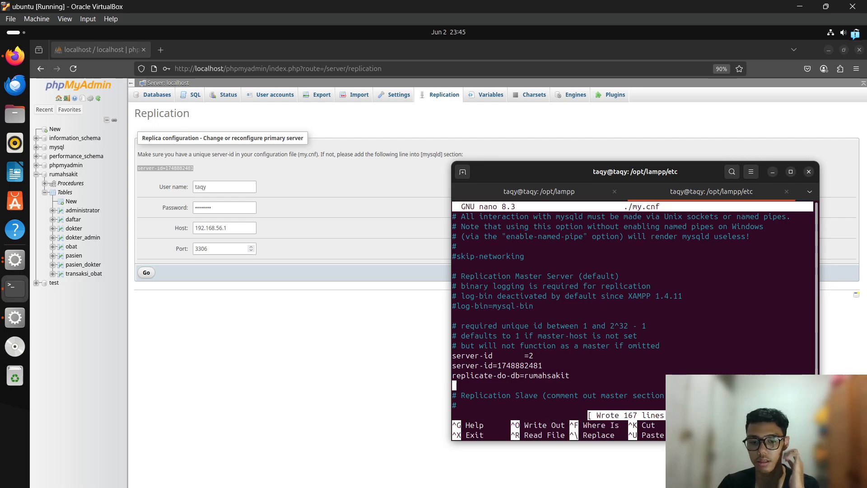
key(ctrl+x)
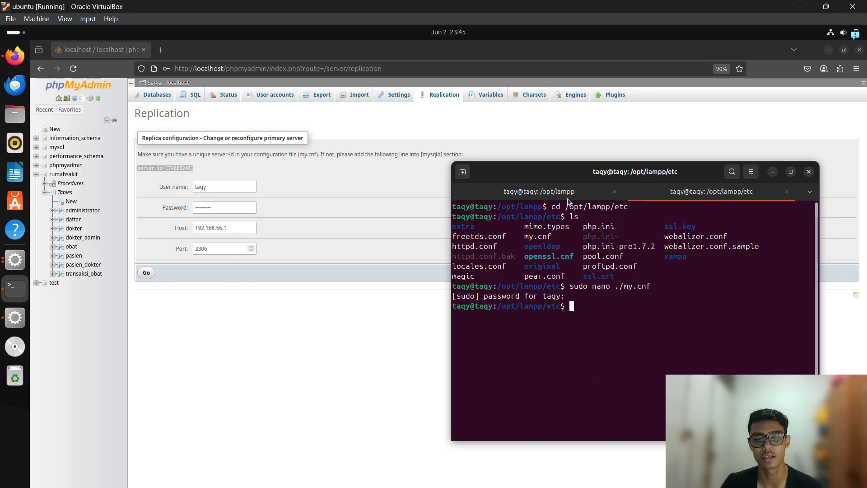
key(alt+Tab)
key(alt+Tab)
key(alt+Tab)
key(alt+Tab)
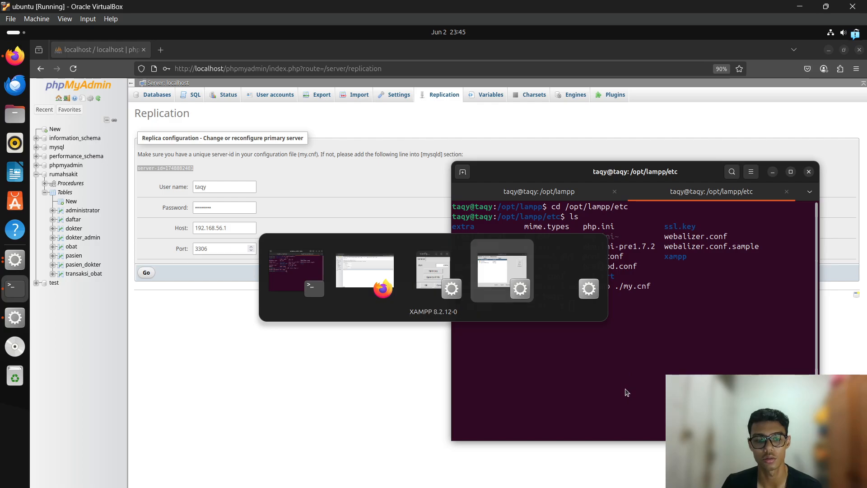
key(alt+shift+Tab)
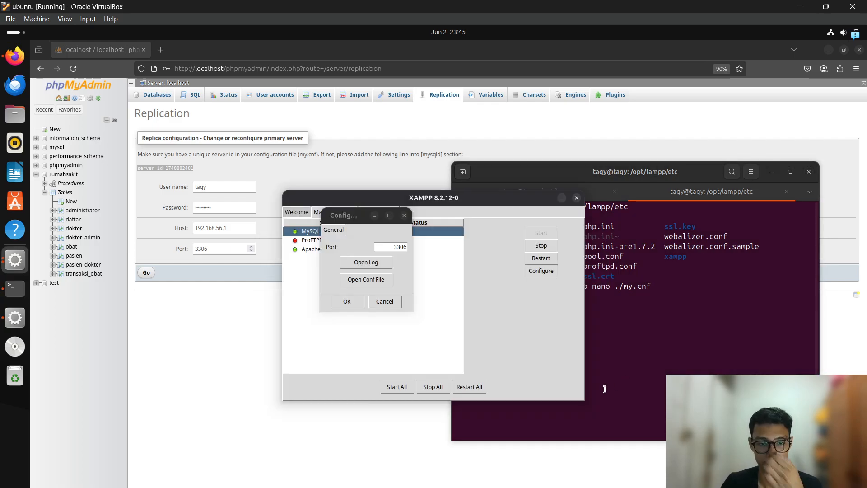
click(384, 302)
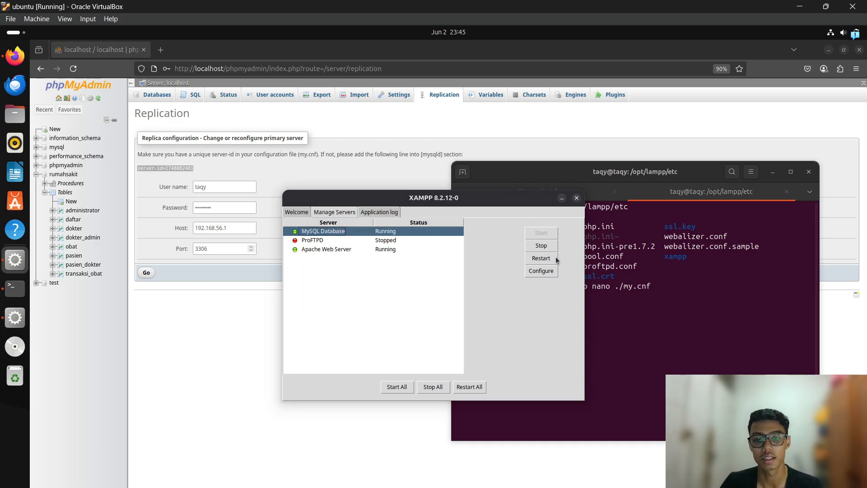
click(541, 258)
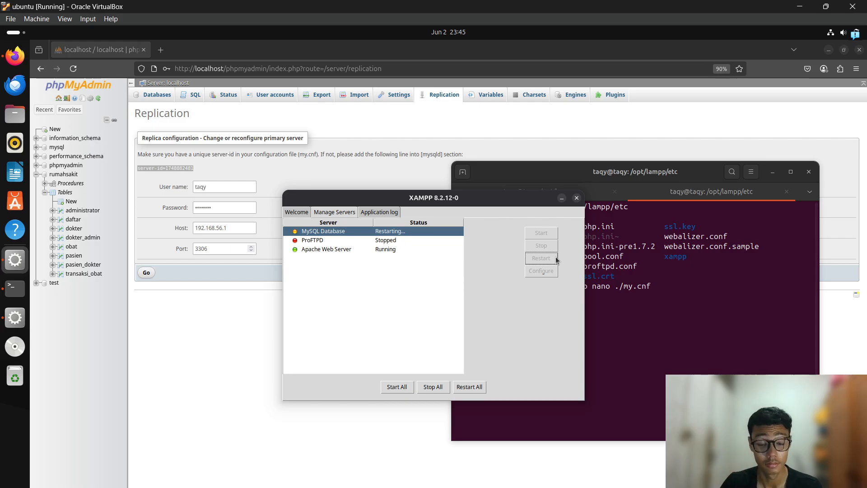
click(390, 247)
click(550, 258)
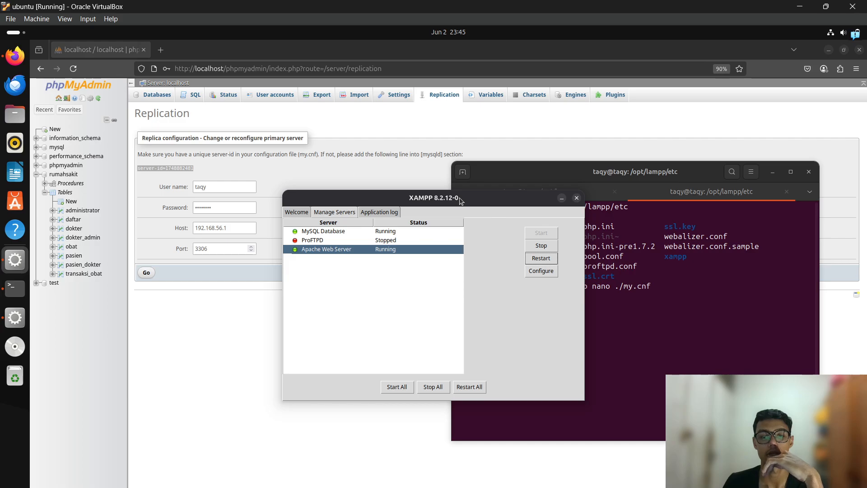
Verify the new replication lines in my.cnf, then submit the replica form's primary server details.
drag(459, 199, 429, 198)
click(620, 283)
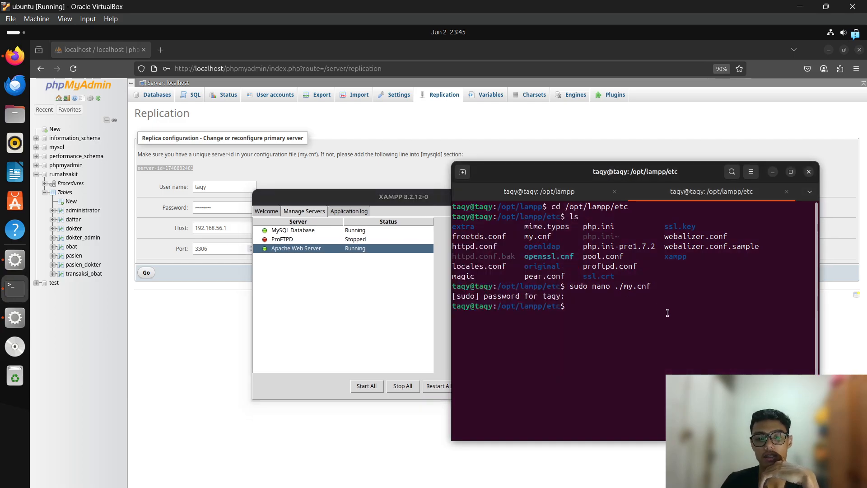
key(Up)
key(Return)
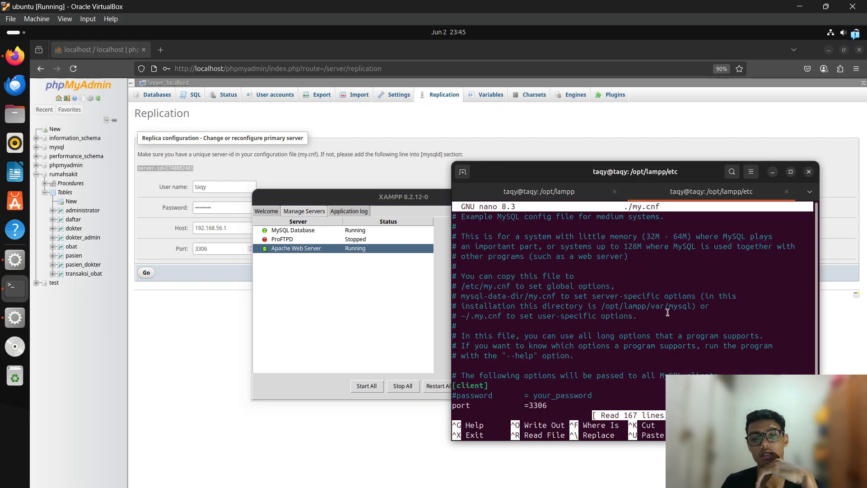
scroll(617, 337, down, 2)
scroll(616, 337, down, 15)
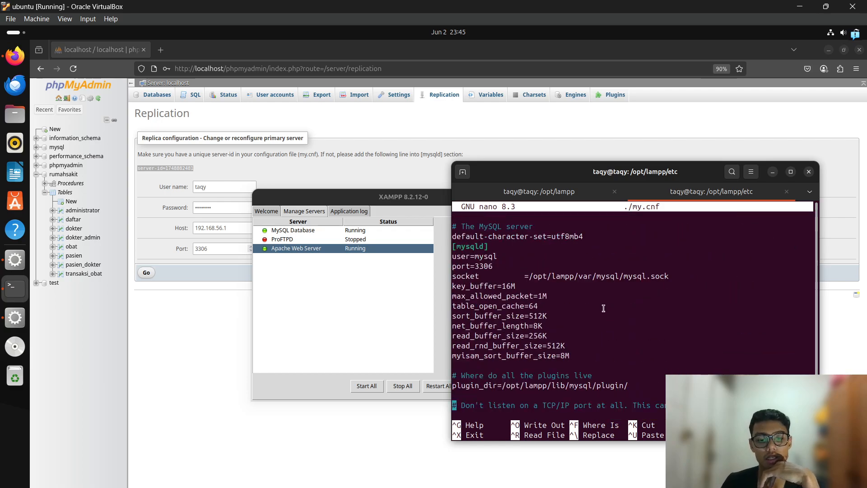
scroll(603, 297, down, 3)
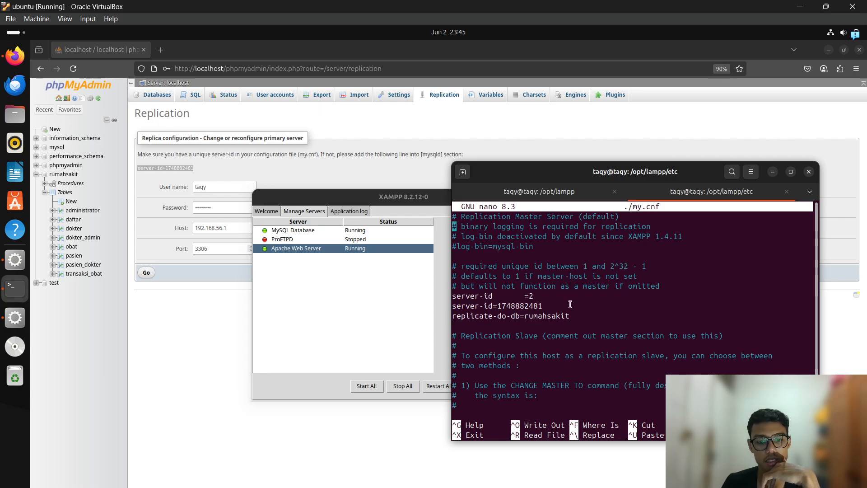
scroll(569, 304, up, 2)
key(ctrl+x)
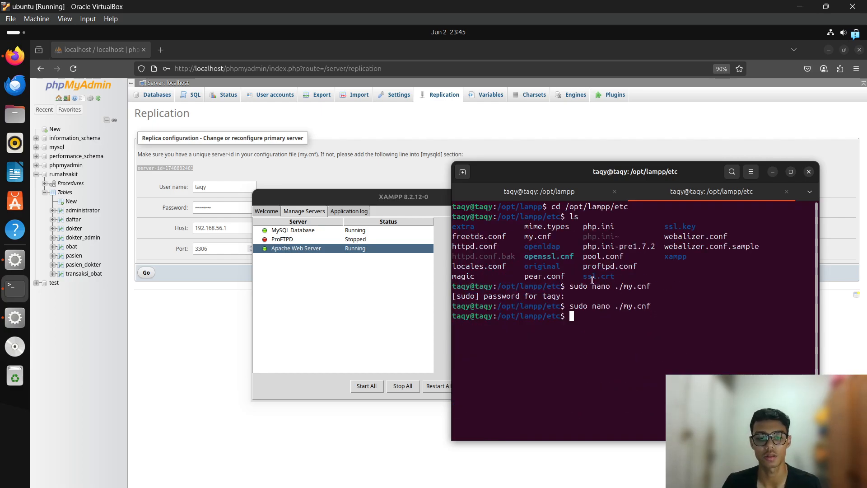
click(211, 321)
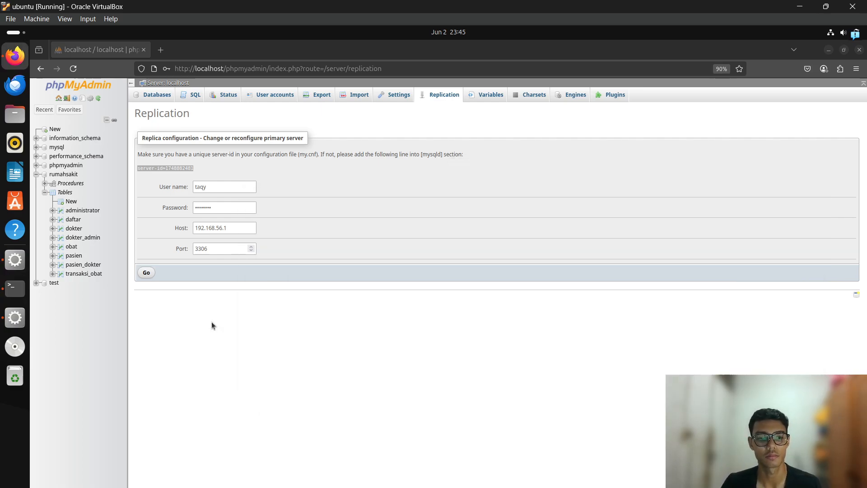
click(146, 273)
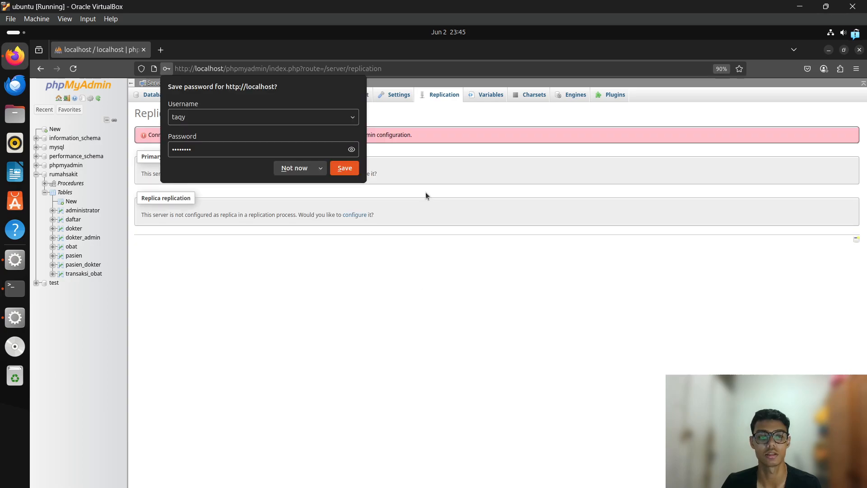
Dismiss Firefox's save-password prompt and read the $cfg['AllowArbitraryServer'] error banner.
click(294, 171)
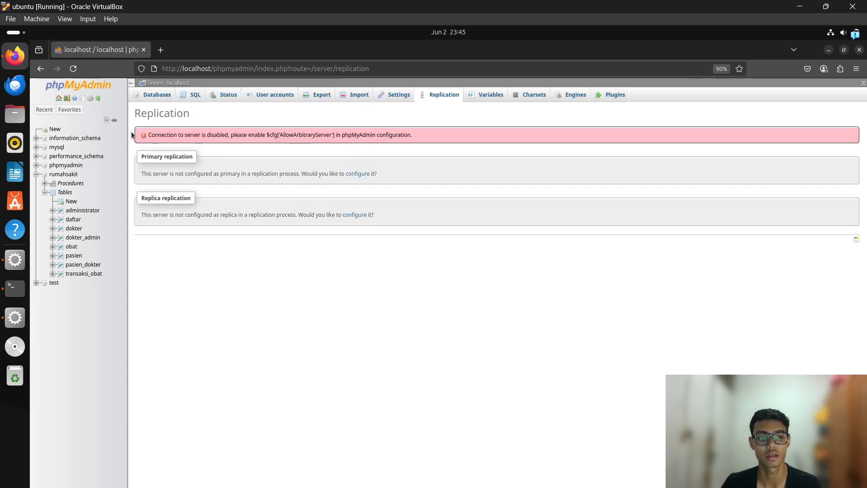
drag(134, 135, 472, 164)
click(270, 151)
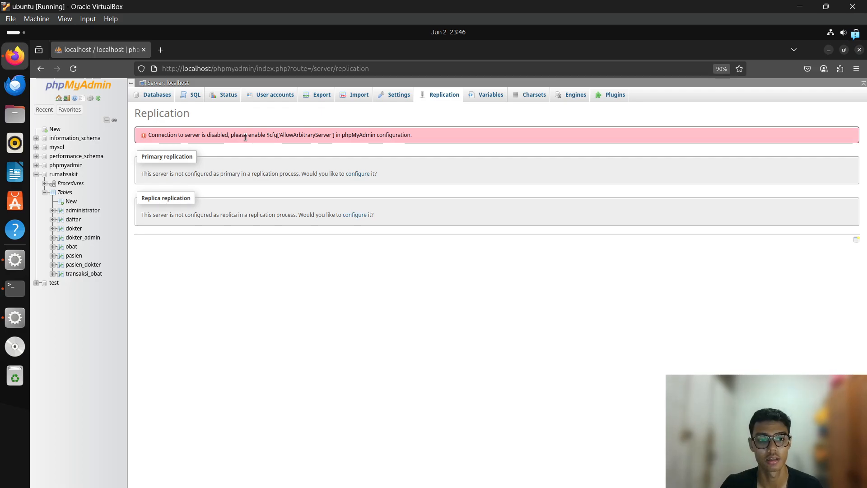
drag(266, 136, 332, 135)
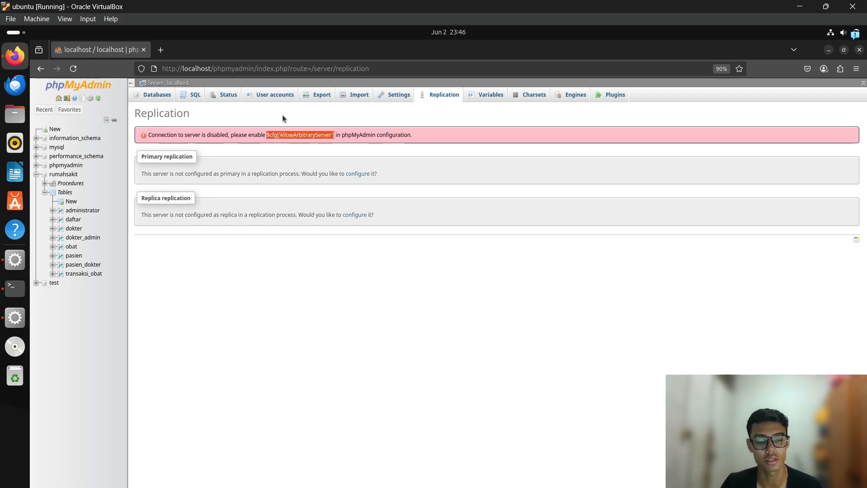
click(335, 148)
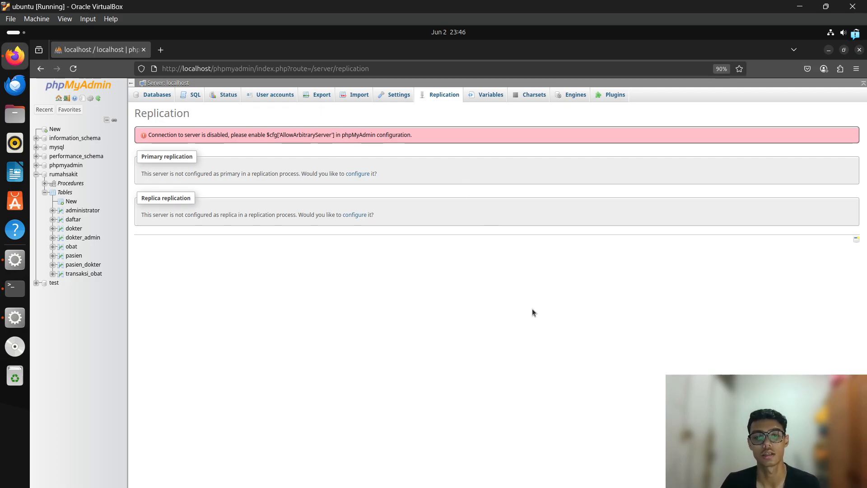
Change into /opt/lampp/phpmyadmin, listing the contents of /opt/lampp and phpmyadmin.
key(alt+Tab)
key(alt+Tab)
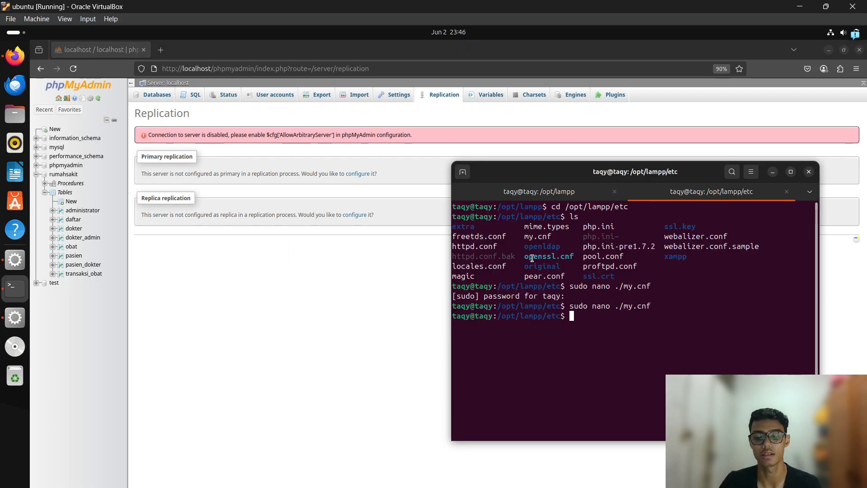
text(cd /op)
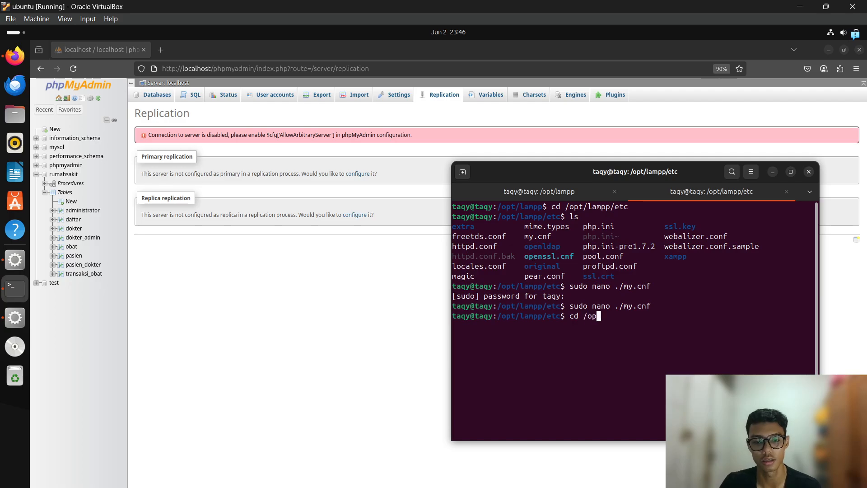
text(t/lampp)
key(Return)
text(ls)
key(Return)
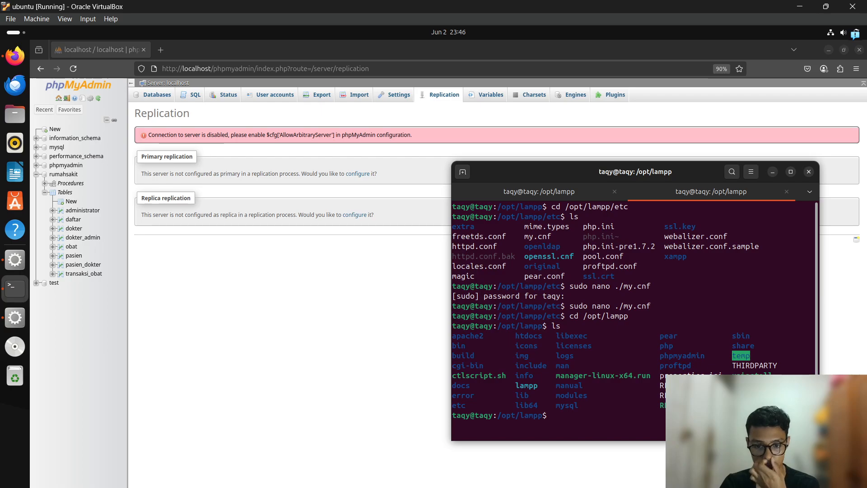
text(cd ph)
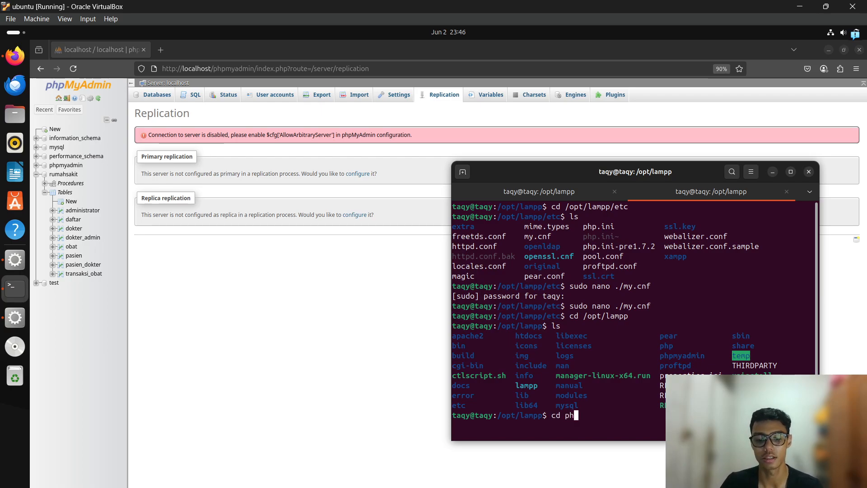
text(pmyadmin)
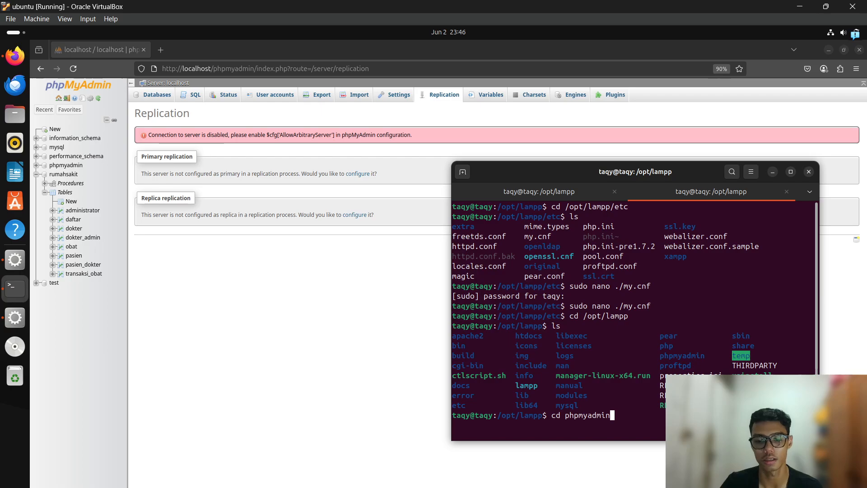
key(Return)
text(ls)
key(Return)
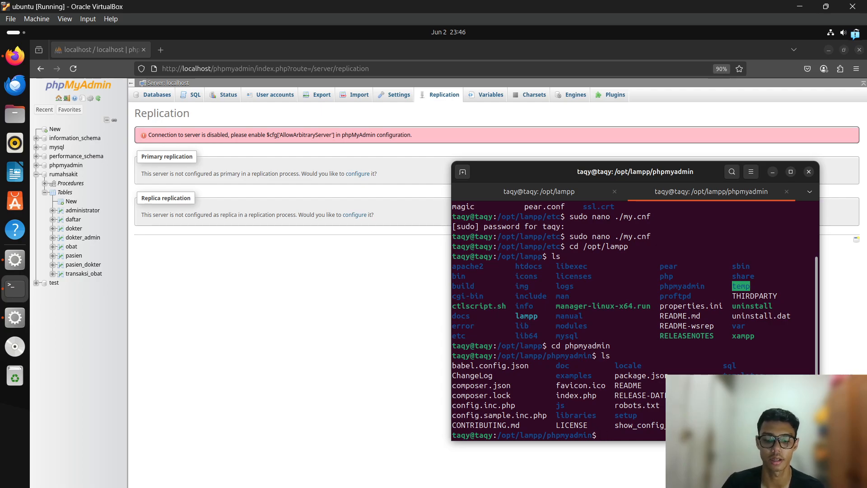
Move into the libraries folder and list it to locate config.default.php.
text(cd)
drag(556, 415, 584, 417)
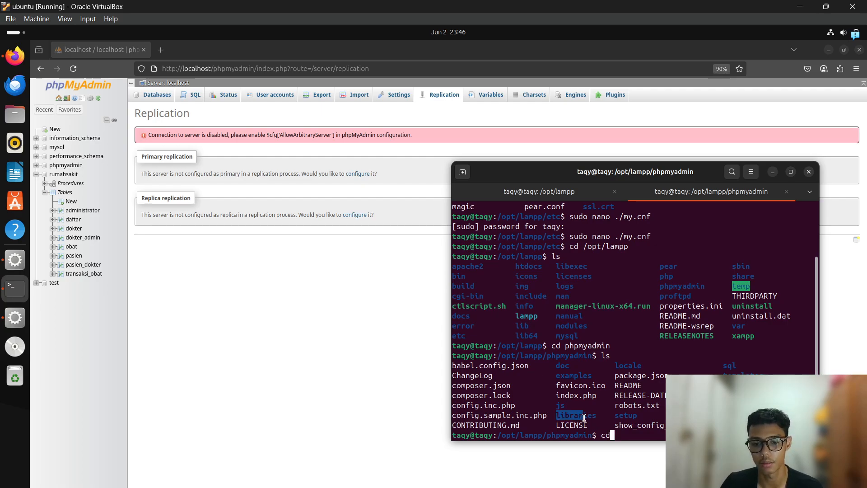
text(libr)
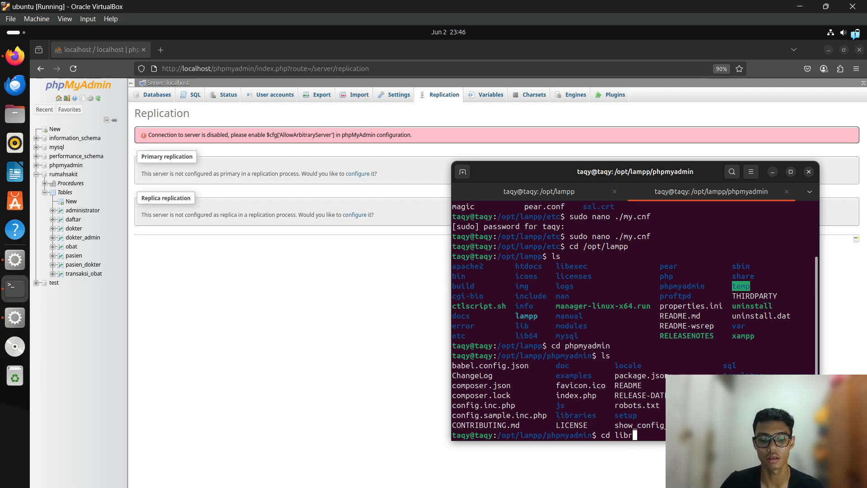
text(aries)
key(Return)
text(ls)
key(Return)
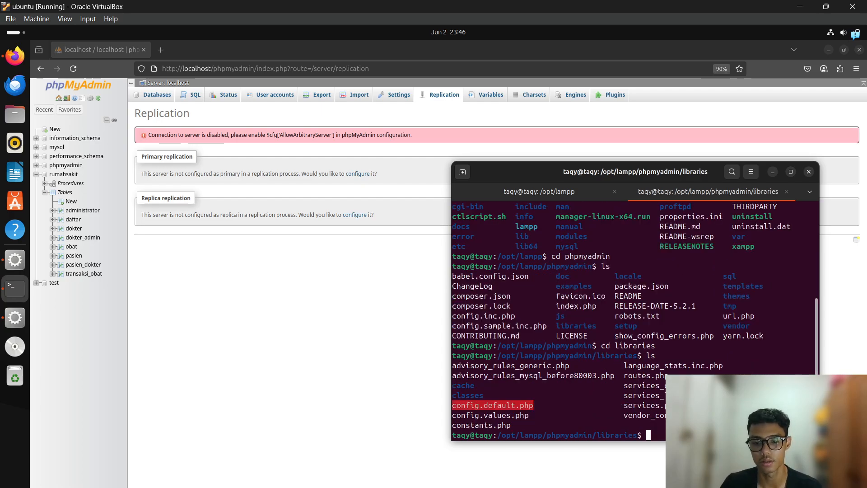
drag(552, 406, 461, 406)
click(558, 411)
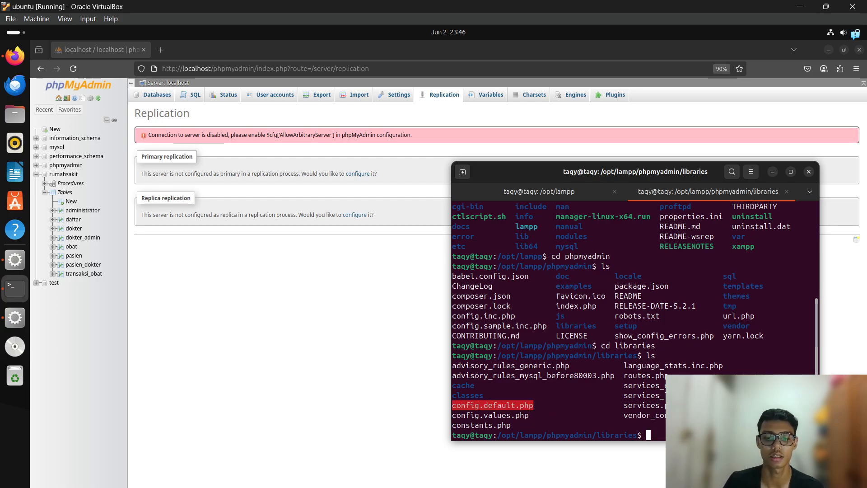
text(sudo)
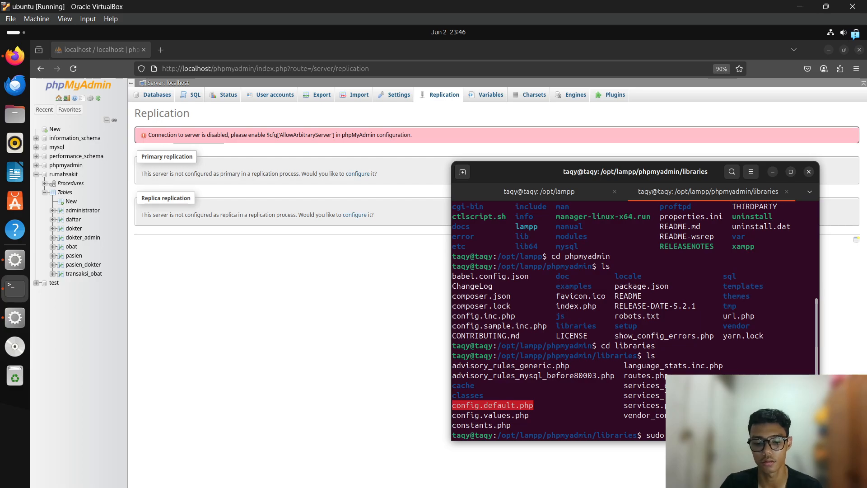
Open config.default.php in nano with sudo and search 'arbitra' to find AllowArbitraryServer.
key(Return)
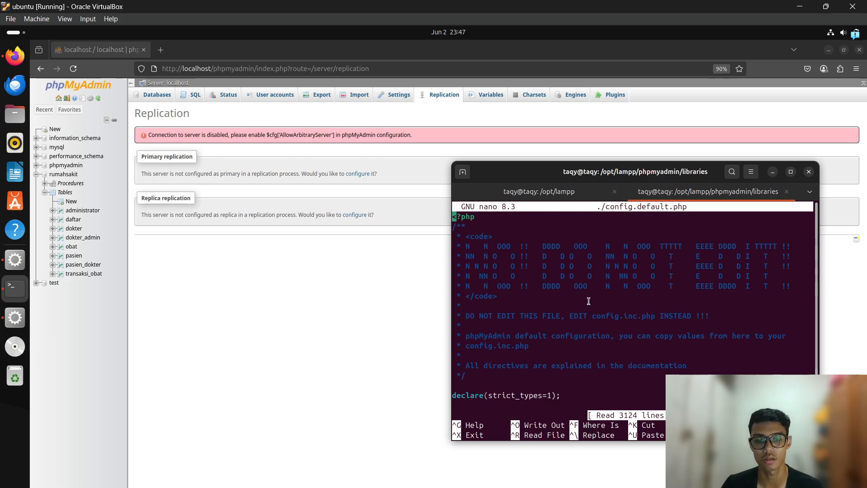
scroll(610, 280, down, 20)
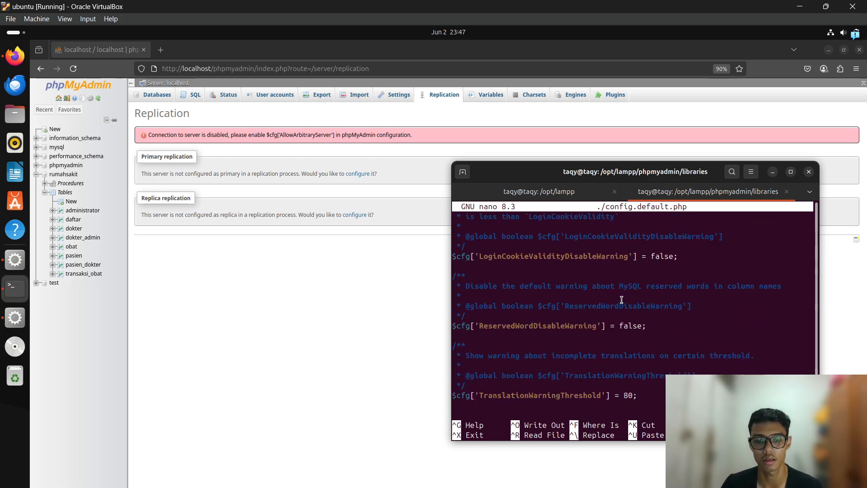
scroll(621, 299, down, 3)
key(ctrl+w)
text(arbitary)
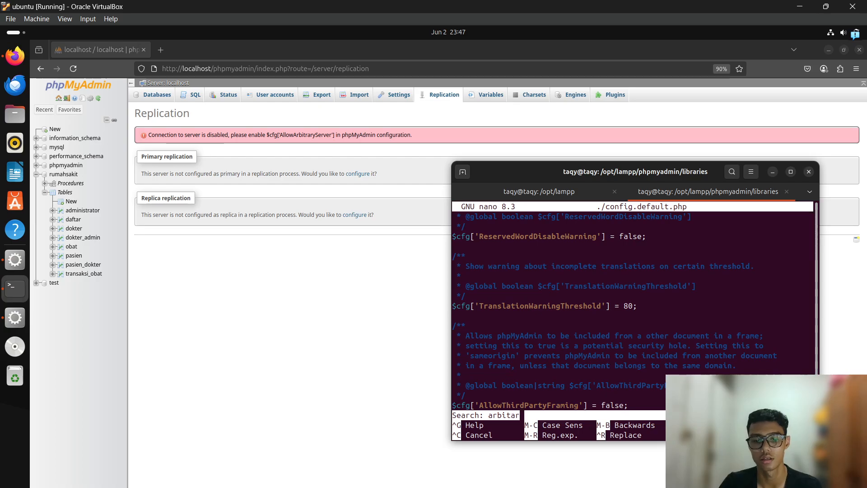
key(Return)
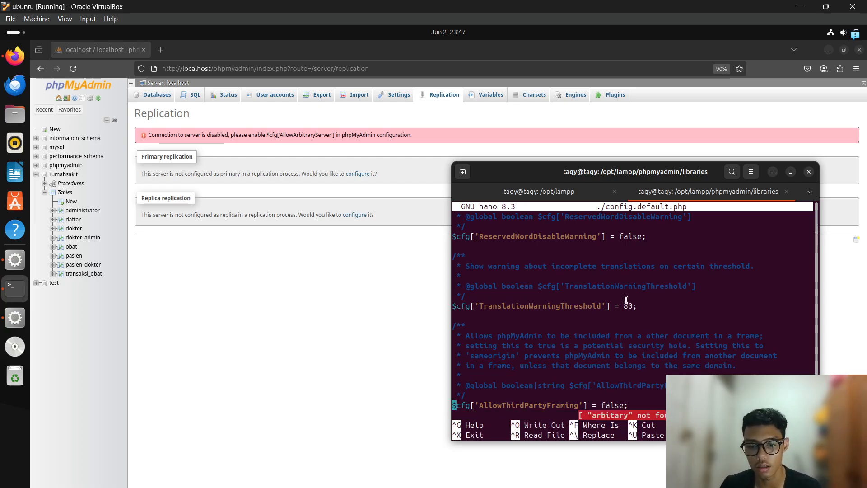
key(ctrl+w)
text(arbitra)
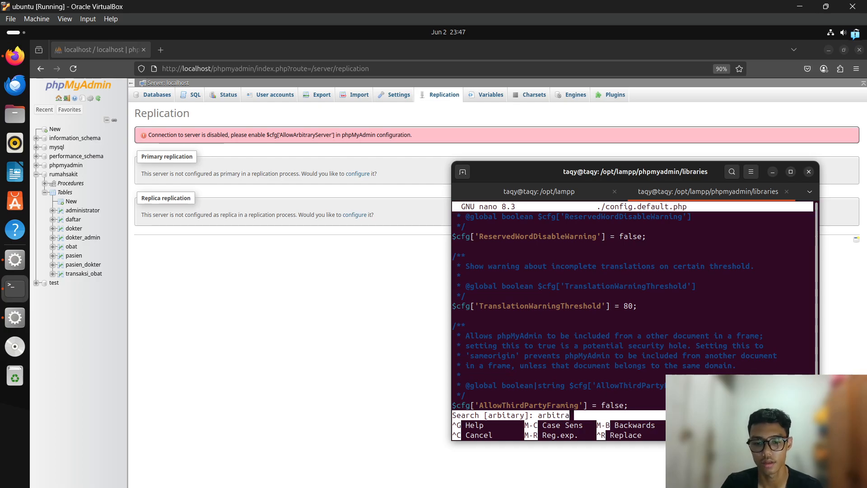
key(Return)
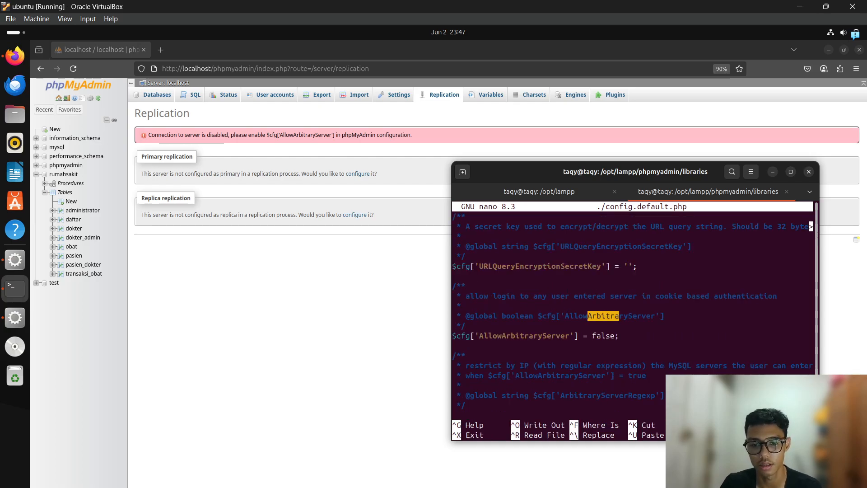
key(Down)
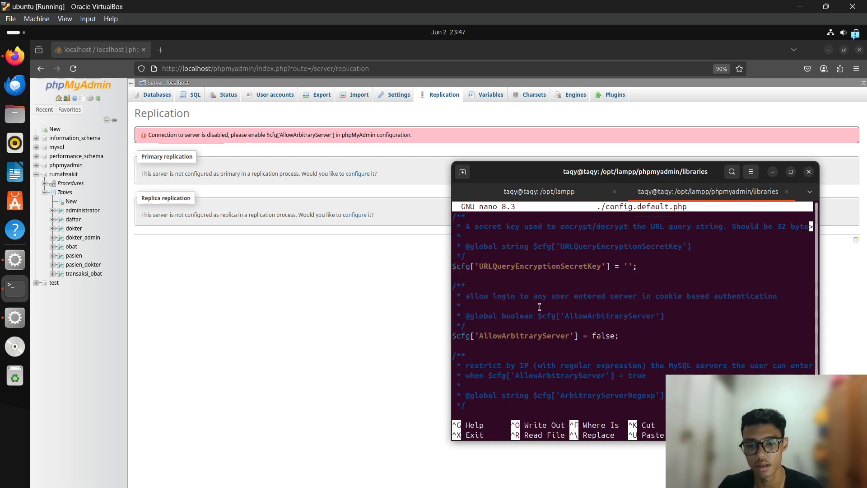
drag(604, 180, 560, 80)
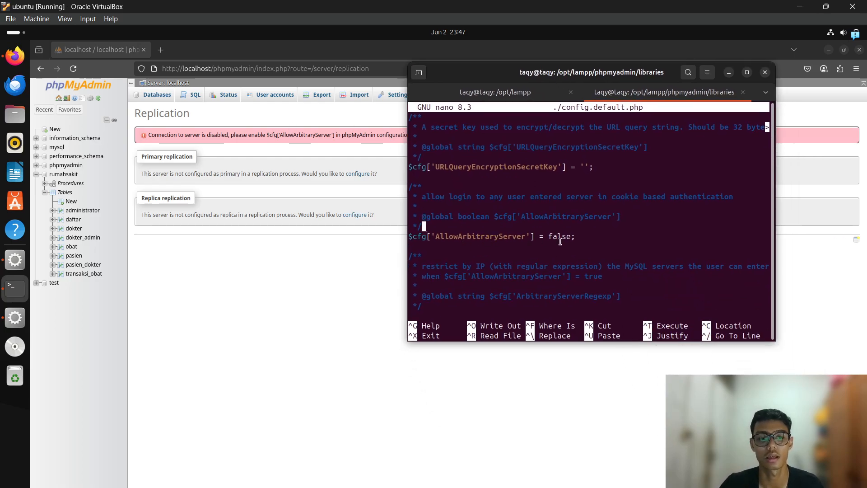
key(Down)
key(Down)
key(Down)
key(Down)
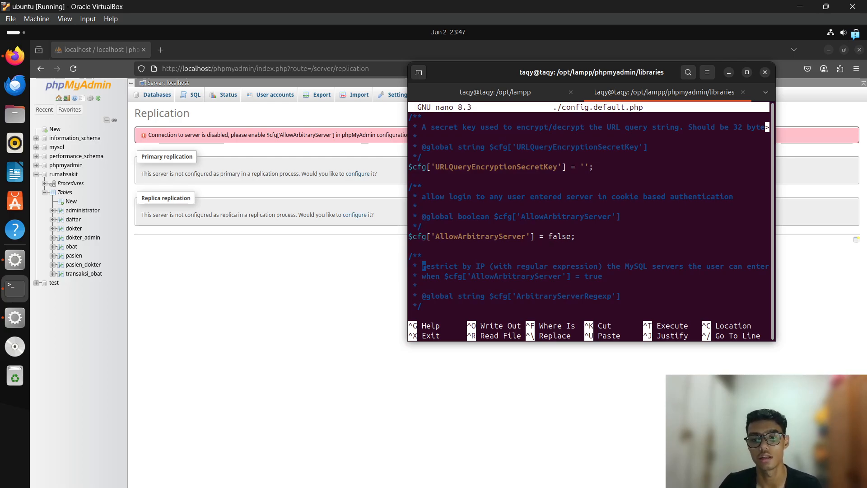
Change AllowArbitraryServer from false to true, save the file and exit nano.
key(ctrl+Left)
key(Right)
key(Right)
key(Right)
key(Right)
key(Right)
key(BackSpace)
key(BackSpace)
key(BackSpace)
key(BackSpace)
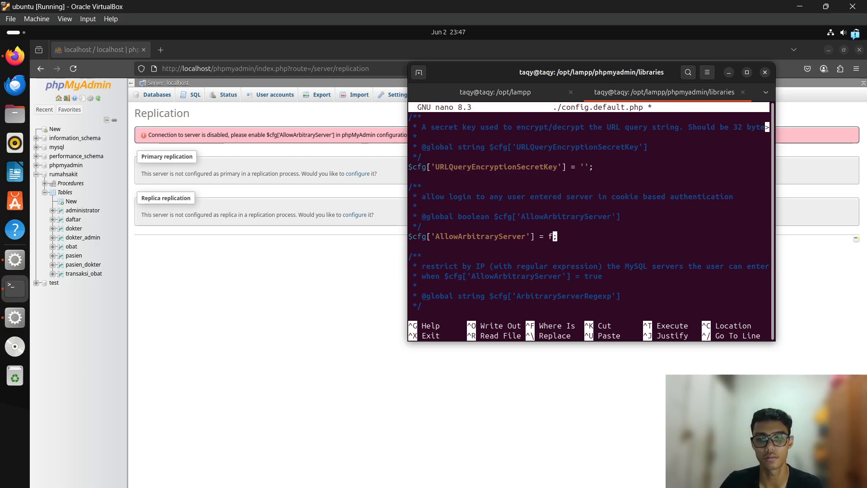
text(true)
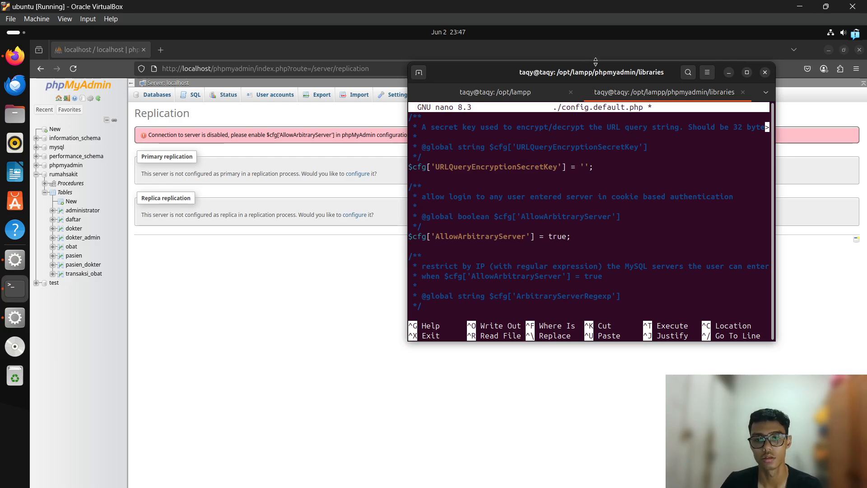
drag(596, 77, 595, 145)
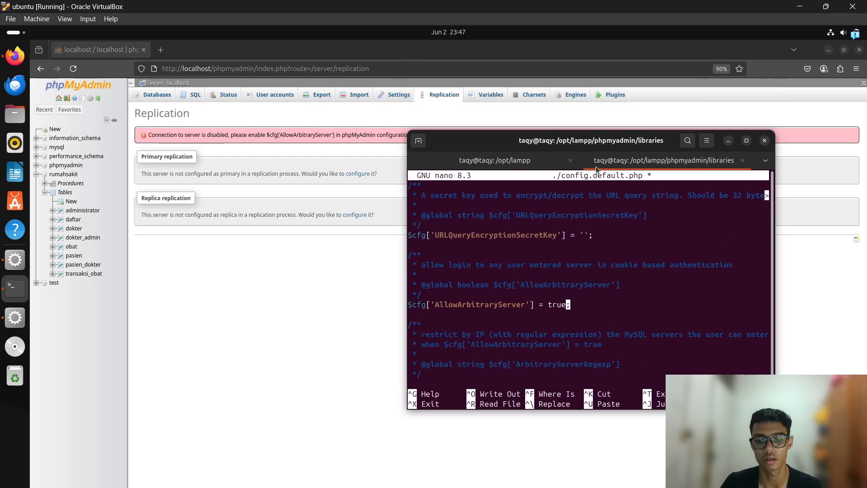
key(ctrl+o)
key(Return)
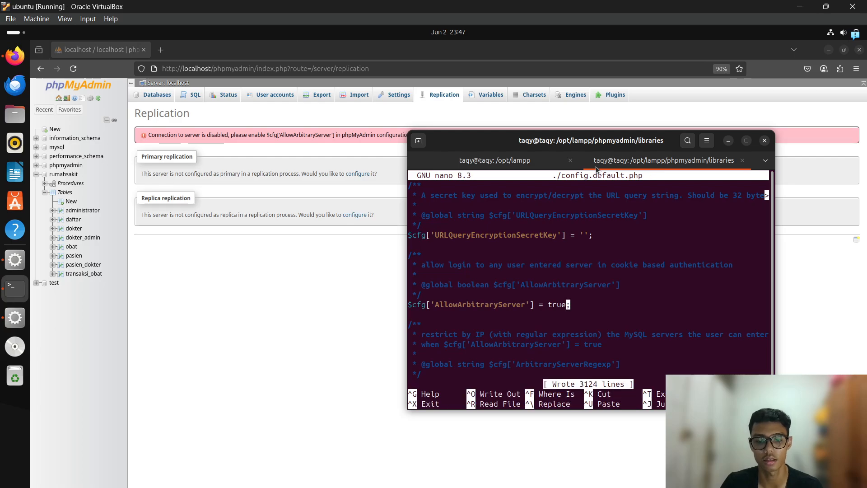
key(ctrl+x)
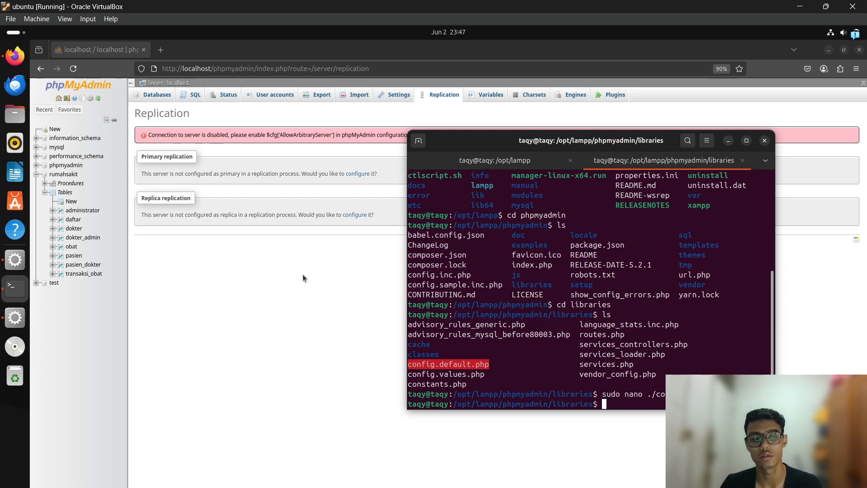
Restart Apache Web Server and then MySQL Database in XAMPP's Manage Servers list.
key(alt+Tab)
key(alt+Tab)
key(alt+Tab)
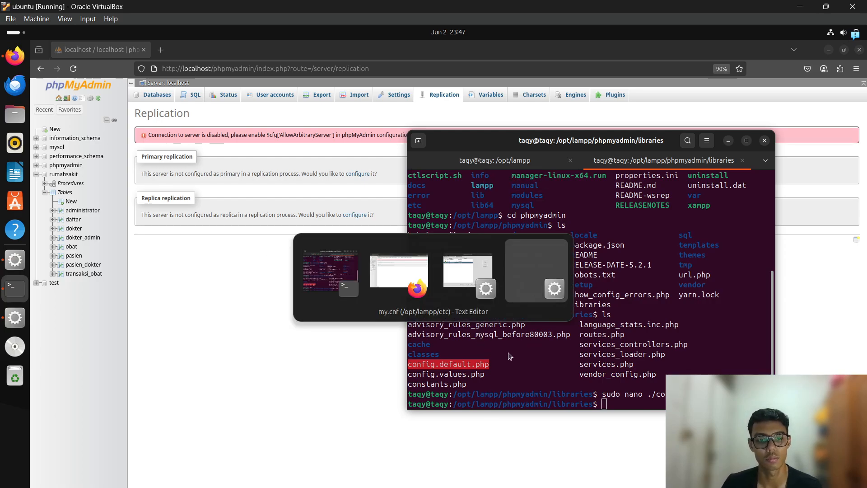
key(alt+shift+Tab)
key(alt+shift+Tab)
key(alt+Tab)
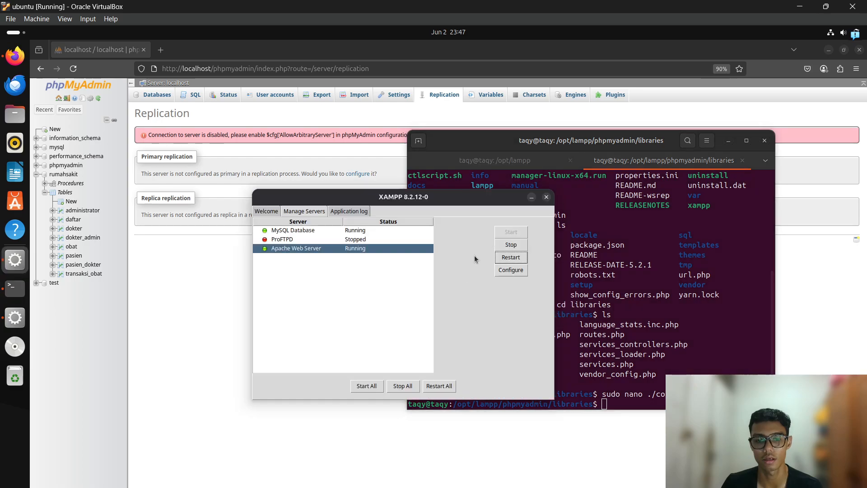
click(510, 257)
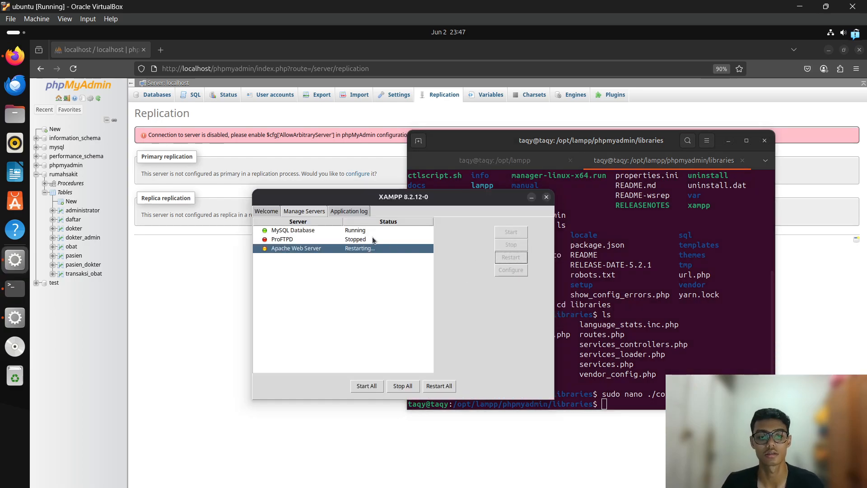
click(369, 231)
click(508, 258)
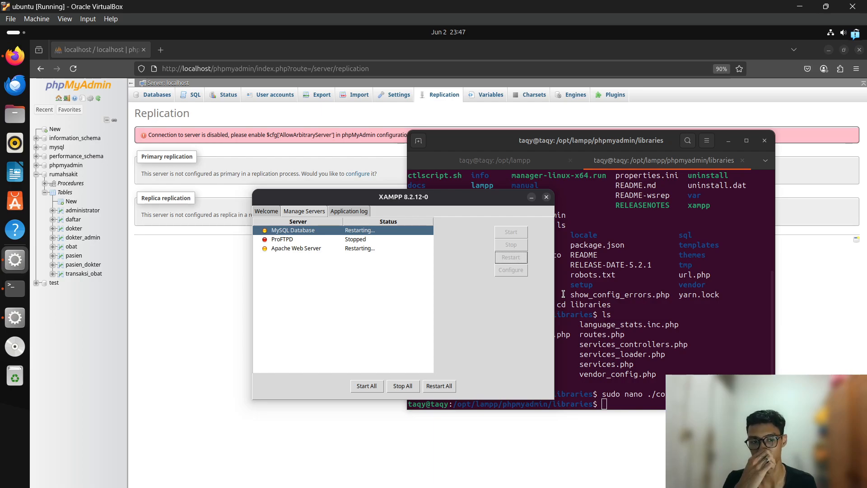
click(655, 396)
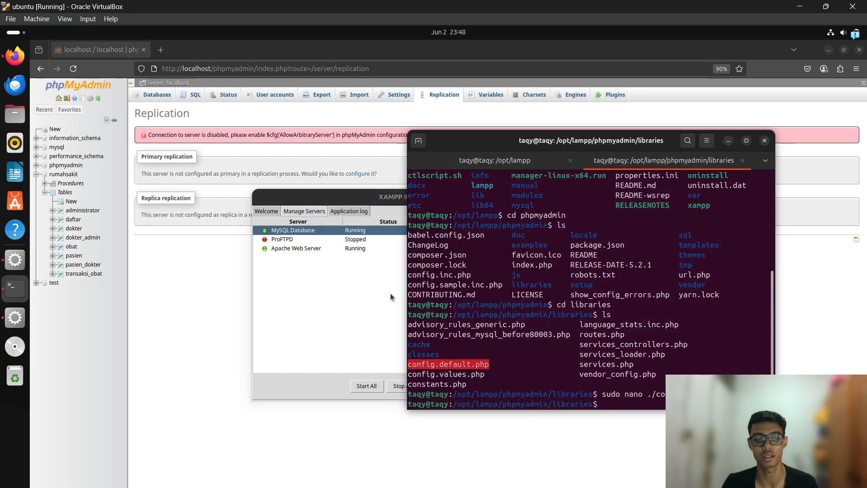
Reopen config.default.php in nano and verify AllowArbitraryServer is set to true.
click(377, 268)
drag(388, 198, 365, 191)
click(650, 396)
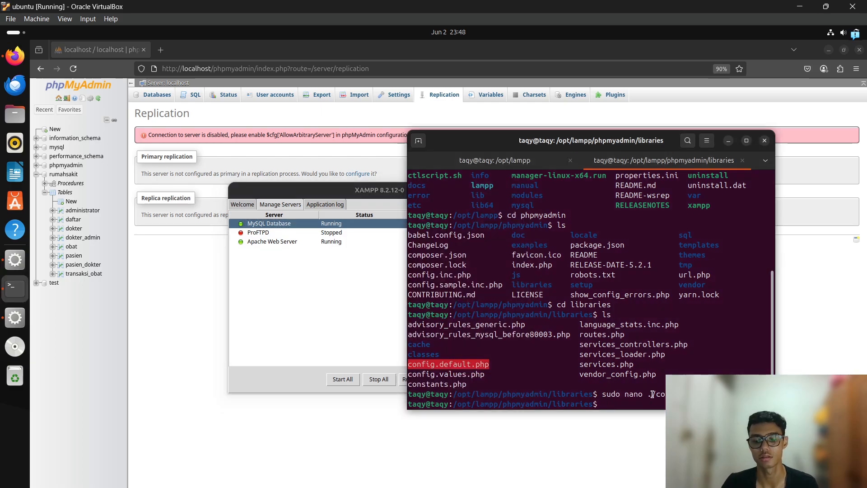
key(Up)
key(Return)
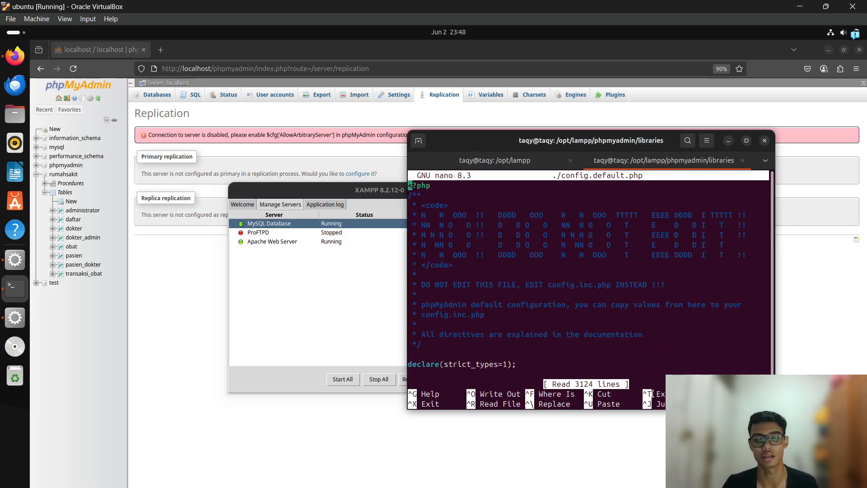
key(Down)
key(ctrl+w)
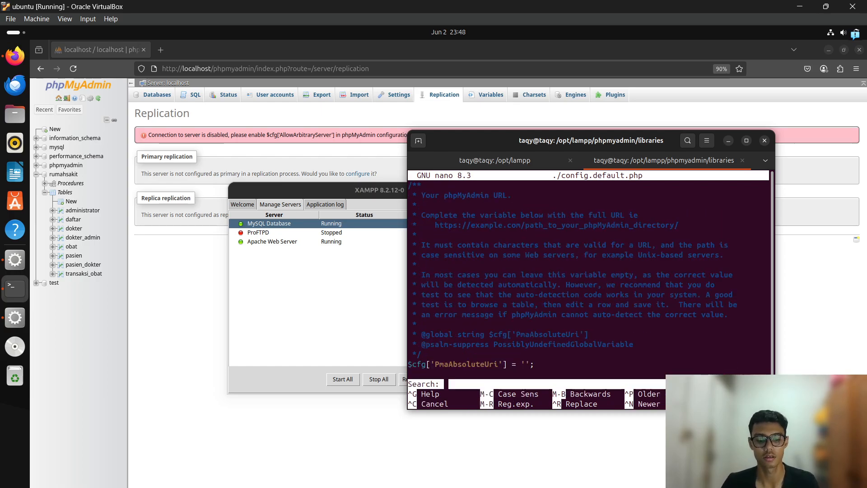
text(arbitra)
key(Return)
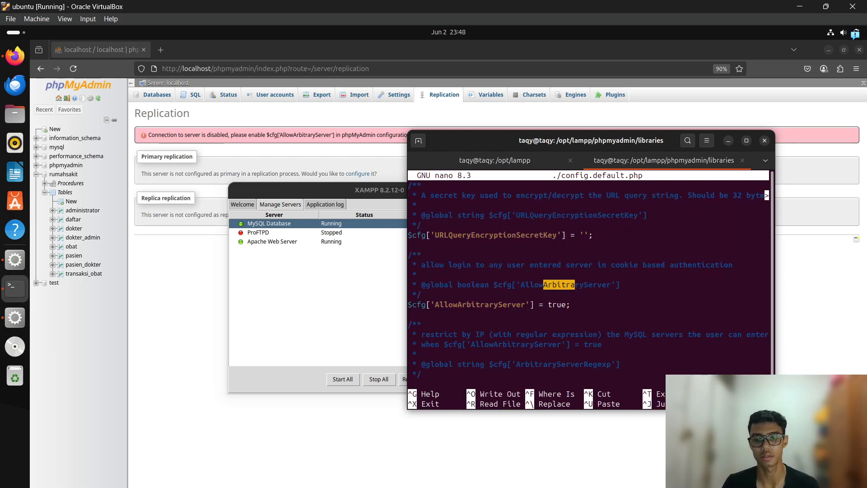
key(Down)
key(Down)
key(ctrl+x)
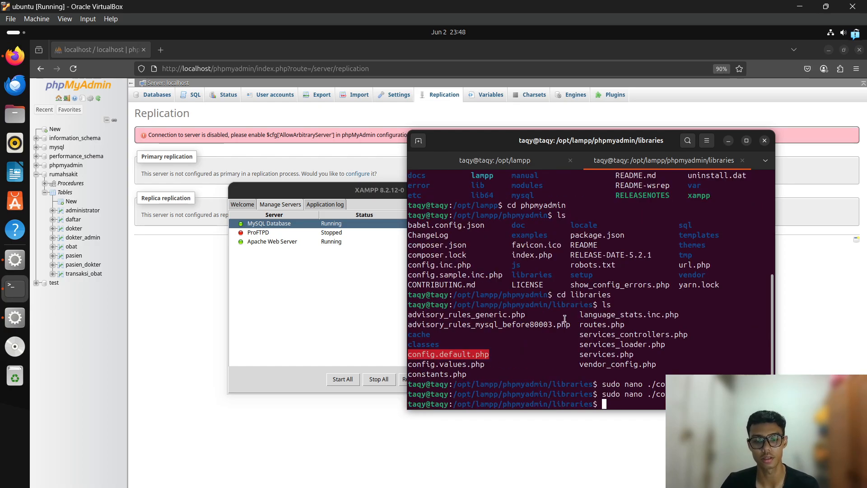
Minimize the XAMPP control panel and review phpMyAdmin's AllowArbitraryServer error message.
click(400, 262)
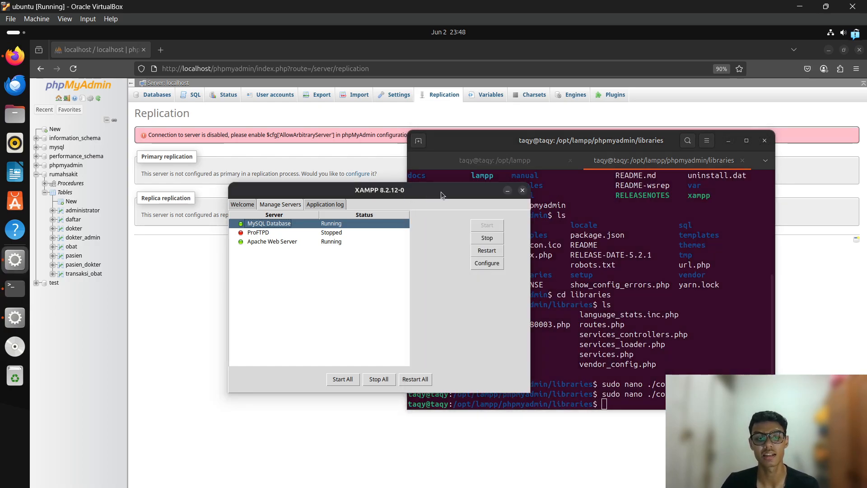
click(509, 190)
click(343, 136)
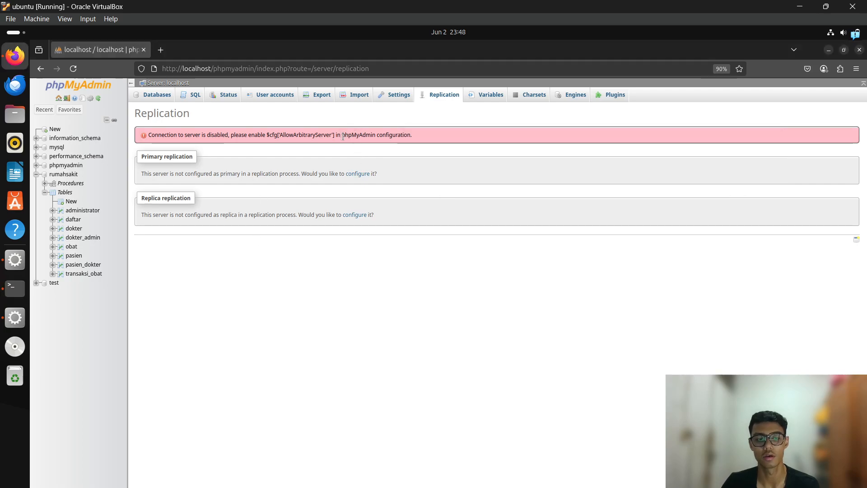
drag(430, 135, 166, 134)
click(411, 280)
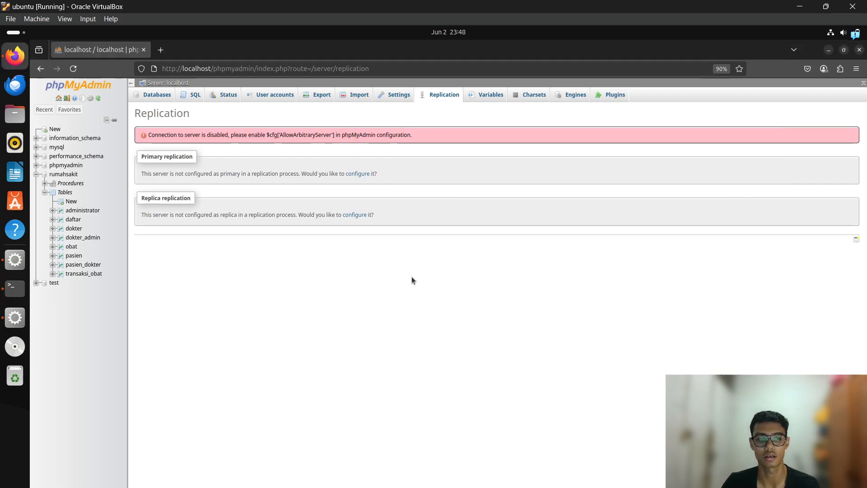
key(alt+Tab)
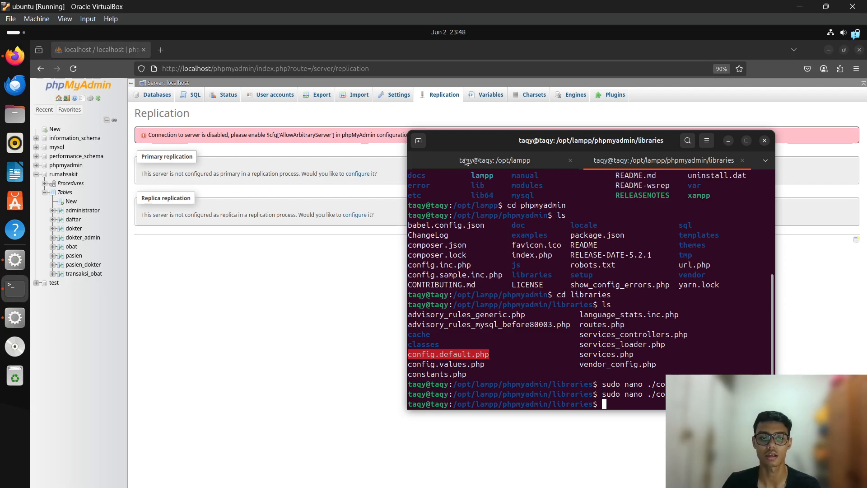
text(cd )
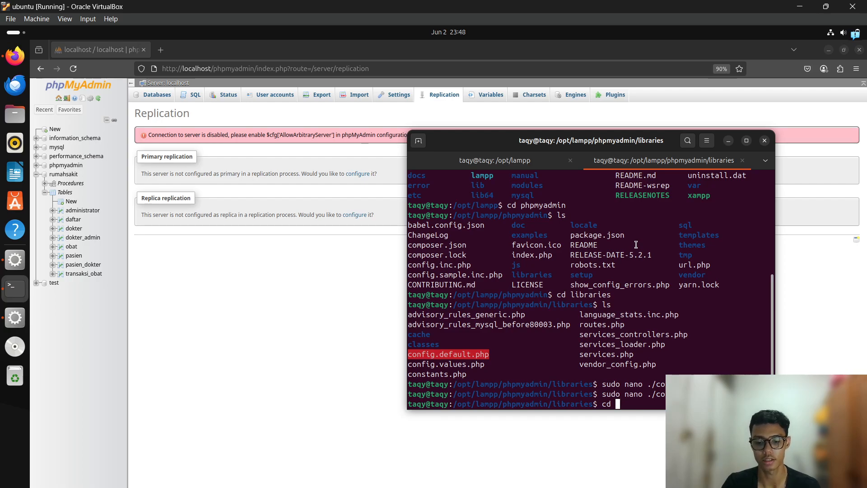
text(/)
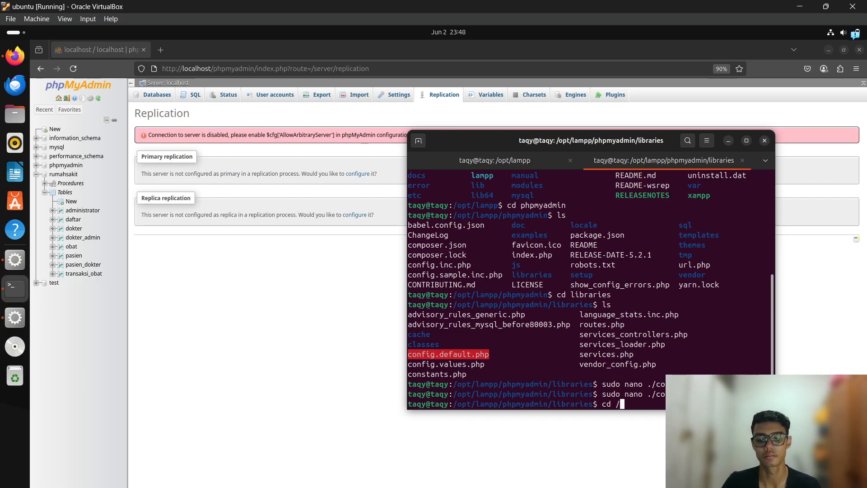
text(opt)
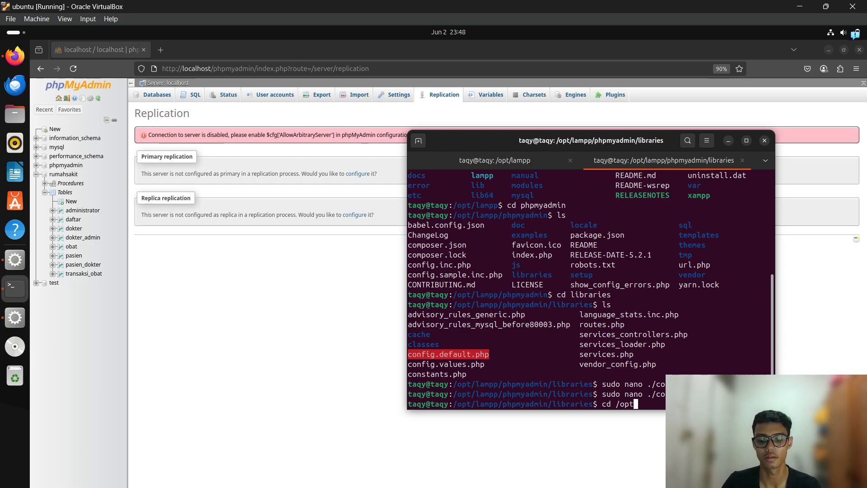
text(/lampp)
Go to /opt/lampp/bin and start the MariaDB client with 'sudo ./mysql -u root'.
key(Return)
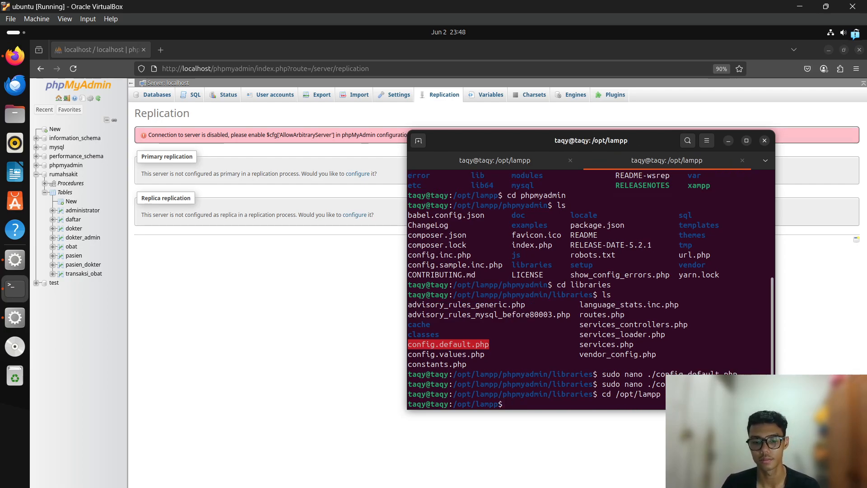
text(ls)
key(Return)
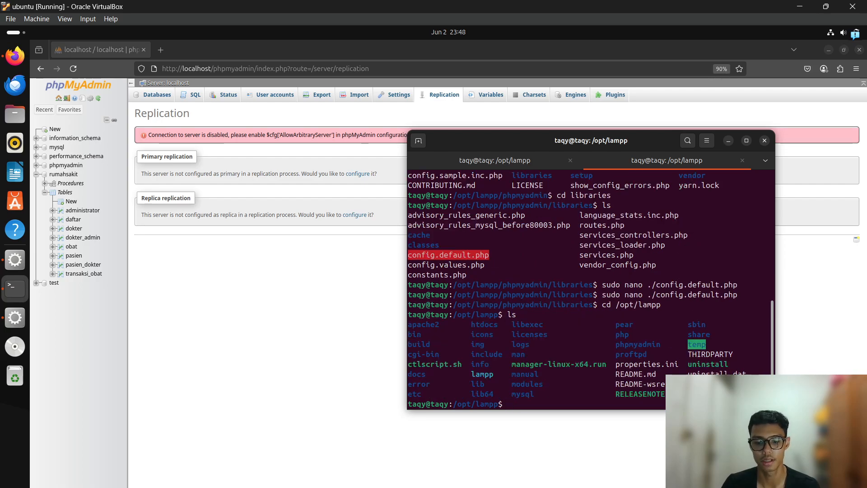
text(cd bin)
key(Return)
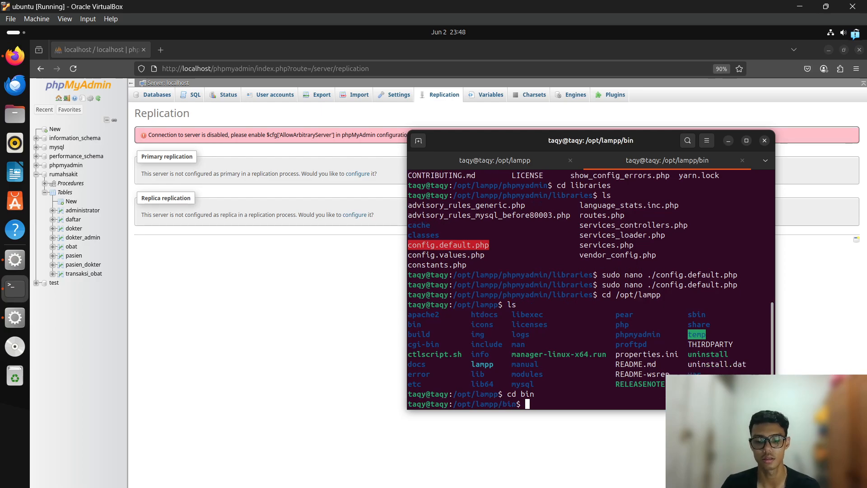
text(ls)
key(Return)
scroll(619, 290, up, 5)
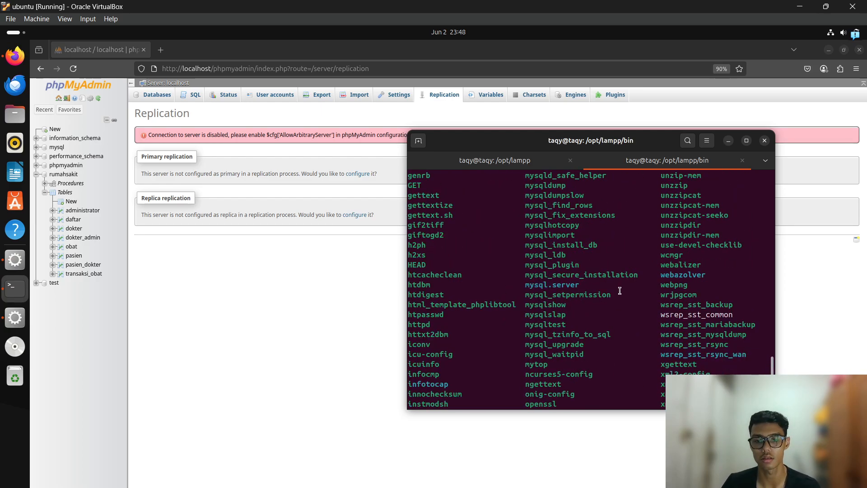
scroll(619, 290, down, 5)
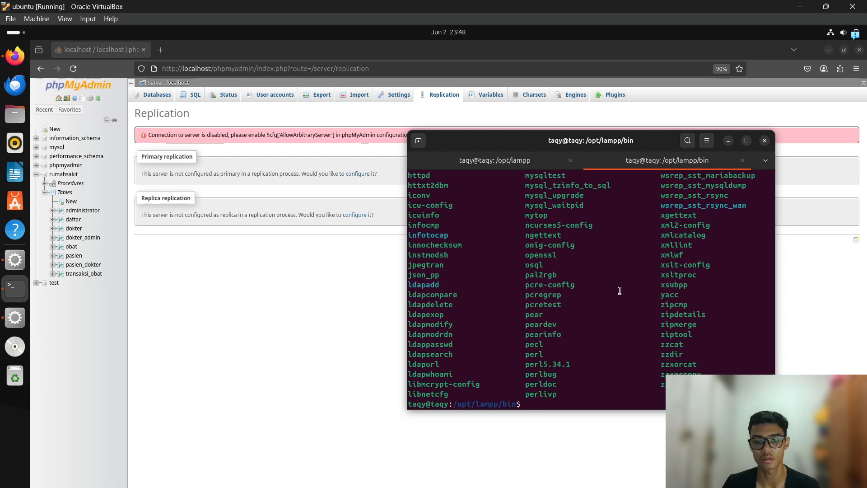
text(sudo )
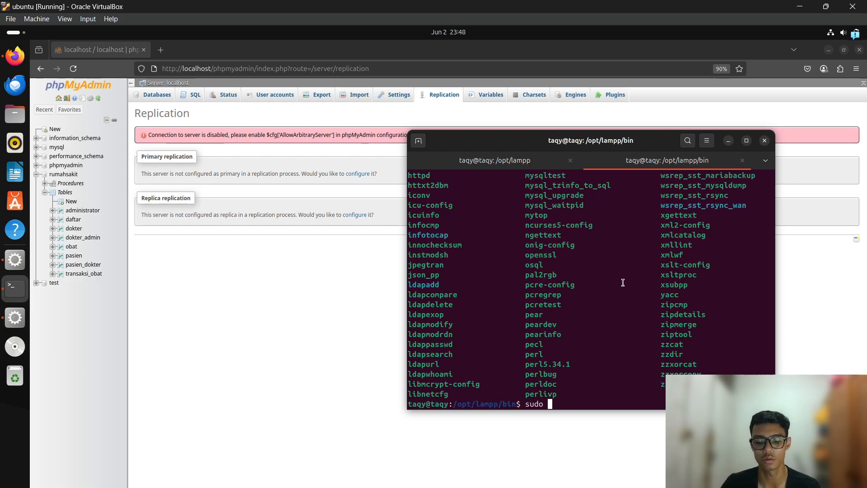
text(./mysql)
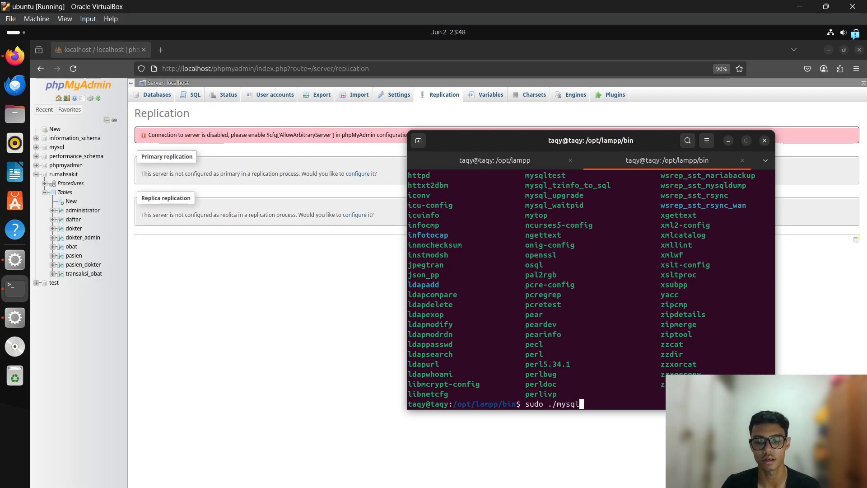
text( -u root)
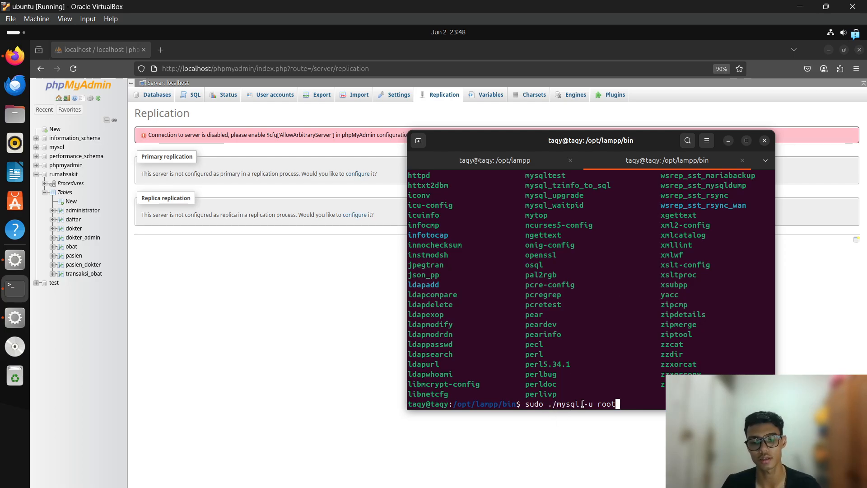
key(Return)
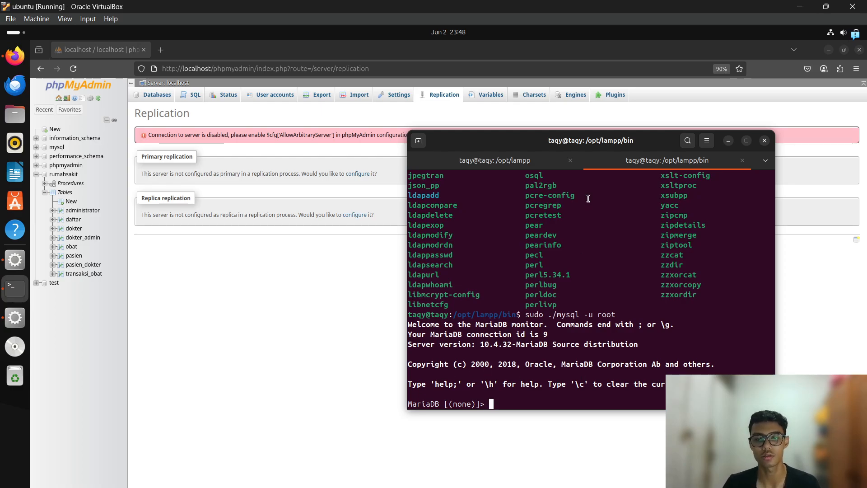
Resize the terminal window and list the server's databases with 'show databases;'.
double_click(594, 145)
triple_click(602, 130)
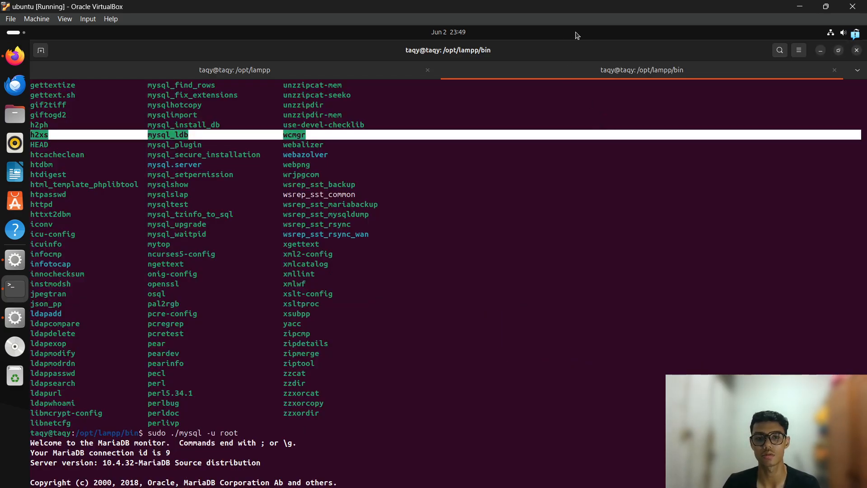
click(839, 51)
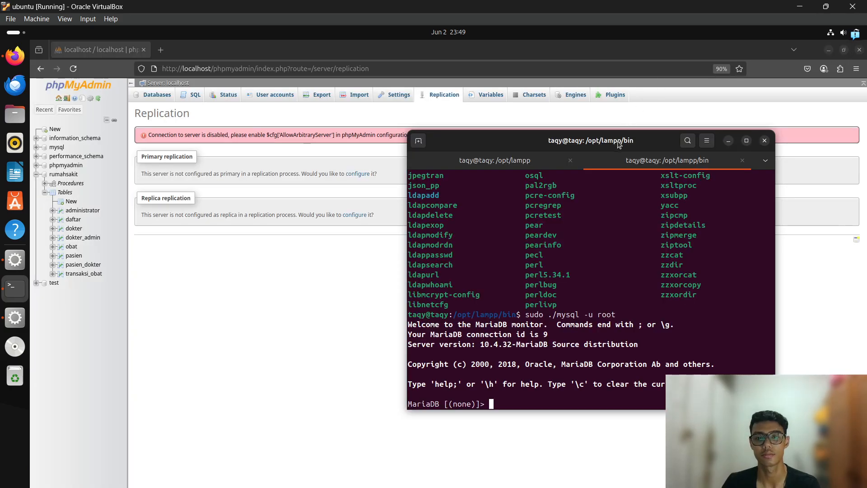
drag(651, 128, 637, 125)
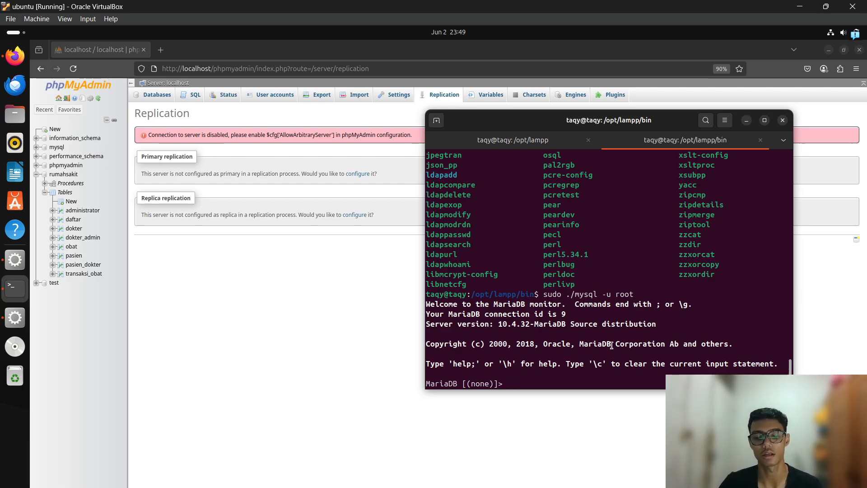
text(show databases;)
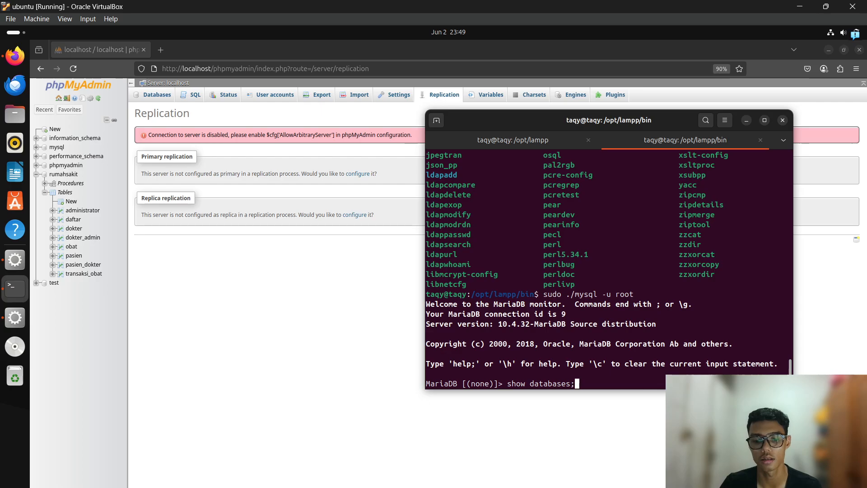
key(Return)
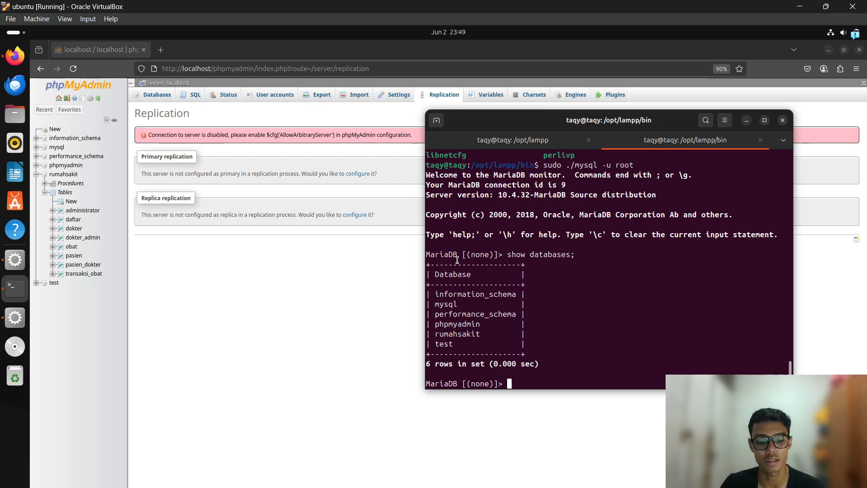
Run 'show status slave;', which fails with ERROR 1064, then clear the prompt.
text(s)
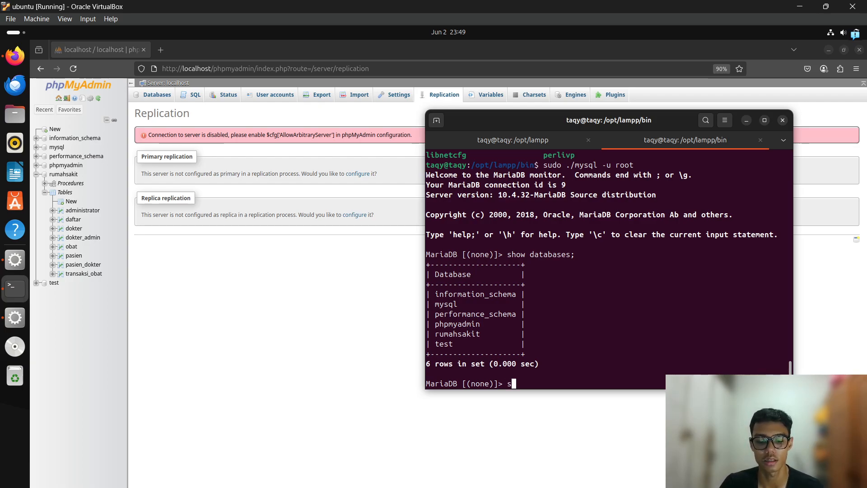
text(how stat)
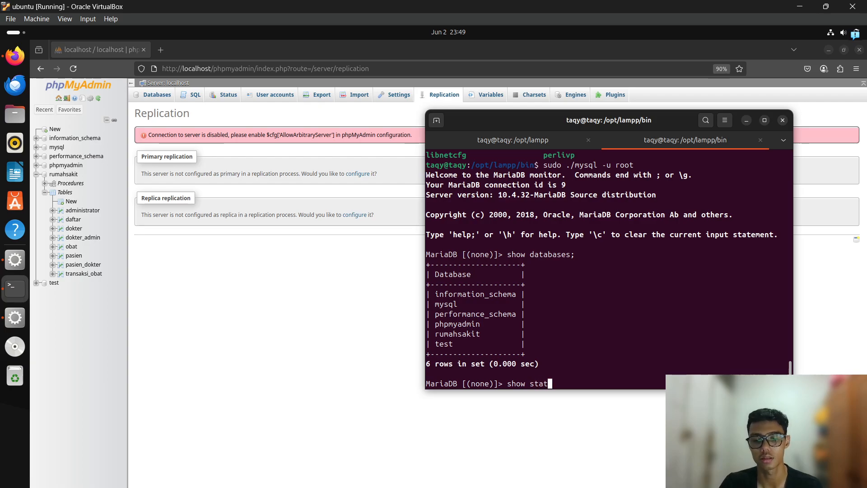
text(us slave;)
key(Return)
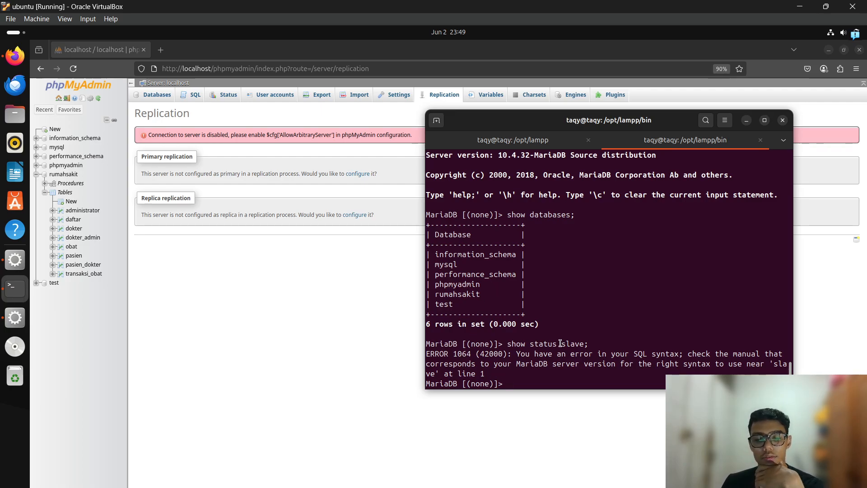
drag(564, 344, 588, 344)
click(568, 379)
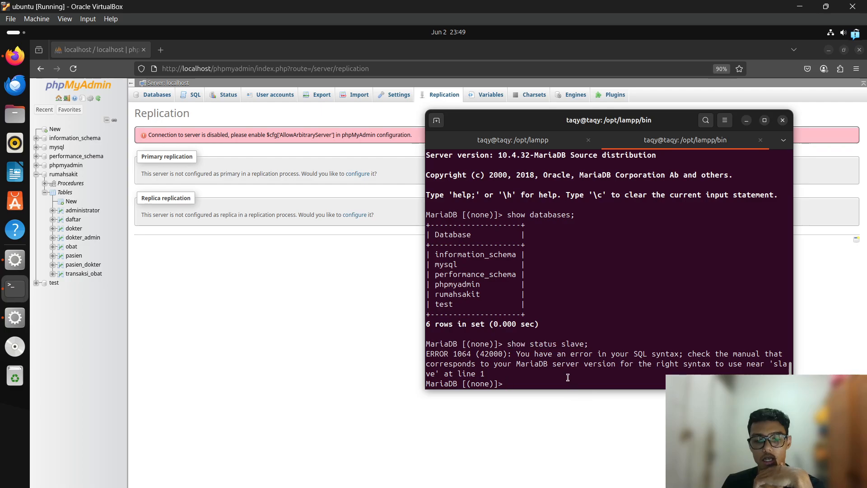
text(stop slave;)
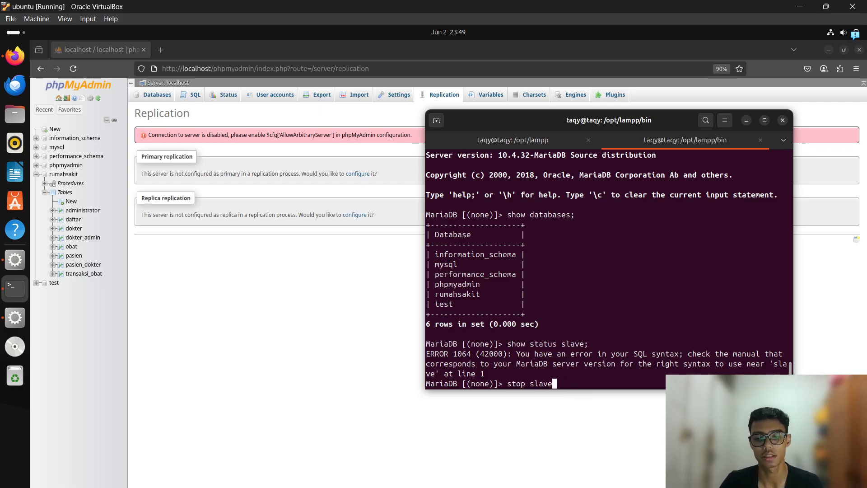
key(BackSpace)
key(BackSpace)
key(BackSpace)
key(BackSpace)
key(BackSpace)
key(BackSpace)
key(BackSpace)
key(BackSpace)
key(BackSpace)
key(BackSpace)
key(BackSpace)
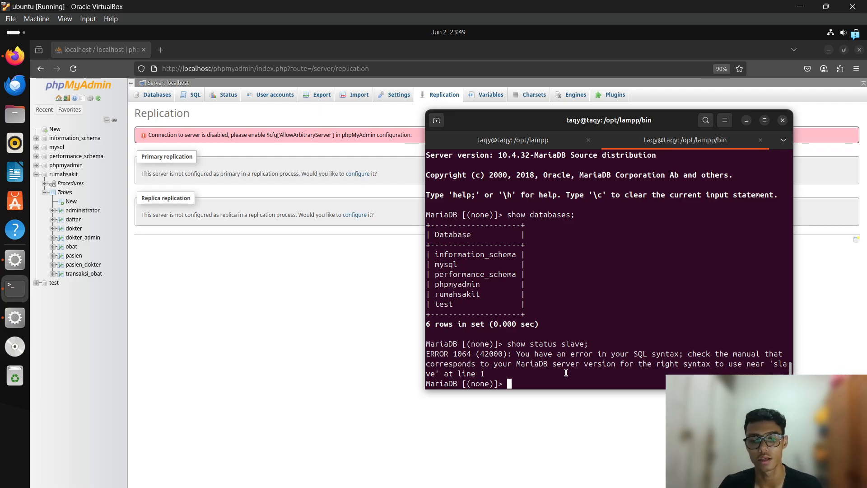
key(Up)
key(Down)
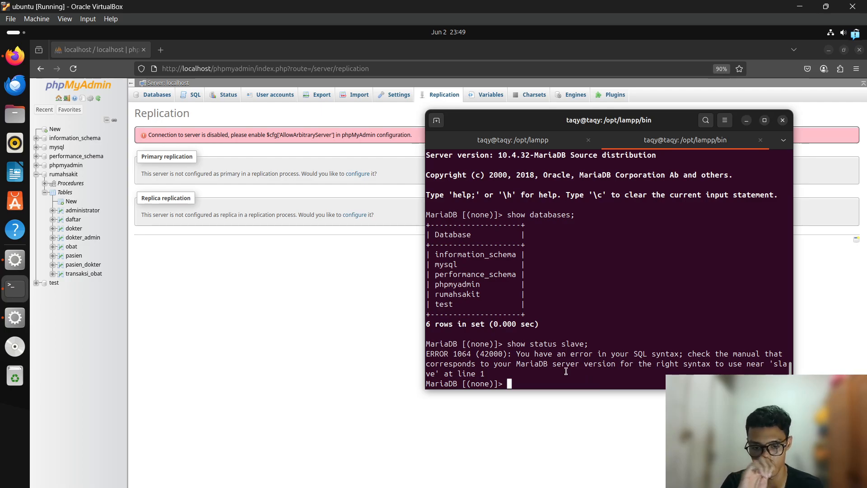
Type CHANGE MASTER TO with MASTER_HOST='192.168.56.1', then start MASTER_USER=''.
text(CHANGE )
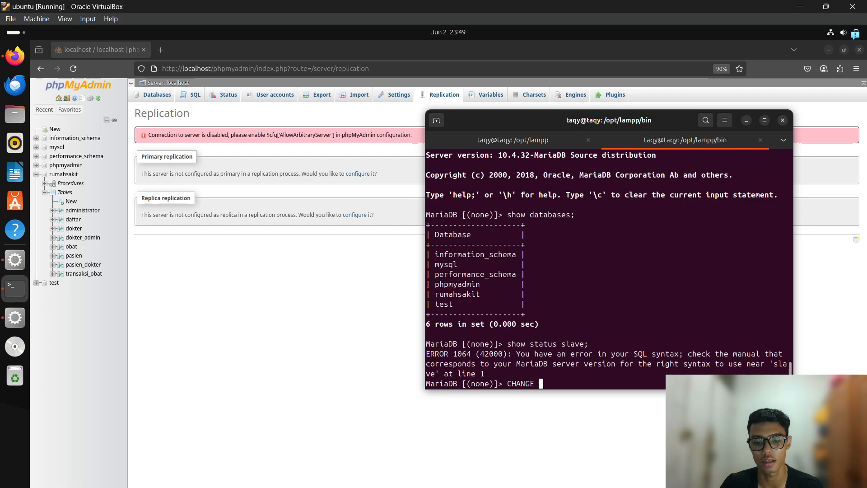
text(MASTER TO)
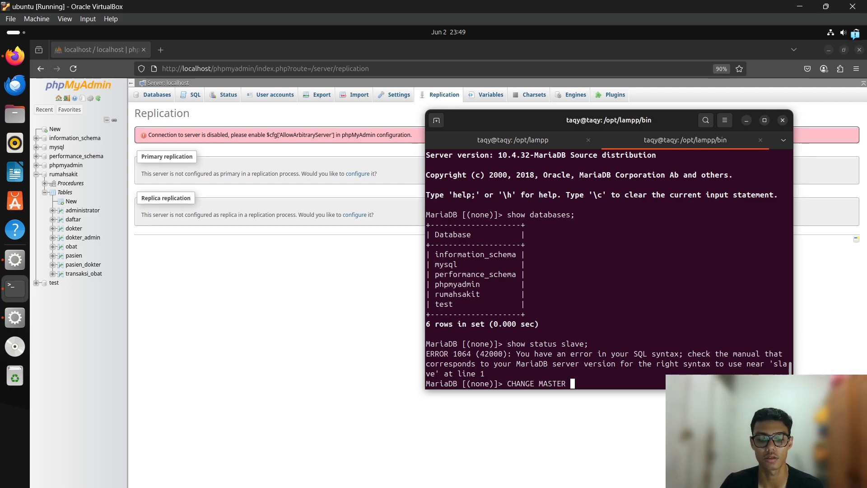
key(Return)
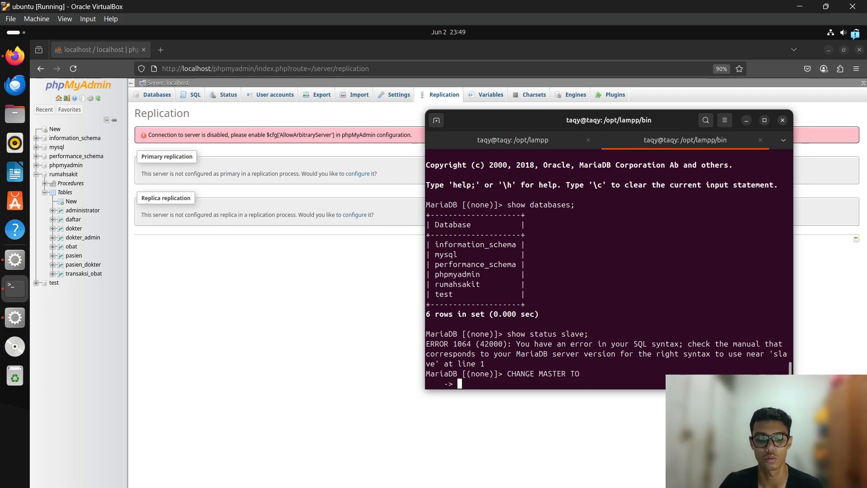
text(MASTER_HOST=)
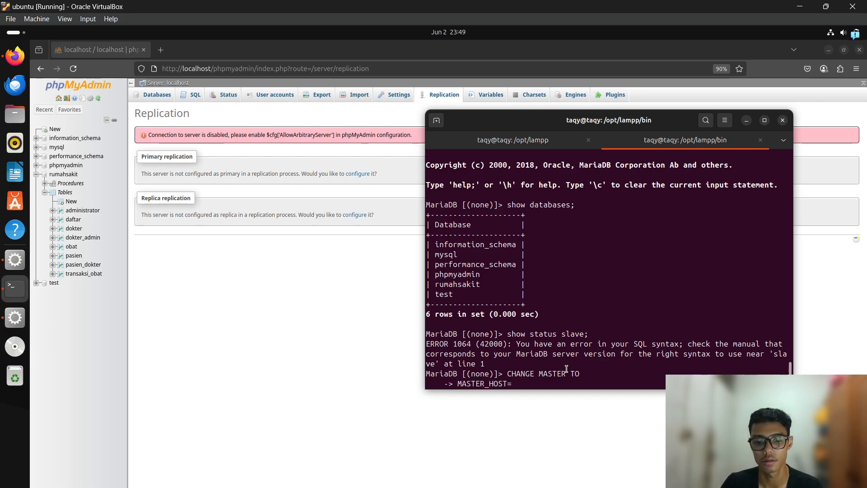
text('')
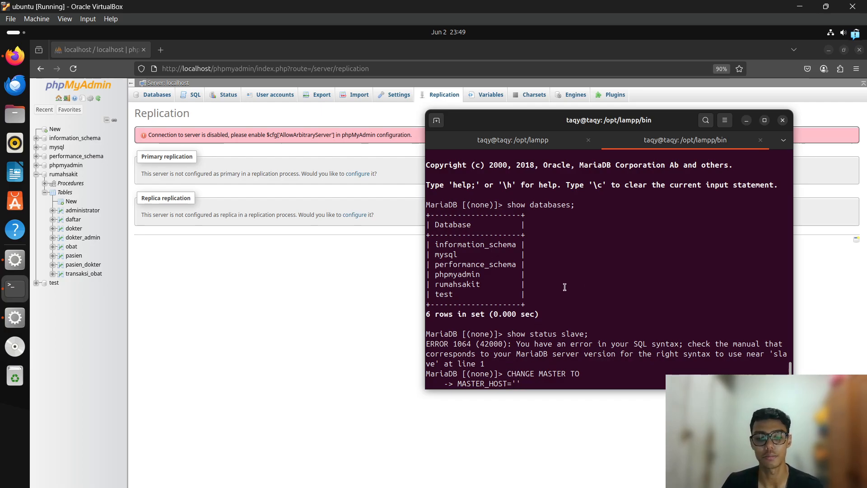
text(192.168)
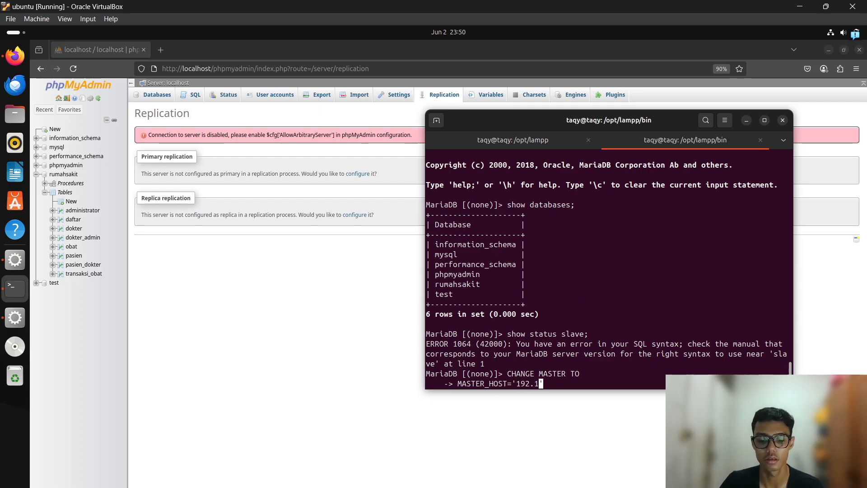
text(.56.)
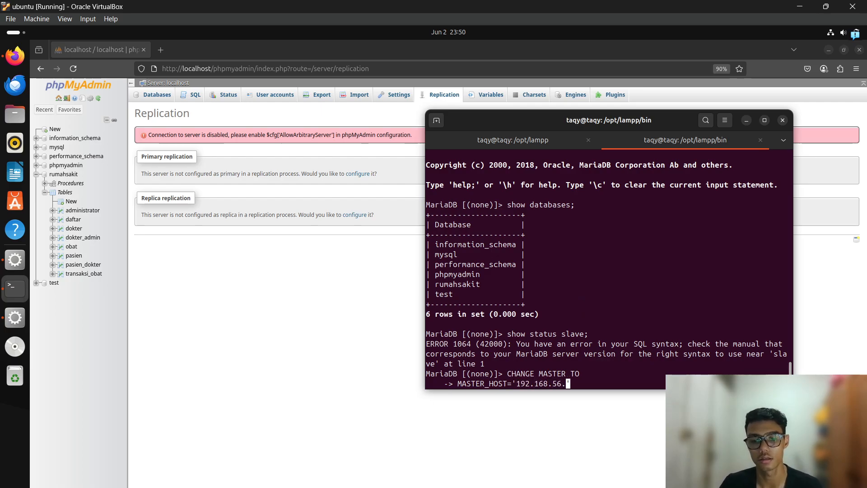
text(10)
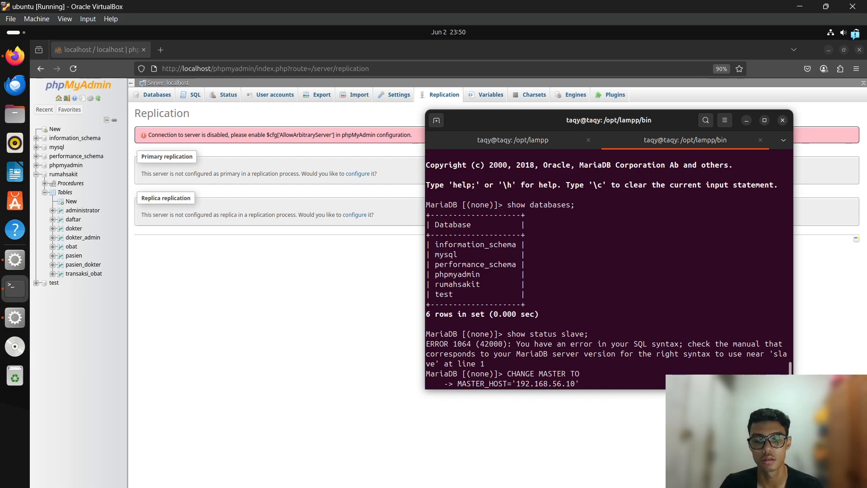
text(4)
key(BackSpace)
key(BackSpace)
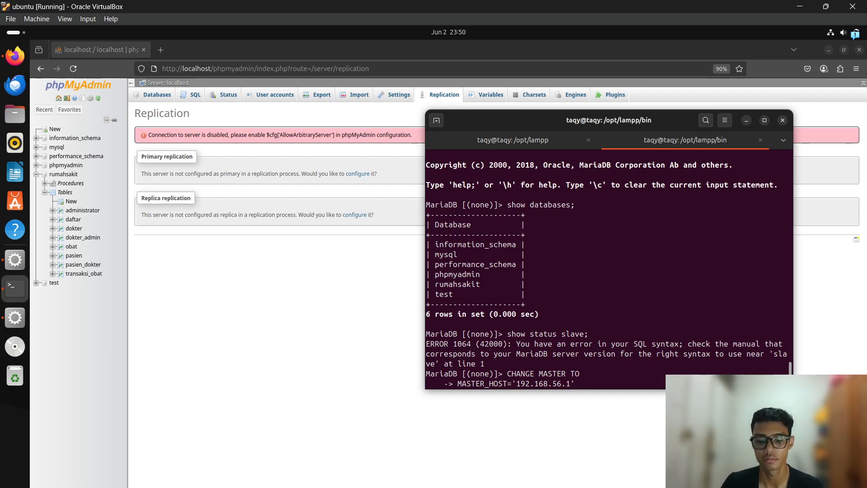
text(,)
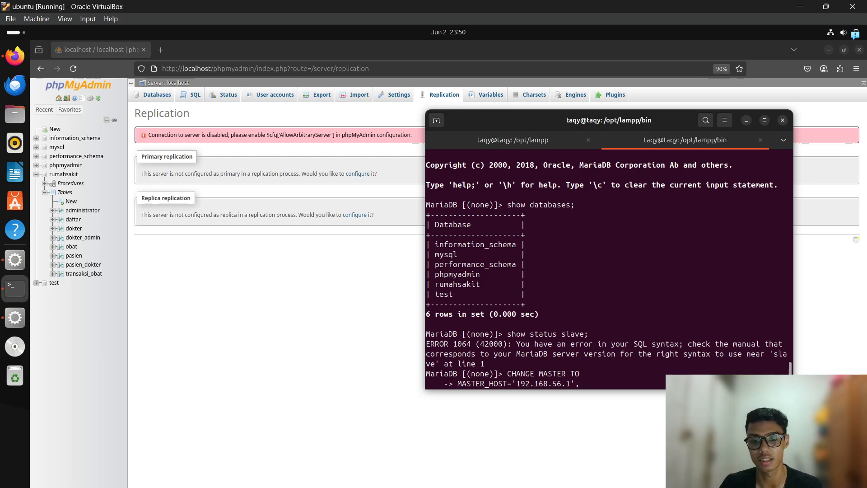
key(Return)
text(MASTER)
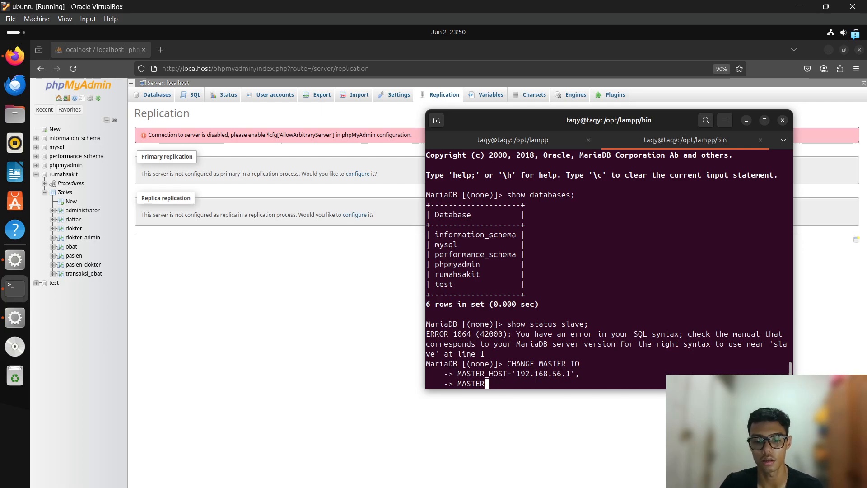
text(_USER)
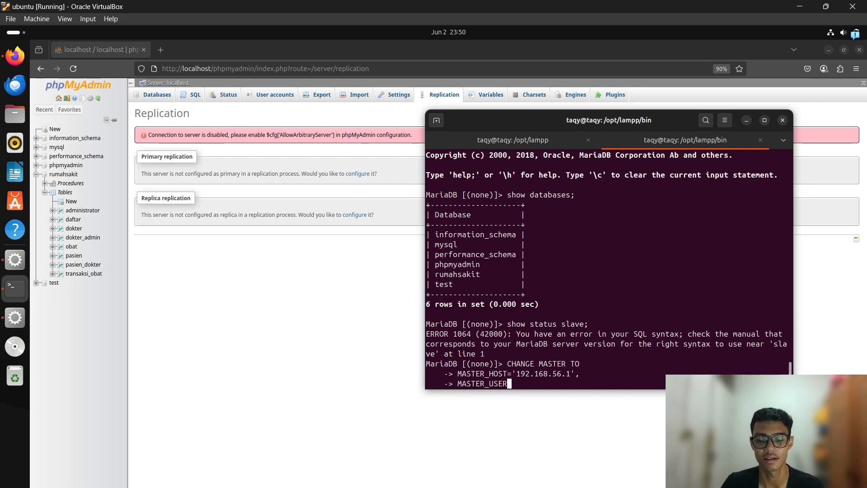
text(=;;)
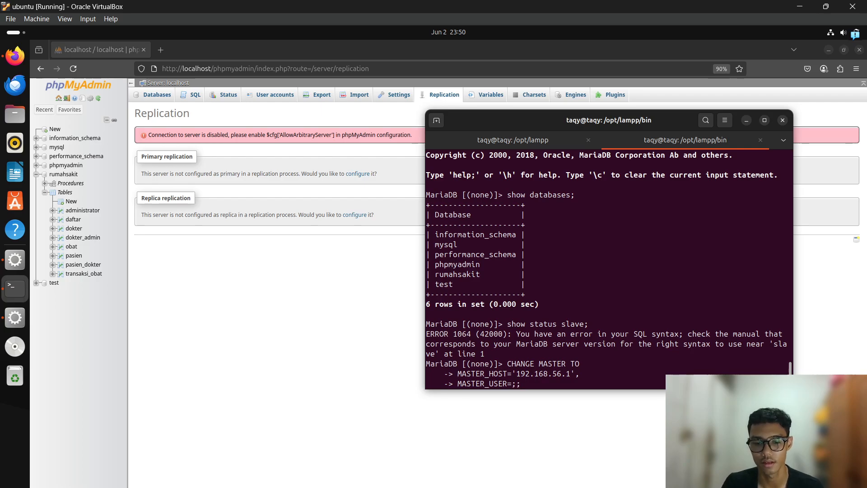
key(BackSpace)
key(BackSpace)
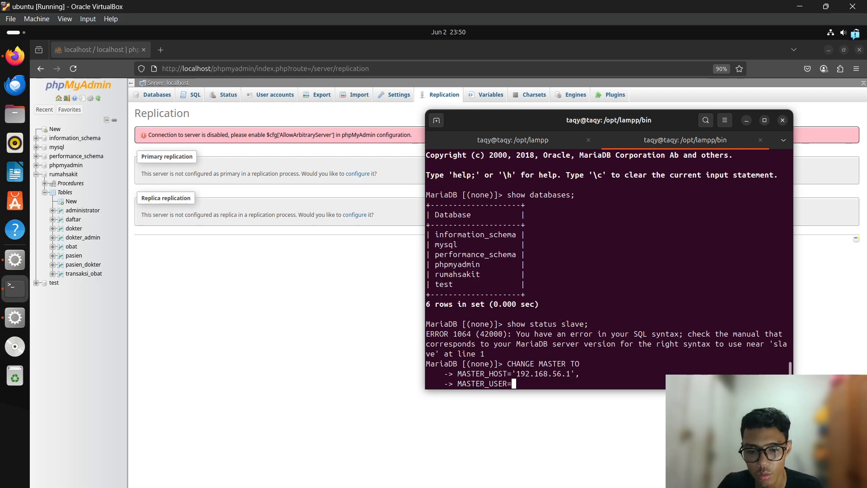
text('')
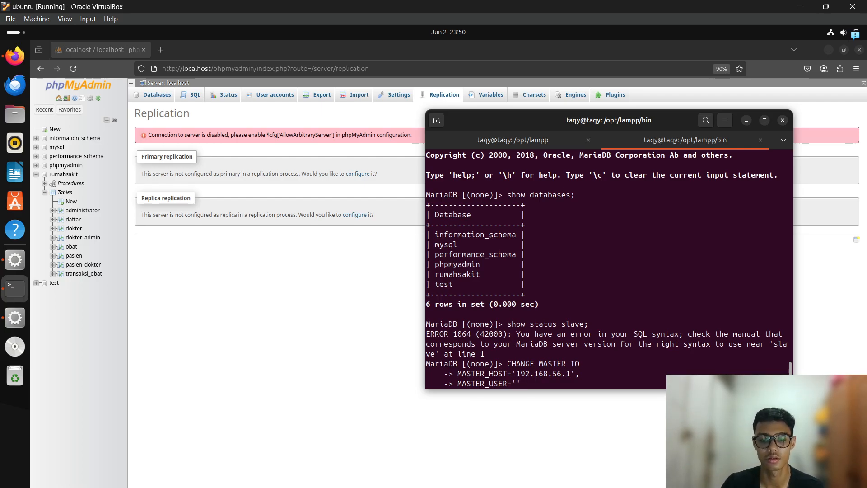
Rearrange the VM and host windows and copy host IPv4 address 192.168.56.1 from Command Prompt.
click(799, 6)
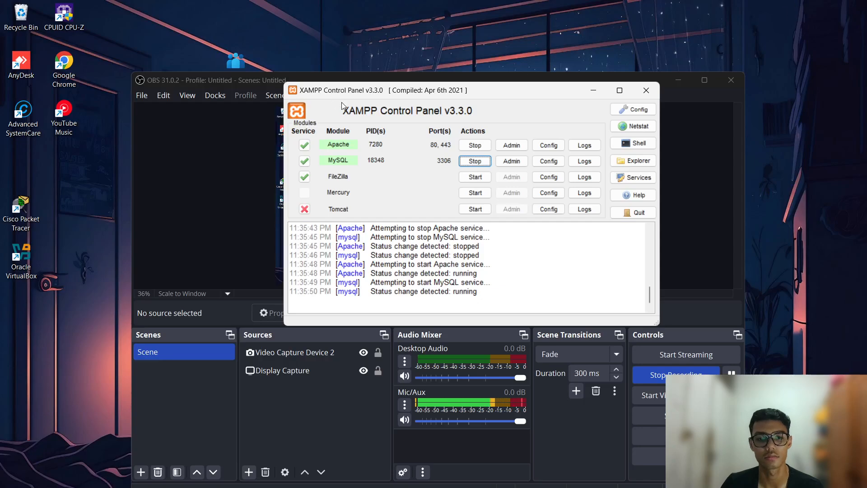
click(424, 487)
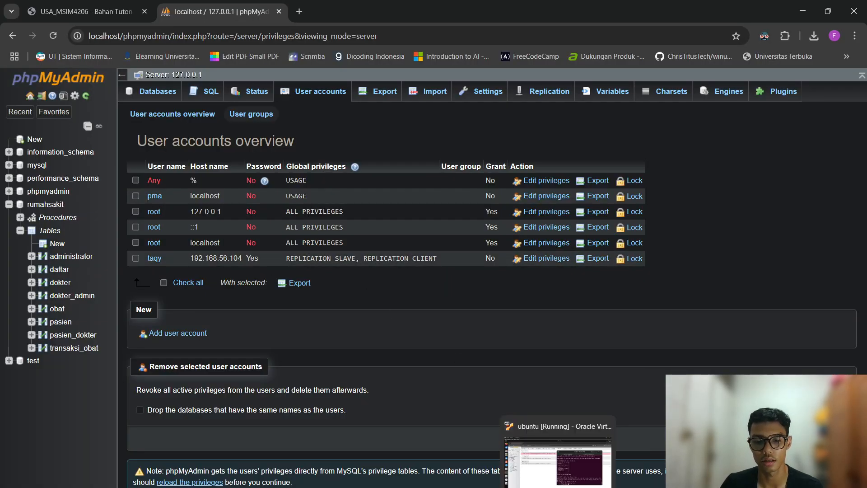
click(560, 486)
double_click(586, 12)
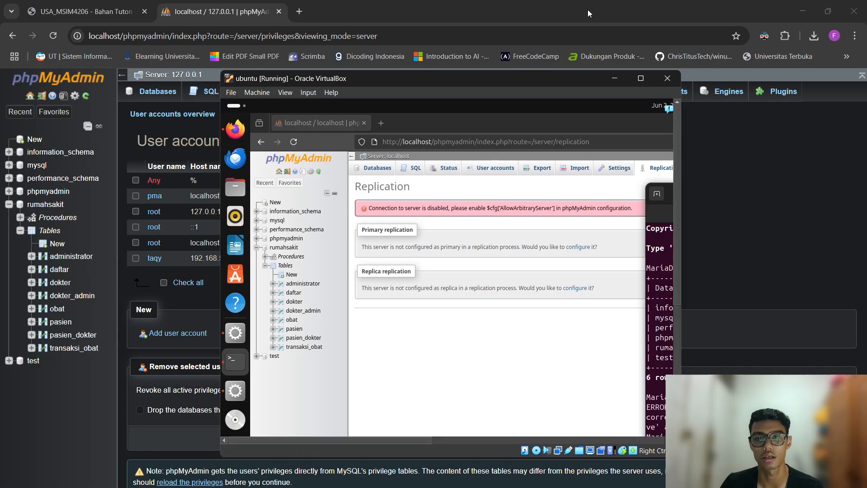
drag(429, 79, 585, 79)
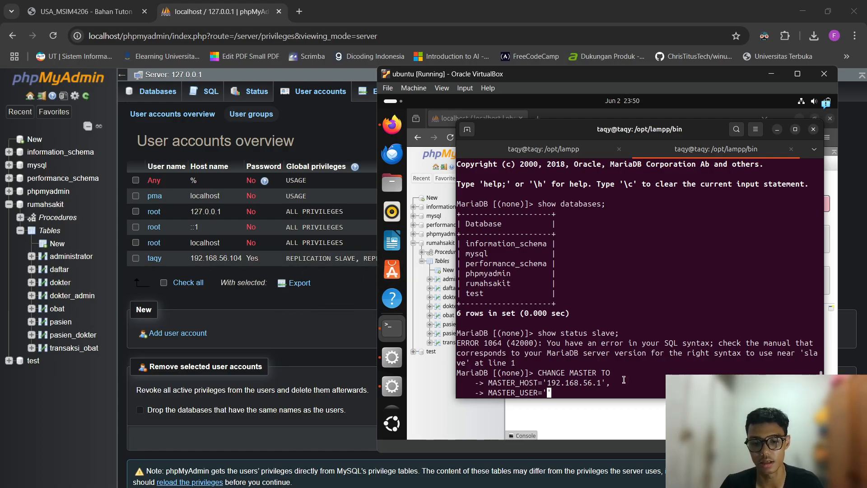
drag(602, 382, 570, 382)
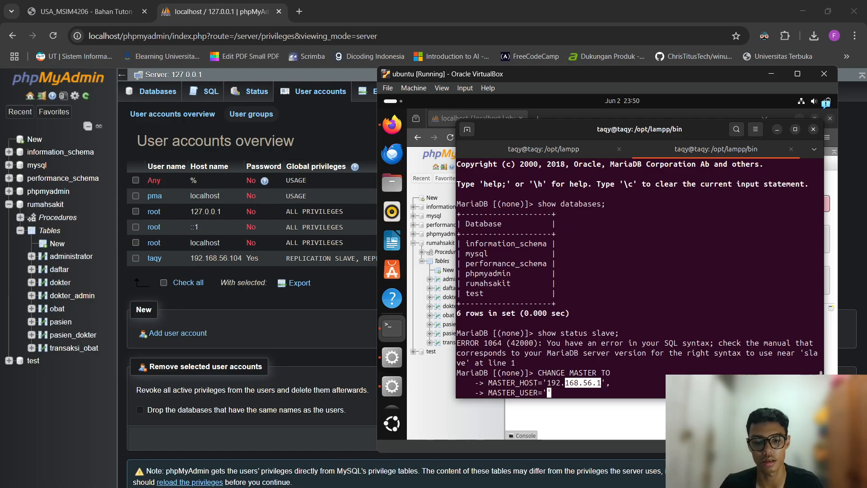
key(alt+Tab)
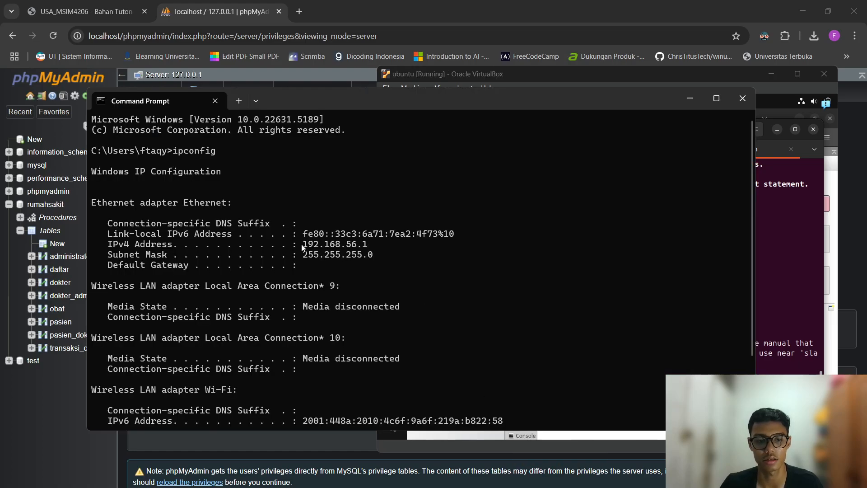
drag(302, 244, 368, 244)
key(ctrl+c)
click(690, 98)
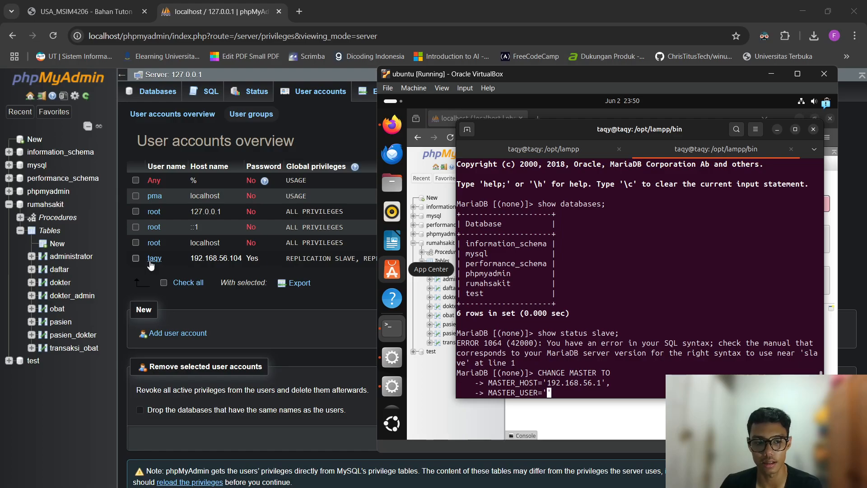
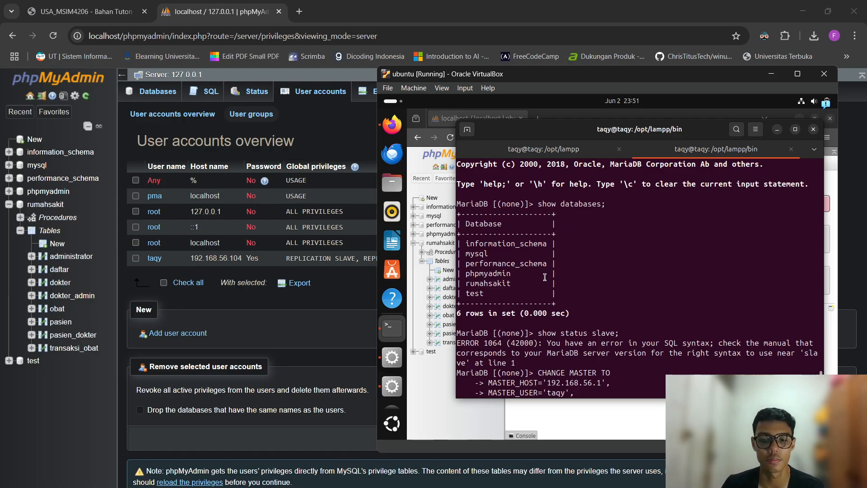
Fill in MASTER_USER and MASTER_PASSWORD with the replication account's credentials, then begin MASTER_LOG_BIN=''.
key(ctrl+Left)
key(ctrl+Left)
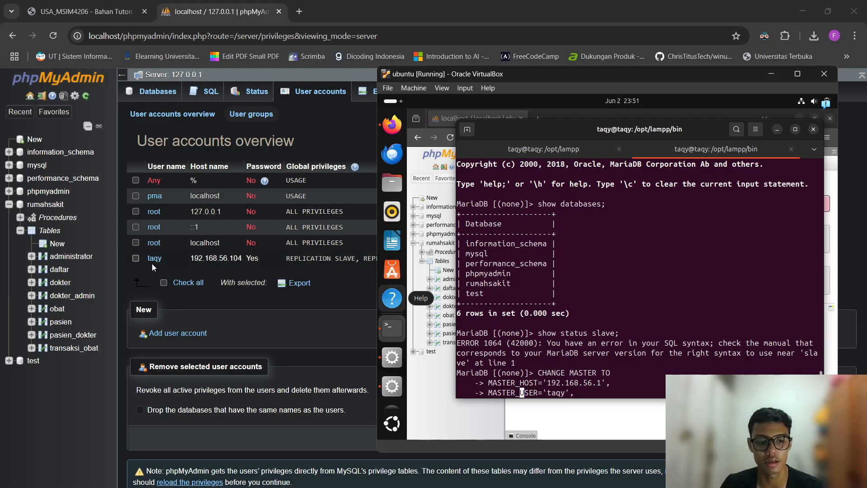
key(ctrl+Right)
key(ctrl+Right)
key(ctrl+Right)
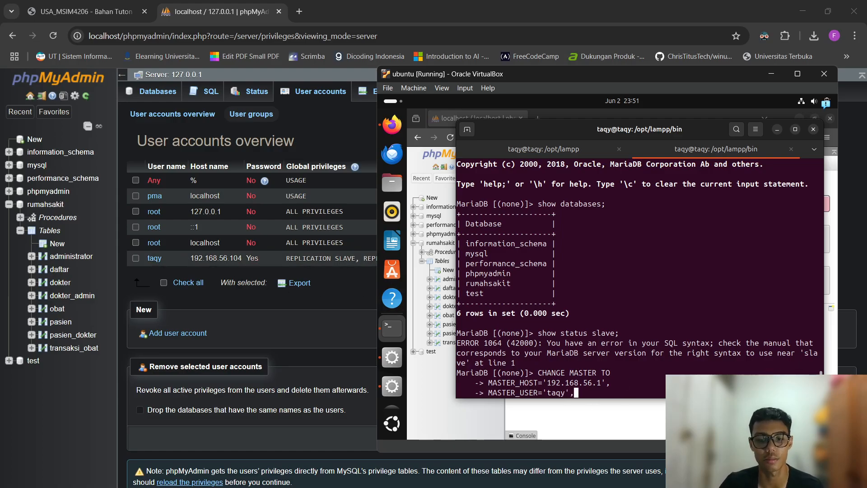
key(Return)
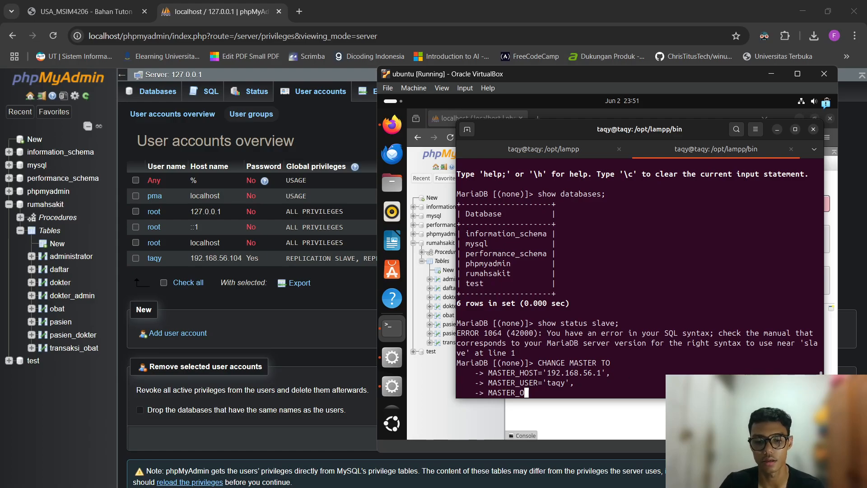
key(BackSpace)
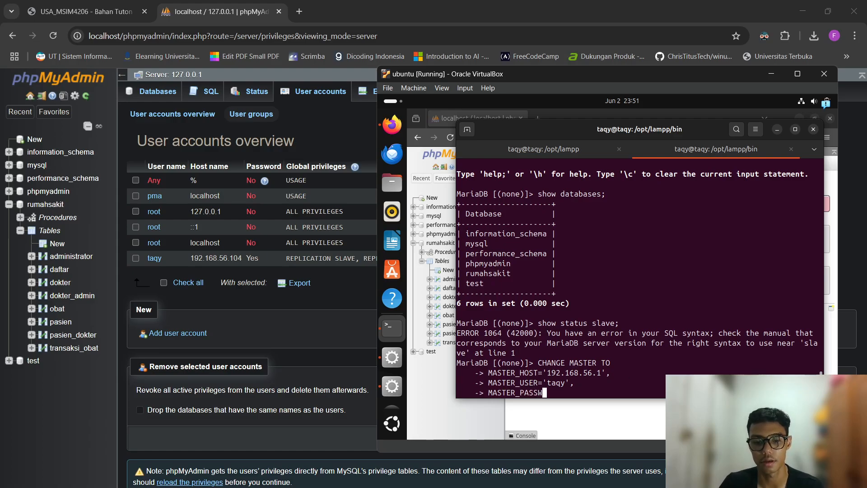
key(Left)
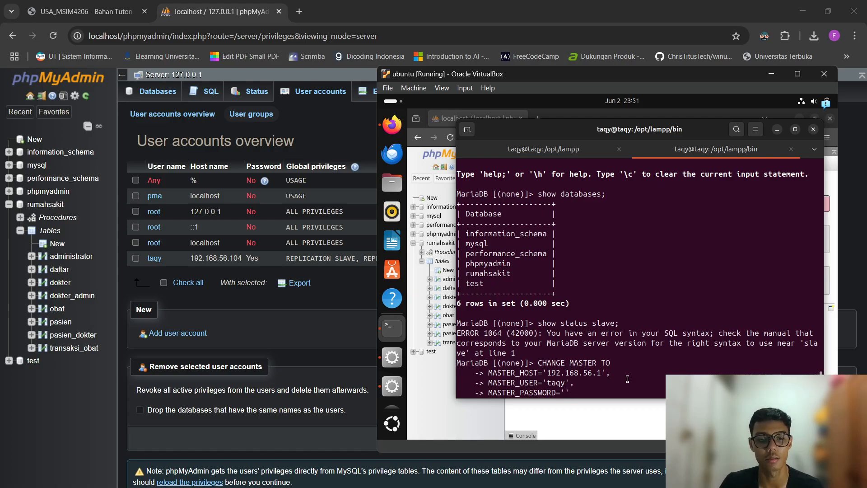
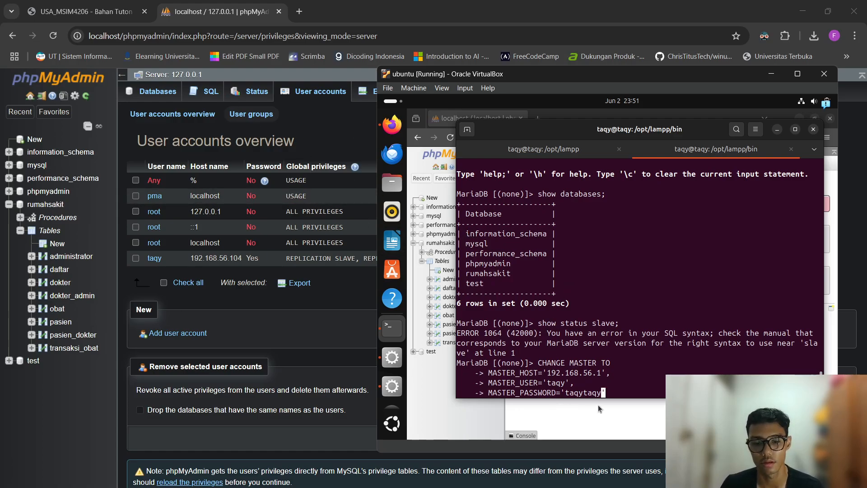
key(Right)
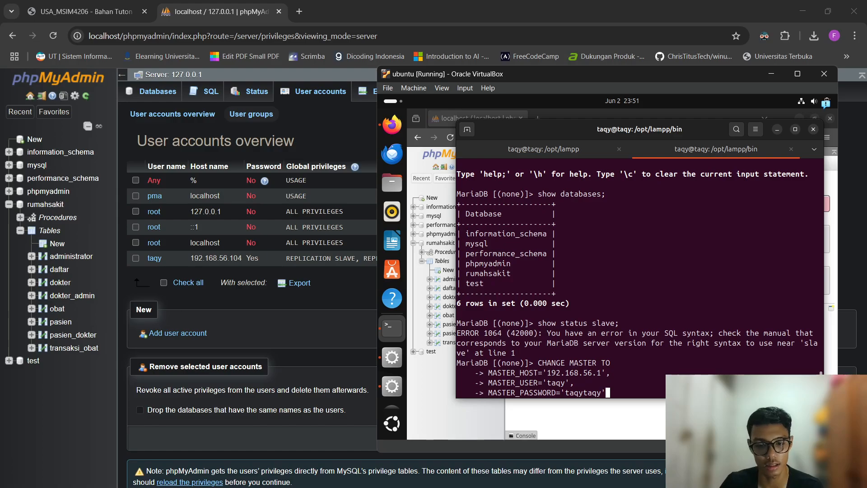
key(Return)
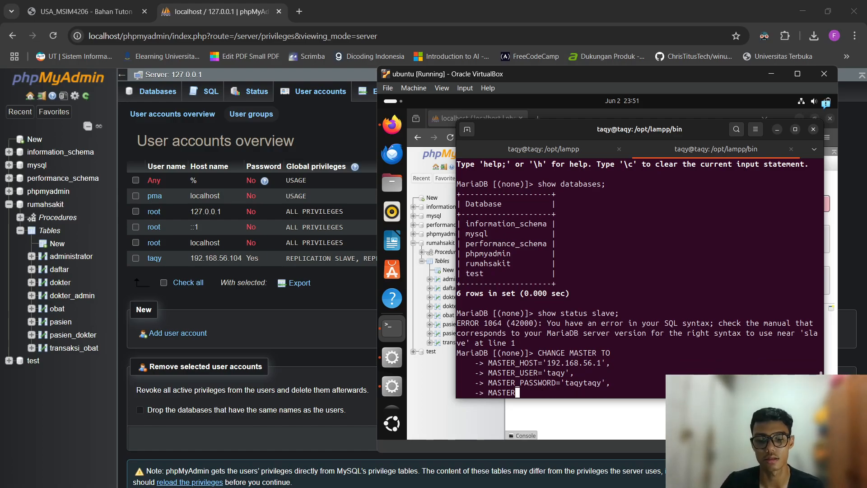
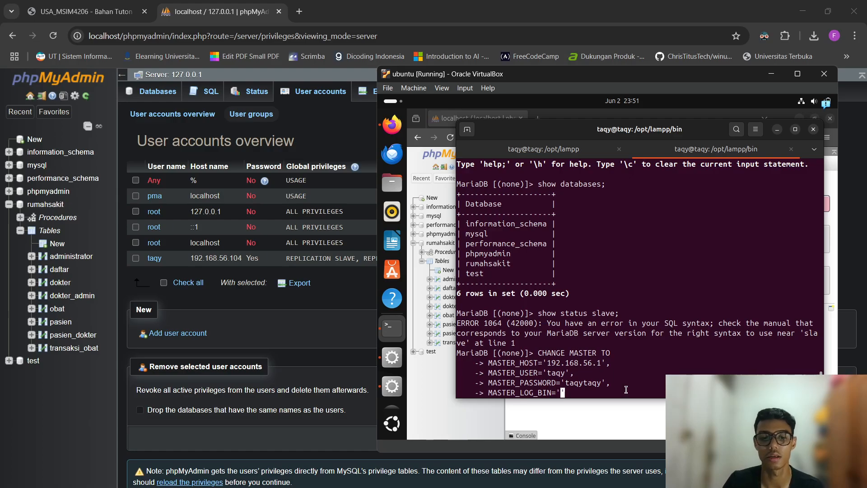
click(323, 124)
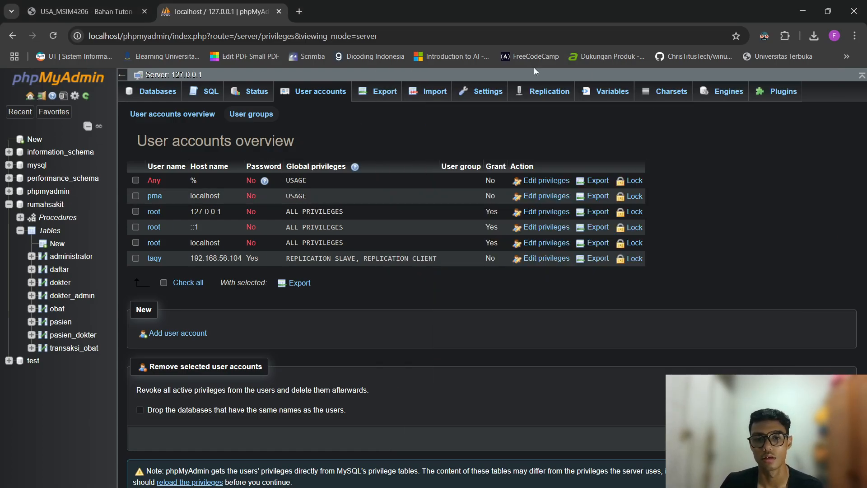
Display the primary's binary log status and read the log file name mysql-bin.000016.
click(547, 95)
click(197, 192)
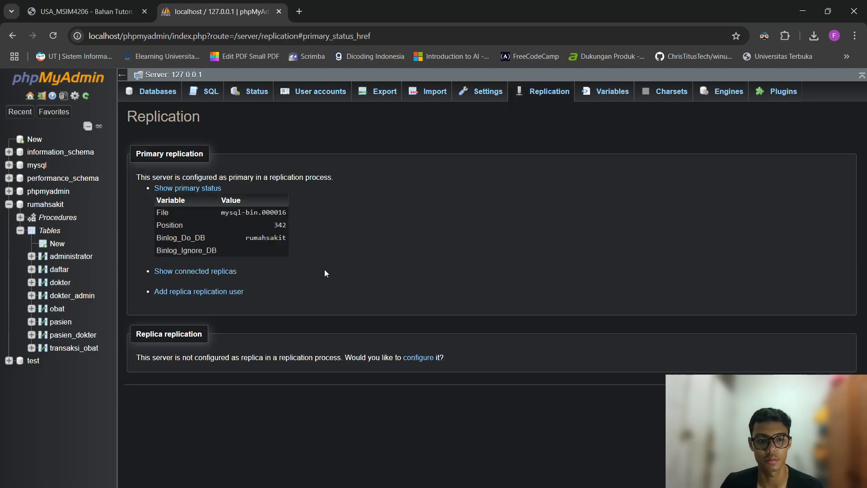
key(alt+Tab)
click(55, 38)
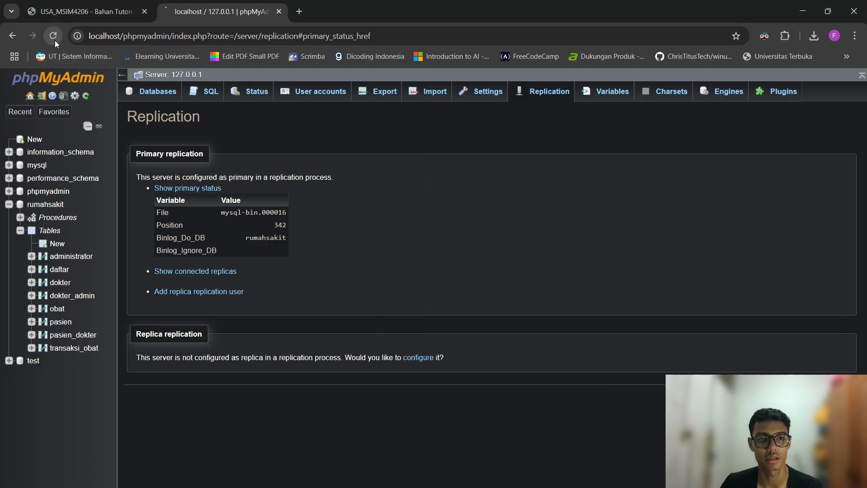
click(213, 190)
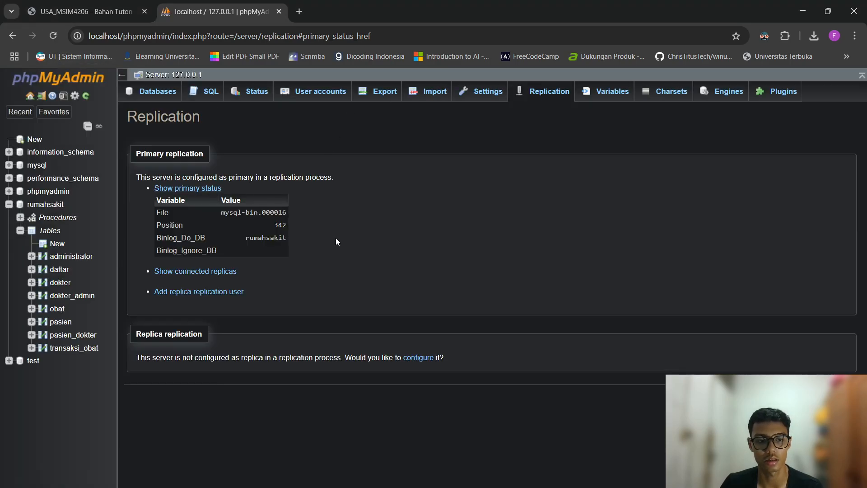
key(alt+Tab)
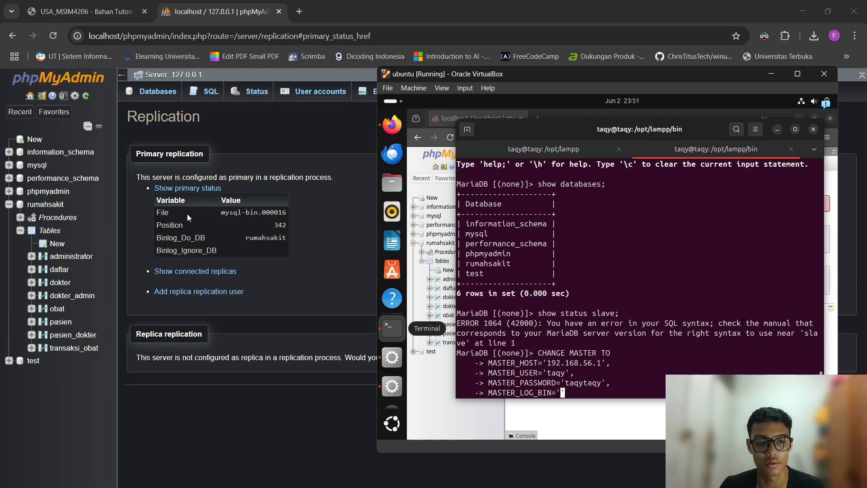
drag(221, 213, 288, 213)
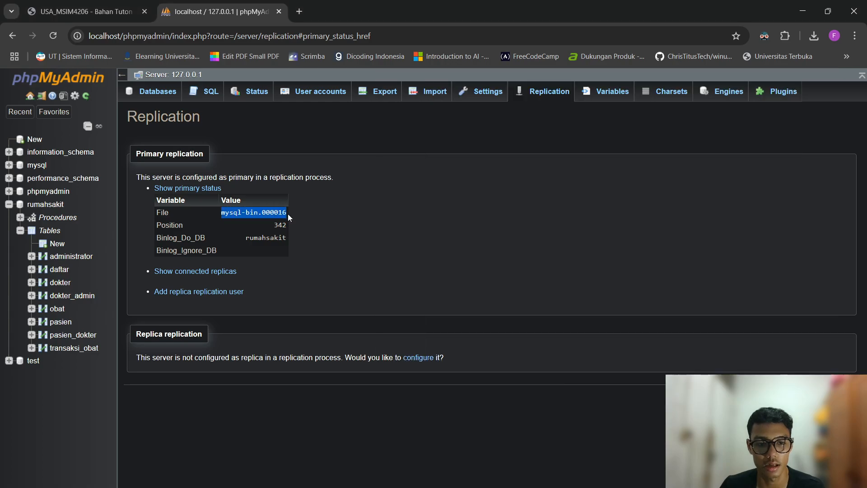
click(353, 229)
key(alt+Tab)
Complete the log file value as MASTER_LOG_BIN='mysql-bin.000016', in the CHANGE MASTER statement.
text(mysql')
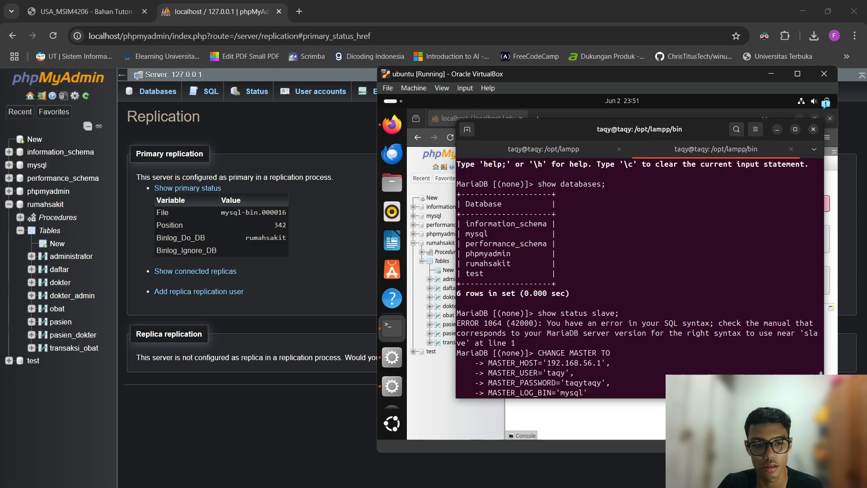
key(Left)
text(-bin)
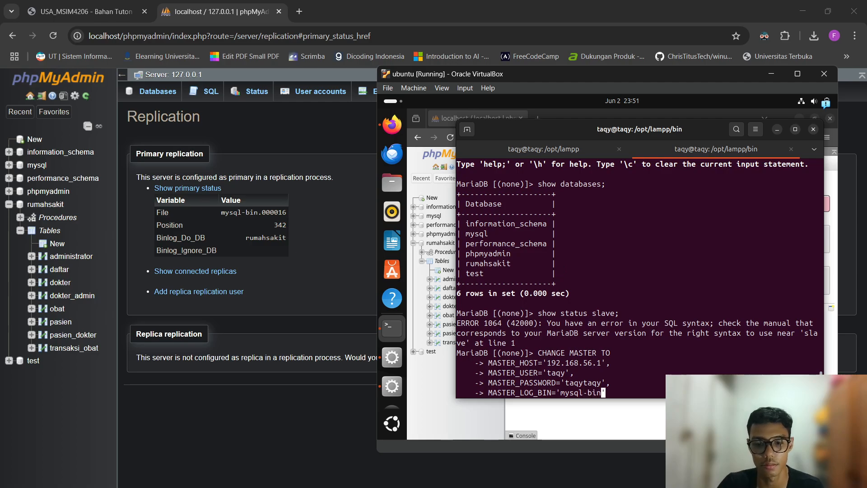
text(.0)
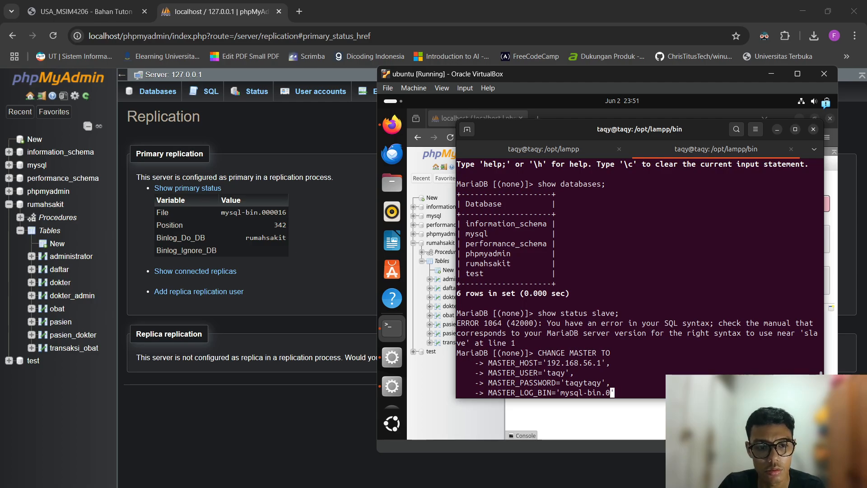
text(00016)
key(Right)
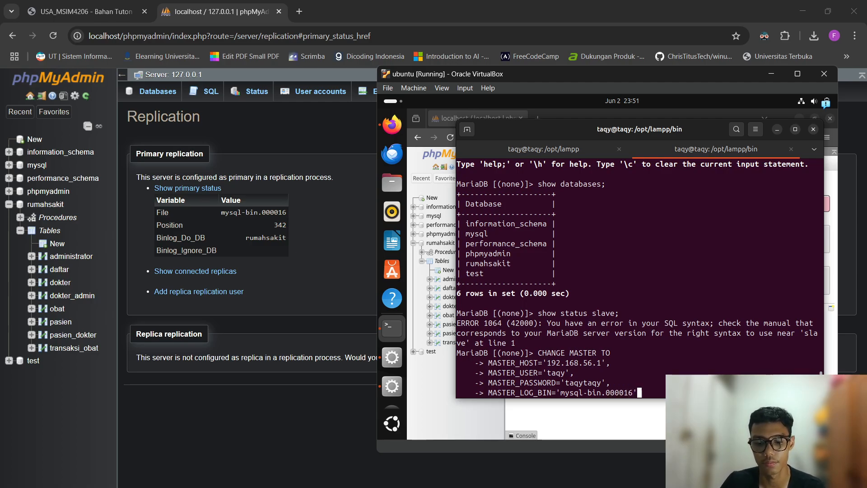
text(,)
key(Return)
Add the line MASTER_LOG_POS=342; using the position shown in primary status.
text(MASTER)
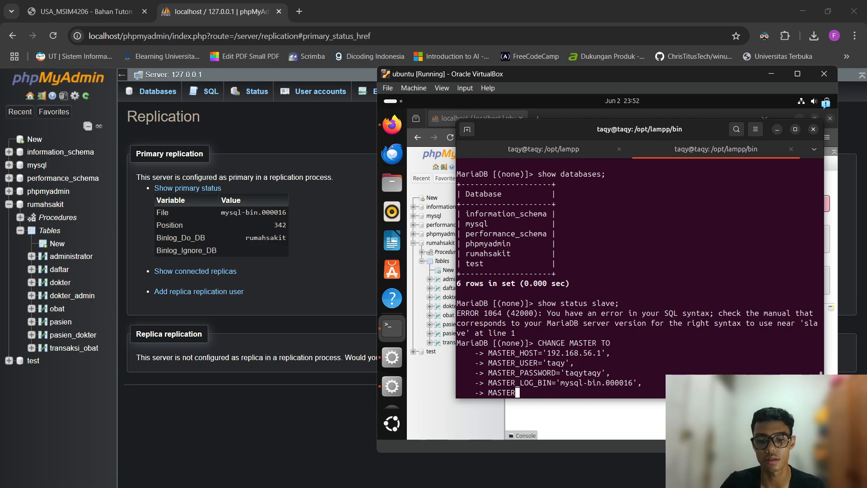
text(_LOG_POS)
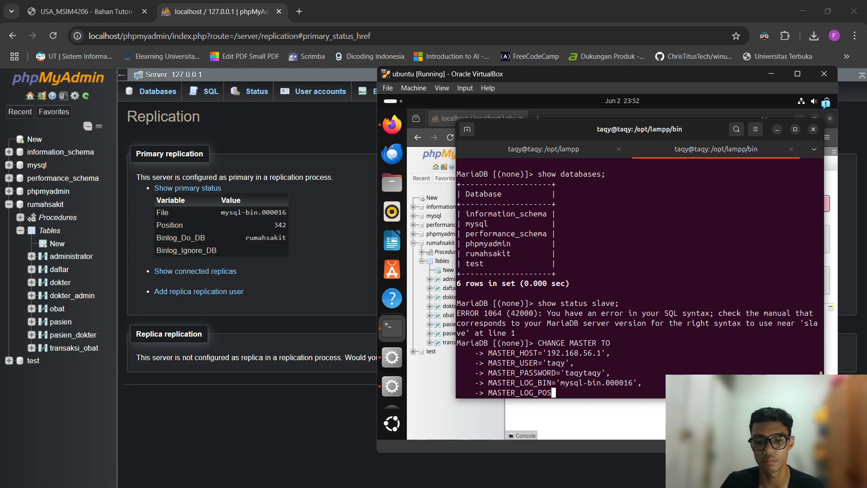
text(='')
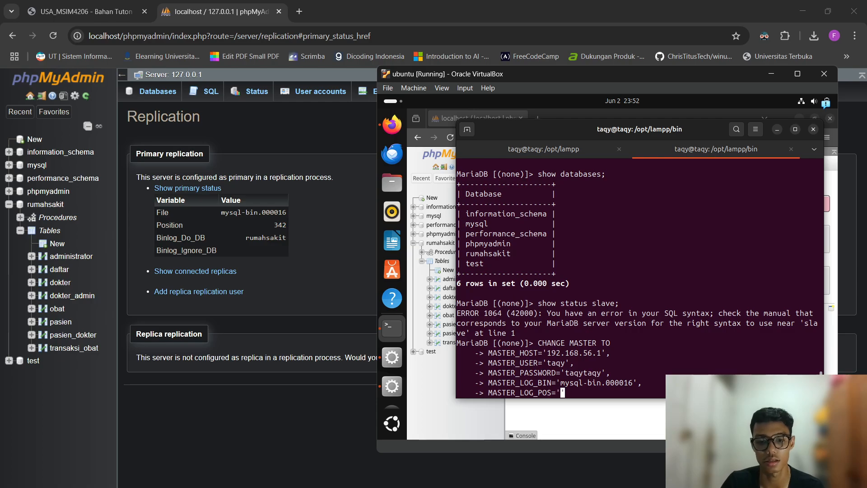
key(Left)
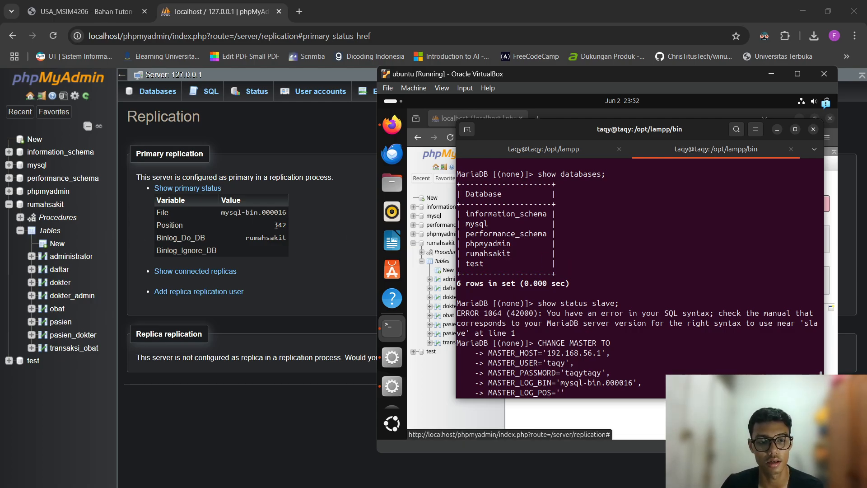
click(271, 223)
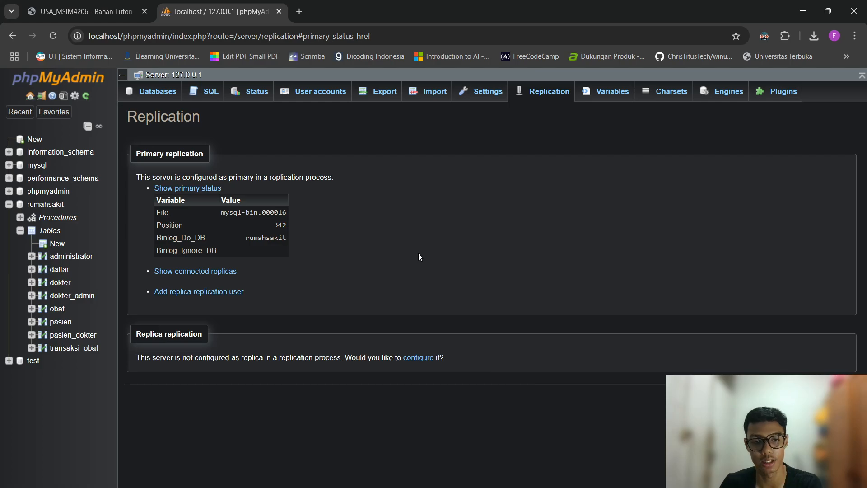
key(alt+Tab)
text(342)
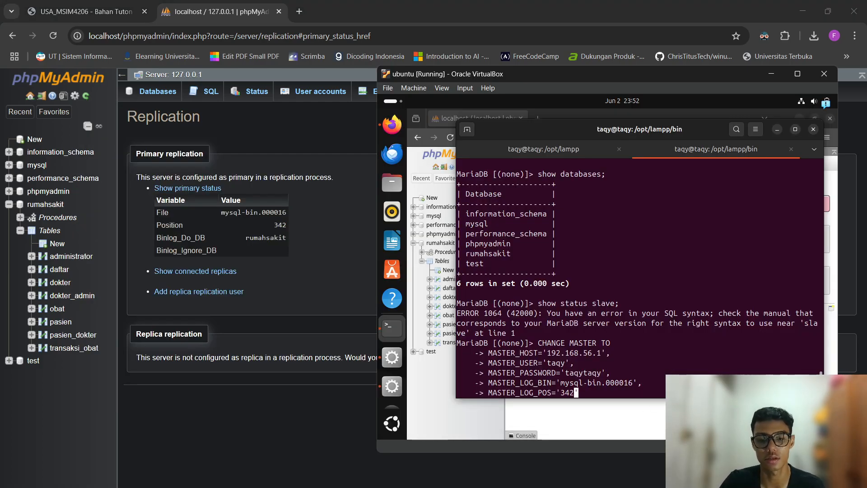
key(Delete)
key(BackSpace)
key(BackSpace)
key(BackSpace)
key(BackSpace)
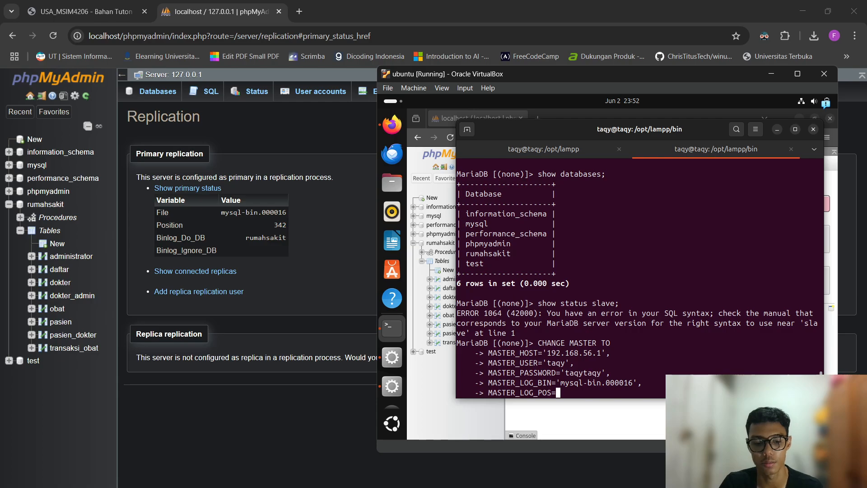
text(342;)
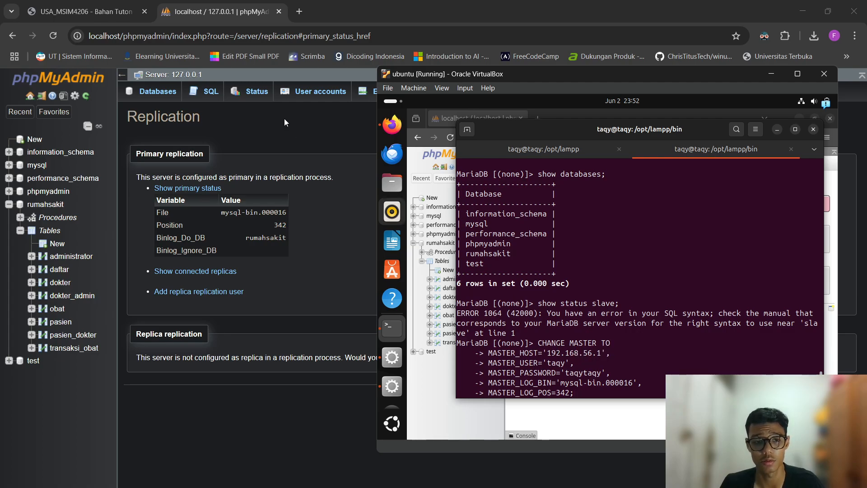
Display the host's primary status showing mysql-bin.000016, position 342, Binlog_Do_DB rumahsakit.
click(320, 91)
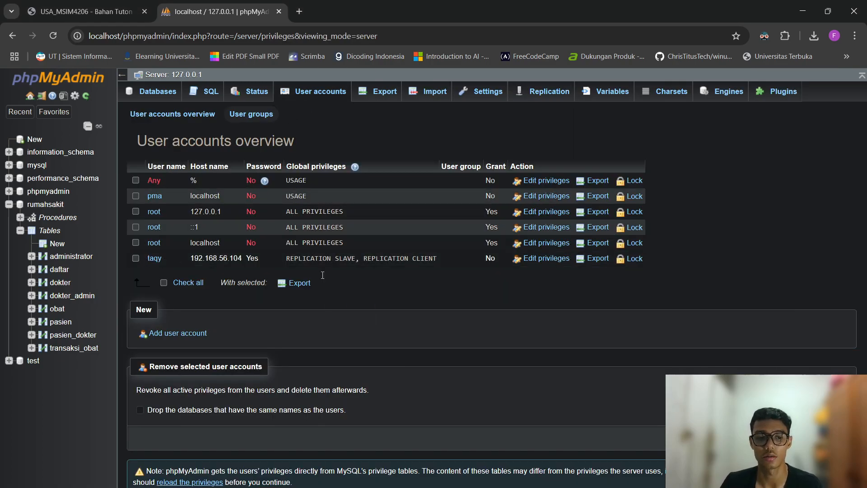
key(alt+Tab)
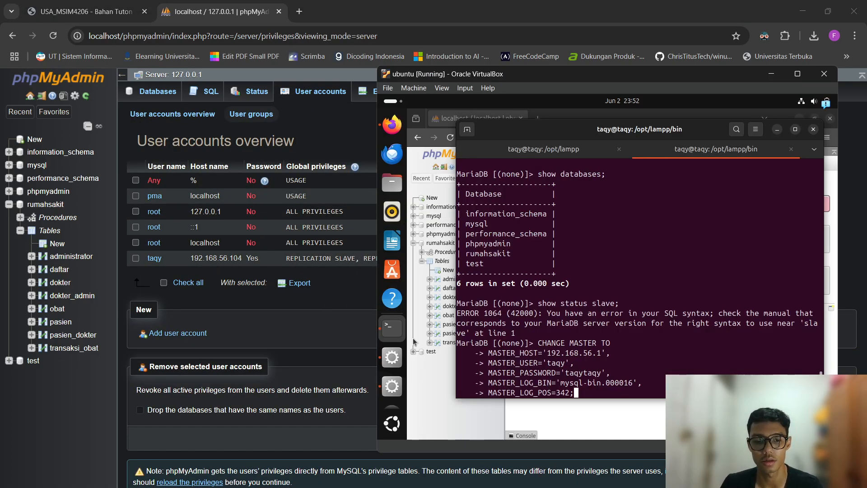
click(219, 258)
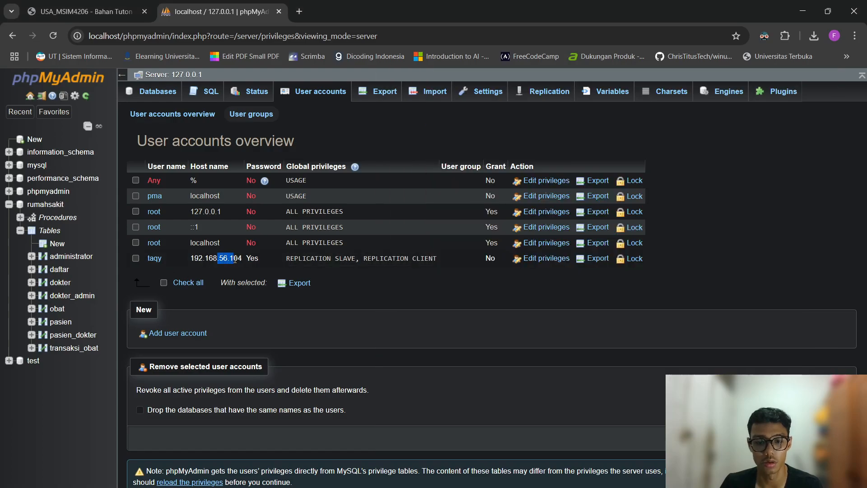
key(alt+Tab)
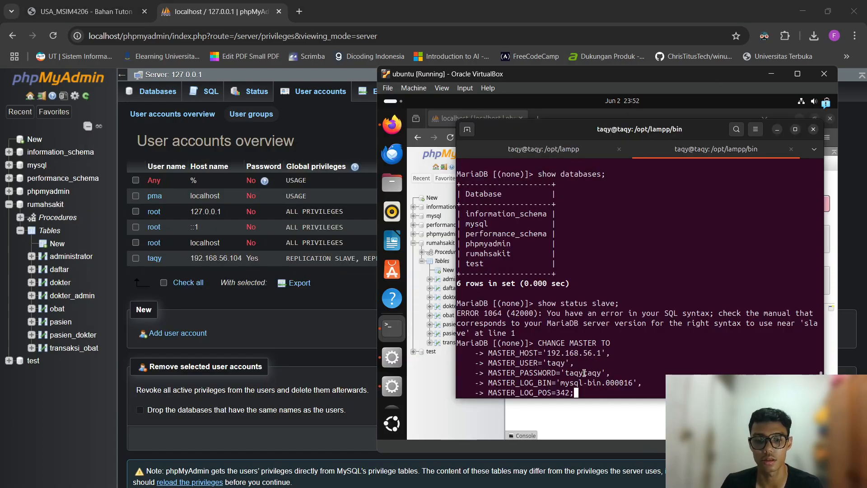
click(335, 138)
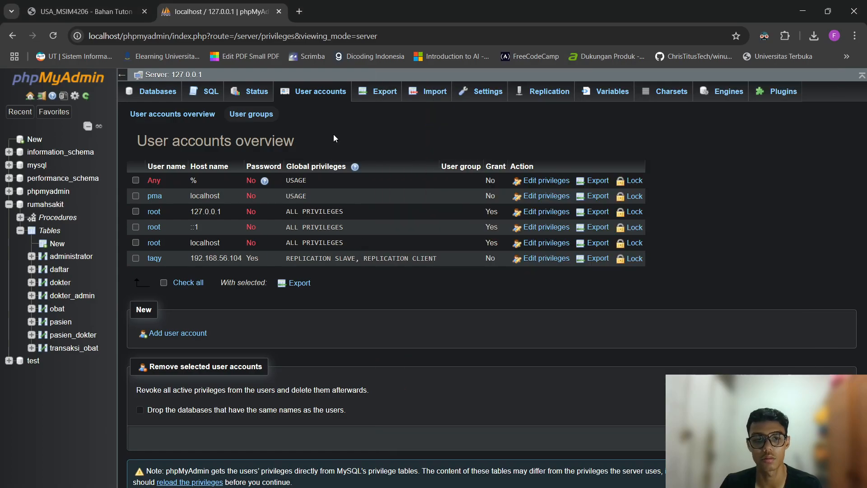
click(545, 98)
click(217, 188)
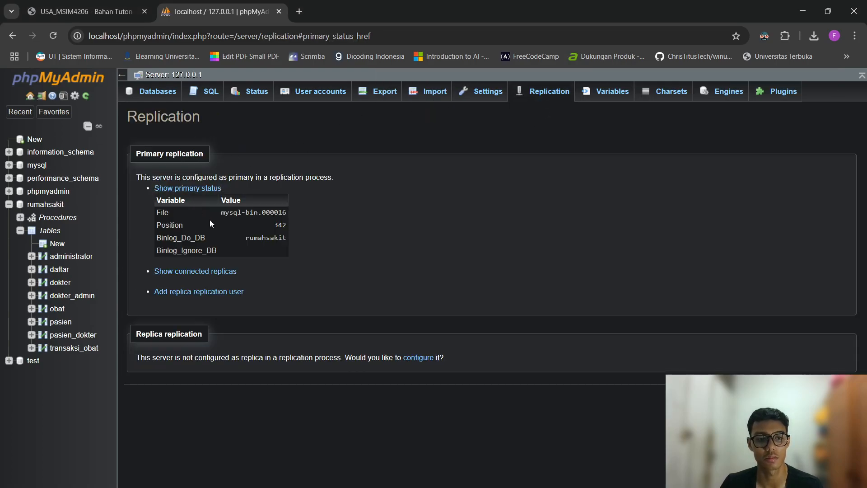
key(alt+Tab)
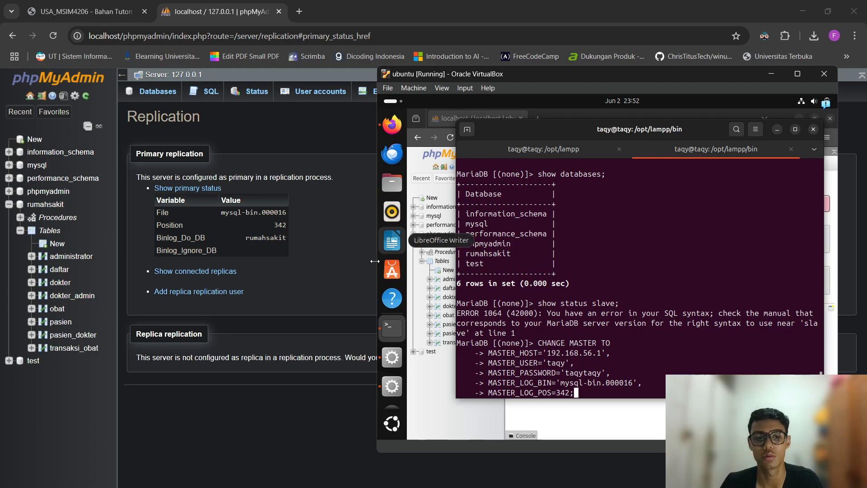
drag(274, 226, 333, 236)
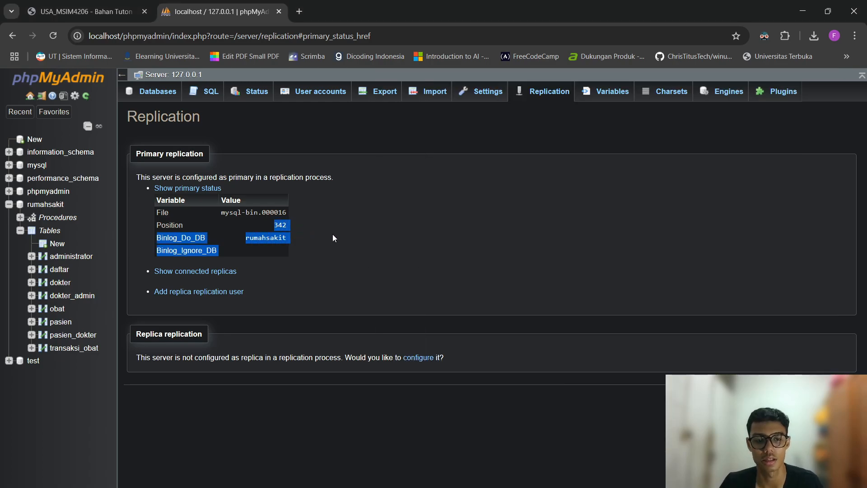
click(335, 237)
key(alt+Tab)
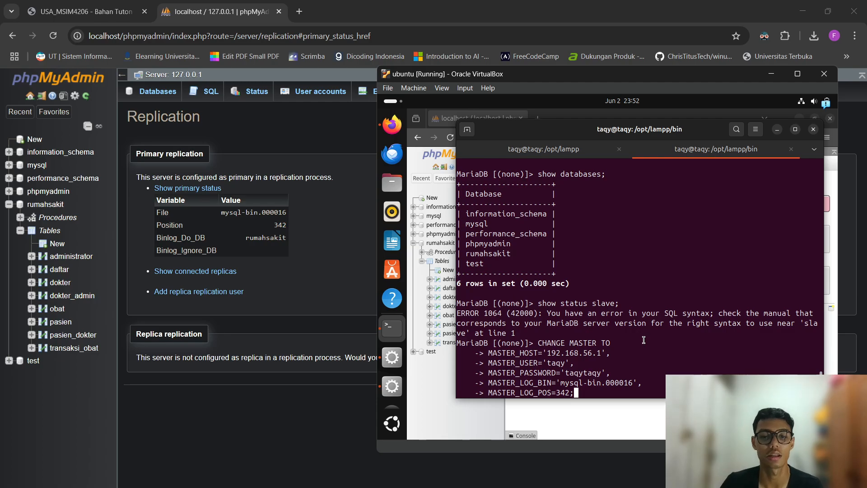
Re-enter the CHANGE MASTER TO host, user and password lines from command history.
key(Return)
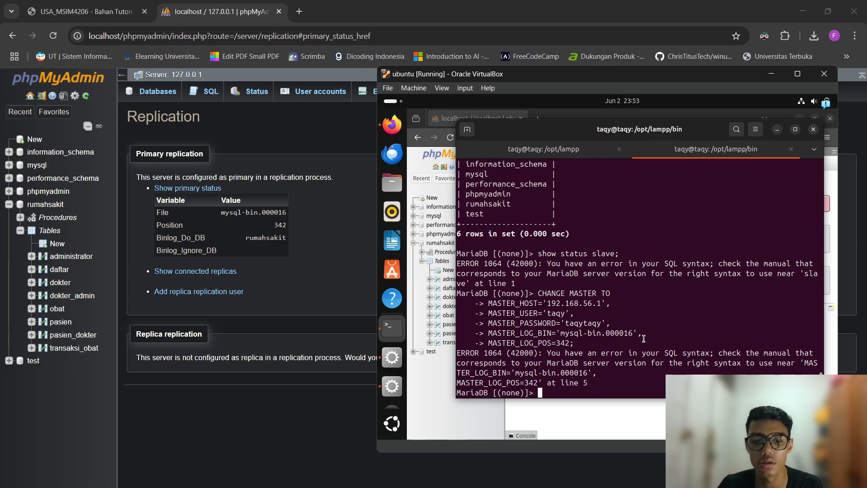
key(Up)
key(Up)
key(Up)
key(Up)
key(Up)
key(Up)
key(Up)
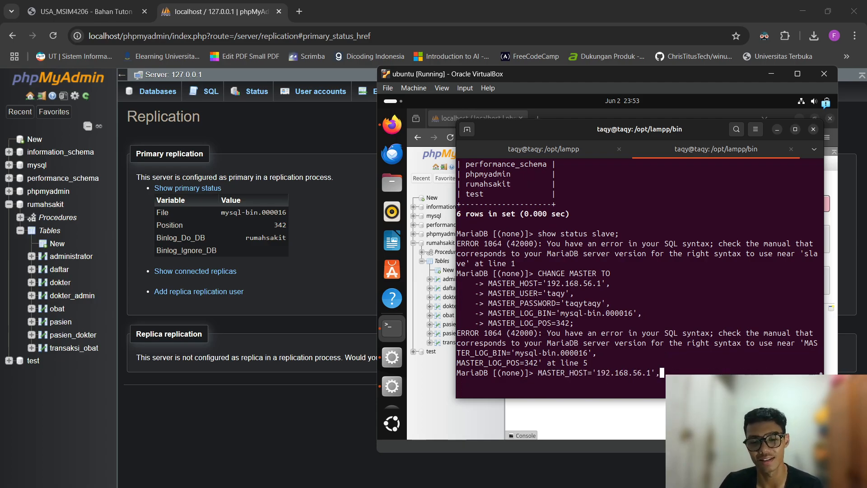
key(Down)
key(Up)
key(Up)
key(Up)
key(Up)
key(Up)
key(Up)
key(Up)
key(Up)
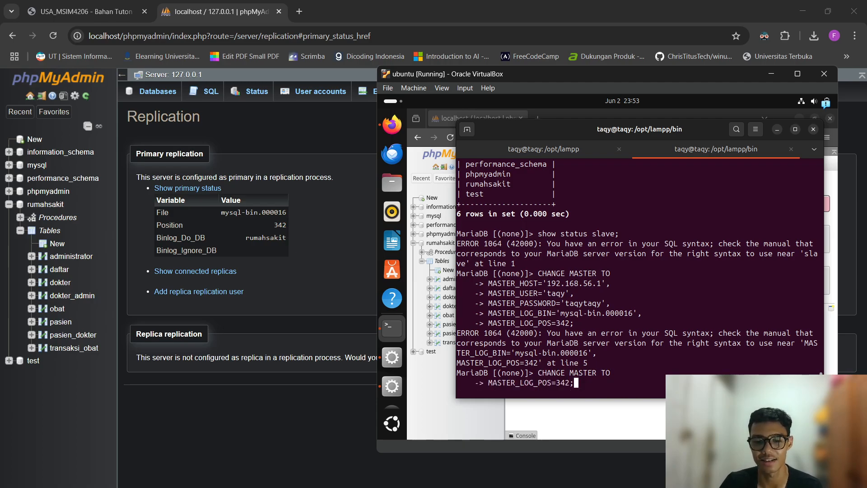
key(Down)
key(Down)
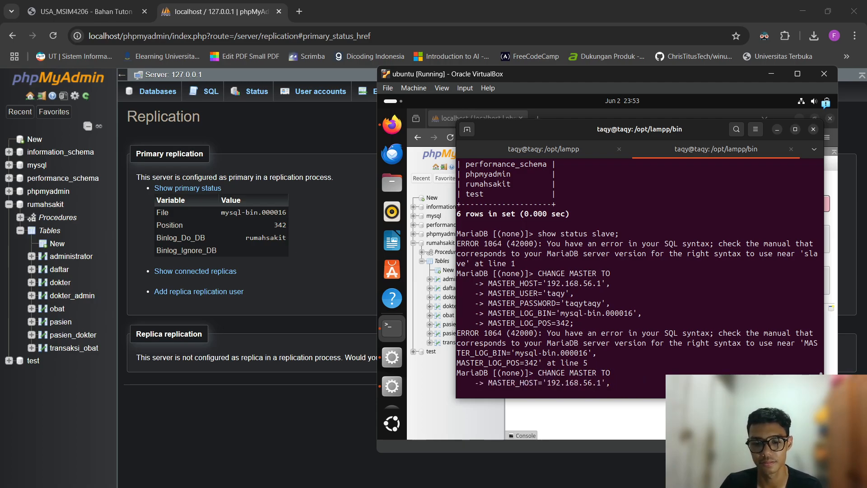
key(Return)
key(Up)
key(Up)
key(Up)
key(Up)
key(Up)
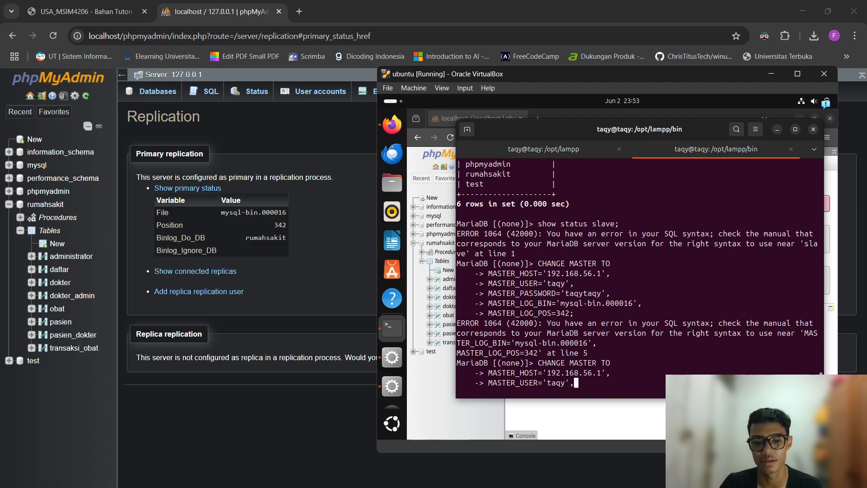
key(Return)
key(Up)
key(Up)
key(Up)
key(Up)
key(Up)
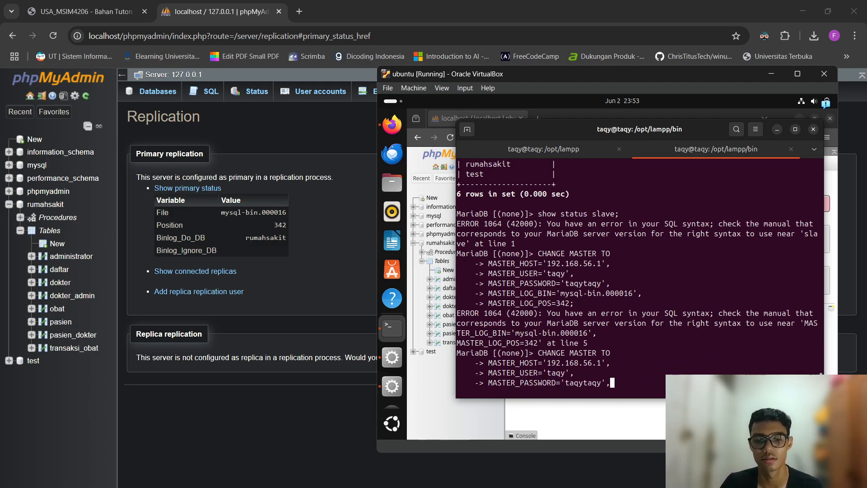
key(Up)
key(Down)
key(Return)
key(Up)
key(Up)
key(Up)
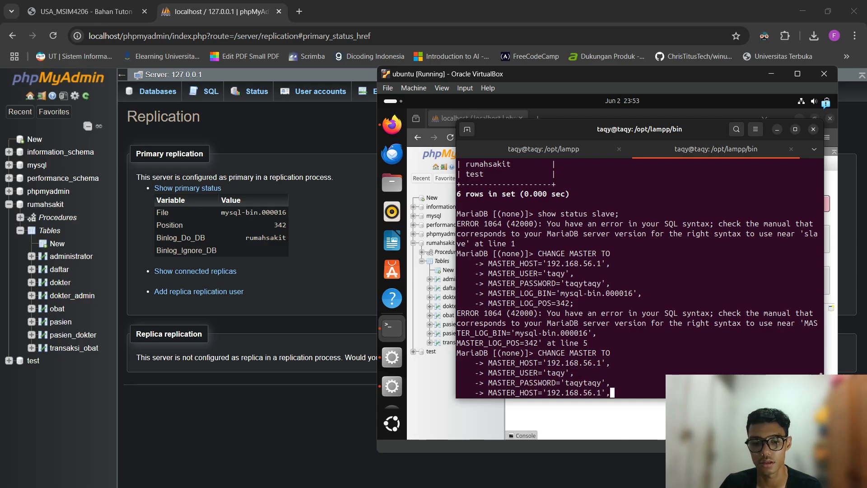
key(Up)
key(Up)
key(Up)
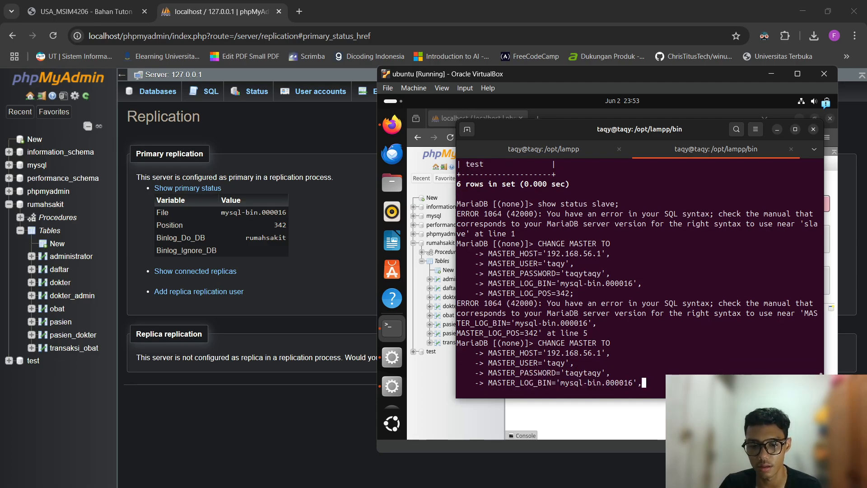
Rename MASTER_LOG_BIN to MASTER_LOG_FILE and re-enter MASTER_LOG_POS=342;.
key(Left)
key(Left)
key(Left)
key(Left)
key(Left)
key(Left)
key(Left)
key(Left)
key(Left)
key(Left)
key(Left)
key(Left)
key(Left)
key(Left)
key(Left)
key(Left)
key(Left)
key(Left)
key(Left)
key(BackSpace)
key(BackSpace)
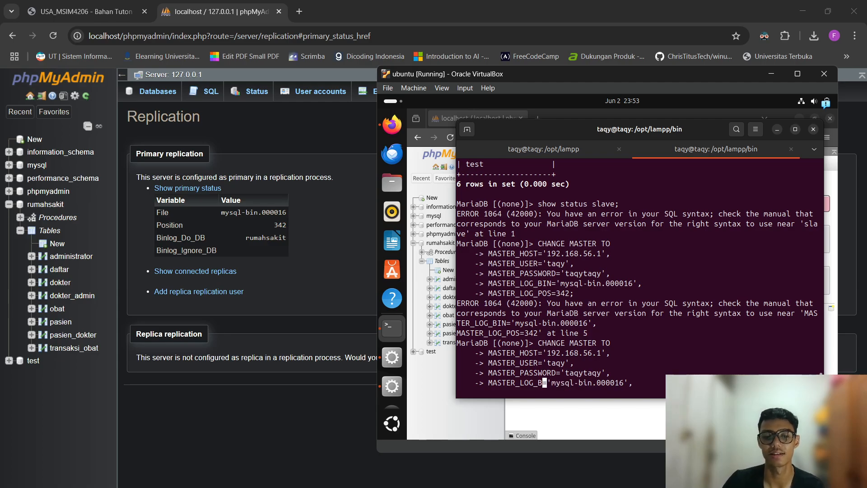
key(BackSpace)
text(FILE)
key(Right)
key(Right)
key(Right)
key(Right)
key(Right)
key(Right)
key(Right)
key(Right)
key(Right)
key(Right)
key(Right)
key(Right)
key(Right)
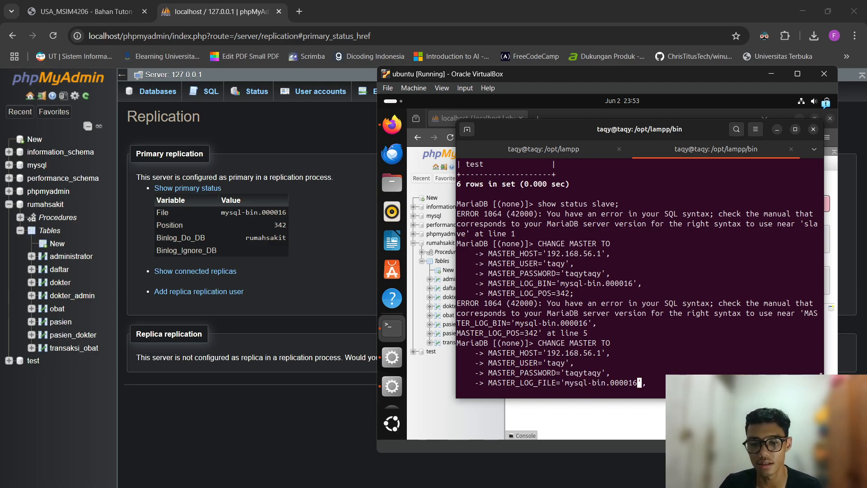
key(Return)
key(Up)
key(Up)
key(Up)
key(Up)
key(Up)
key(Up)
key(Up)
key(Up)
key(Up)
key(Up)
key(Up)
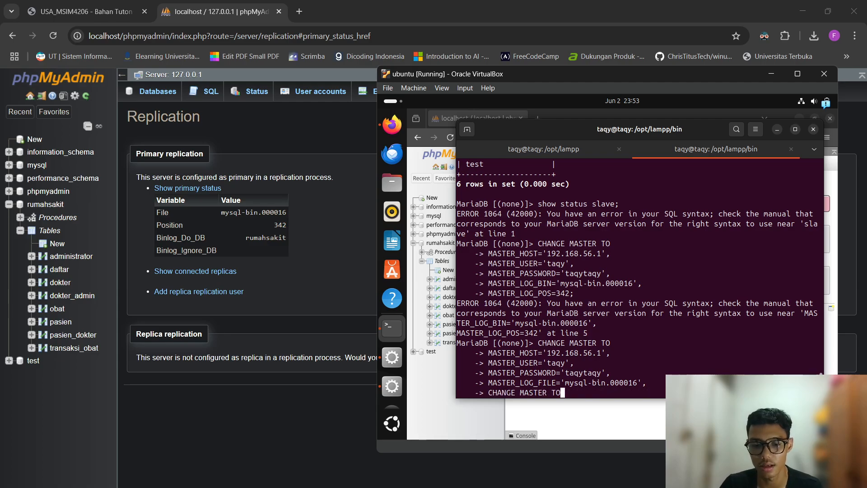
key(Up)
key(Up)
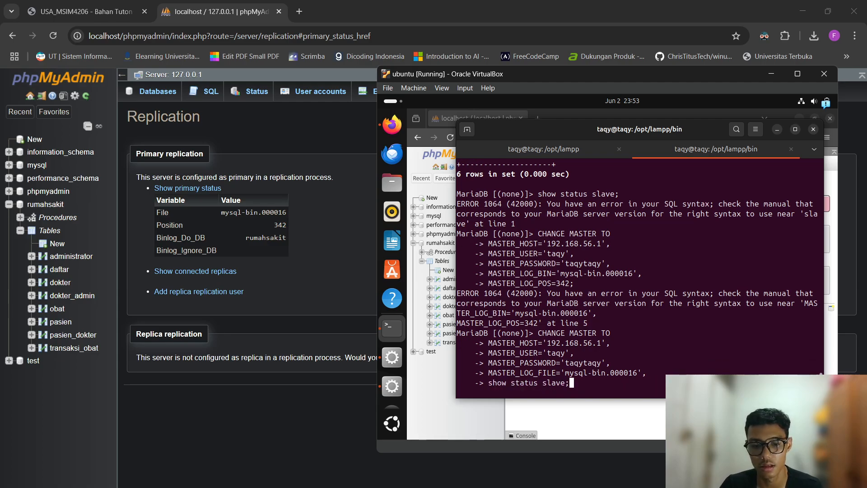
key(Down)
key(Down)
key(Down)
key(Down)
key(Down)
key(Down)
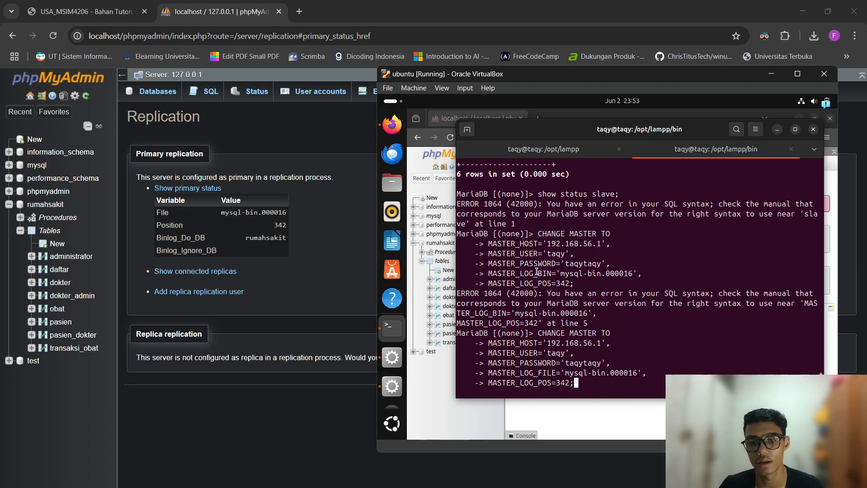
Run the corrected CHANGE MASTER TO statement pointing at 192.168.56.1, mysql-bin.000016, position 342.
drag(526, 272, 554, 273)
click(613, 297)
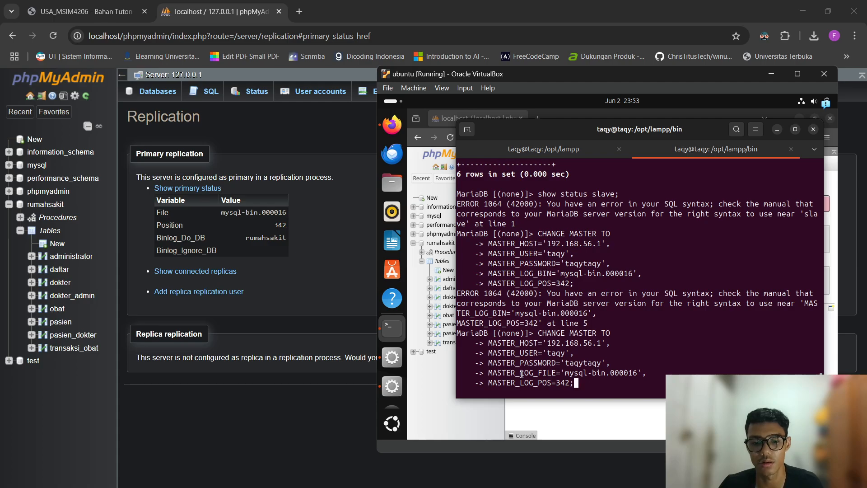
drag(521, 374, 593, 374)
click(668, 309)
click(634, 372)
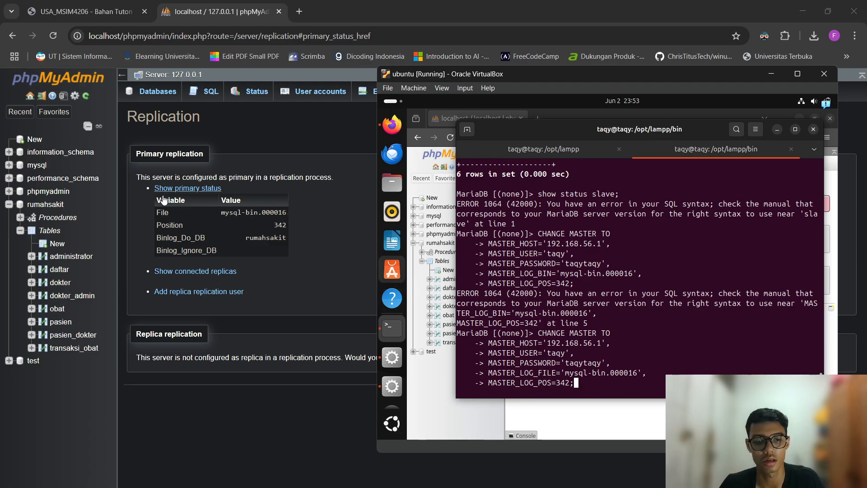
key(Return)
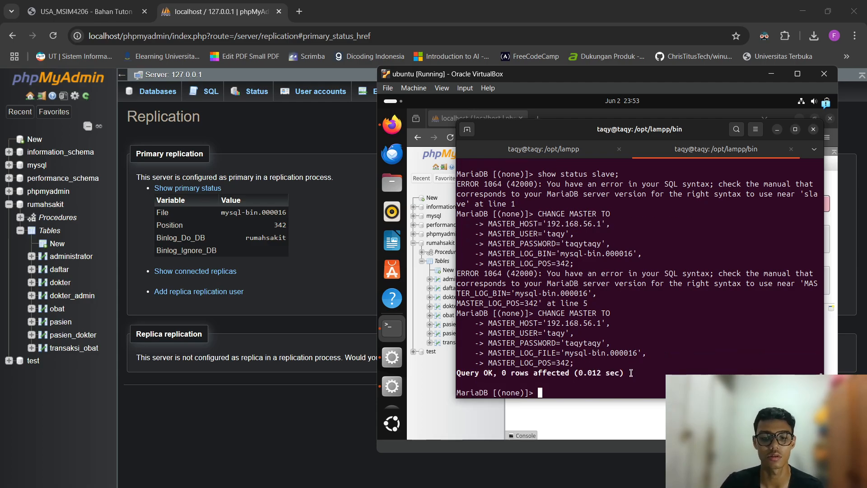
Start replication on the VM with START SLAVE;.
text(START )
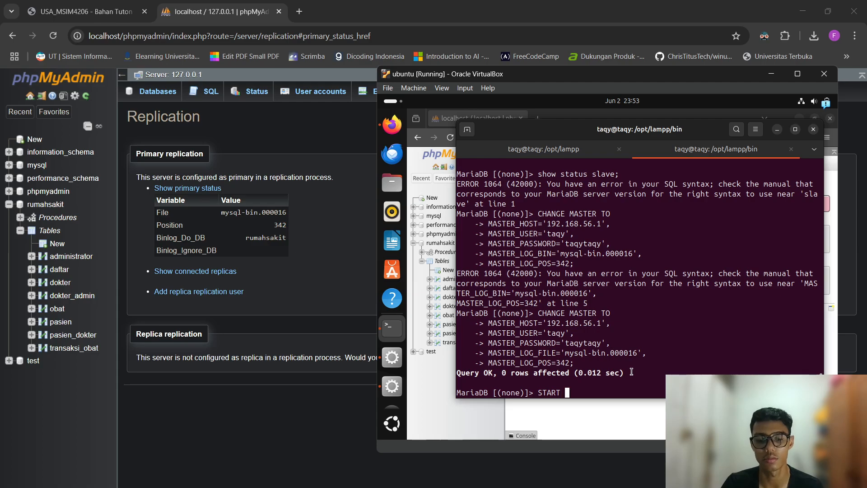
text(SLAVE)
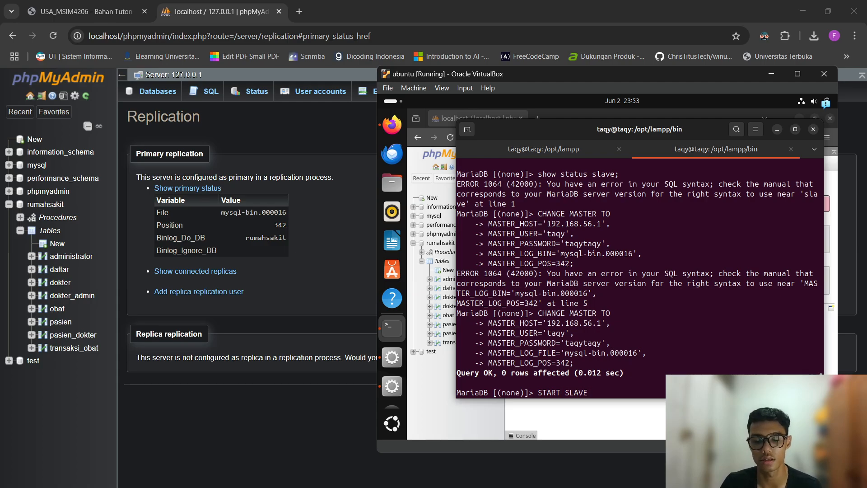
text(;)
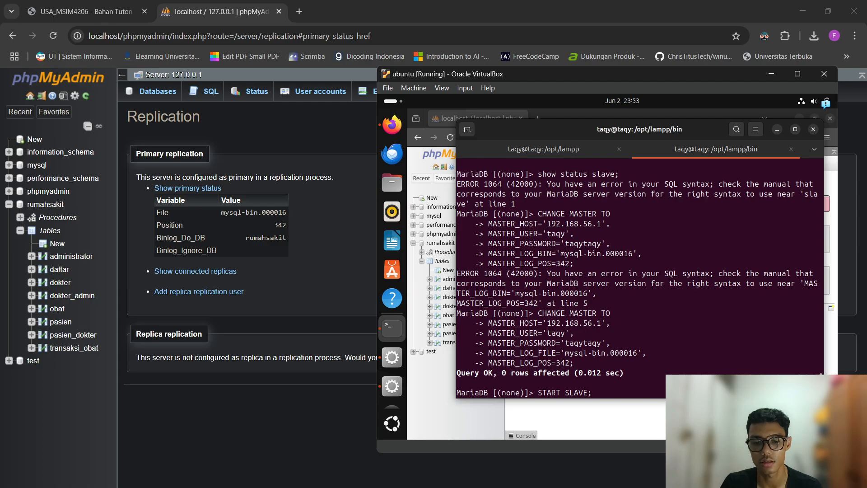
key(Return)
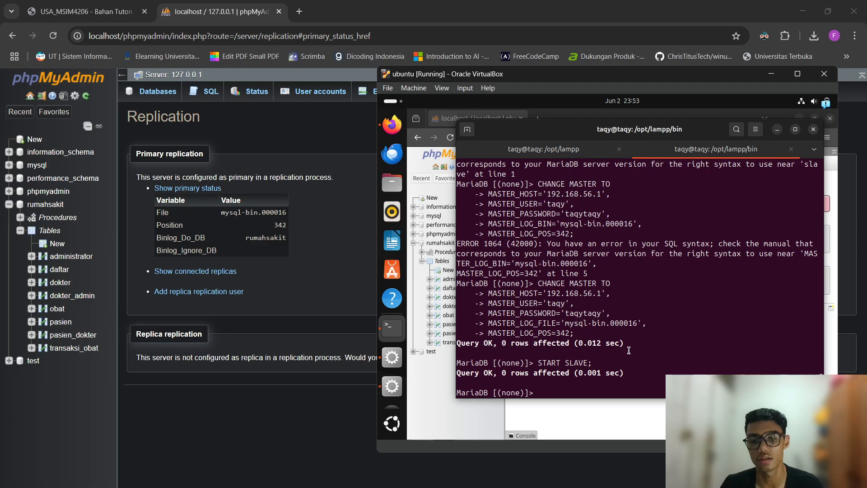
click(602, 412)
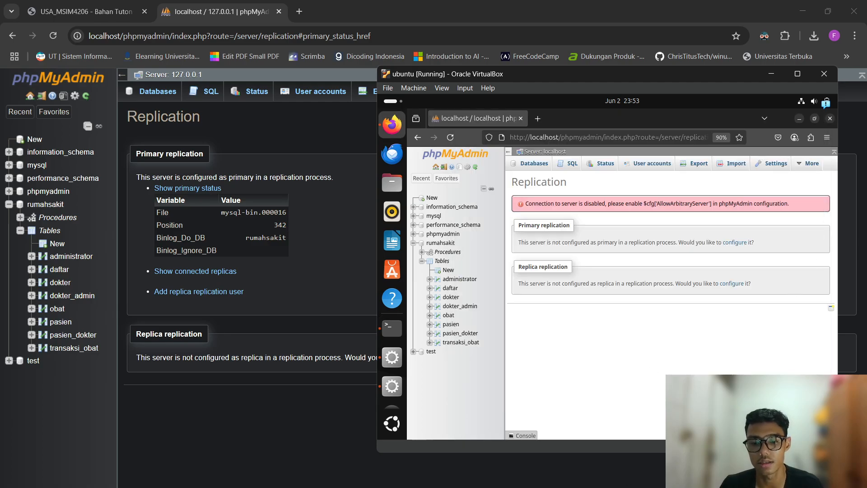
Show the replica status table on the VM's phpMyAdmin Replication page.
mouse_move(582, 487)
click(556, 486)
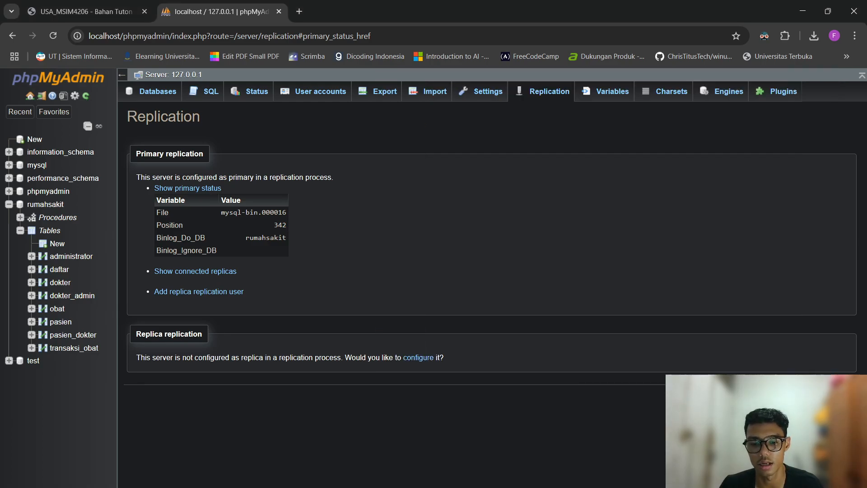
click(557, 486)
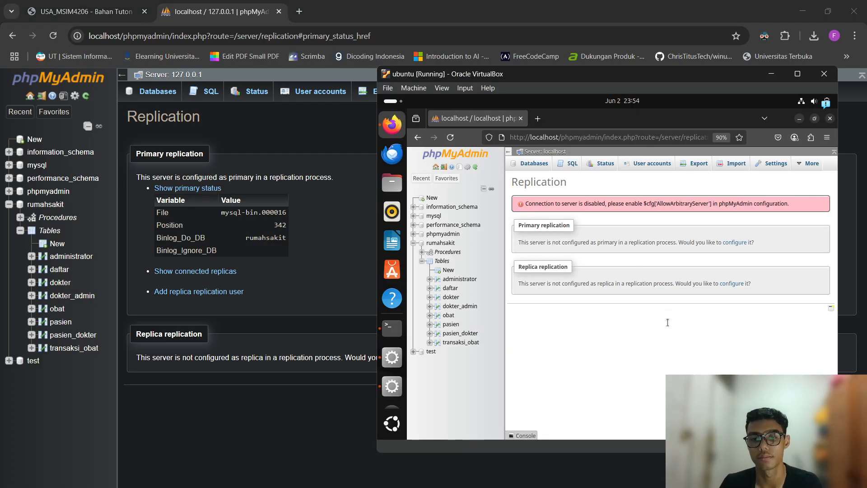
key(alt+Tab)
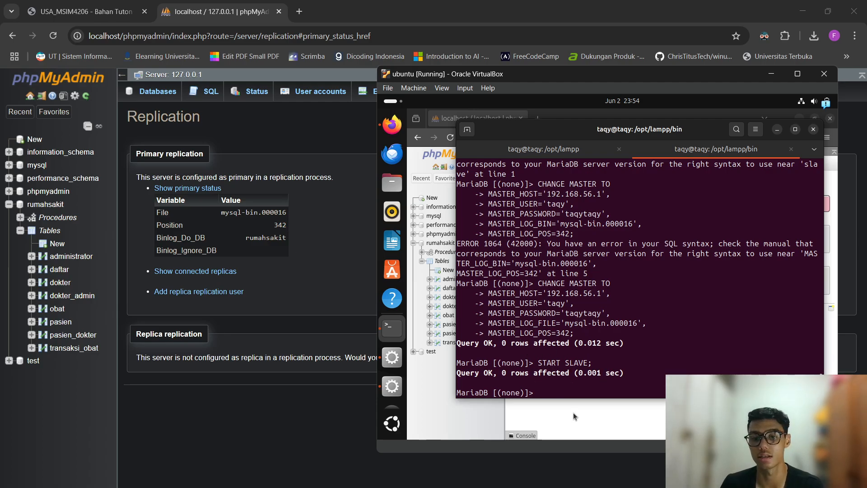
click(597, 419)
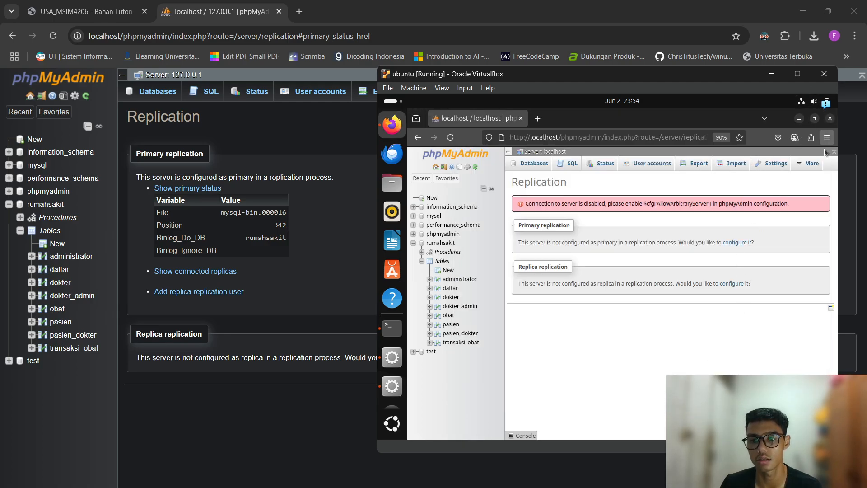
mouse_move(804, 166)
click(789, 180)
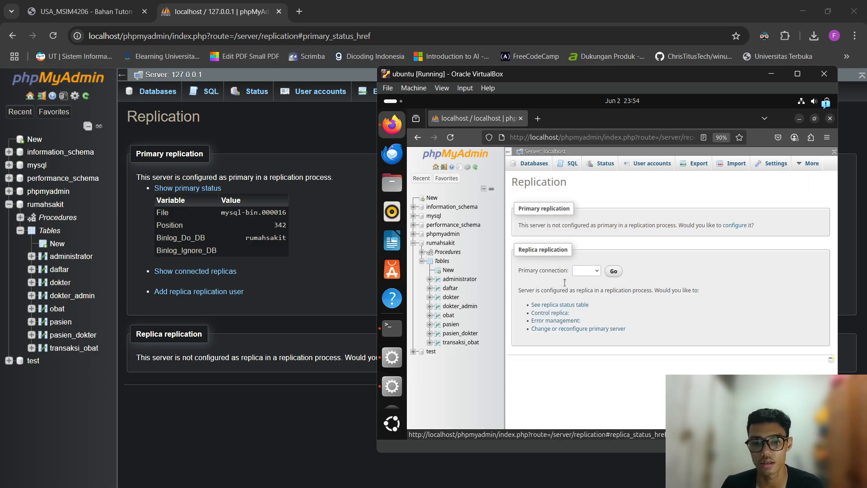
drag(569, 251, 637, 256)
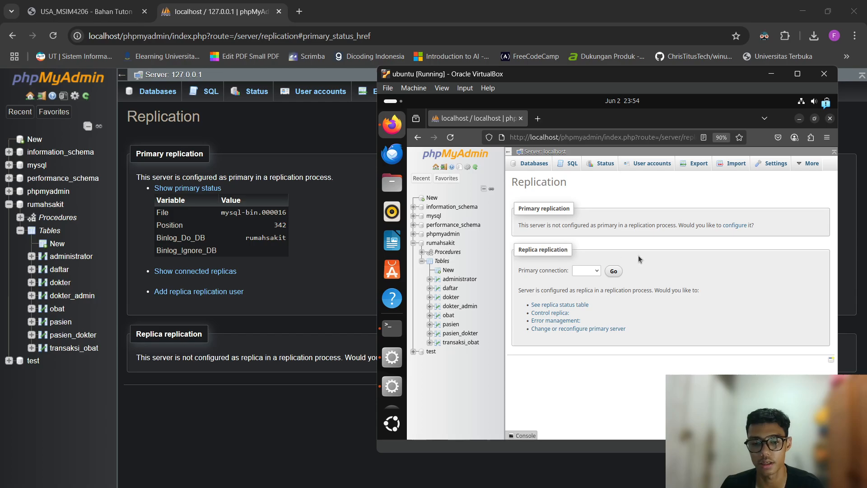
click(586, 305)
Confirm Slave_IO_Running and Slave_SQL_Running both read Yes.
scroll(603, 263, up, 2)
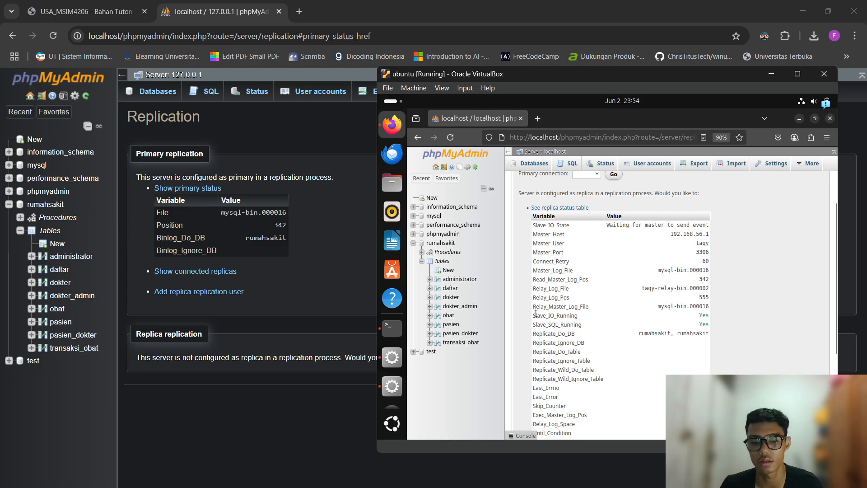
scroll(591, 260, up, 2)
scroll(597, 262, down, 2)
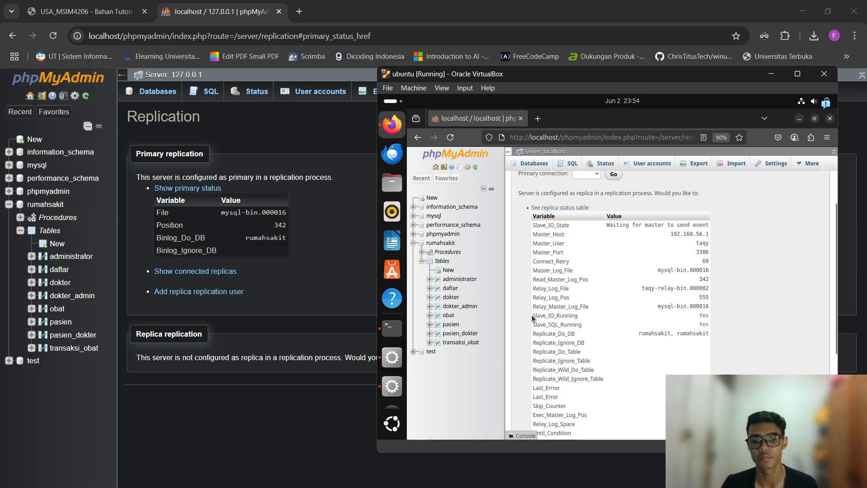
drag(532, 317, 720, 325)
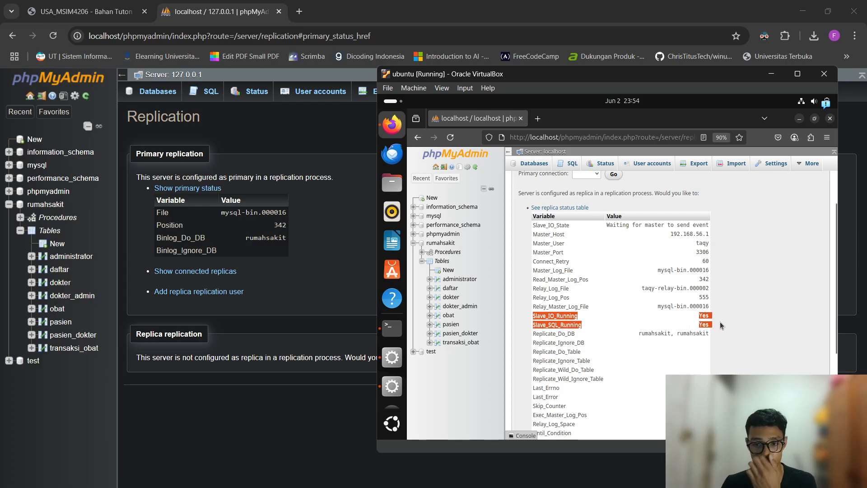
click(531, 322)
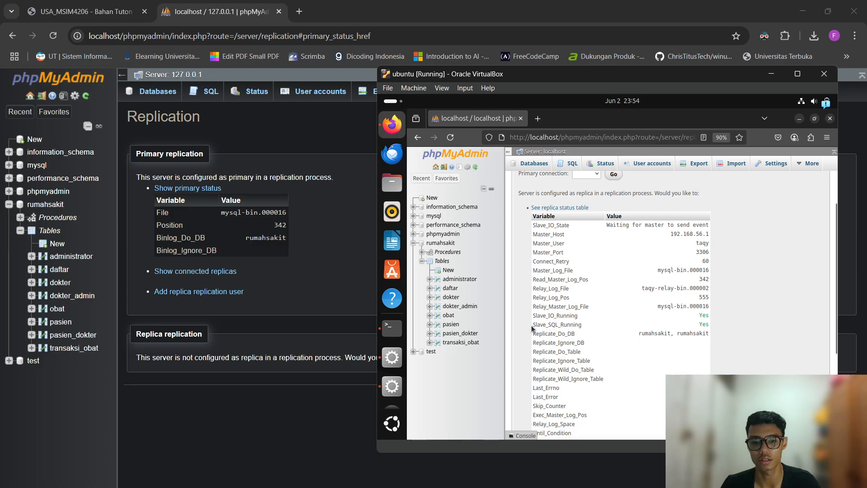
drag(533, 324, 706, 331)
double_click(704, 324)
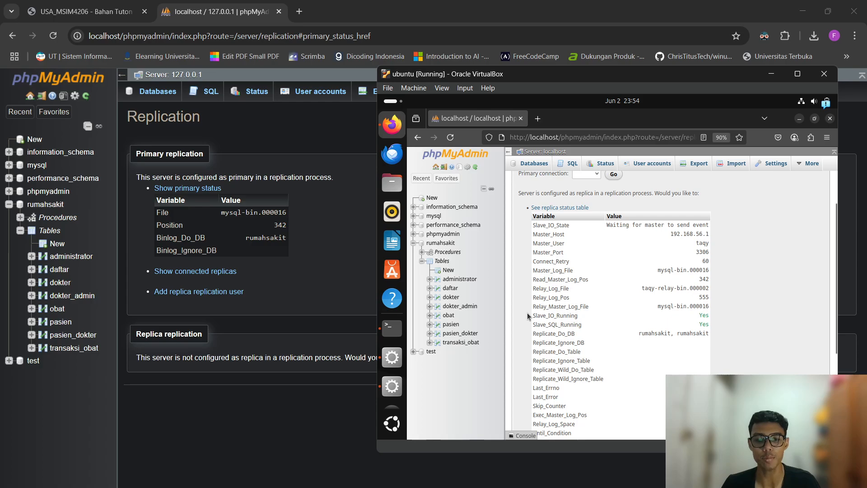
drag(528, 314, 714, 334)
click(739, 318)
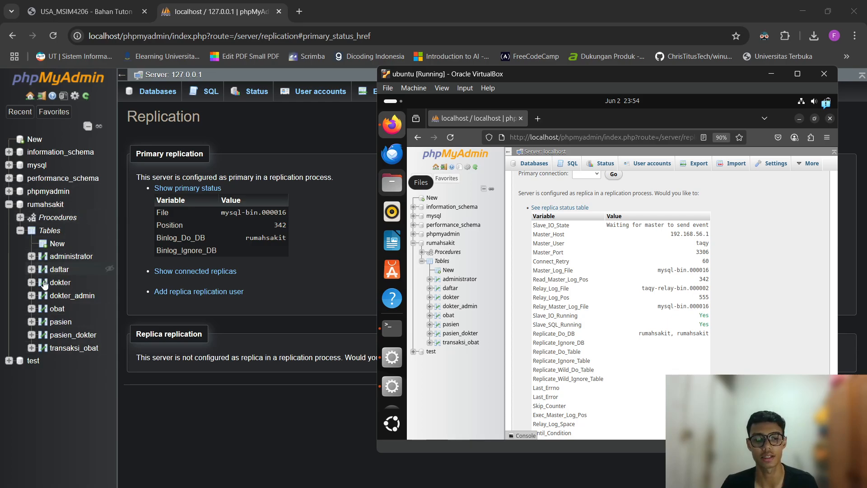
click(317, 280)
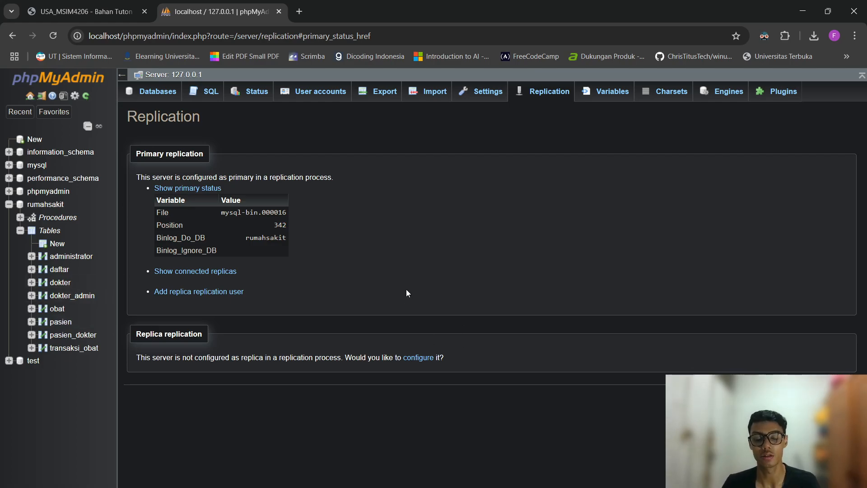
key(alt+Tab)
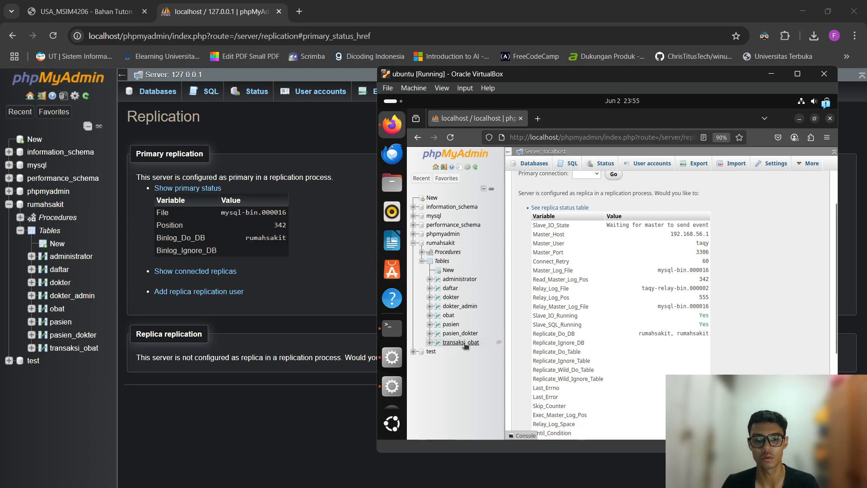
Open the insert form for the host's obat table.
click(448, 316)
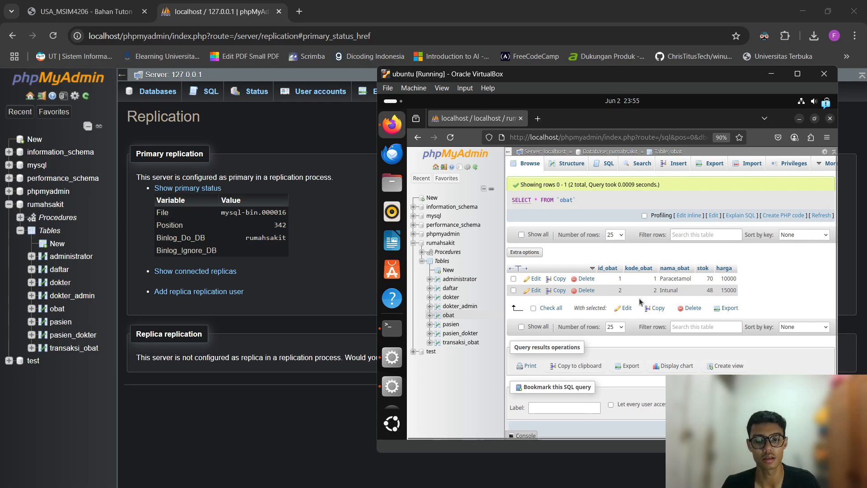
click(291, 272)
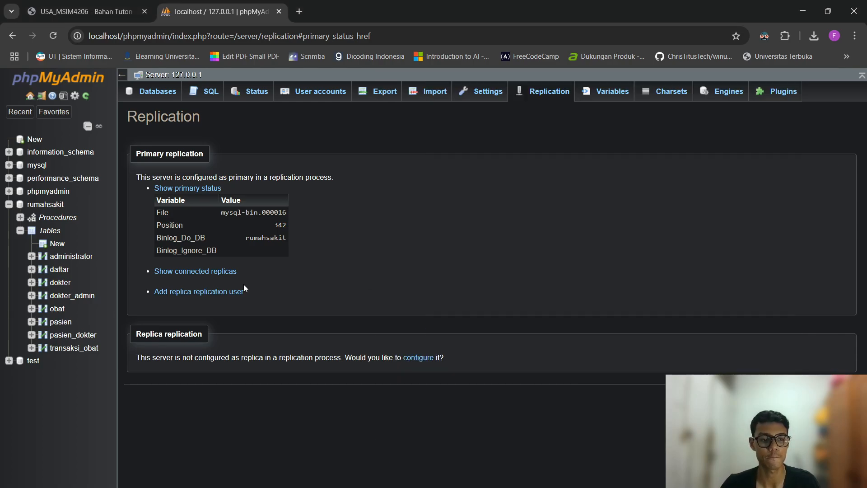
click(57, 311)
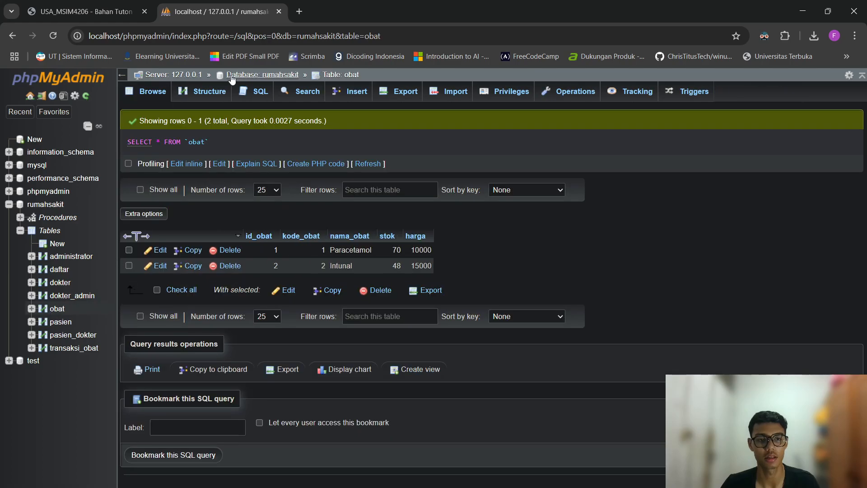
click(340, 90)
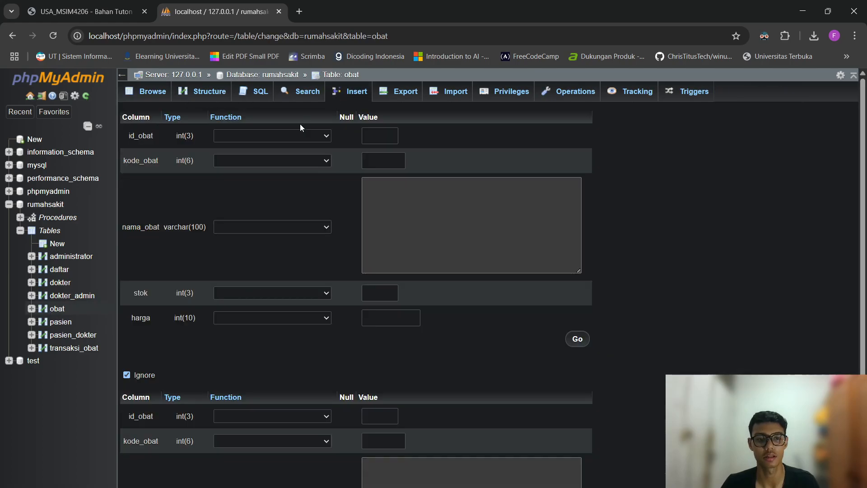
Insert obat row id_obat 3, kode_obat 3, Obat Nyeri, stok 10, harga 1000000.
click(379, 138)
text(3)
key(Tab)
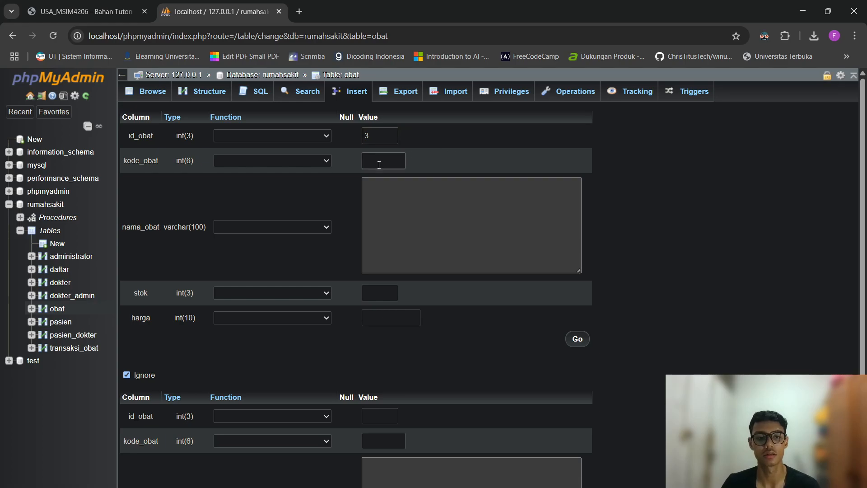
text(3)
key(Tab)
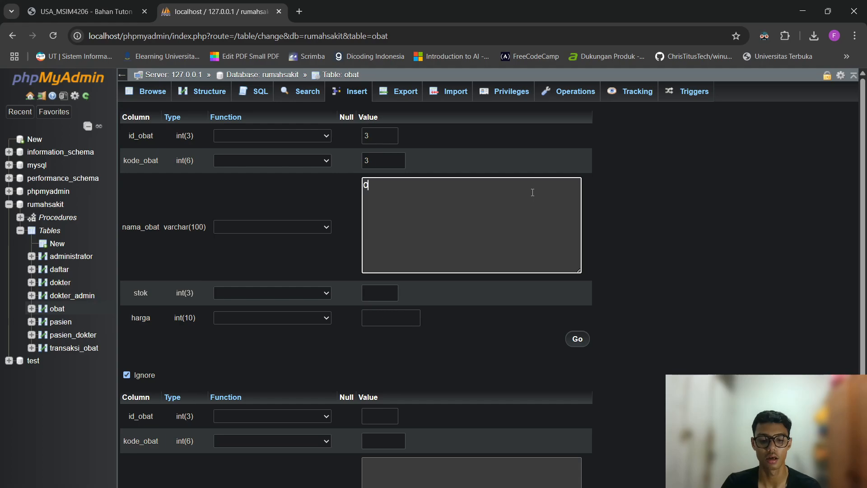
text(Obat Nyeri)
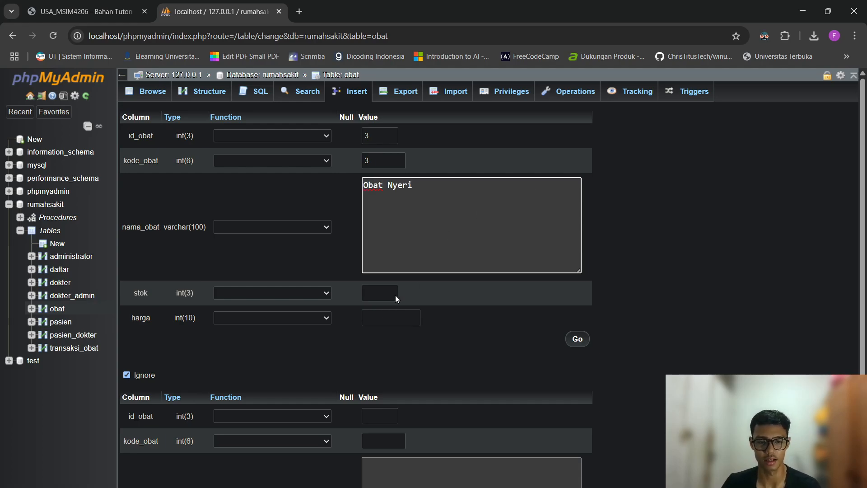
click(396, 298)
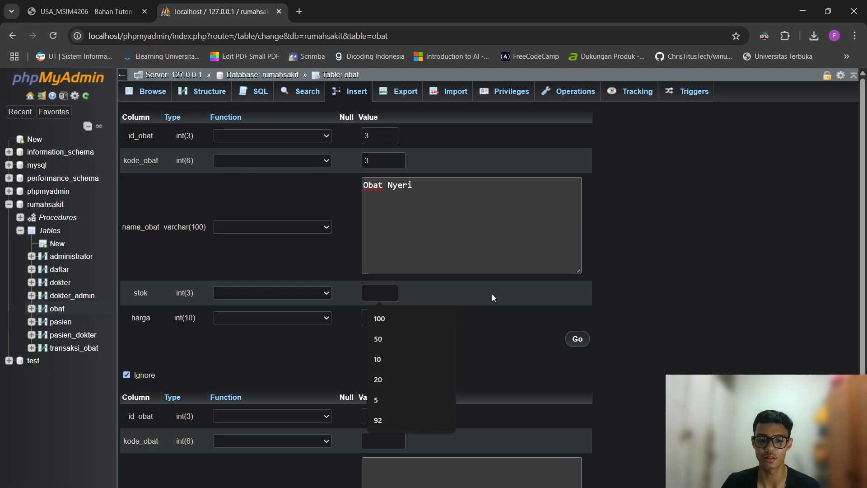
text(10)
key(Tab)
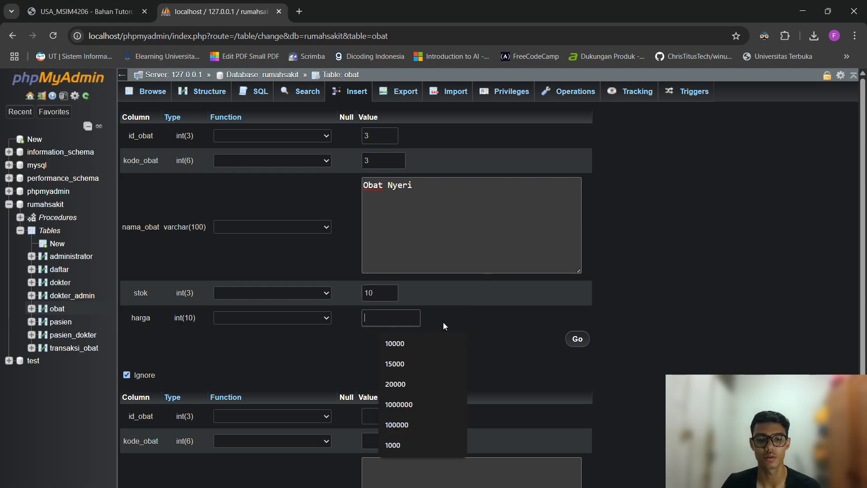
text(10000)
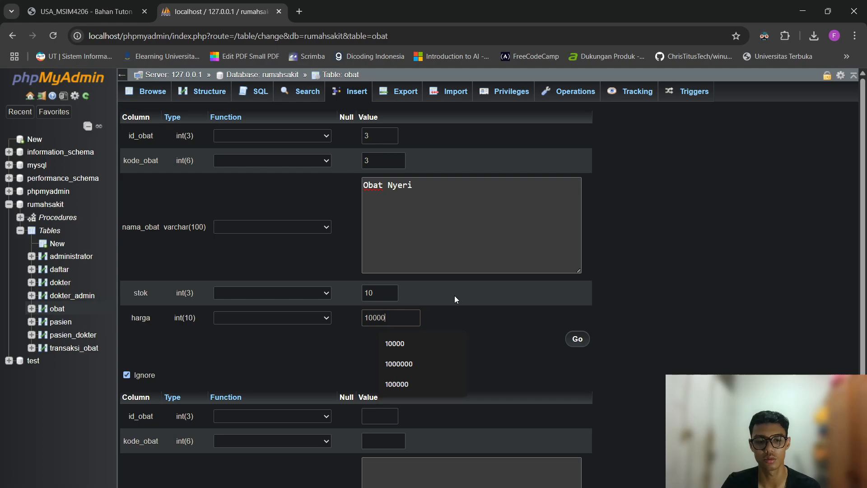
text(00)
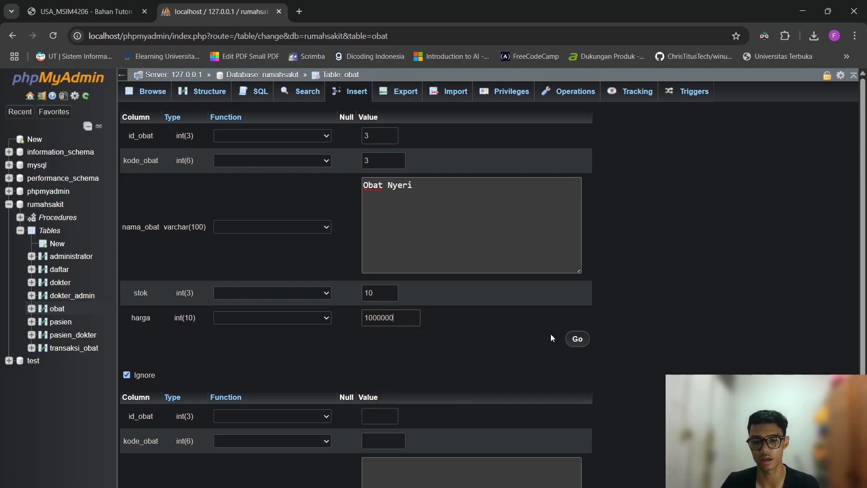
click(579, 339)
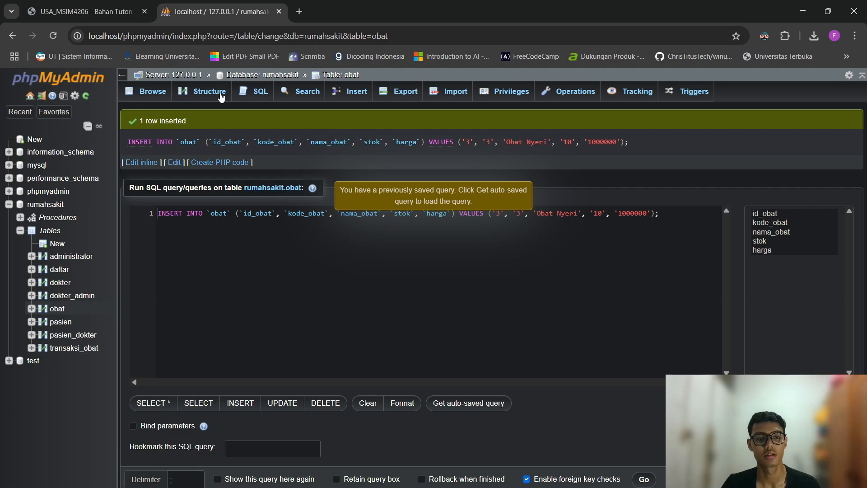
Browse the host's obat table, then reload the VM's obat table to see row 3, Obat Nyeri.
click(155, 93)
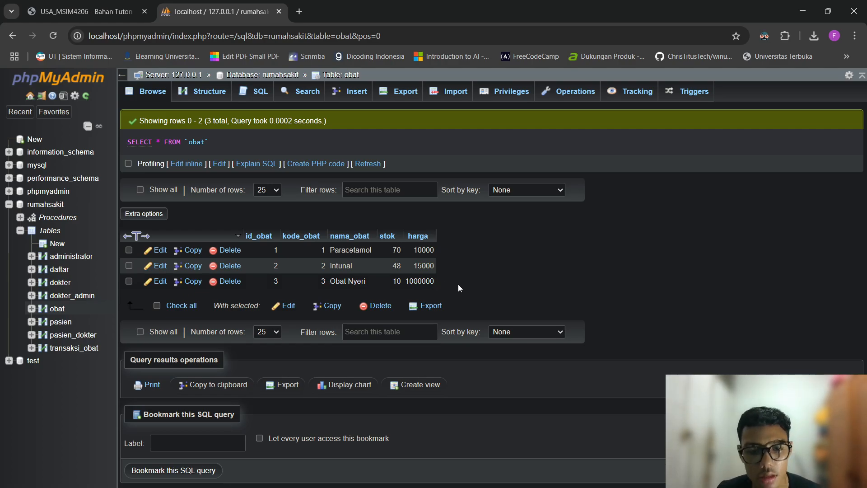
key(alt+Tab)
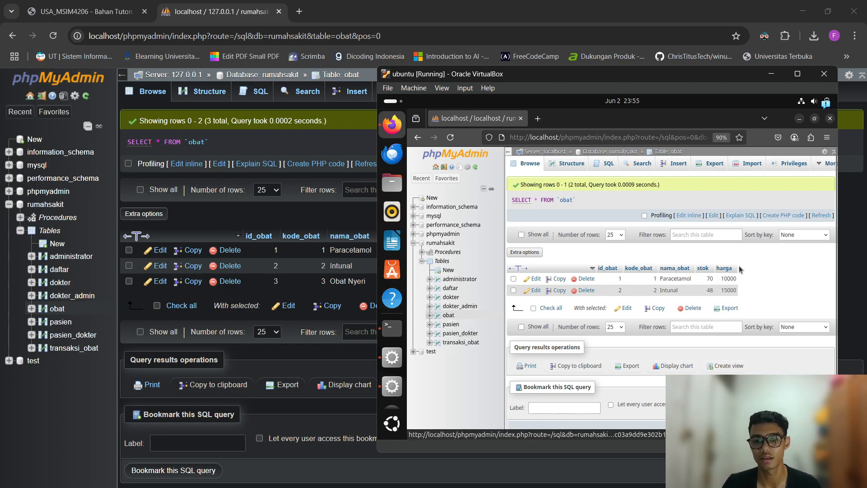
click(450, 137)
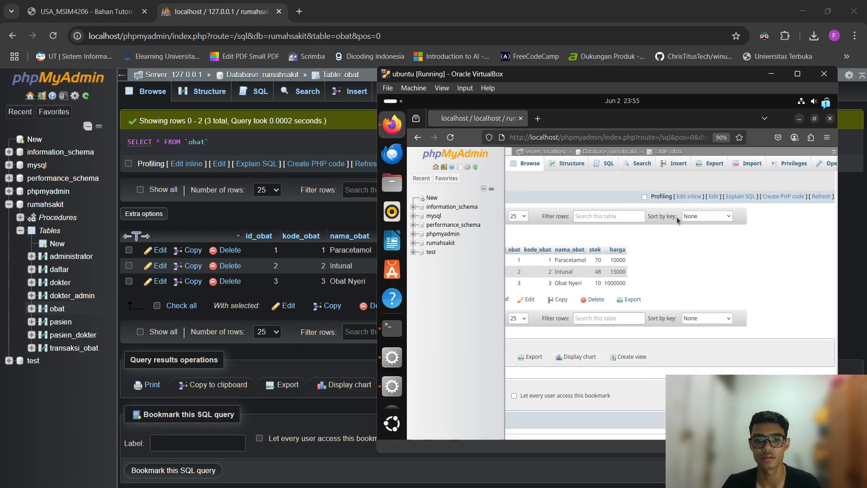
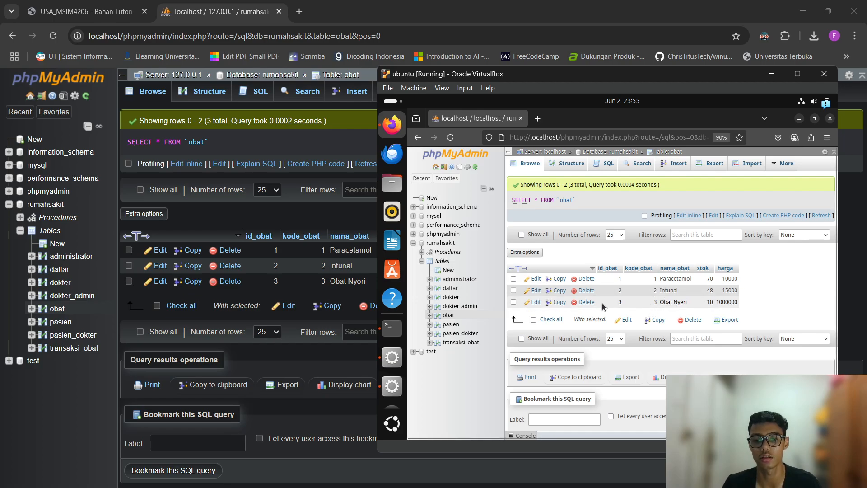
Bring the host phpMyAdmin window forward and open the rumahsakit database.
click(328, 215)
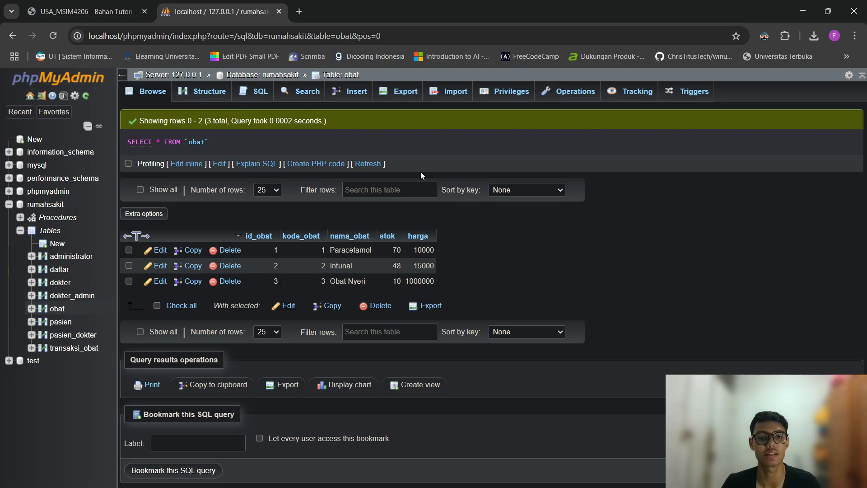
click(44, 204)
Open the Routines list and review the existing transaksi7 procedure definition.
click(586, 95)
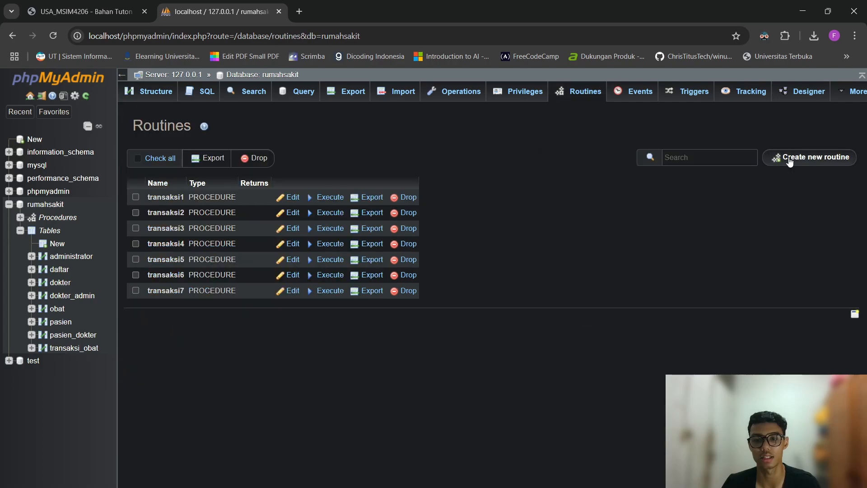
click(295, 291)
scroll(519, 326, down, 3)
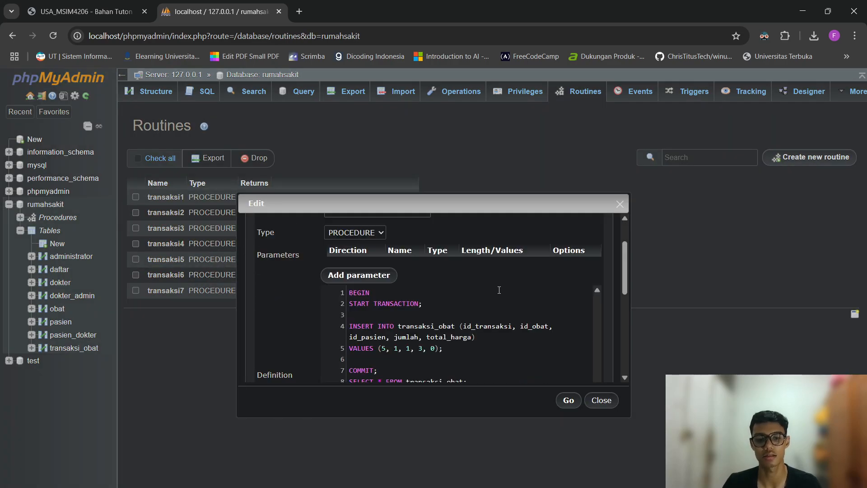
click(594, 404)
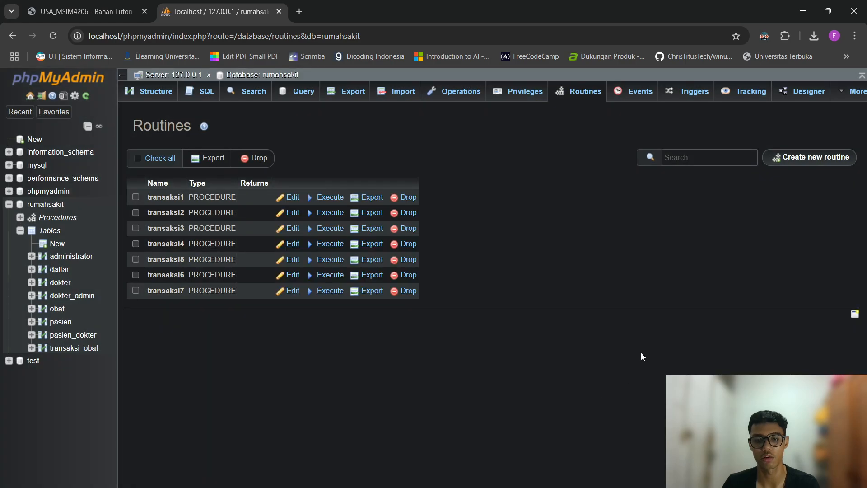
Start a new routine named transaksi8 and paste the copied procedure body.
click(789, 165)
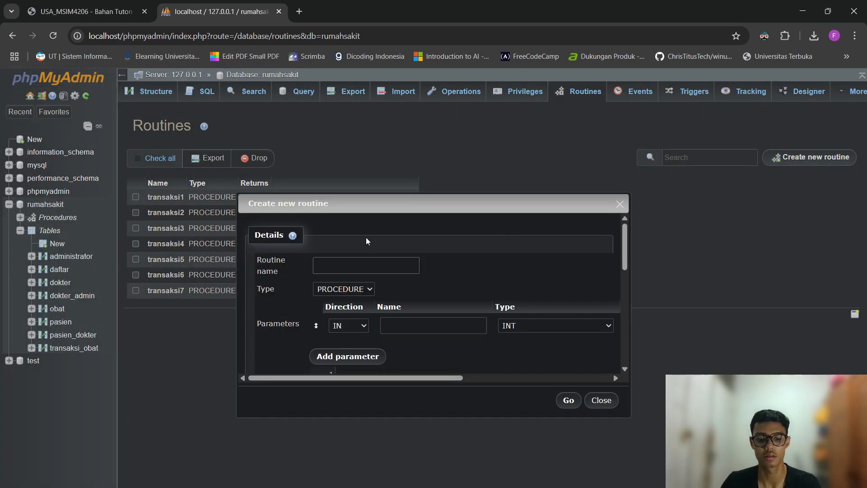
text(transaksi8)
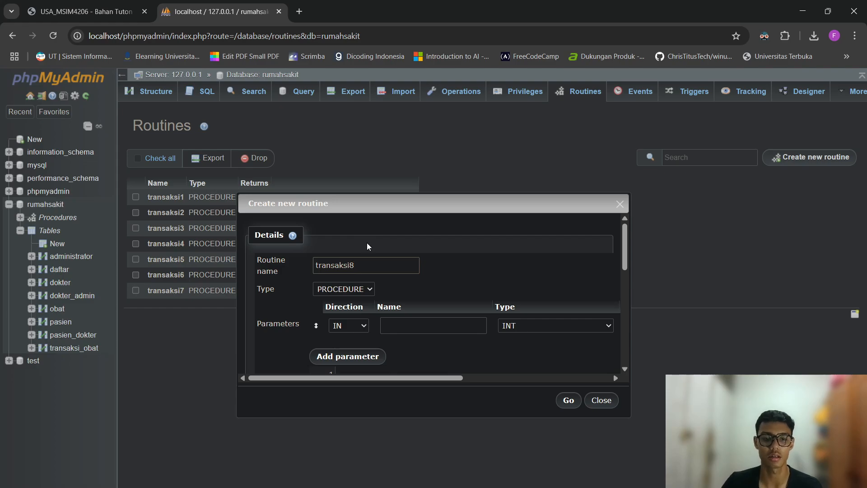
drag(385, 381, 569, 380)
scroll(431, 267, down, 3)
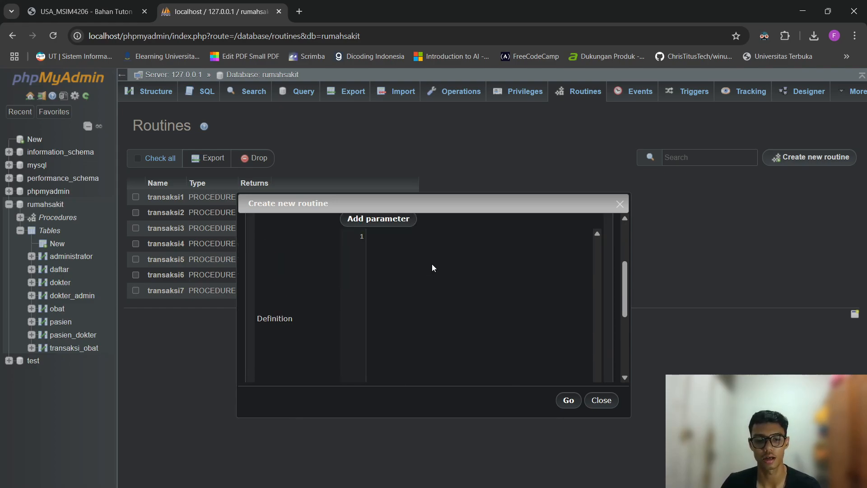
text(BEGIN START TRANSACTION;  INSERT INTO transaksi_obat (id_transaksi, id_obat, id_pasien, jumlah, total_harga) VALUES (5, 1, 1, 3, 0);  COMMIT; SELECT * FROM transaksi_obat; END)
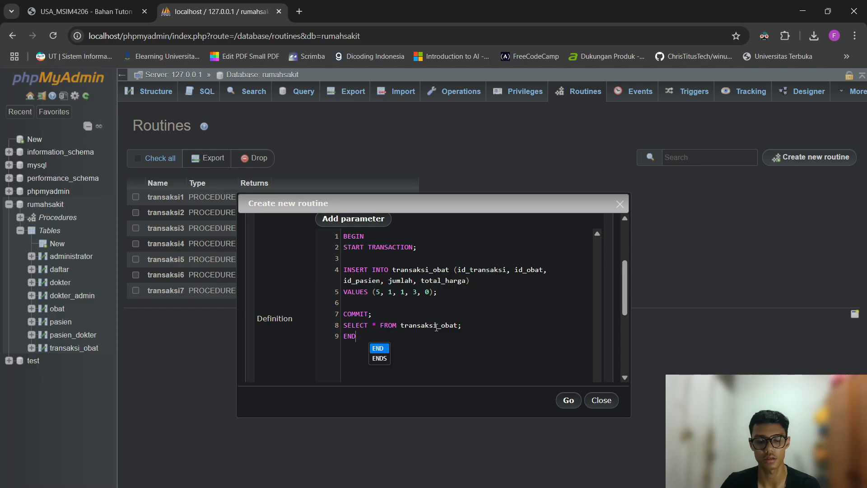
key(Escape)
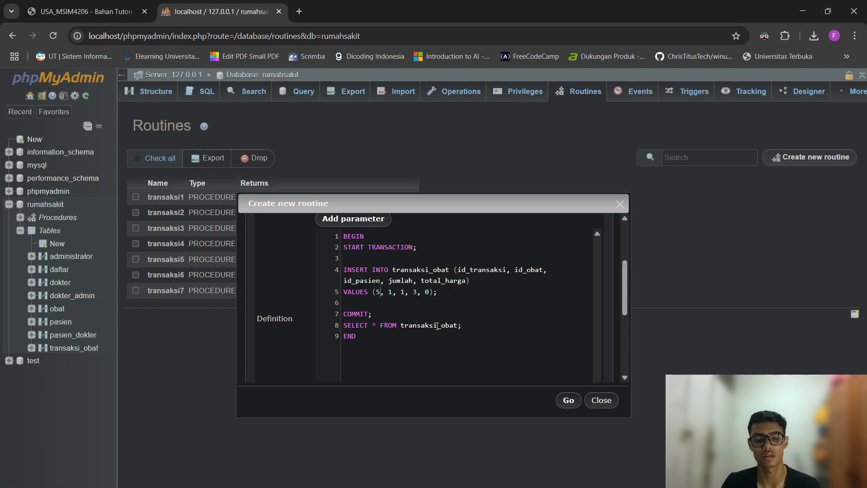
Change the INSERT values to (6, 3, 3, 7, 0) and save the procedure.
key(BackSpace)
text(6)
key(Right)
key(Right)
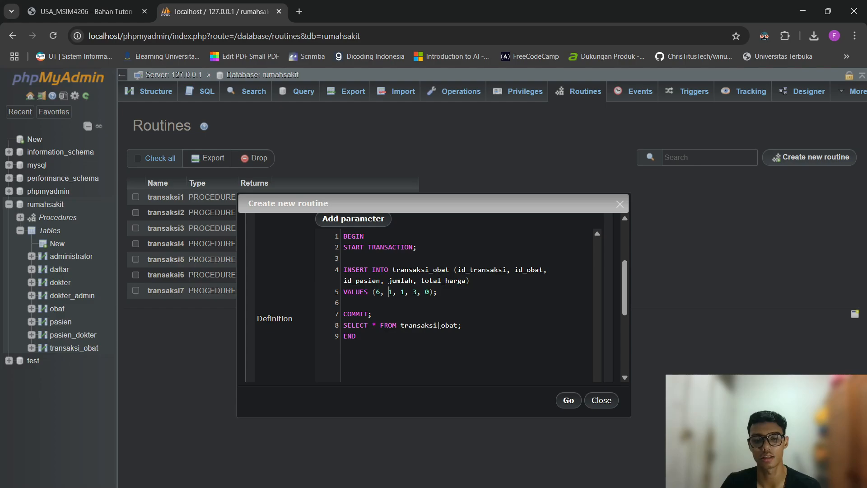
key(Delete)
text(3)
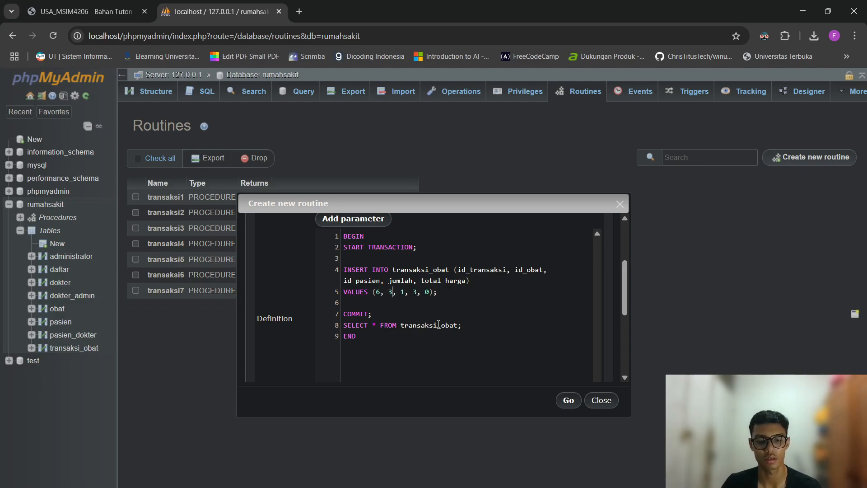
key(BackSpace)
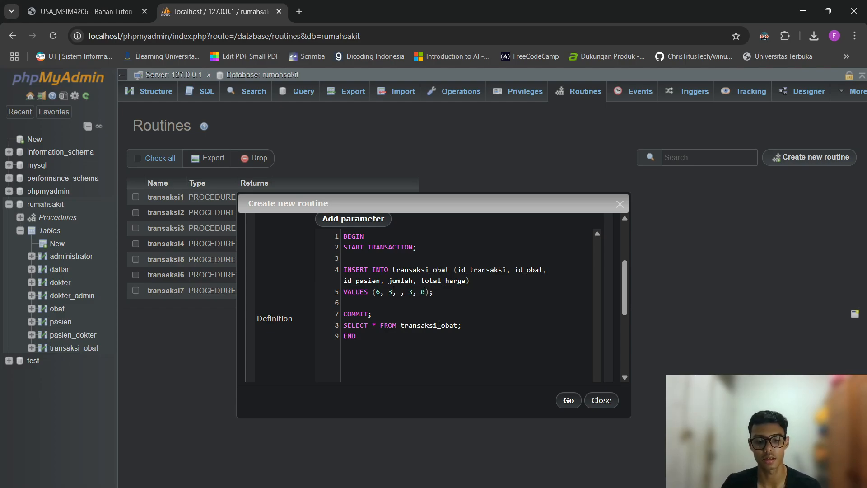
text(14)
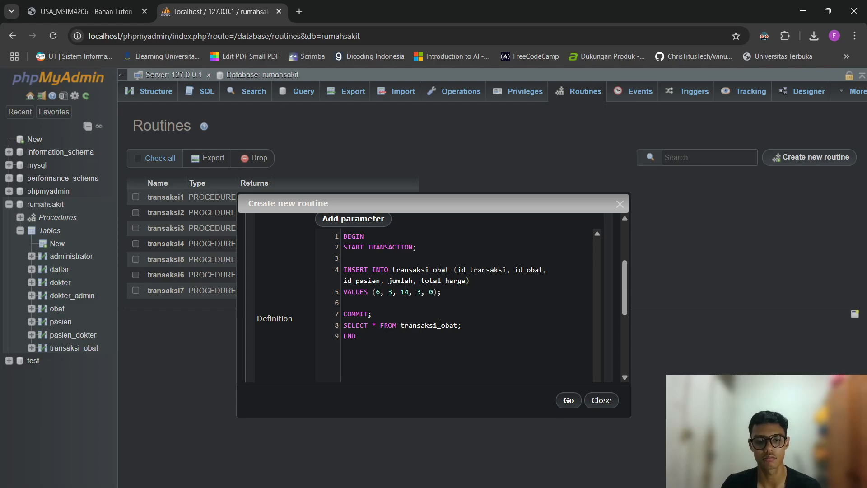
key(Delete)
key(Right)
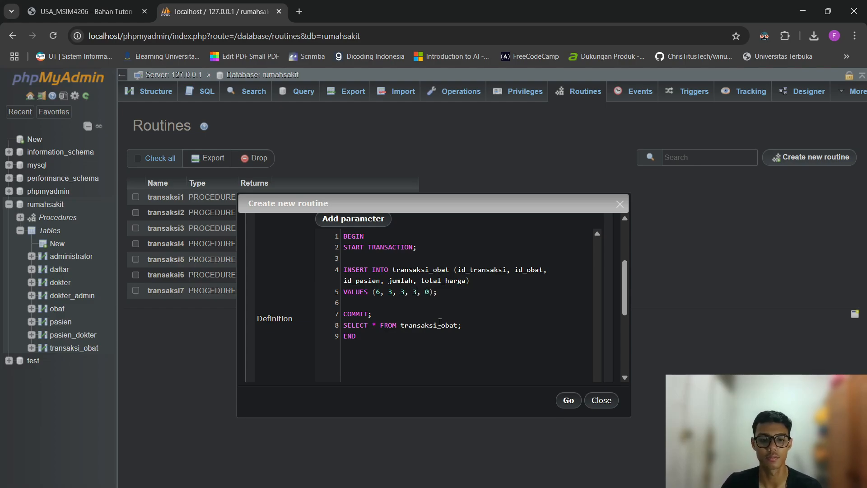
key(BackSpace)
text(10)
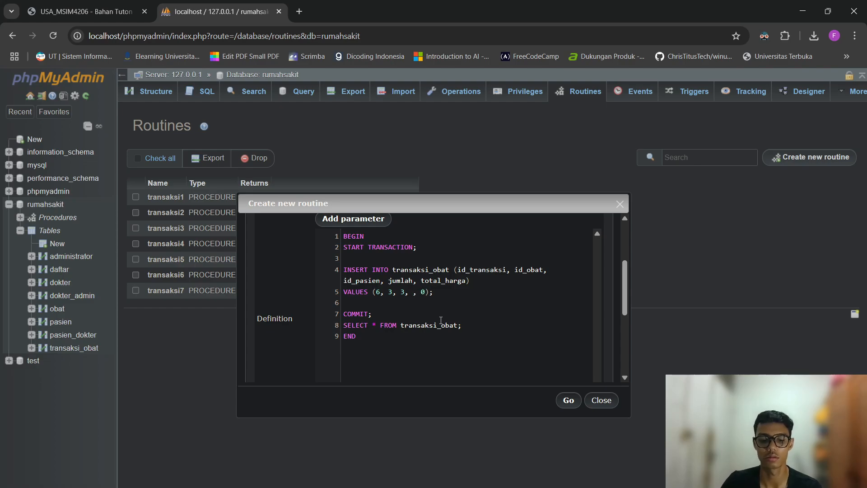
text(7)
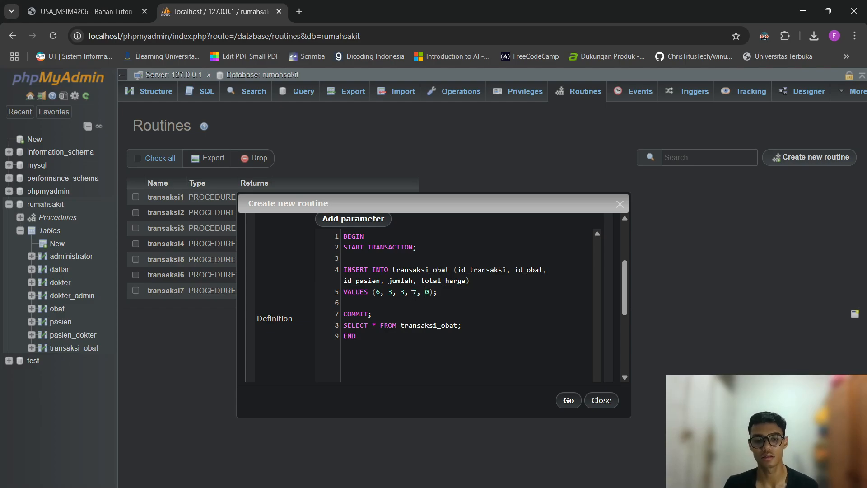
click(566, 400)
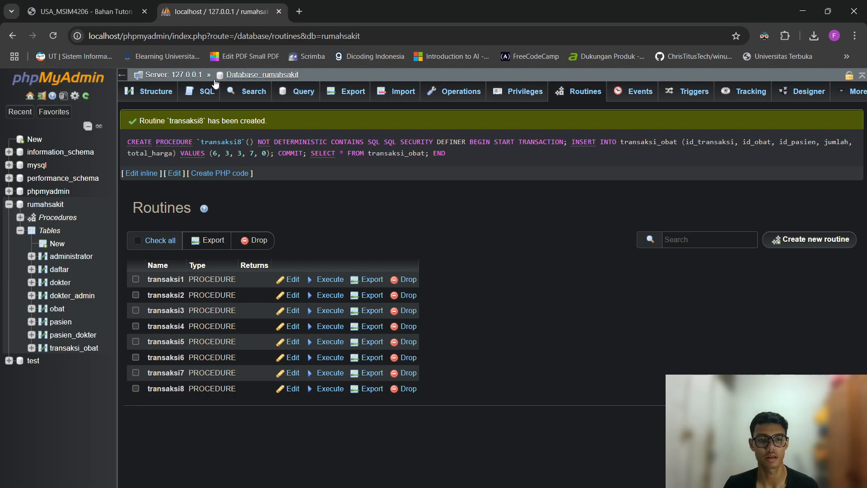
Run CALL transaksi8; and browse transaksi_obat to see new row 6 totalling 7000000.
click(206, 92)
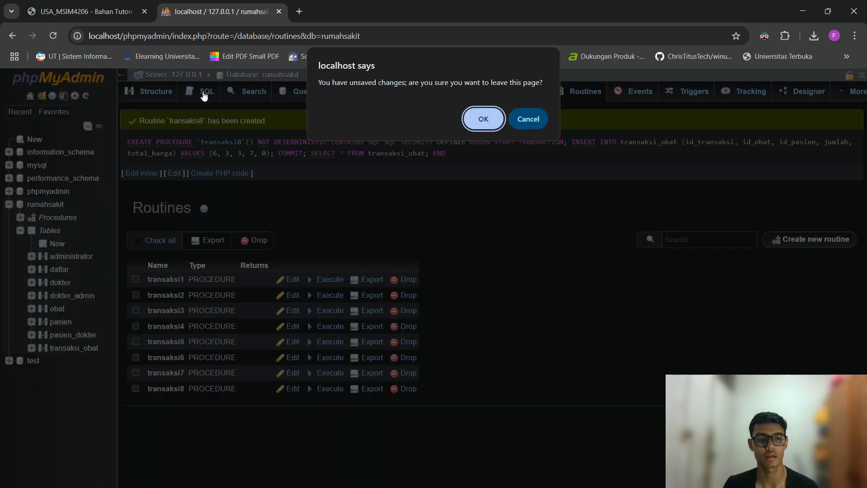
click(482, 119)
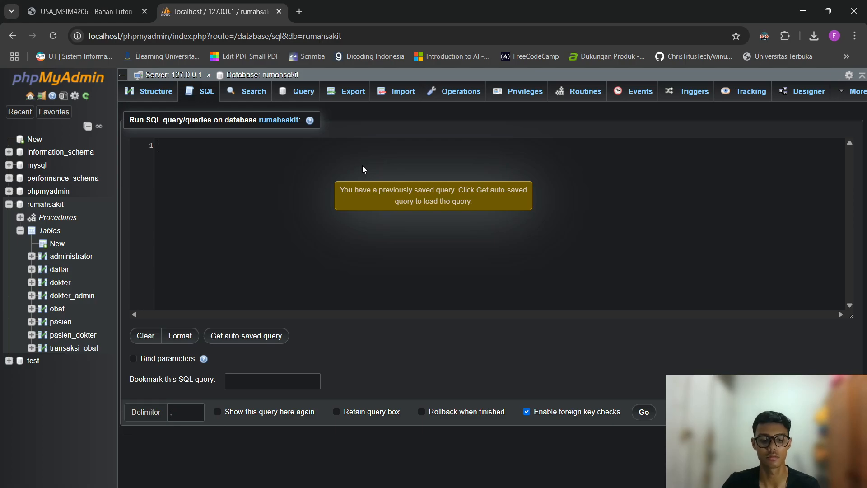
text(CALL transaksi)
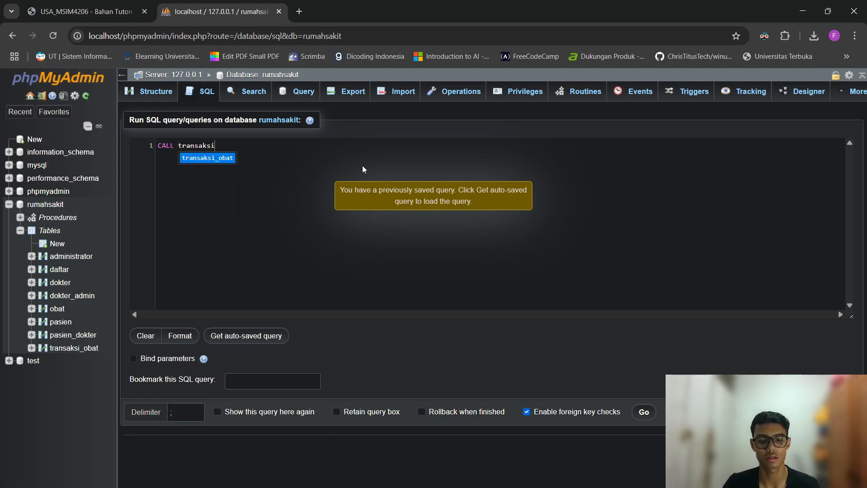
text(8;)
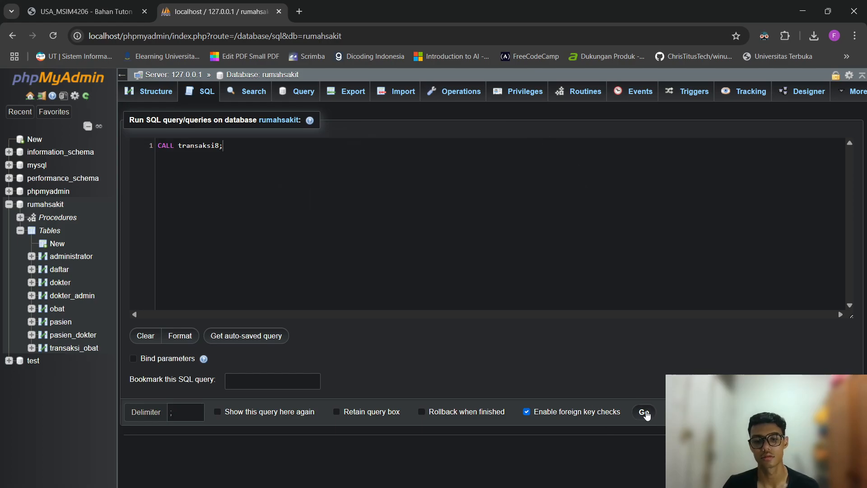
click(644, 412)
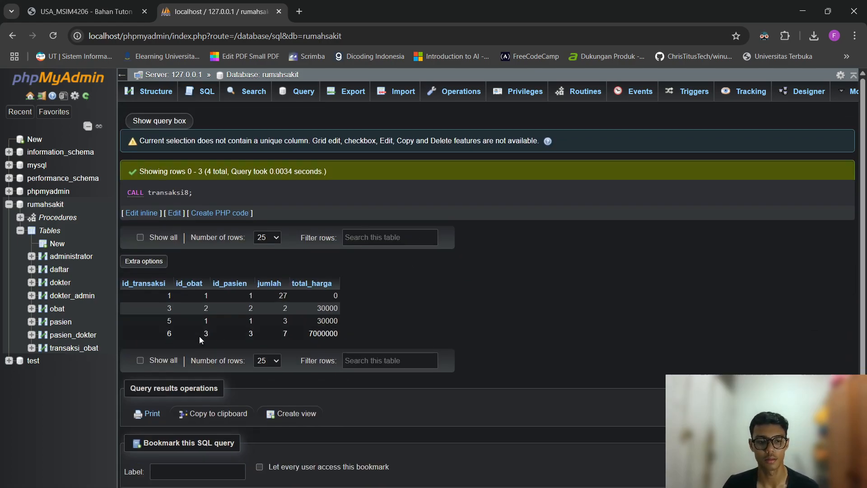
drag(154, 334, 310, 335)
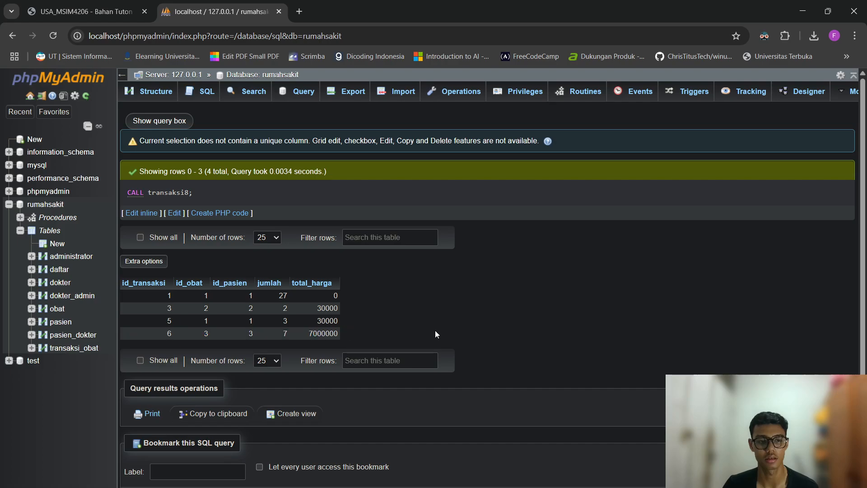
click(74, 347)
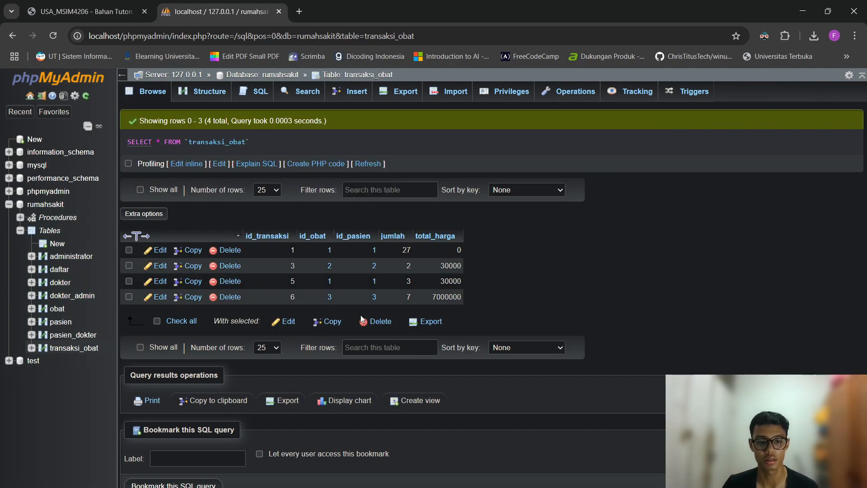
Show the VM's transaksi_obat table and highlight the replicated row 6.
key(alt+Tab)
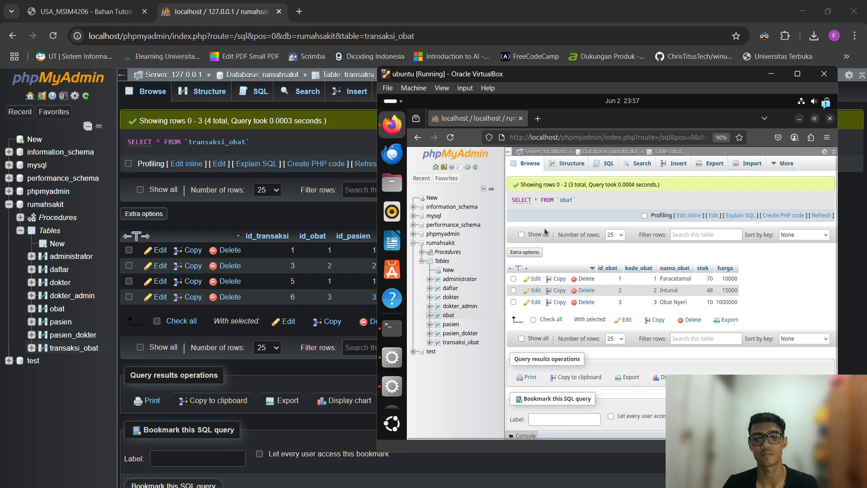
click(461, 345)
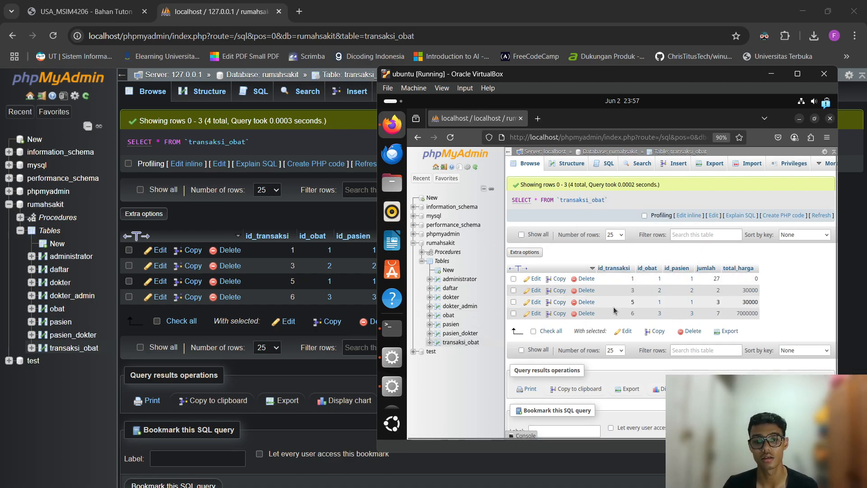
drag(612, 315, 708, 318)
click(773, 316)
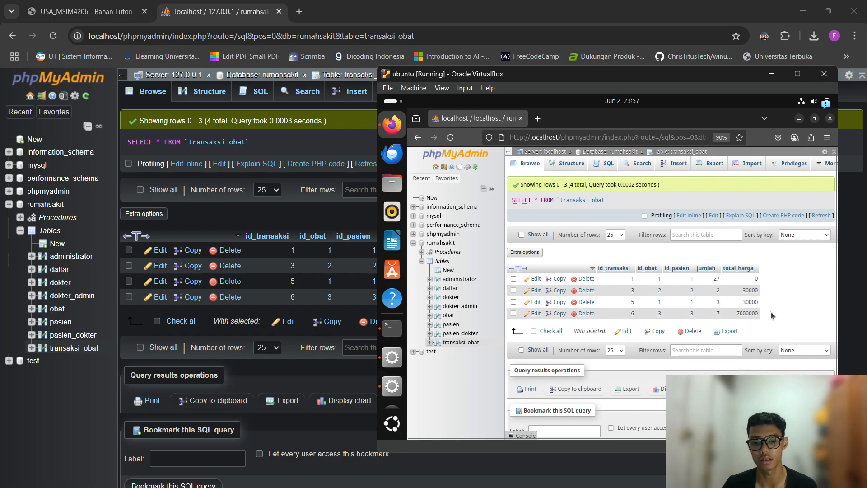
Reposition the VirtualBox window, dismiss the drag-and-drop error, and move it down aside.
drag(623, 80, 546, 68)
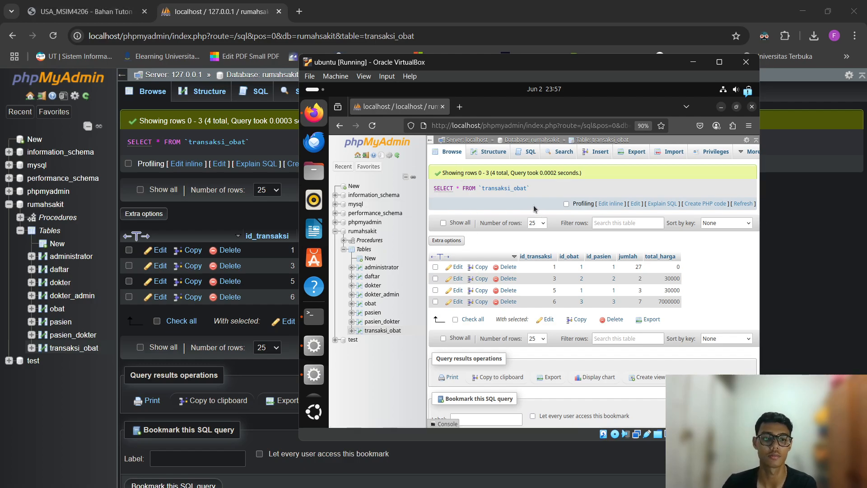
drag(515, 66, 569, 68)
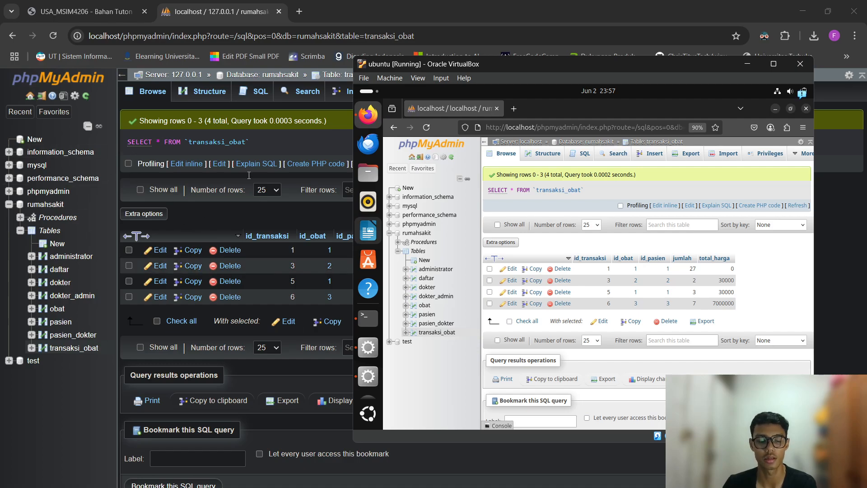
double_click(593, 64)
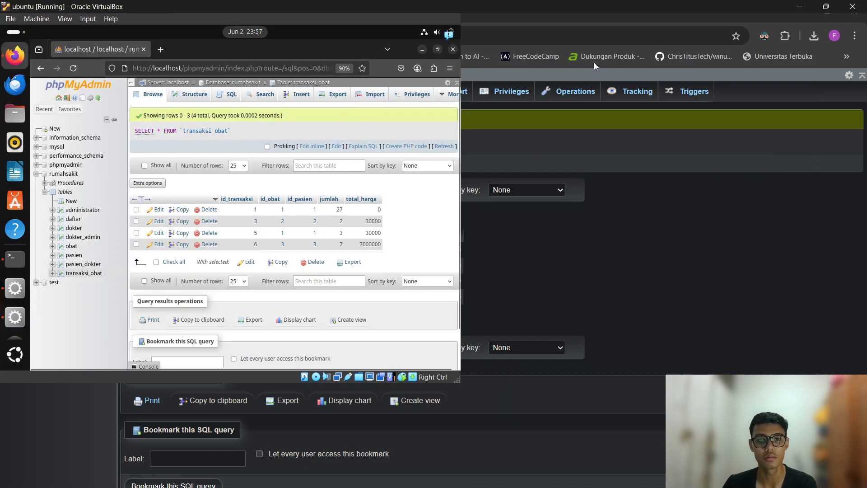
double_click(643, 3)
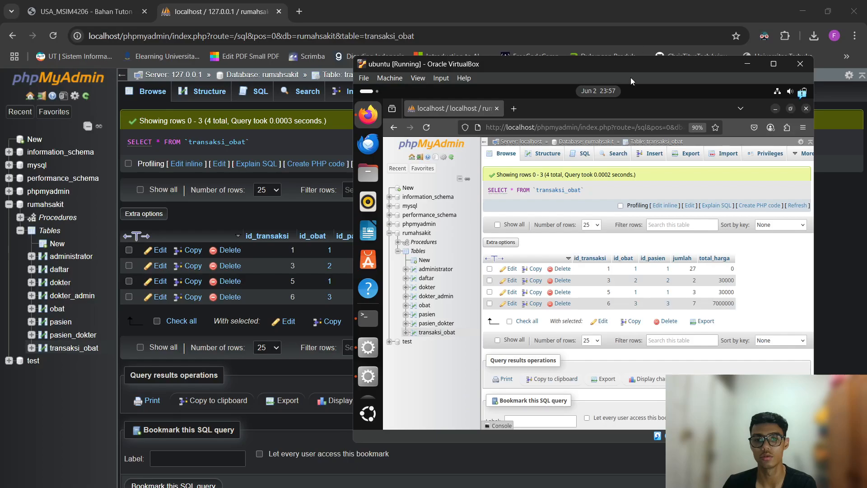
double_click(568, 66)
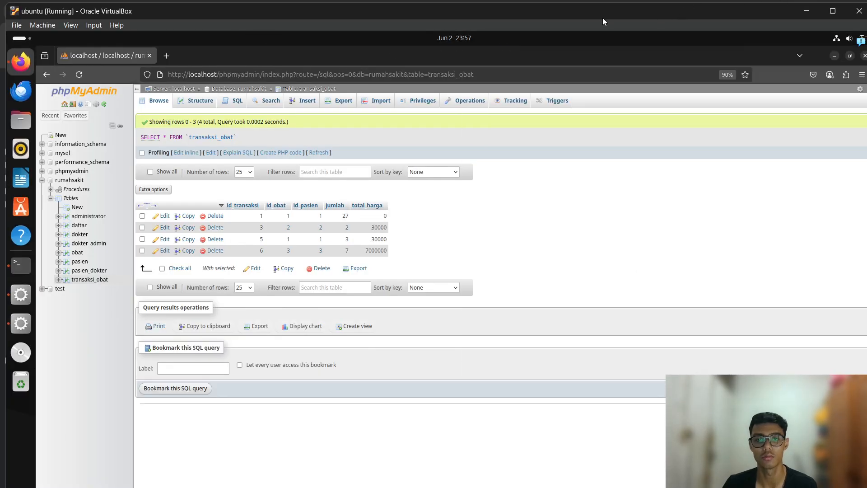
double_click(602, 18)
double_click(617, 8)
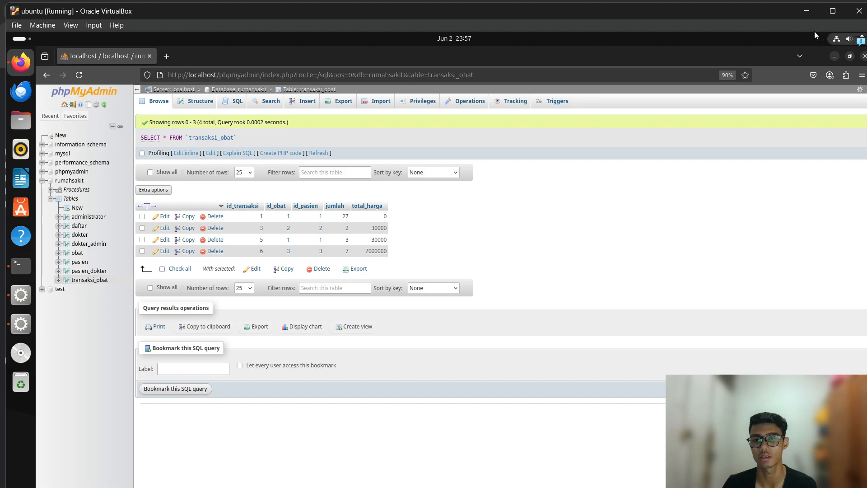
drag(604, 46, 628, 12)
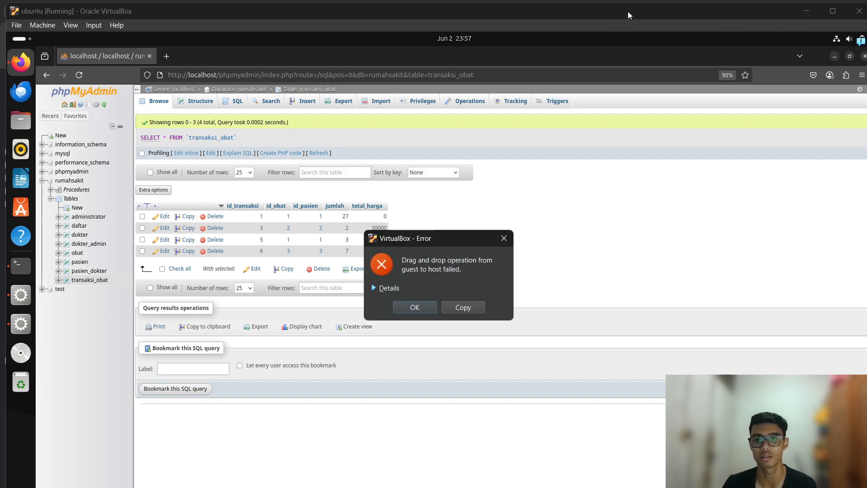
click(508, 236)
drag(623, 11, 648, 379)
Show the Tugas 3 PDF and highlight tasks a, Praktikum Transaksi, and b, Praktikum Basis Data Terdistribusi.
click(120, 3)
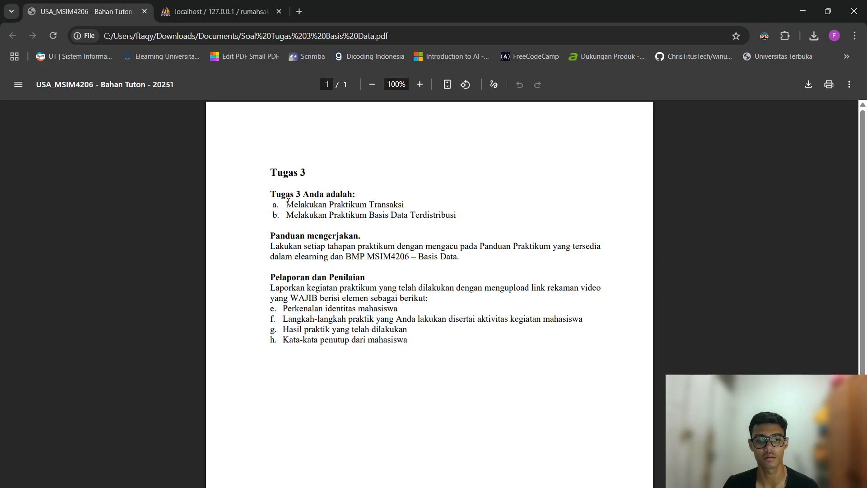
drag(288, 202, 452, 207)
click(518, 209)
drag(287, 215, 459, 212)
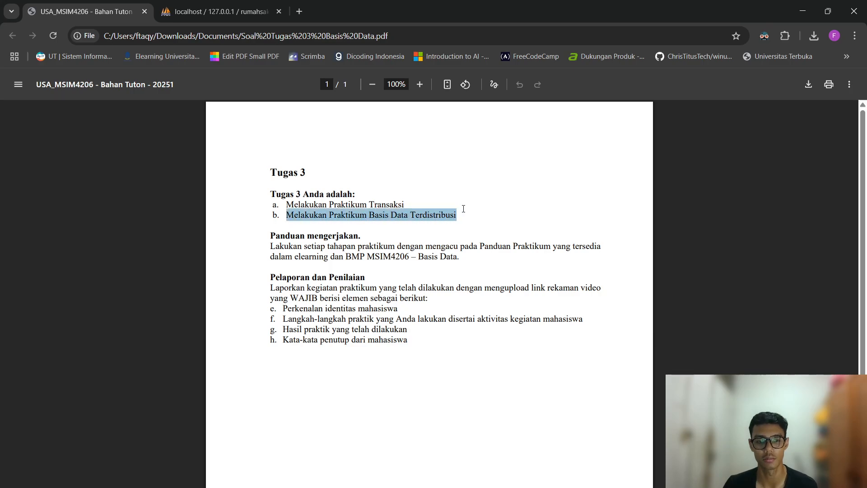
click(502, 207)
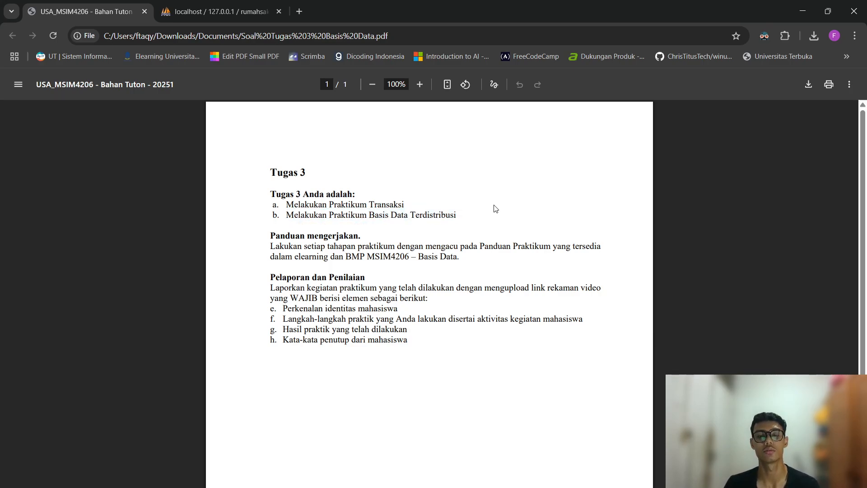